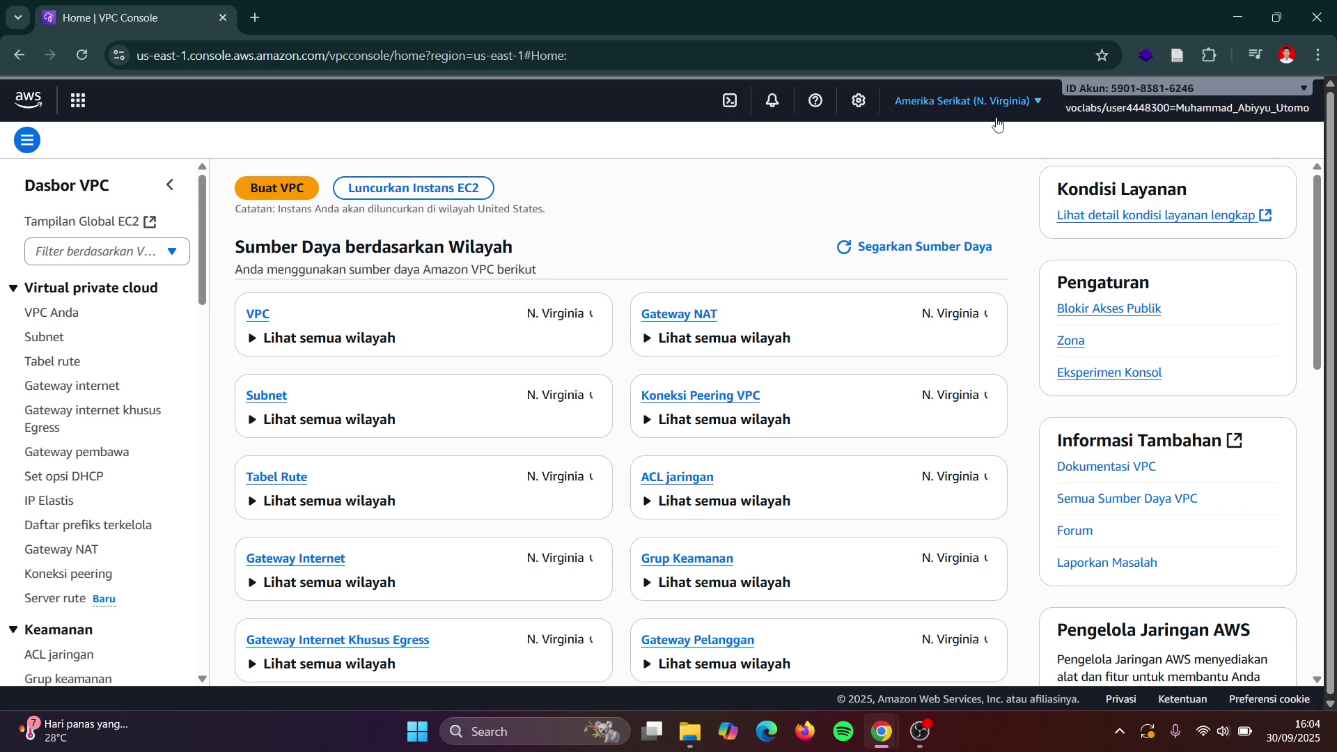
# - Consult the Vocareum lab guide on starting the VPC and open the Create VPC form in the AWS console
pyautogui.hotkey('alt', 'Tab')
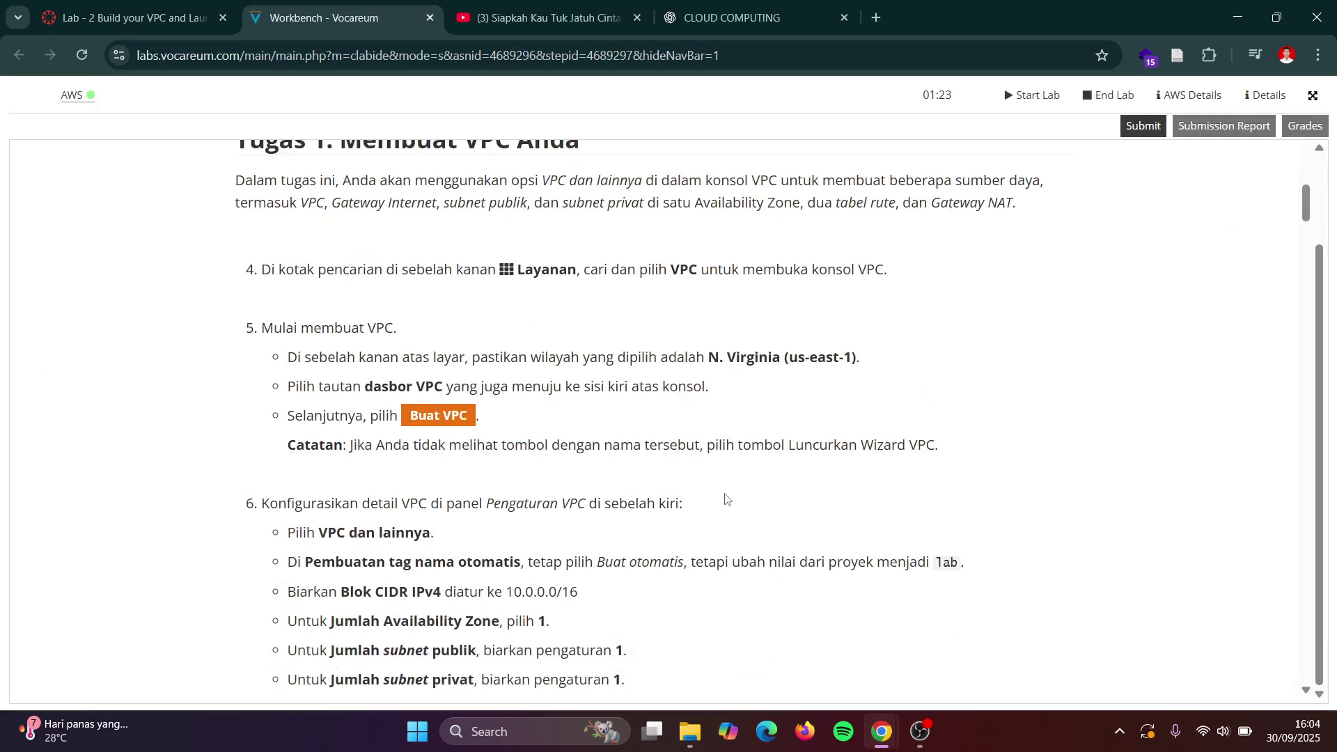
pyautogui.scroll(-1, 725, 499)
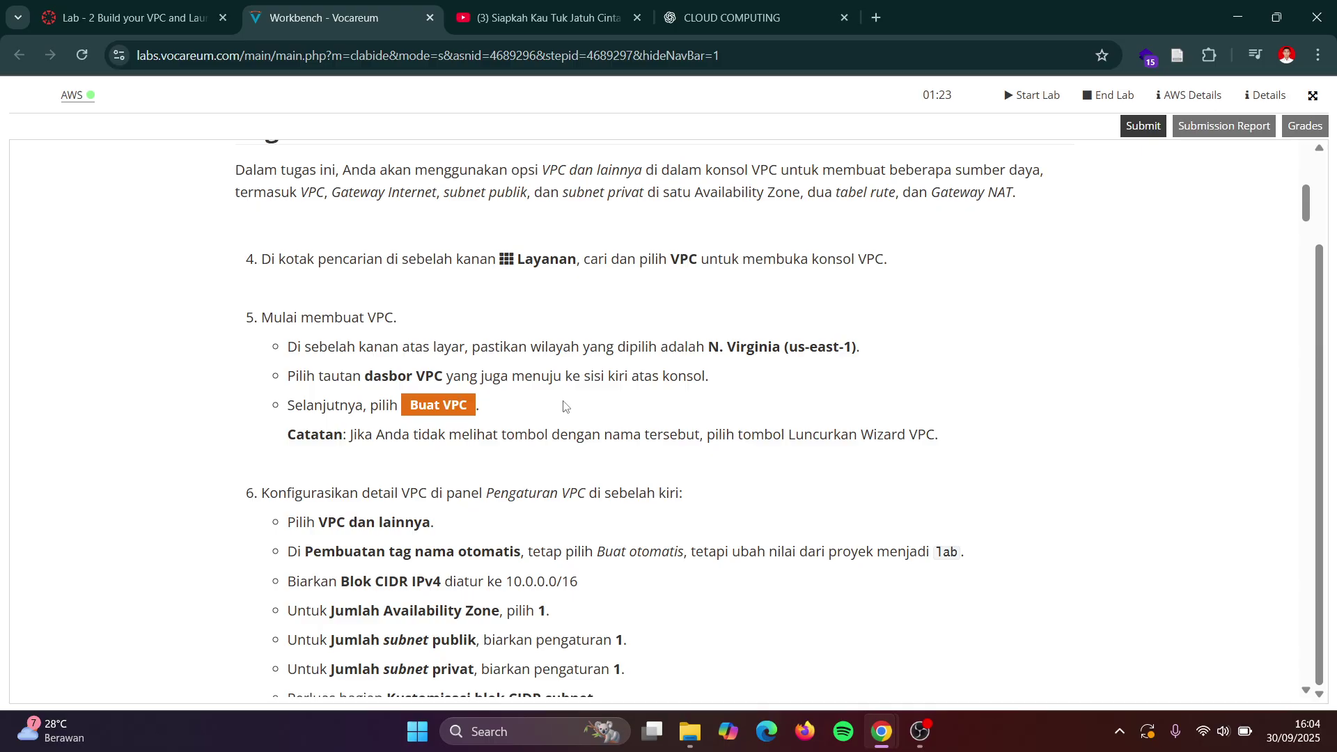
pyautogui.hotkey('alt', 'Tab')
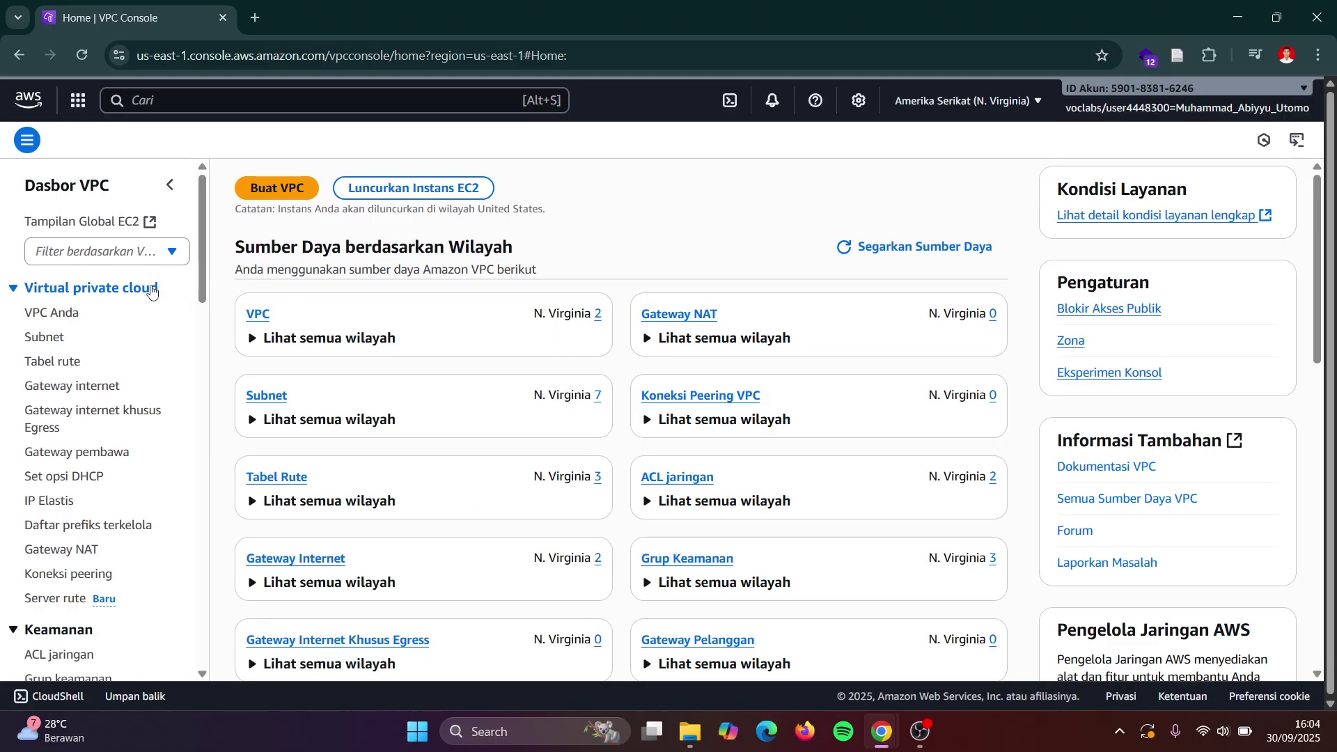
pyautogui.hotkey('alt', 'Tab')
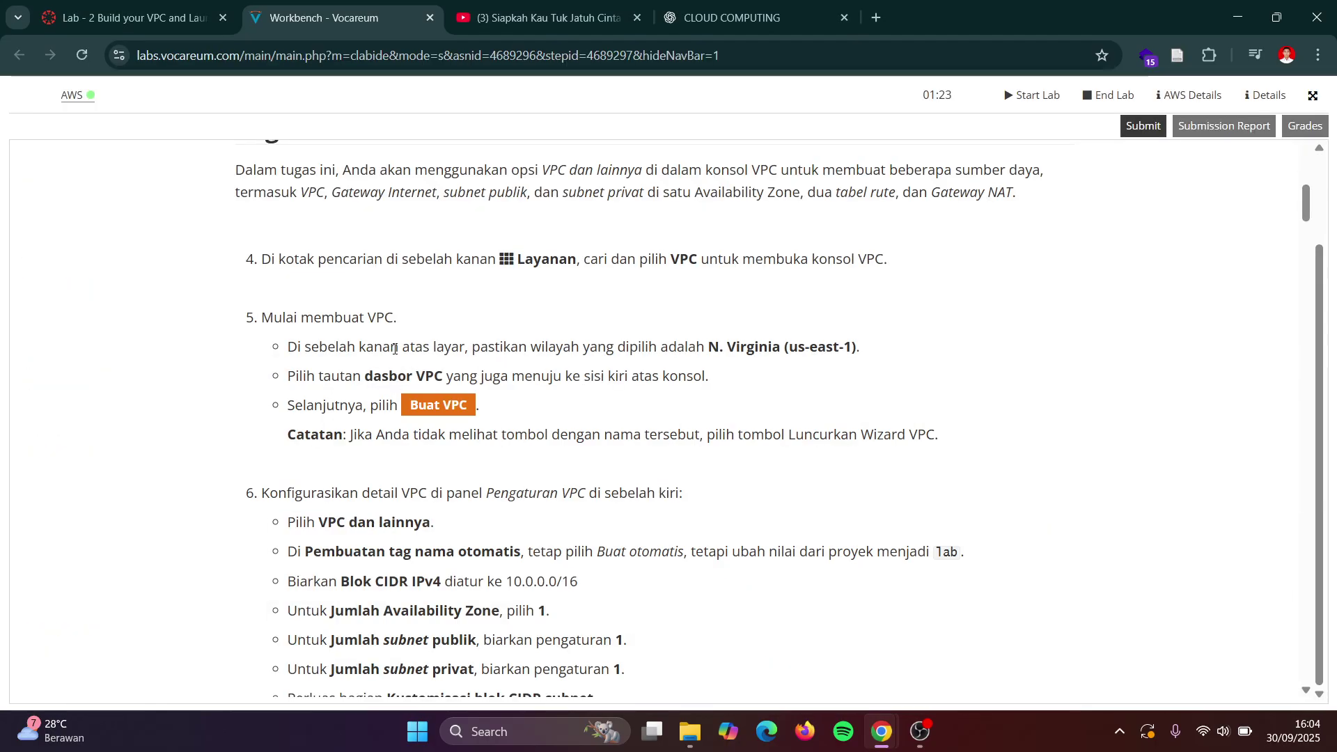
pyautogui.hotkey('alt', 'Tab')
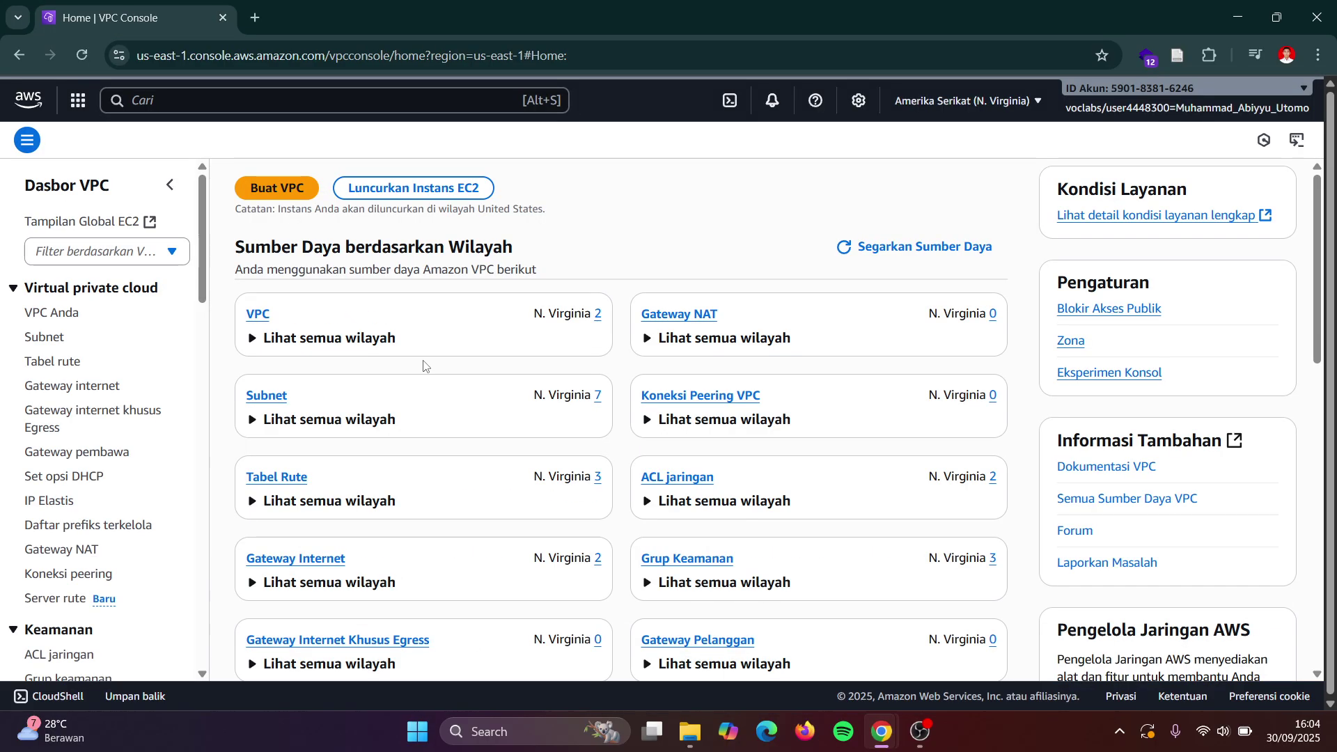
pyautogui.click(259, 190)
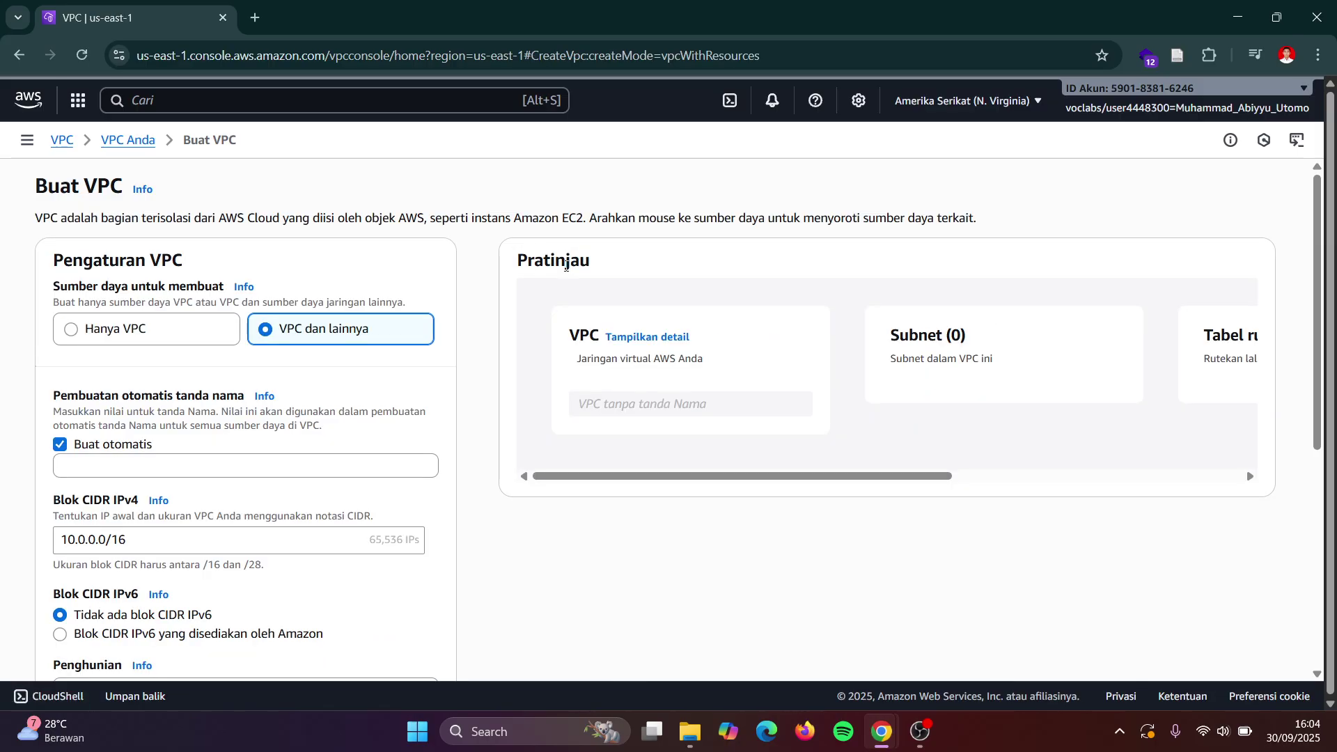
# - Read the VPC settings in step 6 of the lab guide and compare them with the Create VPC form
pyautogui.hotkey('alt', 'Tab')
pyautogui.scroll(-1, 524, 386)
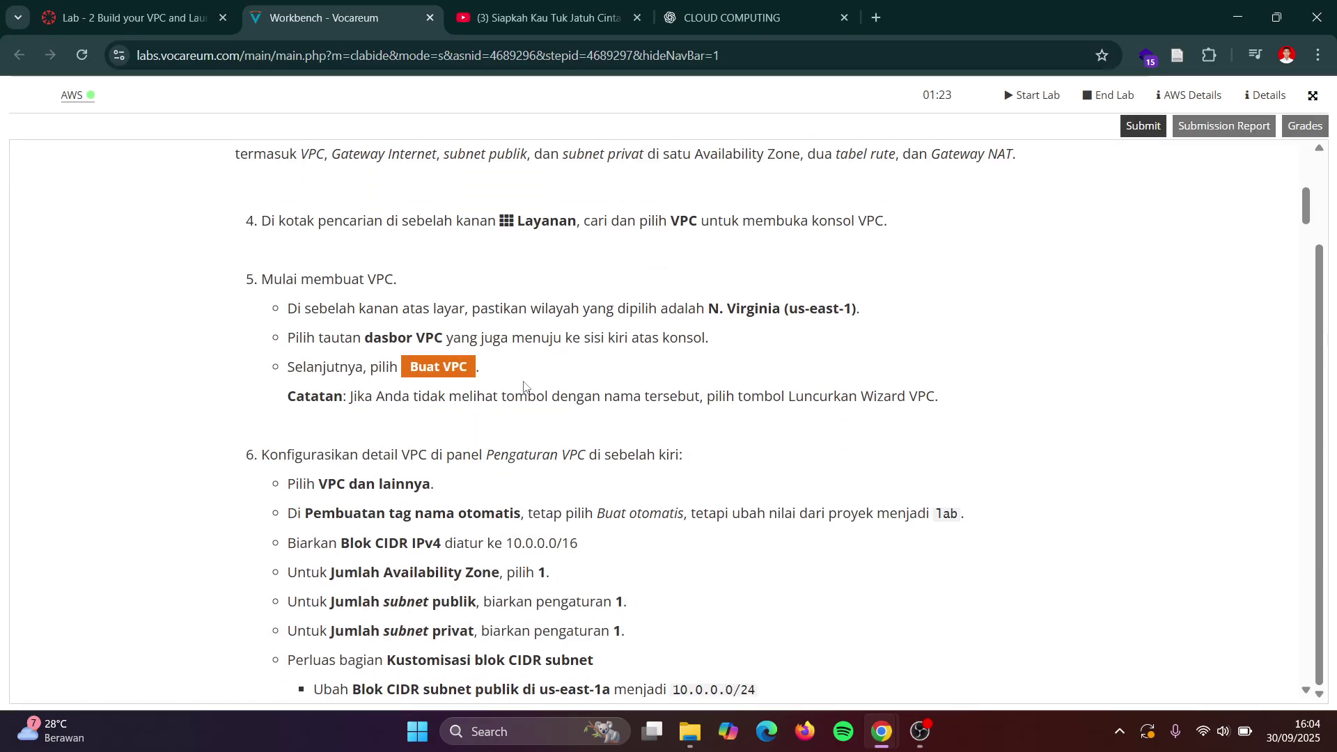
pyautogui.scroll(-2, 441, 481)
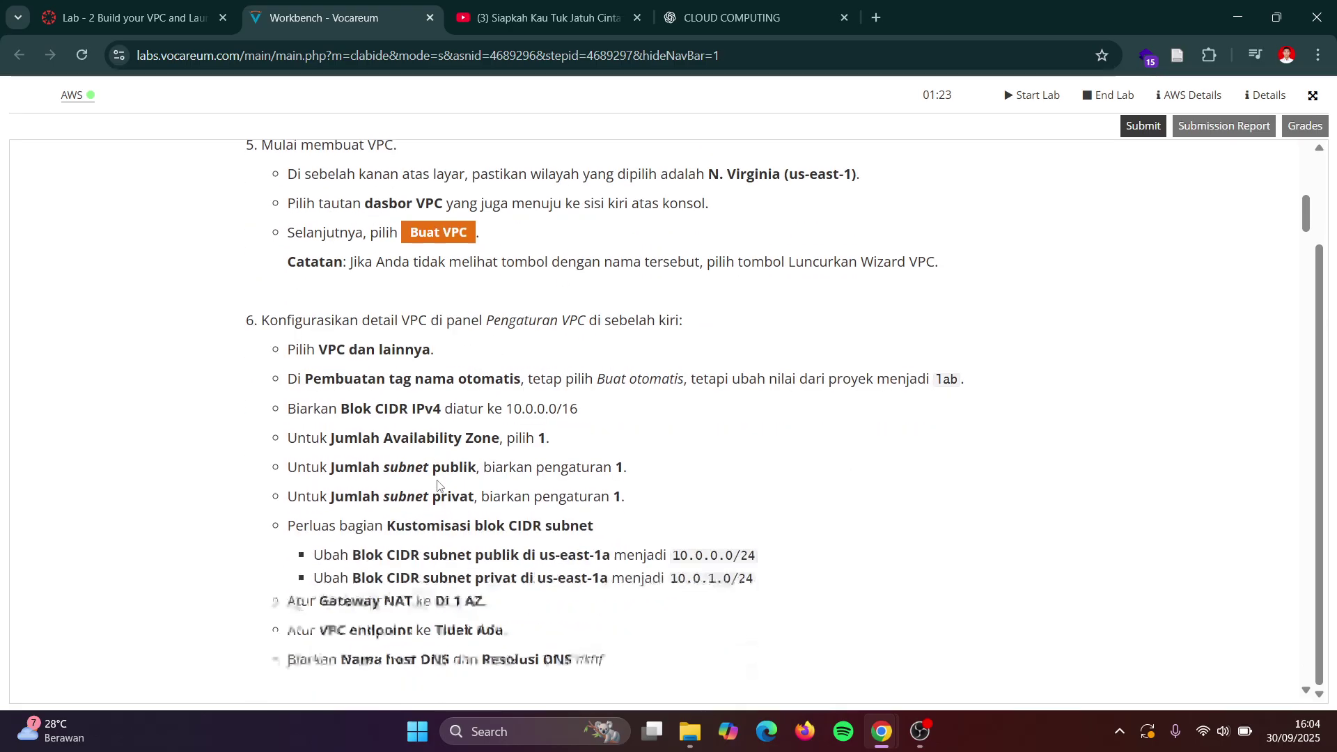
pyautogui.scroll(-2, 404, 469)
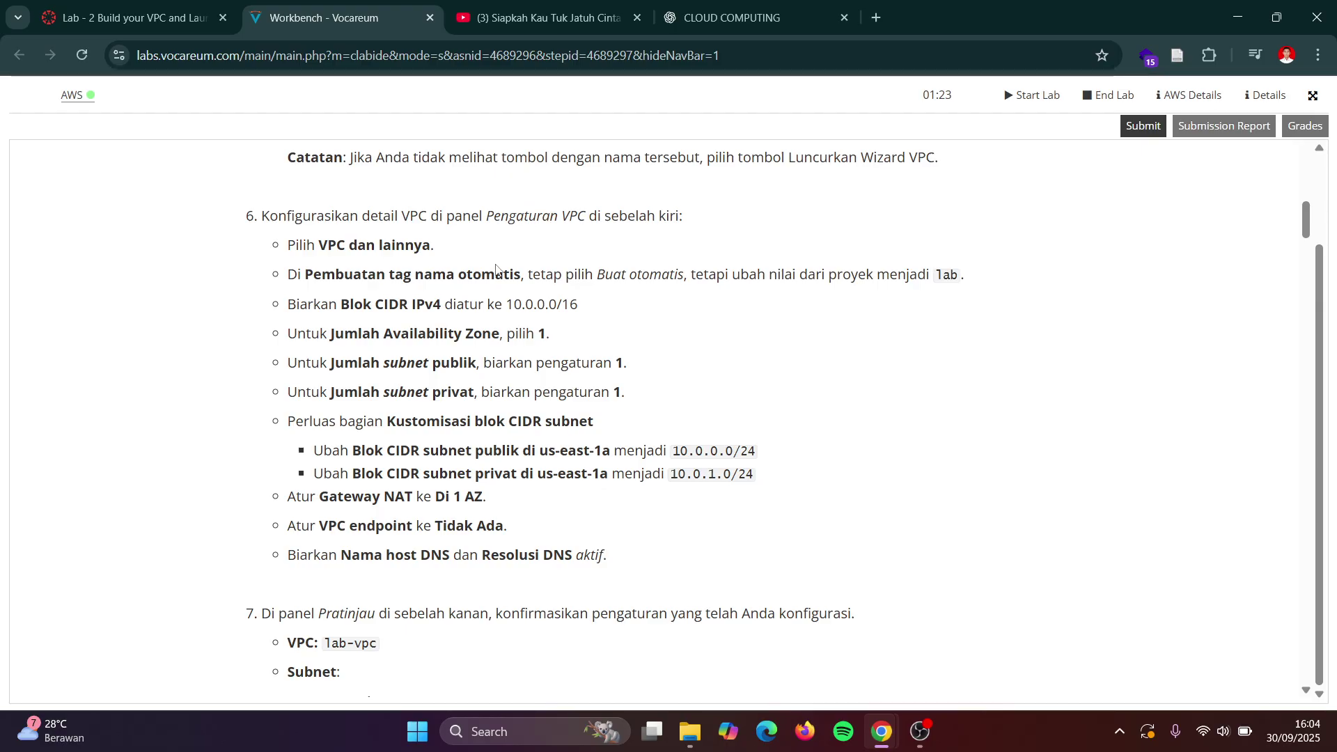
pyautogui.hotkey('alt', 'Tab')
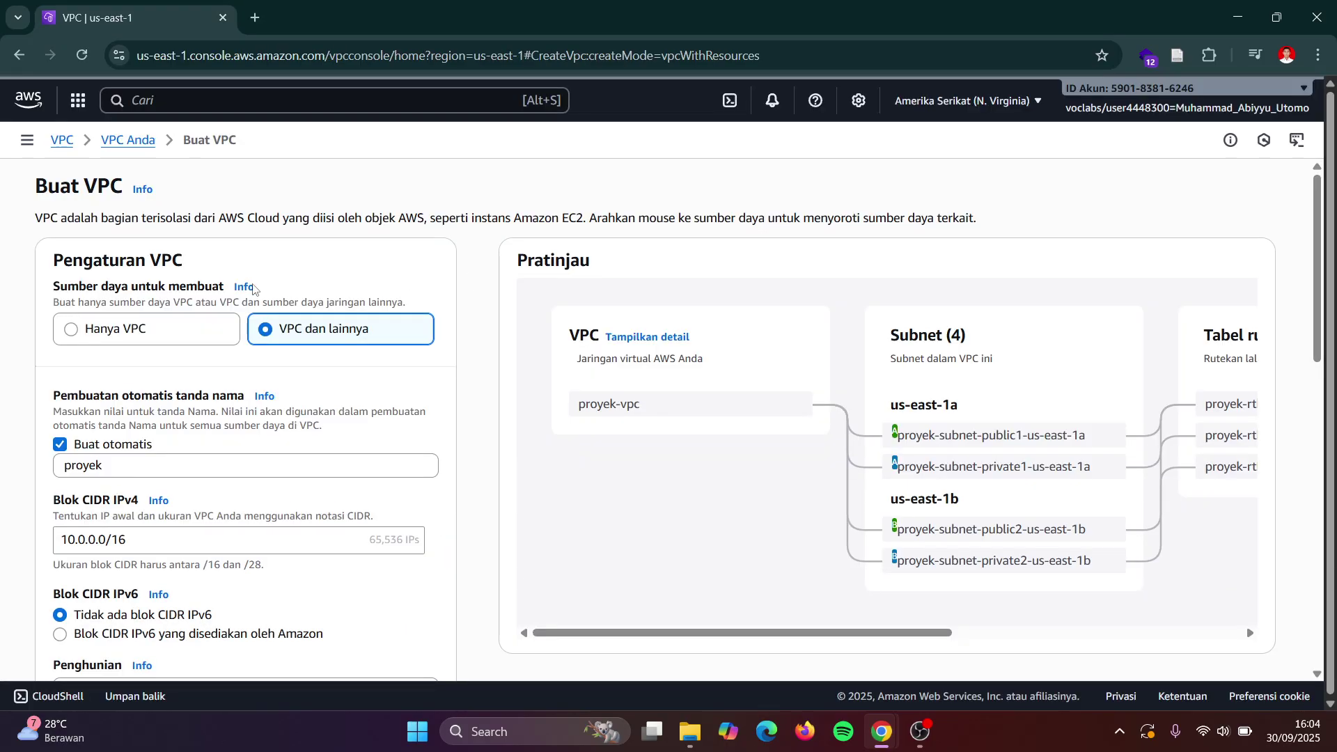
pyautogui.hotkey('alt', 'Tab')
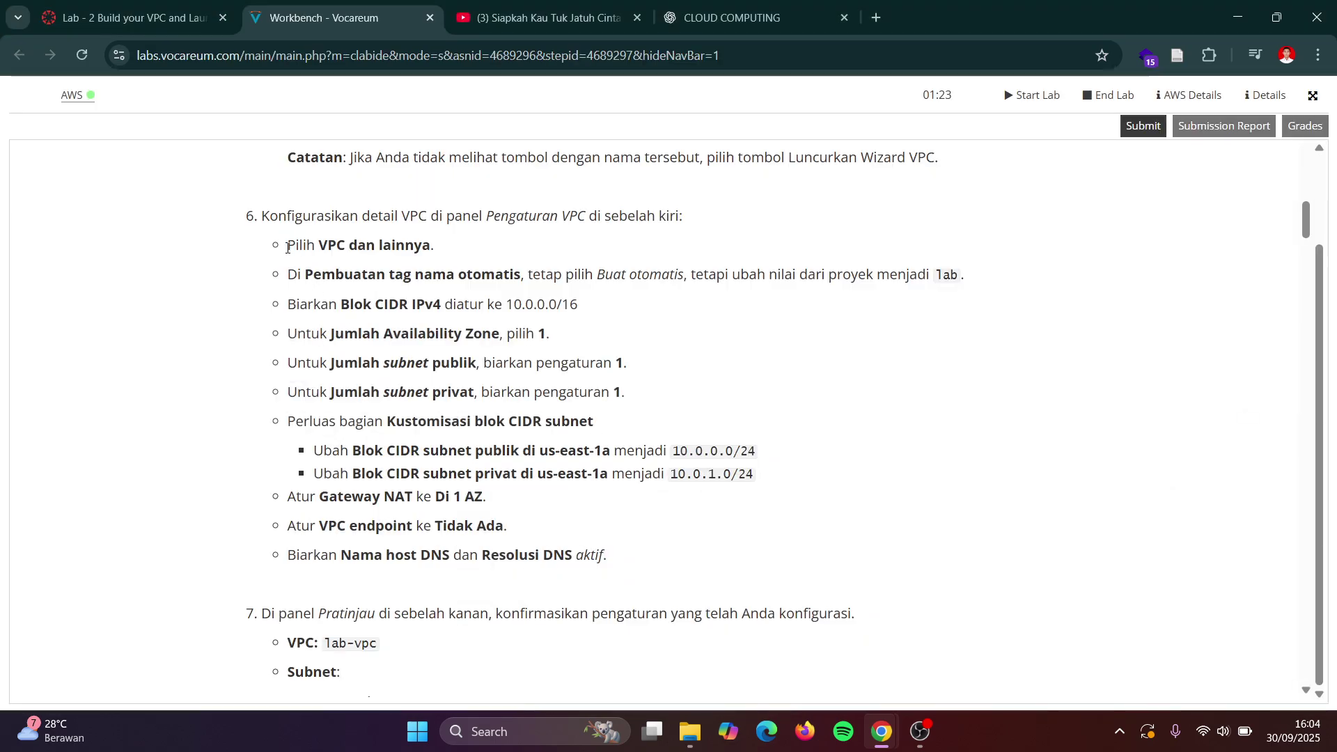
pyautogui.hotkey('alt', 'Tab')
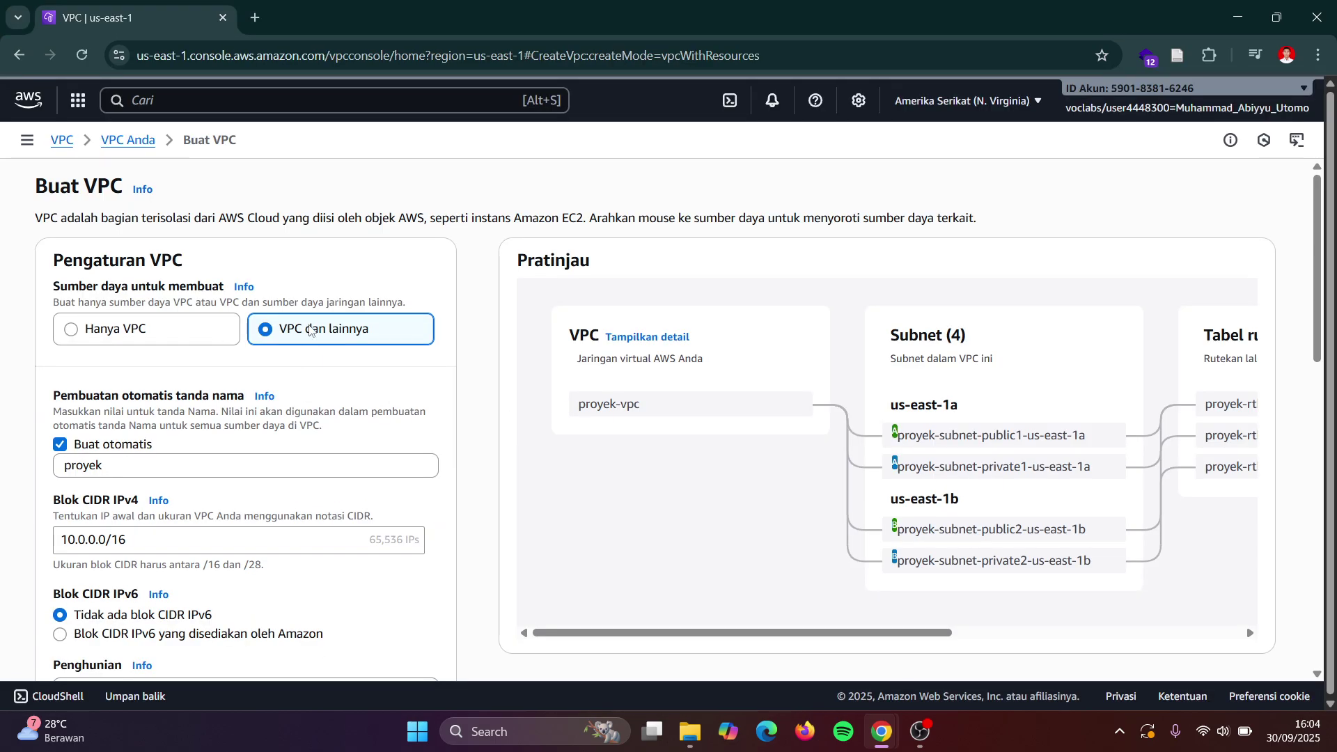
pyautogui.hotkey('alt', 'Tab')
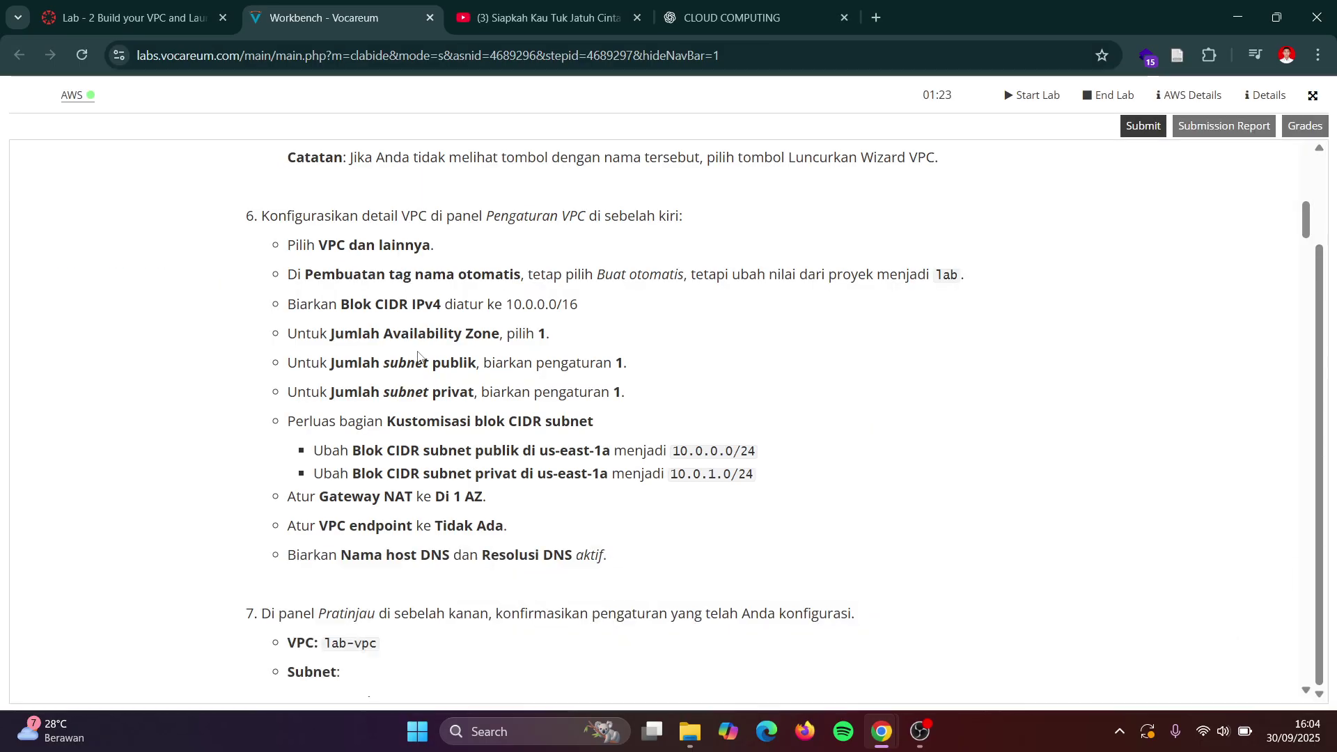
pyautogui.scroll(-1, 436, 336)
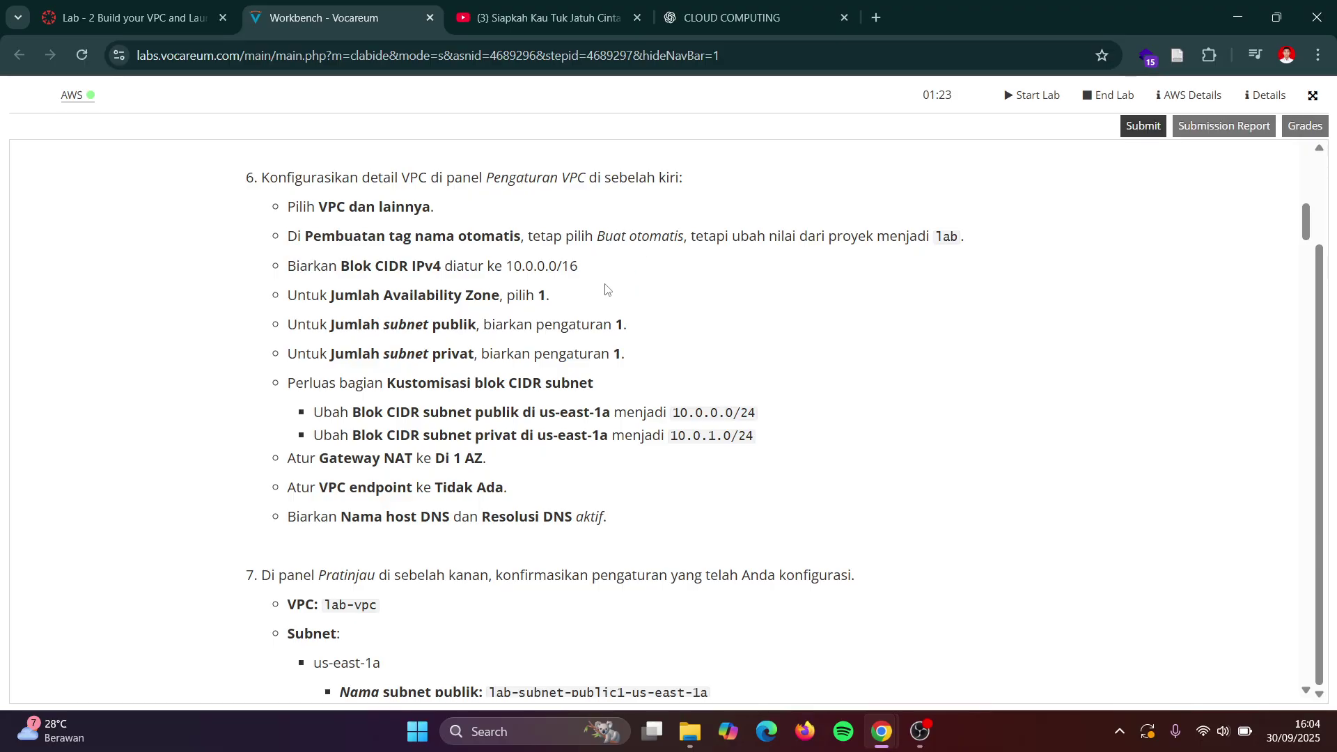
pyautogui.hotkey('alt', 'Tab')
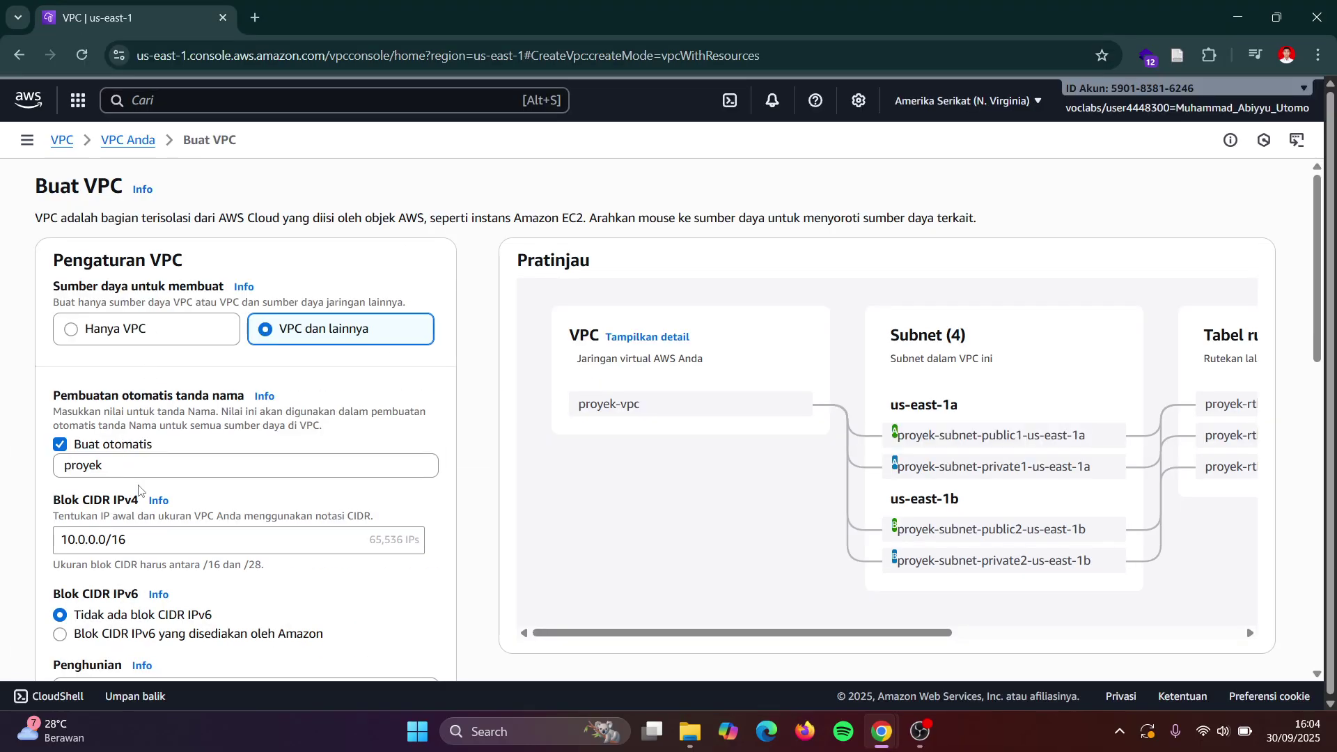
# - Set the auto-generated name tag of the VPC to "lab"
pyautogui.scroll(-2, 190, 483)
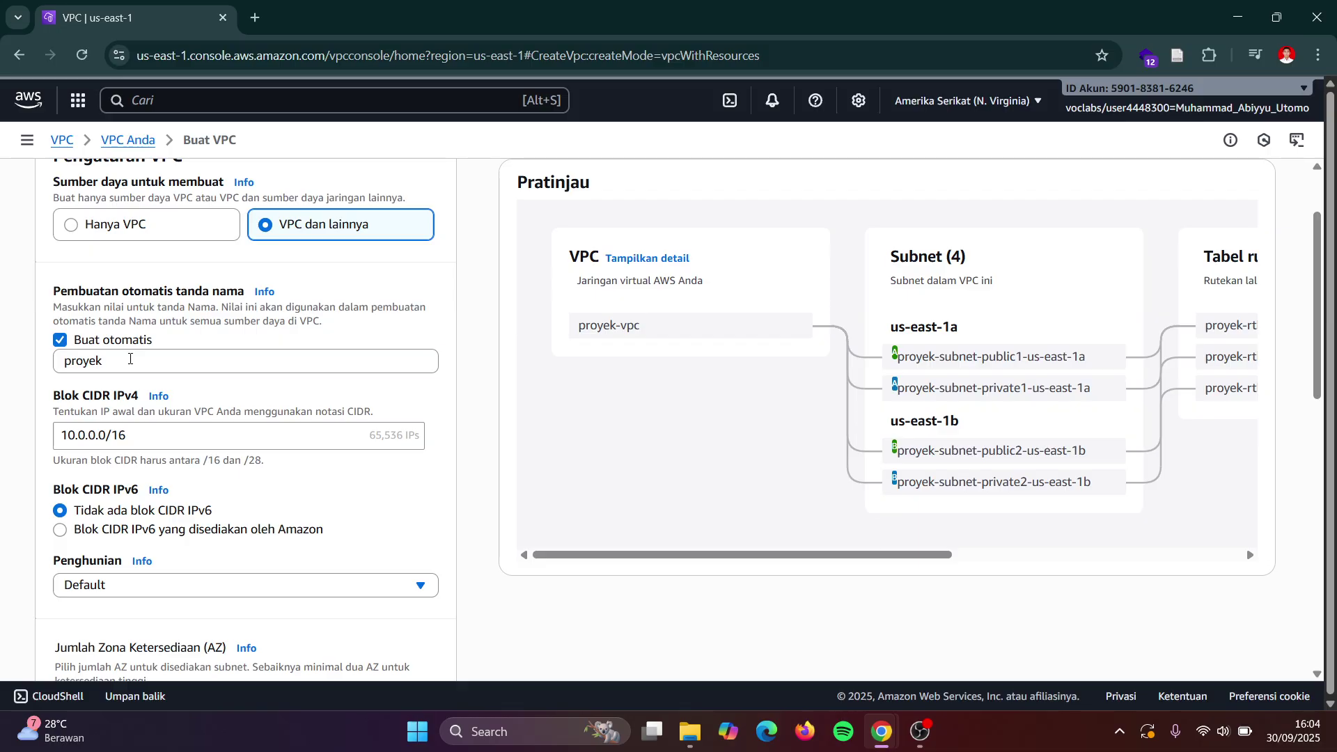
pyautogui.click(129, 359)
pyautogui.press('BackSpace')
pyautogui.press('BackSpace')
pyautogui.press('BackSpace')
pyautogui.press('BackSpace')
pyautogui.press('BackSpace')
pyautogui.press('BackSpace')
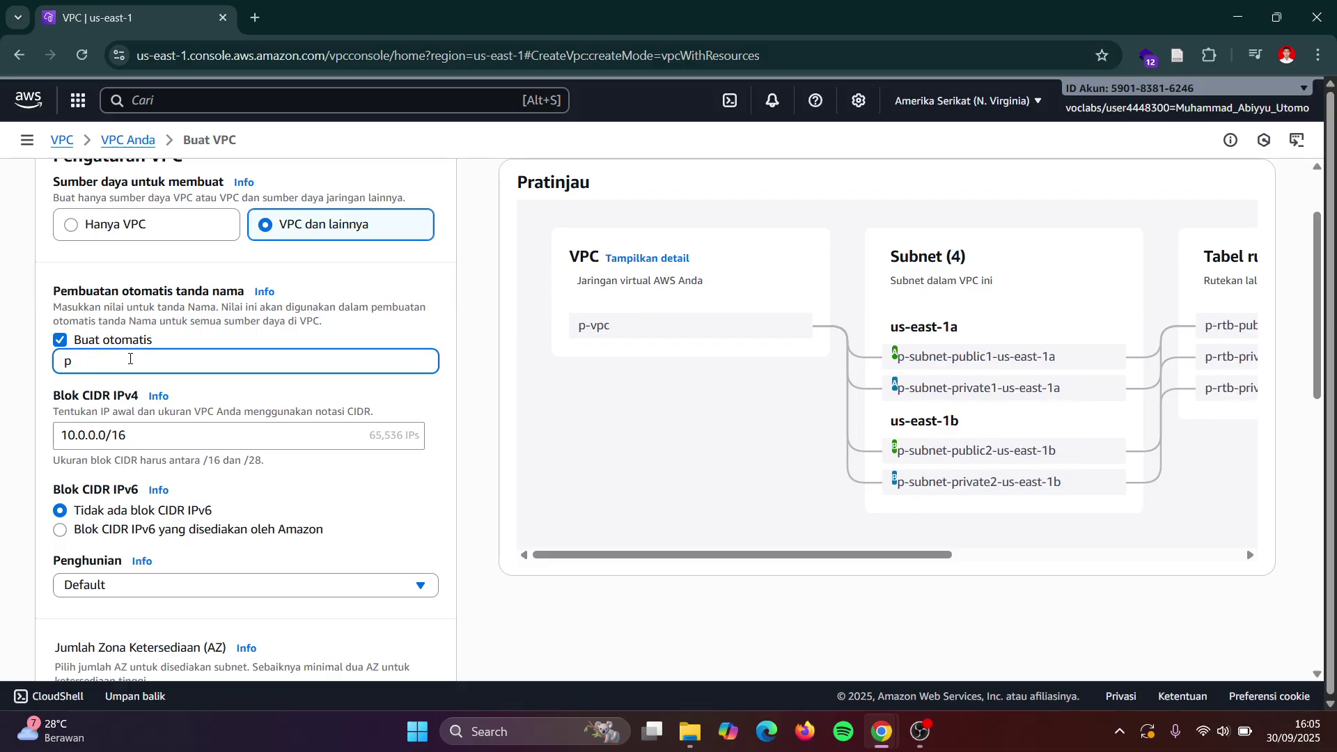
pyautogui.write('lab')
# - Check the lab guide's IPv4 CIDR and zone settings, and set the number of Availability Zones to 1
pyautogui.hotkey('alt', 'Tab')
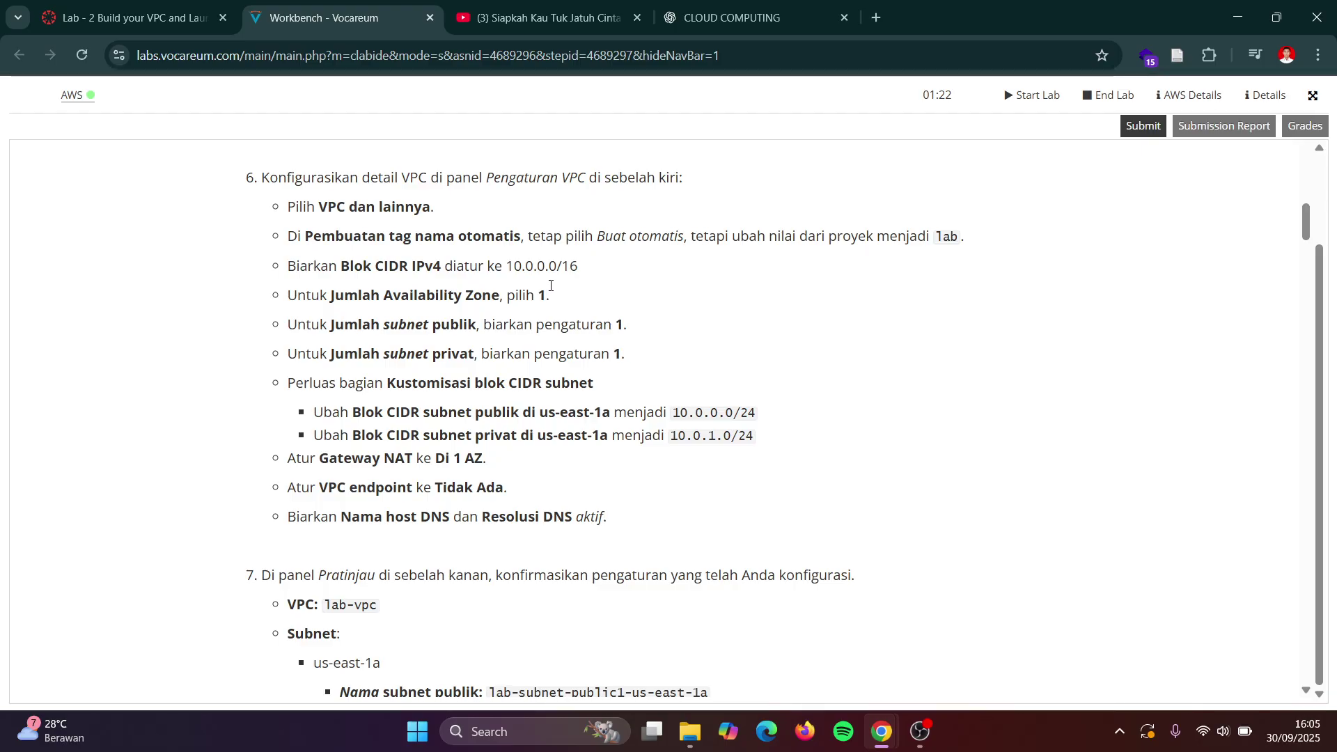
pyautogui.hotkey('alt', 'Tab')
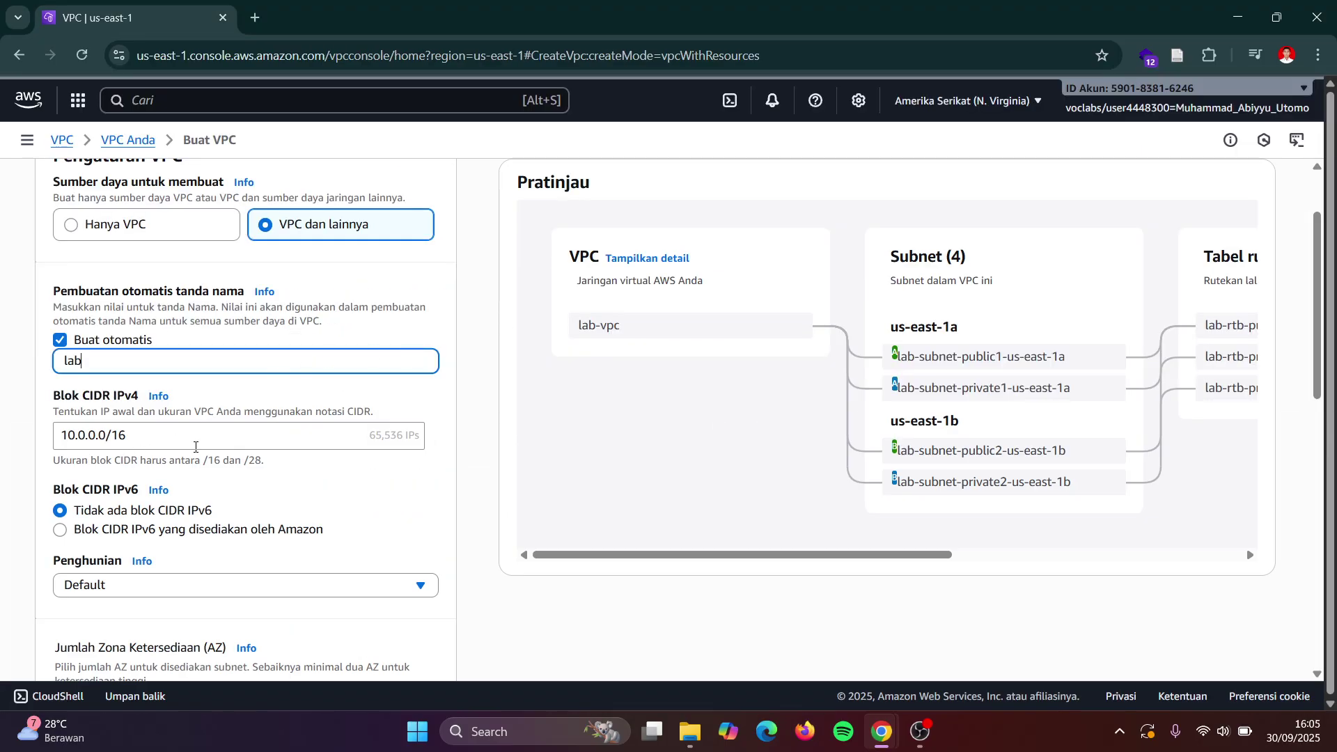
pyautogui.scroll(-3, 195, 447)
pyautogui.hotkey('alt', 'Tab')
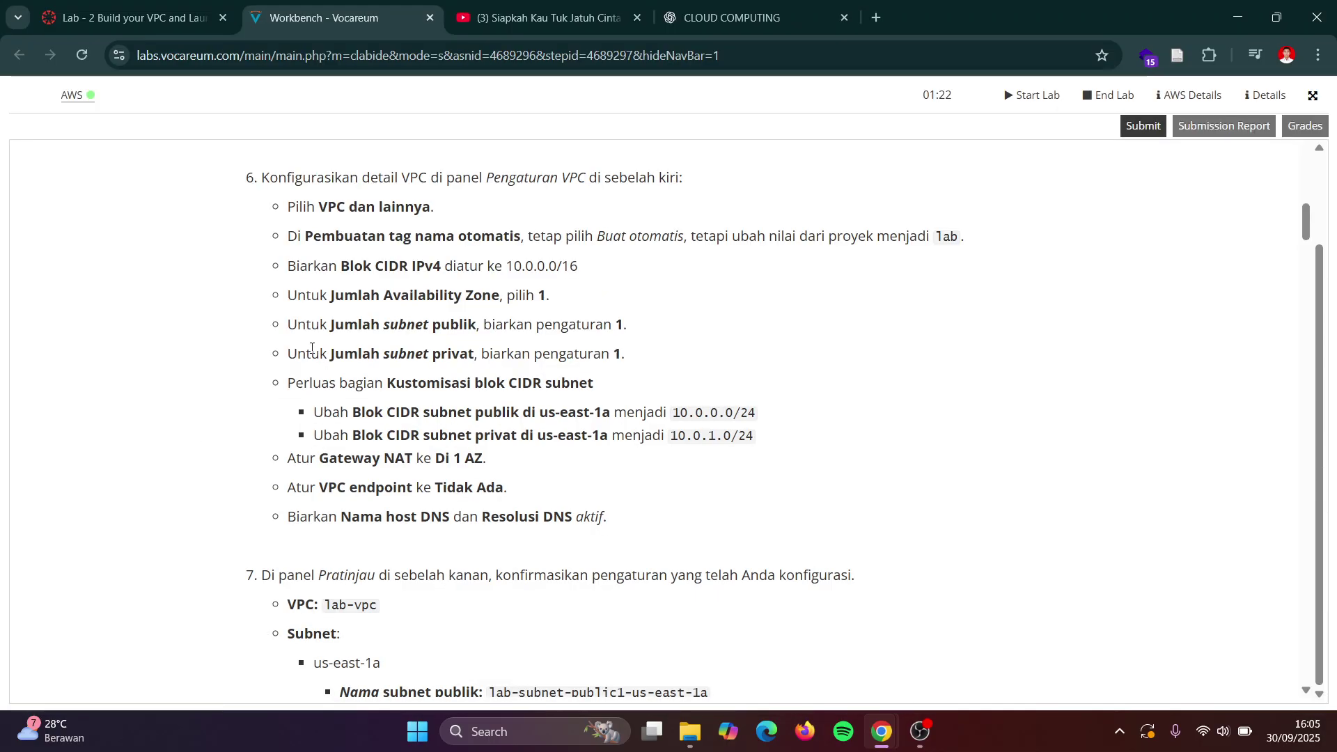
pyautogui.hotkey('alt', 'Tab')
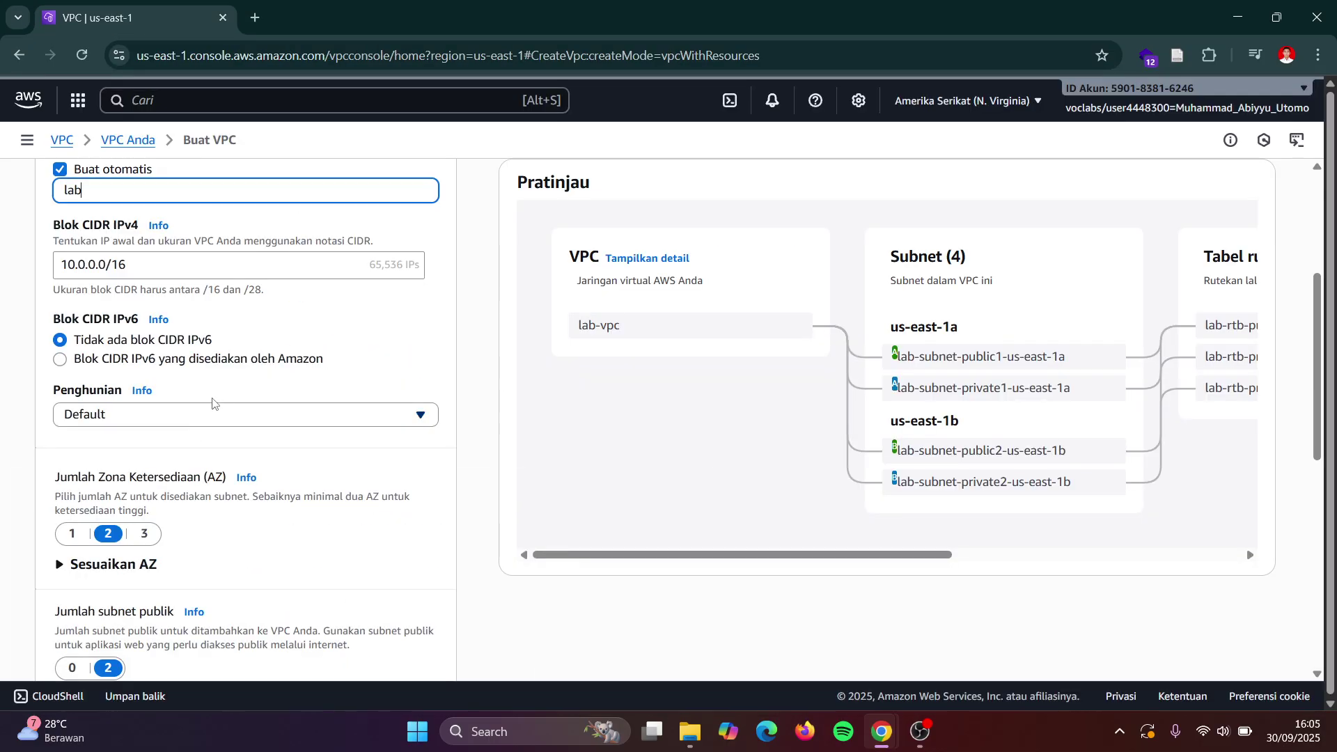
pyautogui.hotkey('alt', 'Tab')
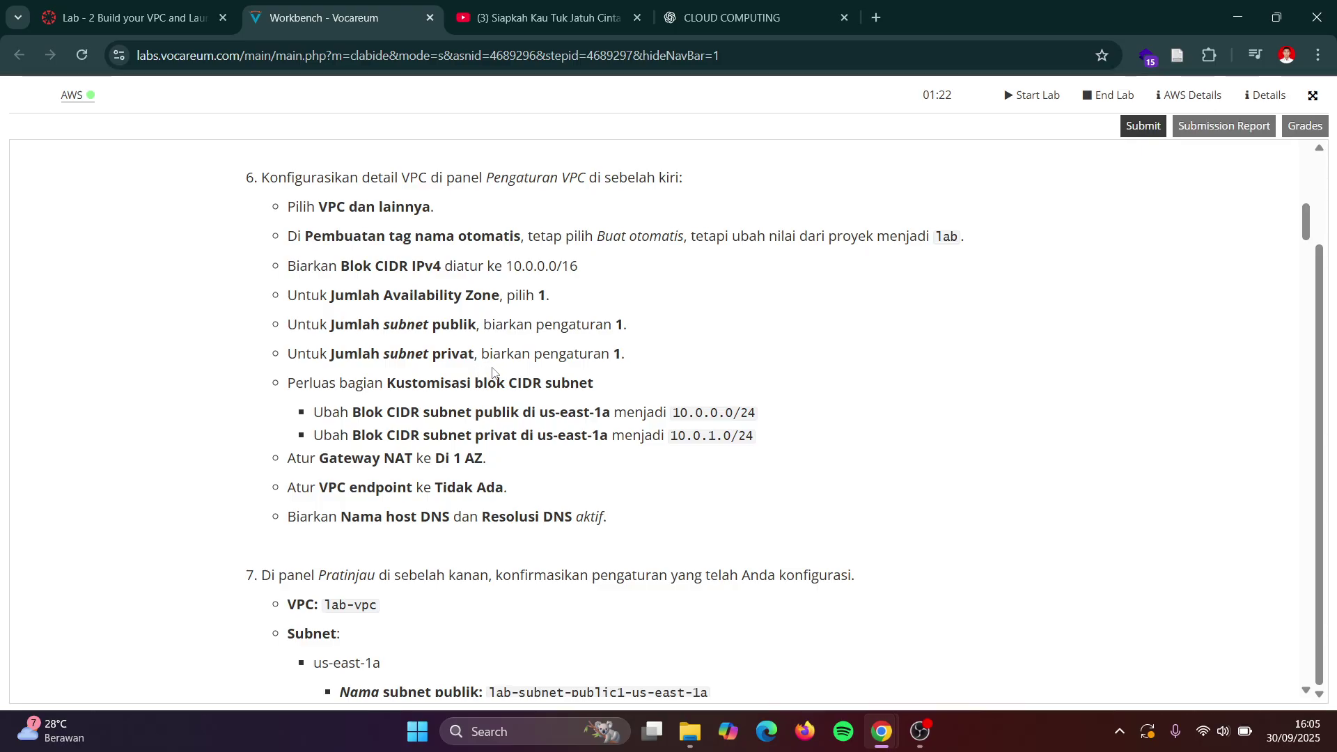
pyautogui.hotkey('alt', 'Tab')
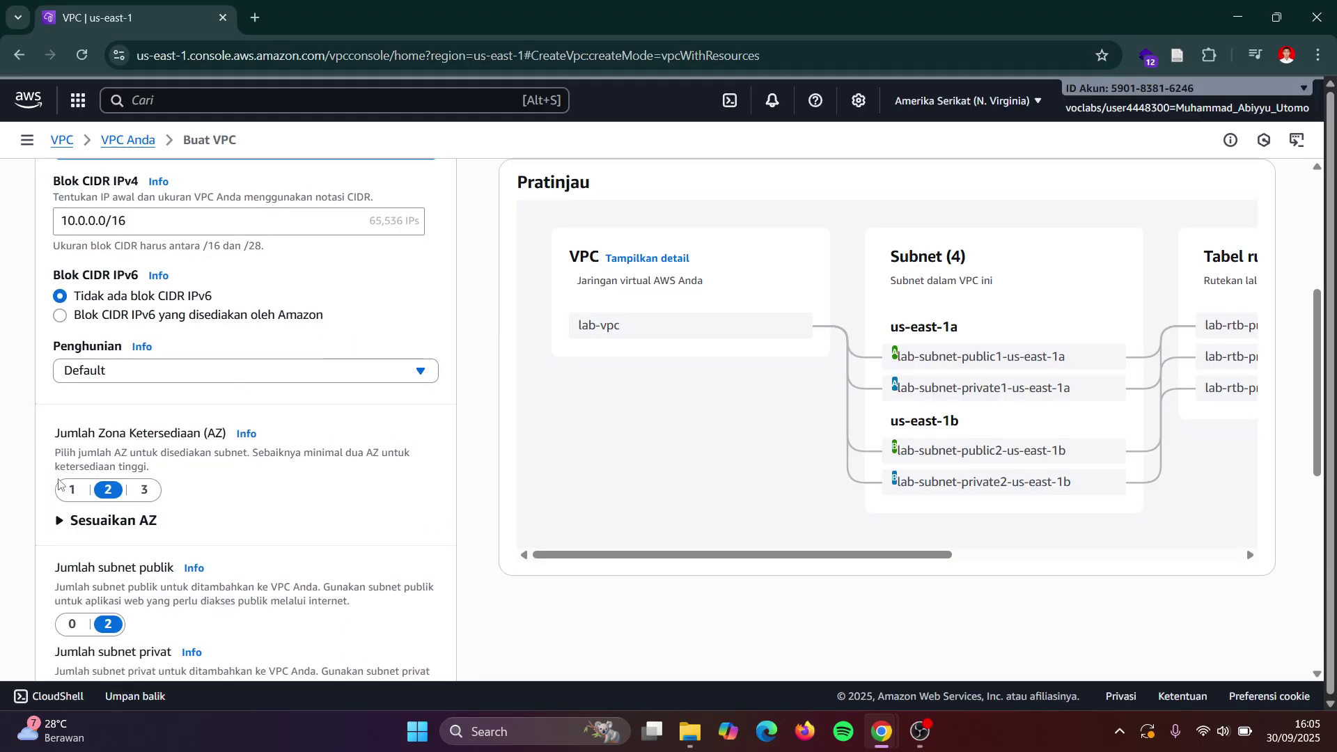
pyautogui.click(73, 489)
pyautogui.scroll(-1, 70, 491)
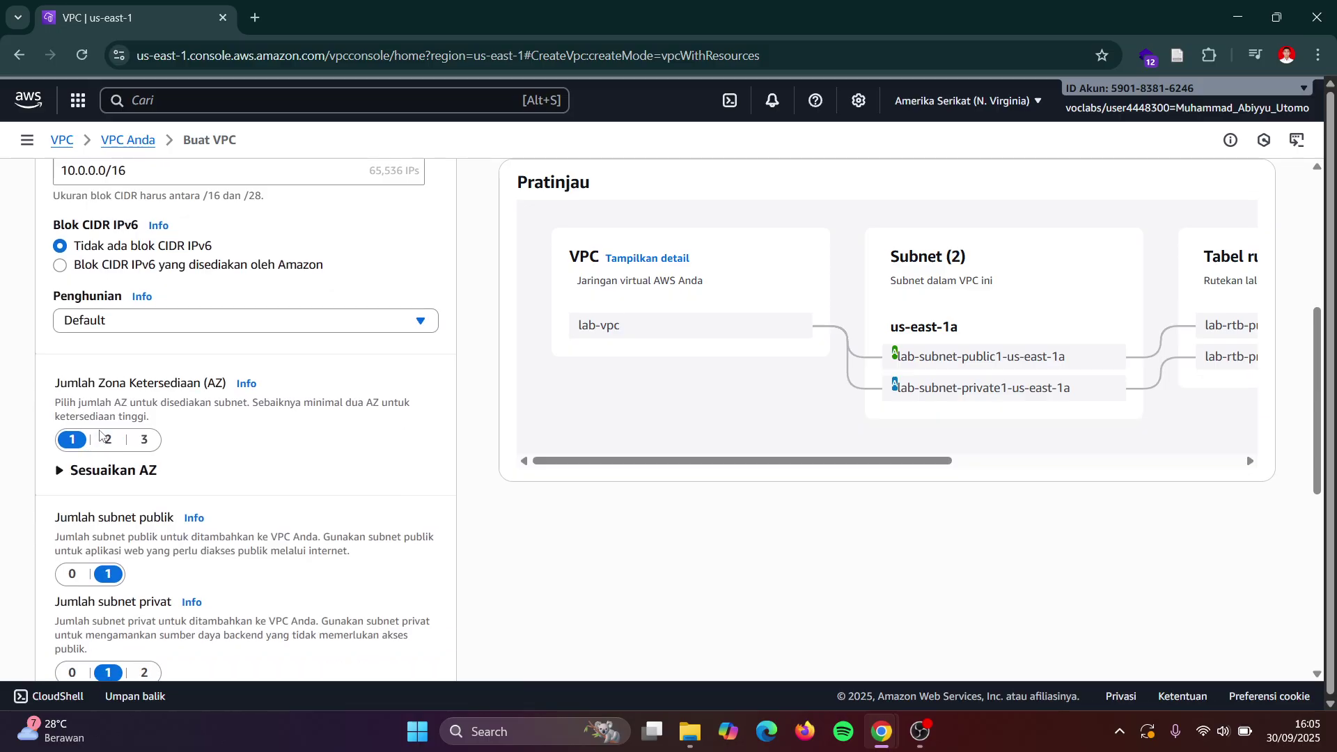
pyautogui.hotkey('alt', 'Tab')
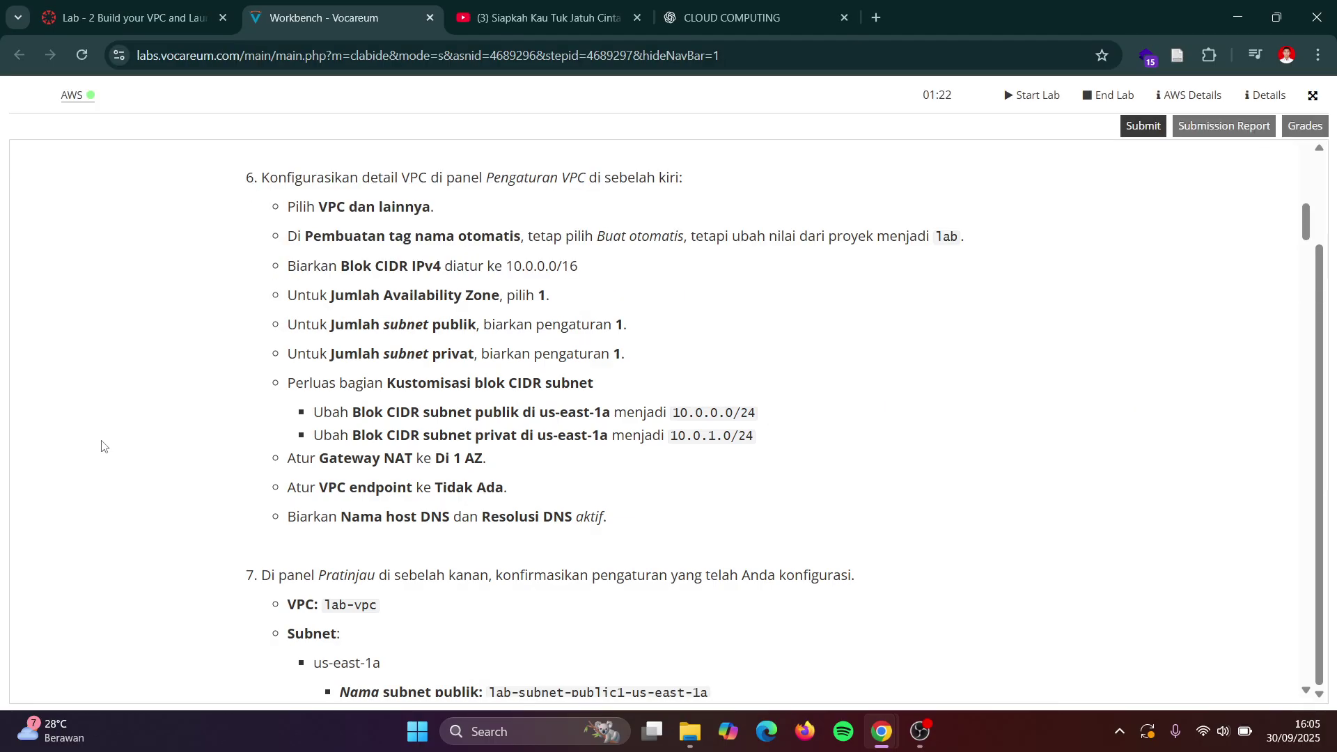
pyautogui.hotkey('alt', 'Tab')
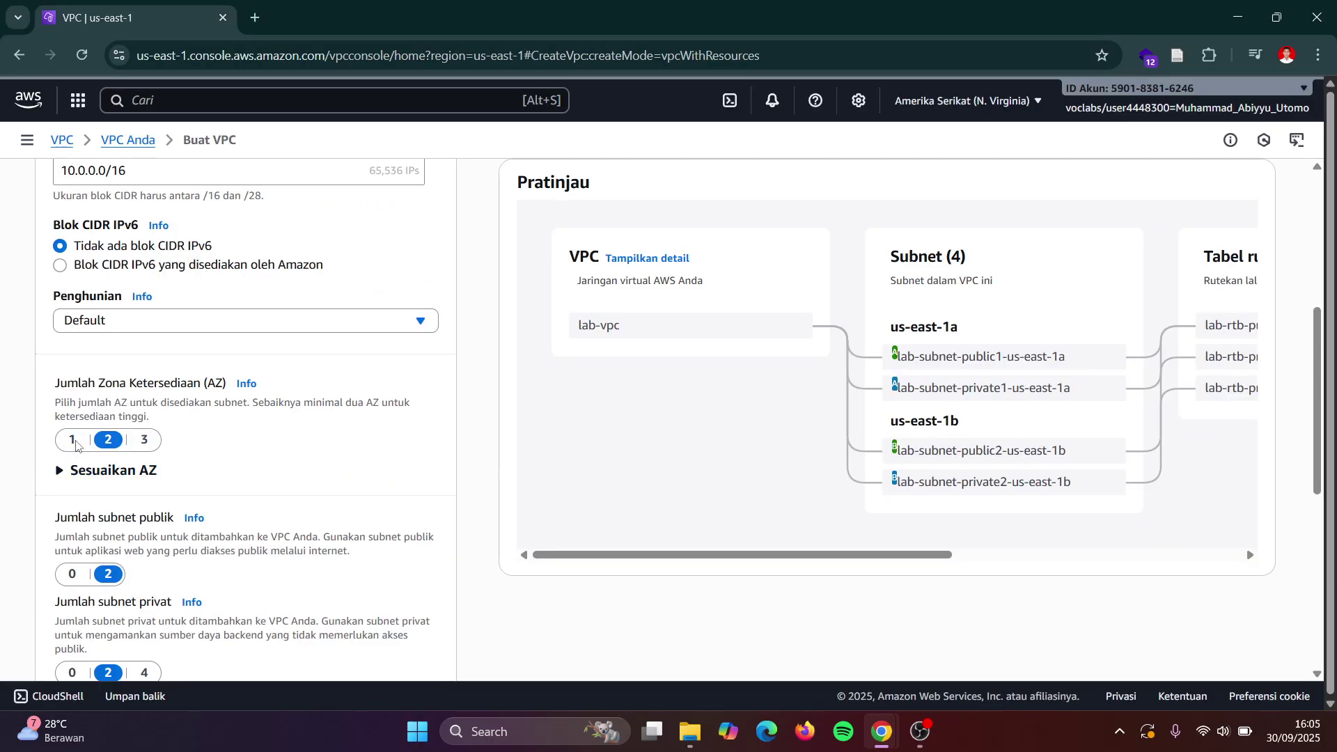
pyautogui.click(71, 439)
# - Set the number of public subnets and the number of private subnets to 0
pyautogui.scroll(-3, 76, 440)
pyautogui.click(72, 396)
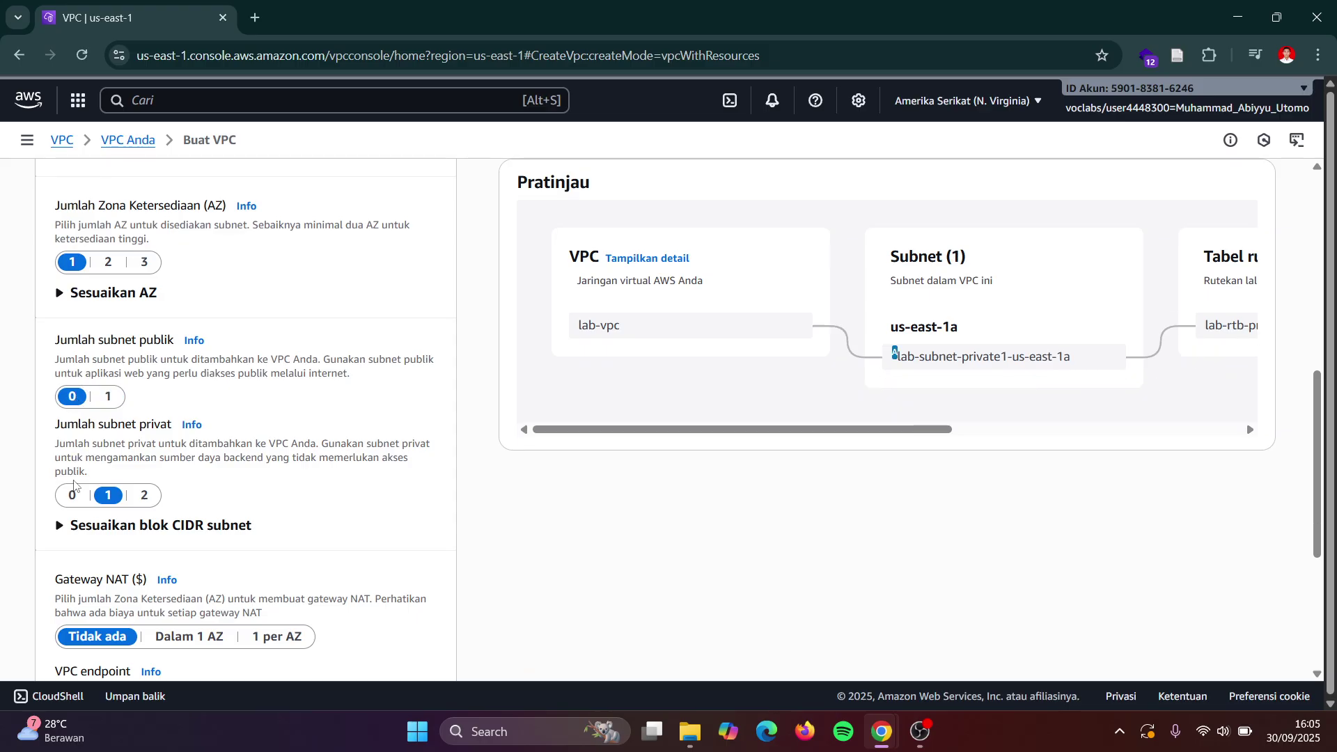
pyautogui.click(73, 496)
# - Search the Create VPC form, including its additional tags, for the subnet CIDR block customization described in step 6 of the lab guide
pyautogui.hotkey('alt', 'Tab')
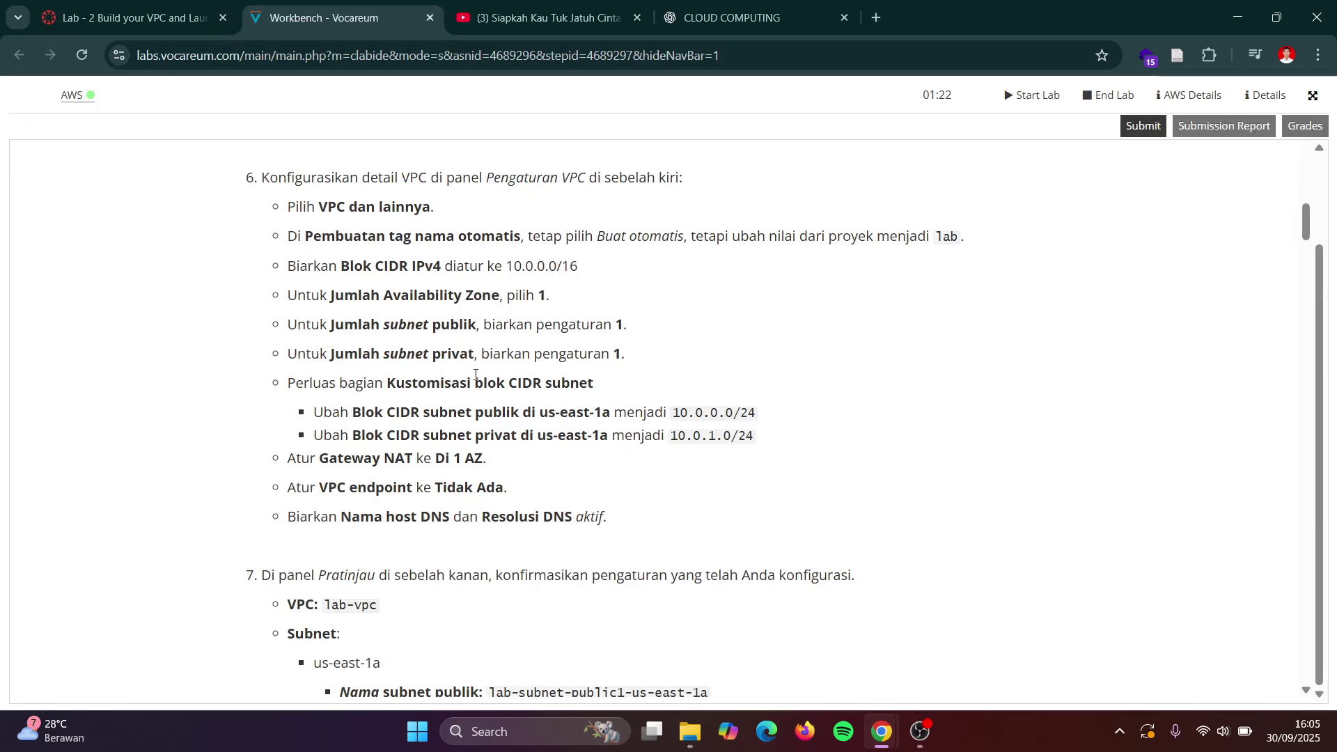
pyautogui.scroll(-1, 476, 375)
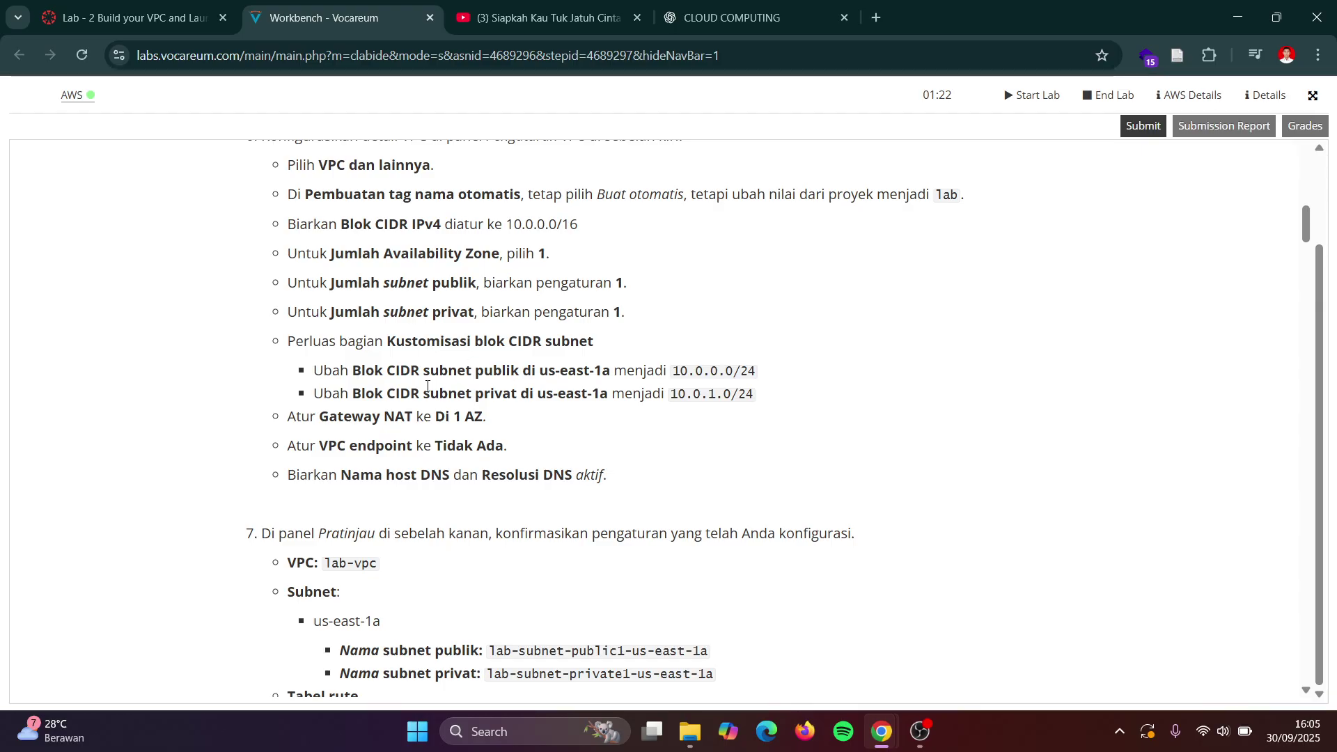
pyautogui.hotkey('alt', 'Tab')
pyautogui.scroll(-4, 208, 515)
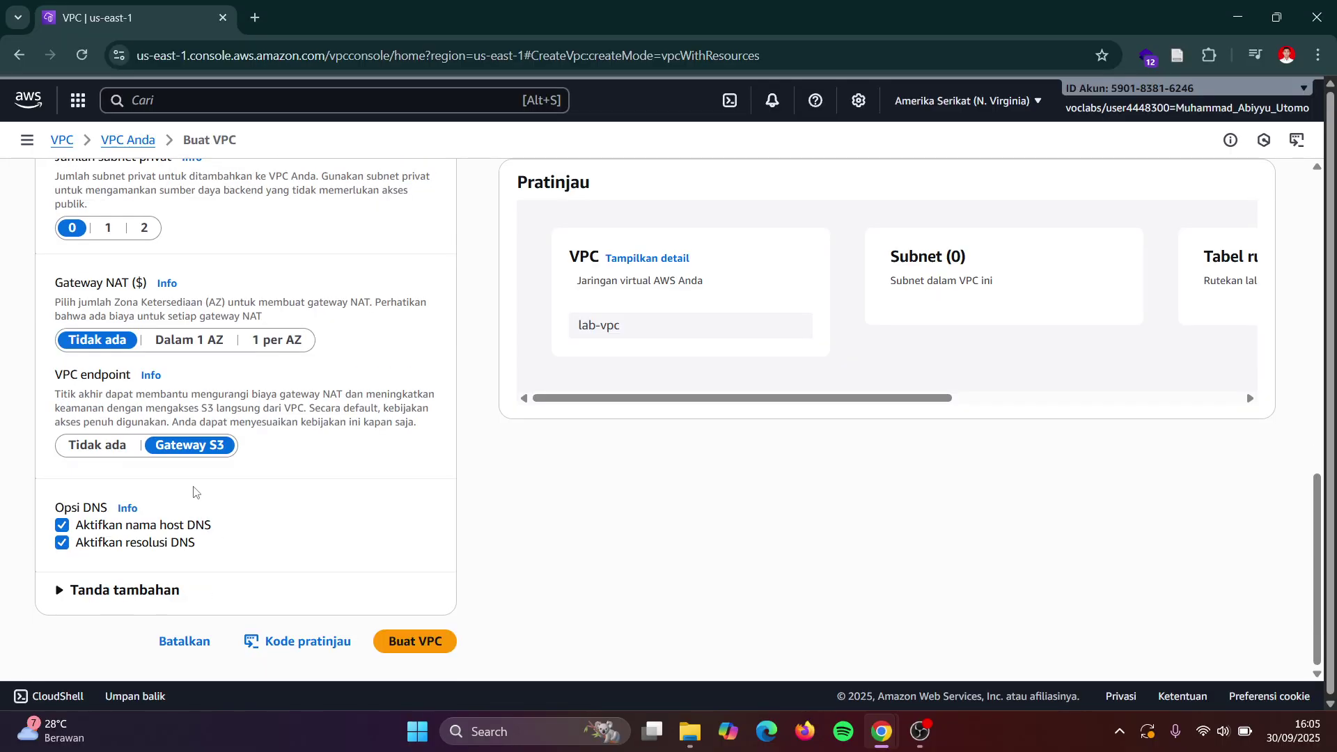
pyautogui.click(133, 590)
pyautogui.scroll(-1, 129, 595)
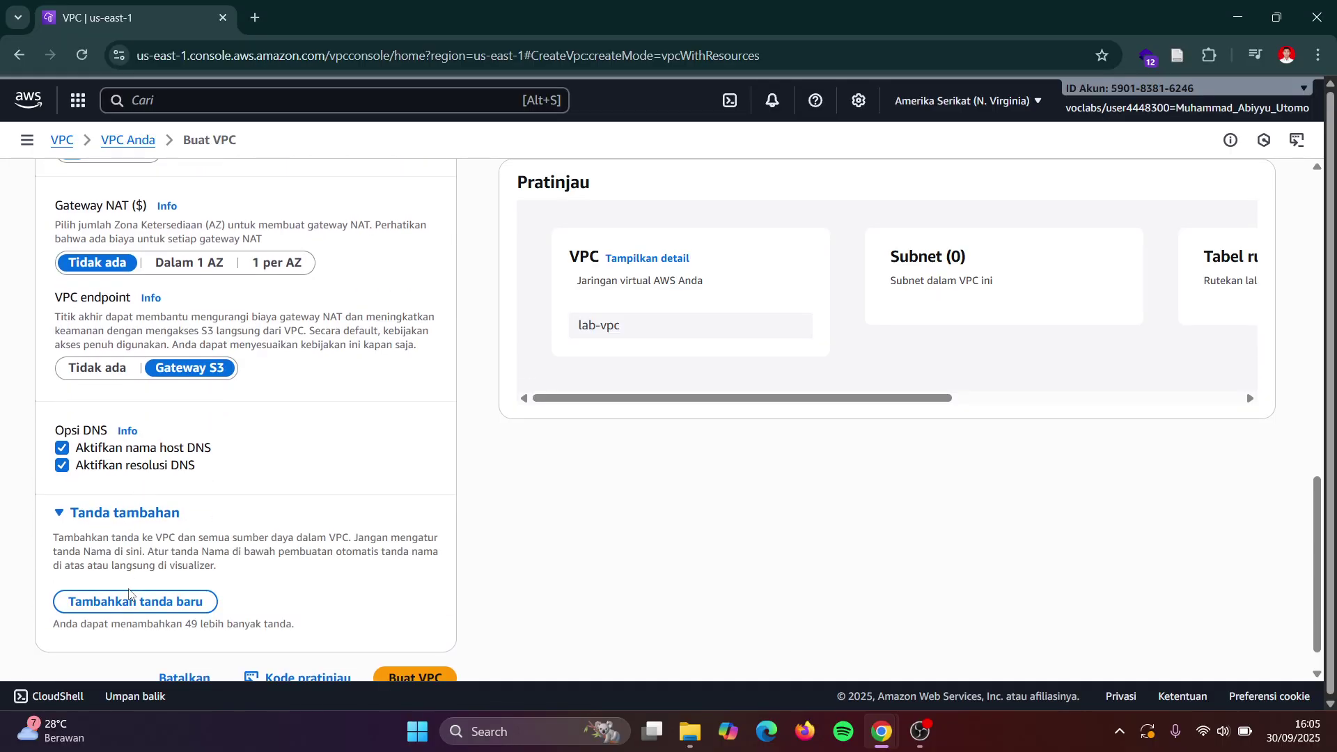
pyautogui.scroll(2, 128, 594)
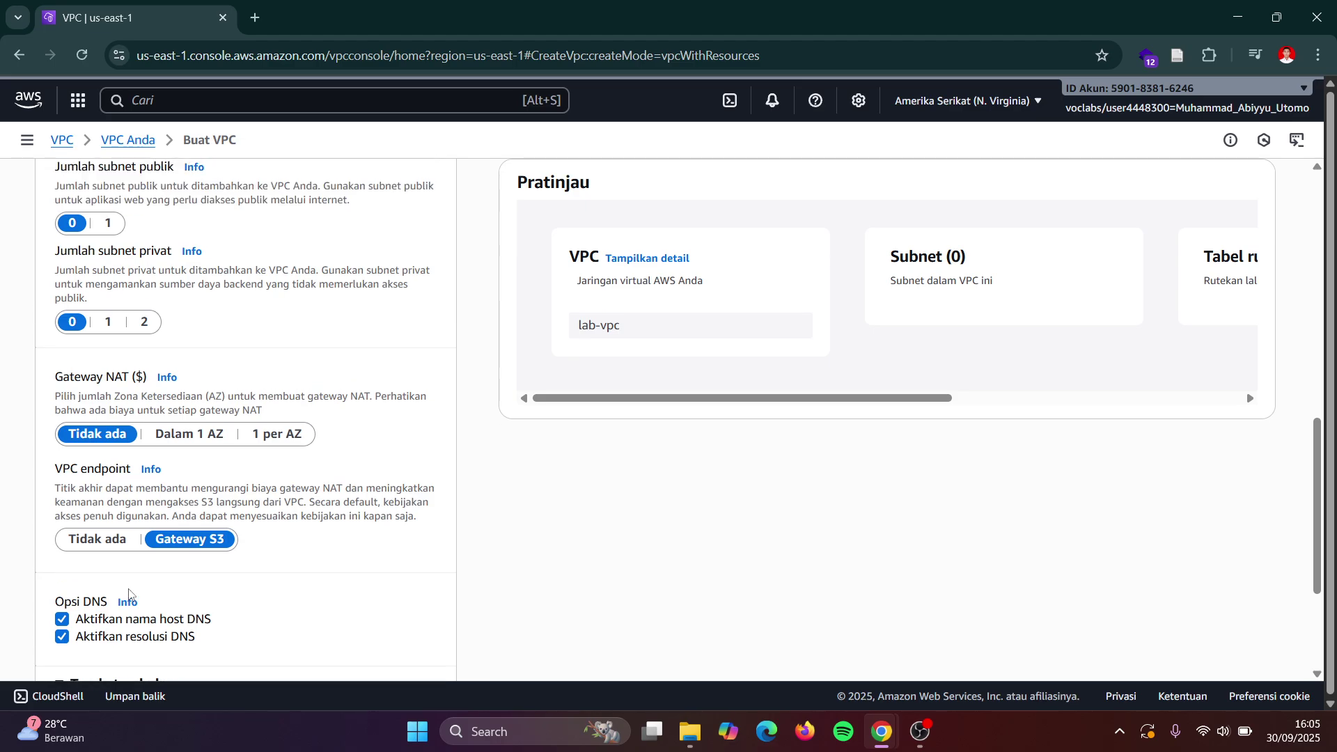
pyautogui.scroll(7, 129, 594)
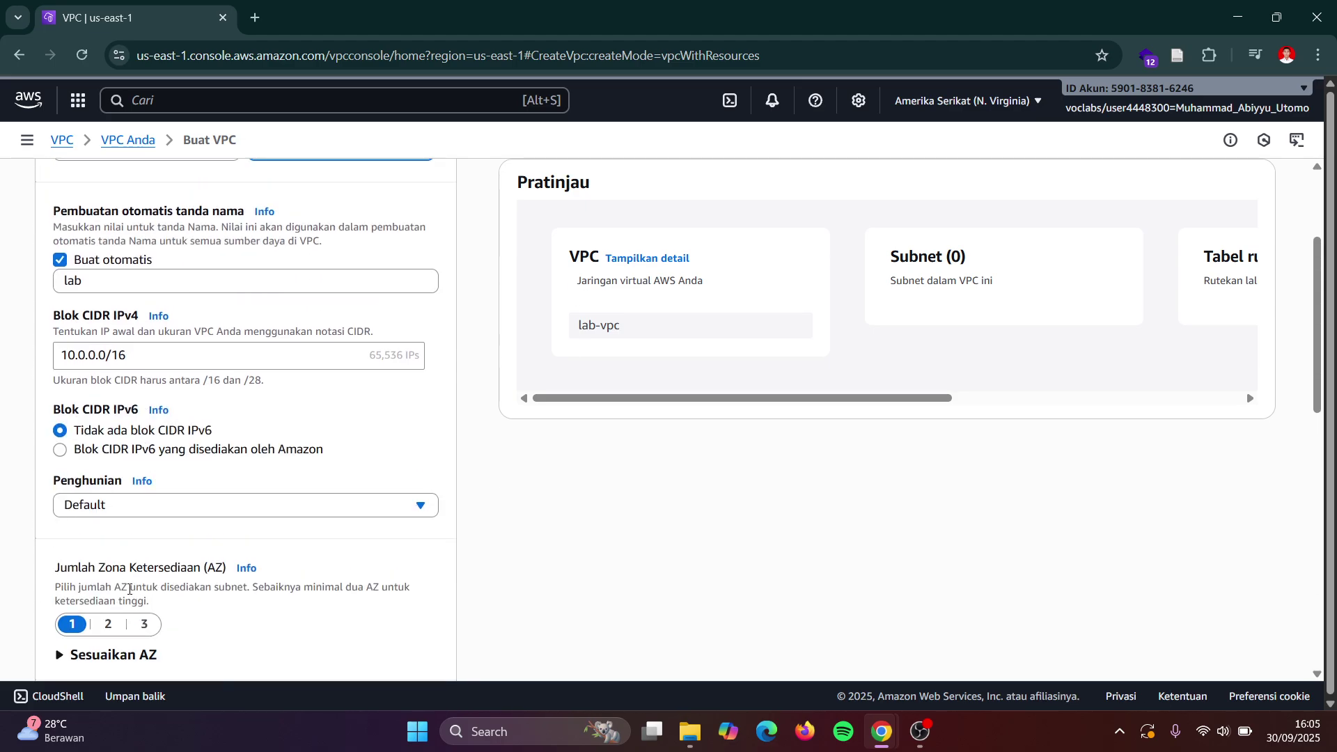
pyautogui.scroll(3, 129, 590)
pyautogui.scroll(-12, 156, 545)
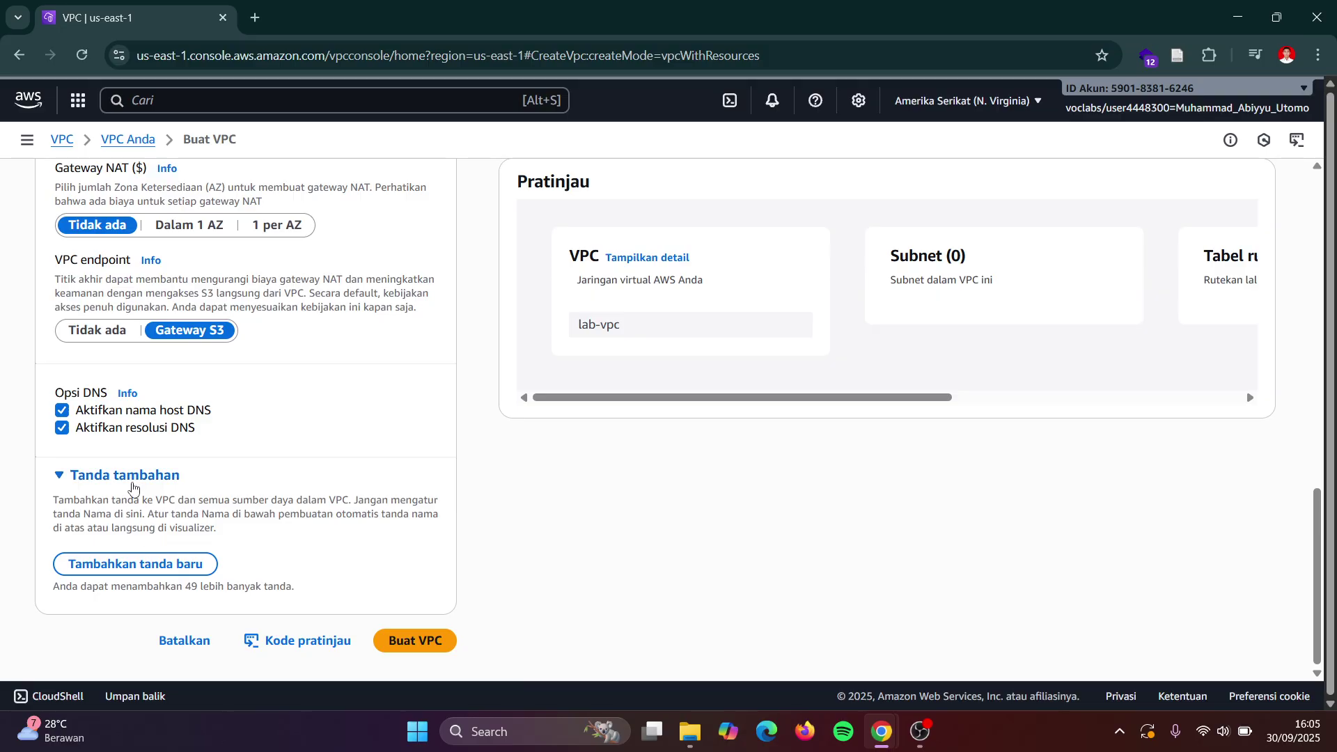
pyautogui.hotkey('alt', 'Tab')
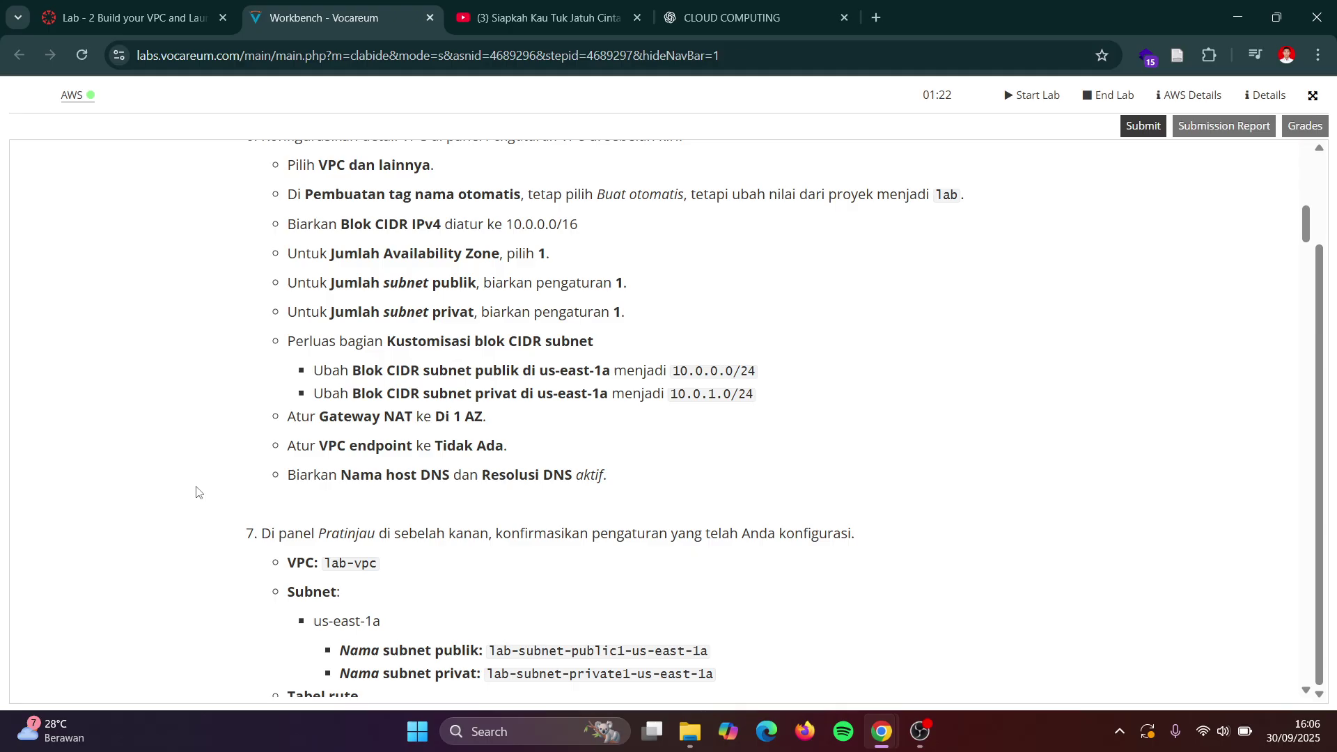
pyautogui.hotkey('alt', 'Tab')
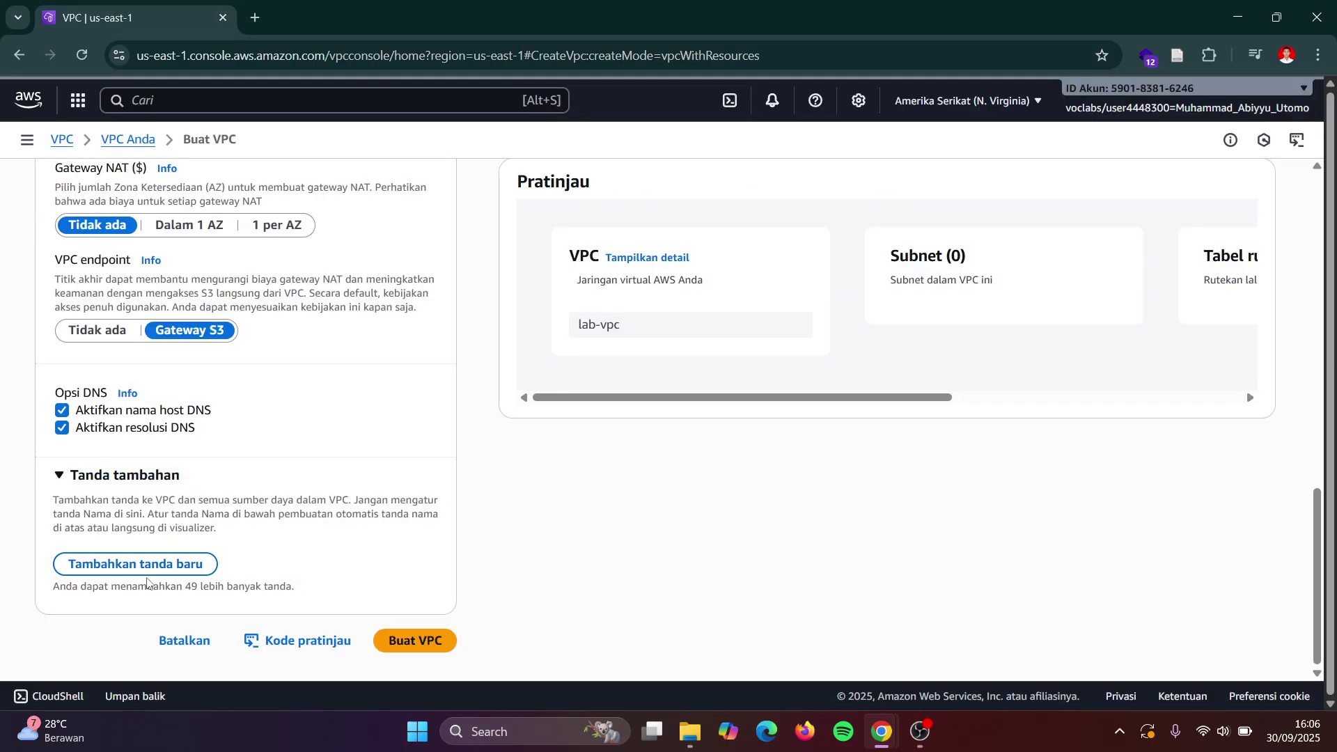
pyautogui.click(164, 561)
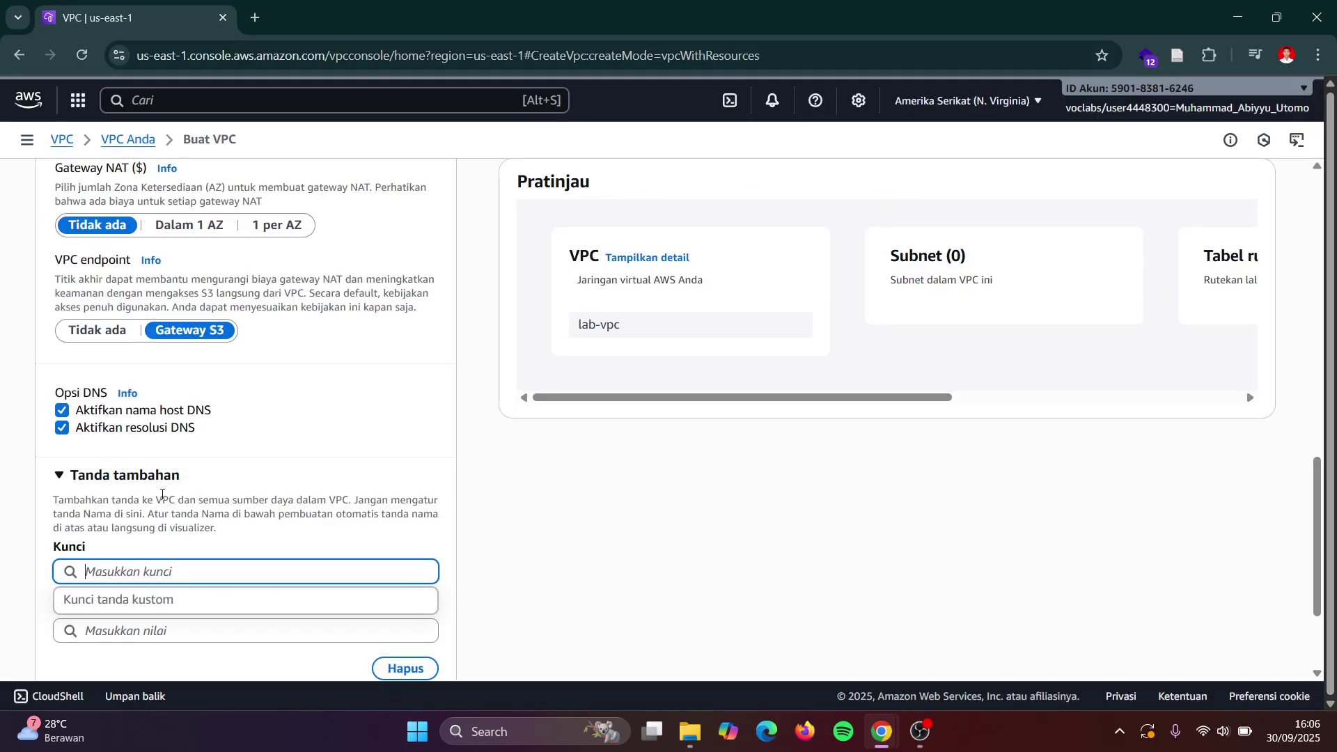
pyautogui.click(150, 475)
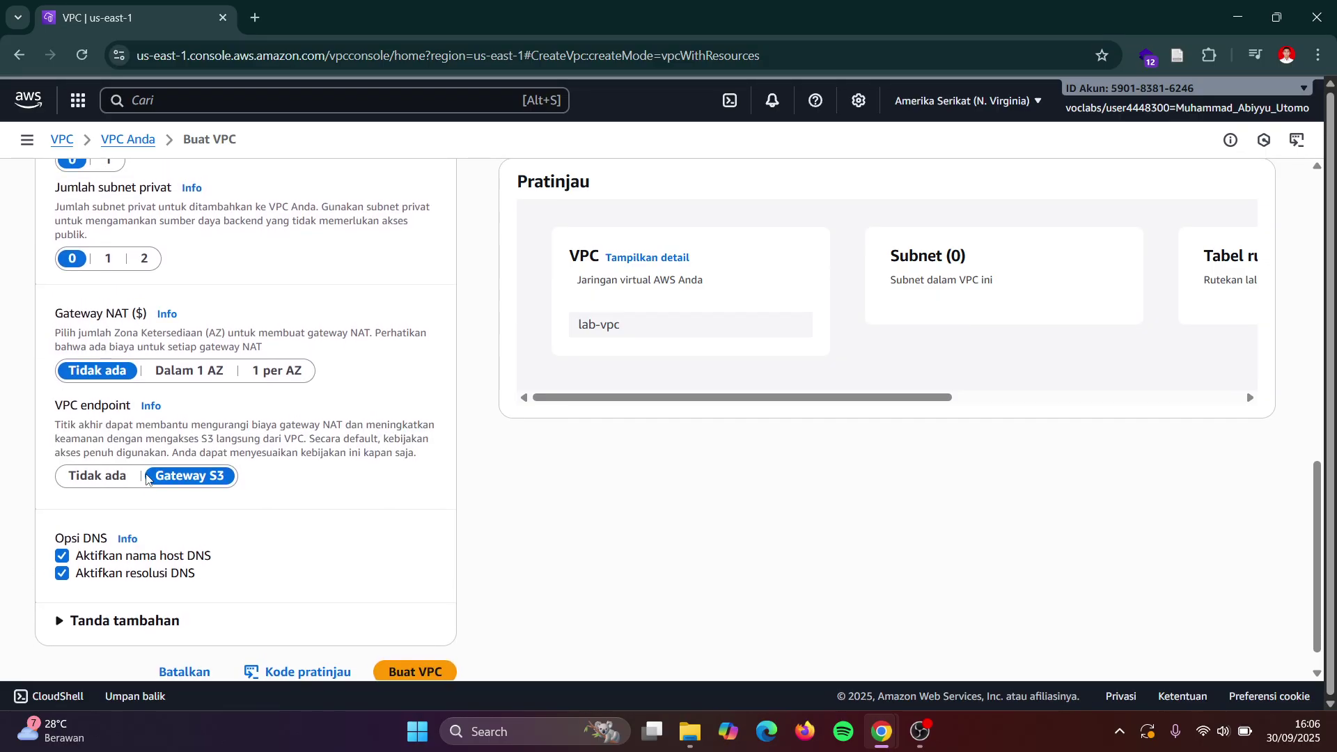
# - Compare the settings in the Create VPC form with the values listed in step 6 of the lab guide
pyautogui.scroll(4, 147, 477)
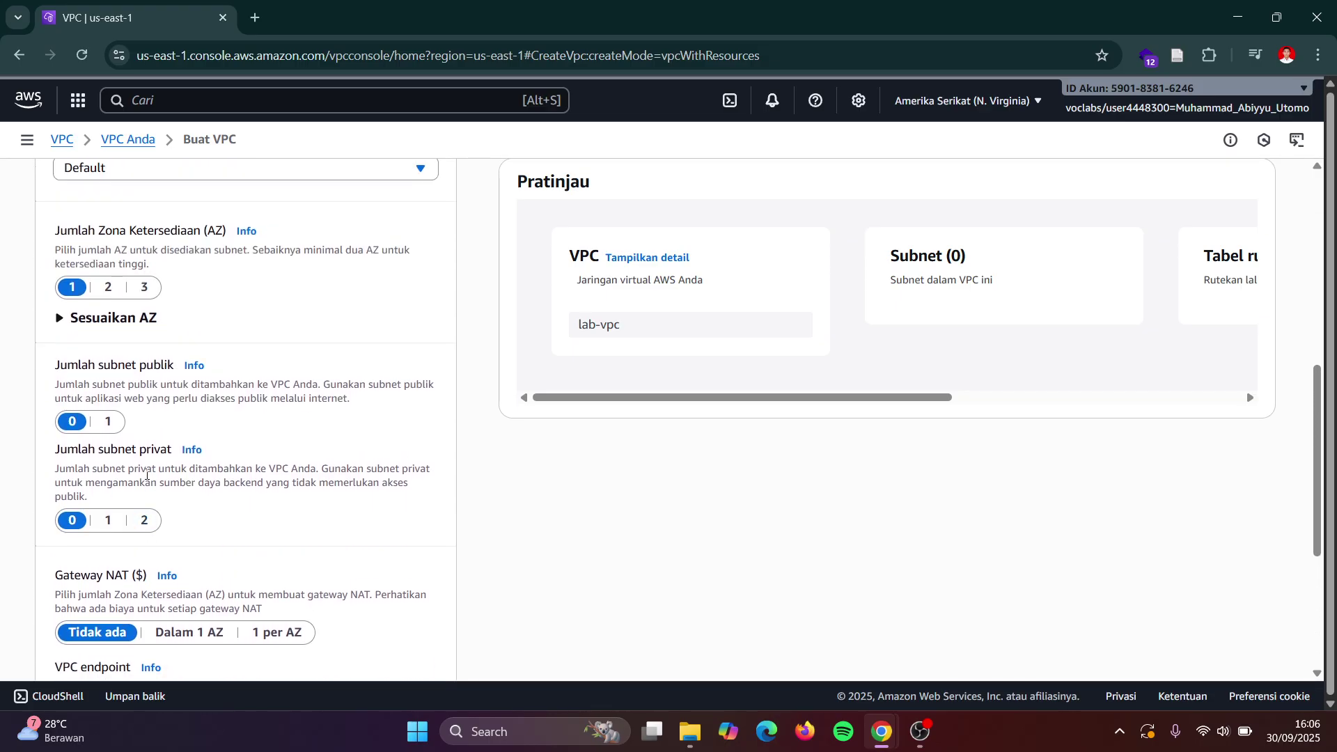
pyautogui.scroll(6, 147, 477)
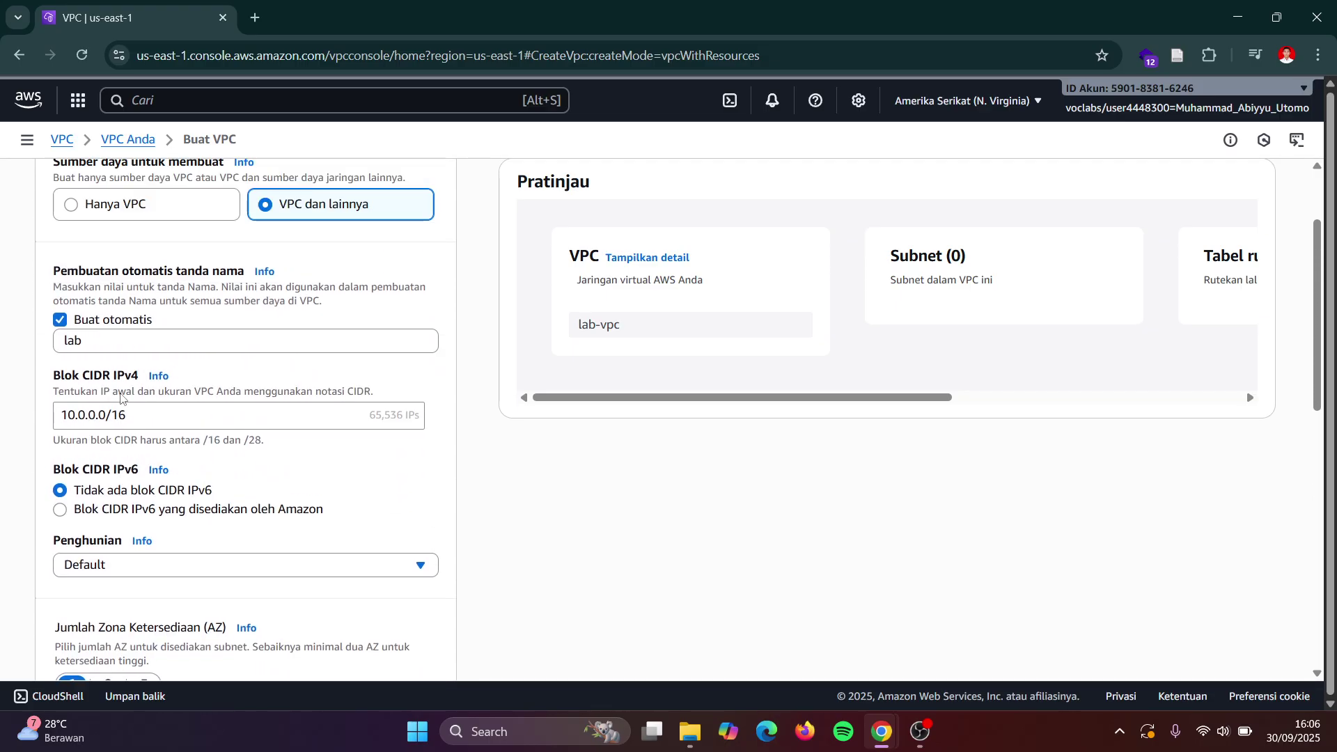
pyautogui.scroll(2, 120, 397)
pyautogui.scroll(-12, 120, 397)
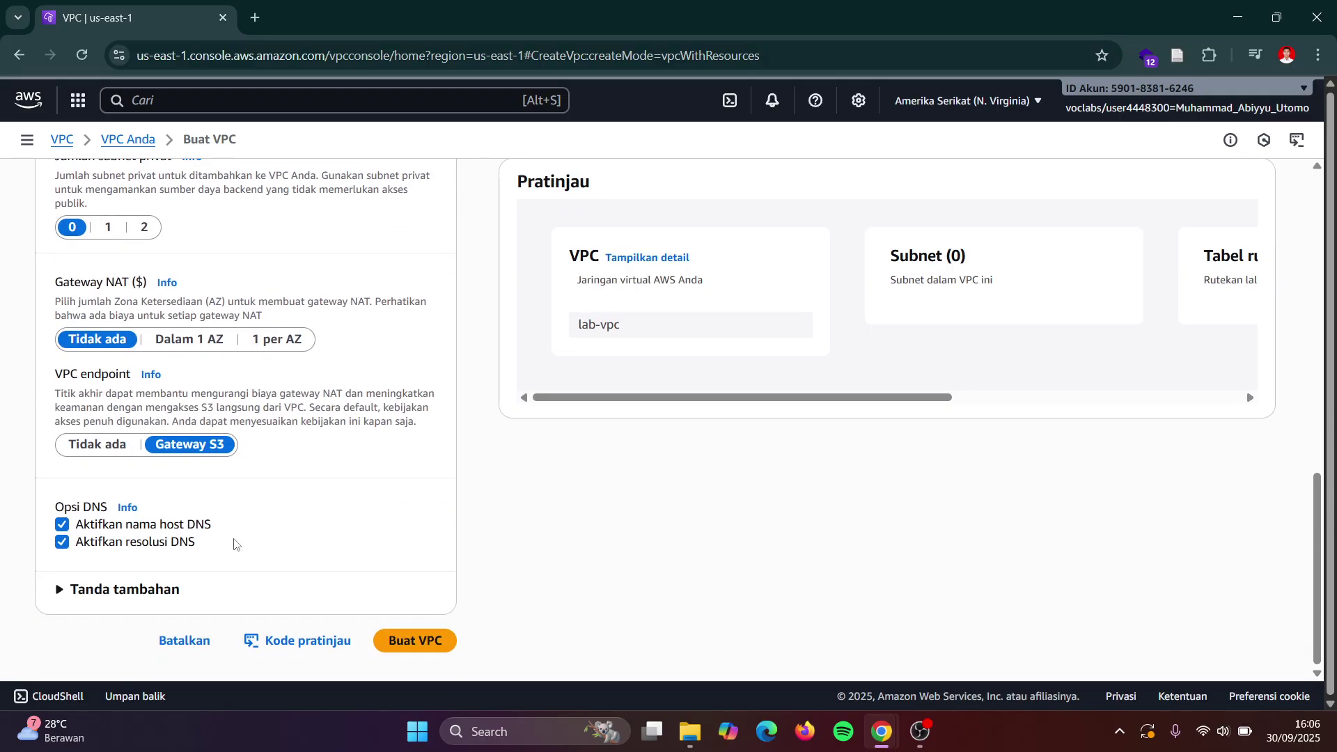
pyautogui.hotkey('alt', 'Tab')
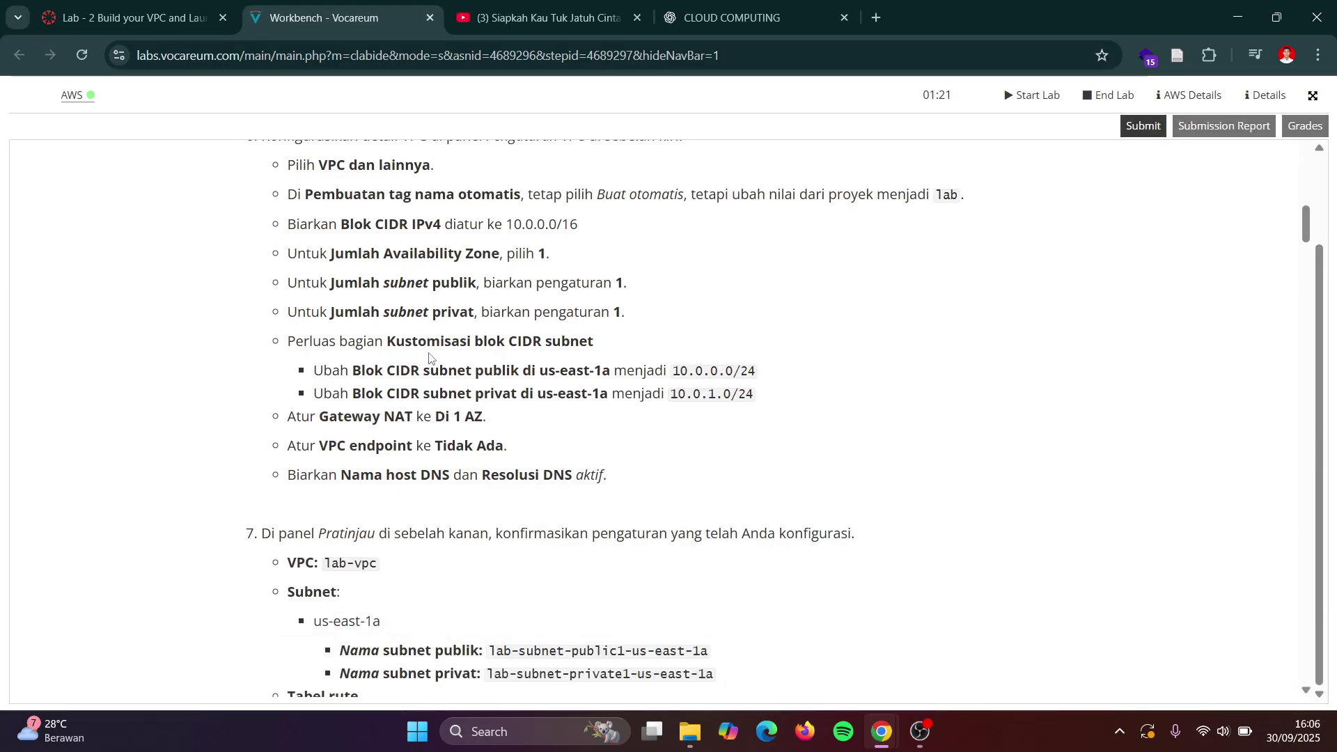
pyautogui.hotkey('alt', 'Tab')
pyautogui.scroll(2, 242, 432)
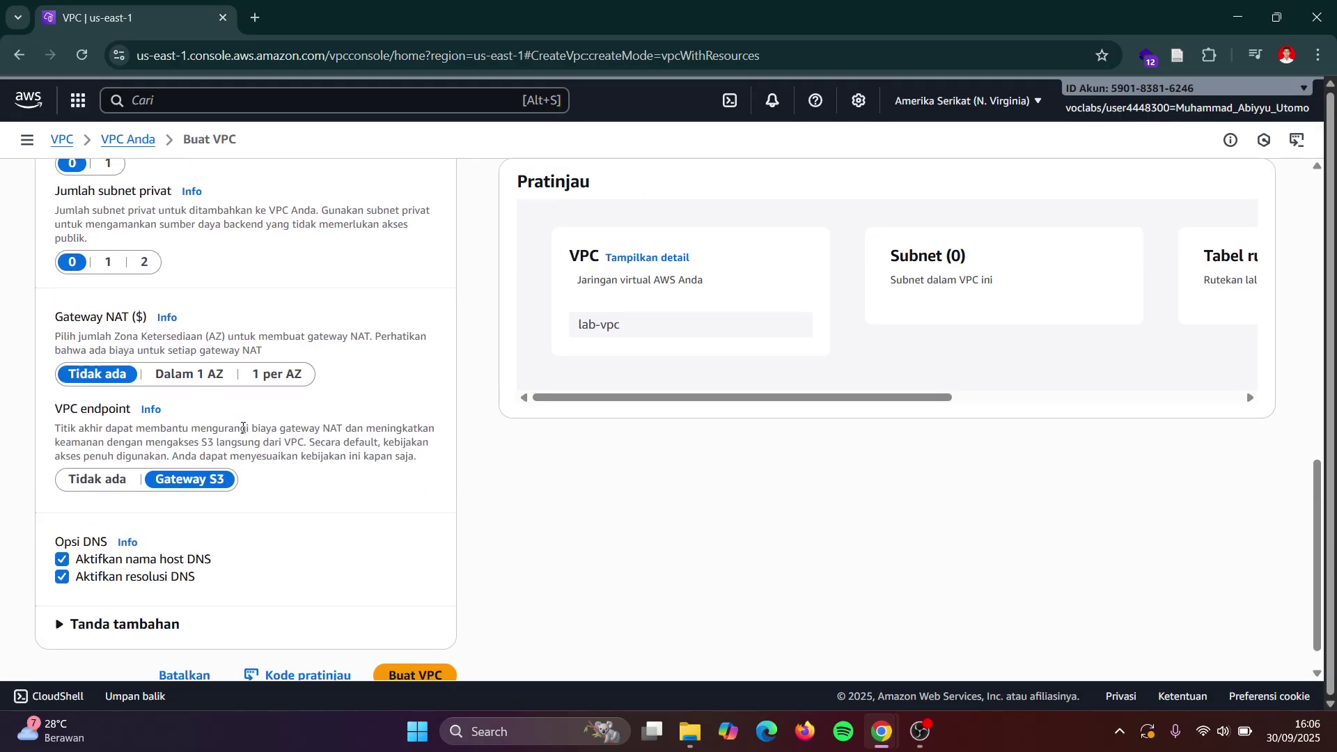
pyautogui.scroll(-1, 243, 432)
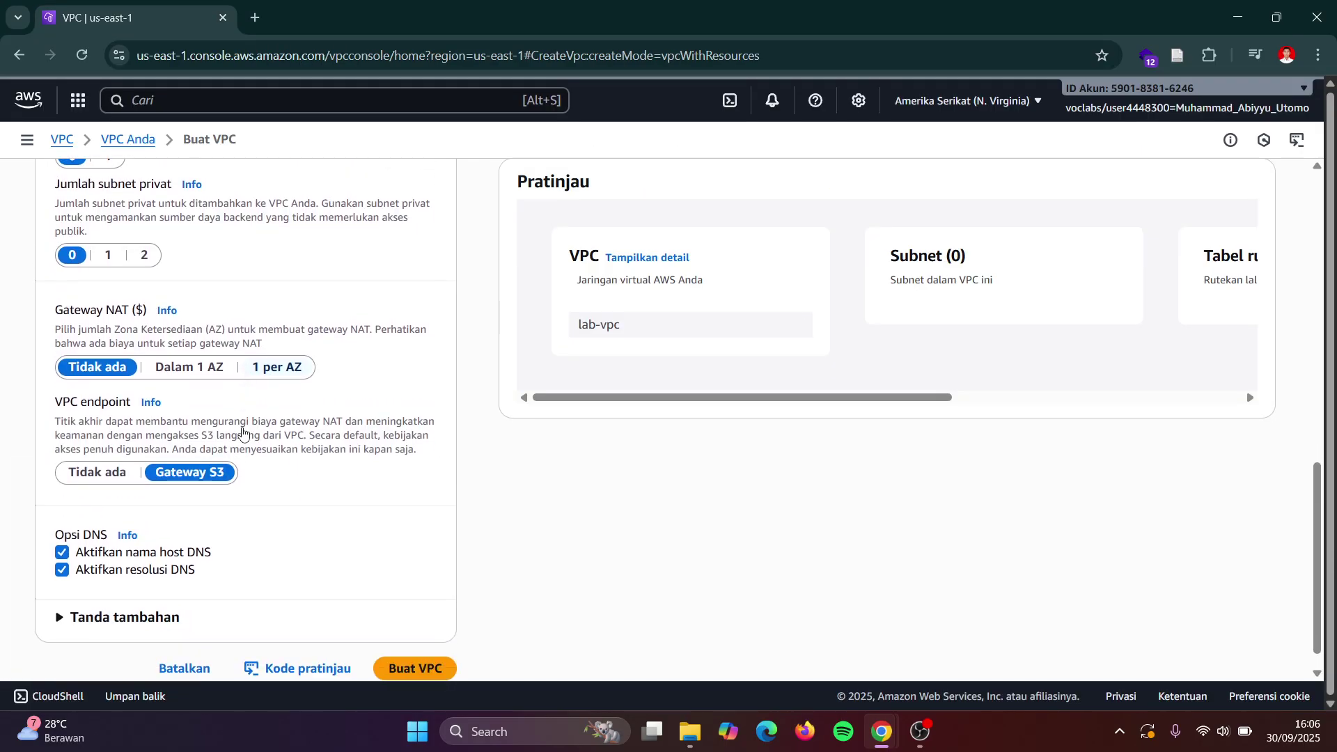
pyautogui.scroll(7, 242, 431)
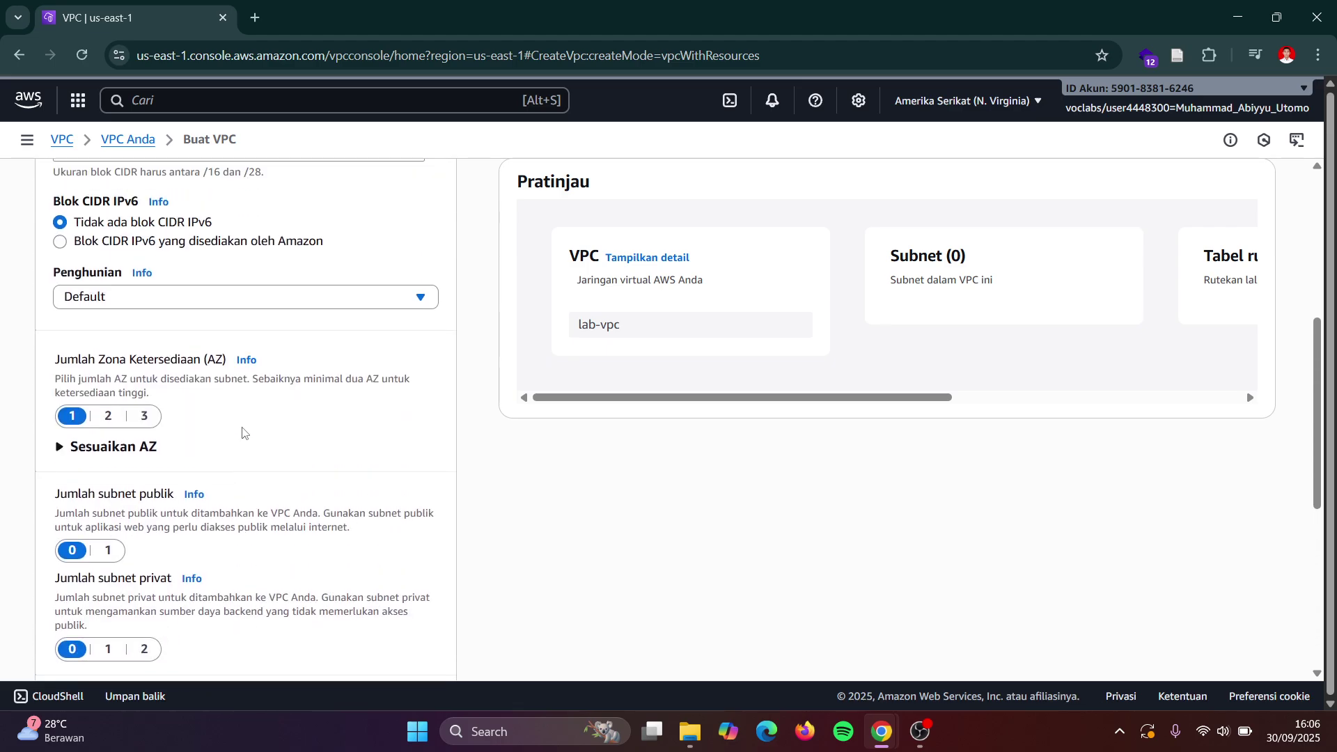
# - Inspect the Availability Zone customization and review the remaining VPC settings for the subnet CIDR block fields
pyautogui.click(119, 453)
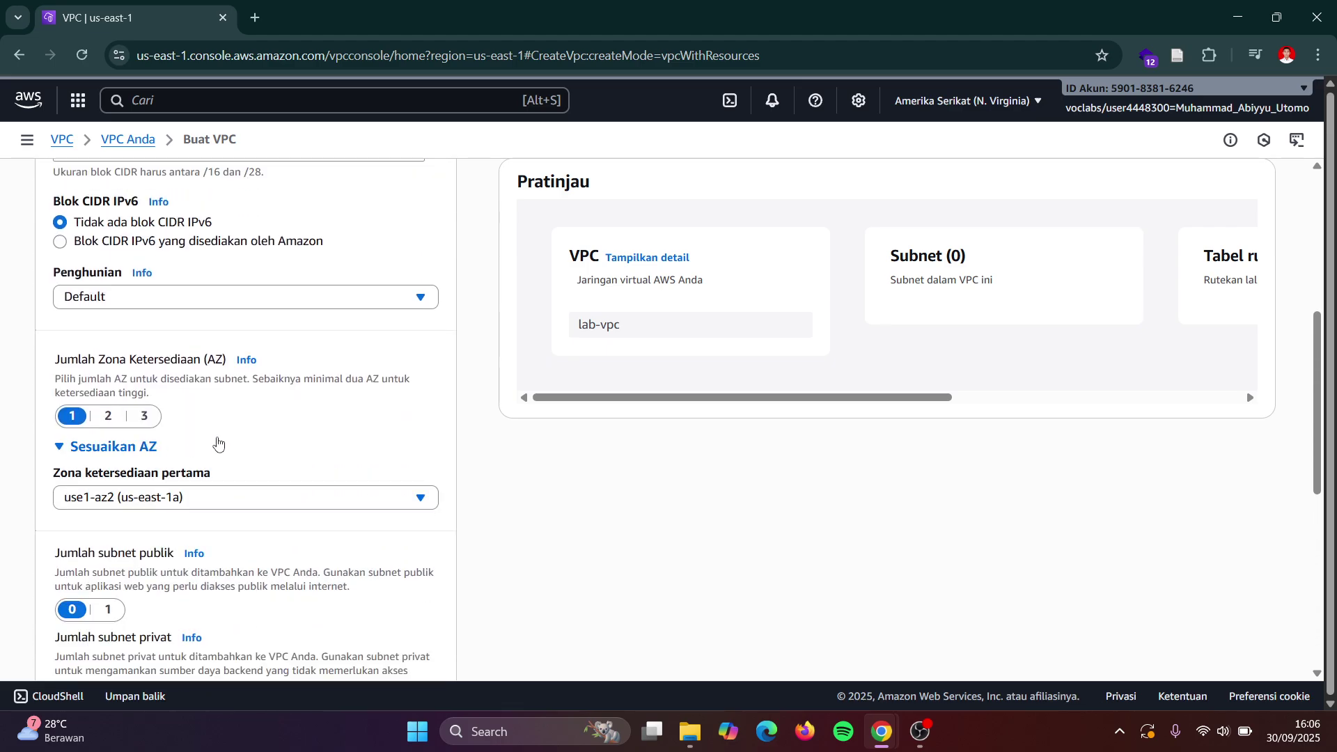
pyautogui.scroll(2, 218, 442)
pyautogui.click(130, 546)
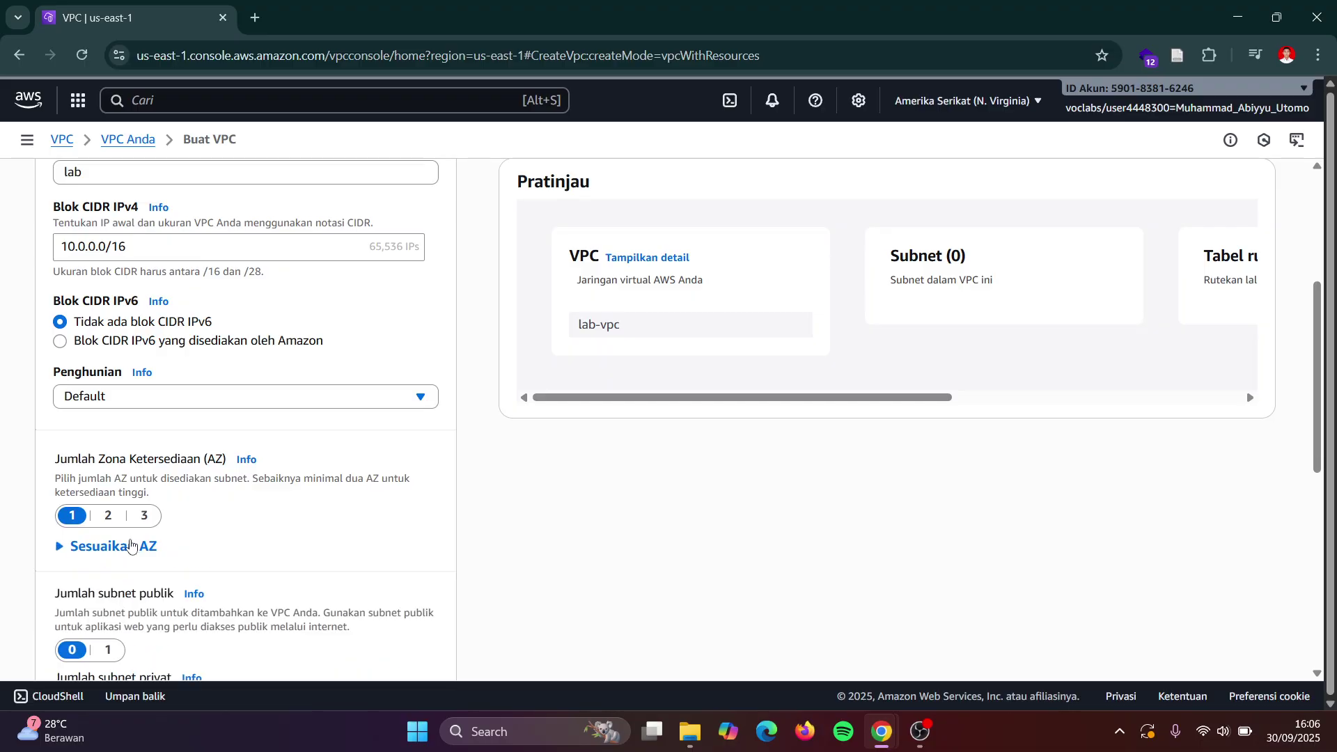
pyautogui.scroll(2, 130, 545)
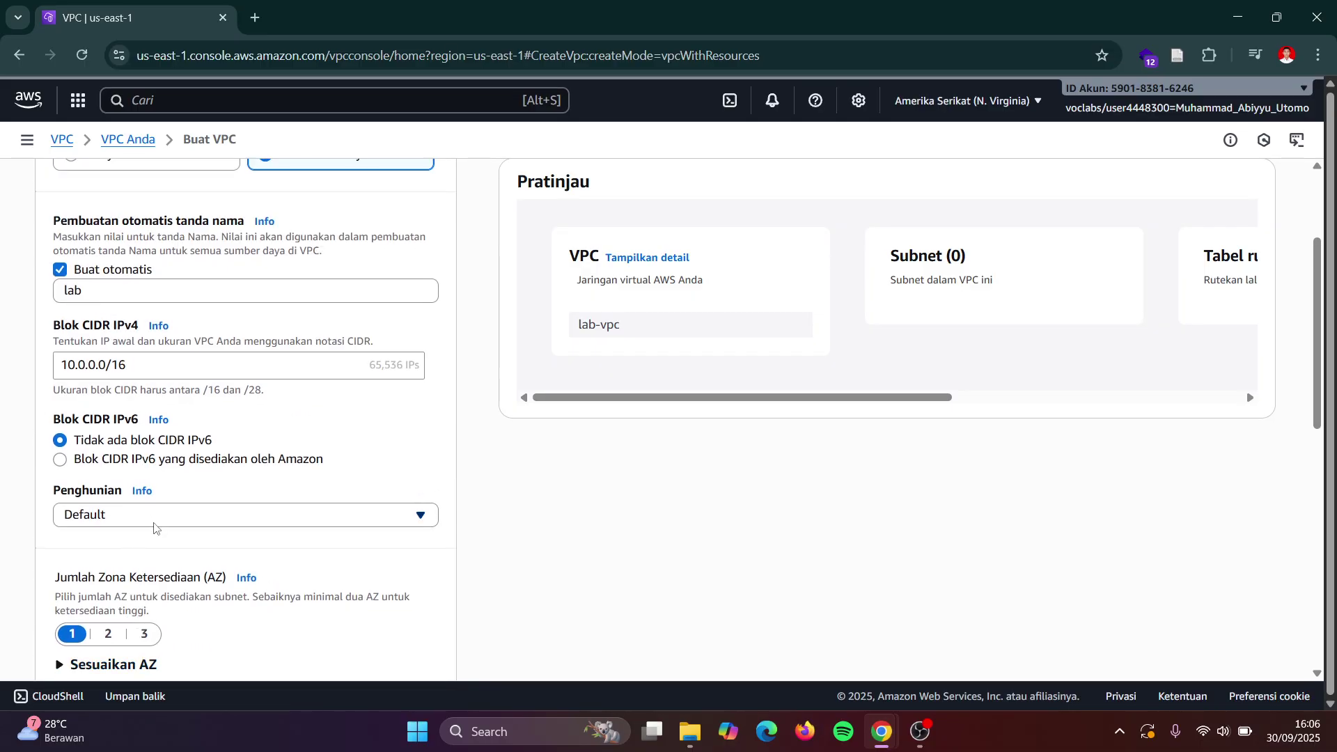
pyautogui.click(154, 528)
pyautogui.click(317, 501)
pyautogui.scroll(1, 318, 502)
pyautogui.scroll(1, 318, 502)
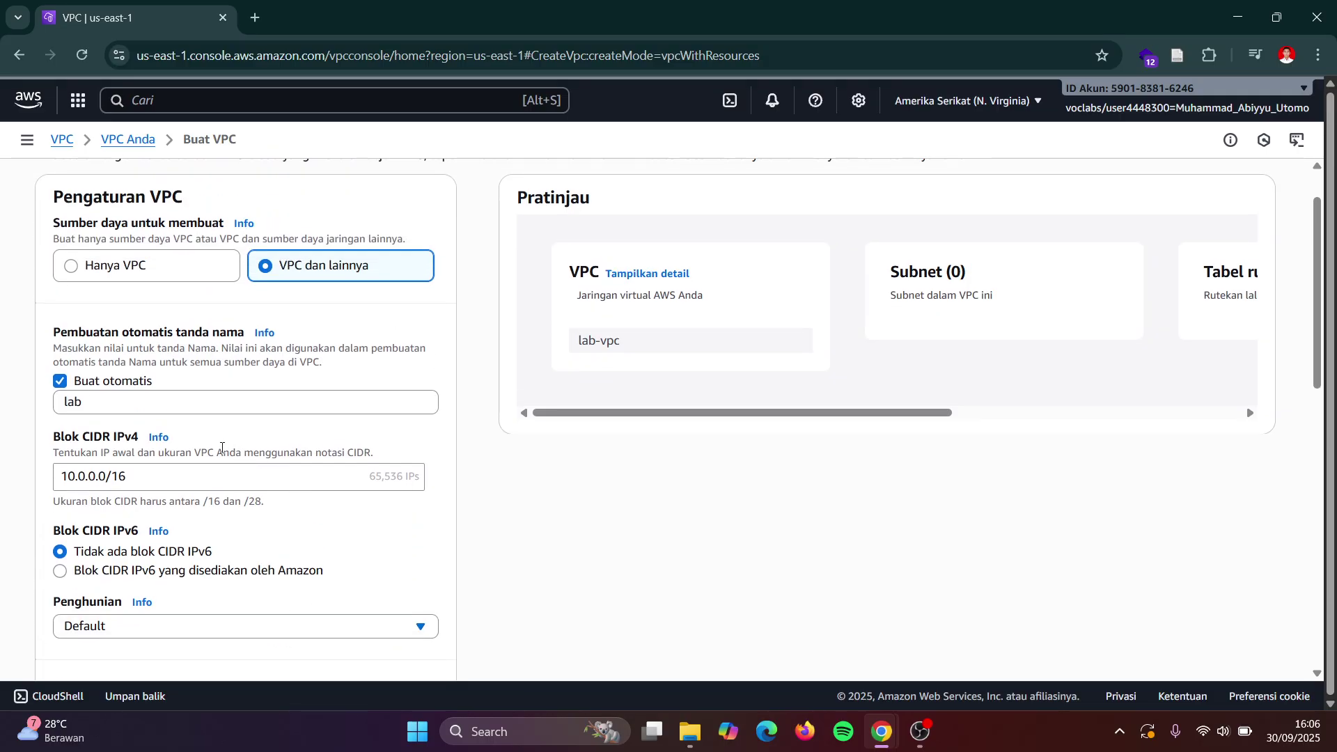
pyautogui.scroll(1, 221, 447)
pyautogui.scroll(-10, 221, 451)
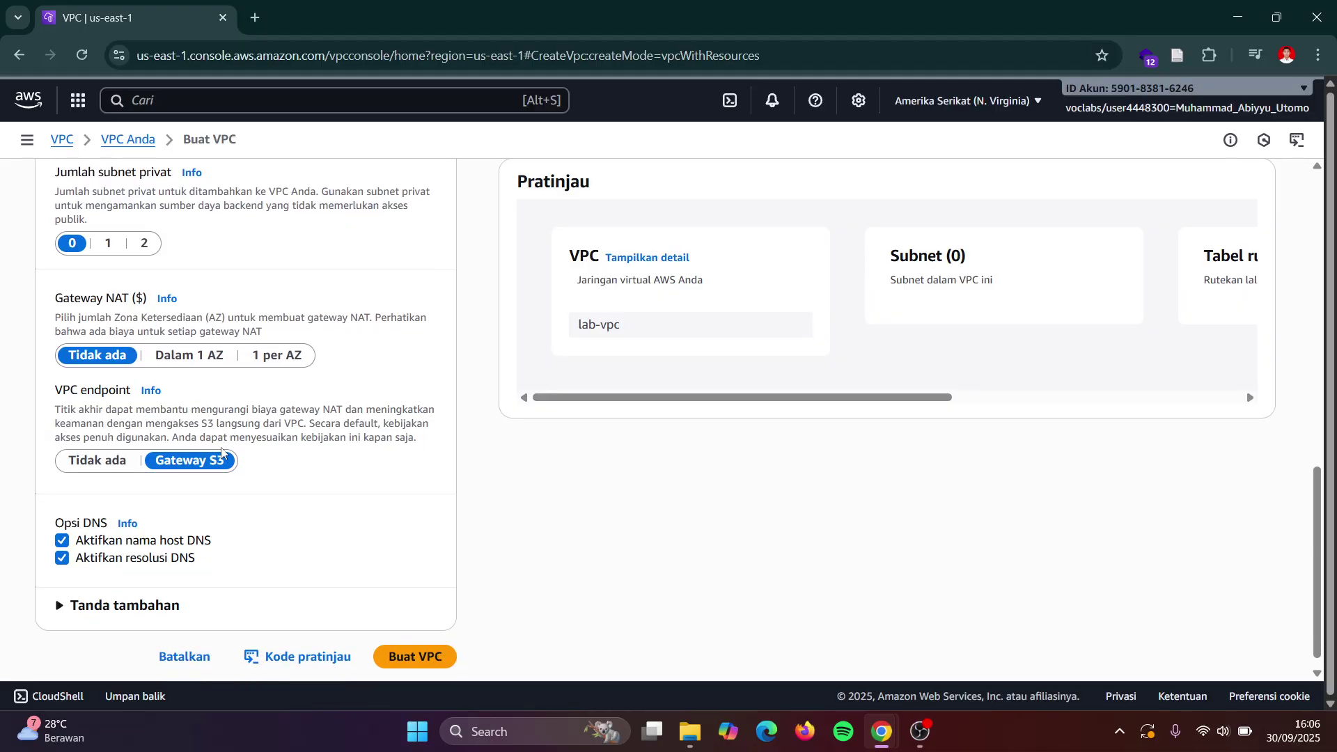
pyautogui.scroll(-1, 222, 453)
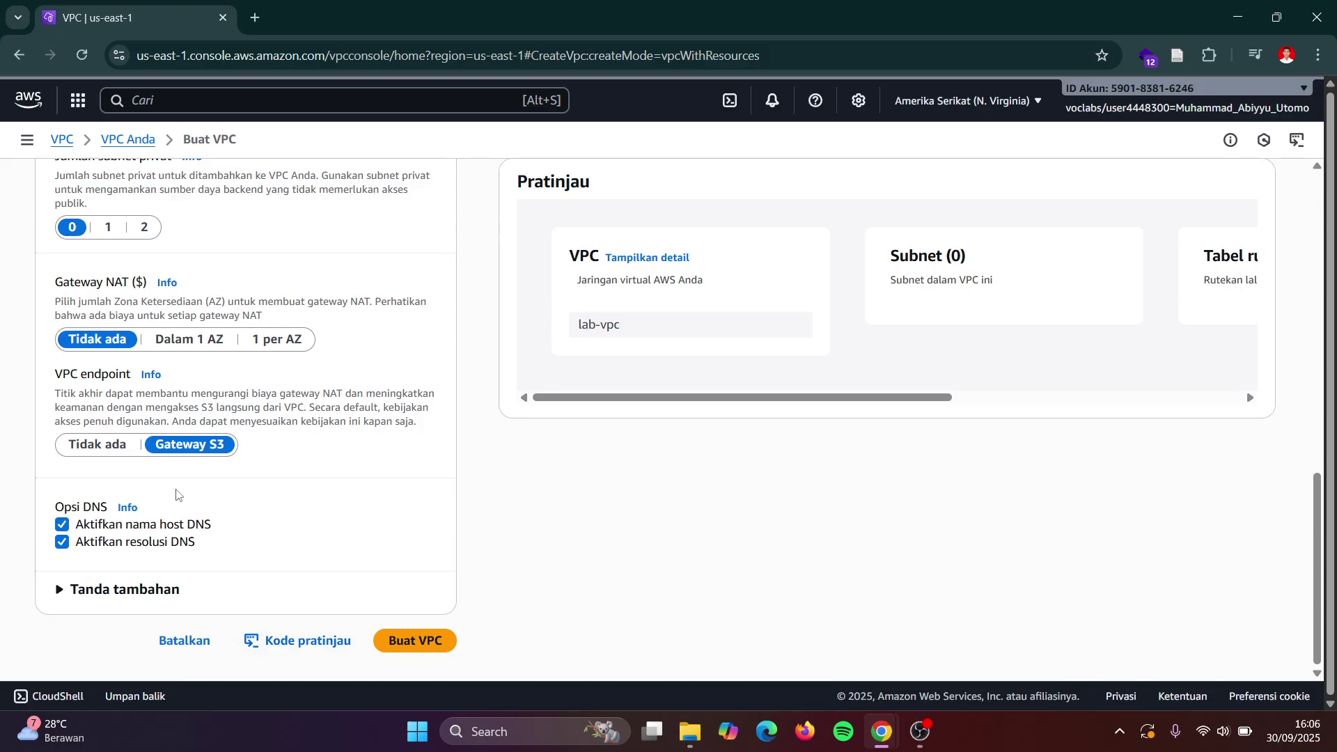
pyautogui.hotkey('alt', 'Tab')
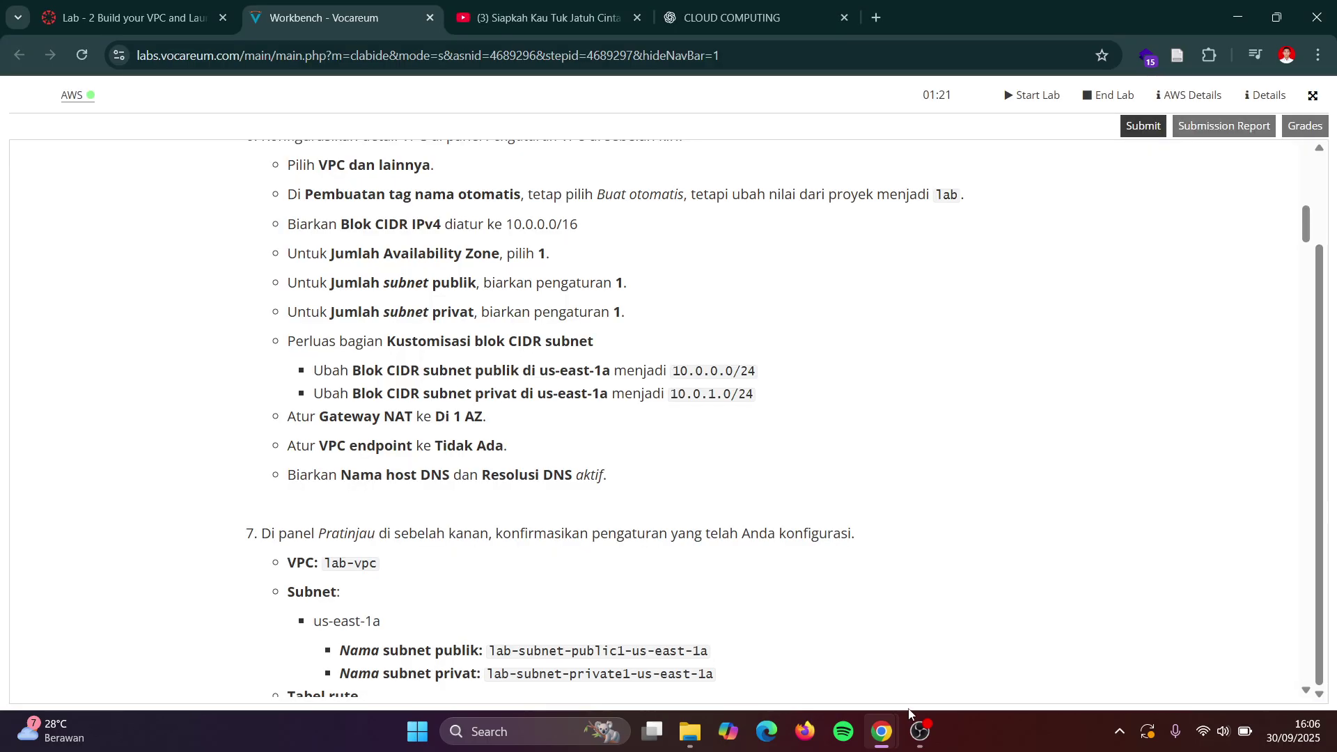
pyautogui.click(921, 732)
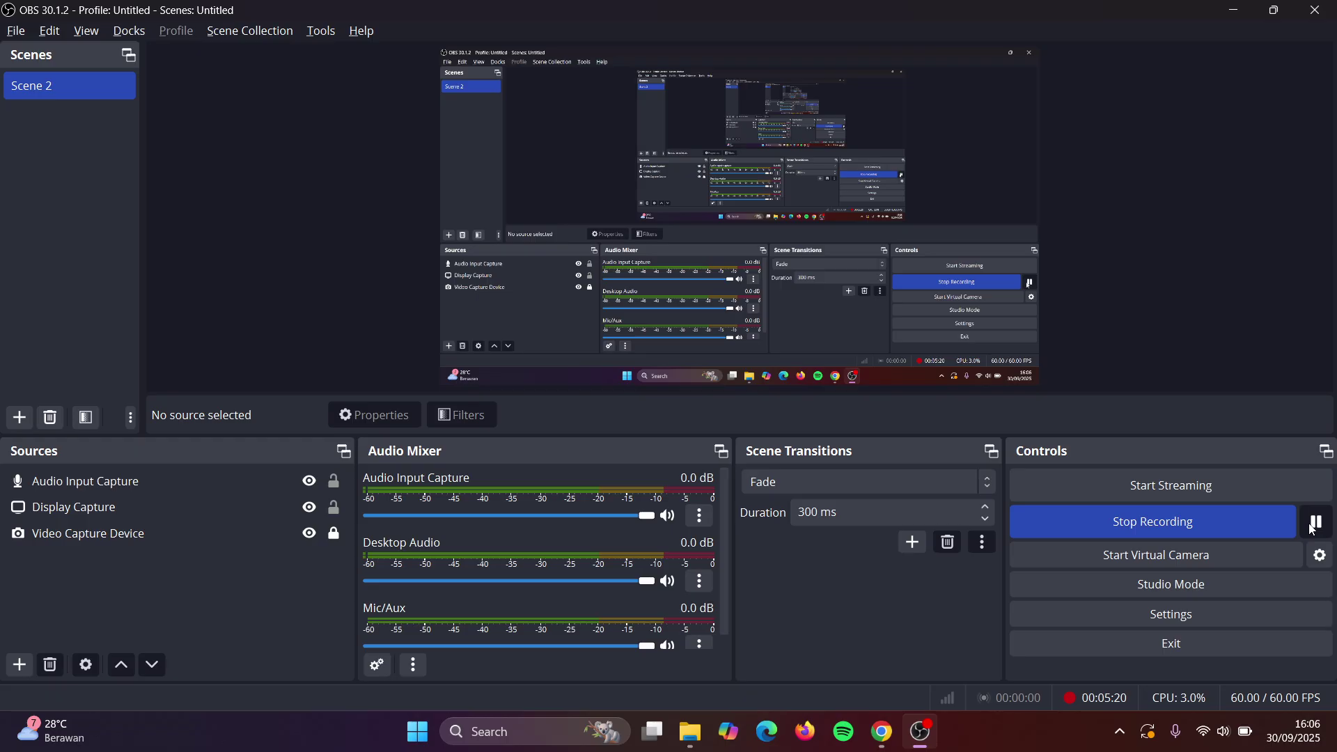
pyautogui.click(1234, 9)
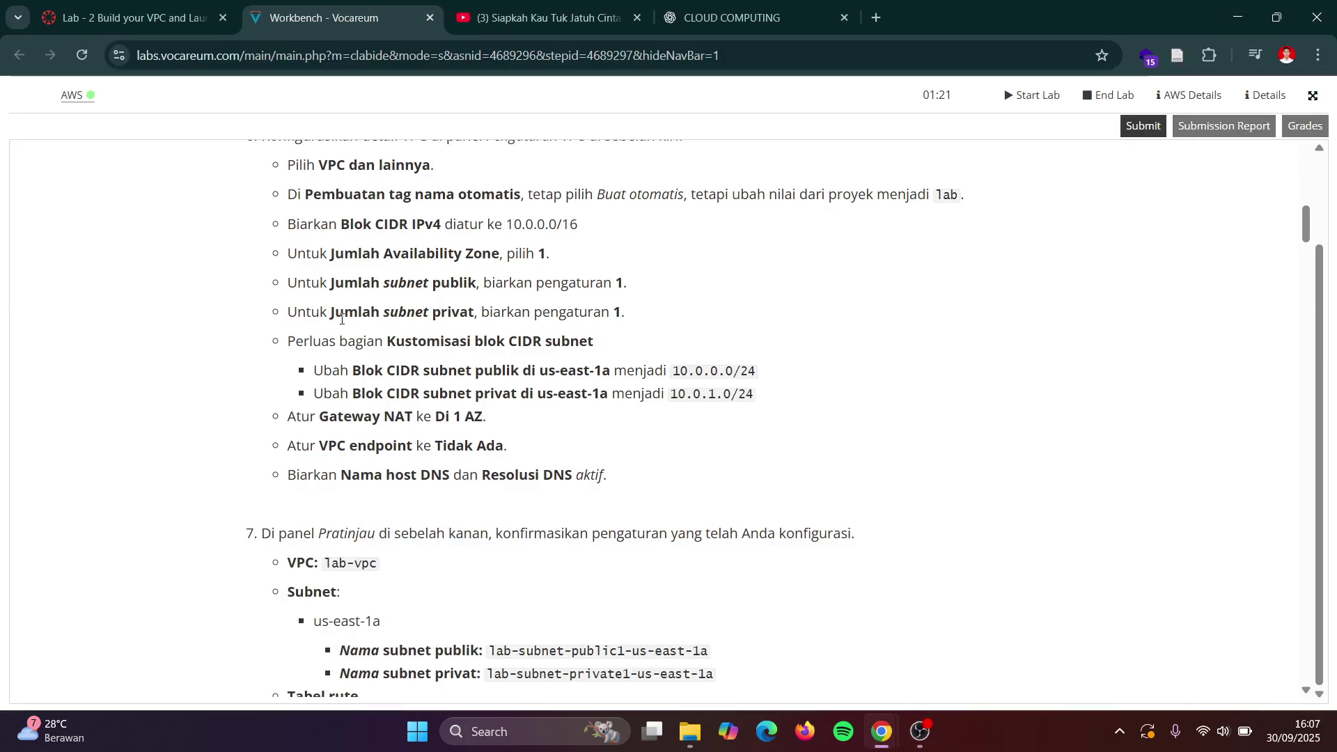
# - Return to the Create VPC form and expand the subnet CIDR block customization
pyautogui.hotkey('alt', 'Tab')
pyautogui.press('Tab')
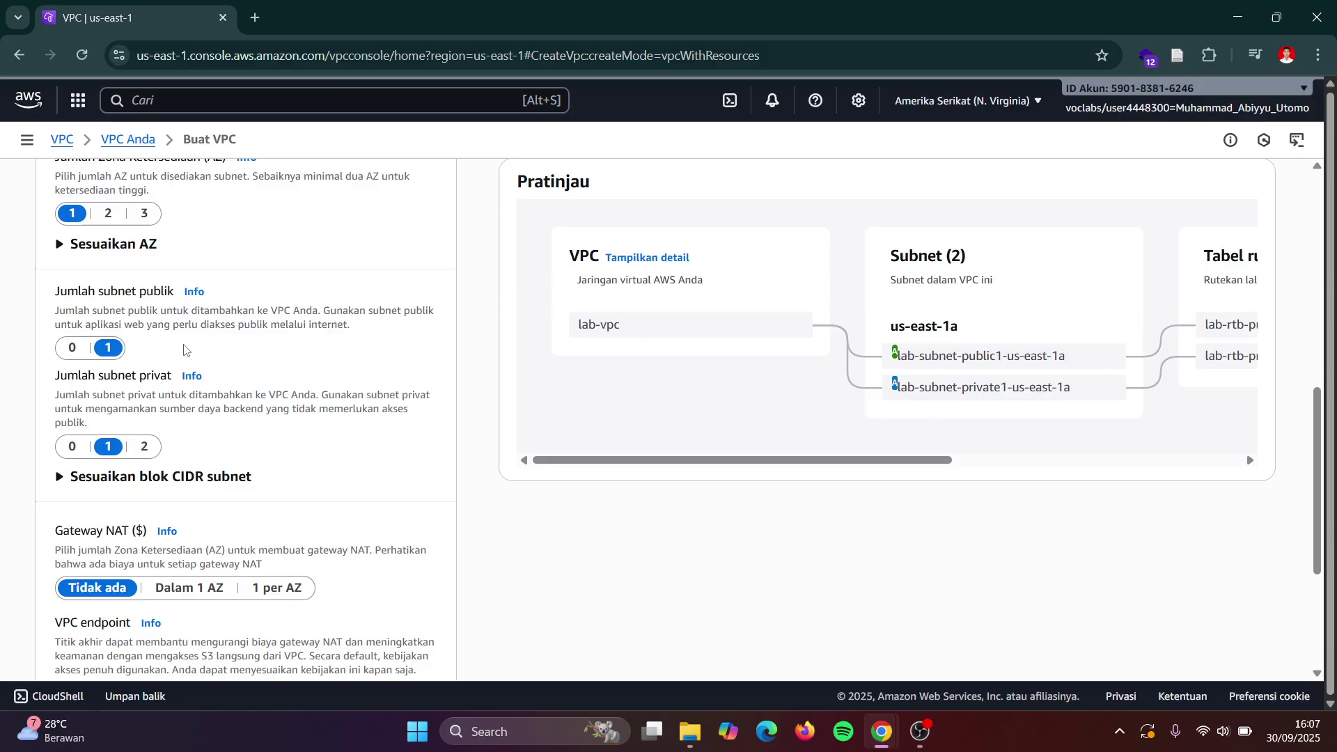
pyautogui.scroll(1, 185, 350)
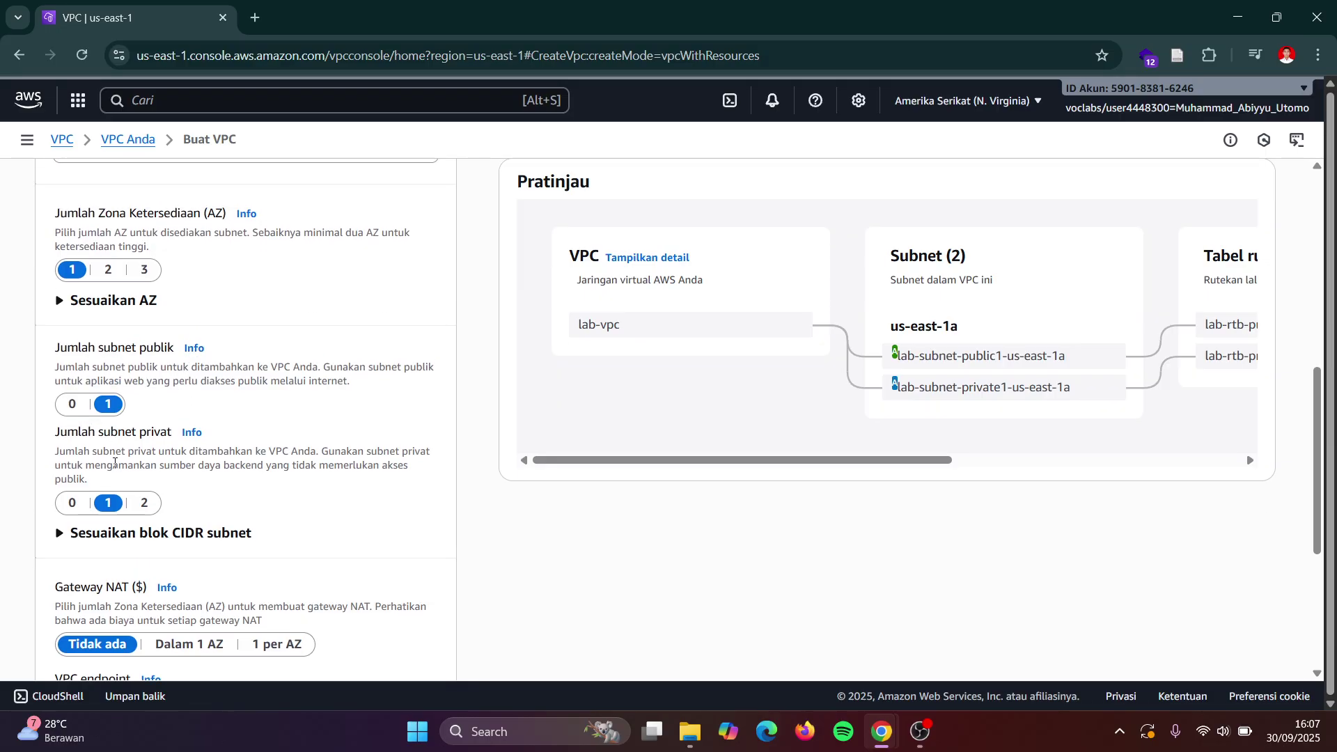
pyautogui.click(124, 531)
pyautogui.scroll(-2, 243, 545)
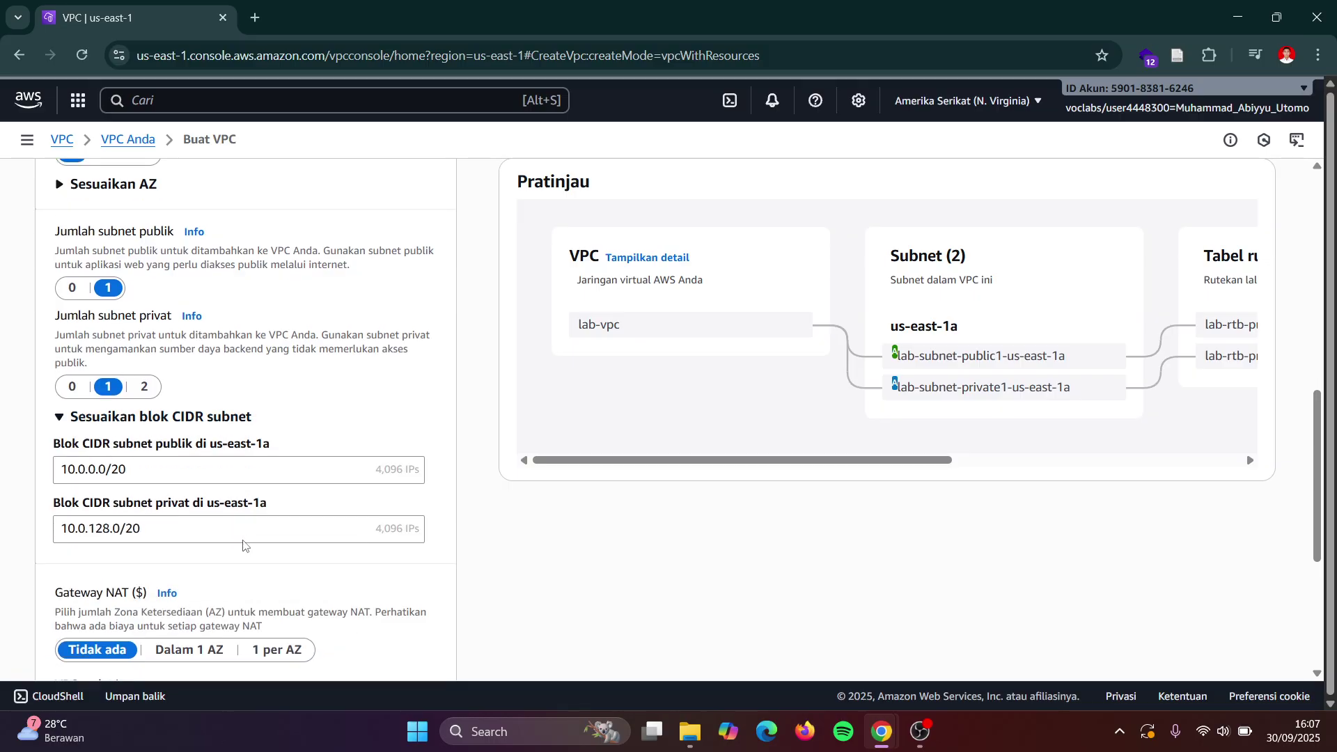
pyautogui.scroll(-1, 198, 462)
# - Set the CIDR block of the public subnet in us-east-1a to 10.0.0.0/24, copied from the lab guide
pyautogui.hotkey('alt', 'Tab')
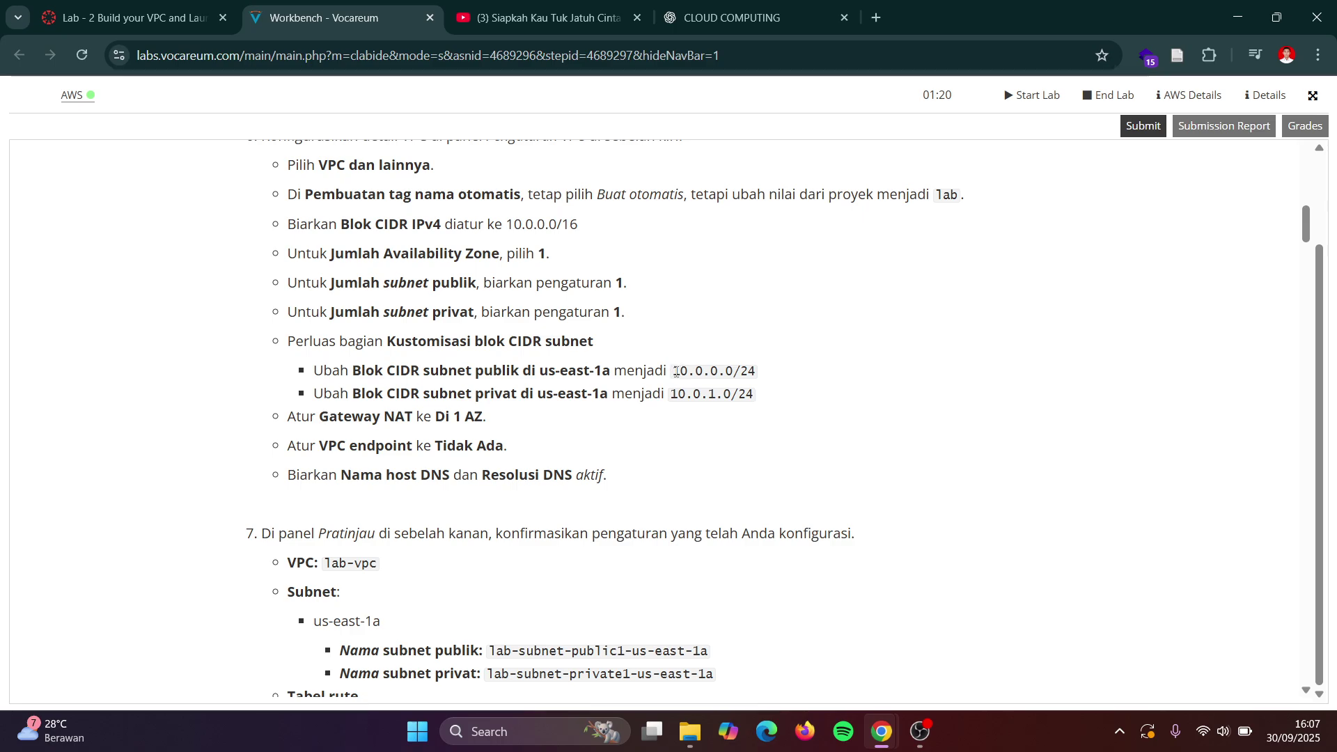
pyautogui.moveTo(676, 371)
pyautogui.mouseDown()
pyautogui.moveTo(755, 373)
pyautogui.moveTo(663, 370)
pyautogui.mouseUp()
pyautogui.hotkey('ctrl', 'c')
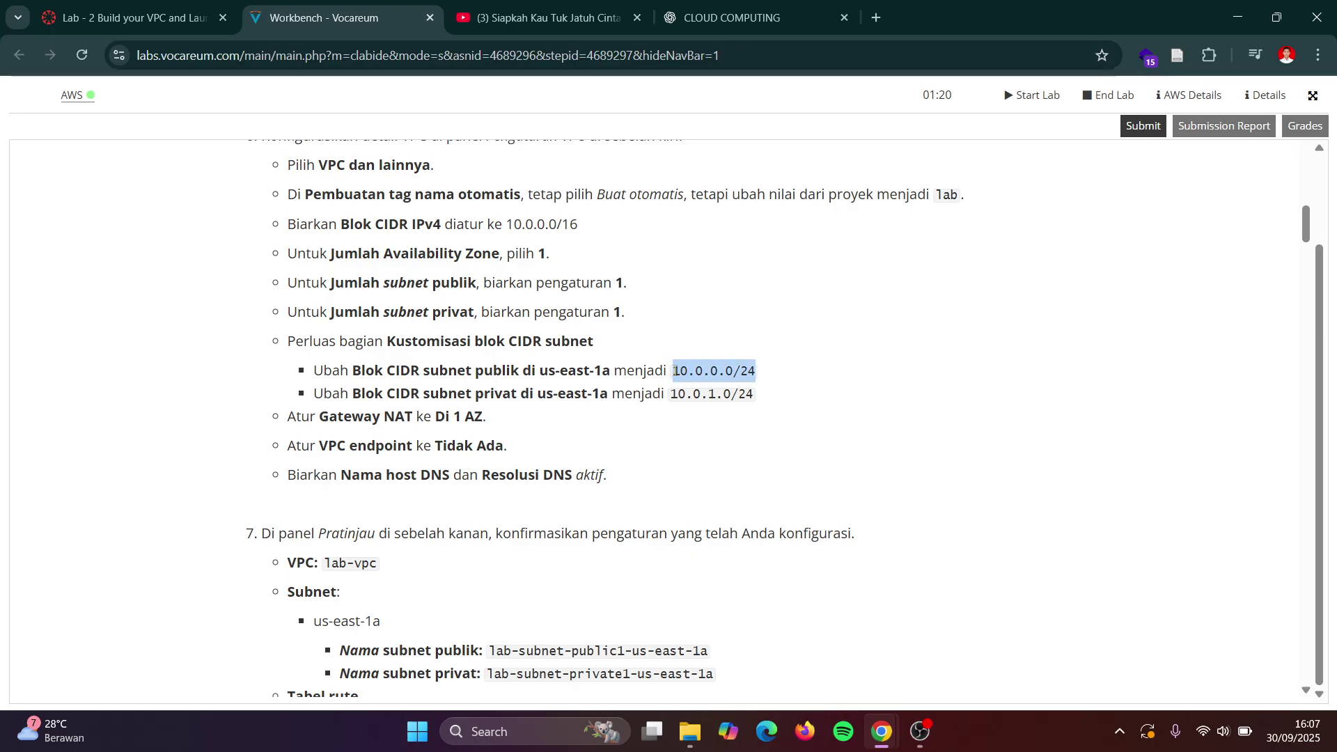
pyautogui.hotkey('alt', 'Tab')
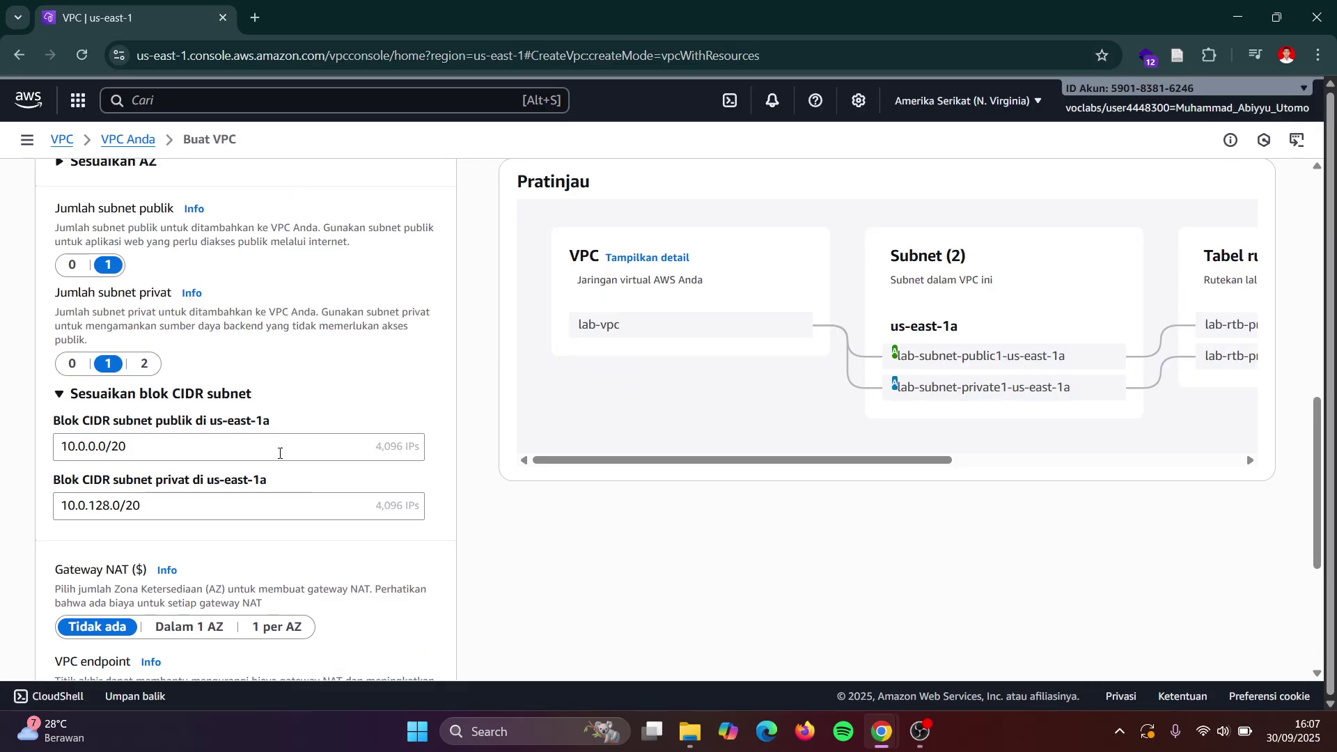
pyautogui.click(269, 447)
pyautogui.hotkey('ctrl', 'a')
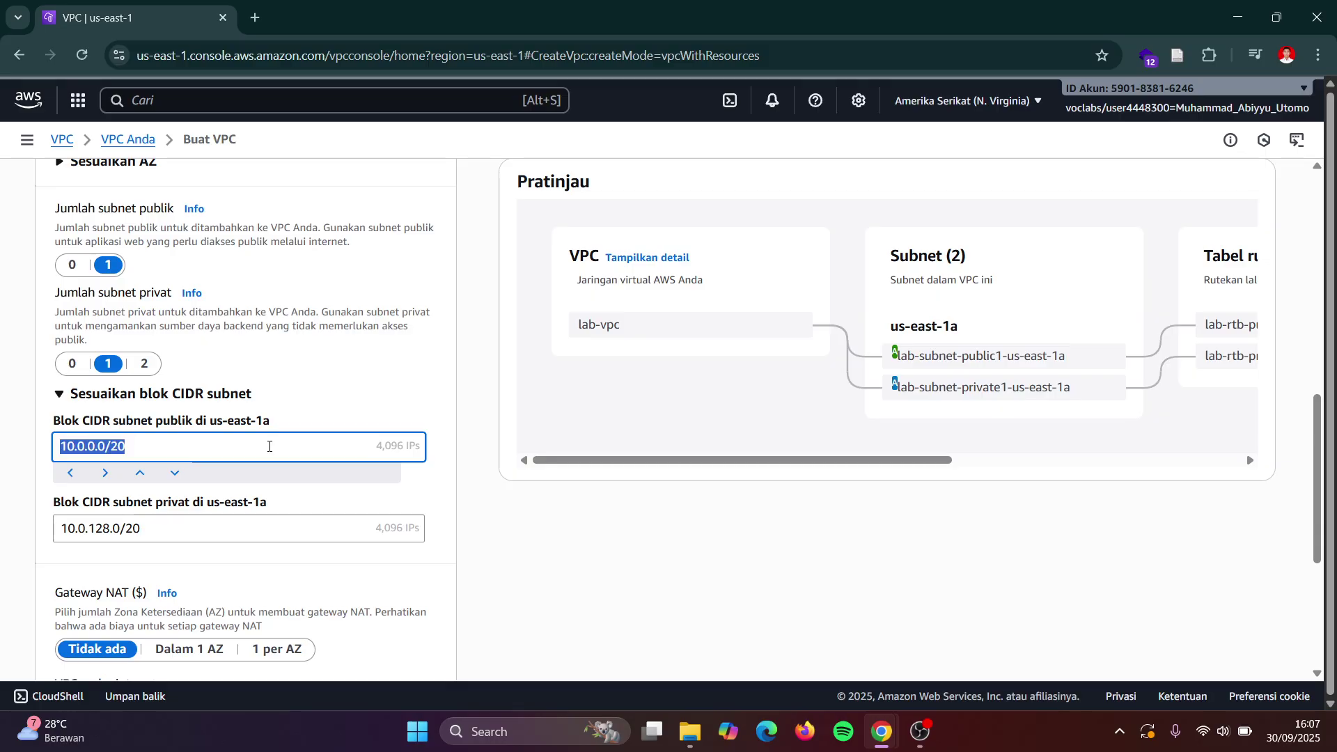
pyautogui.hotkey('ctrl', 'v')
pyautogui.hotkey('alt', 'Tab')
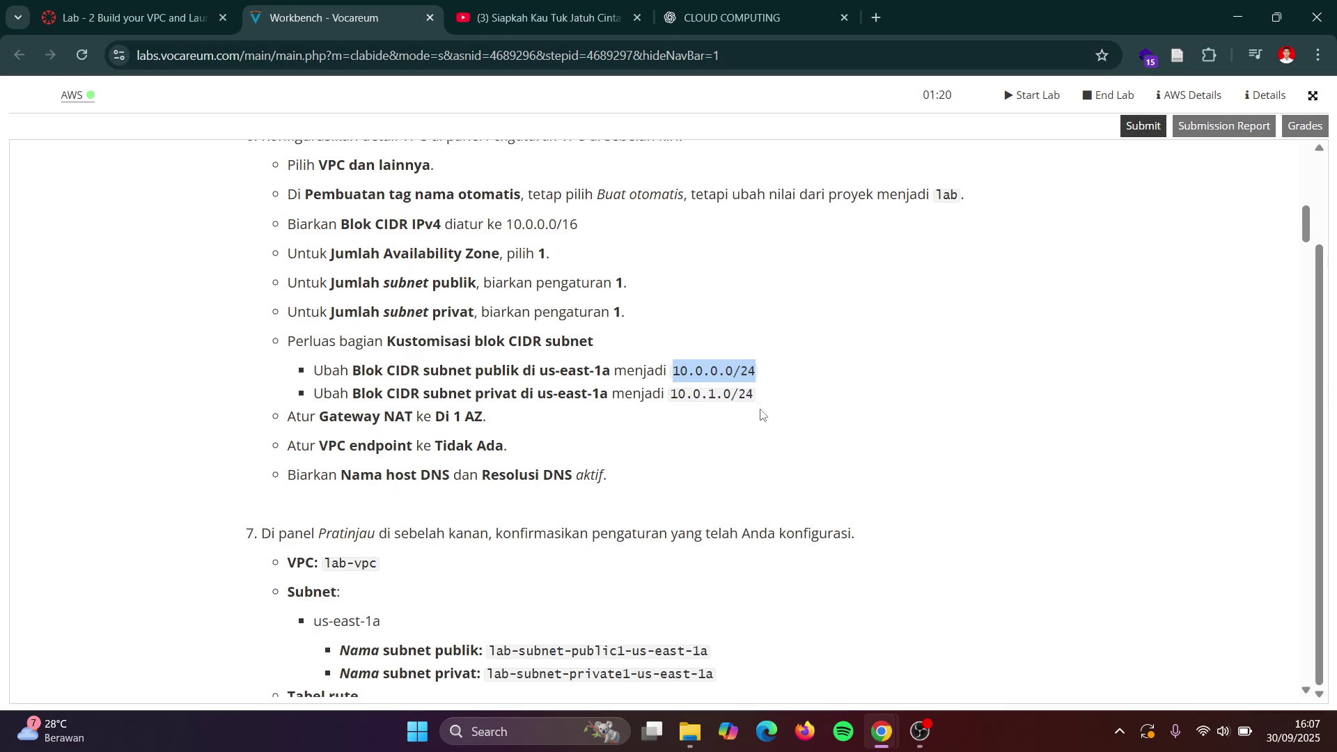
pyautogui.moveTo(761, 412); pyautogui.dragTo(672, 394)
pyautogui.hotkey('ctrl', 'c')
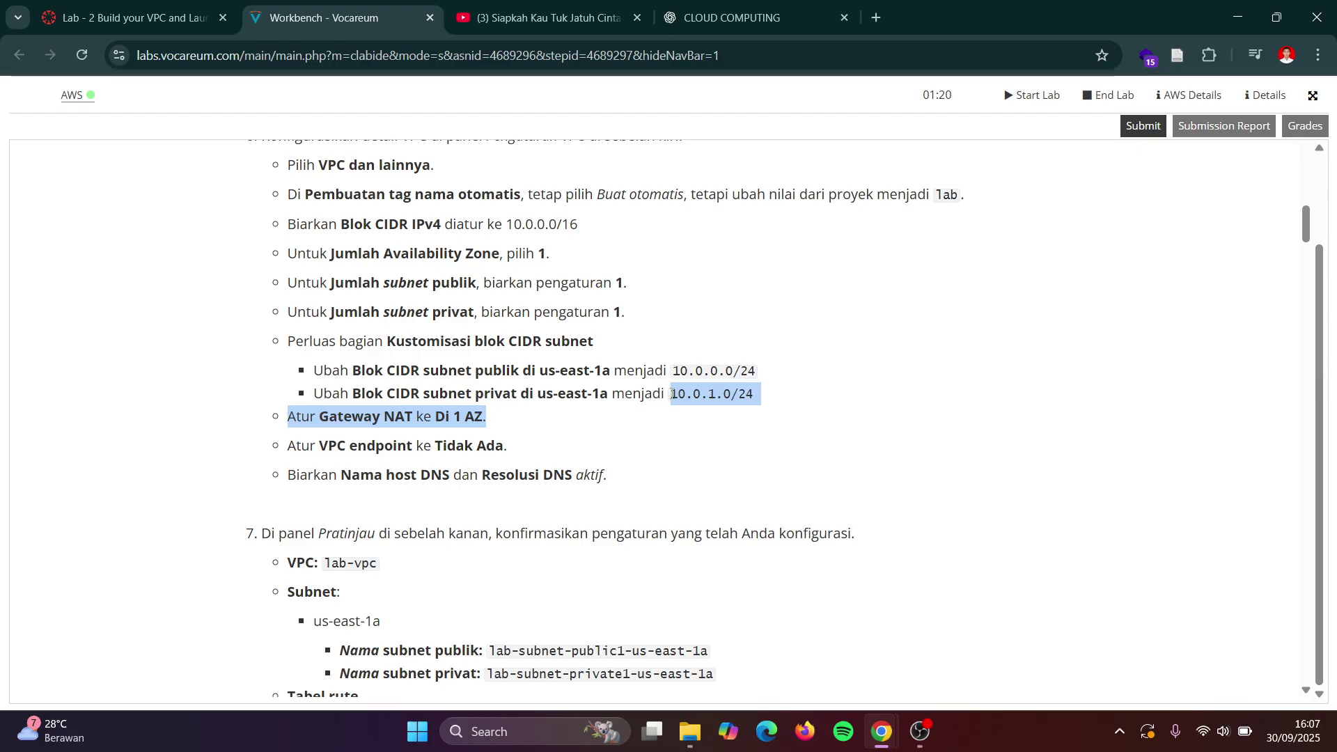
pyautogui.hotkey('alt', 'Tab')
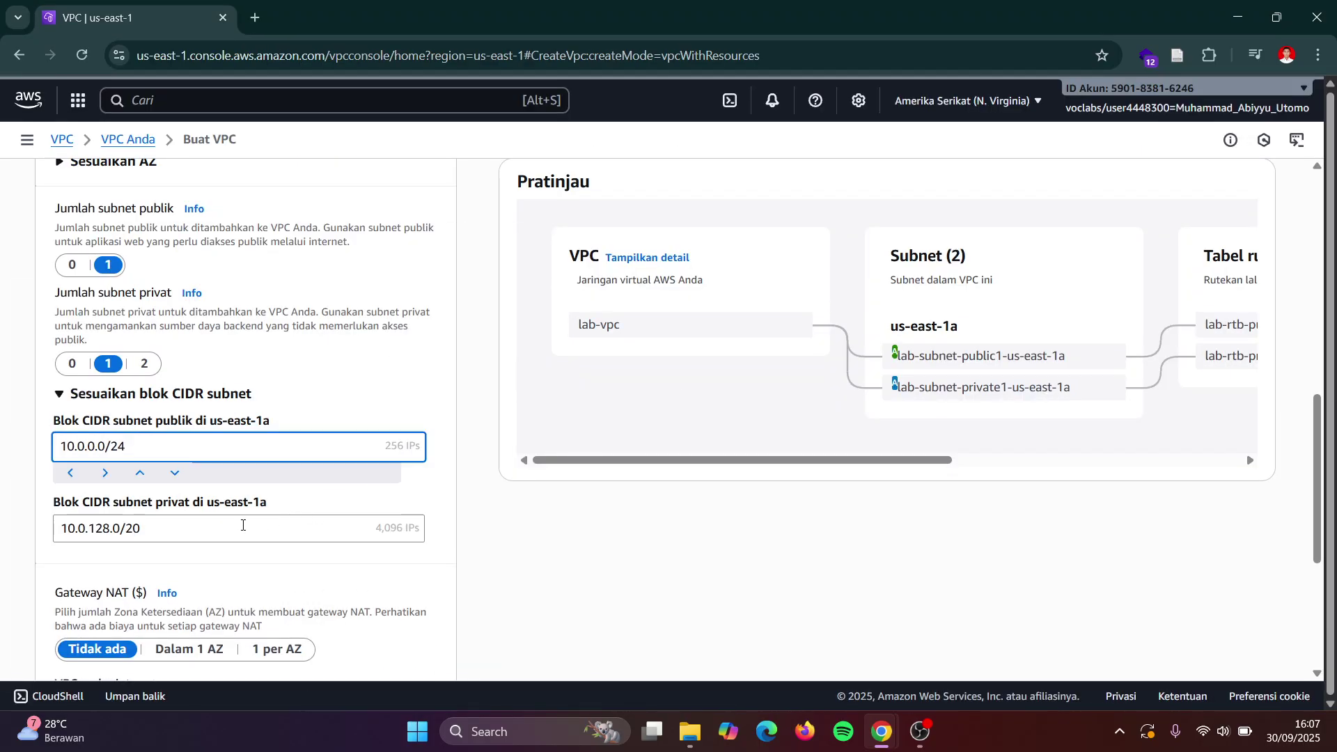
pyautogui.click(243, 525)
pyautogui.hotkey('ctrl', 'a')
pyautogui.hotkey('ctrl', 'v')
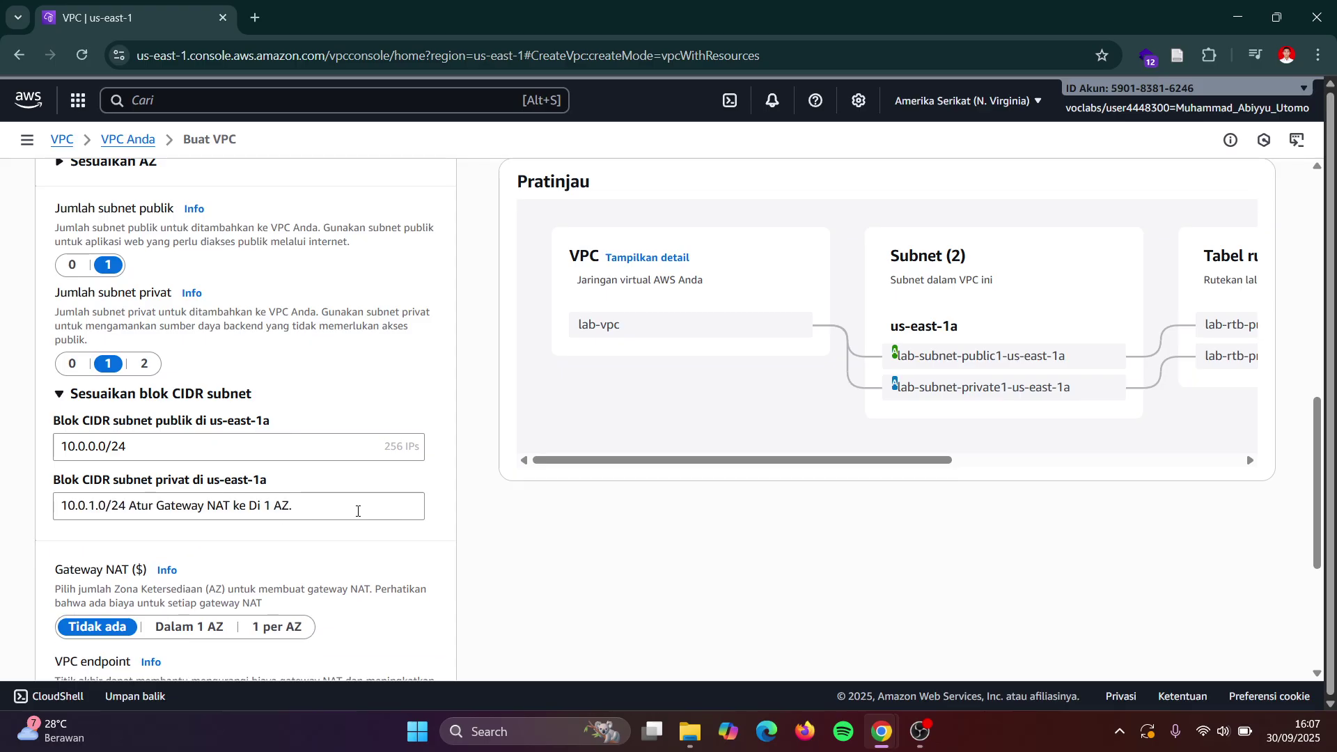
pyautogui.hotkey('ctrl', 'a')
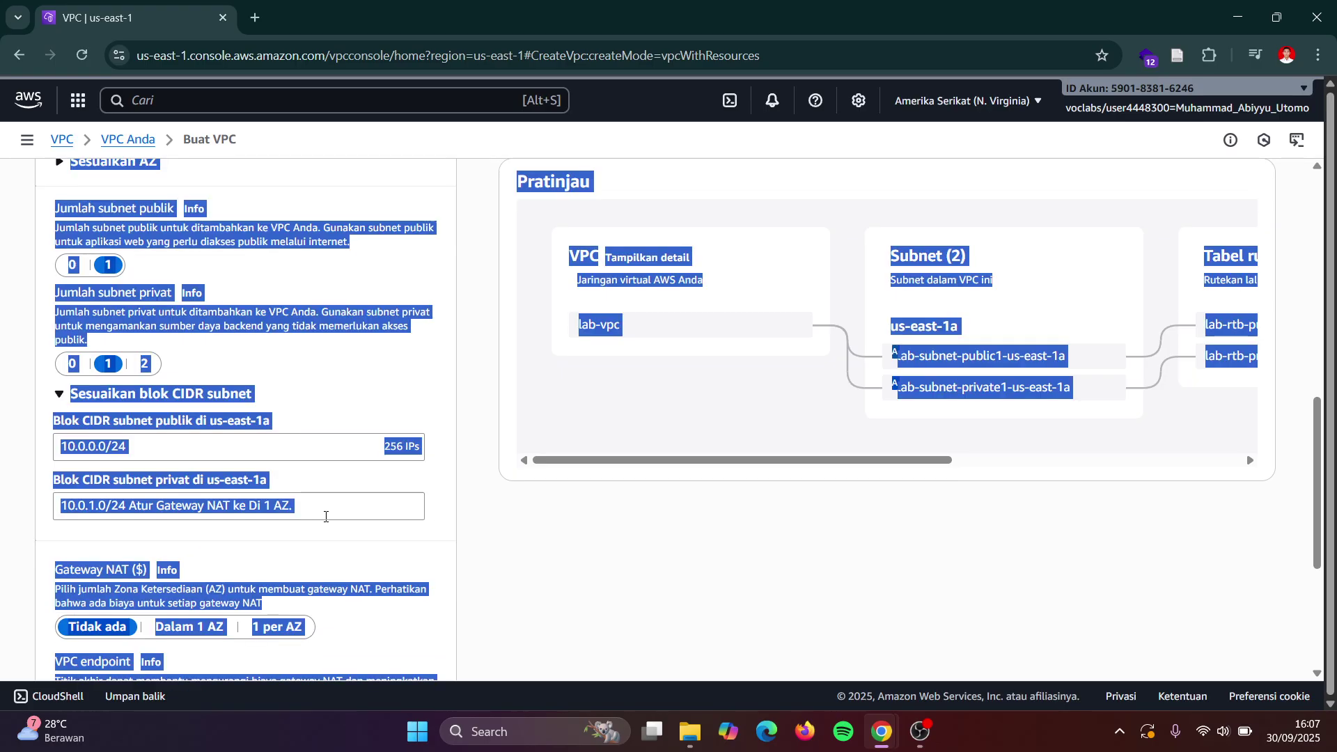
# - Set the CIDR block of the private subnet in us-east-1a to 10.0.1.0/24, copied from the lab guide
pyautogui.hotkey('alt', 'Tab')
pyautogui.click(750, 389)
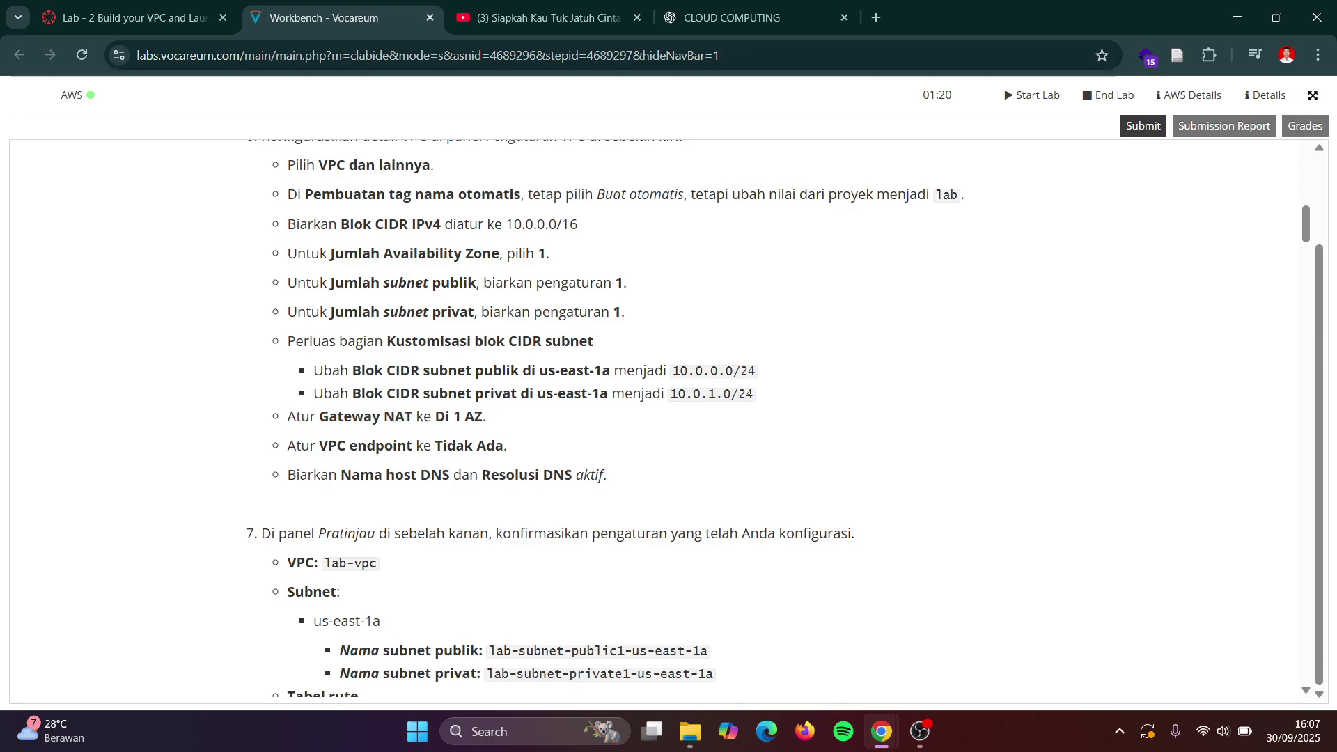
pyautogui.moveTo(759, 395); pyautogui.dragTo(673, 393)
pyautogui.hotkey('ctrl', 'c')
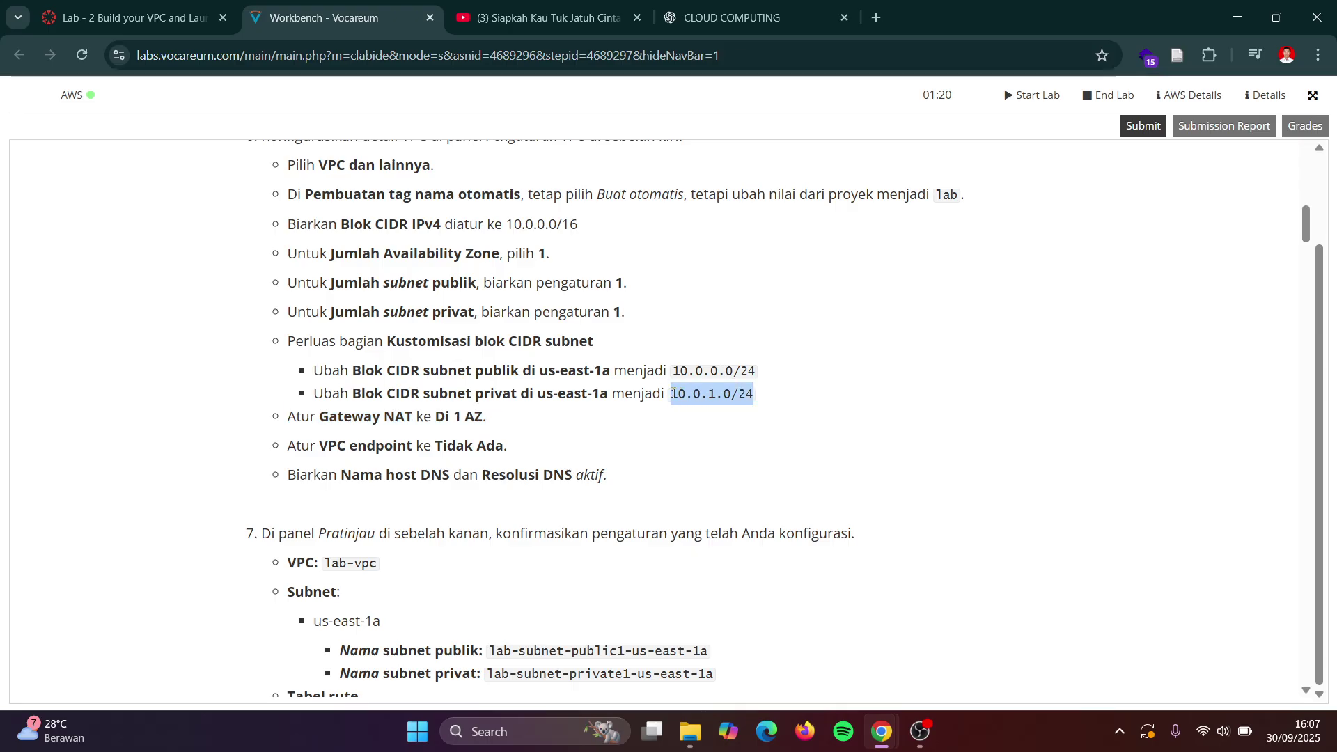
pyautogui.hotkey('alt', 'Tab')
pyautogui.moveTo(312, 505); pyautogui.dragTo(60, 514)
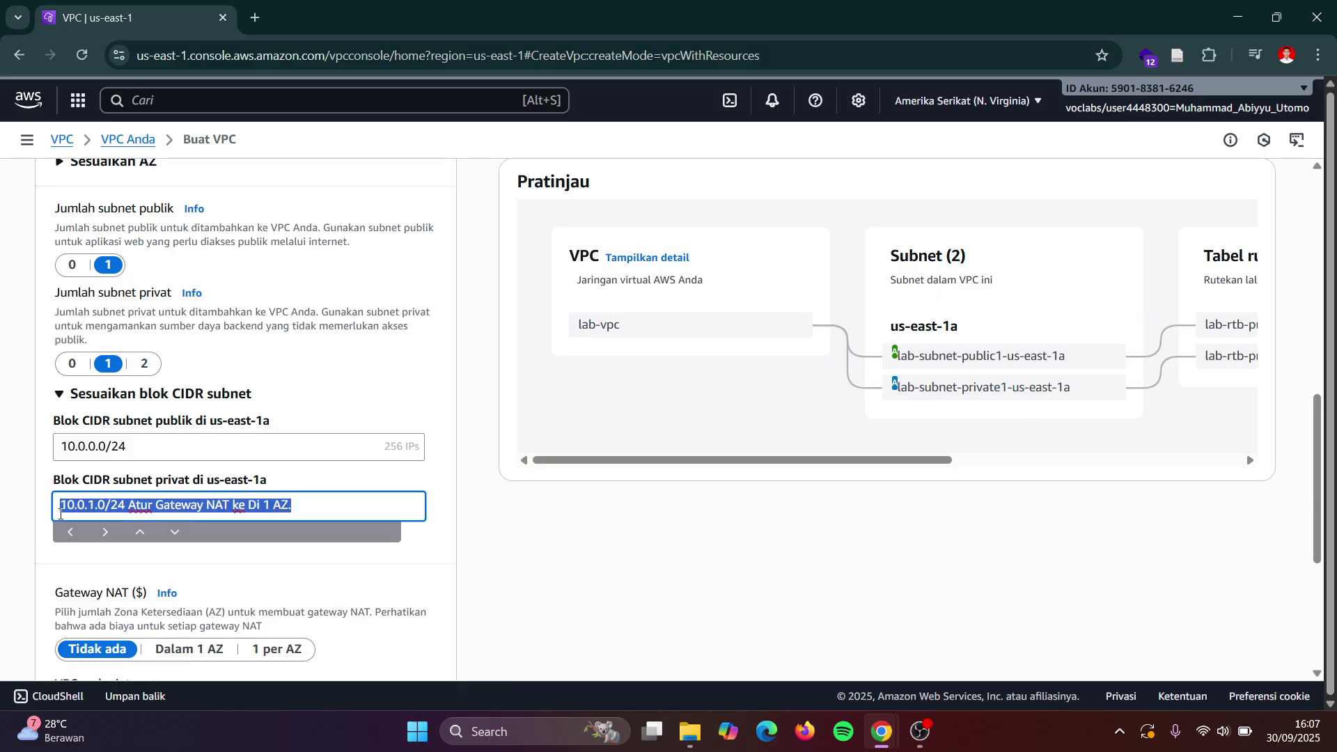
pyautogui.hotkey('ctrl', 'v')
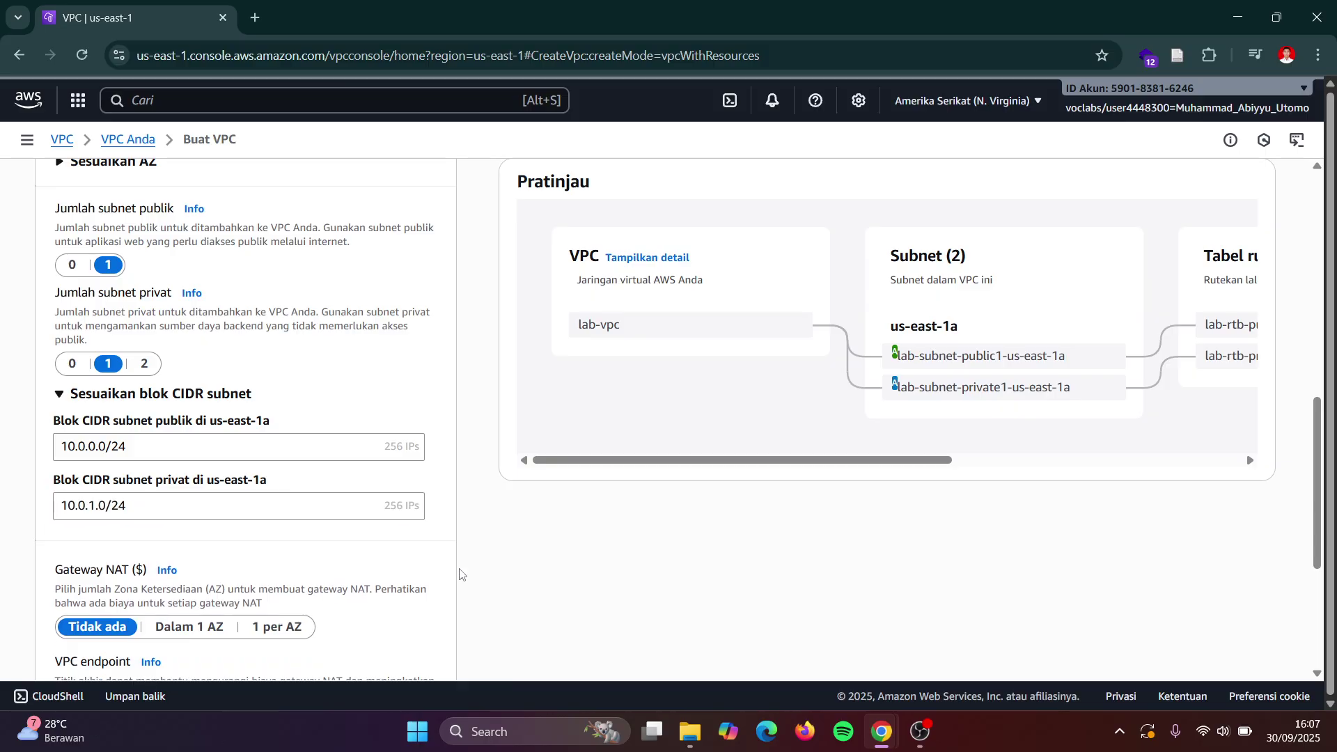
# - Check the gateway and endpoint settings in the lab guide and set the VPC endpoint to Tidak ada
pyautogui.hotkey('alt', 'Tab')
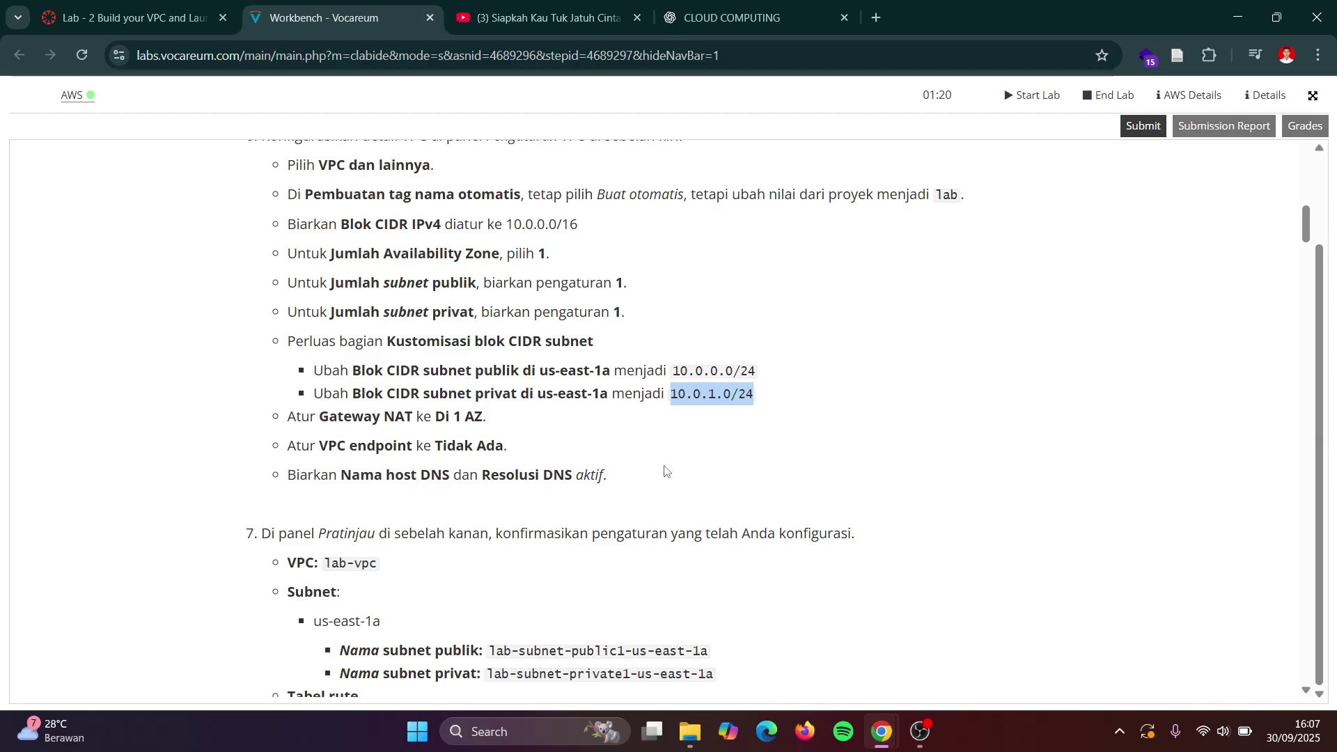
pyautogui.hotkey('alt', 'Tab')
pyautogui.scroll(-2, 208, 519)
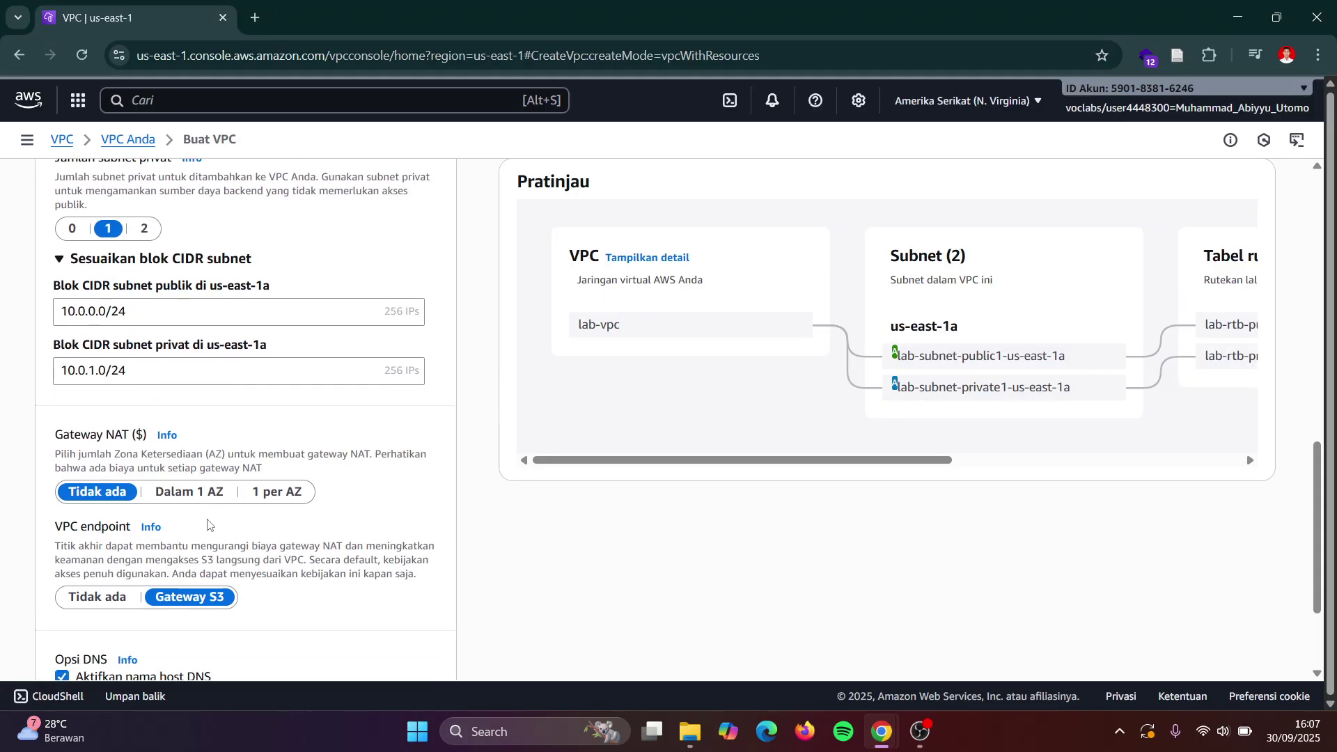
pyautogui.click(112, 574)
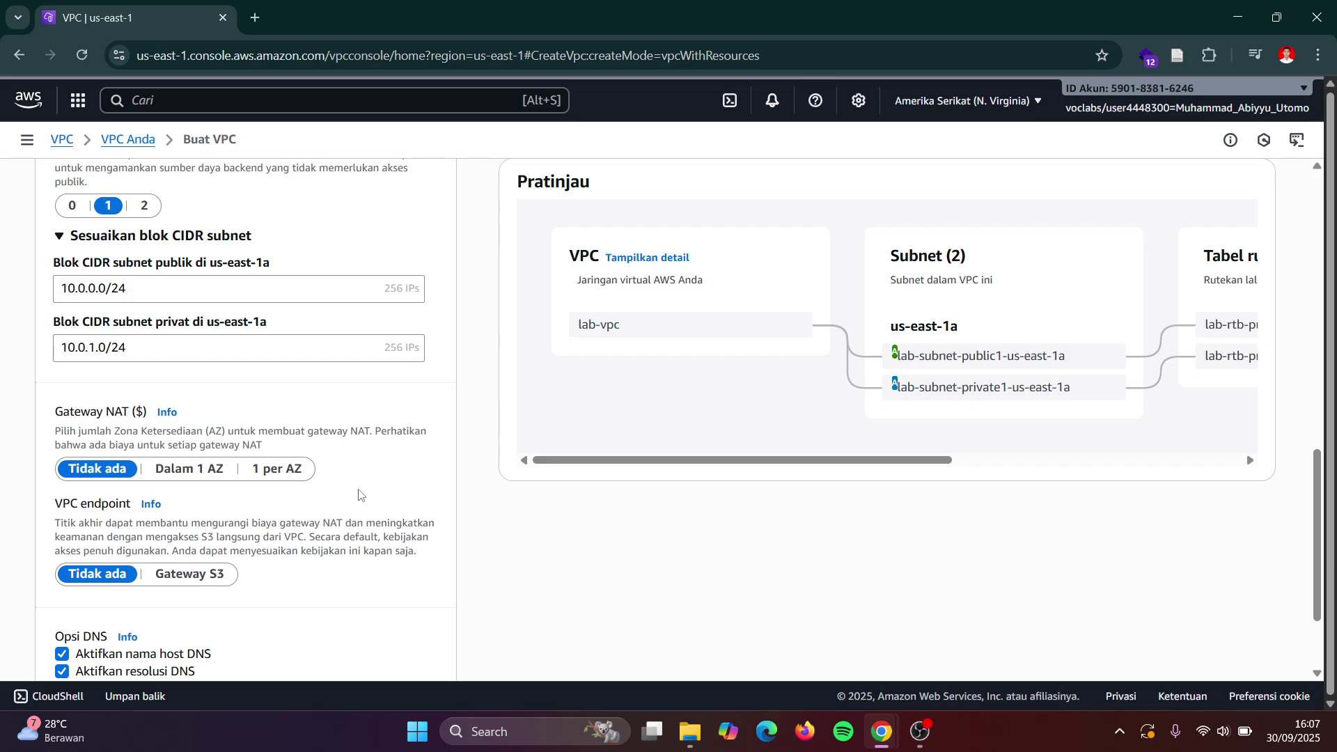
pyautogui.scroll(-2, 360, 494)
# - Compare the DNS hostname and DNS resolution options of the Create VPC form with the lab guide
pyautogui.hotkey('alt', 'Tab')
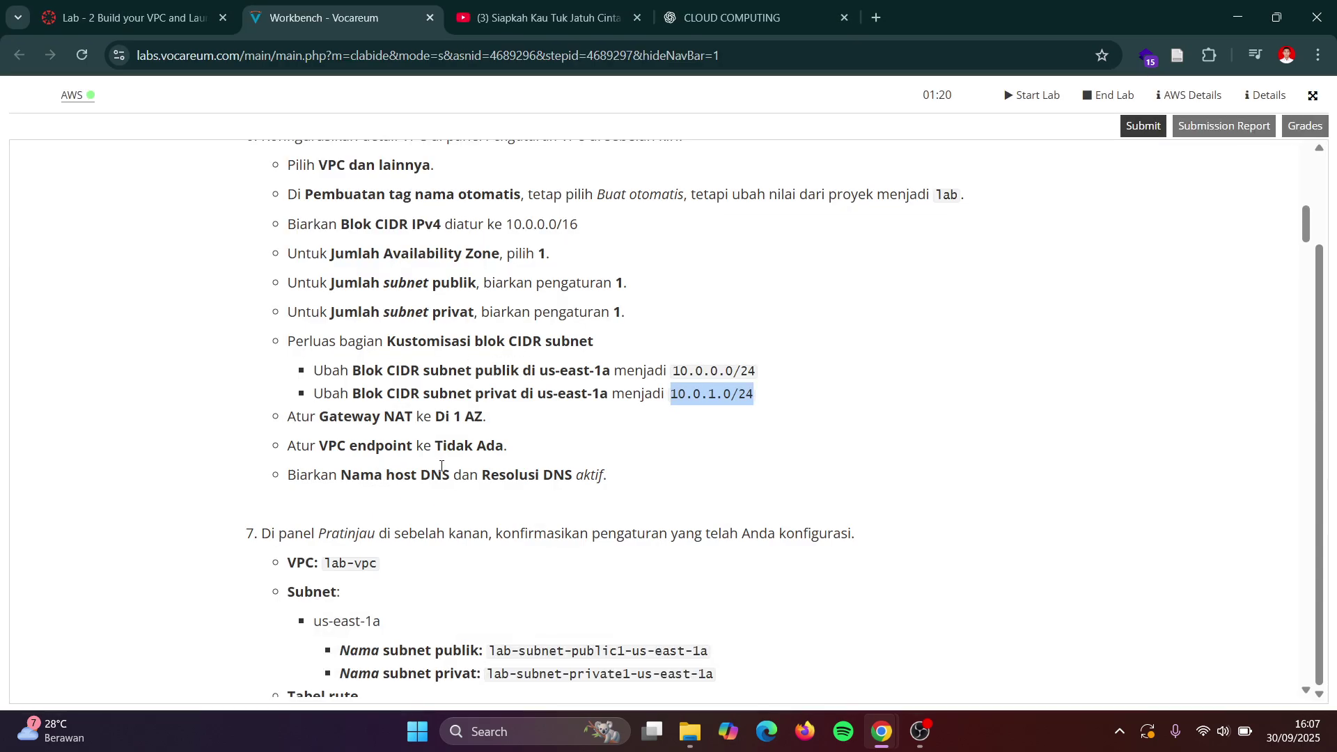
pyautogui.moveTo(384, 475); pyautogui.dragTo(548, 480)
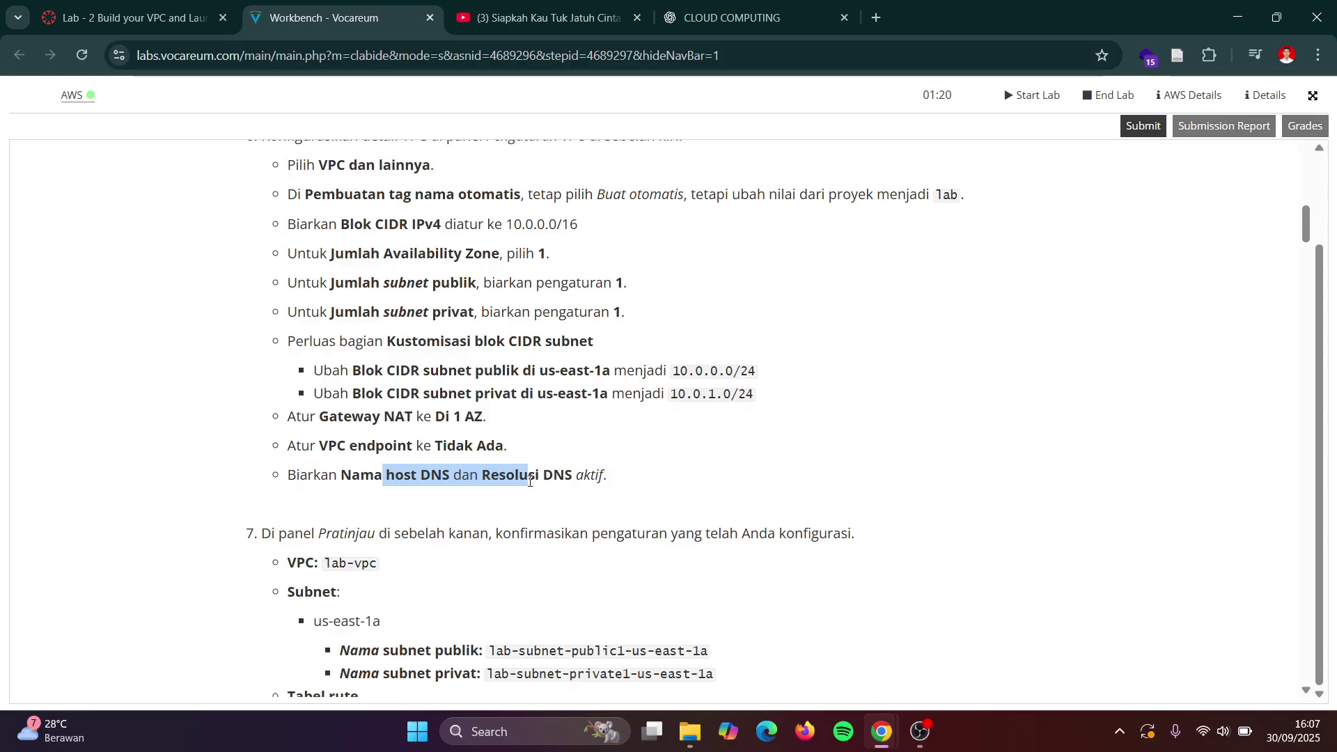
pyautogui.hotkey('alt', 'Tab')
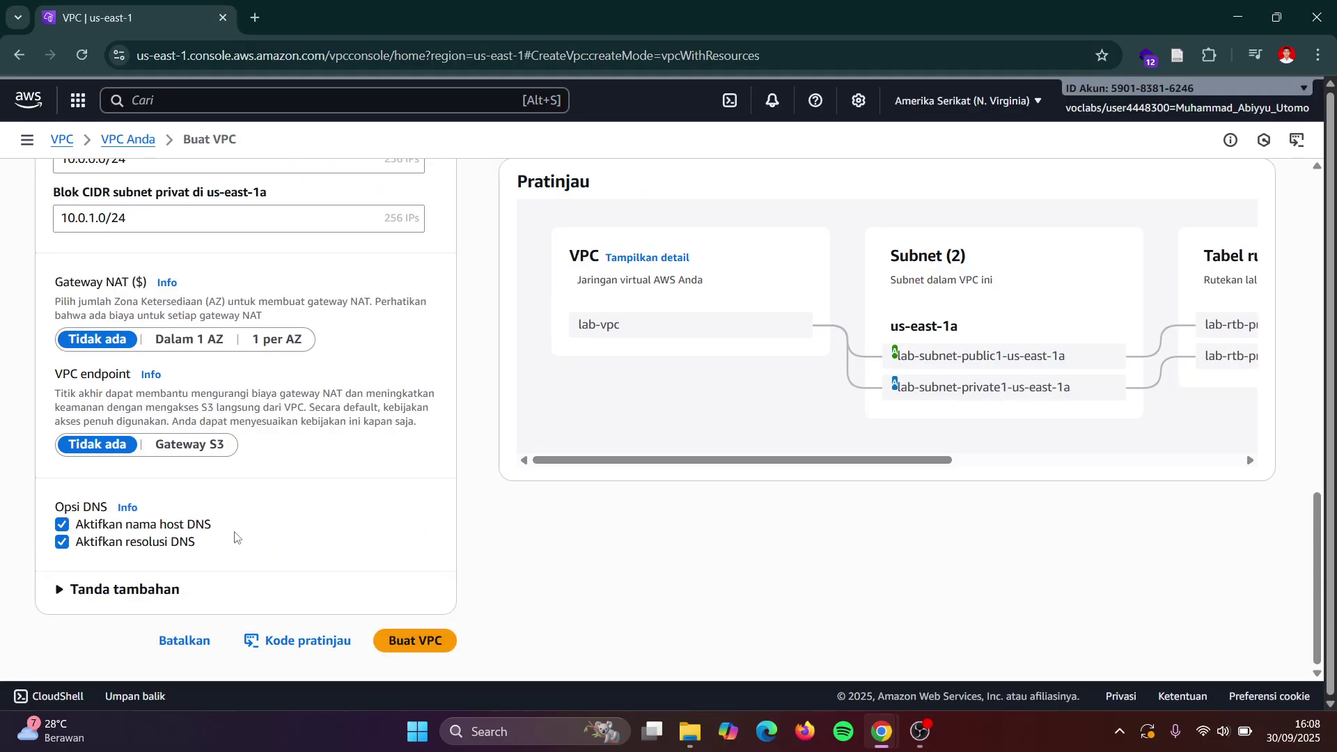
# - Compare the VPC, subnets, route tables and network connections in the preview with the names listed in step 7 of the lab guide
pyautogui.hotkey('alt', 'Tab')
pyautogui.scroll(-1, 563, 558)
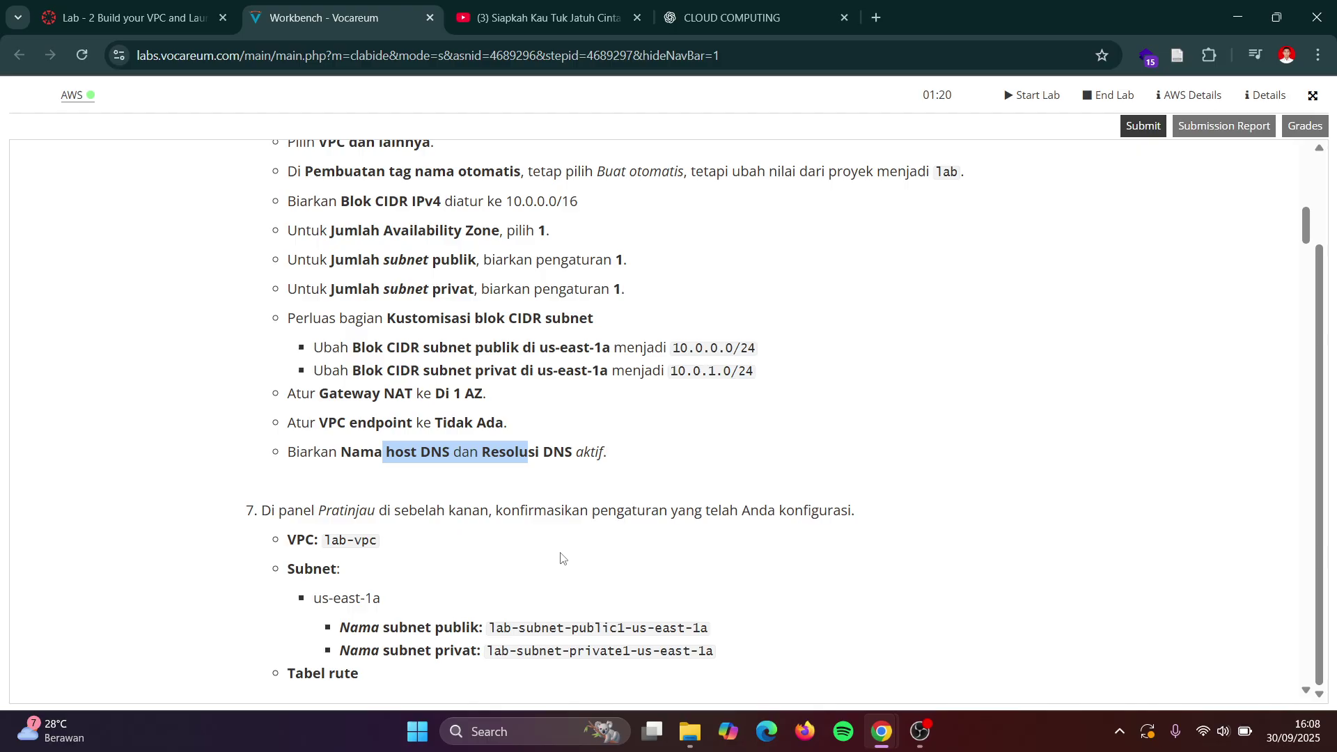
pyautogui.scroll(-1, 563, 558)
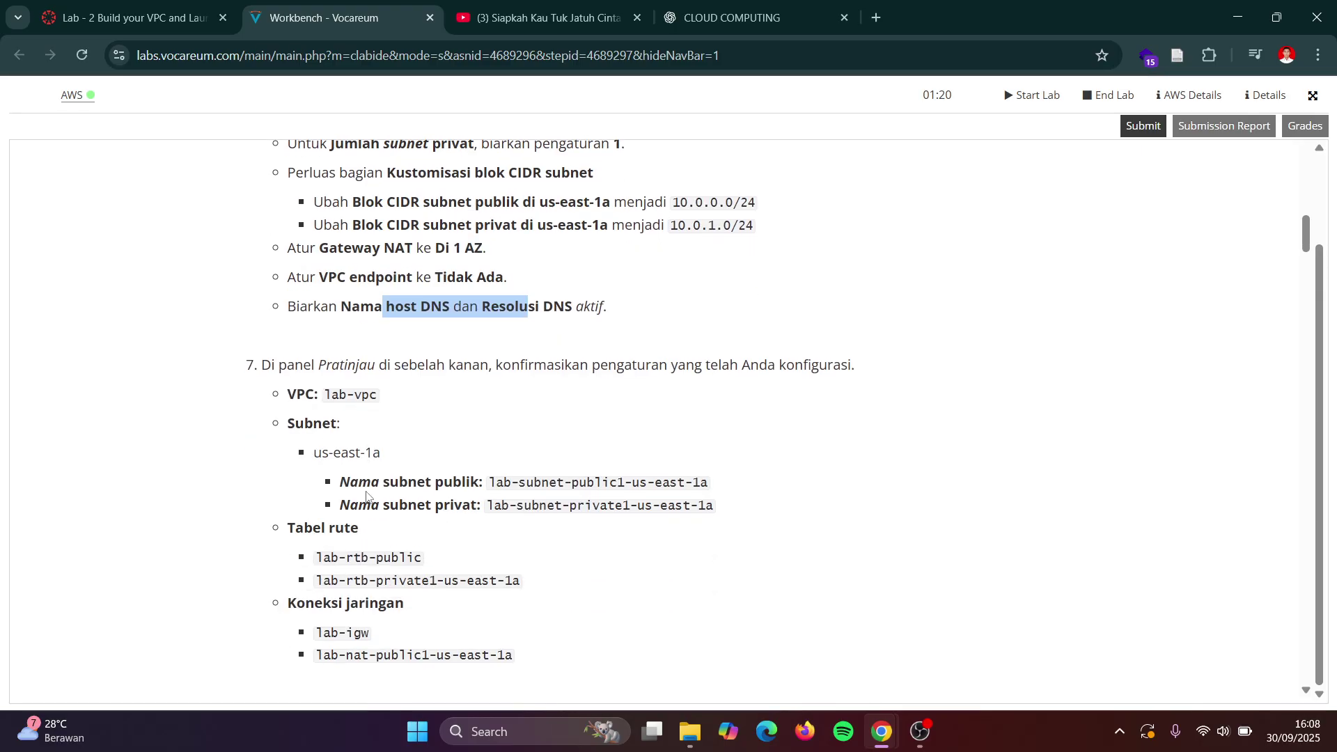
pyautogui.hotkey('alt', 'Tab')
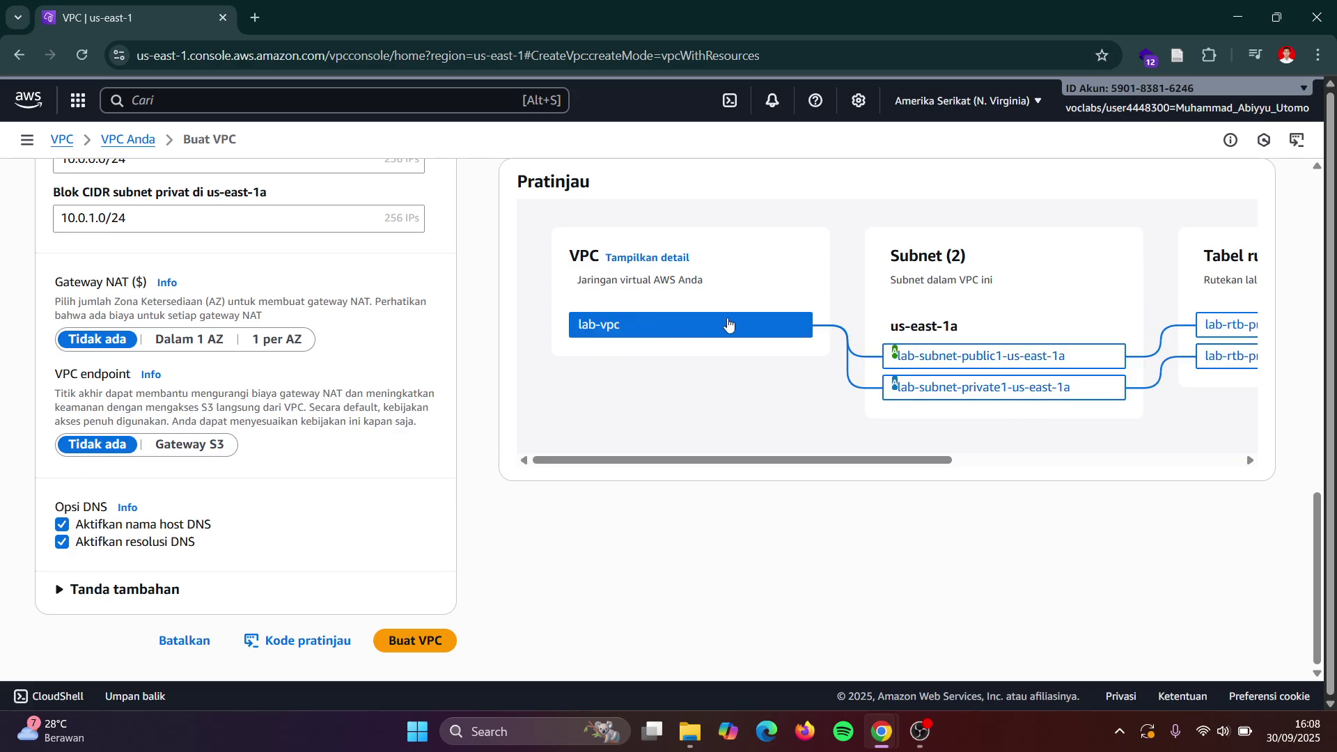
pyautogui.hscroll(7, 739, 326)
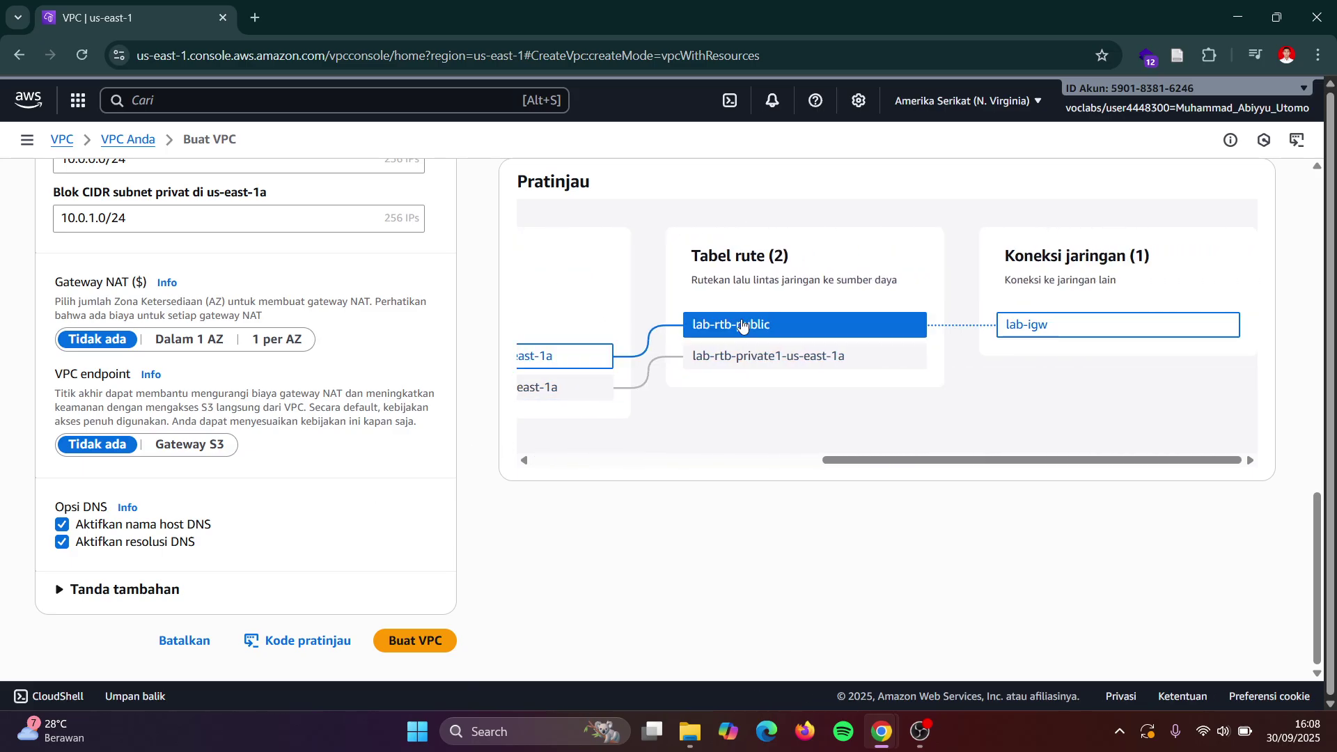
pyautogui.hscroll(-7, 741, 323)
pyautogui.hotkey('alt', 'Tab')
pyautogui.scroll(-2, 544, 437)
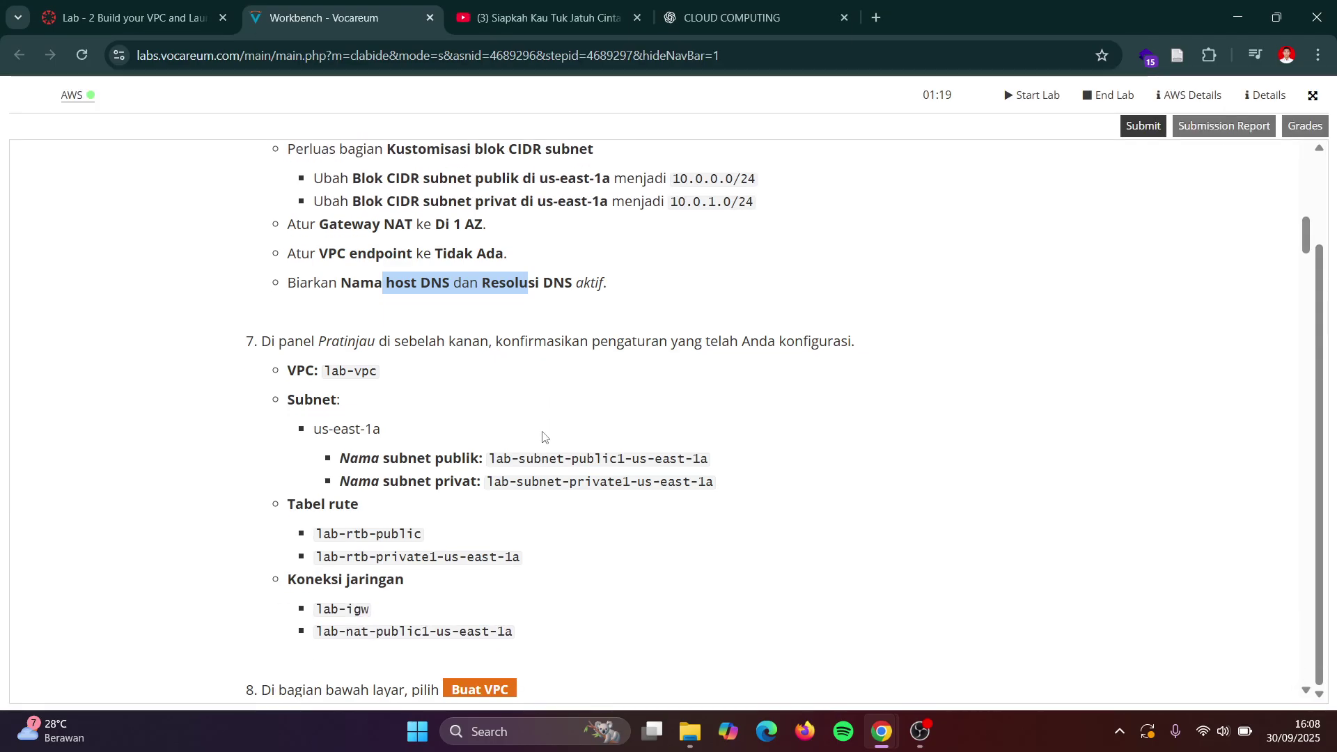
pyautogui.hotkey('alt', 'Tab')
pyautogui.hscroll(2, 845, 321)
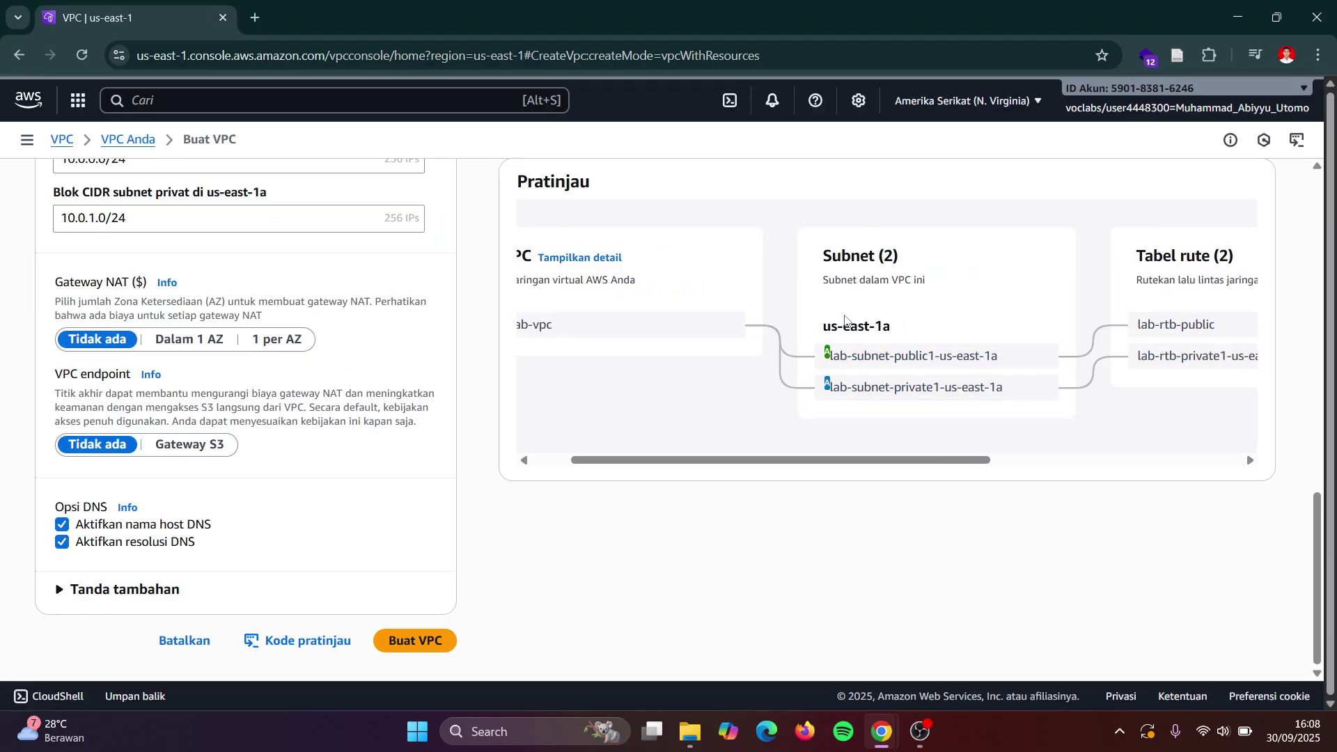
pyautogui.hotkey('alt', 'Tab')
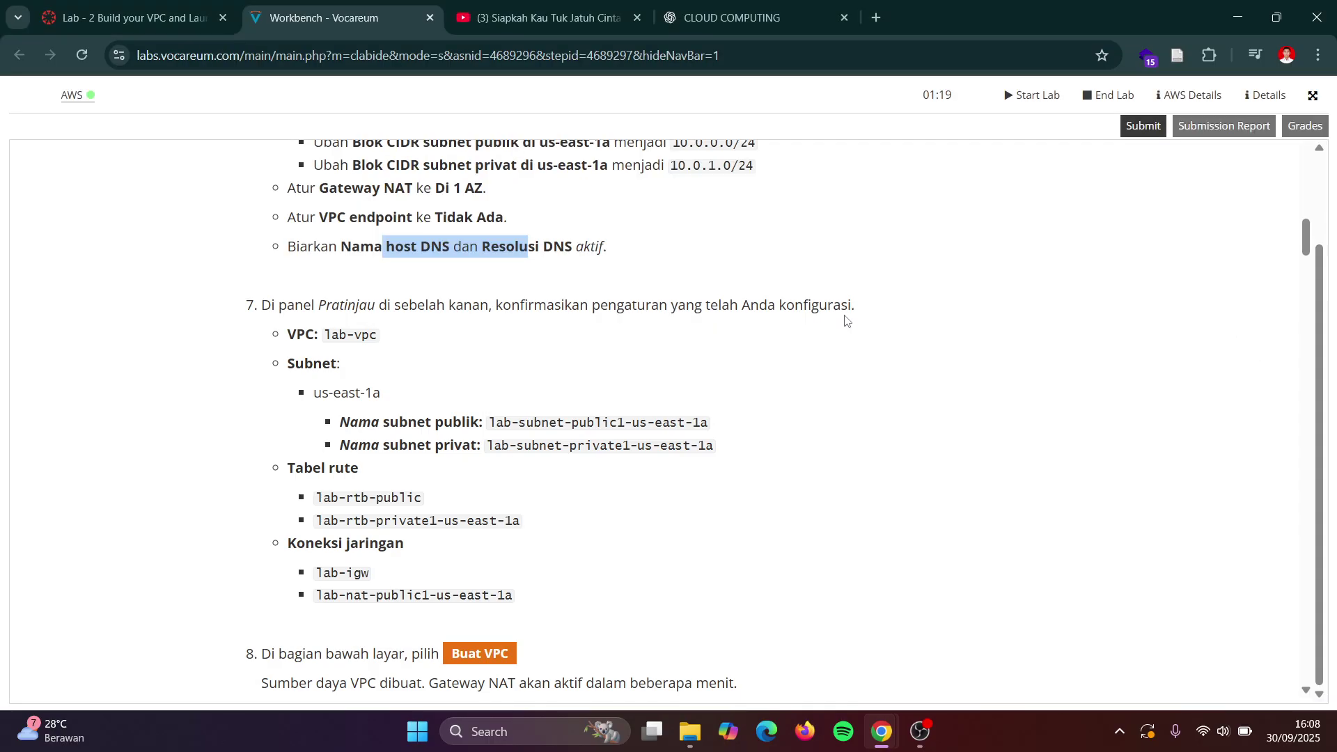
pyautogui.hotkey('alt', 'Tab')
pyautogui.hotkey('alt', 'Tab')
pyautogui.hotkey('alt', 'Tab')
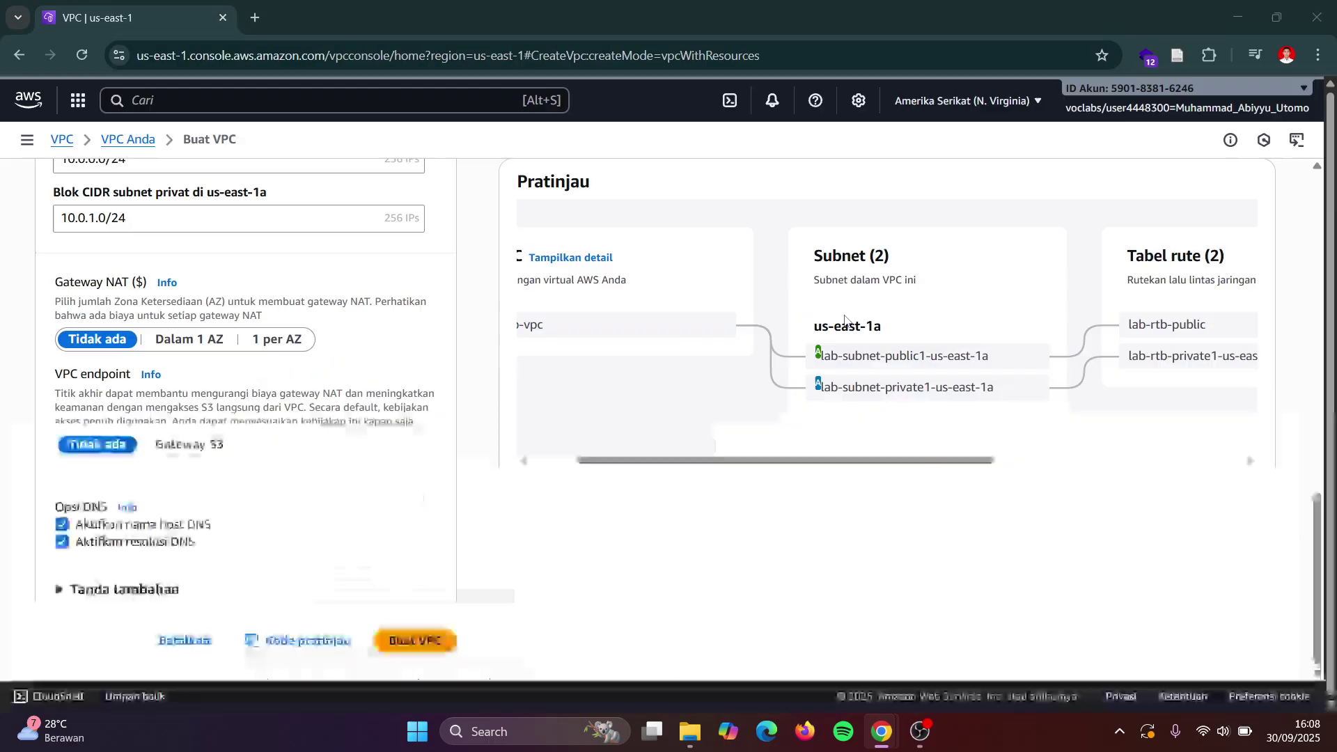
pyautogui.hotkey('alt', 'Tab')
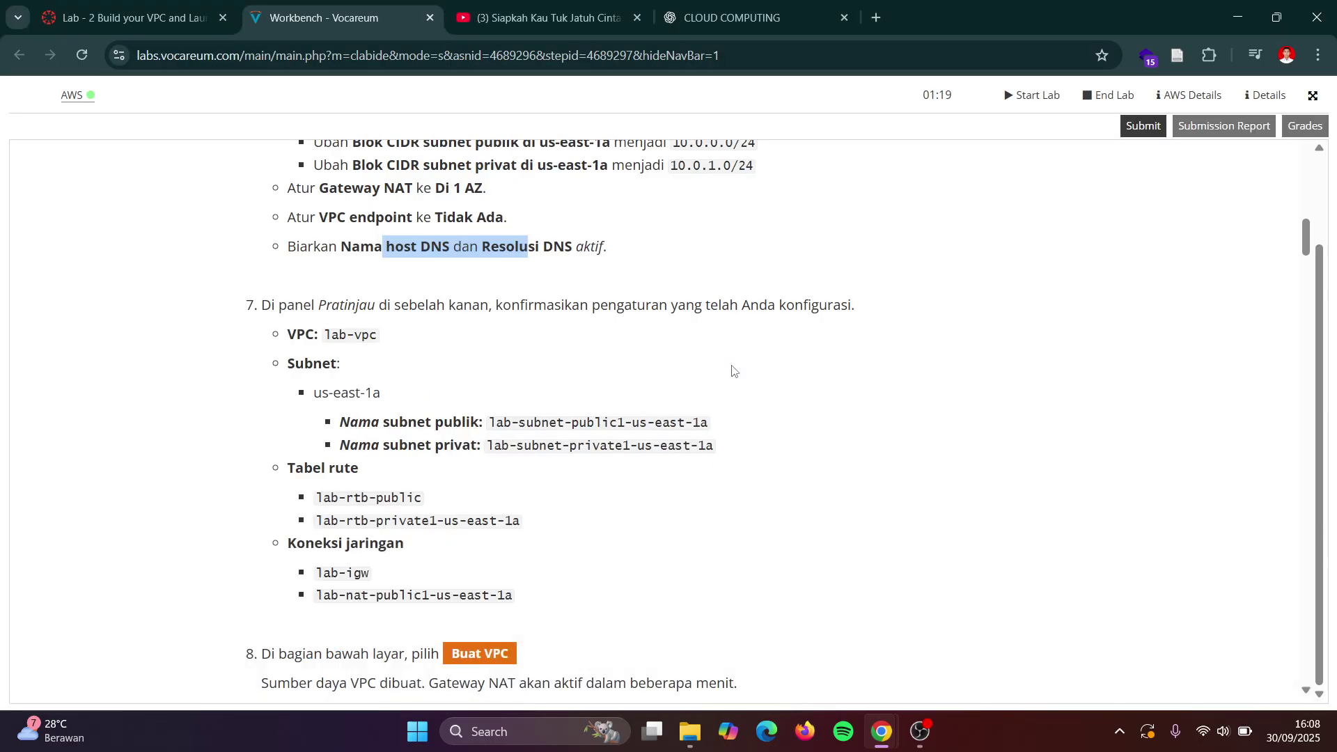
pyautogui.hotkey('alt', 'Tab')
pyautogui.hscroll(1, 733, 371)
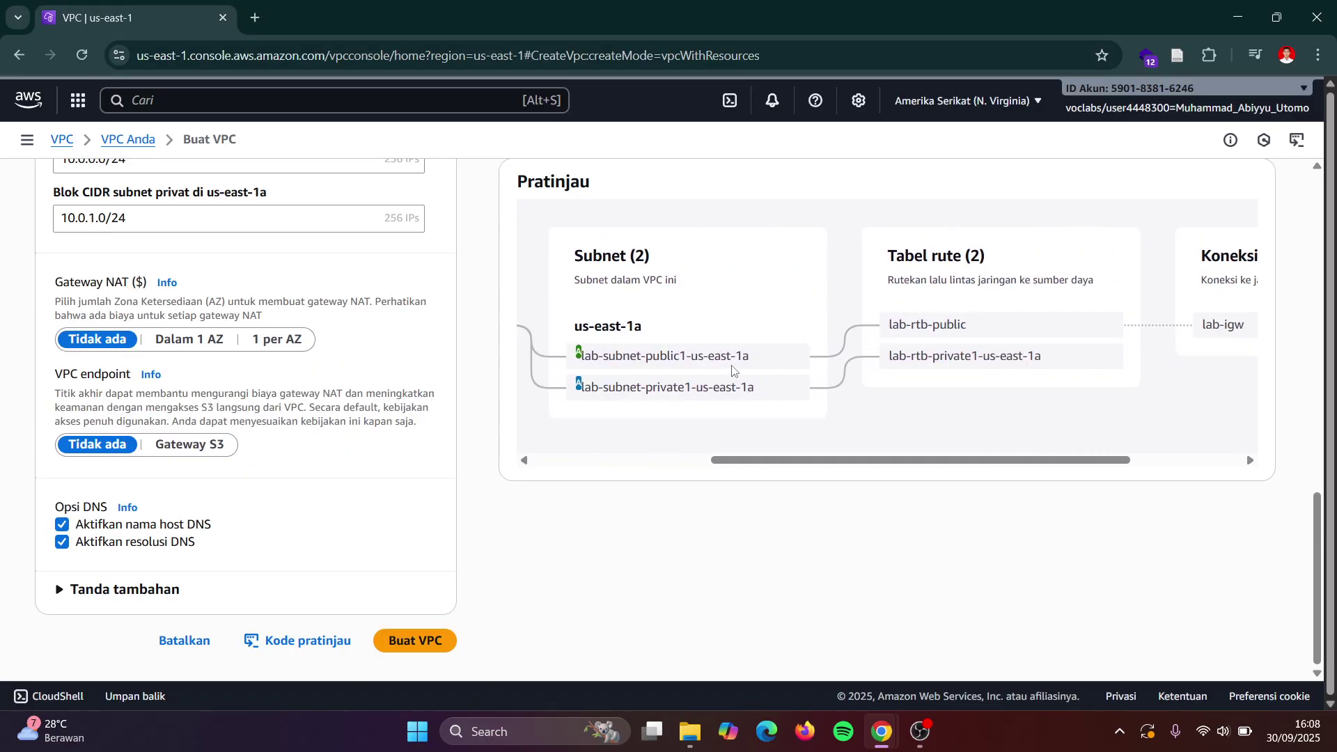
pyautogui.hscroll(5, 733, 371)
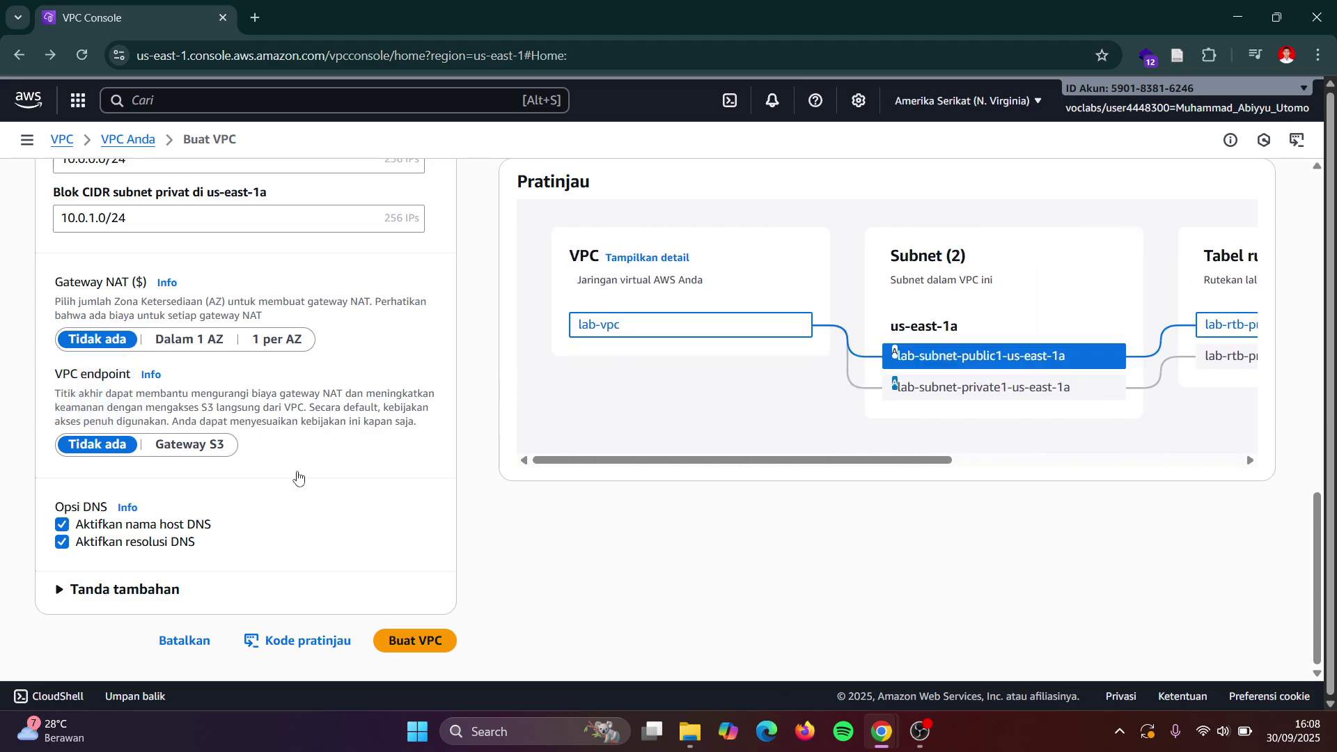
pyautogui.hotkey('alt', 'Tab')
pyautogui.scroll(-1, 377, 512)
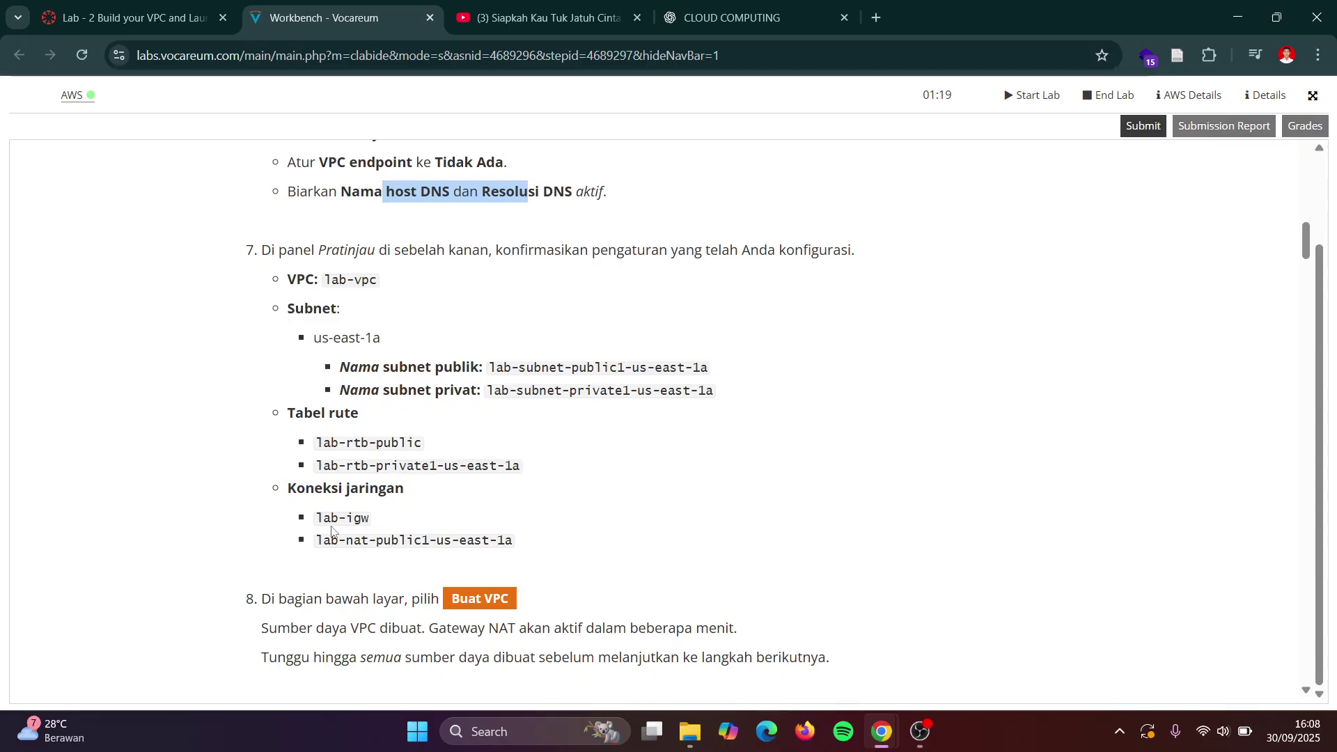
# - Return to the Create VPC form by going forward through the browser history
pyautogui.hotkey('alt', 'Tab')
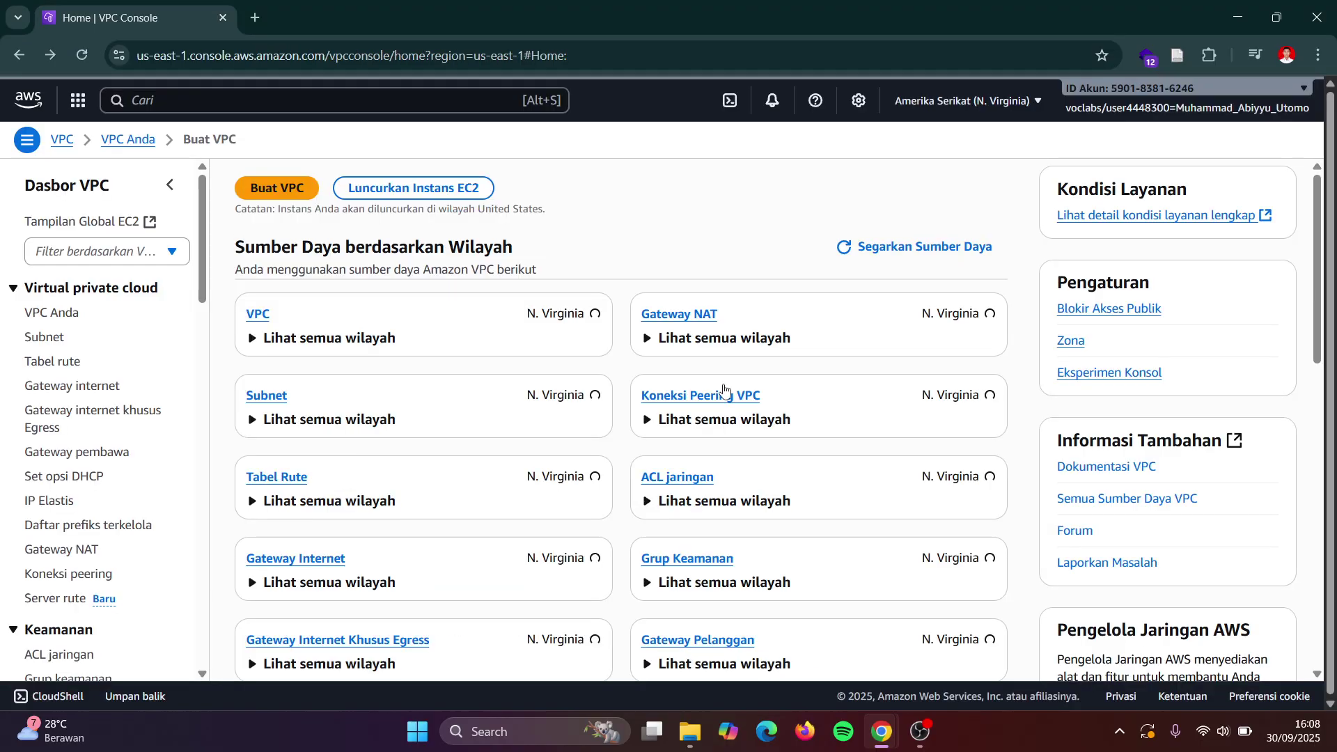
pyautogui.hotkey('alt', 'Tab')
pyautogui.hotkey('alt', 'Tab')
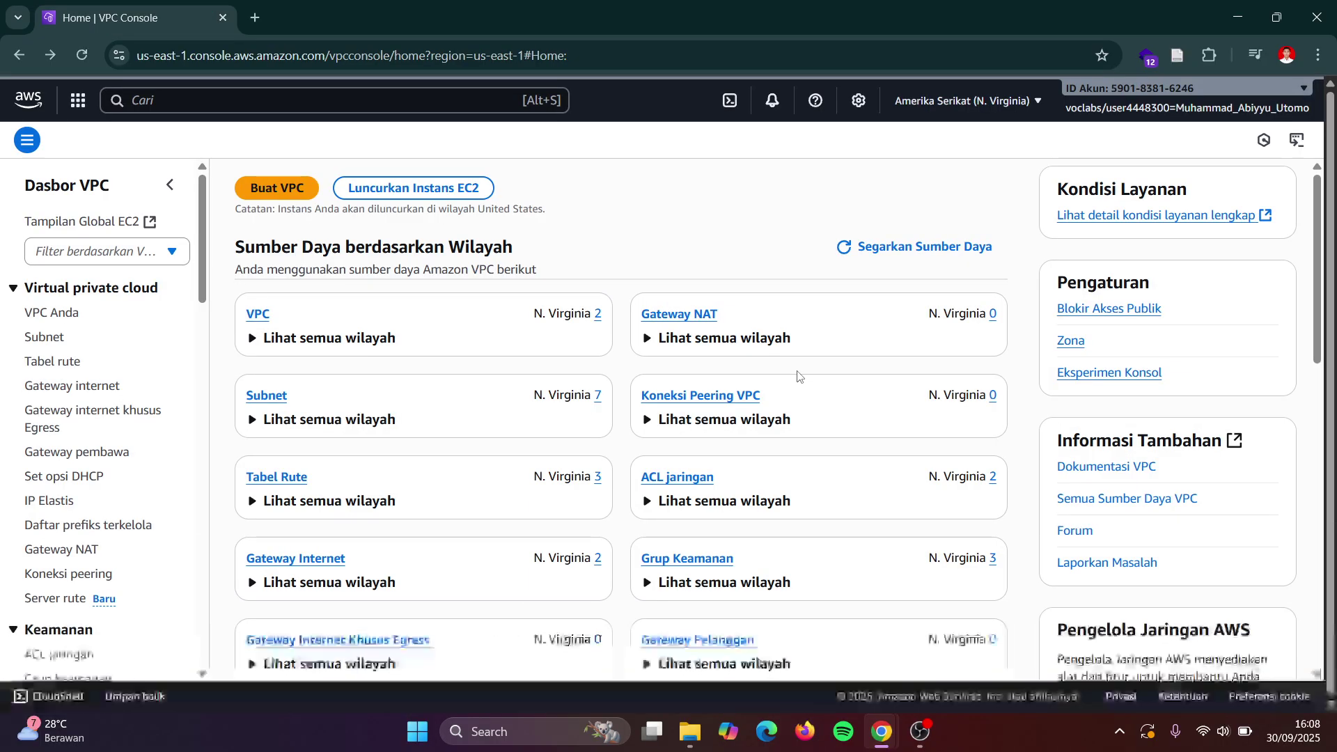
pyautogui.hscroll(-2, 798, 376)
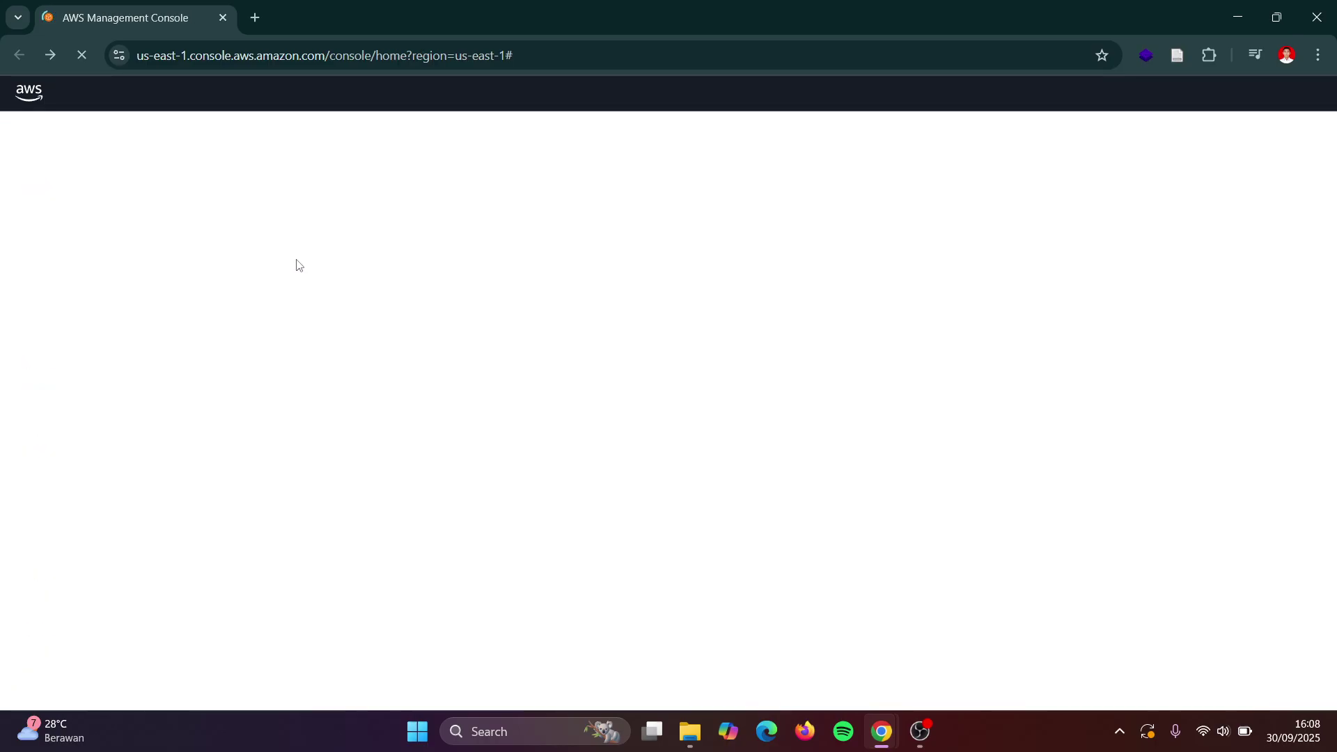
pyautogui.click(57, 62)
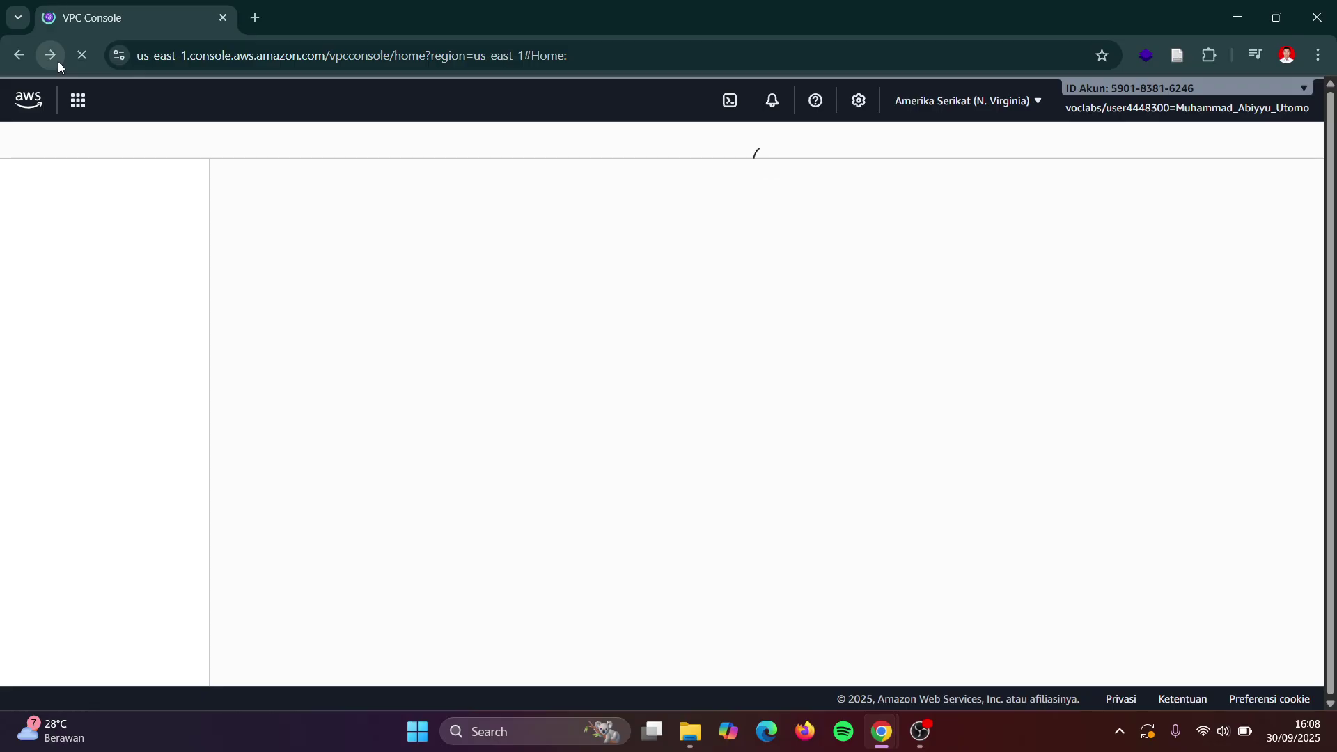
pyautogui.click(57, 61)
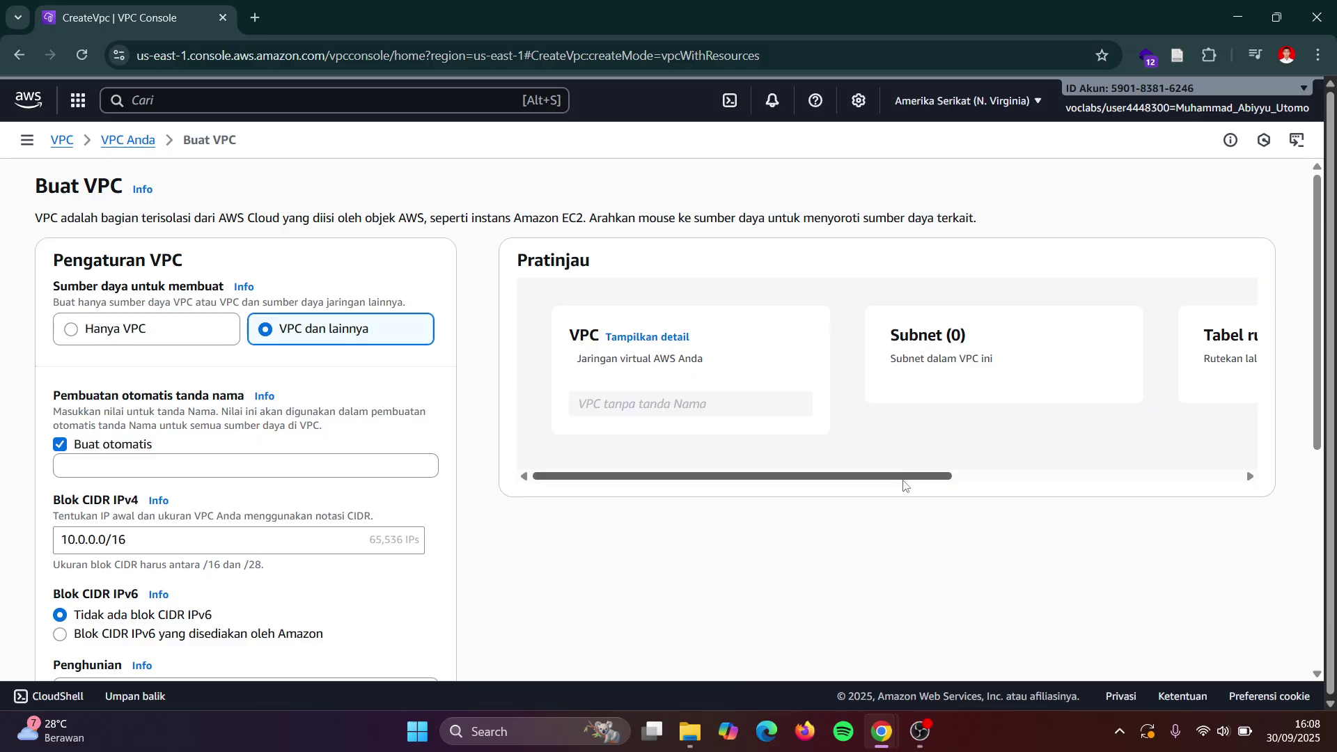
# - Examine the subnets, route tables and network connections in the preview of the reopened Create VPC form
pyautogui.moveTo(875, 478); pyautogui.dragTo(929, 475)
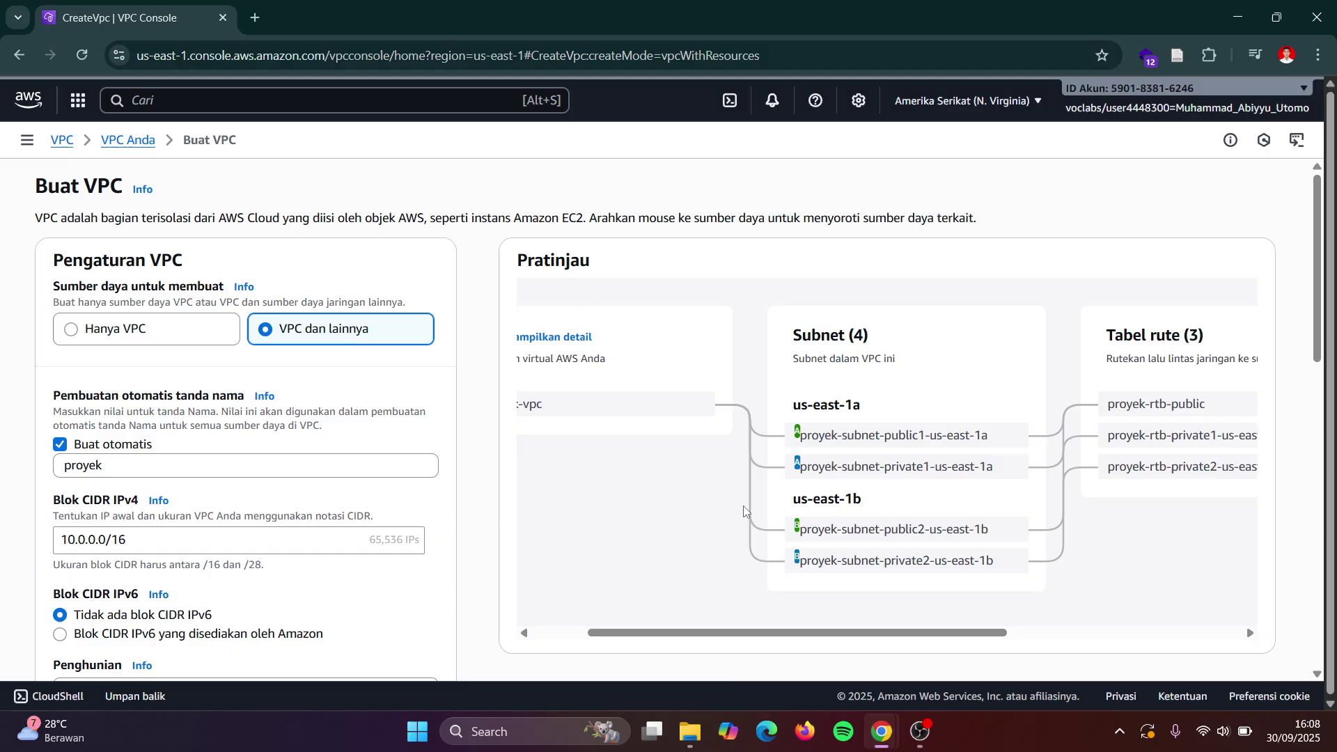
pyautogui.hscroll(5, 746, 512)
pyautogui.hscroll(3, 745, 512)
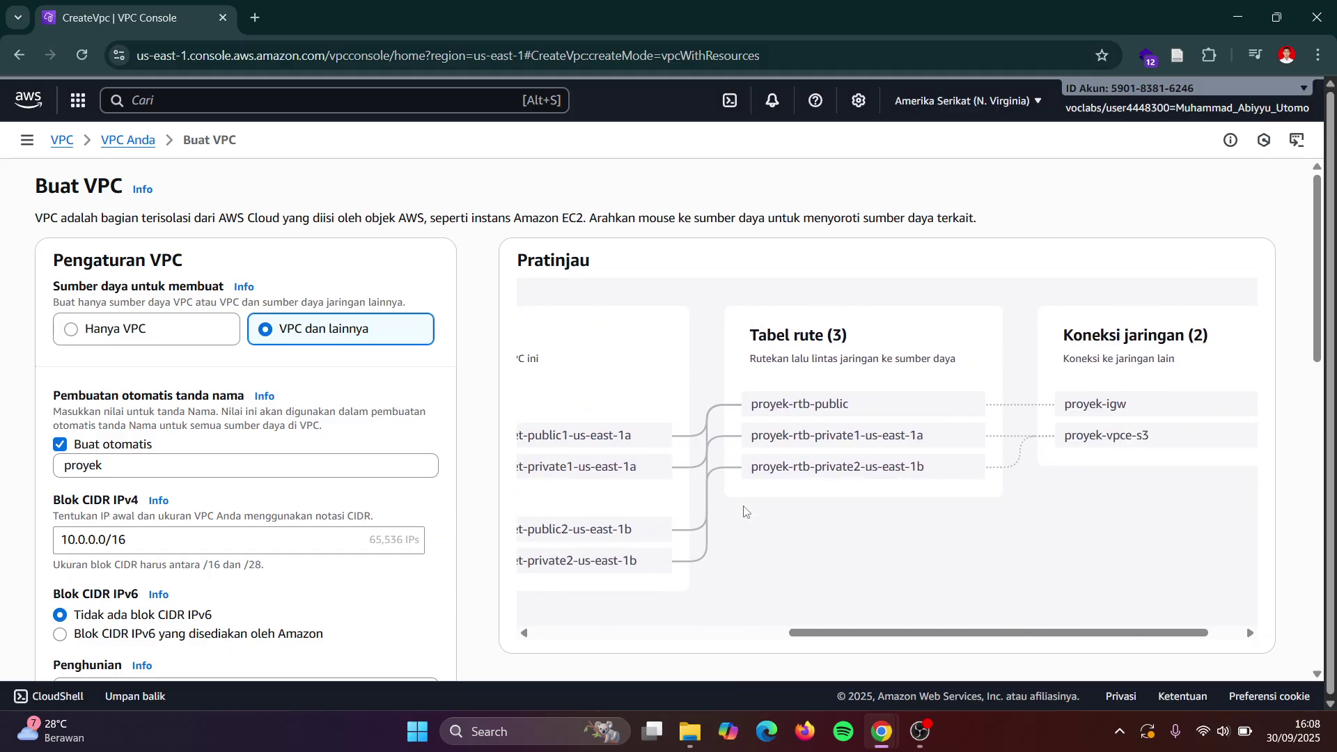
pyautogui.hscroll(-1, 745, 512)
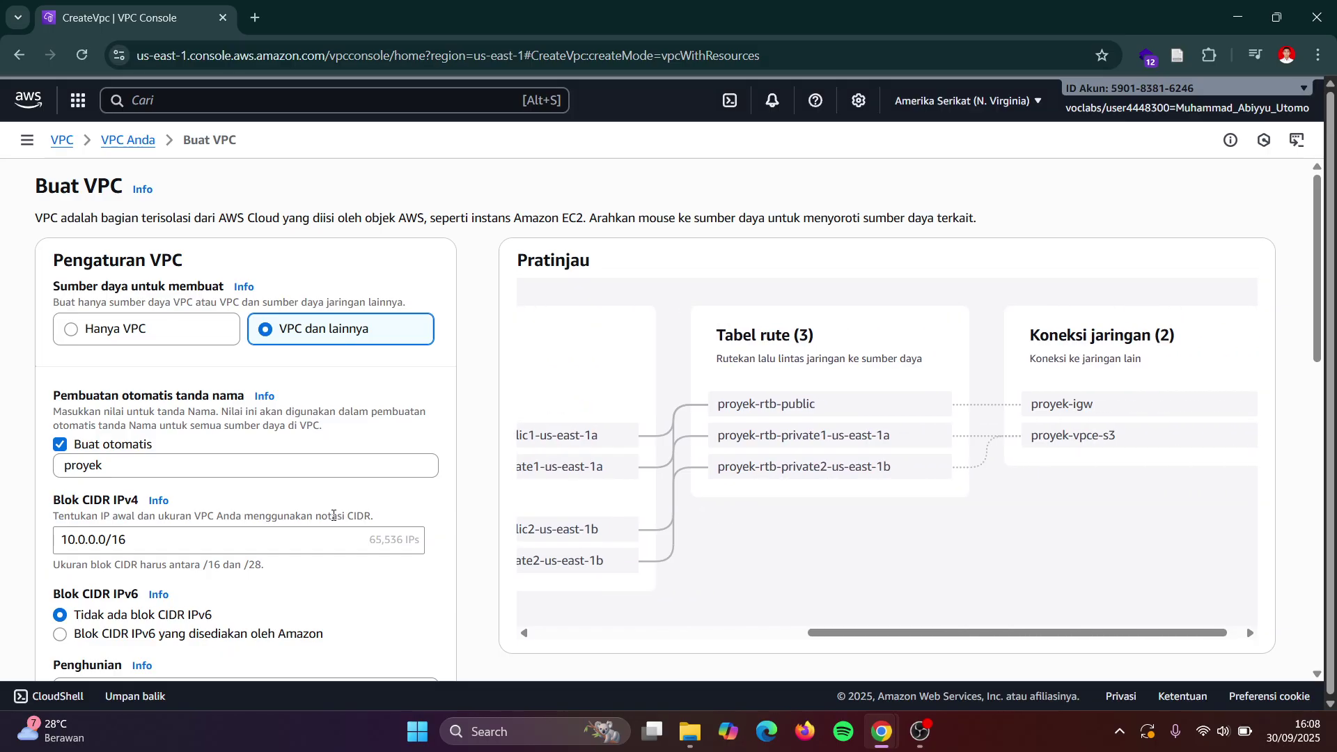
# - Compare the availability zone and public and private subnet counts in the Create VPC form with the subnets in the preview
pyautogui.scroll(-5, 202, 505)
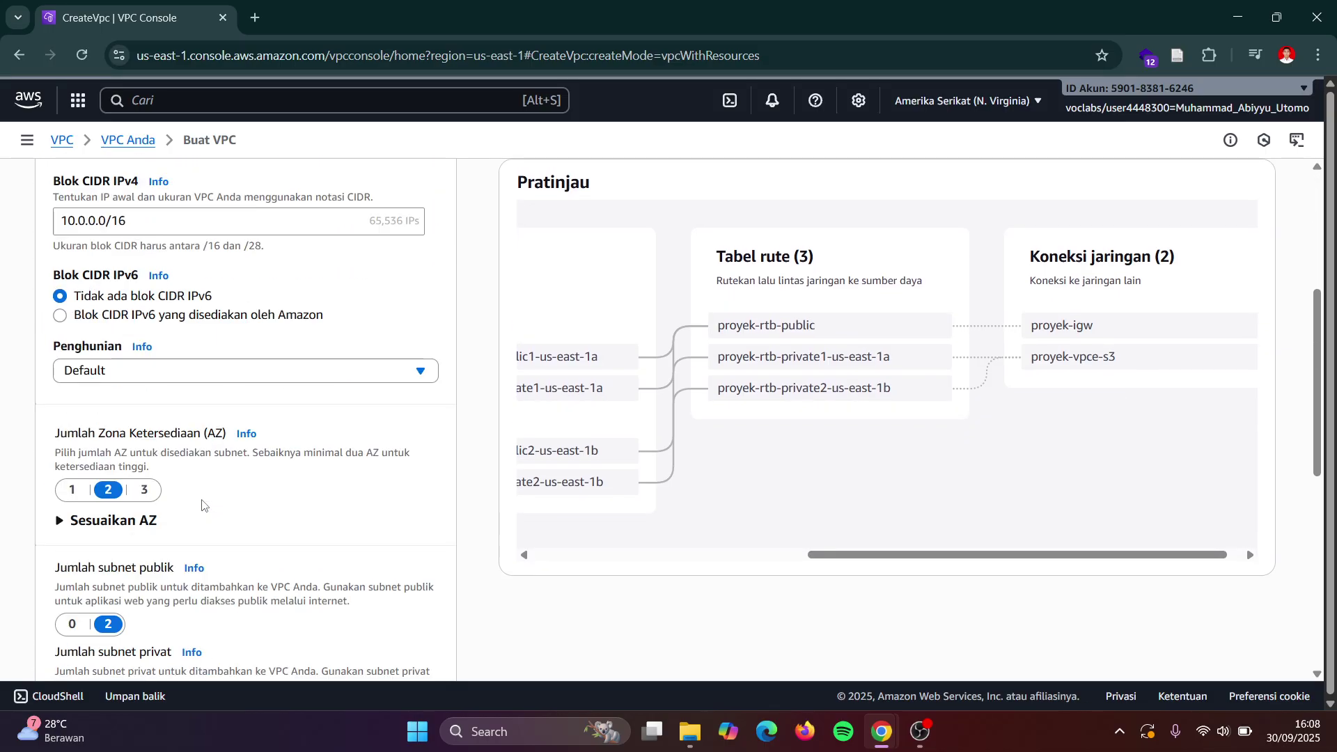
pyautogui.scroll(-3, 202, 505)
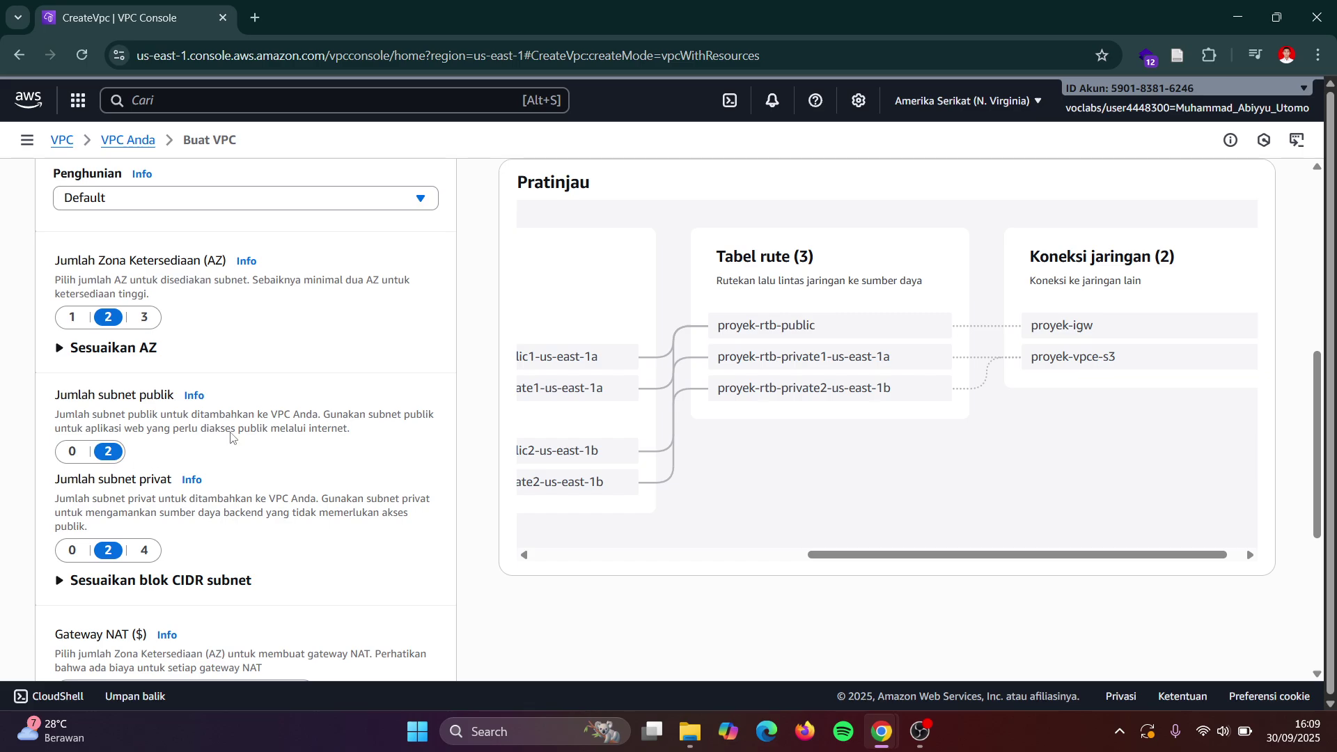
pyautogui.hscroll(-4, 564, 449)
pyautogui.rightClick(747, 464)
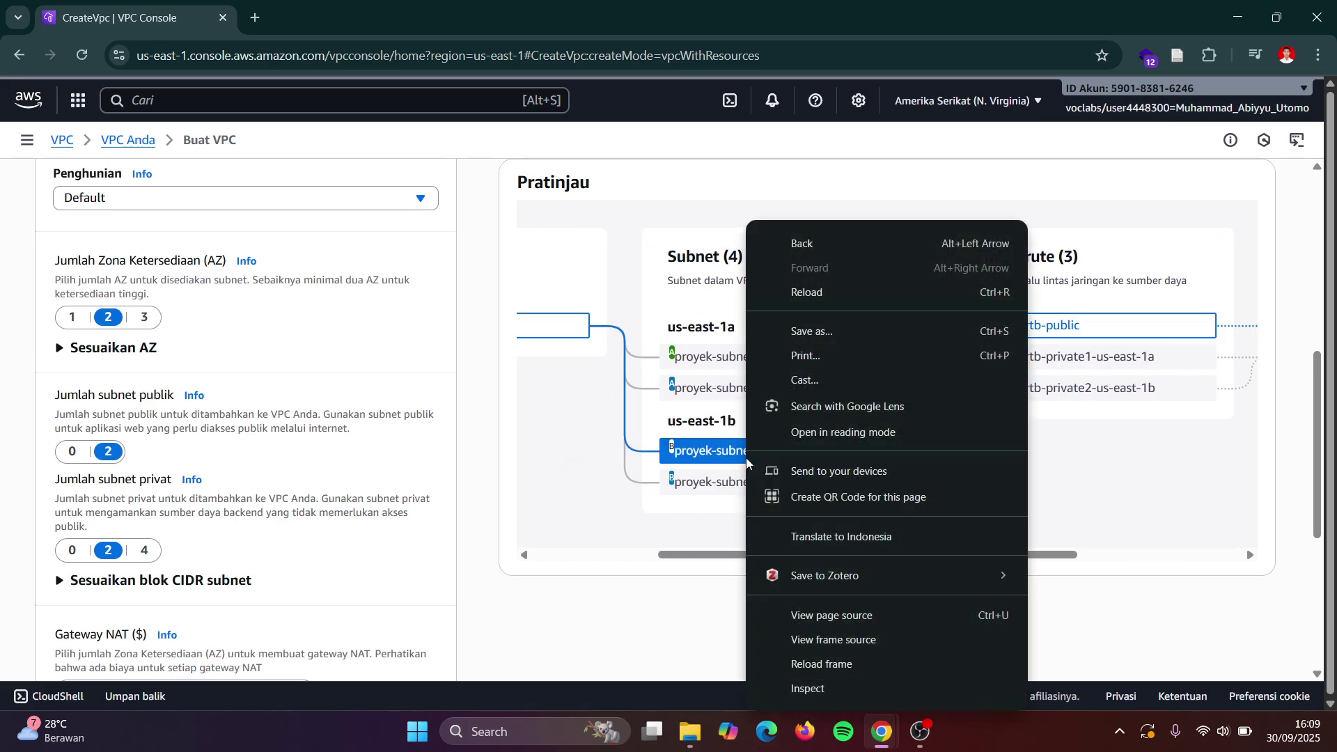
pyautogui.rightClick(715, 441)
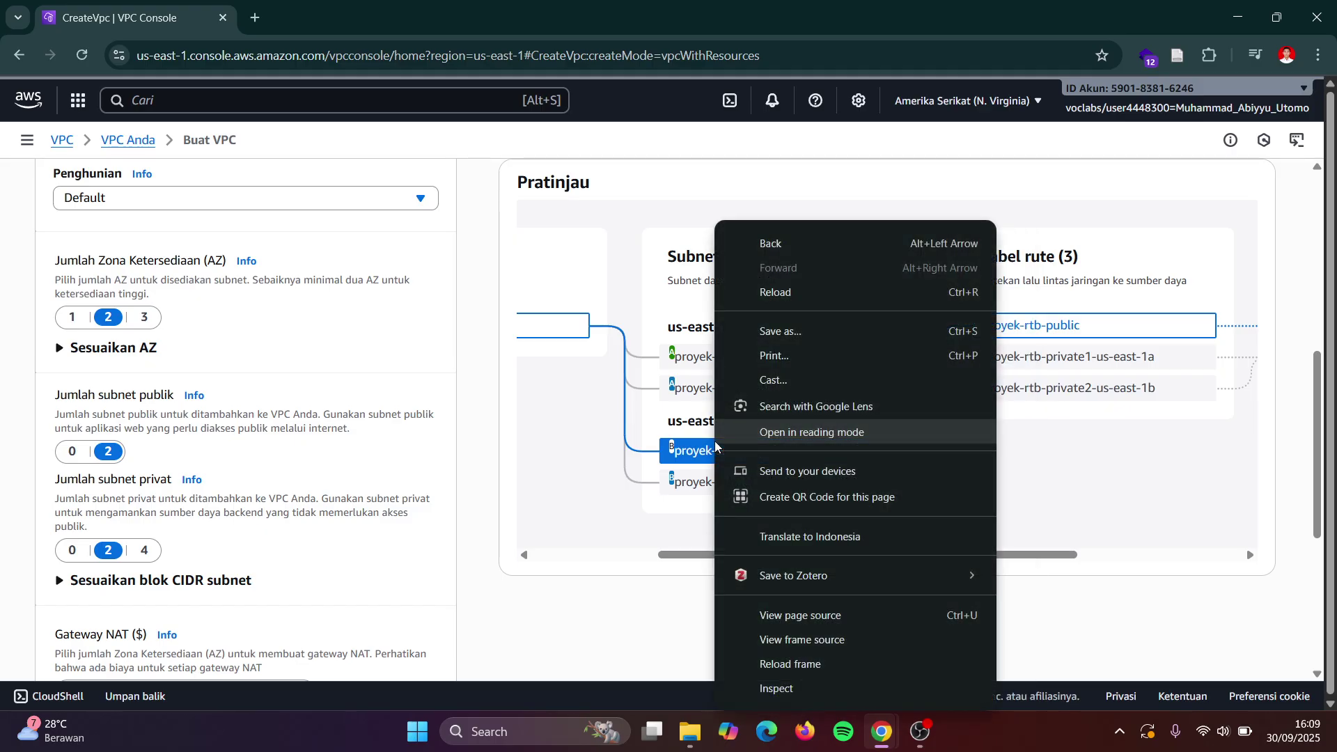
pyautogui.click(647, 441)
pyautogui.hscroll(-3, 647, 441)
pyautogui.scroll(-1, 696, 440)
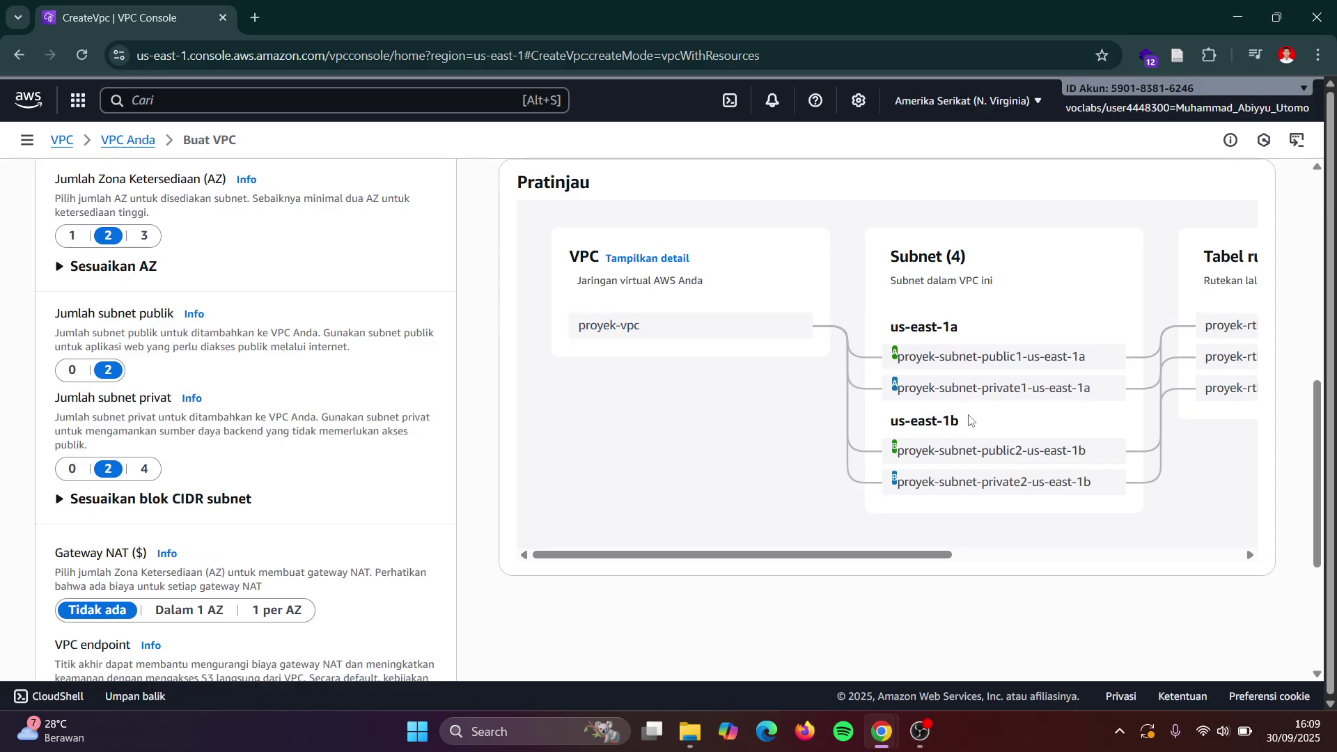
pyautogui.scroll(-1, 353, 415)
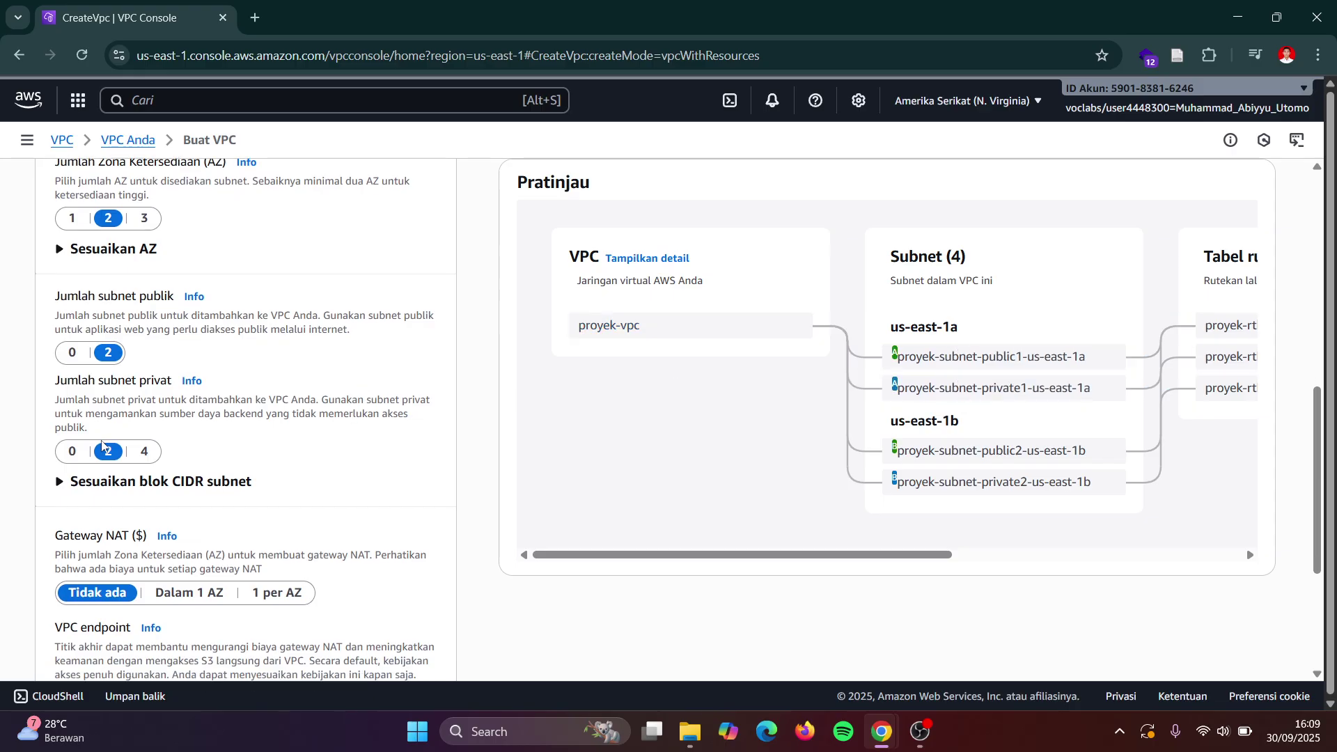
pyautogui.rightClick(110, 452)
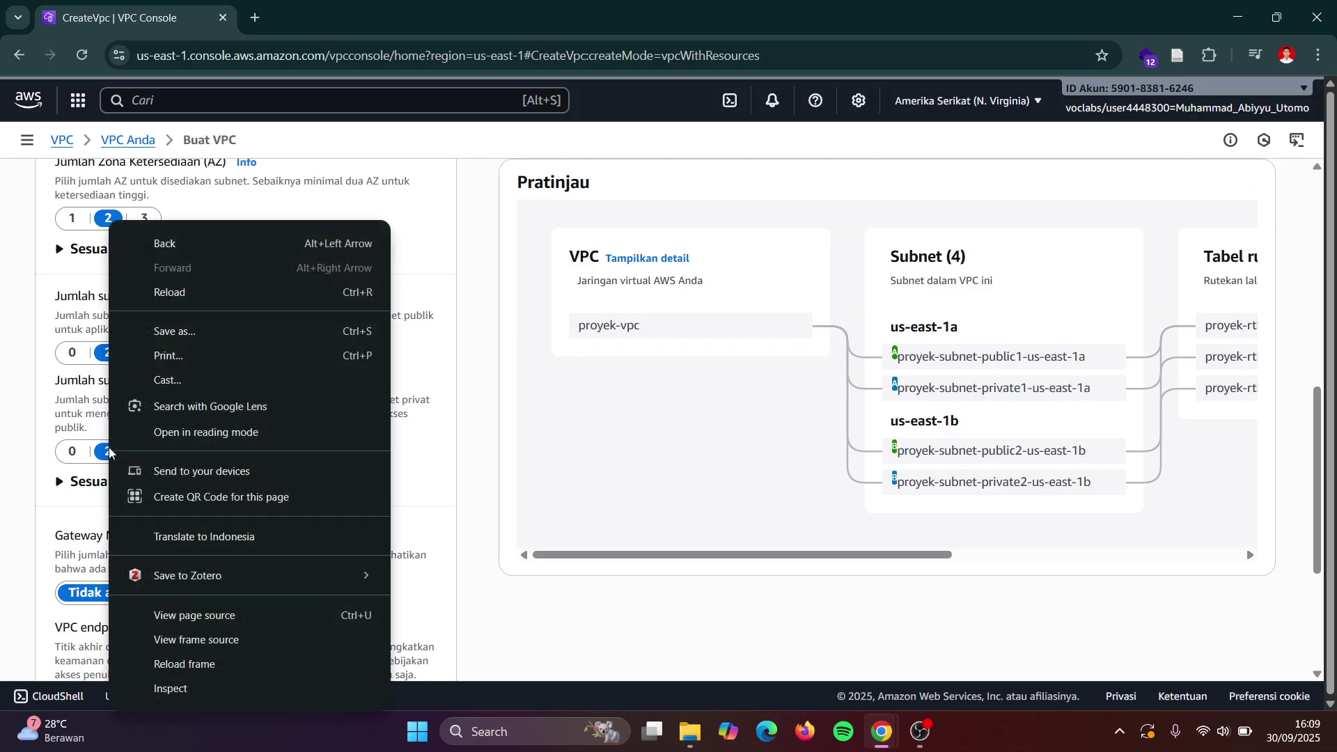
pyautogui.click(106, 452)
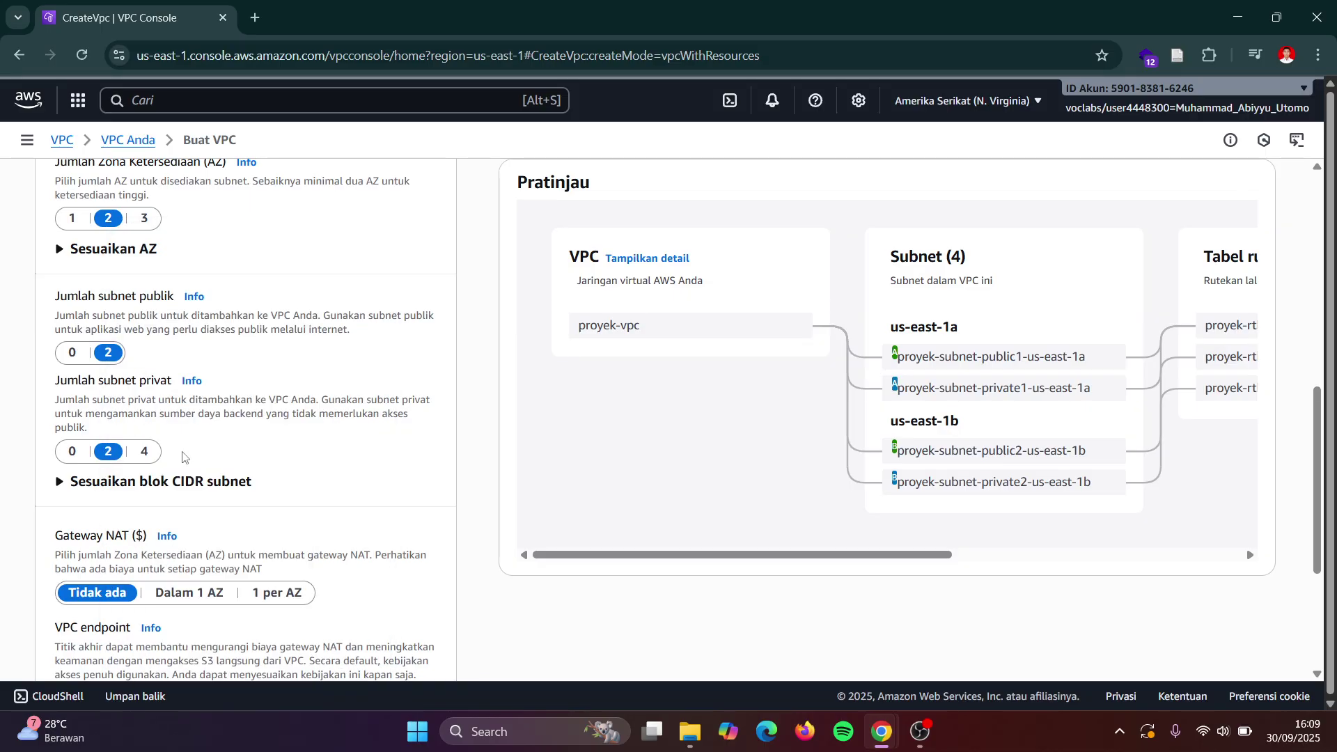
# - Expand the subnet CIDR block customization and set the VPC endpoint option to Tidak ada
pyautogui.click(105, 492)
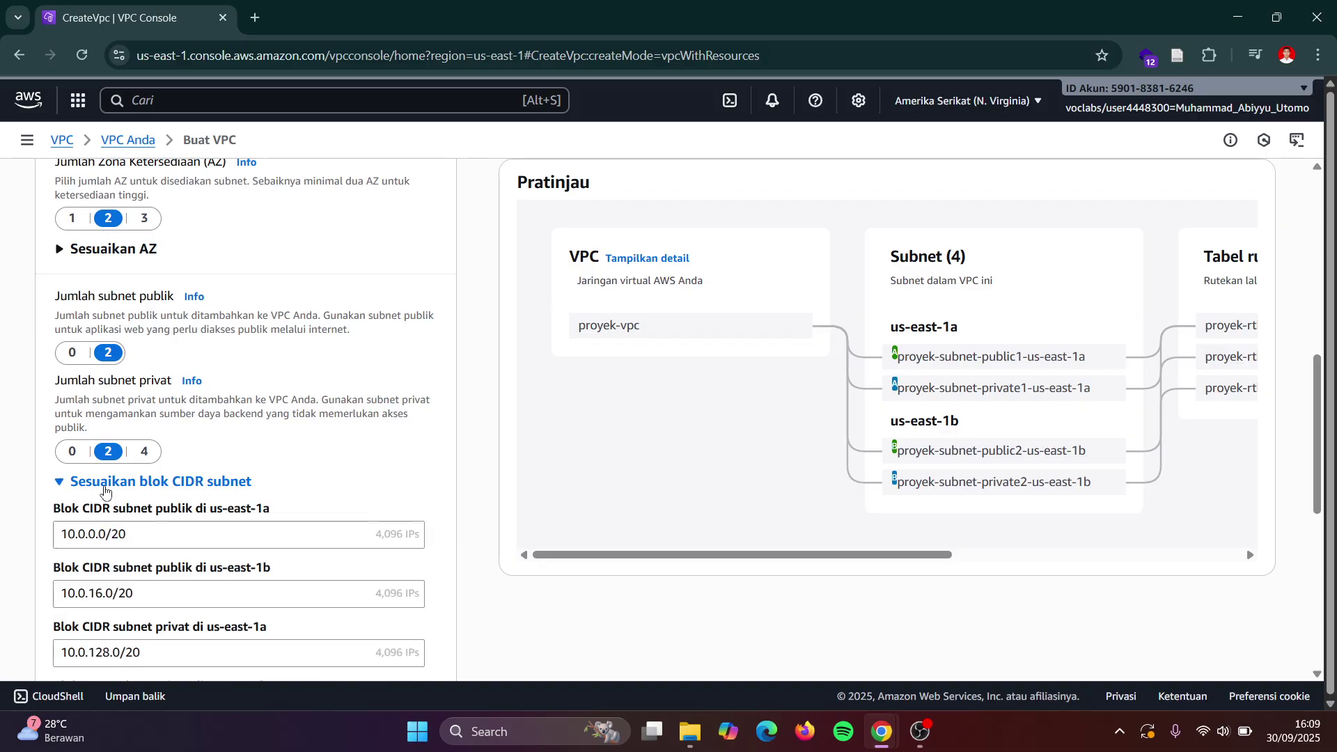
pyautogui.scroll(-3, 211, 513)
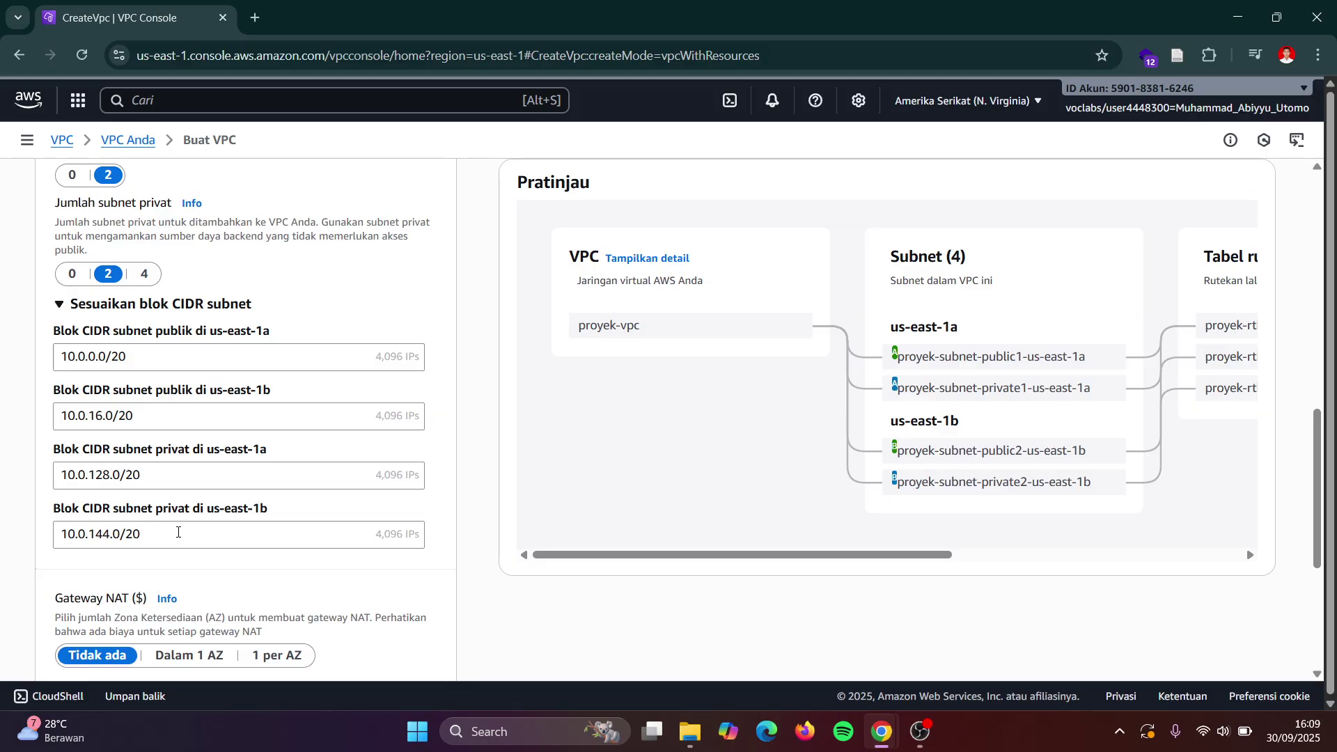
pyautogui.scroll(-2, 178, 532)
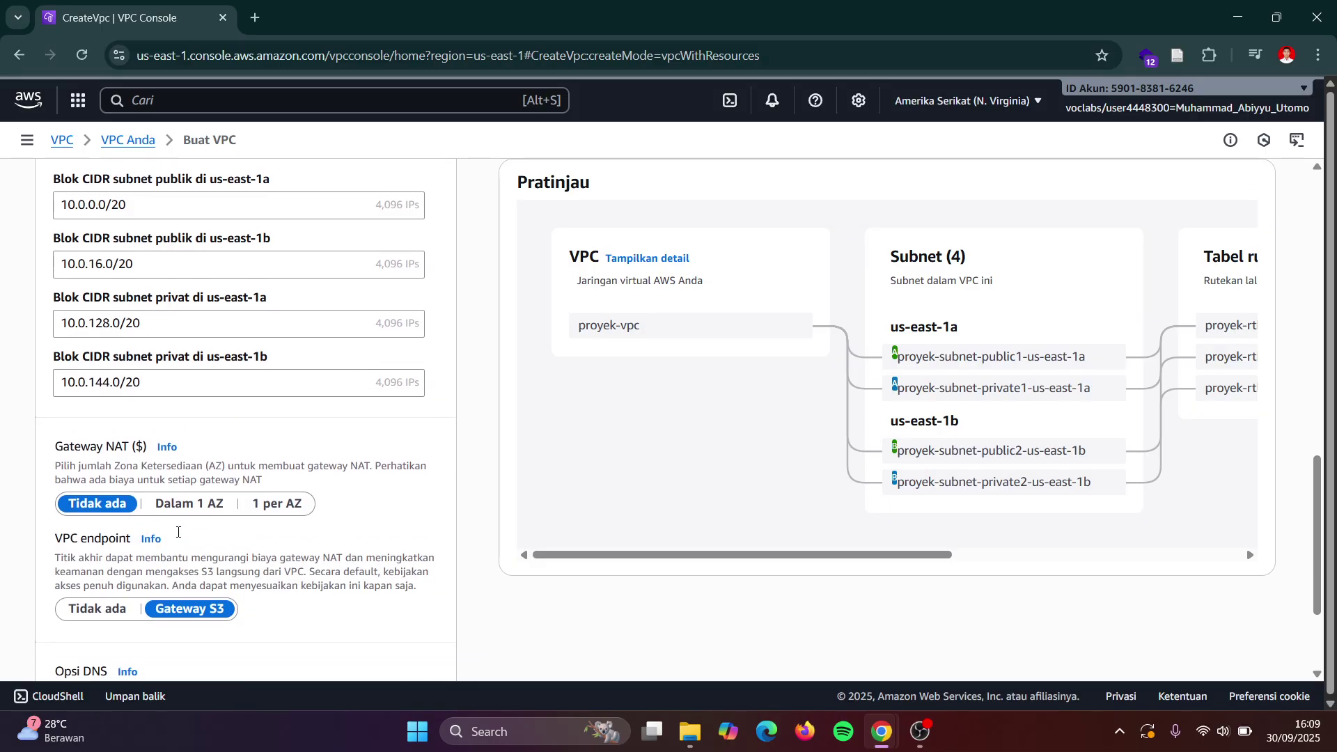
pyautogui.scroll(-2, 126, 511)
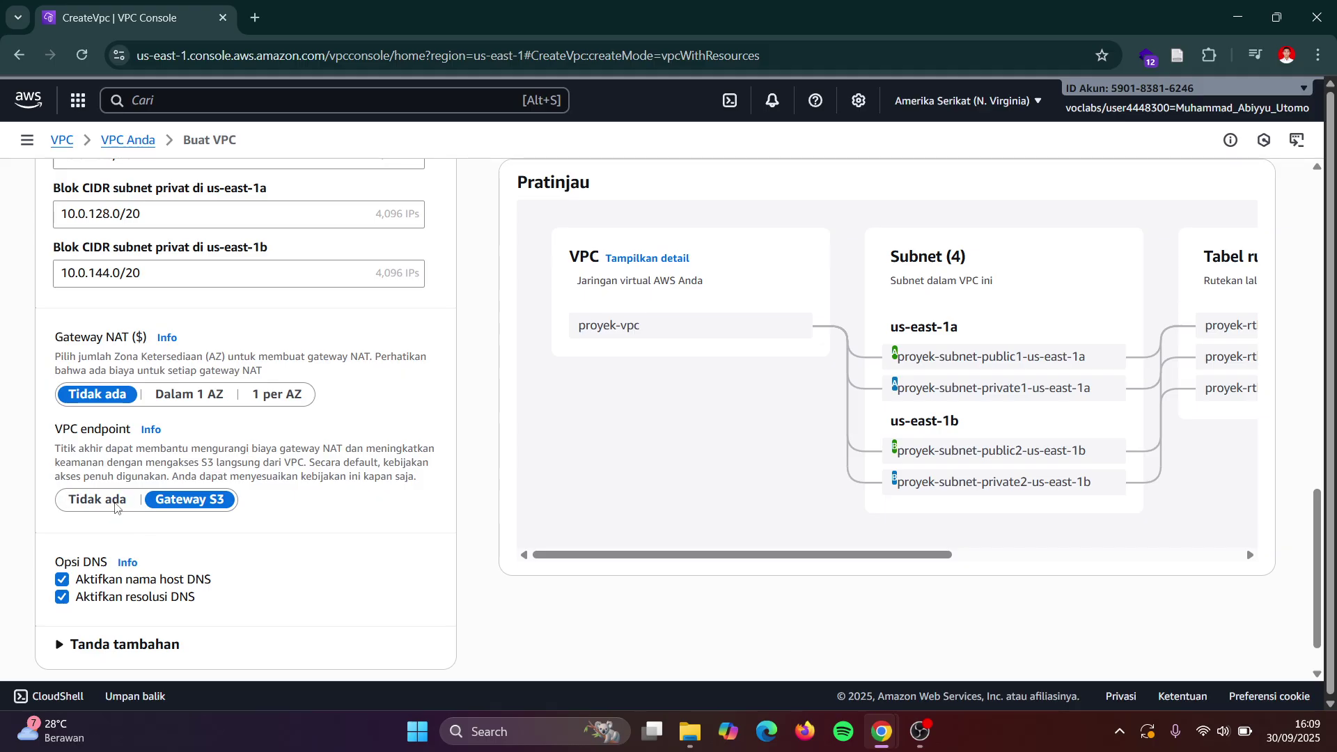
pyautogui.click(97, 499)
pyautogui.scroll(-1, 115, 507)
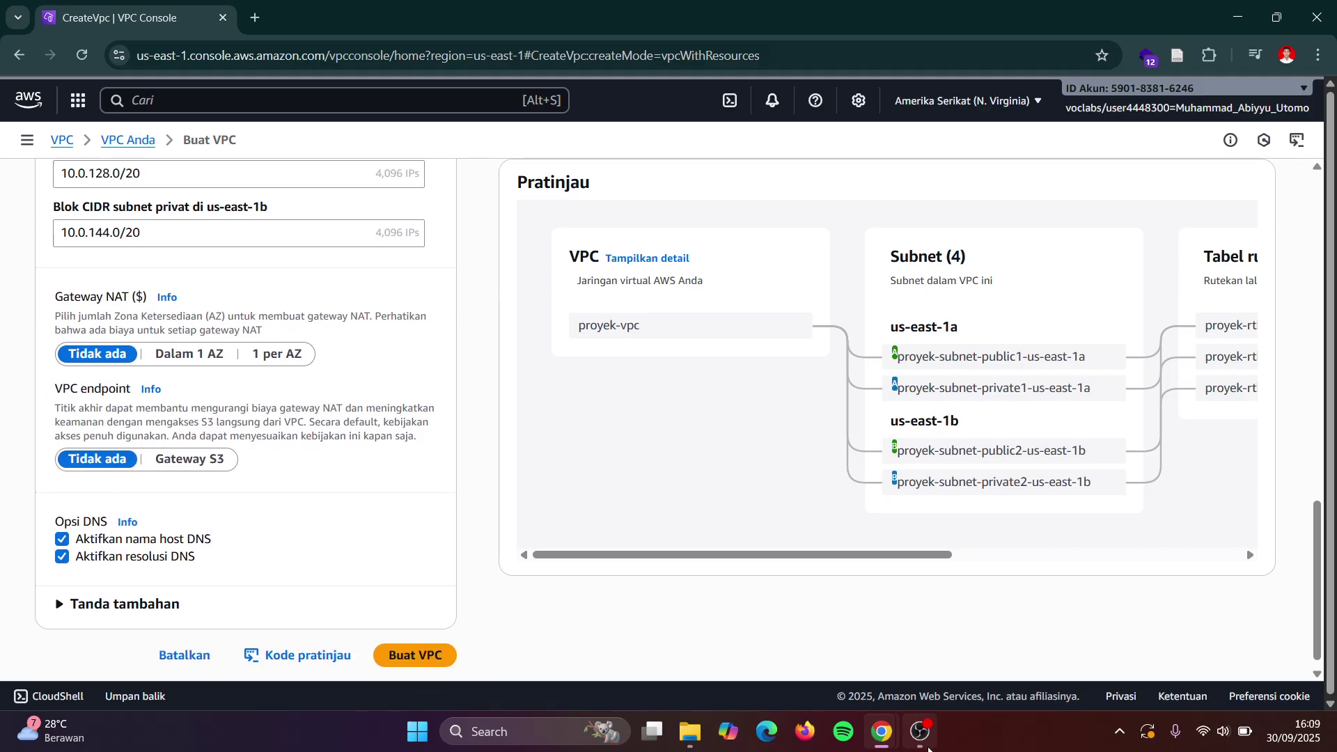
pyautogui.moveTo(921, 731)
pyautogui.click(920, 648)
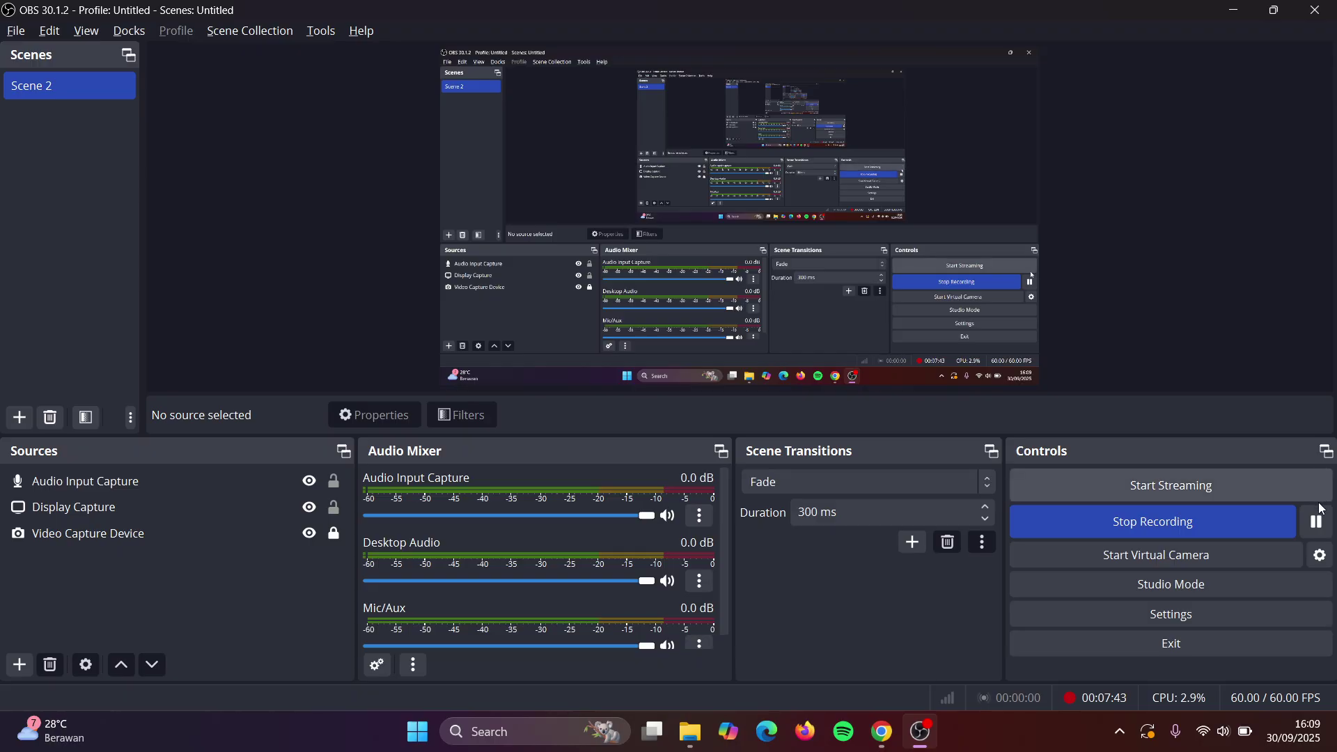
pyautogui.click(1237, 9)
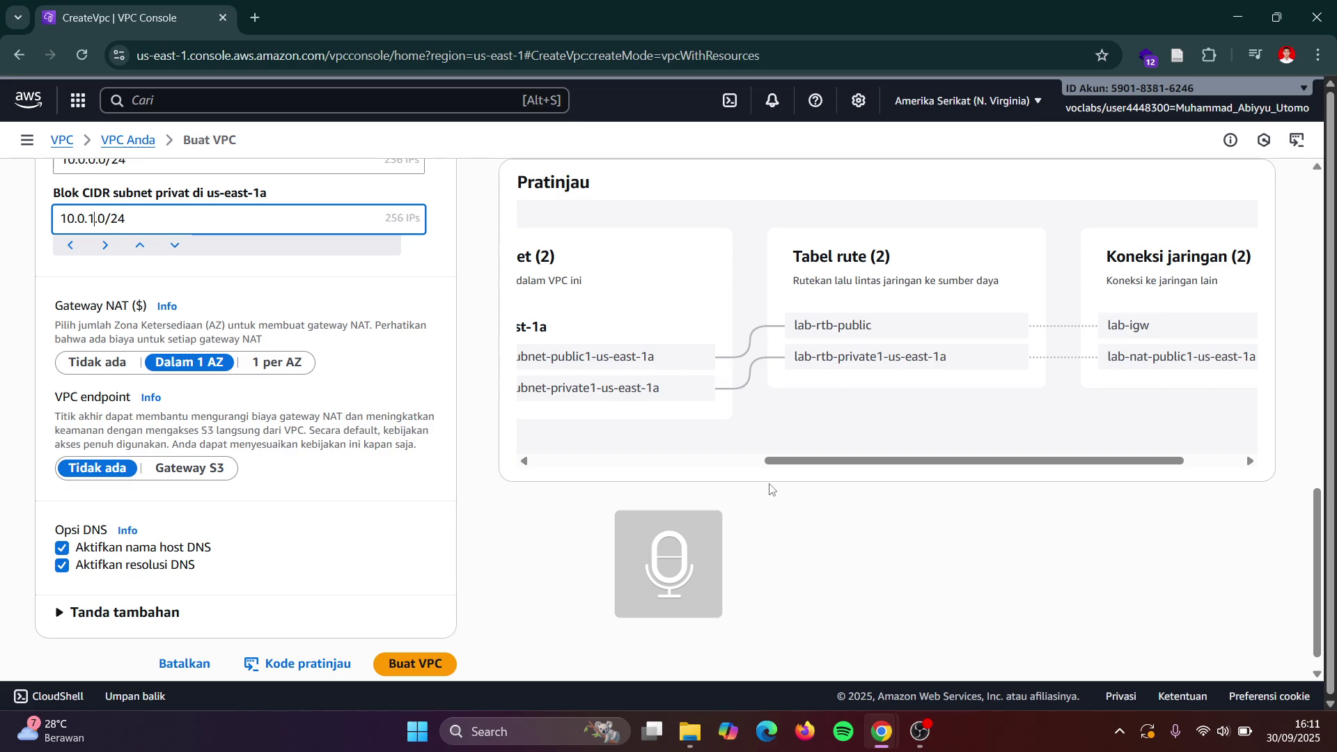
# - Check steps 7 and 8 of the Vocareum lab guide, and create the VPC from the configured form in the AWS console
pyautogui.hotkey('alt', 'Tab')
pyautogui.press('Tab')
pyautogui.scroll(-2, 771, 489)
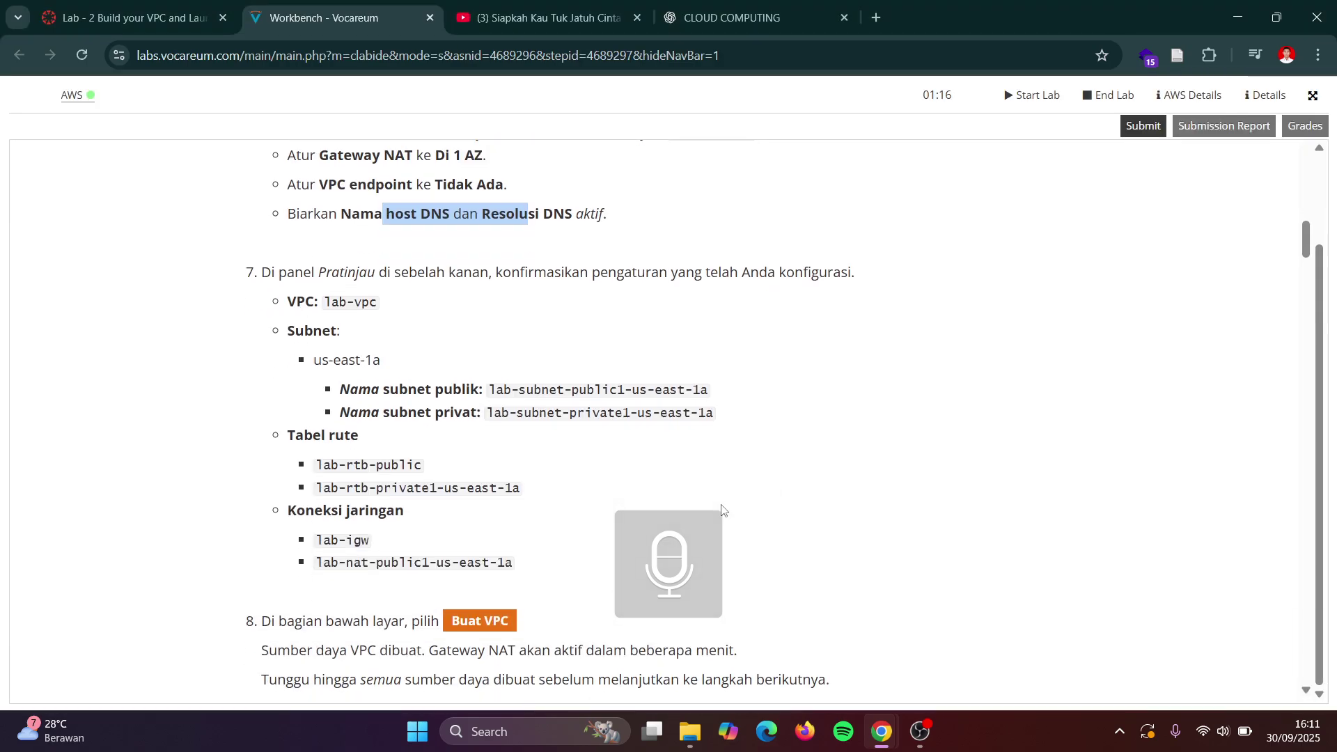
pyautogui.scroll(-3, 556, 543)
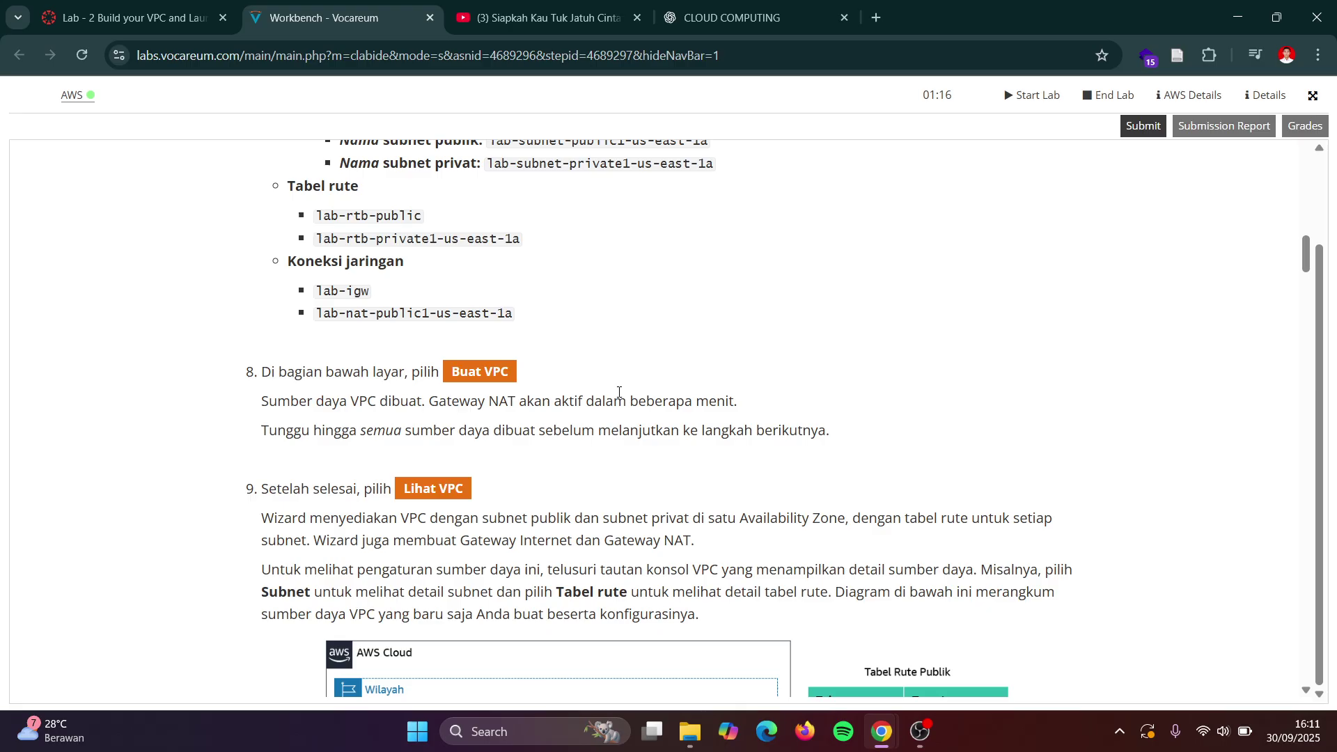
pyautogui.hotkey('alt', 'Tab')
pyautogui.click(449, 667)
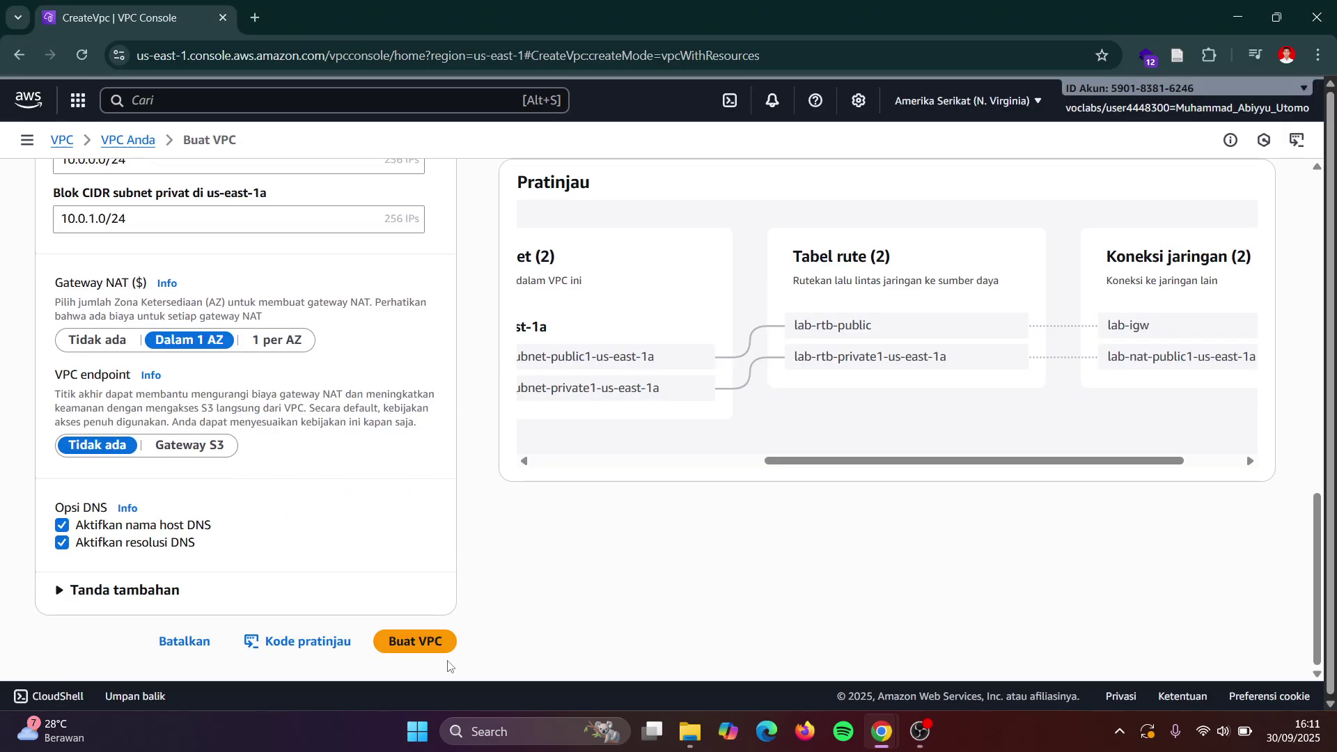
pyautogui.scroll(10, 392, 495)
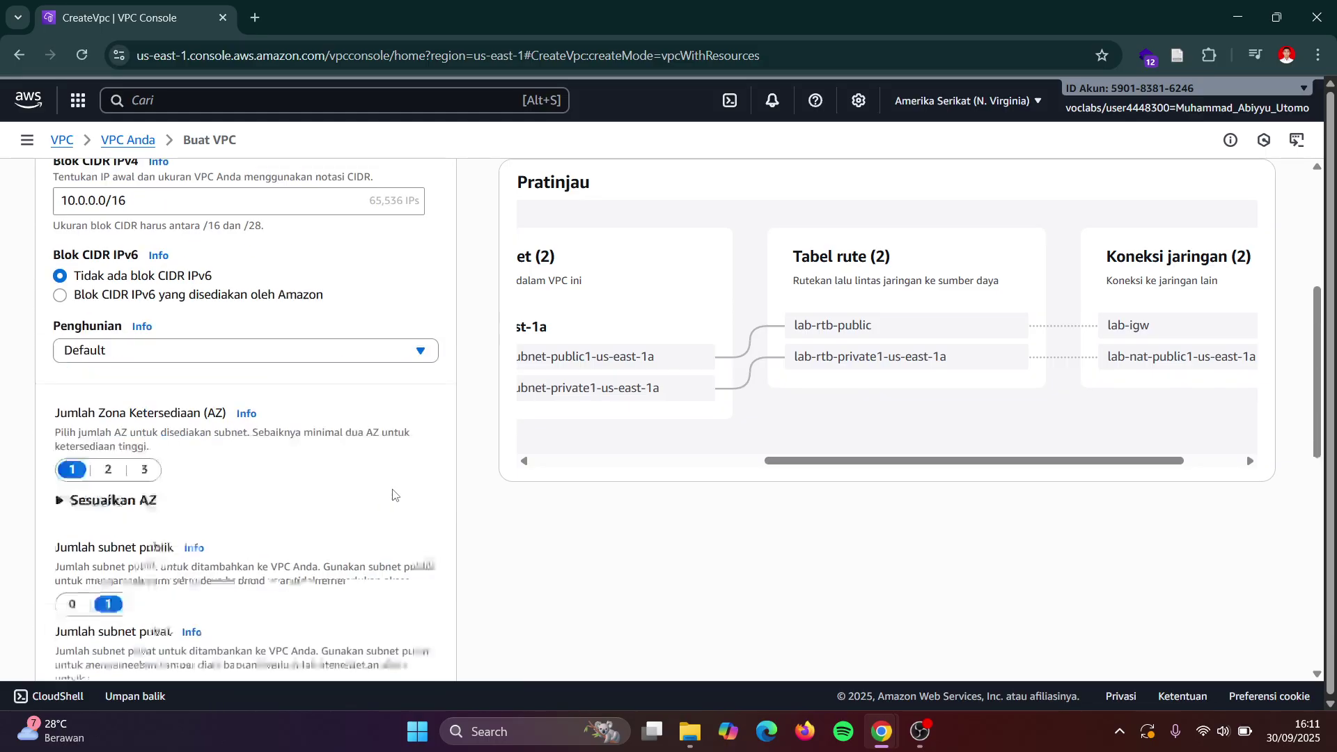
pyautogui.scroll(-10, 392, 495)
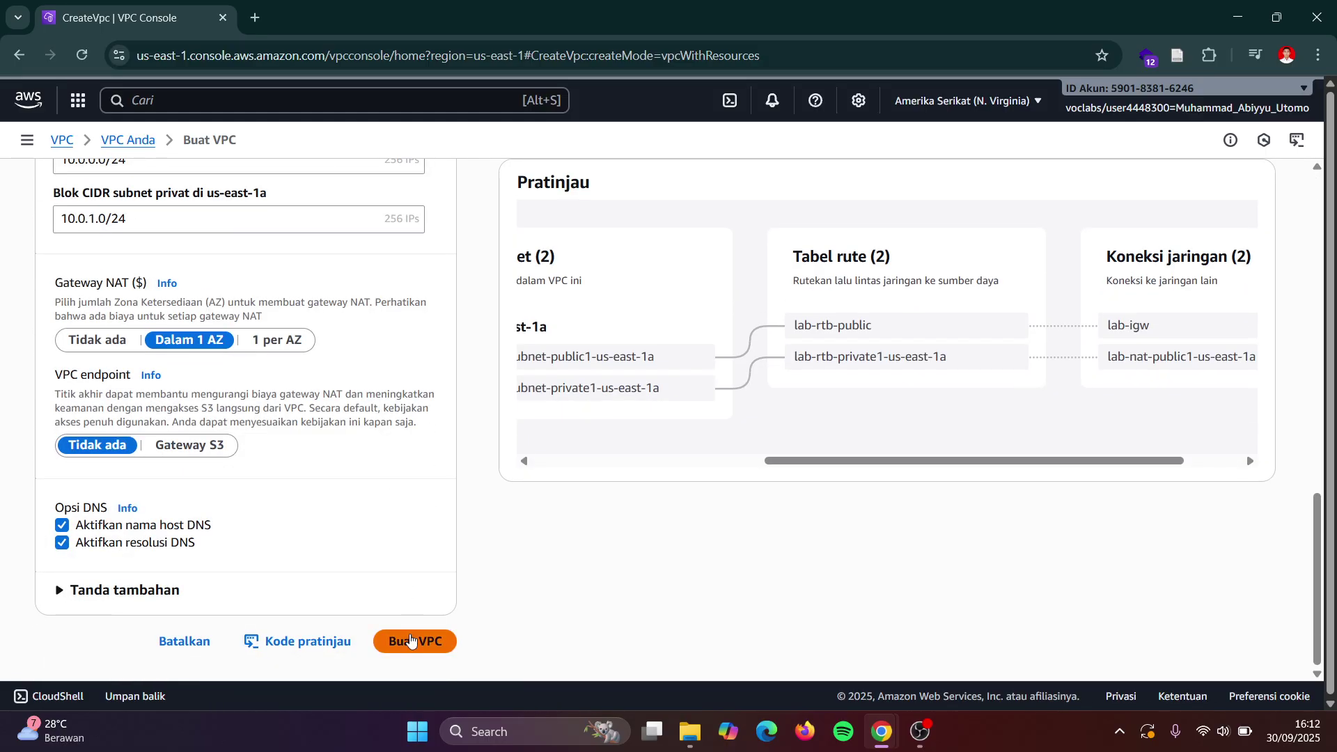
pyautogui.click(411, 640)
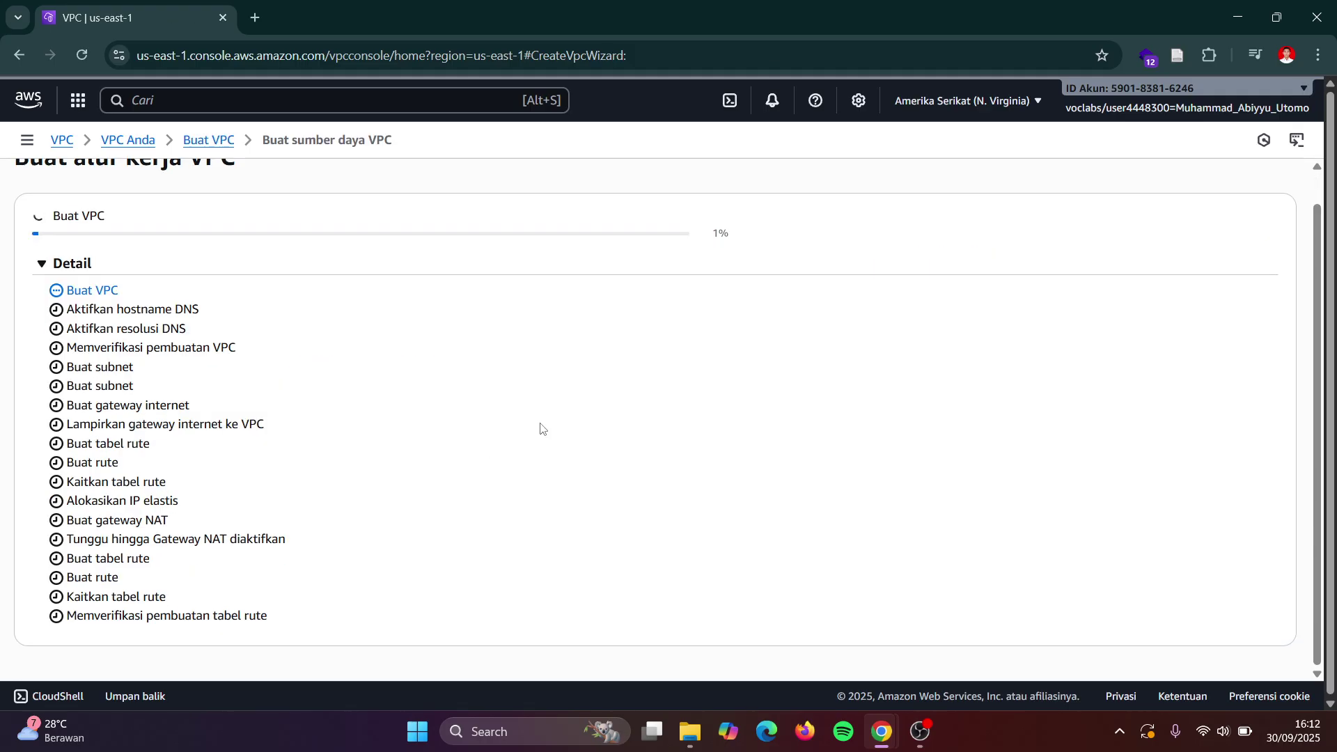
# - Read step 9 of the Vocareum lab guide with its network diagram, route tables and gateway explanations, and check the VPC creation progress
pyautogui.hotkey('alt', 'Tab')
pyautogui.scroll(-3, 626, 456)
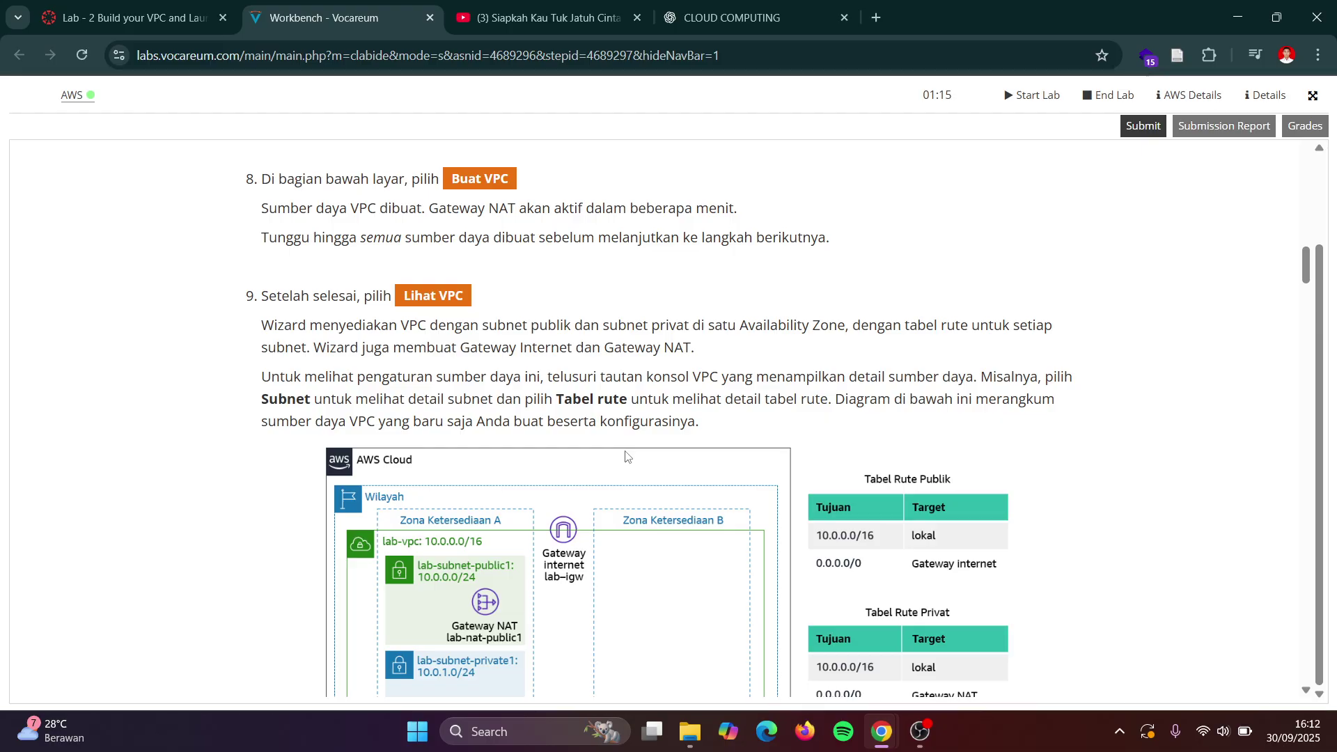
pyautogui.scroll(-1, 641, 439)
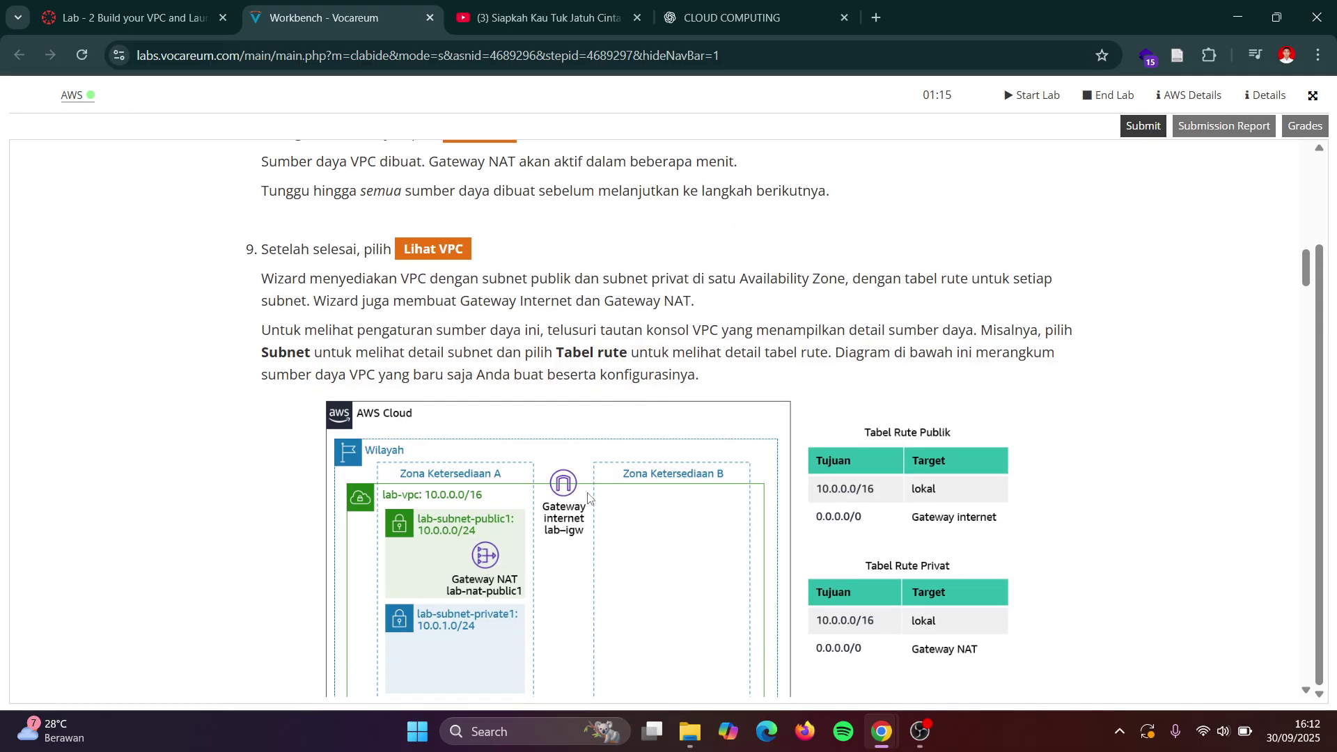
pyautogui.scroll(-2, 665, 370)
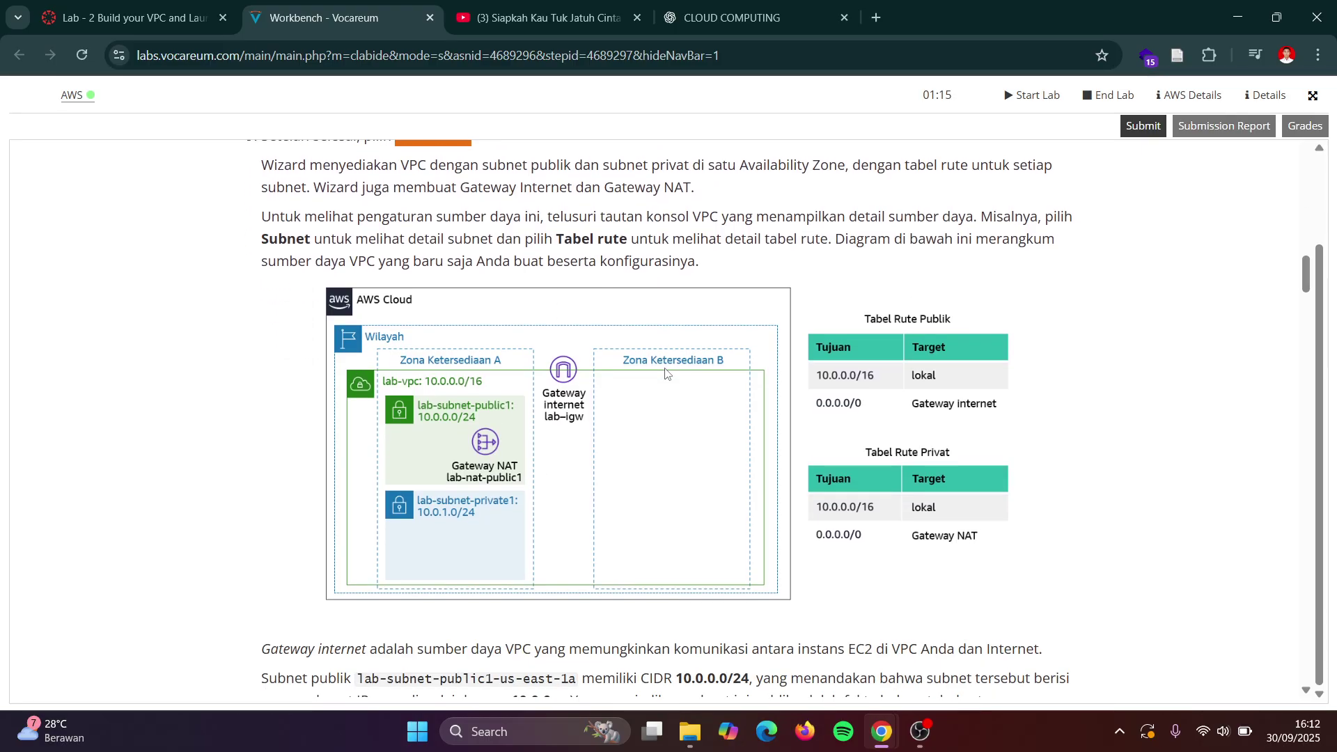
pyautogui.scroll(-3, 665, 372)
pyautogui.scroll(-2, 665, 372)
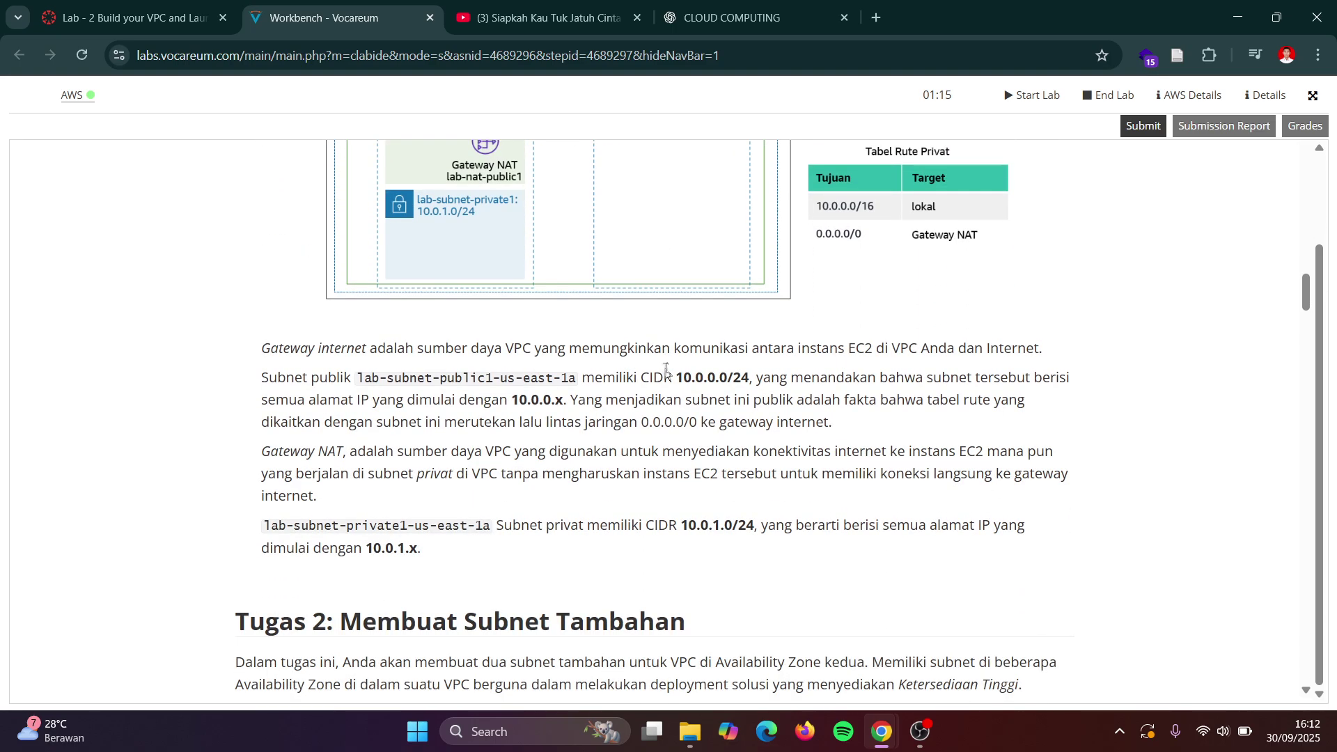
pyautogui.scroll(-3, 665, 370)
pyautogui.scroll(3, 665, 369)
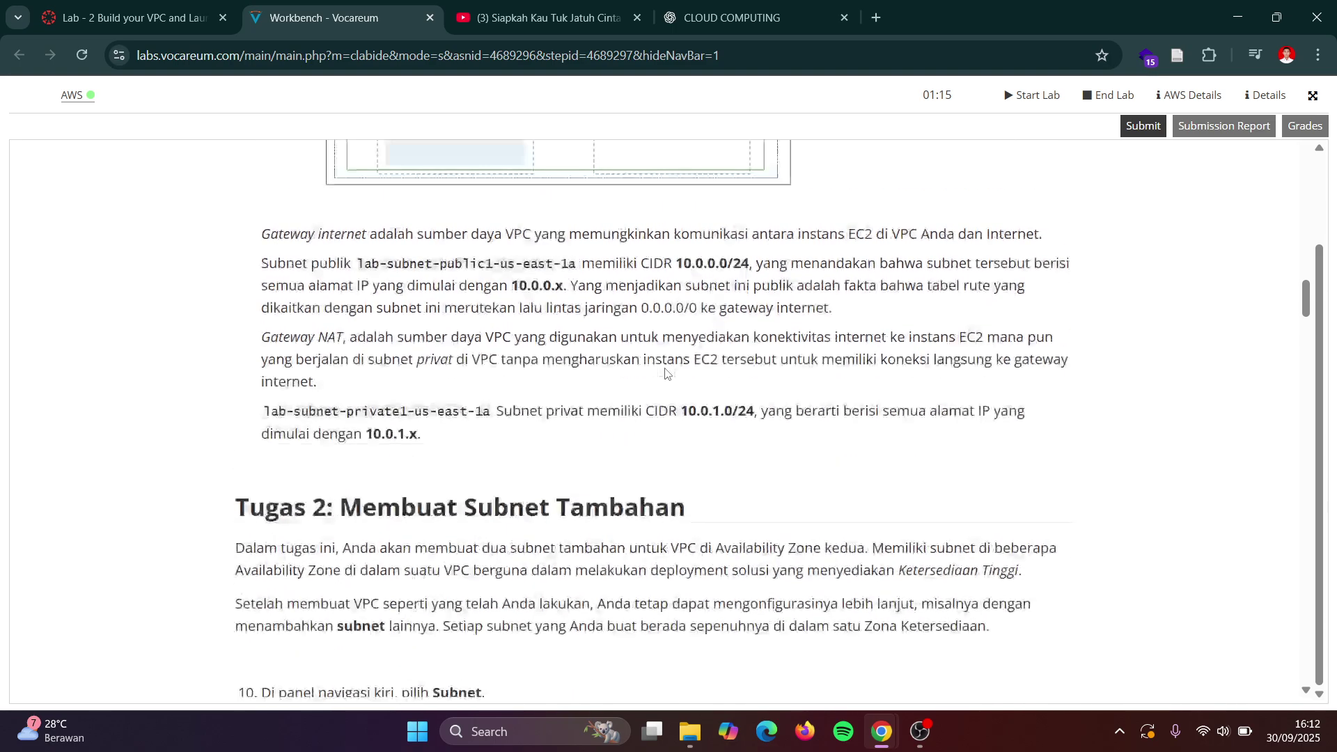
pyautogui.hotkey('alt', 'Tab')
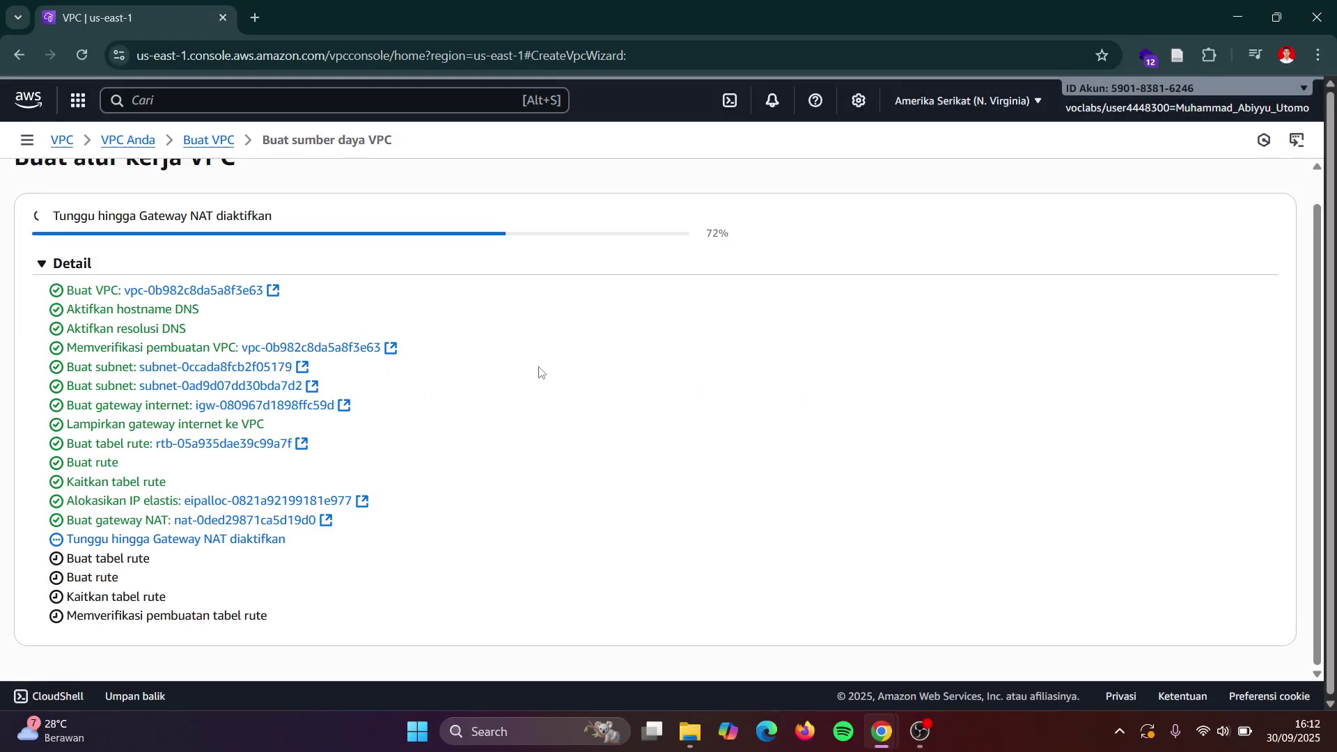
# - Review the lab guide from step 7 to the subnet instructions of Tugas 2, and return to the VPC creation workflow
pyautogui.hotkey('alt', 'Tab')
pyautogui.scroll(5, 540, 370)
pyautogui.scroll(5, 580, 388)
pyautogui.scroll(-12, 582, 389)
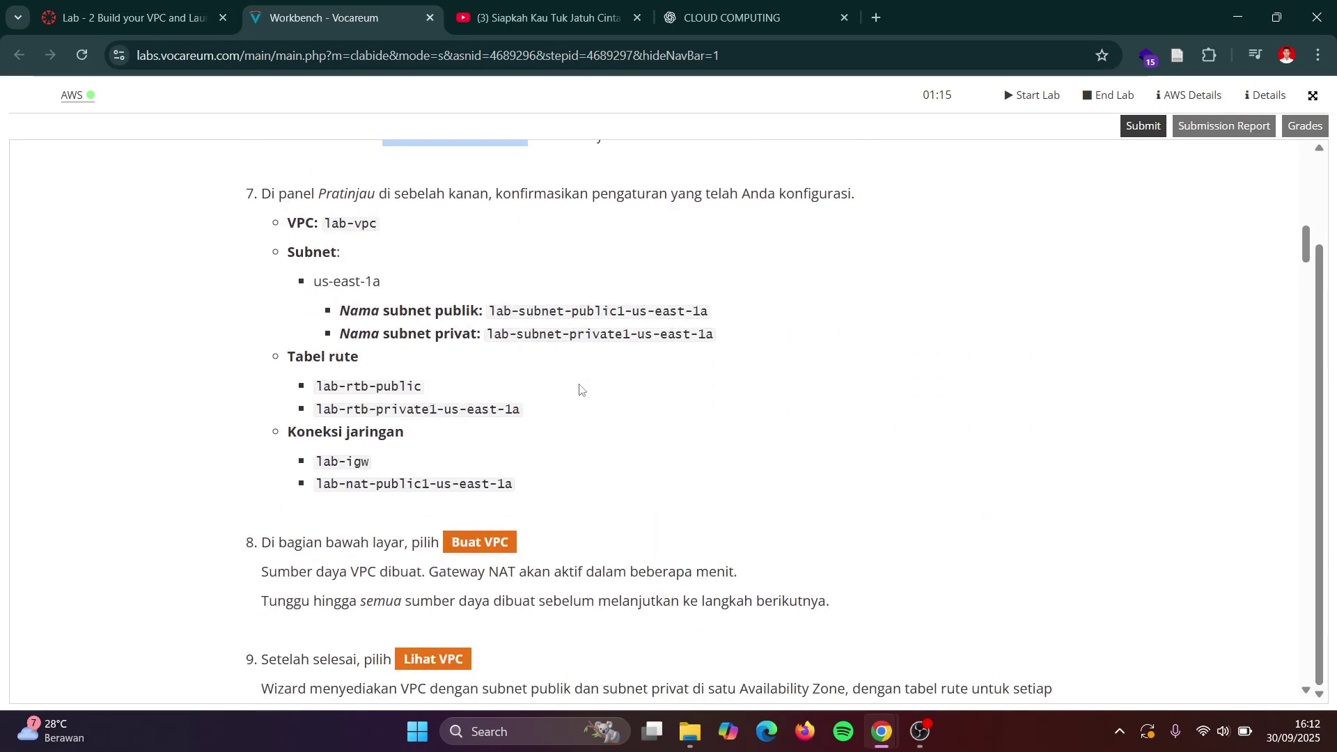
pyautogui.scroll(-3, 580, 389)
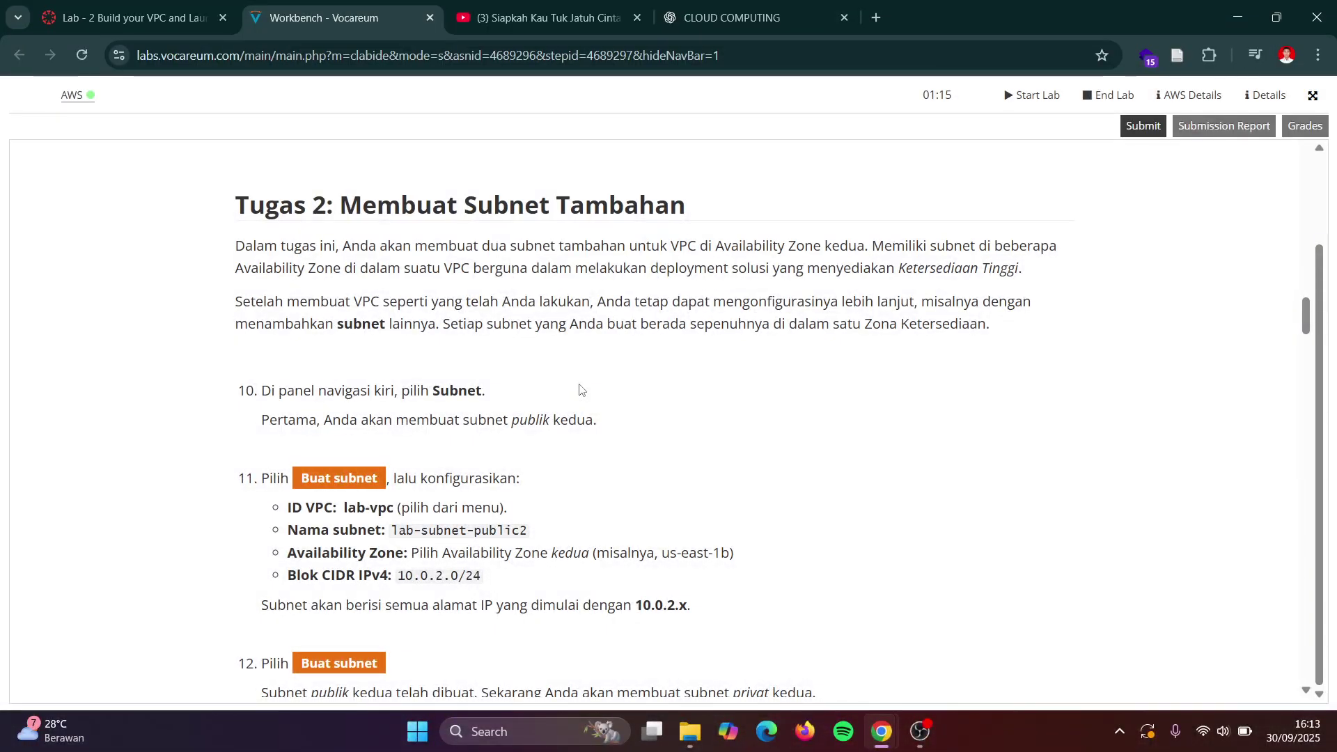
pyautogui.hotkey('alt', 'Tab')
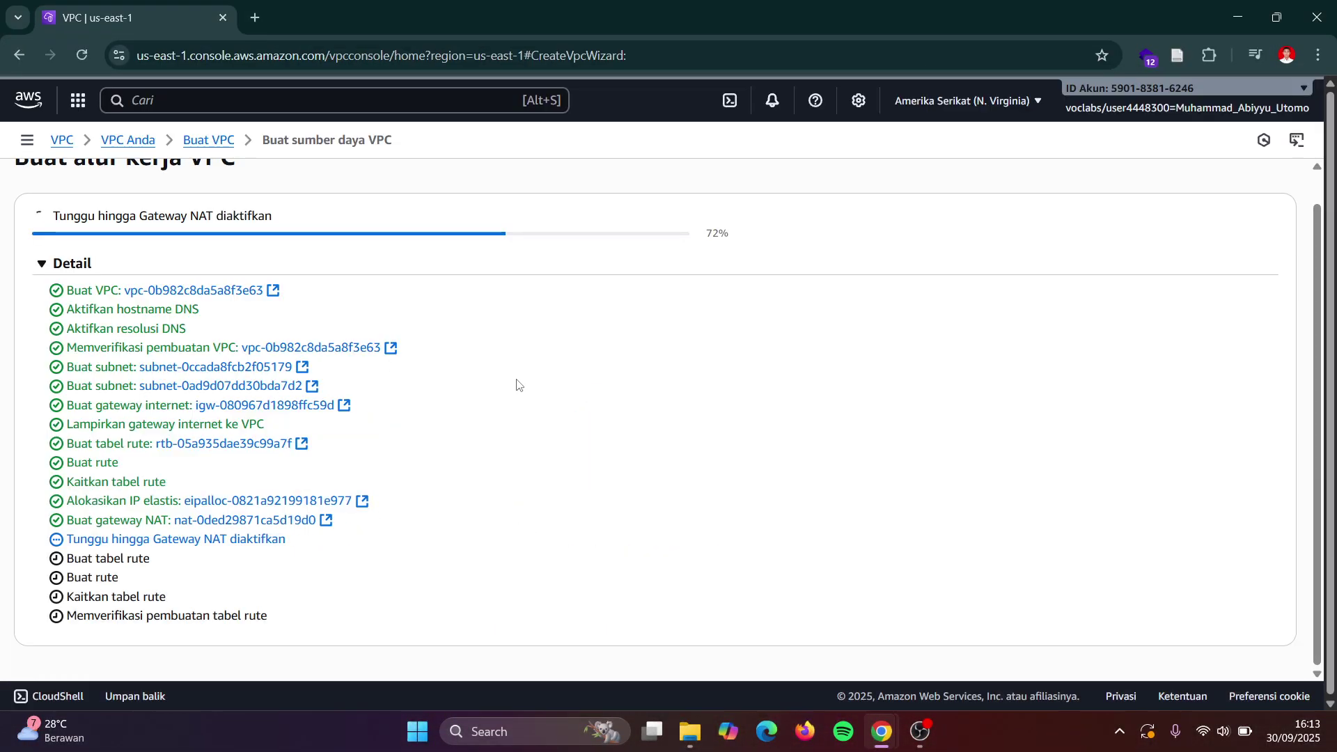
pyautogui.click(920, 731)
pyautogui.click(1316, 522)
pyautogui.click(1316, 522)
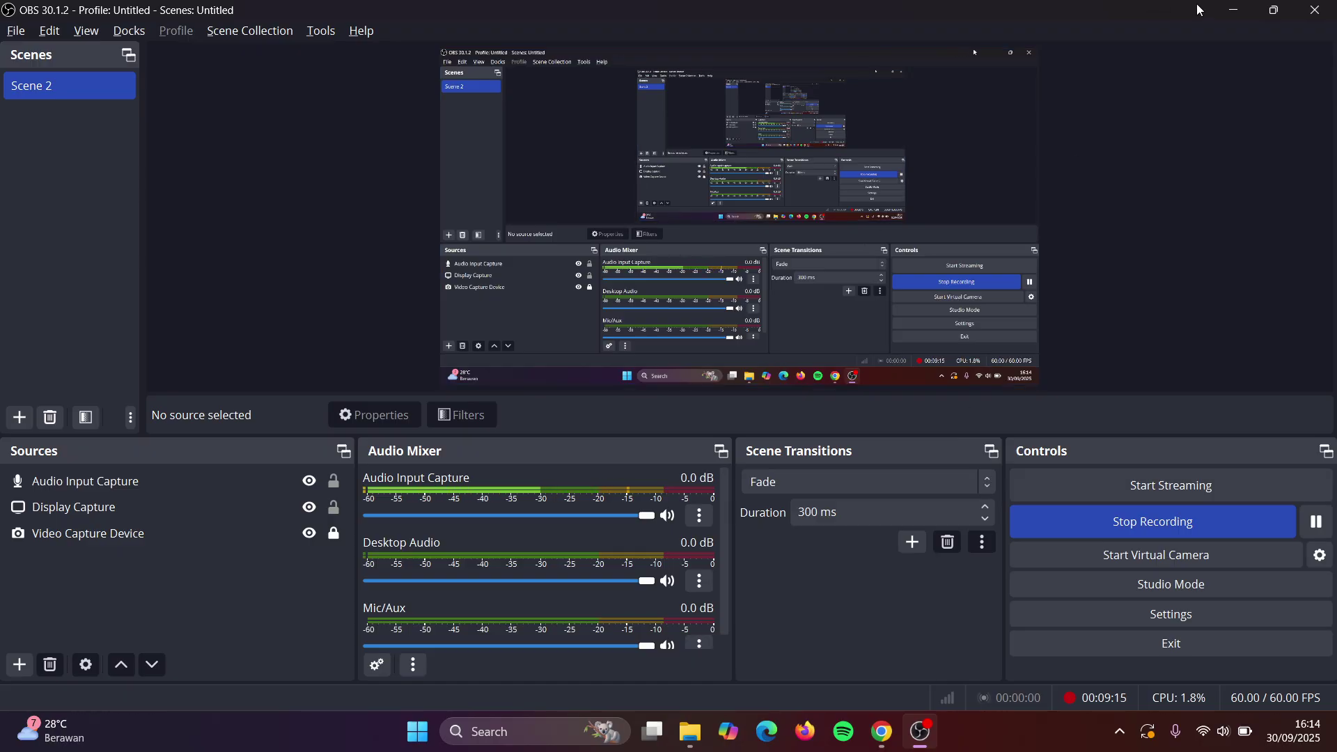
pyautogui.click(1228, 11)
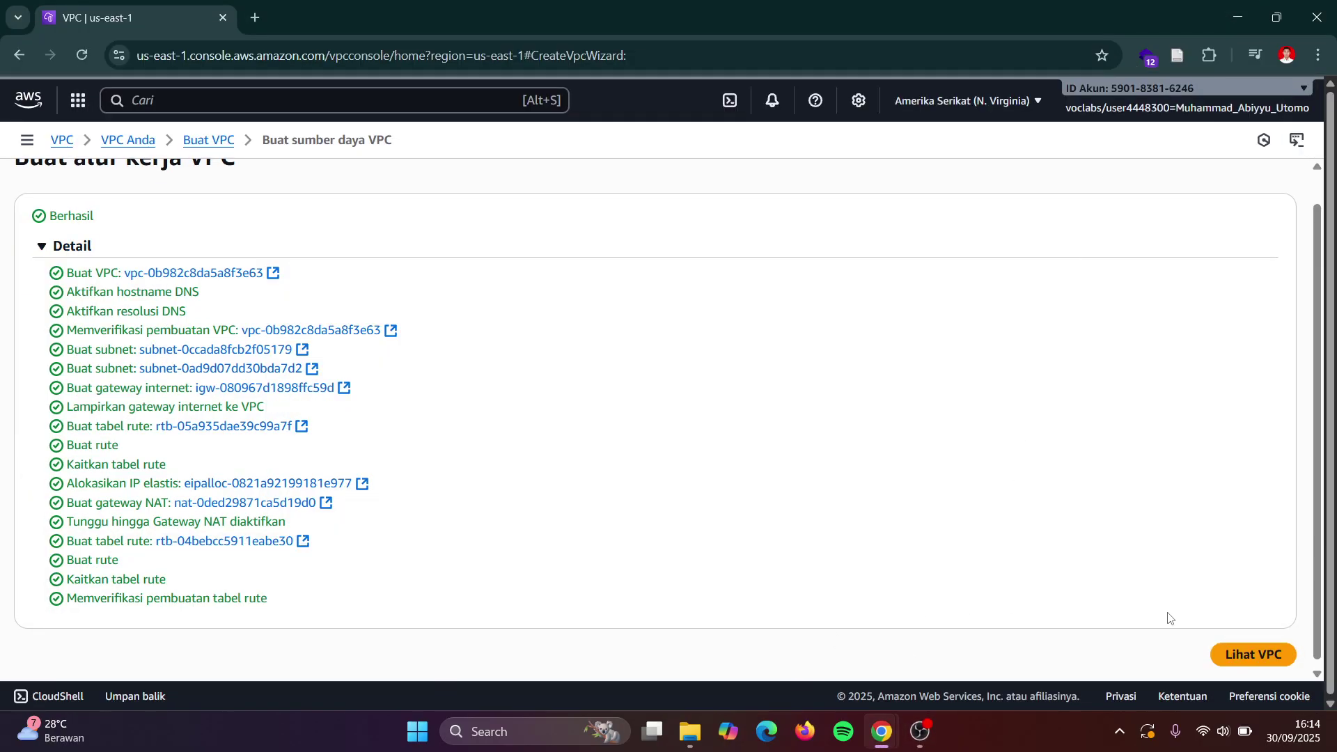
# - Open the details page of the newly created VPC and examine its resource map
pyautogui.click(1227, 654)
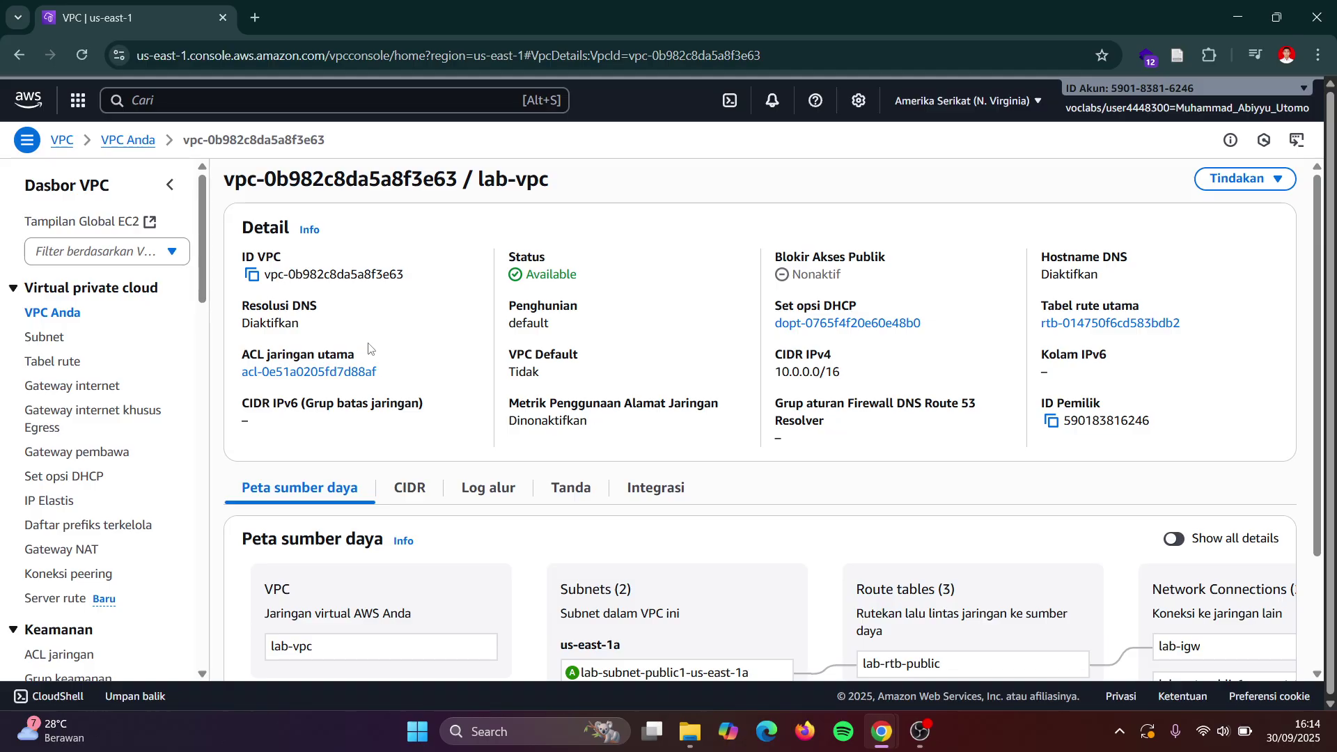
pyautogui.scroll(-2, 542, 413)
pyautogui.scroll(1, 542, 418)
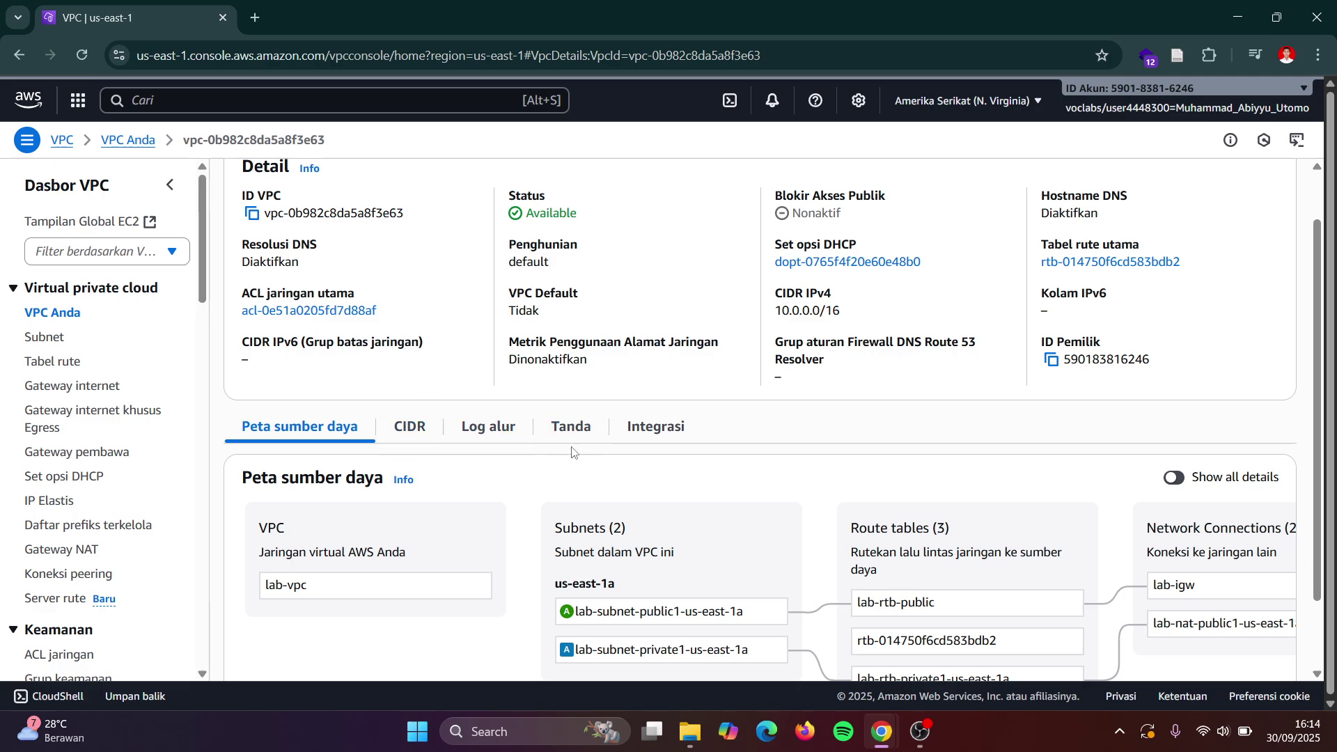
# - Switch to the Vocareum lab guide and read the Tugas 2 introduction and subnet instructions in steps 10 to 13
pyautogui.hotkey('alt', 'Tab')
pyautogui.hotkey('alt', 'Tab')
pyautogui.press('Tab')
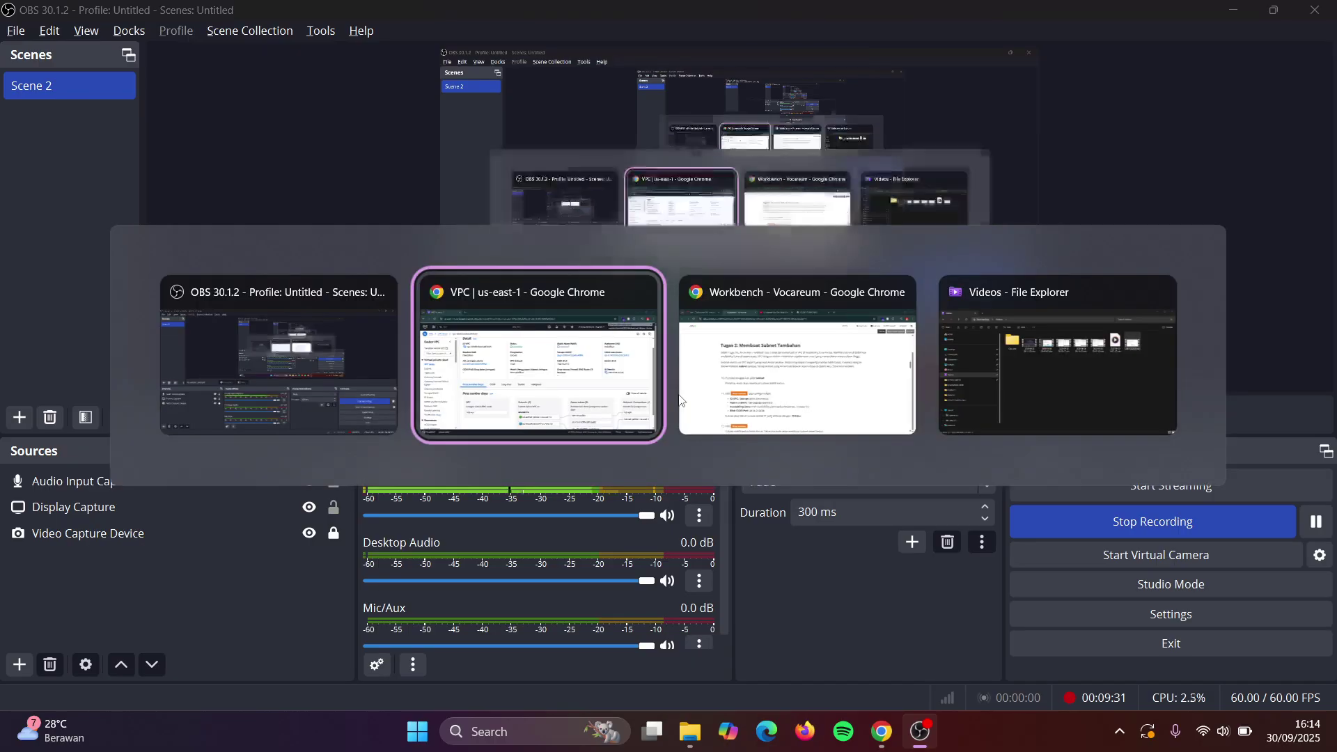
pyautogui.scroll(-2, 682, 399)
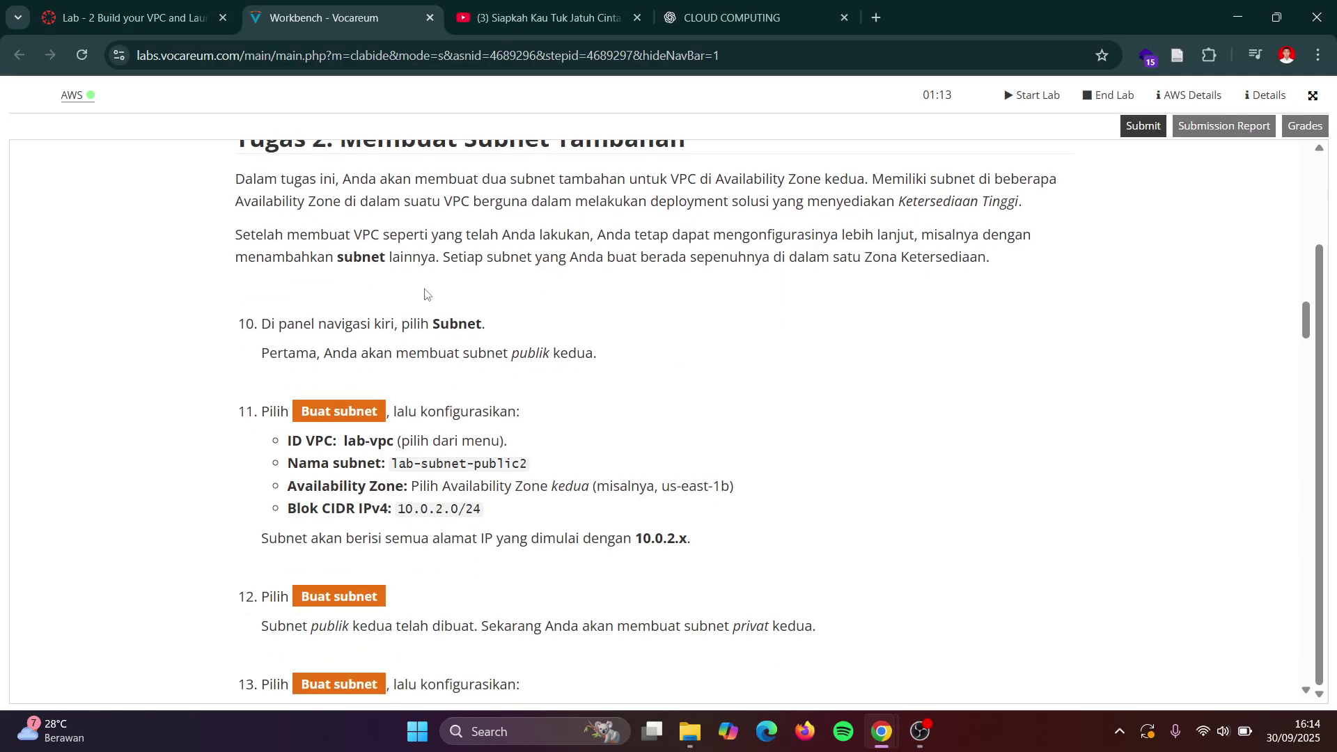
pyautogui.scroll(1, 433, 376)
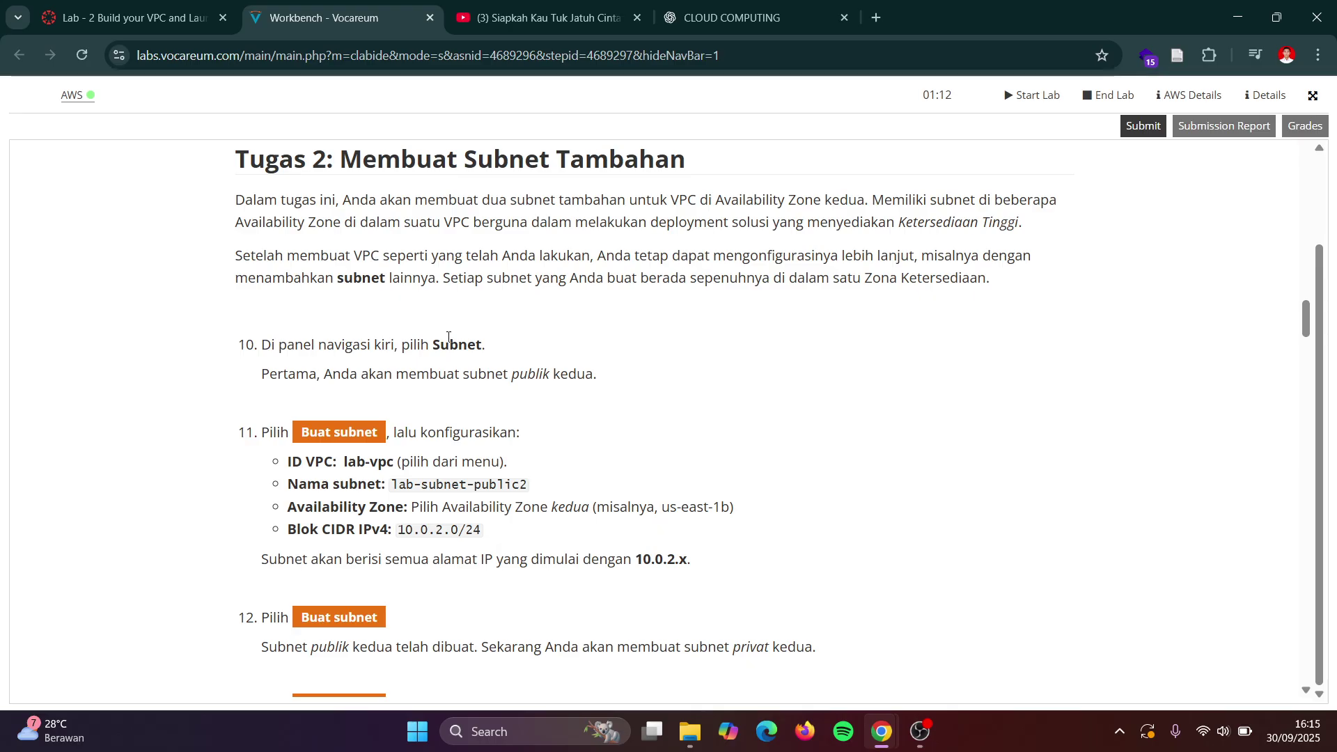
pyautogui.scroll(-1, 448, 338)
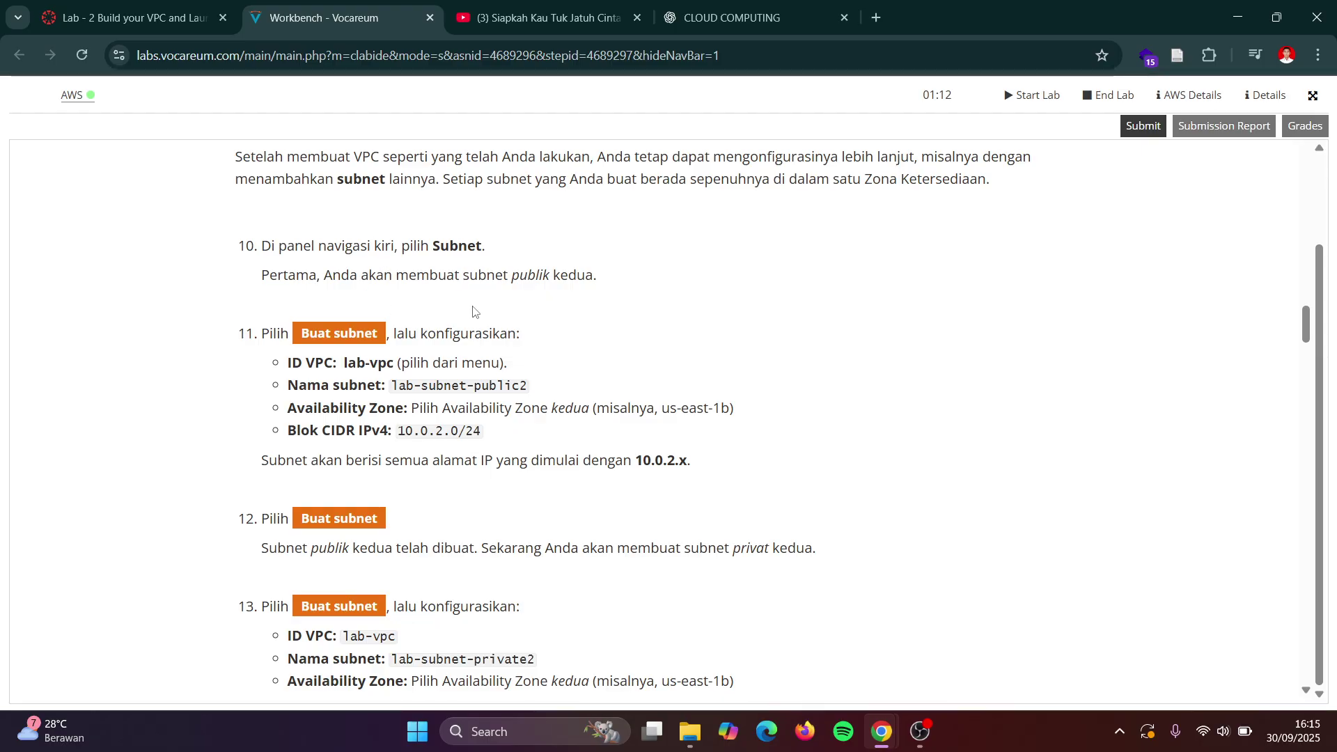
# - Return to the AWS console and open the list of subnets in the VPC dashboard
pyautogui.hotkey('alt', 'Tab')
pyautogui.hotkey('alt', 'Tab')
pyautogui.hotkey('alt', 'Tab')
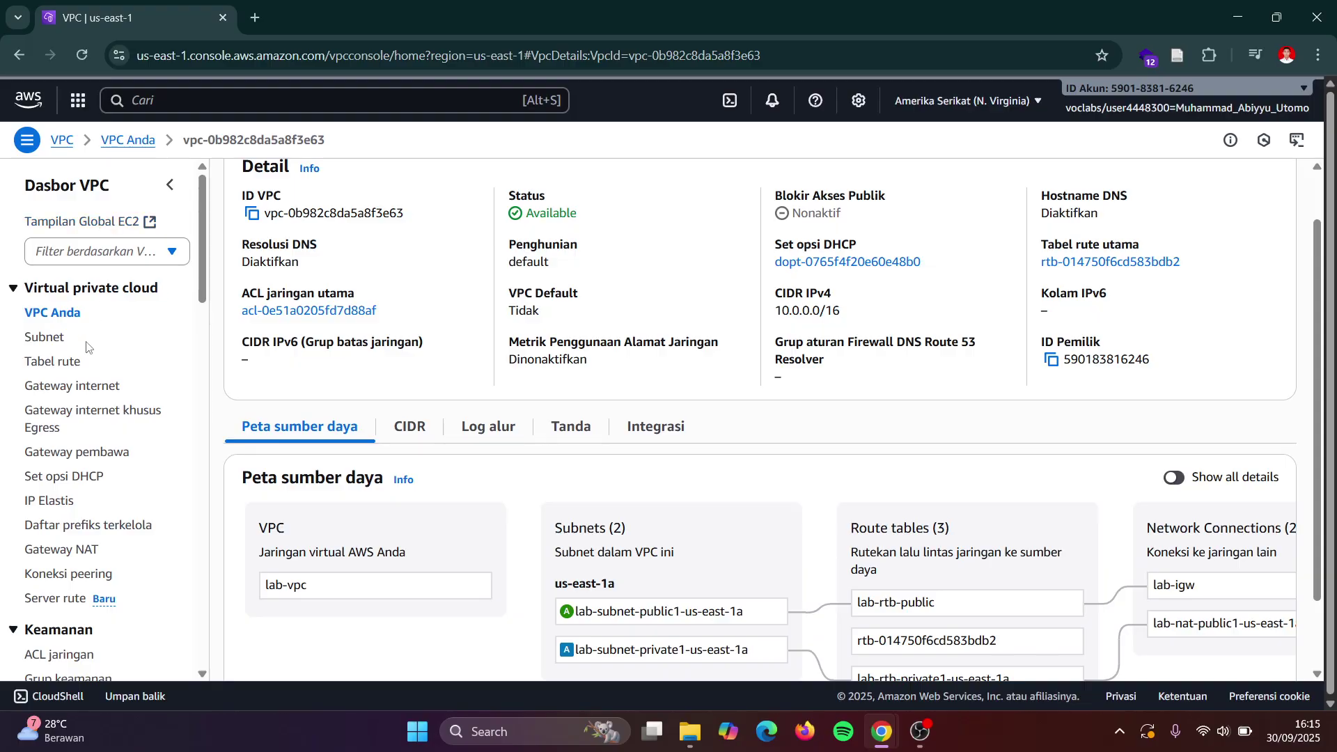
pyautogui.click(37, 345)
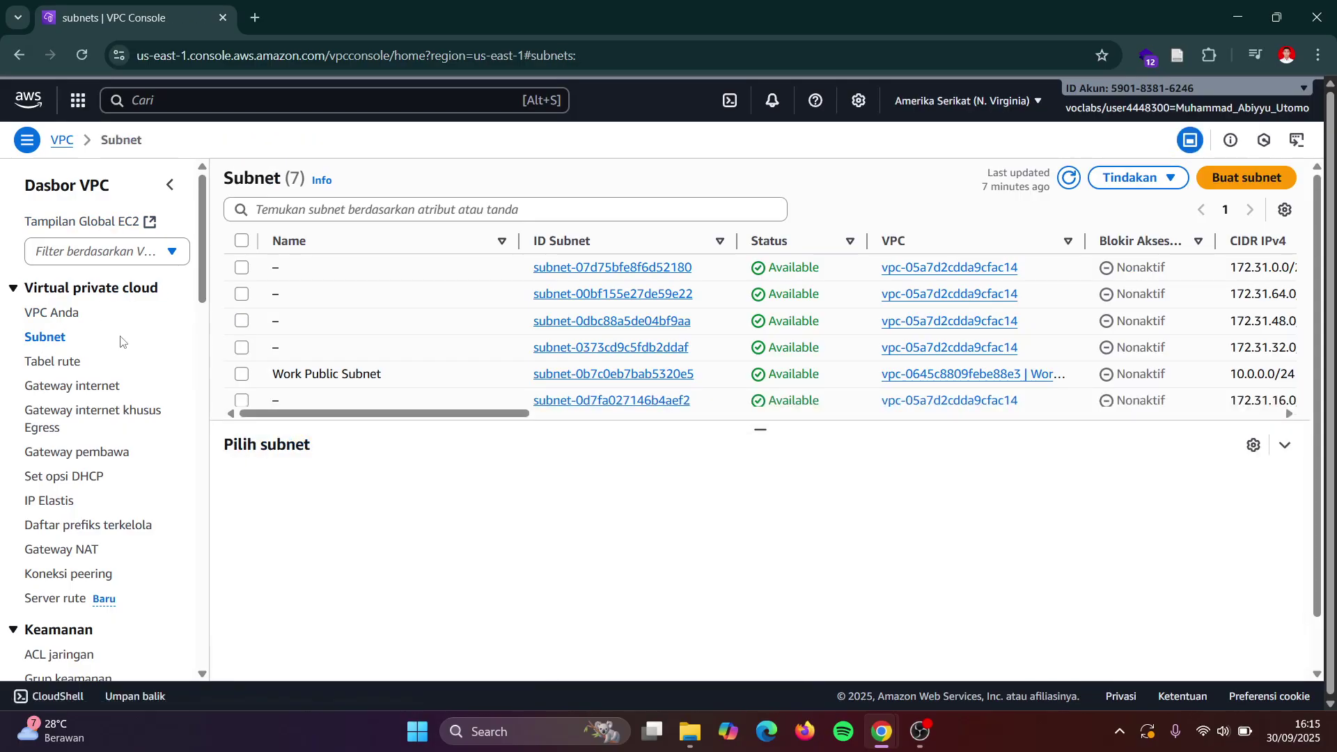
# - Check step 11 of the Vocareum lab guide and open the subnet creation form in the AWS console
pyautogui.hotkey('alt', 'Tab')
pyautogui.hotkey('alt', 'Tab')
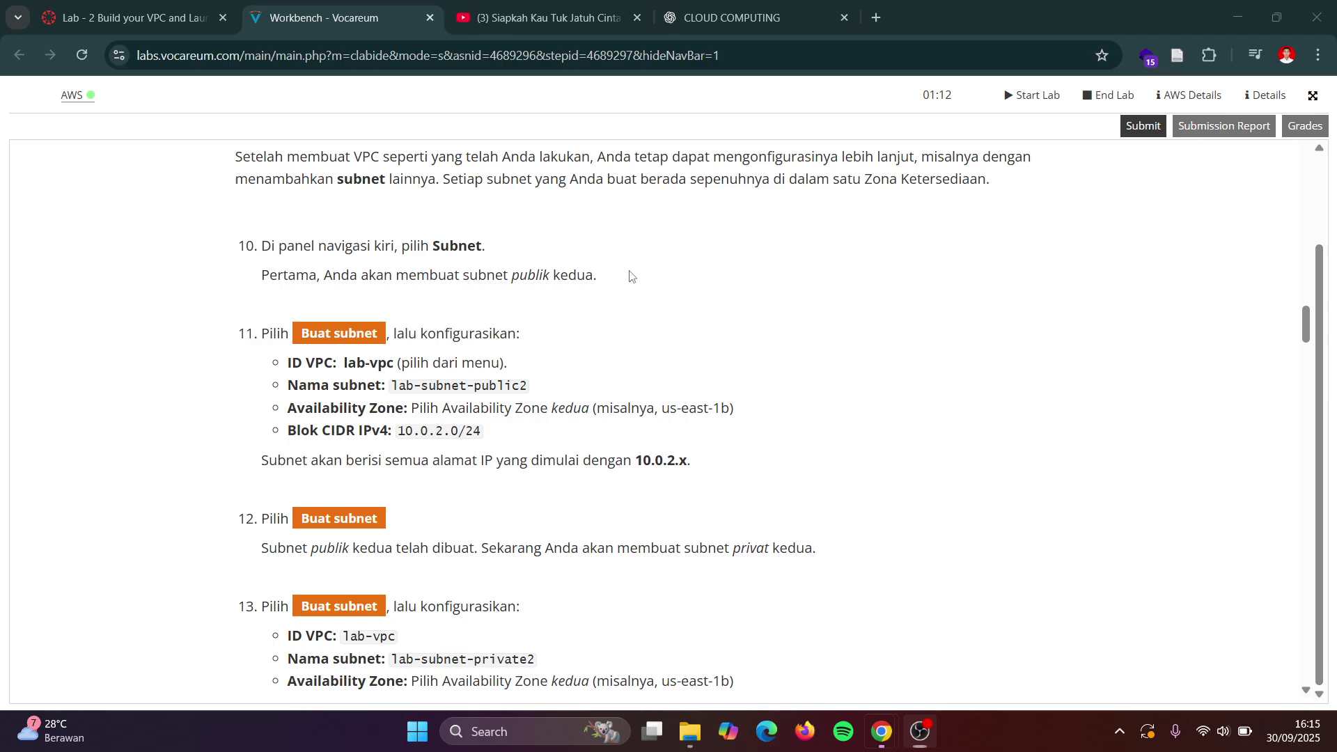
pyautogui.scroll(-2, 630, 275)
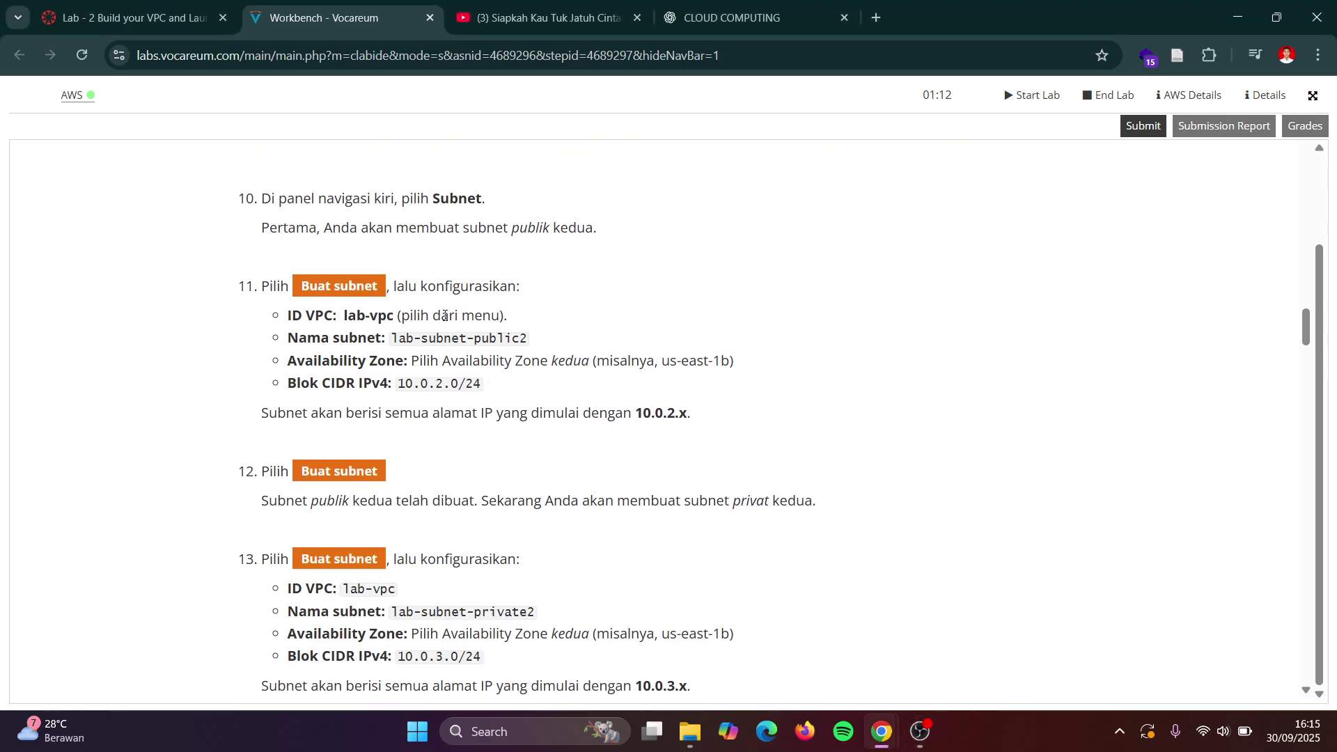
pyautogui.hotkey('alt', 'Tab')
pyautogui.hotkey('alt', 'Tab')
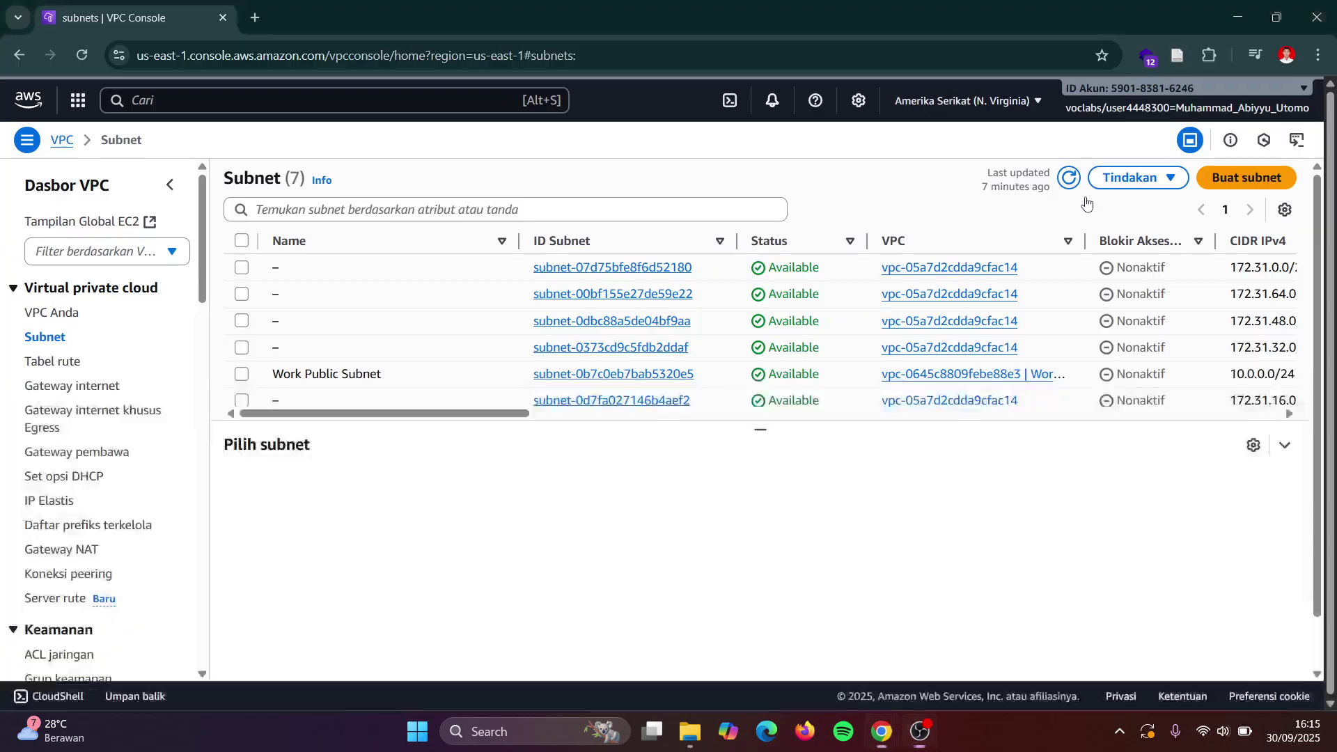
pyautogui.click(1199, 178)
# - Review the step 11 settings in the lab guide and select lab-vpc as the VPC for the new subnet
pyautogui.hotkey('alt', 'Tab')
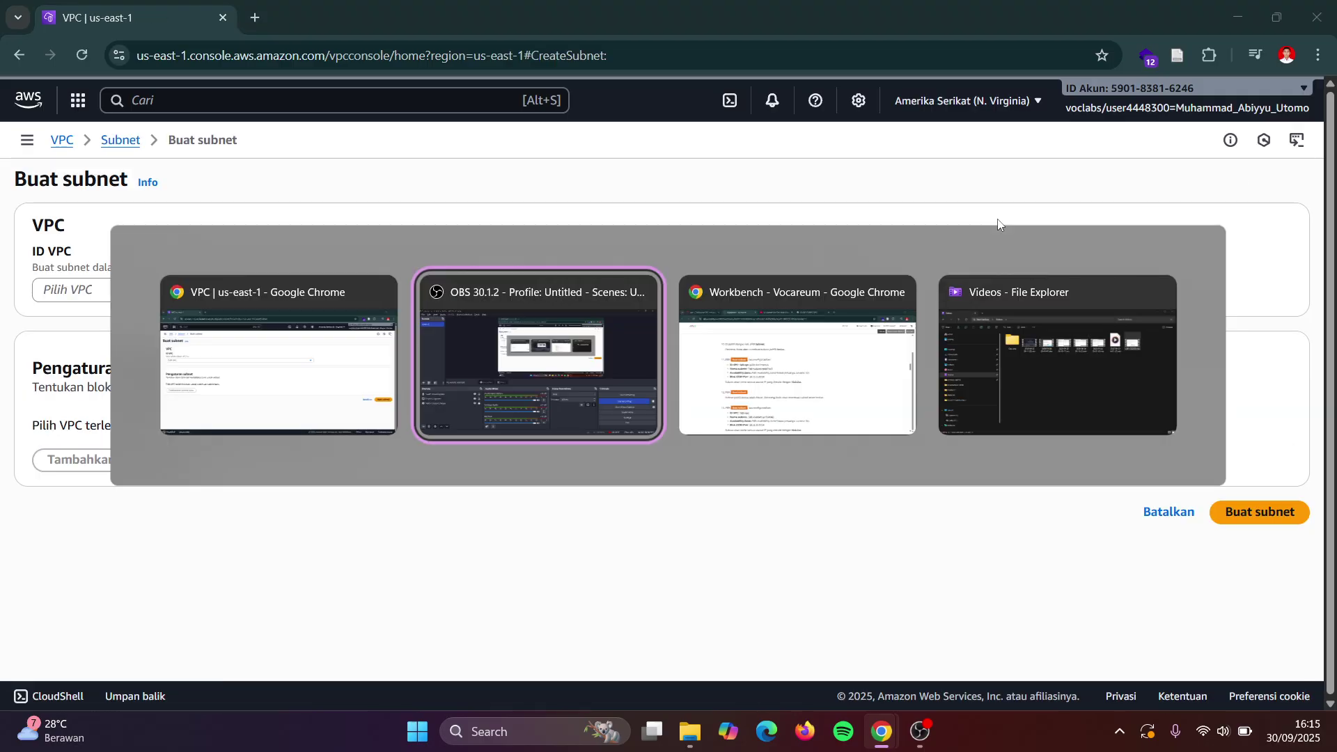
pyautogui.hotkey('alt', 'Tab')
pyautogui.scroll(3, 604, 391)
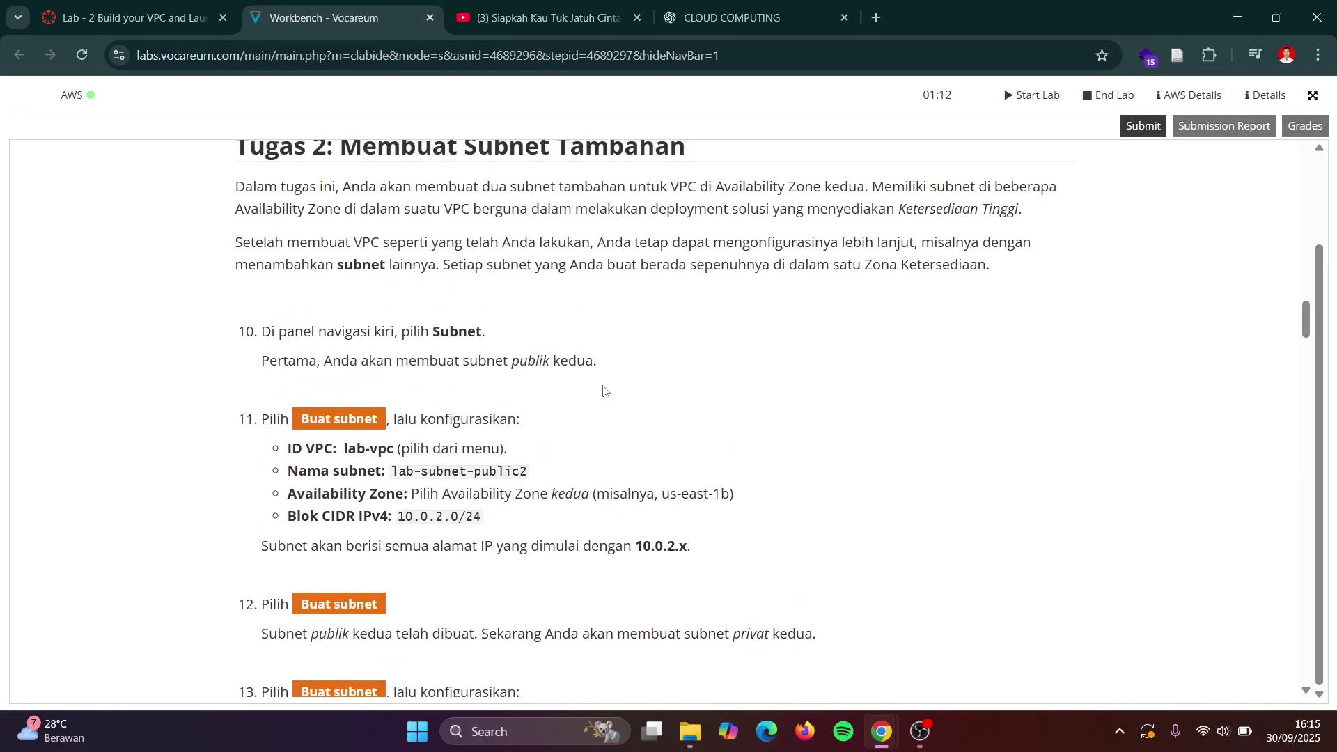
pyautogui.scroll(1, 603, 391)
pyautogui.hotkey('alt', 'Tab')
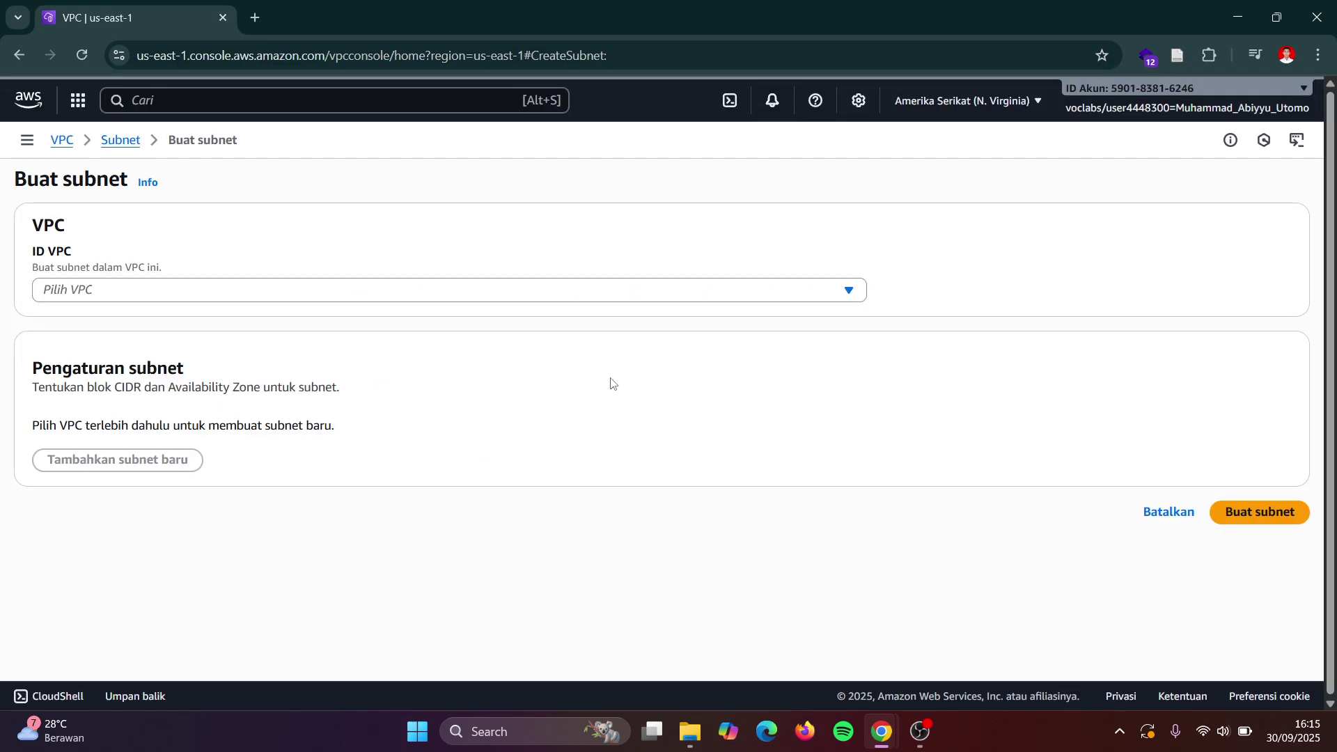
pyautogui.hotkey('alt', 'Tab')
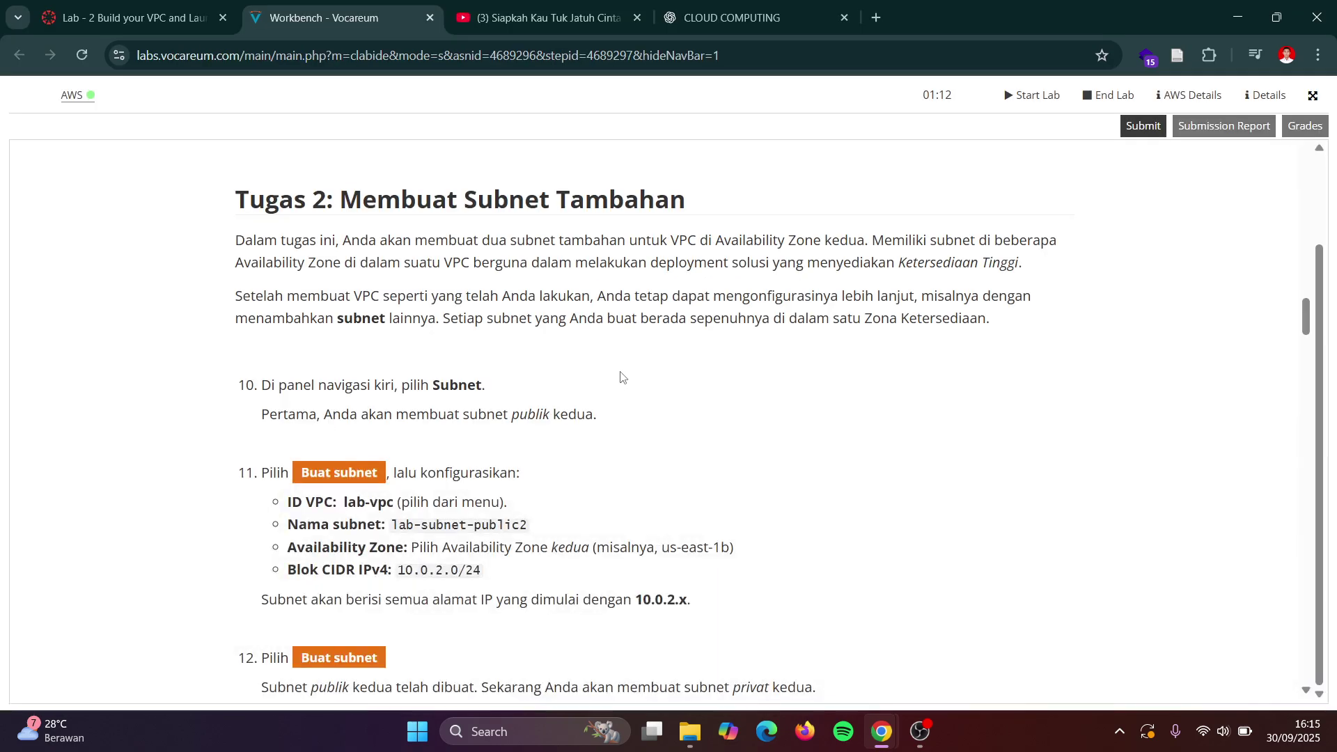
pyautogui.scroll(1, 622, 377)
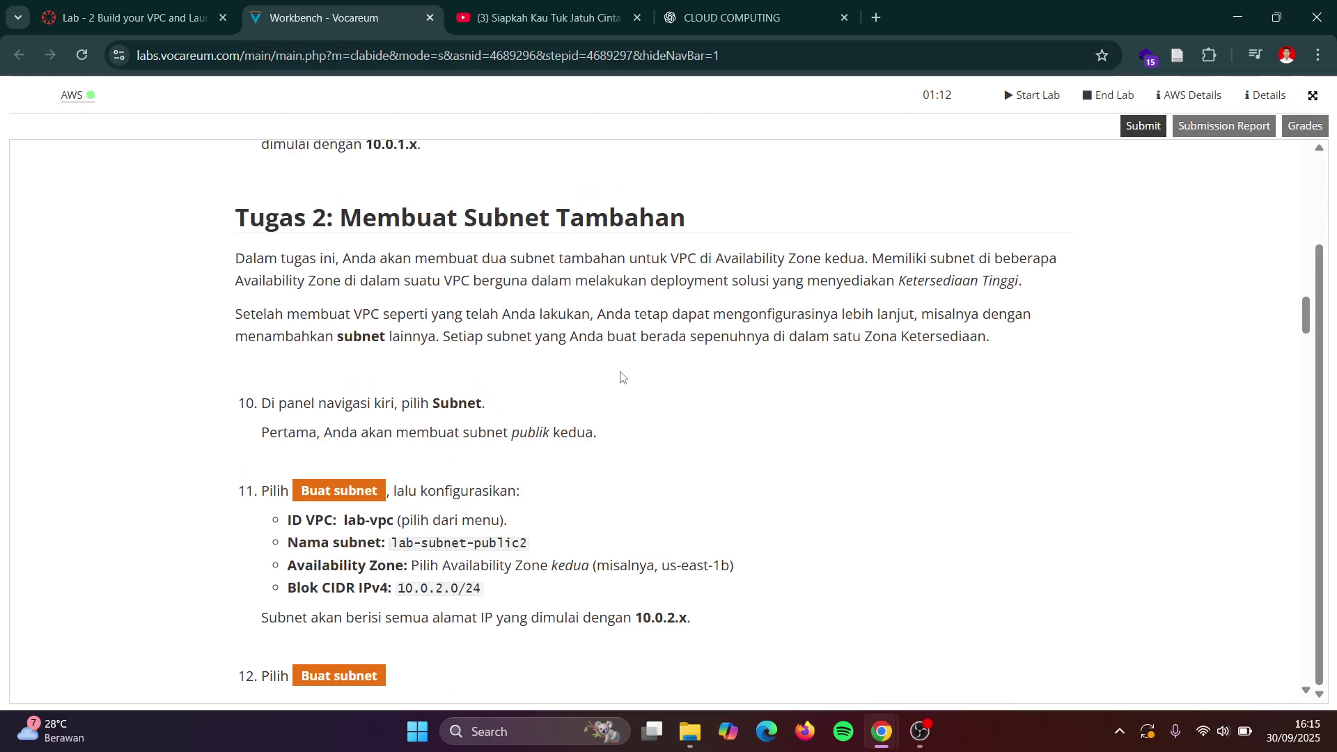
pyautogui.scroll(1, 620, 379)
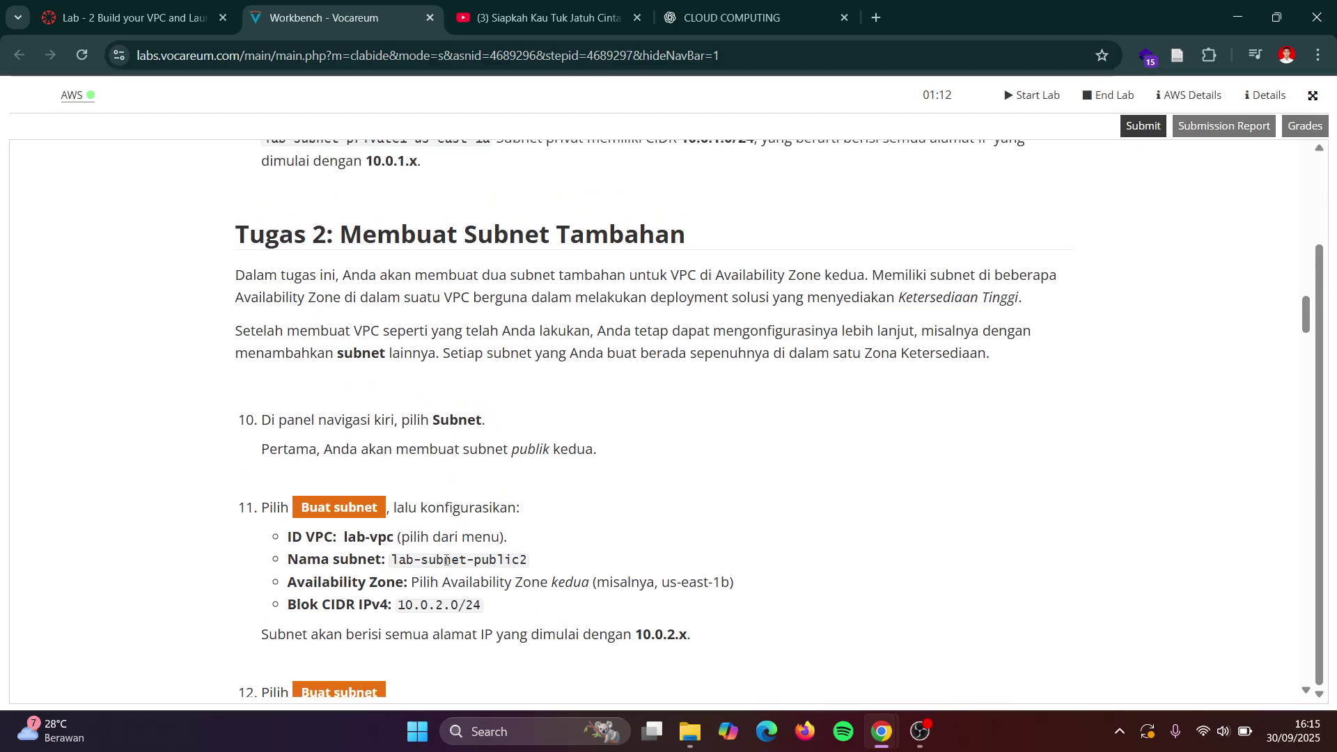
pyautogui.hotkey('alt', 'Tab')
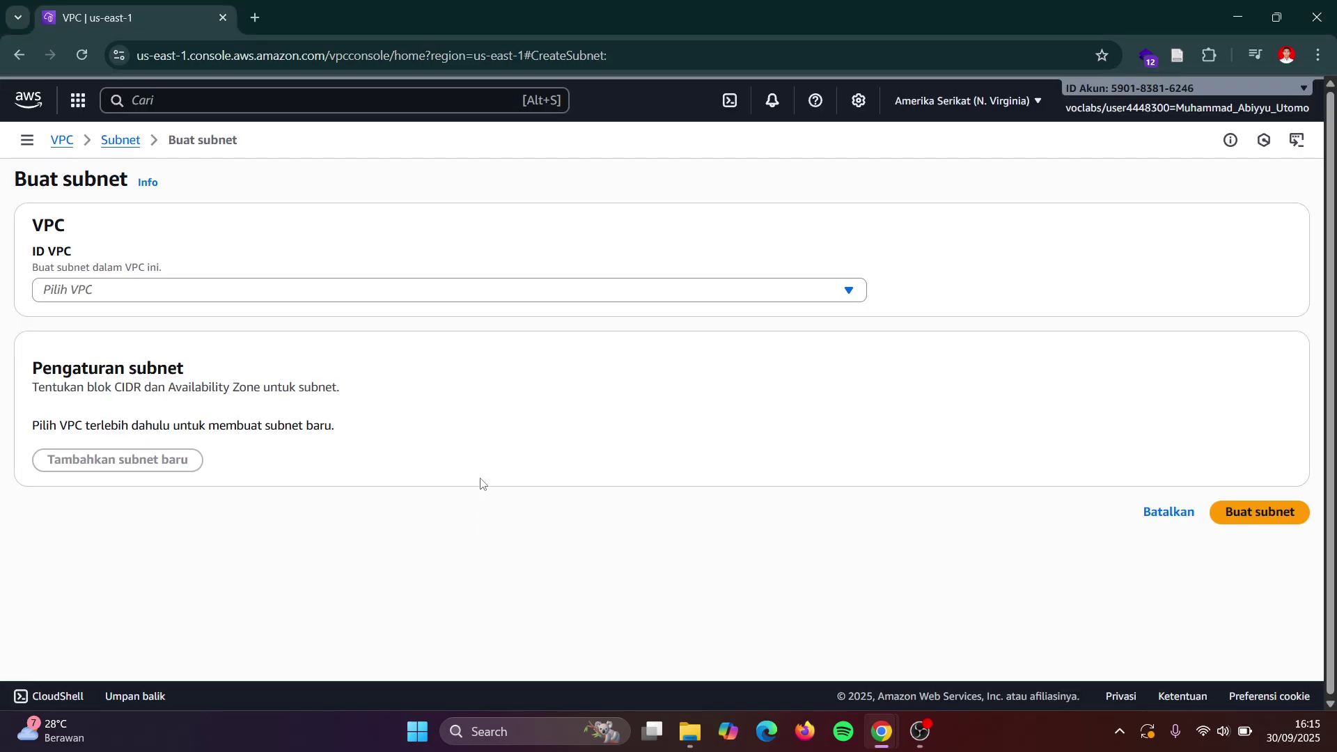
pyautogui.click(313, 289)
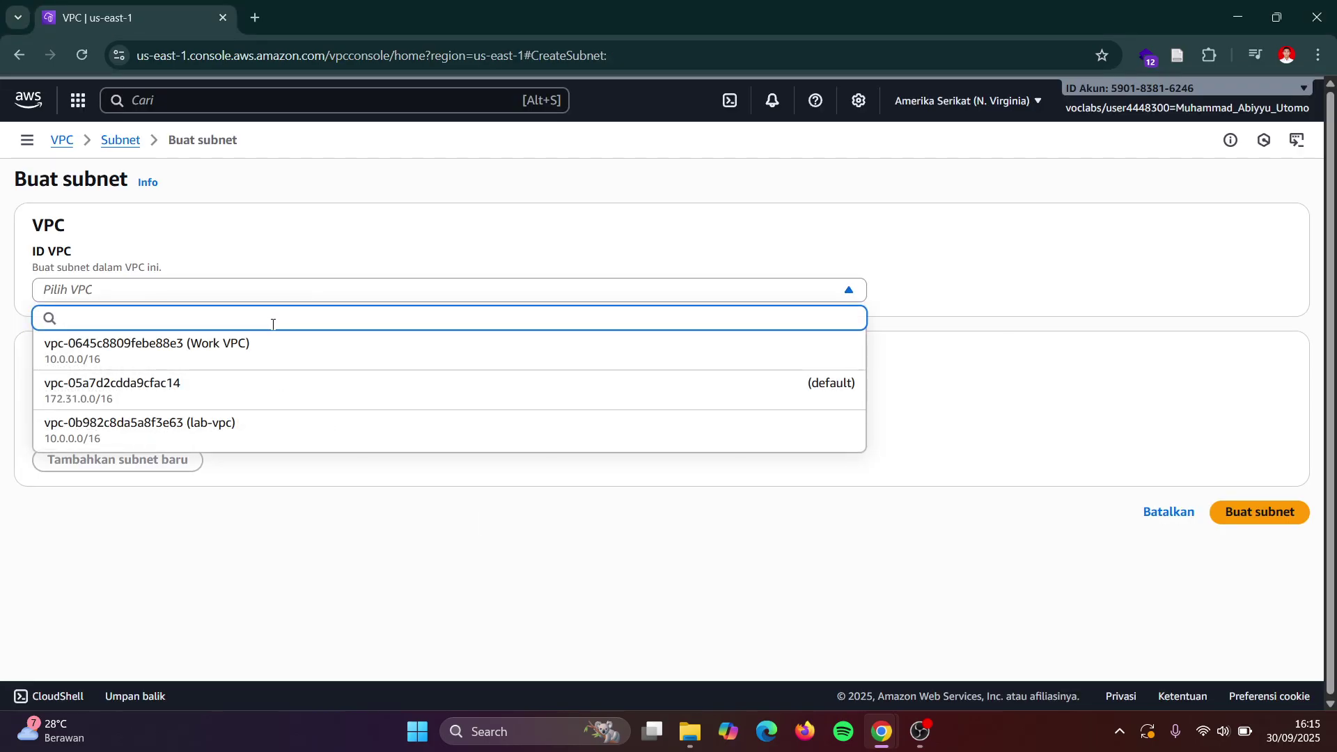
pyautogui.click(280, 436)
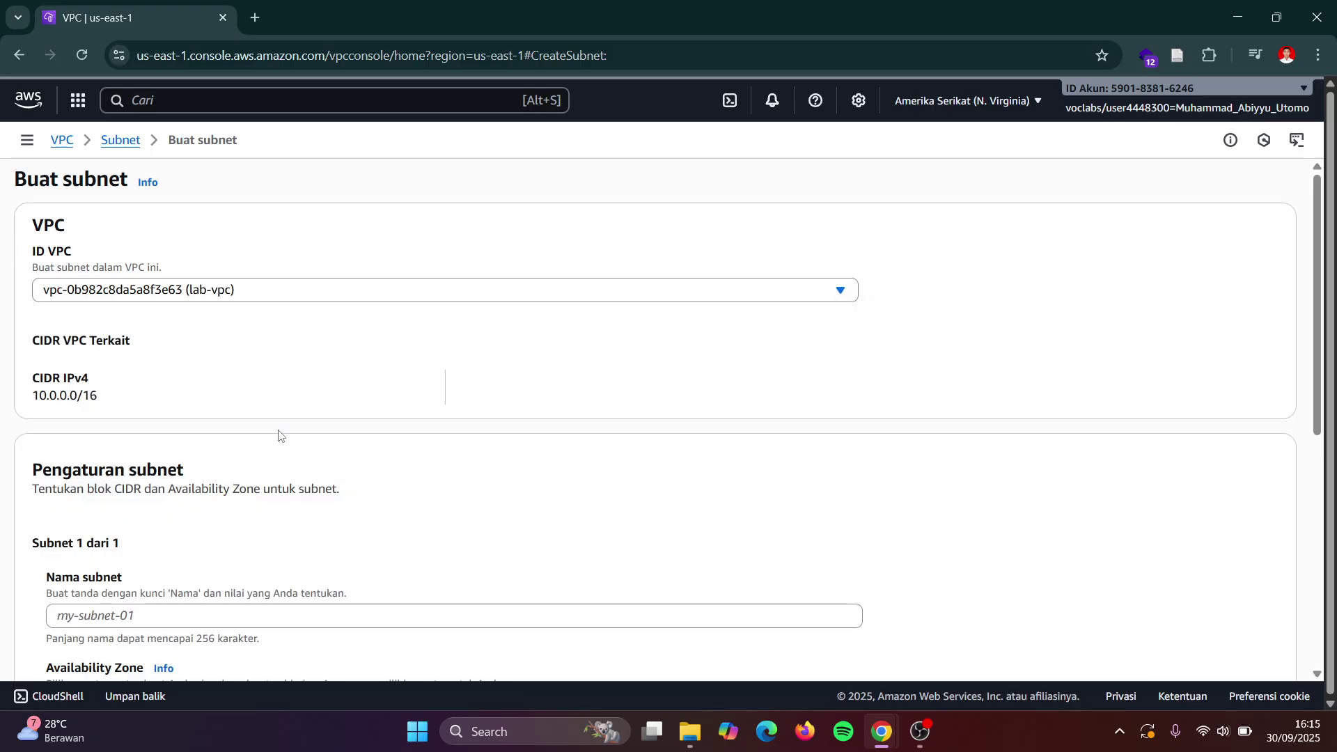
# - Copy the subnet name lab-subnet-public2 from the lab guide and enter it as the new subnet's name
pyautogui.hotkey('alt', 'Tab')
pyautogui.scroll(-1, 450, 496)
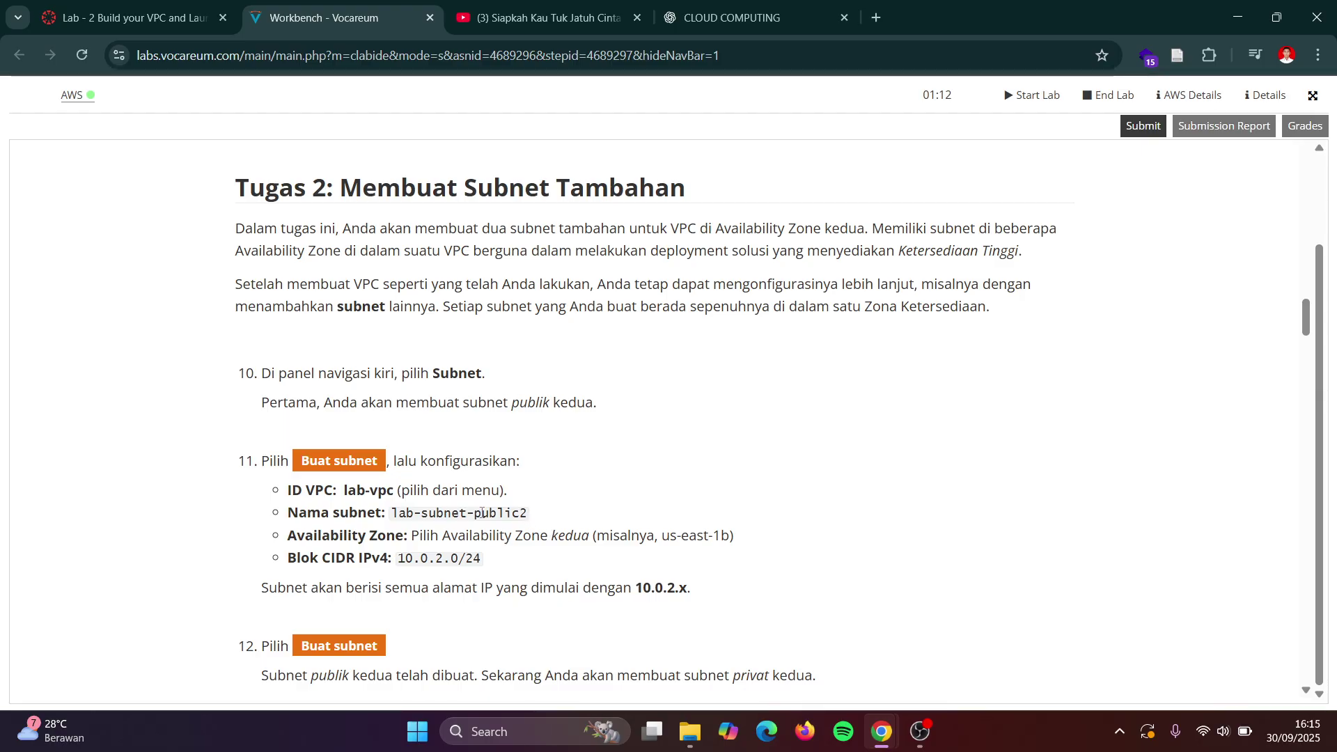
pyautogui.moveTo(530, 513); pyautogui.dragTo(394, 514)
pyautogui.hotkey('ctrl', 'c')
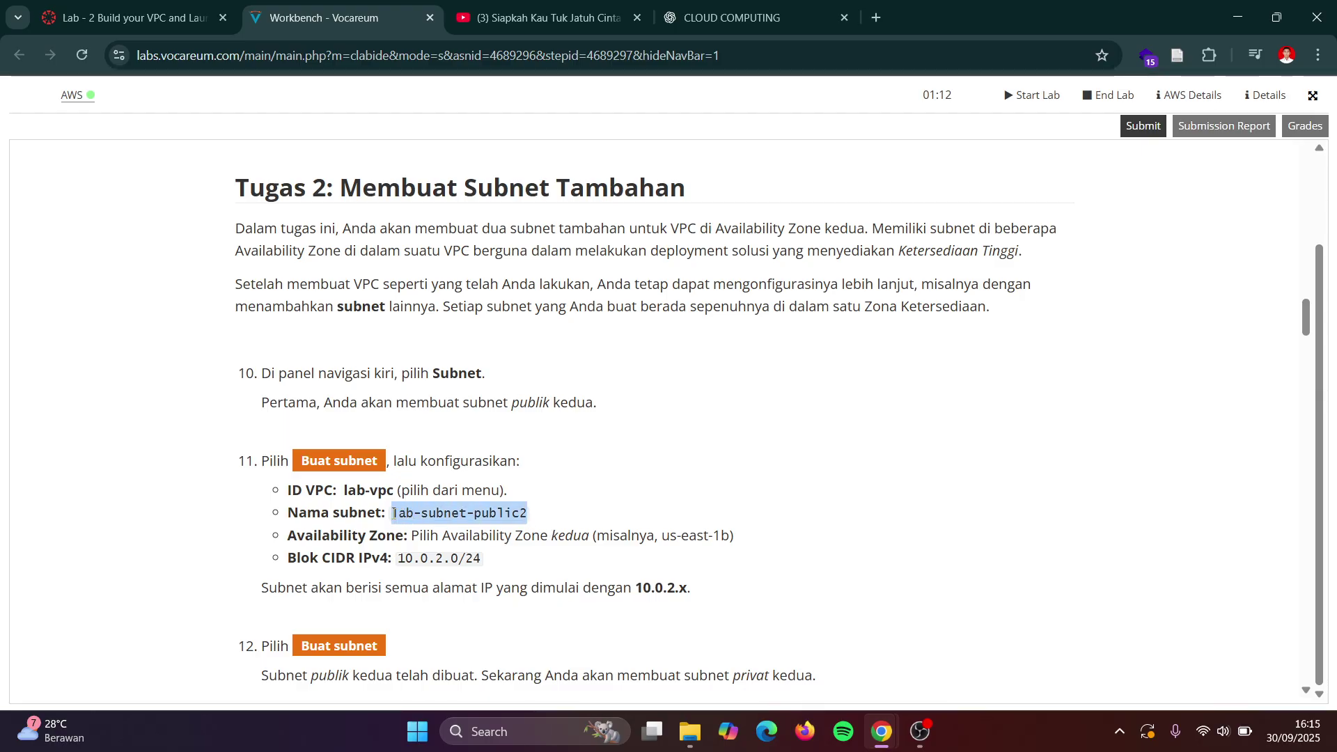
pyautogui.hotkey('alt', 'Tab')
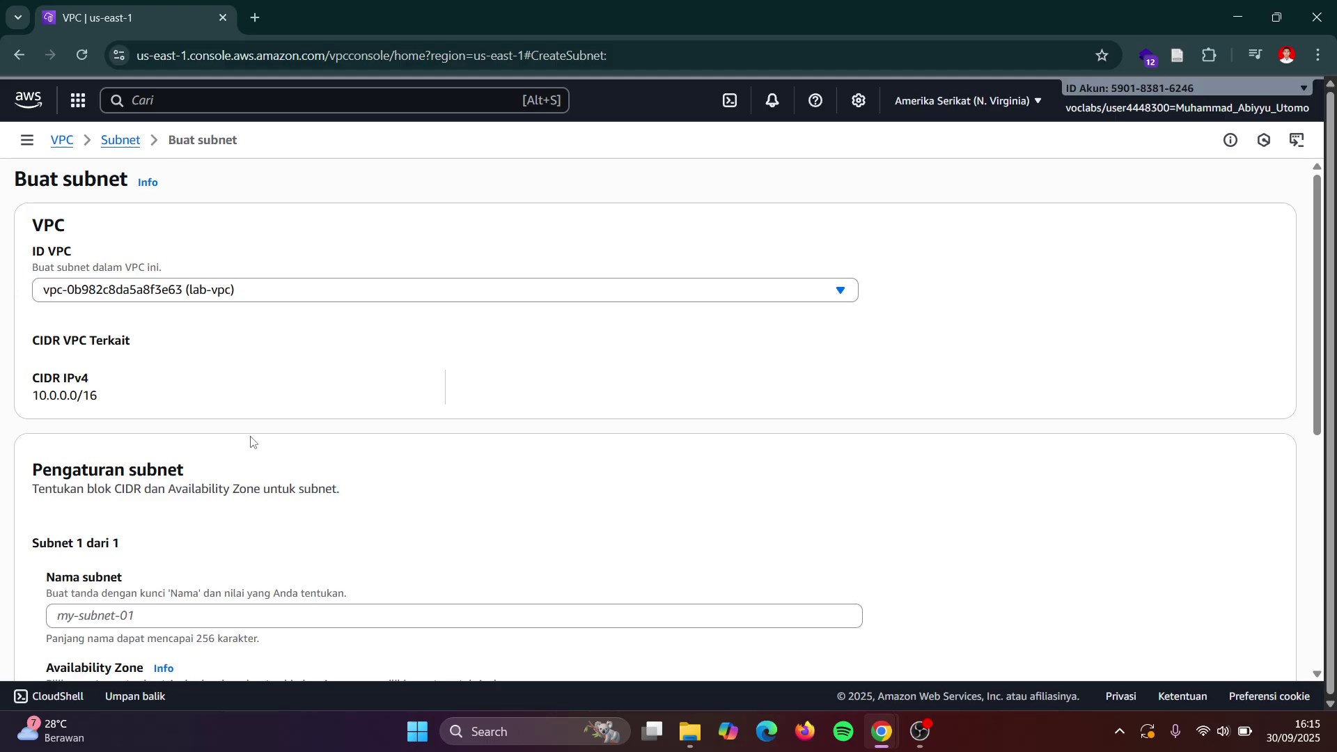
pyautogui.scroll(-2, 251, 425)
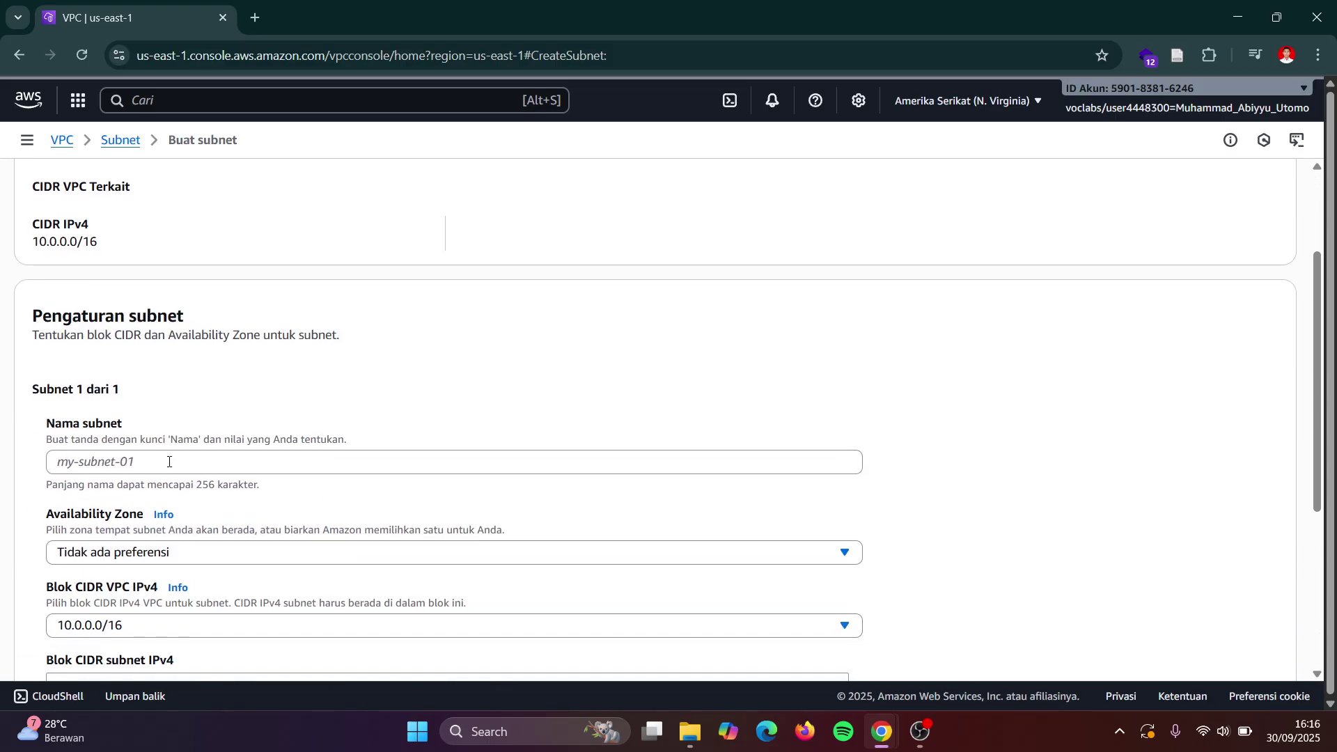
pyautogui.click(169, 462)
pyautogui.hotkey('ctrl', 'v')
pyautogui.scroll(-1, 209, 460)
# - Check the zone instruction in the lab guide and set the subnet's Availability Zone to use1-az4 (us-east-1b)
pyautogui.hotkey('alt', 'Tab')
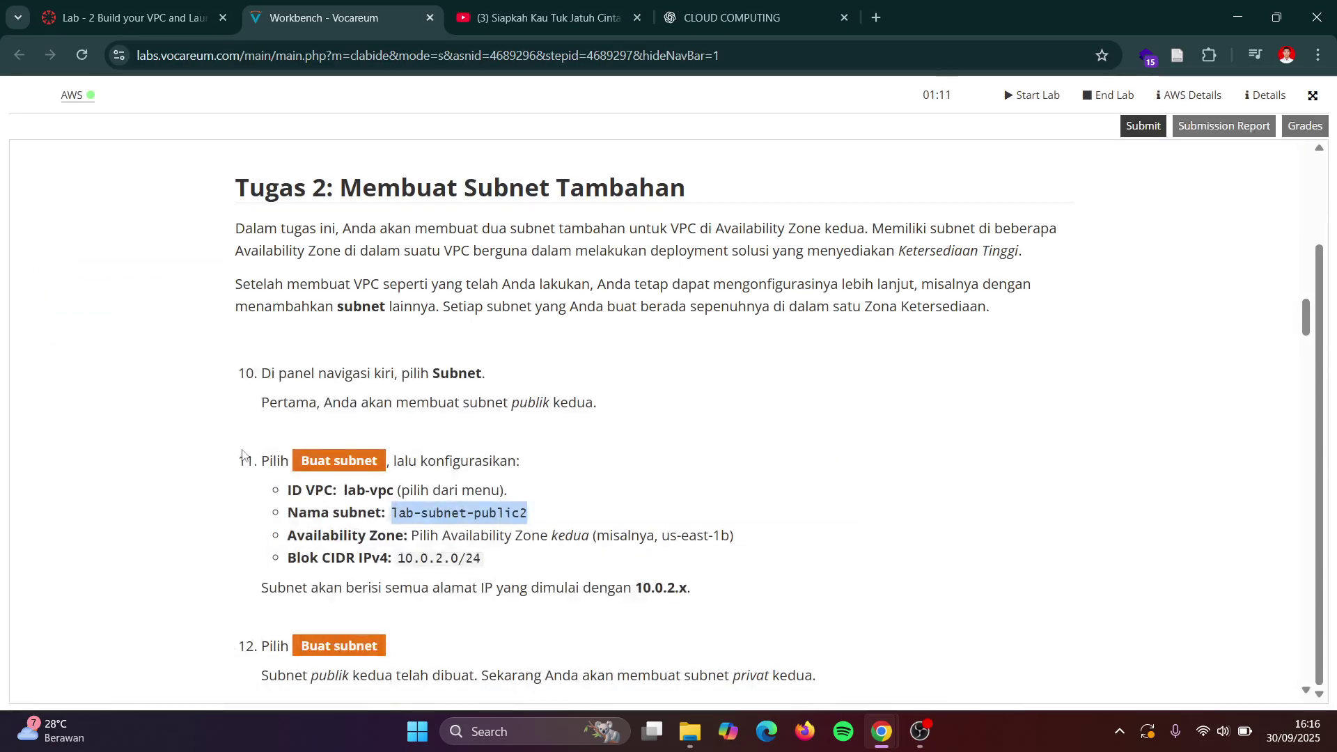
pyautogui.scroll(-1, 427, 500)
pyautogui.hotkey('alt', 'Tab')
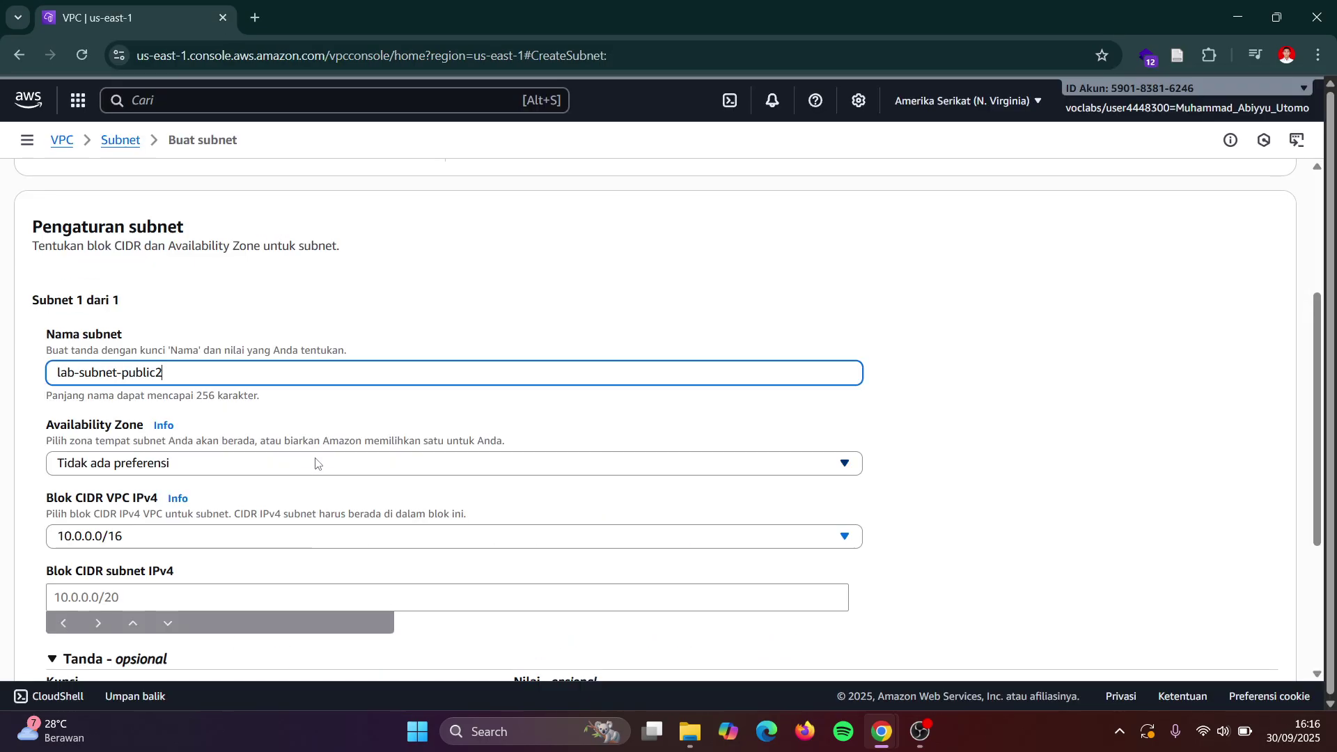
pyautogui.click(319, 472)
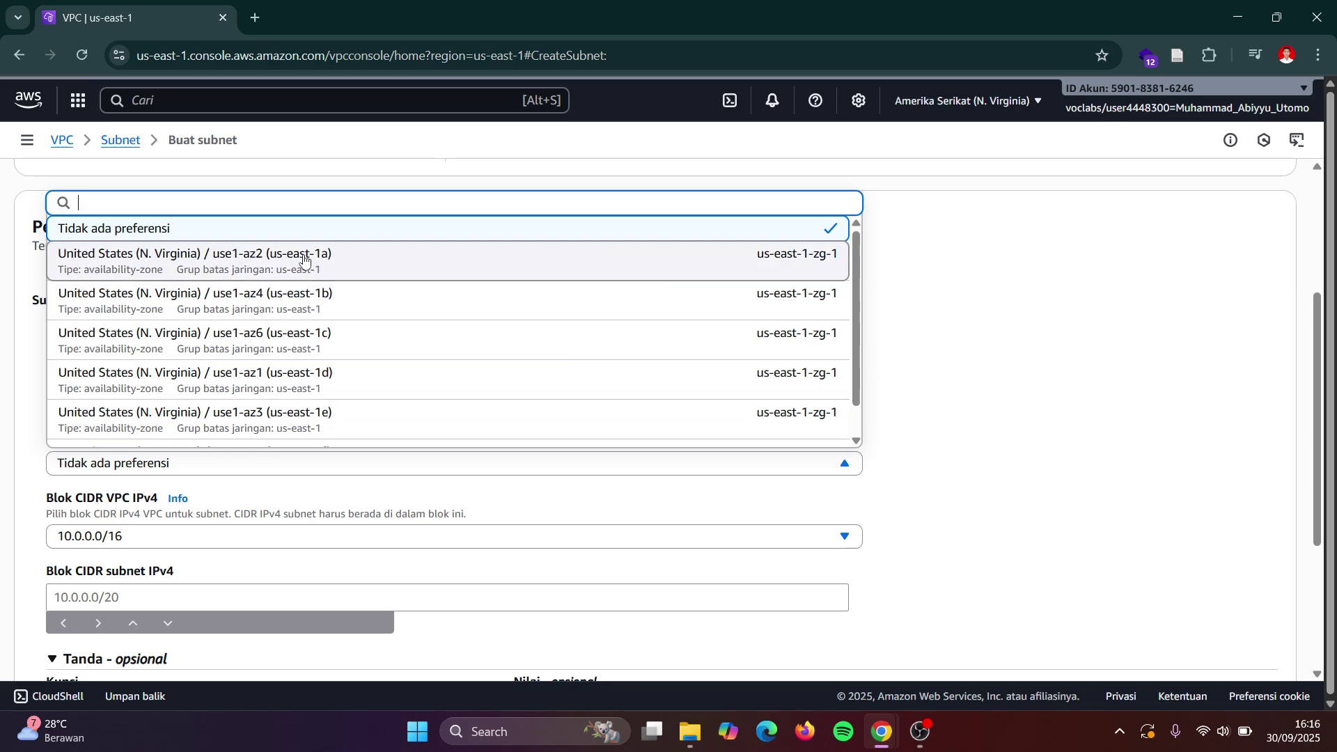
pyautogui.click(319, 299)
pyautogui.scroll(-2, 501, 409)
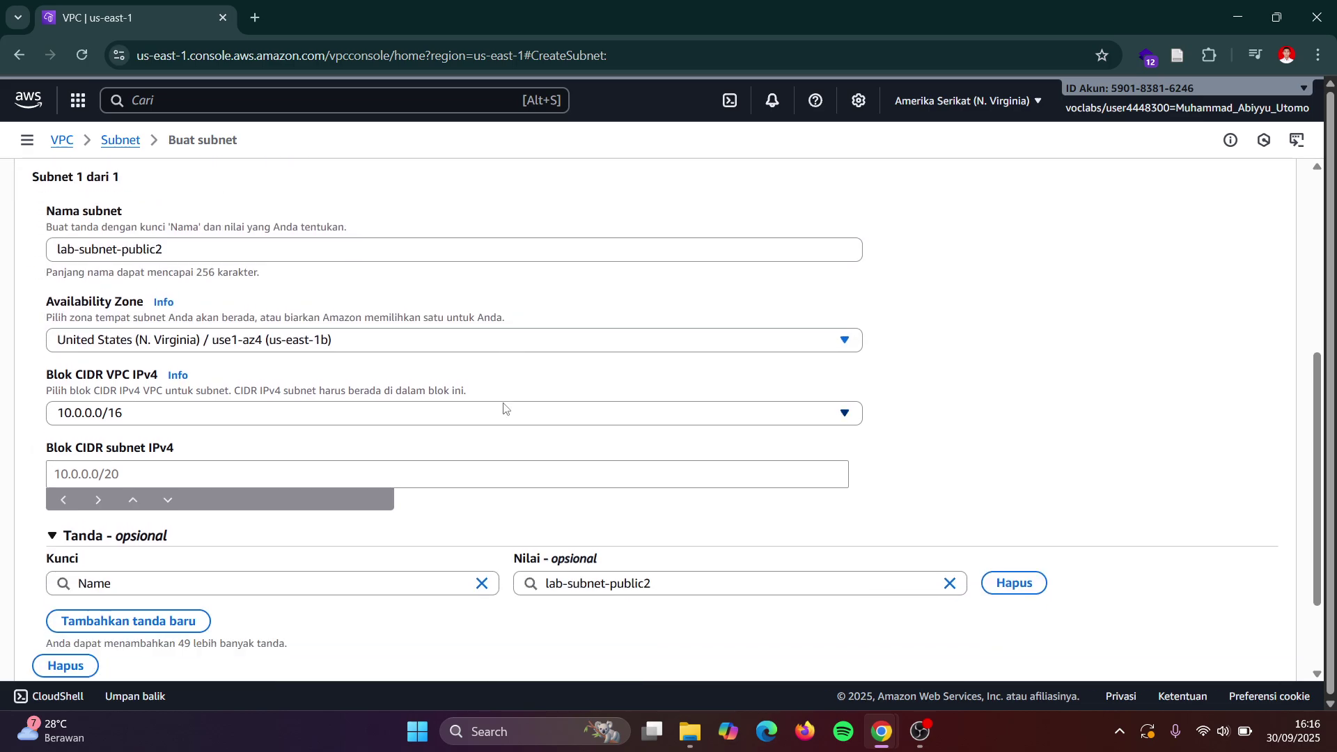
# - Copy the IPv4 CIDR block 10.0.2.0/24 from step 11 of the lab guide and return to the subnet form
pyautogui.hotkey('alt', 'Tab')
pyautogui.scroll(-2, 403, 468)
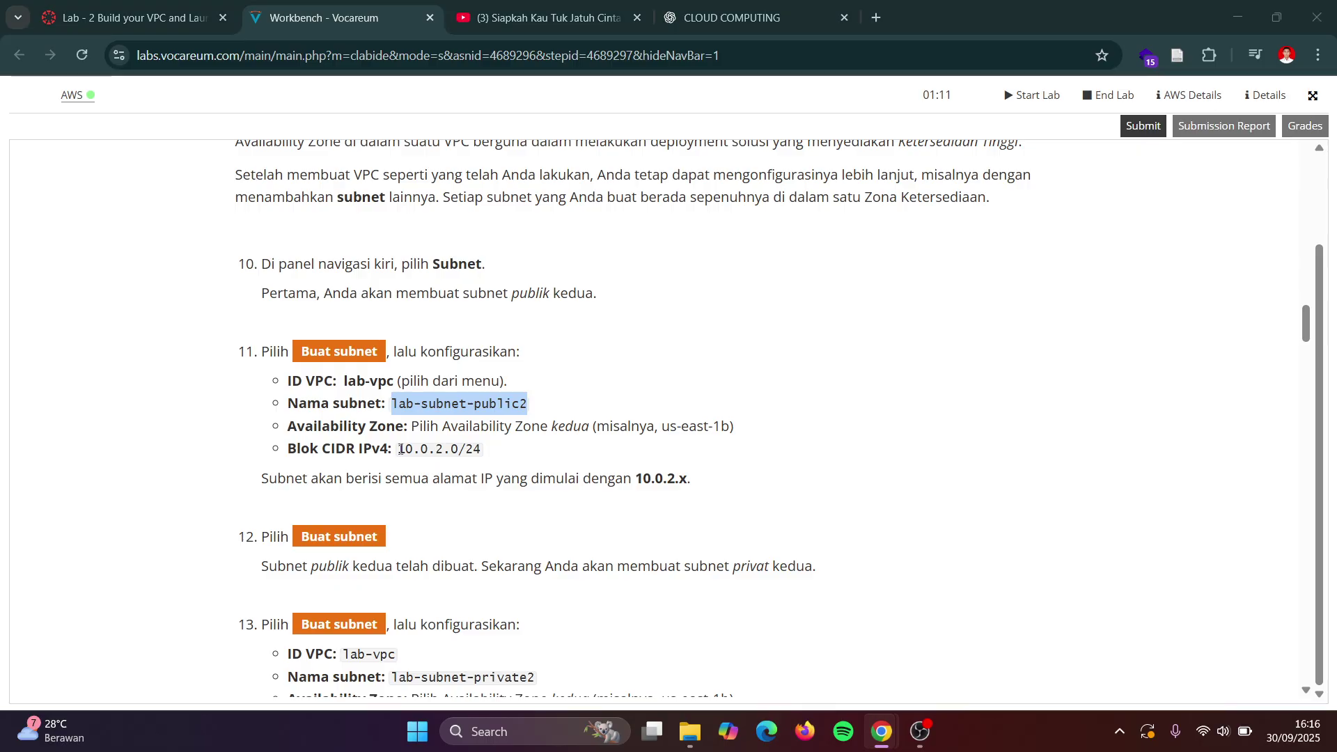
pyautogui.hotkey('alt', 'Tab')
pyautogui.click(138, 407)
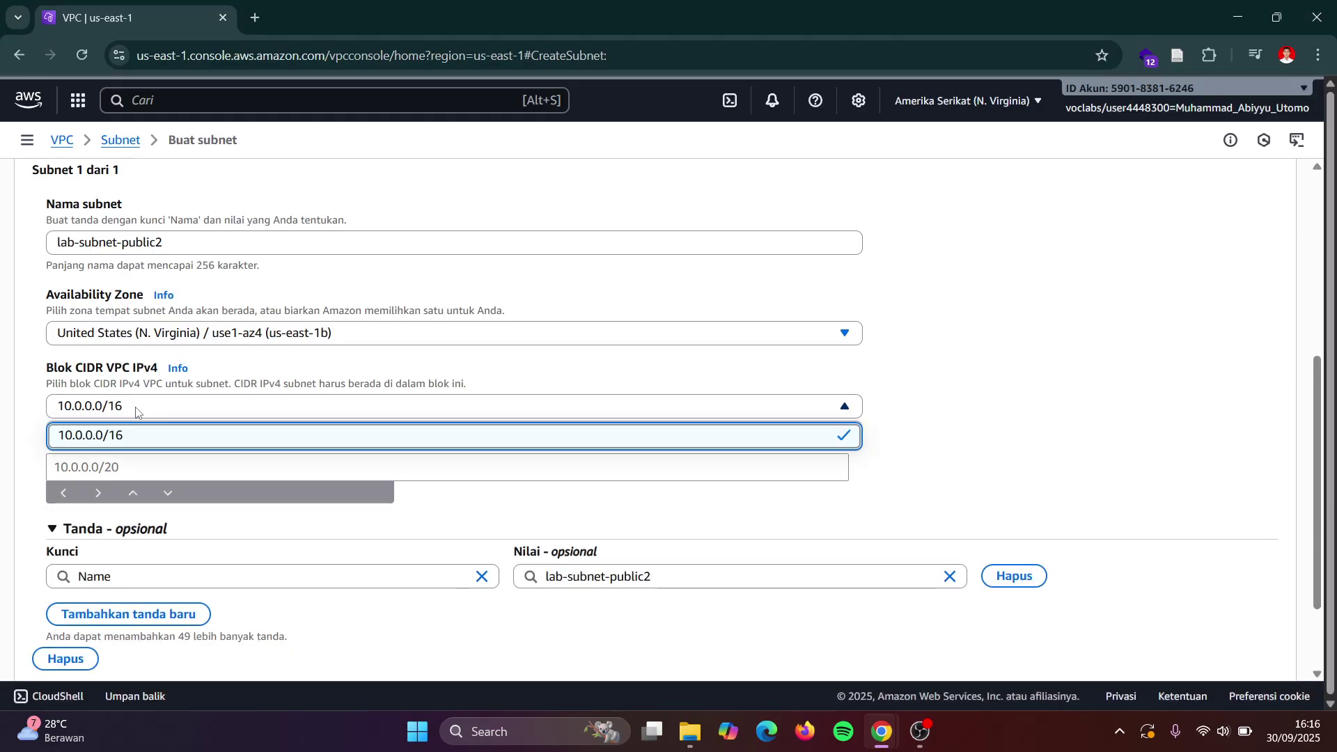
pyautogui.hotkey('alt', 'Tab')
pyautogui.moveTo(486, 454); pyautogui.dragTo(398, 454)
pyautogui.hotkey('ctrl', 'c')
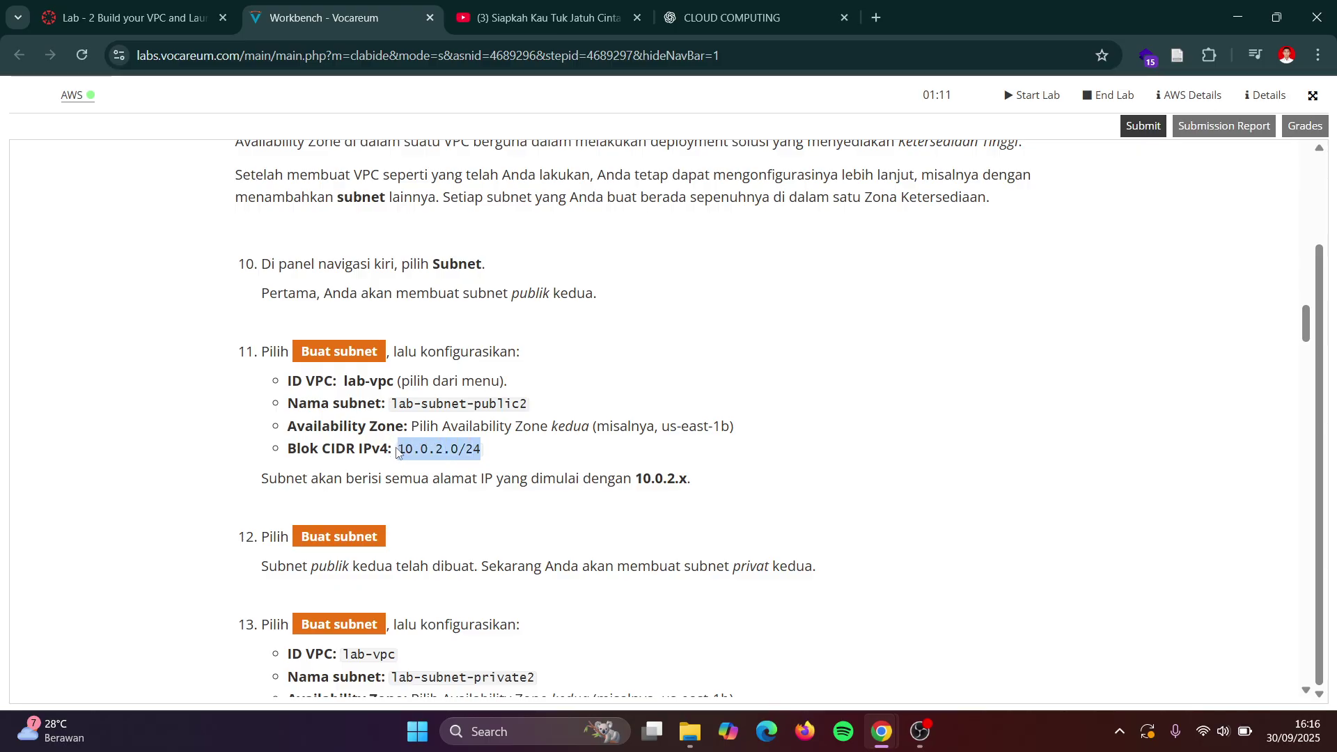
pyautogui.hotkey('alt', 'Tab')
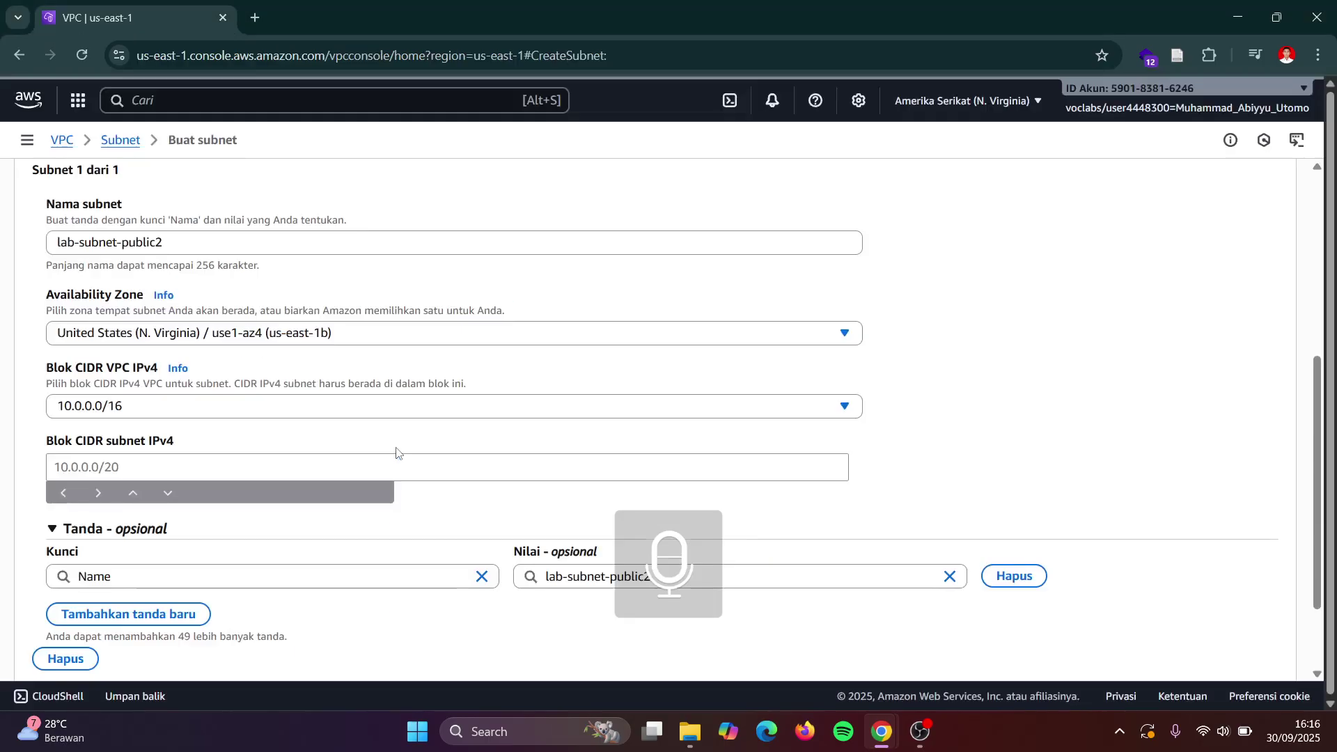
pyautogui.click(153, 414)
pyautogui.hotkey('ctrl', 'a')
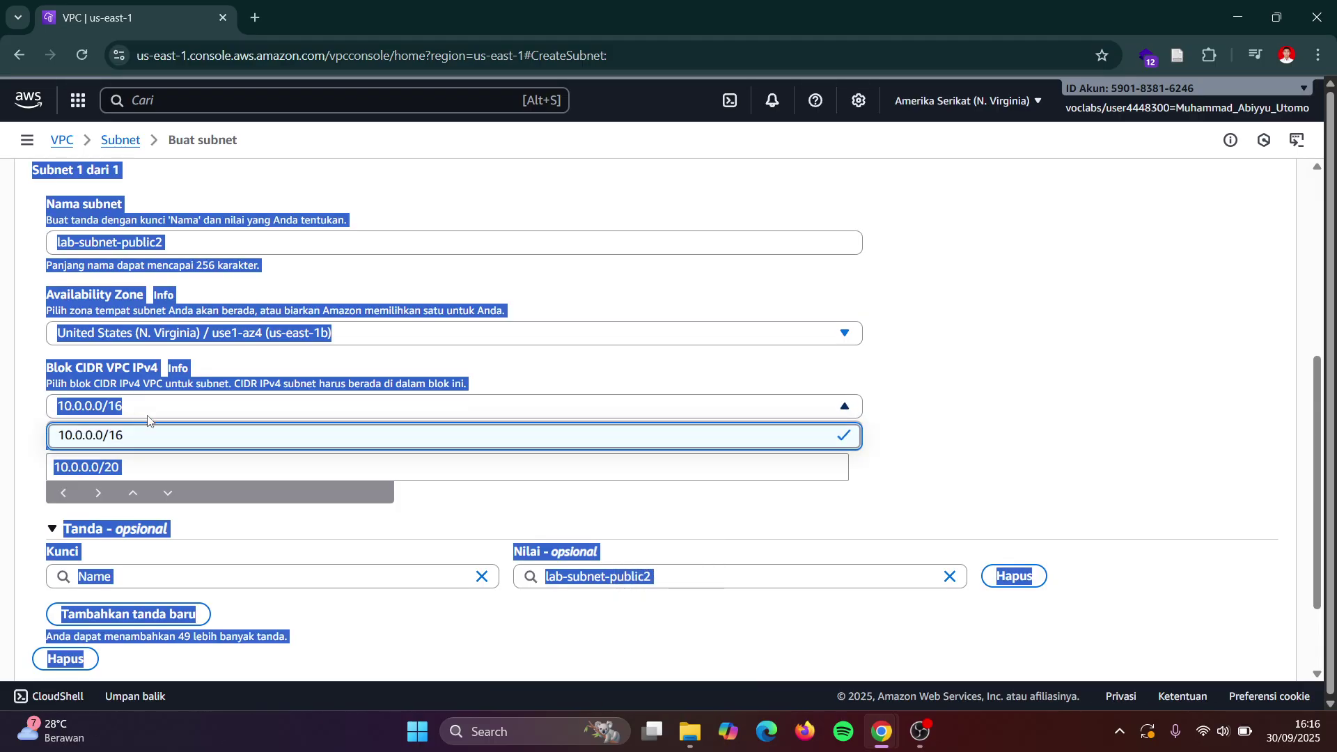
pyautogui.click(169, 441)
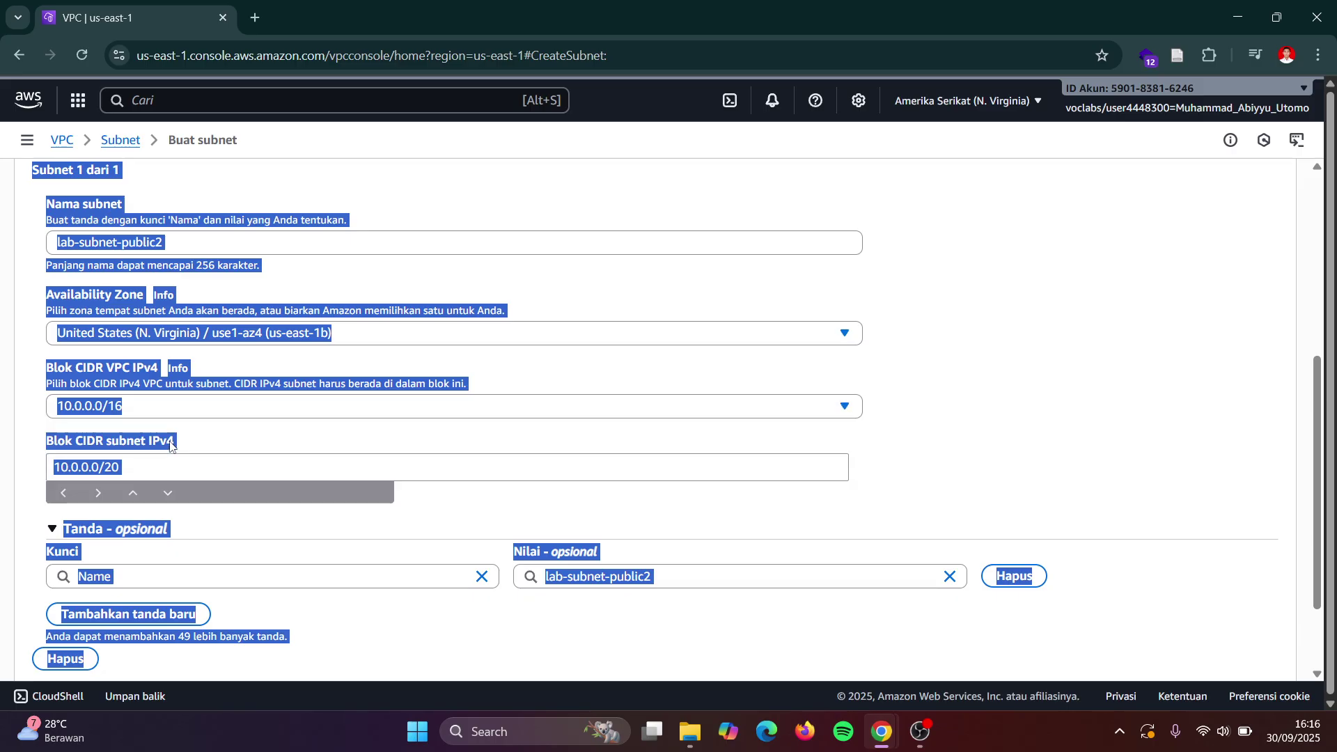
pyautogui.click(1165, 329)
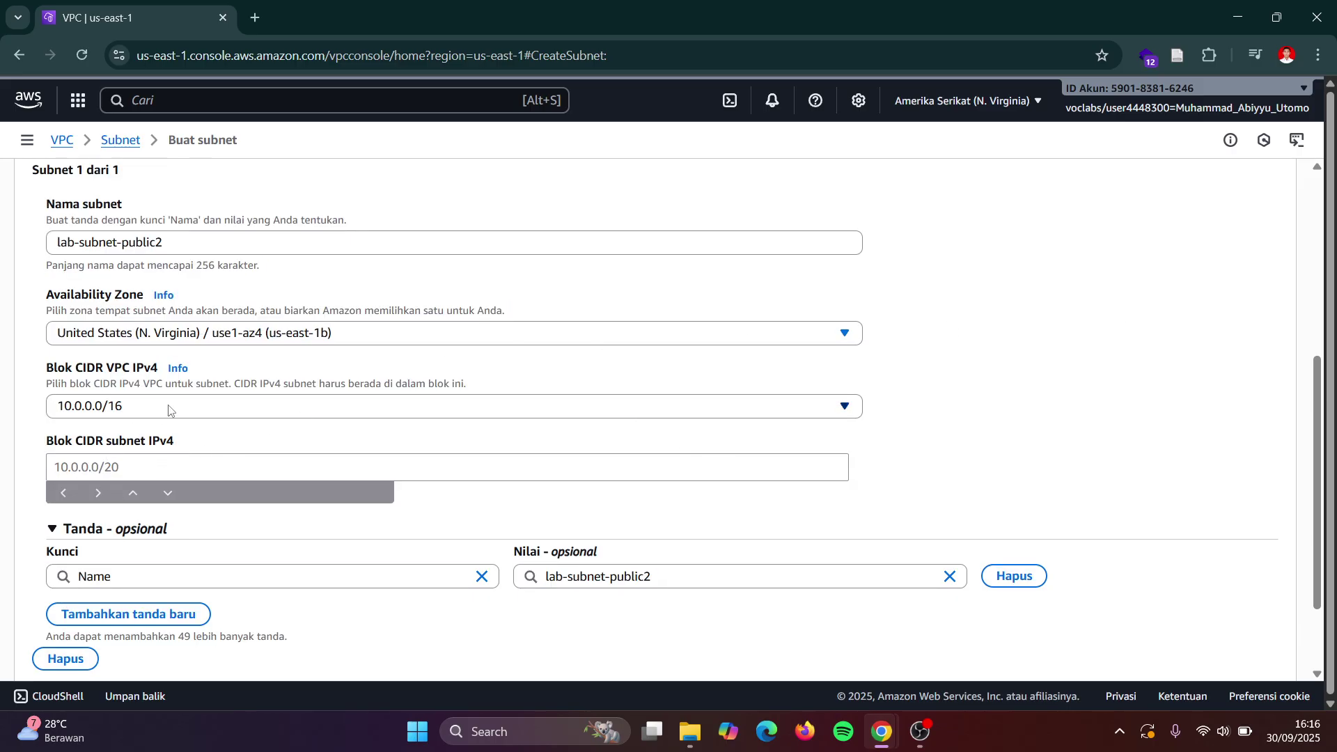
# - Recheck step 11 of the lab guide, set the subnet's IPv4 CIDR block to 10.0.2.0/24 and check the VPC CIDR choices
pyautogui.hotkey('alt', 'Tab')
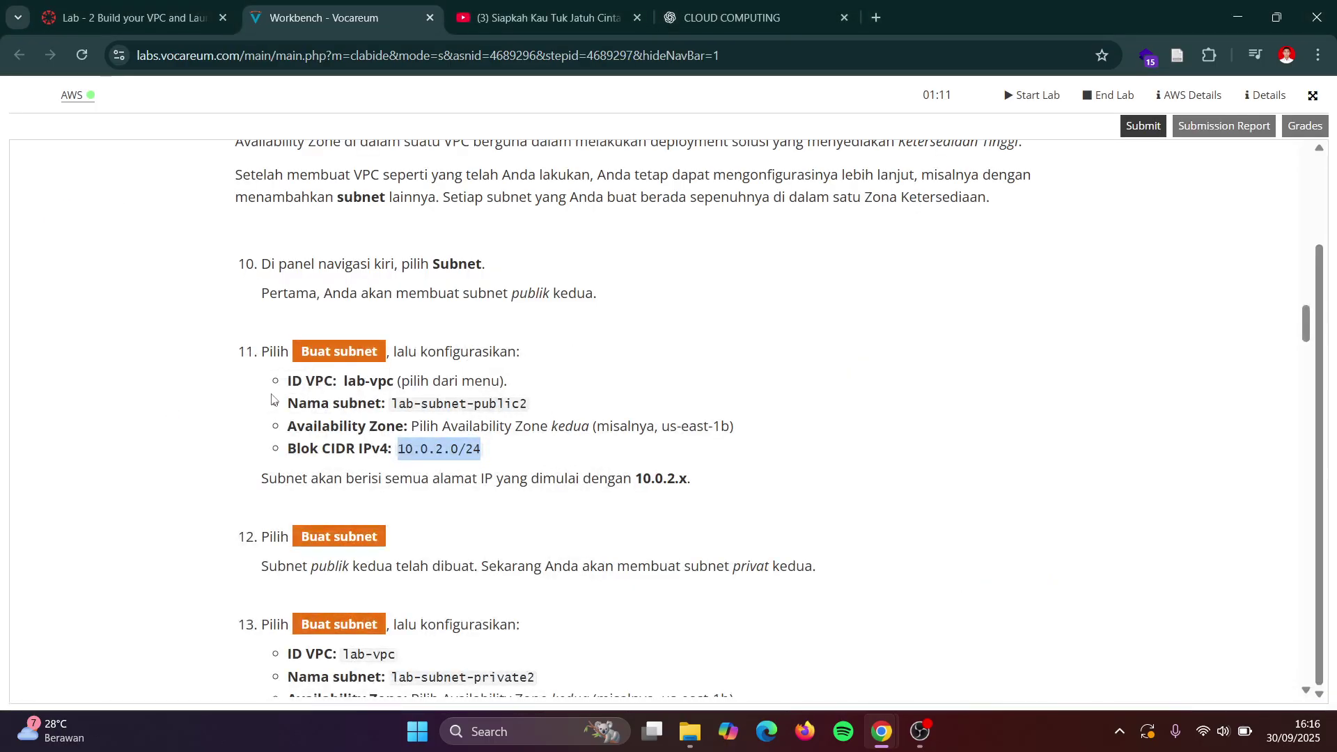
pyautogui.hotkey('alt', 'Tab')
pyautogui.click(159, 470)
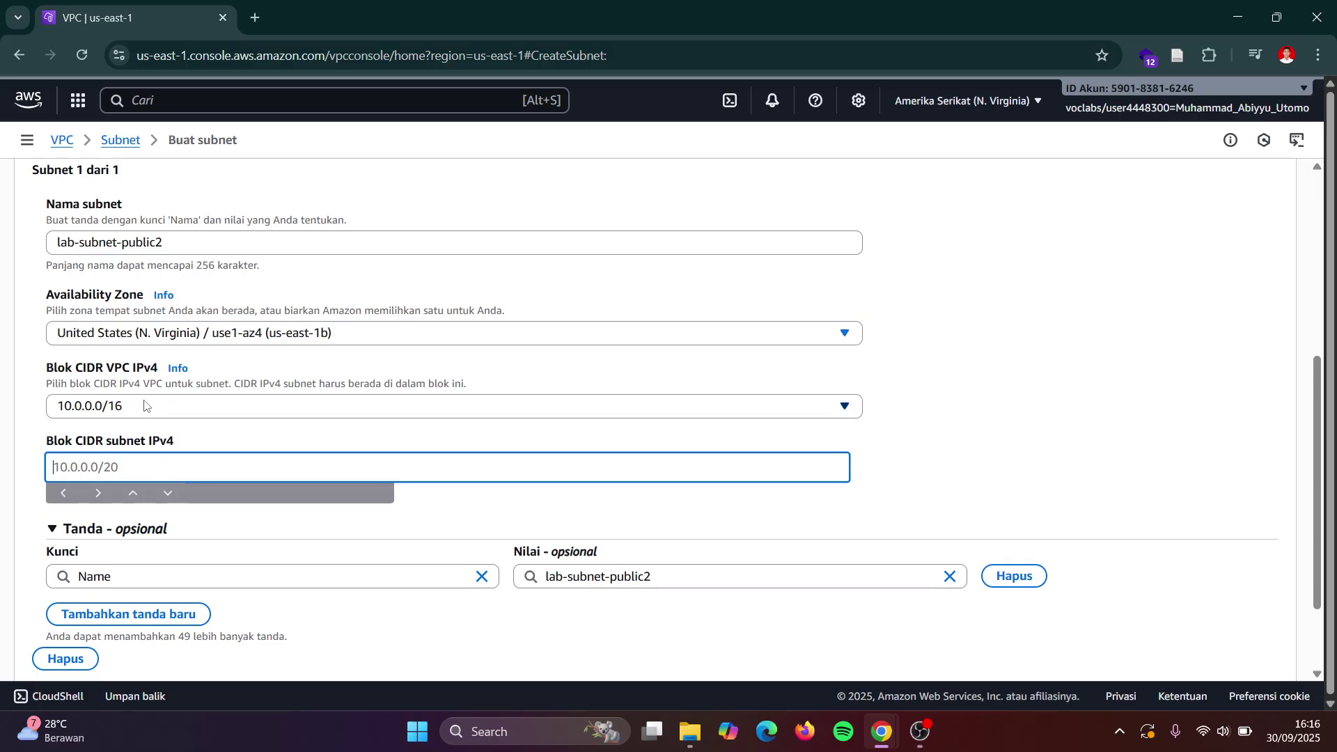
pyautogui.hotkey('ctrl', 'v')
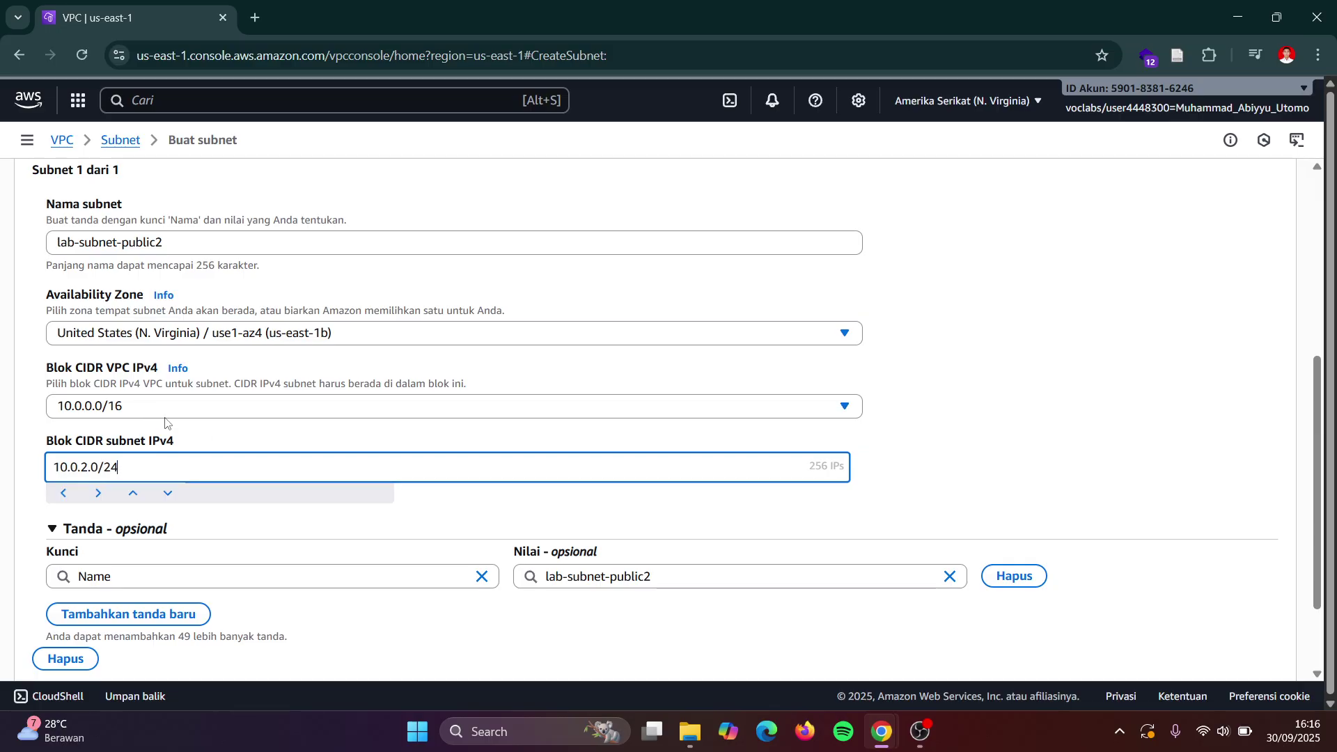
pyautogui.click(99, 411)
pyautogui.doubleClick(119, 442)
pyautogui.click(106, 406)
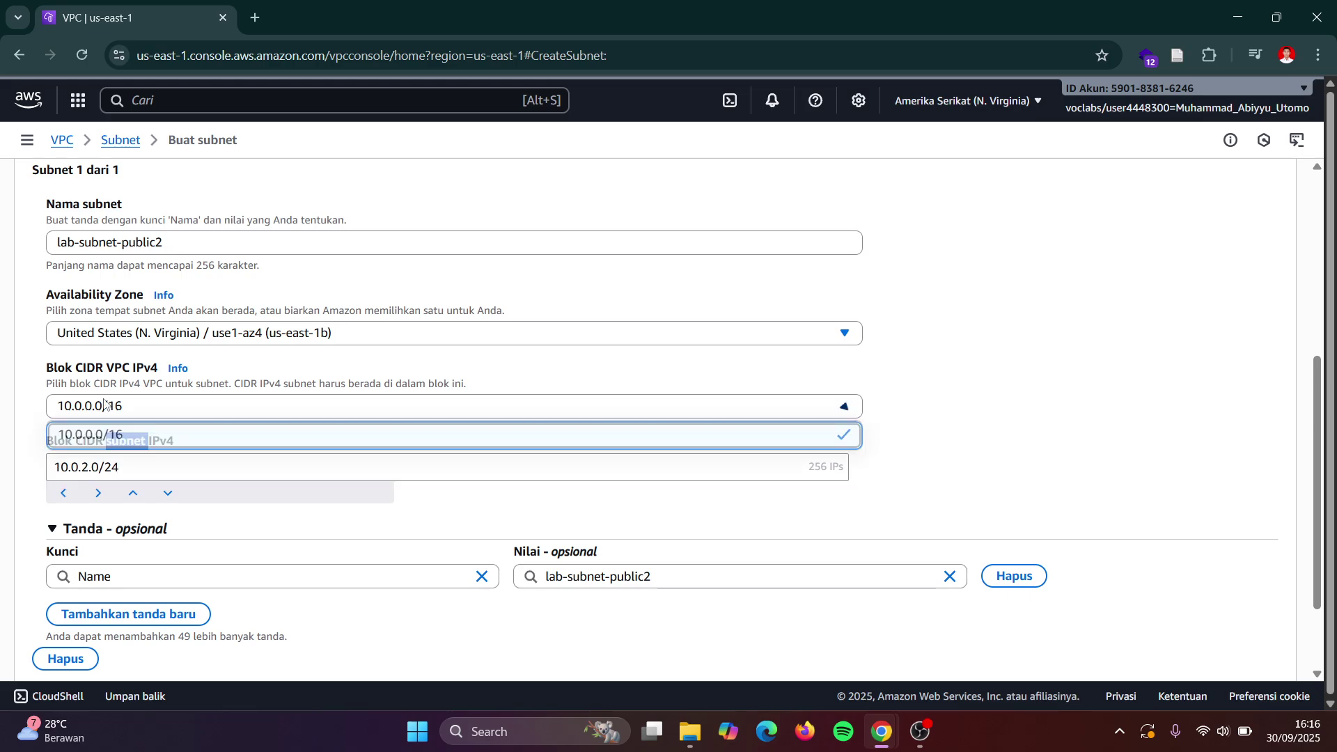
pyautogui.click(106, 406)
# - Compare the form with step 11 of the lab guide and create the subnet lab-subnet-public2
pyautogui.scroll(-2, 420, 406)
pyautogui.hotkey('alt', 'Tab')
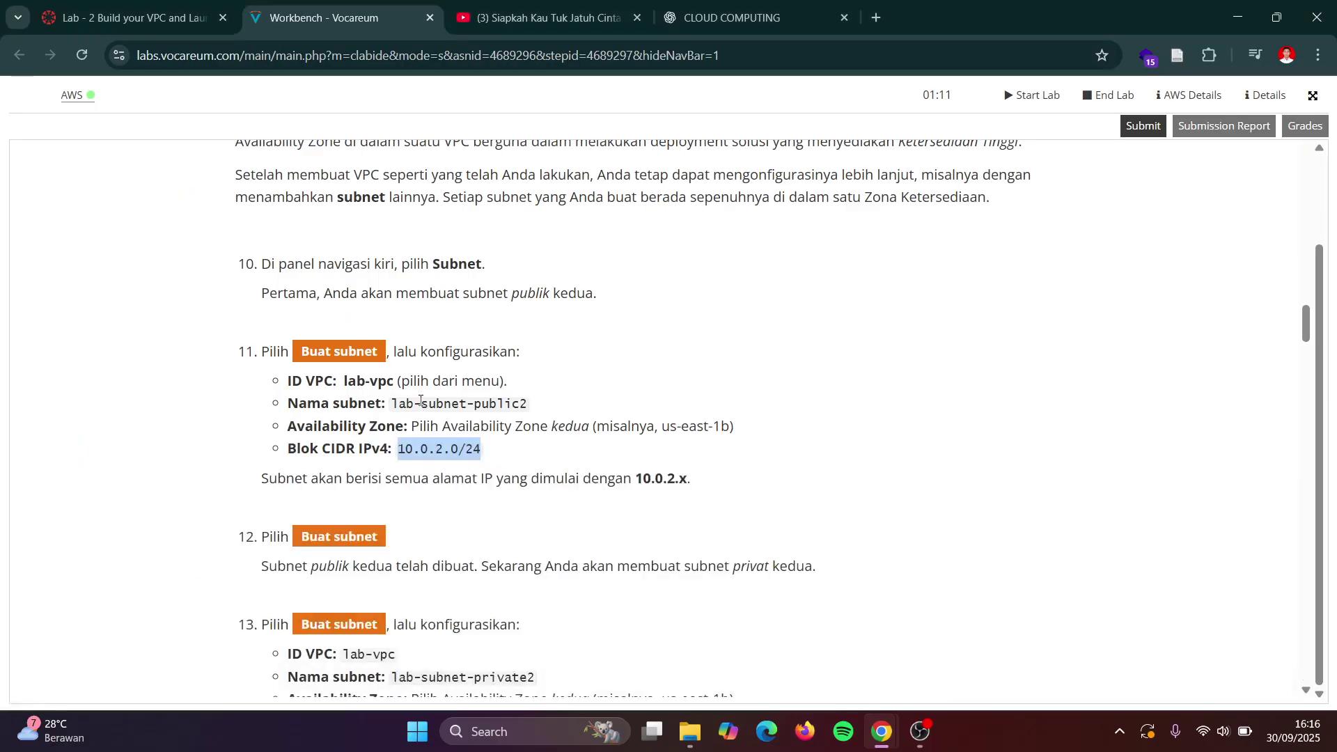
pyautogui.scroll(-1, 612, 374)
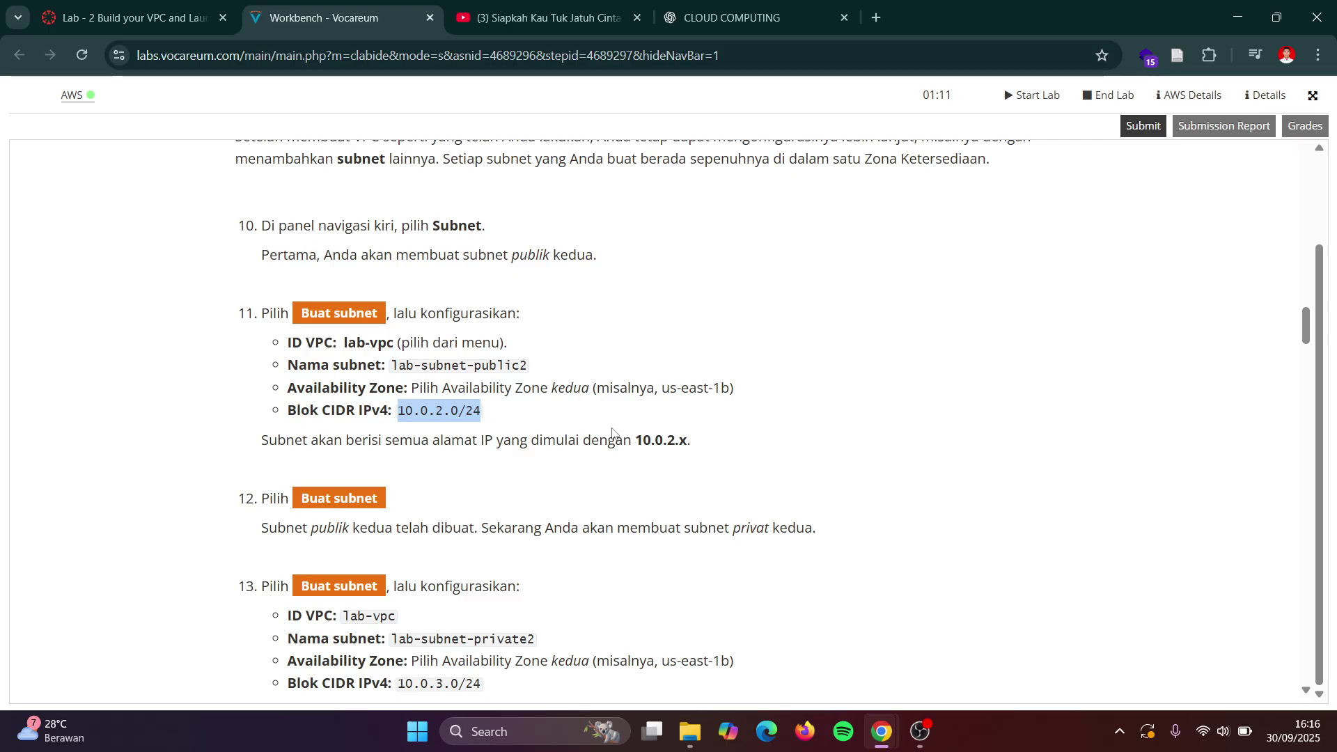
pyautogui.hotkey('alt', 'Tab')
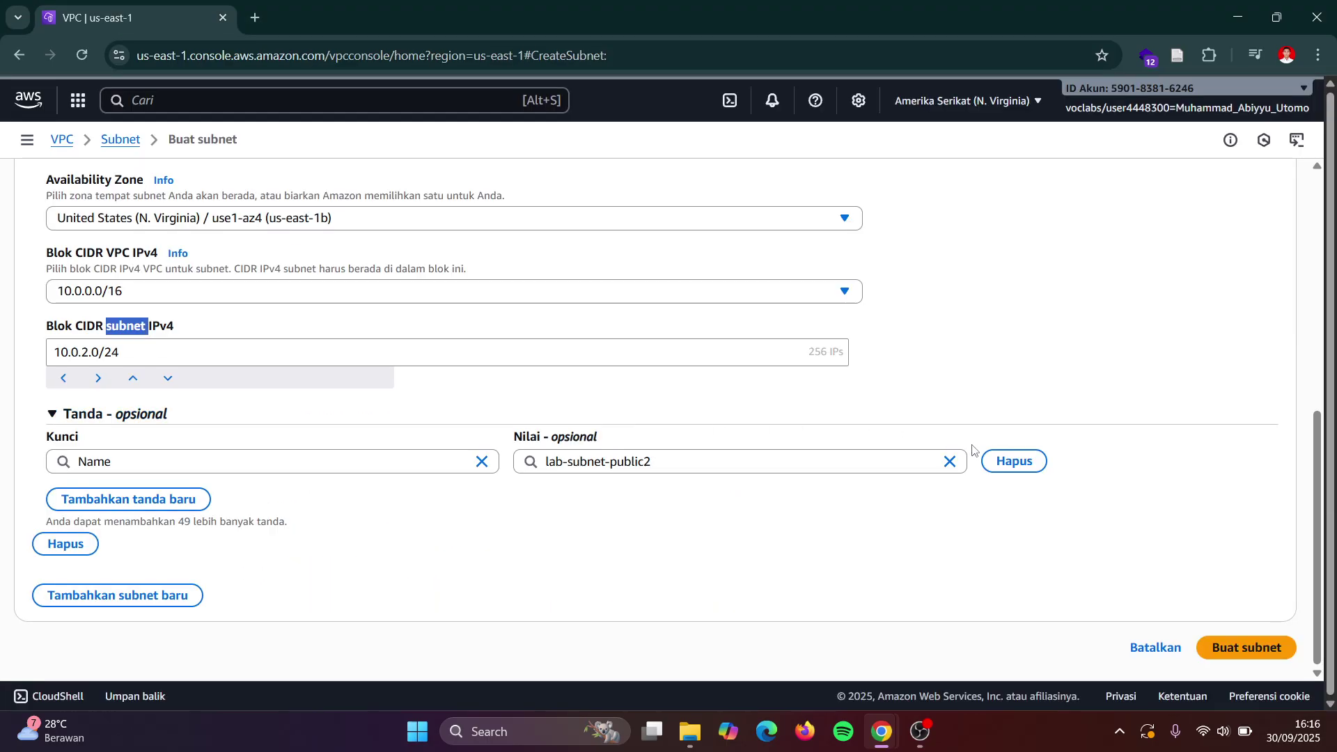
pyautogui.click(1247, 647)
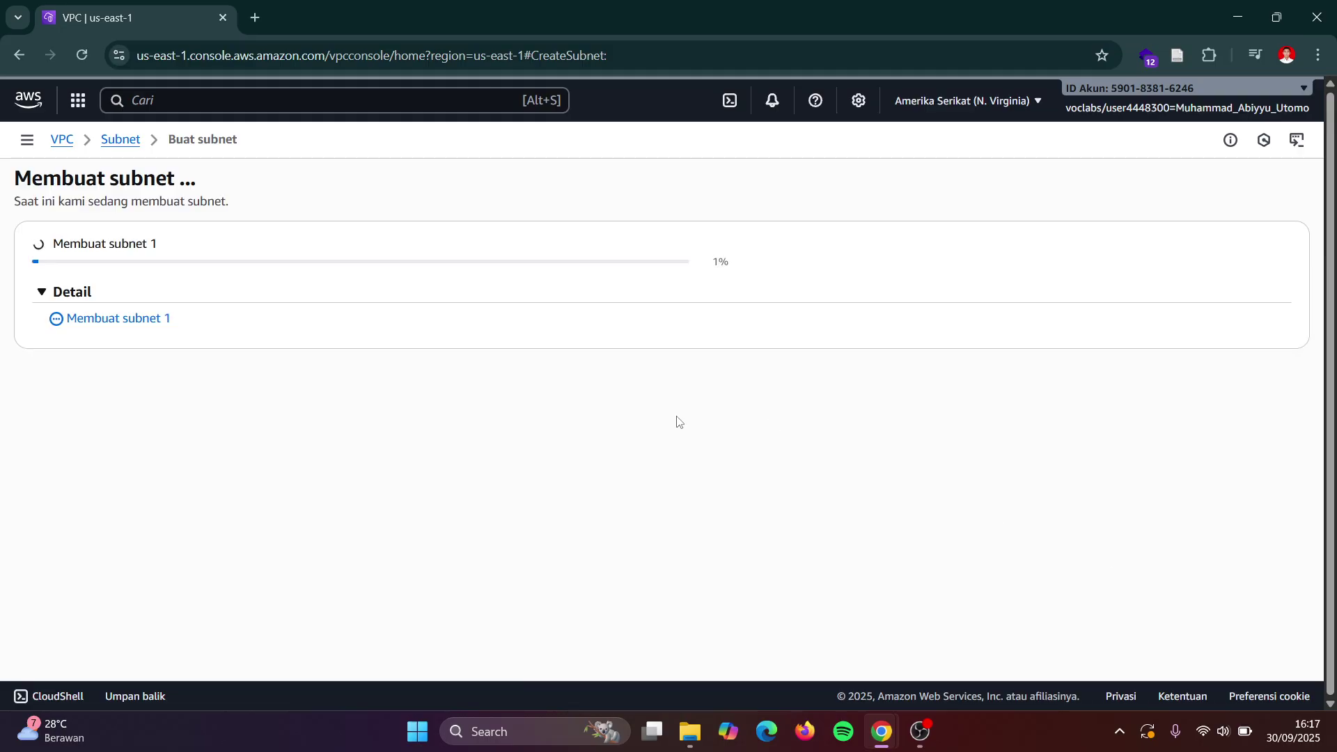
# - Read steps 12 to 16 of the lab guide for the second private subnet and check the subnet creation status
pyautogui.hotkey('alt', 'Tab')
pyautogui.scroll(-3, 679, 383)
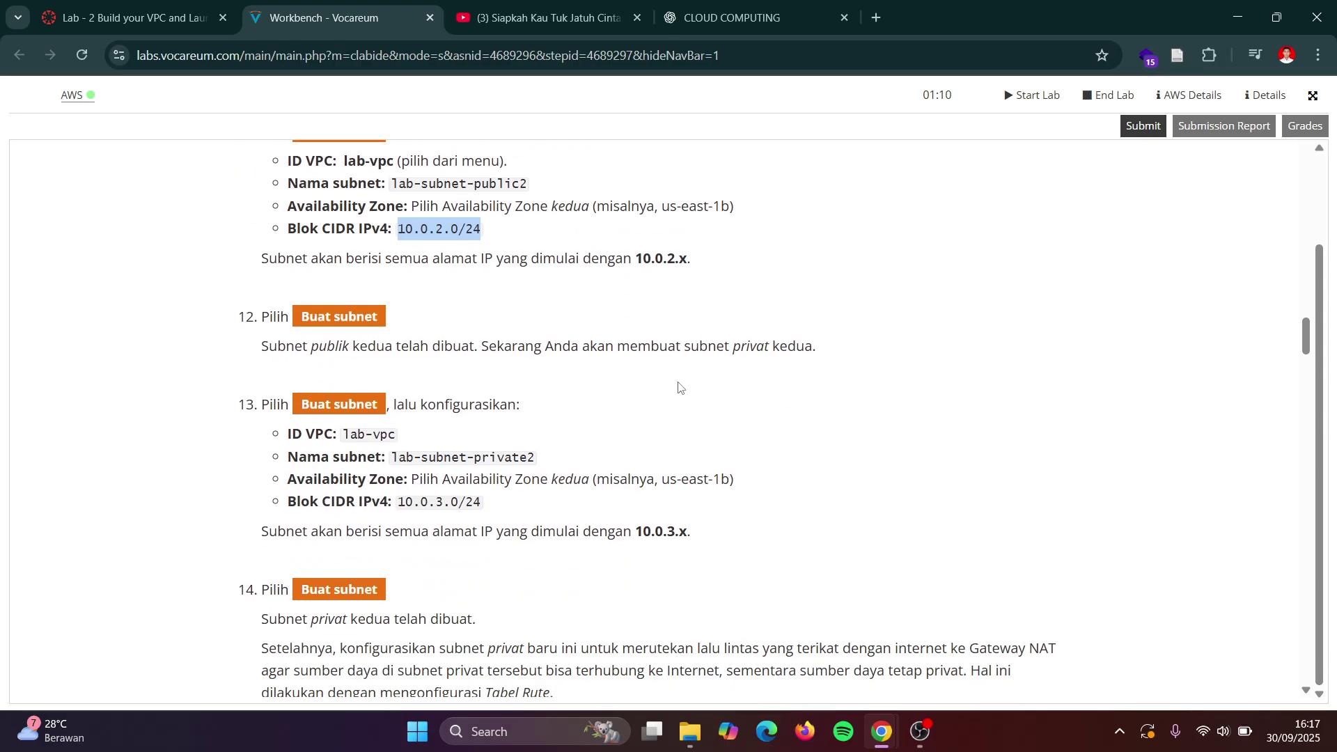
pyautogui.scroll(-1, 679, 387)
pyautogui.scroll(-5, 679, 388)
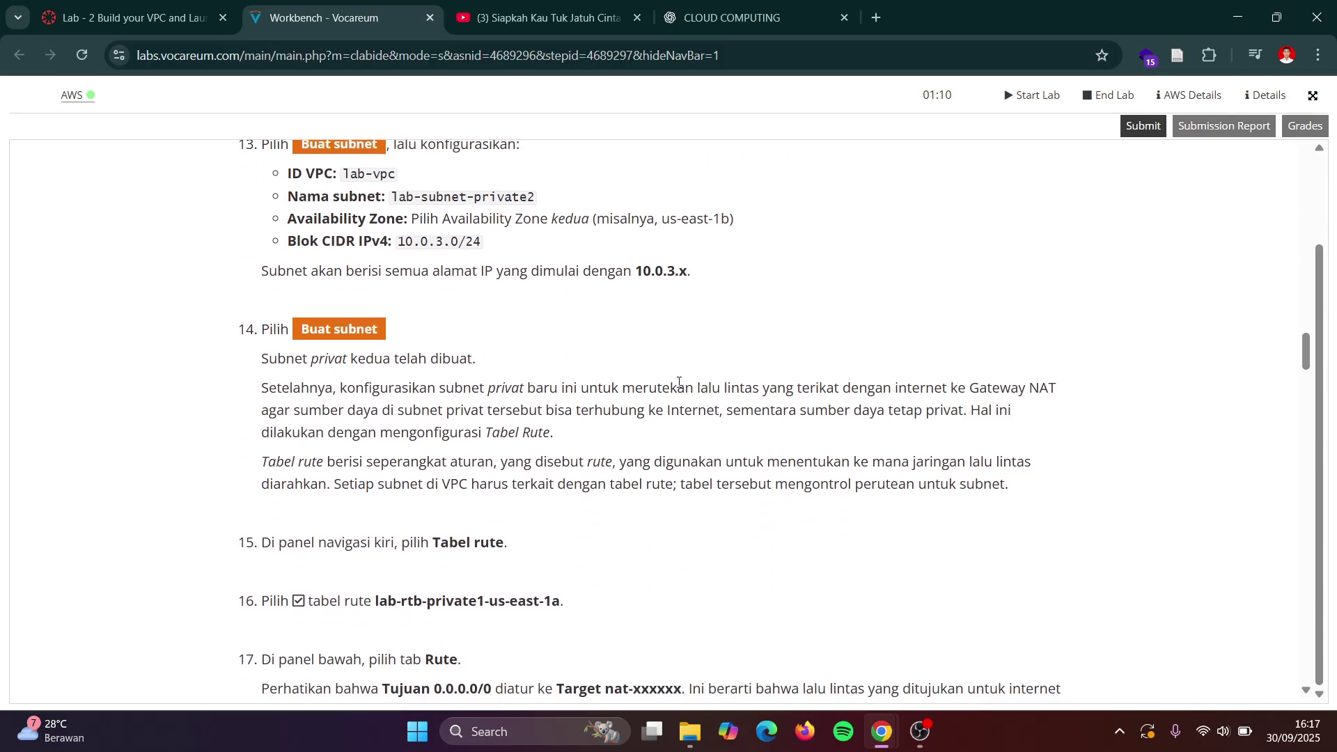
pyautogui.scroll(2, 679, 382)
pyautogui.hotkey('alt', 'Tab')
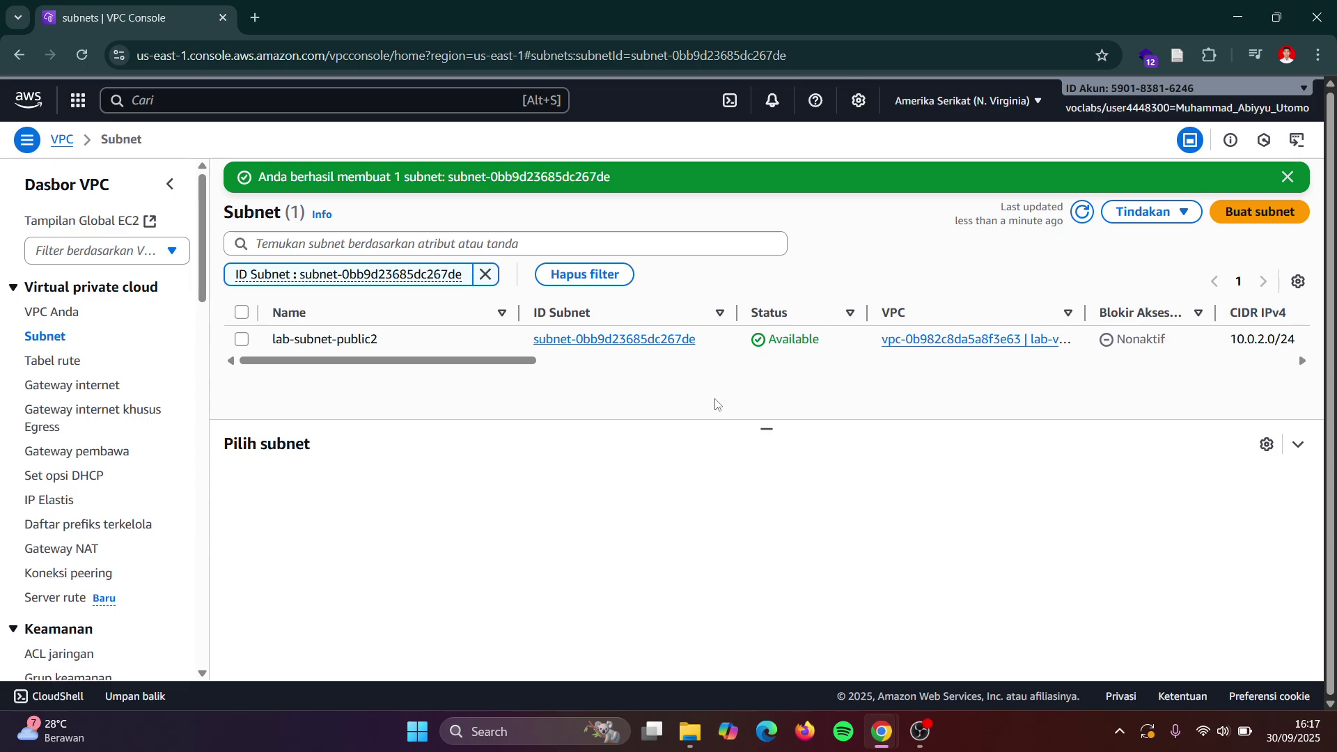
pyautogui.hotkey('alt', 'Tab')
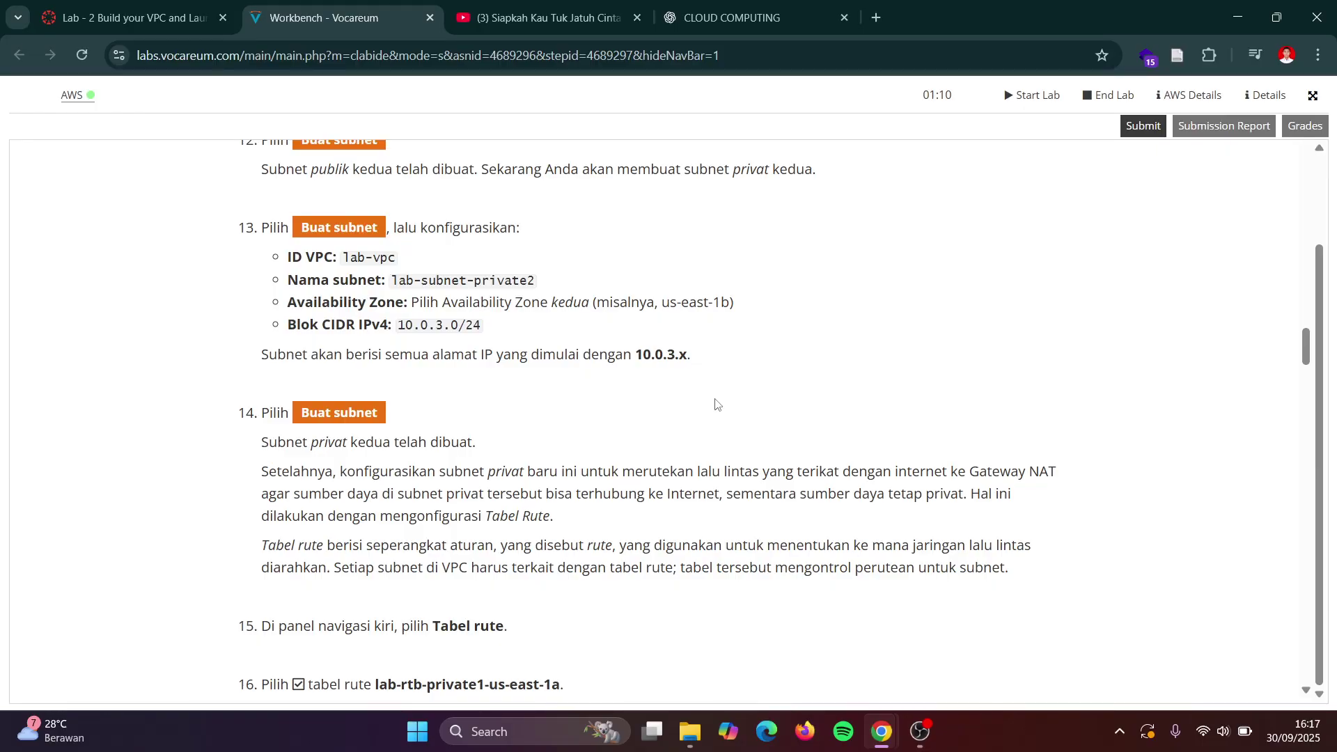
pyautogui.scroll(1, 716, 404)
pyautogui.scroll(-1, 716, 404)
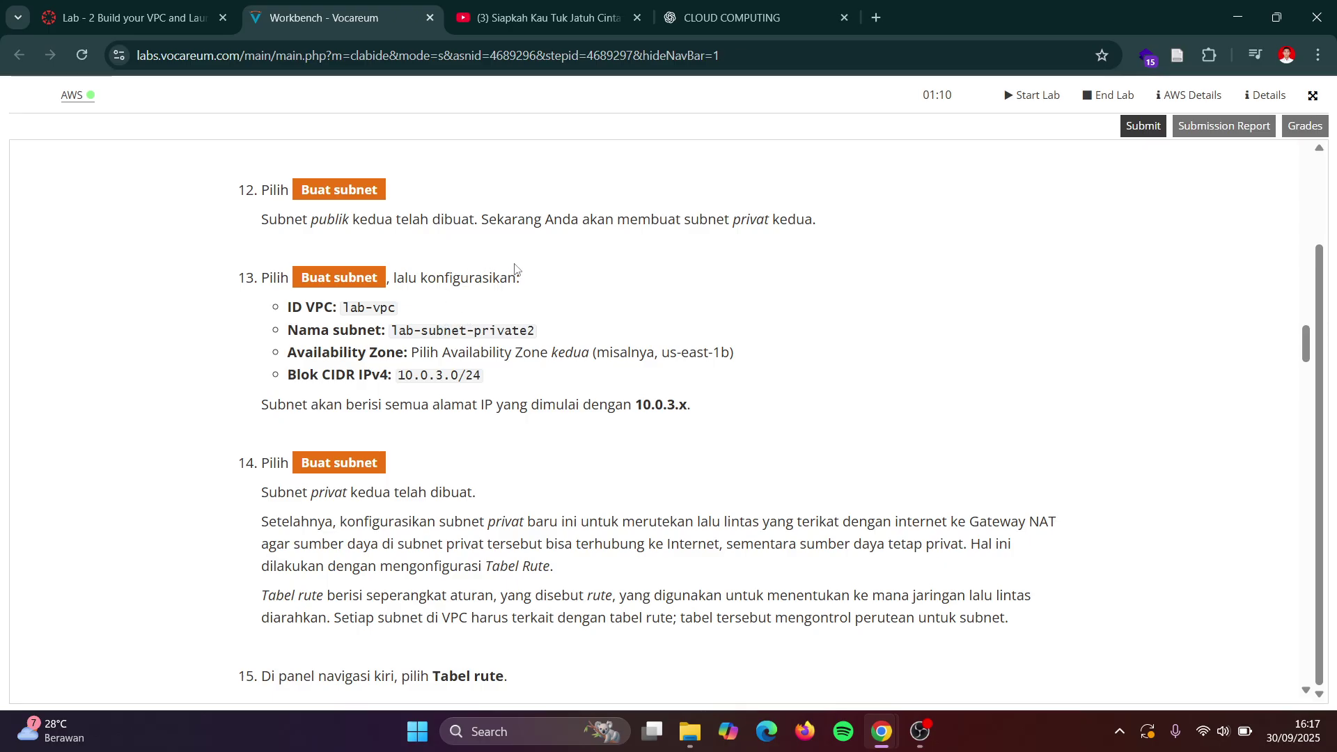
pyautogui.scroll(1, 516, 269)
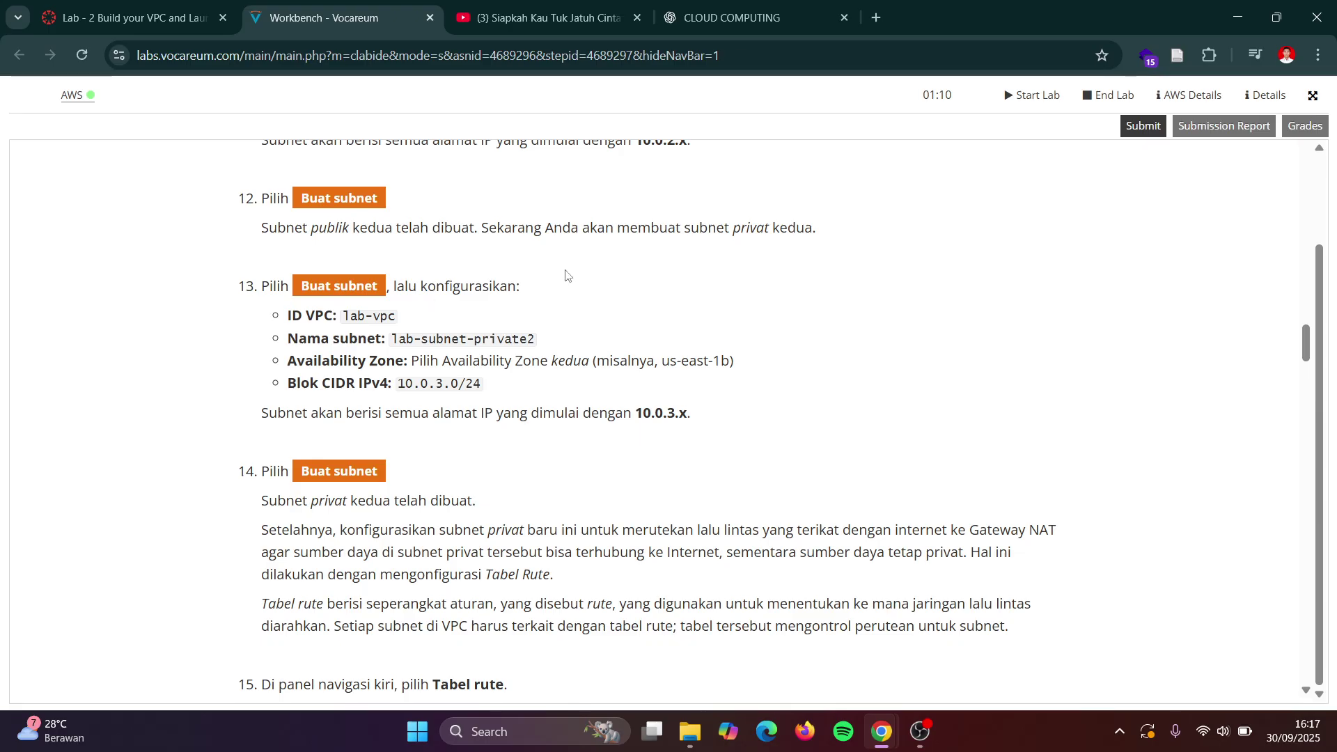
# - Start another subnet in the AWS console and select lab-vpc as its VPC
pyautogui.hotkey('alt', 'Tab')
pyautogui.click(1230, 217)
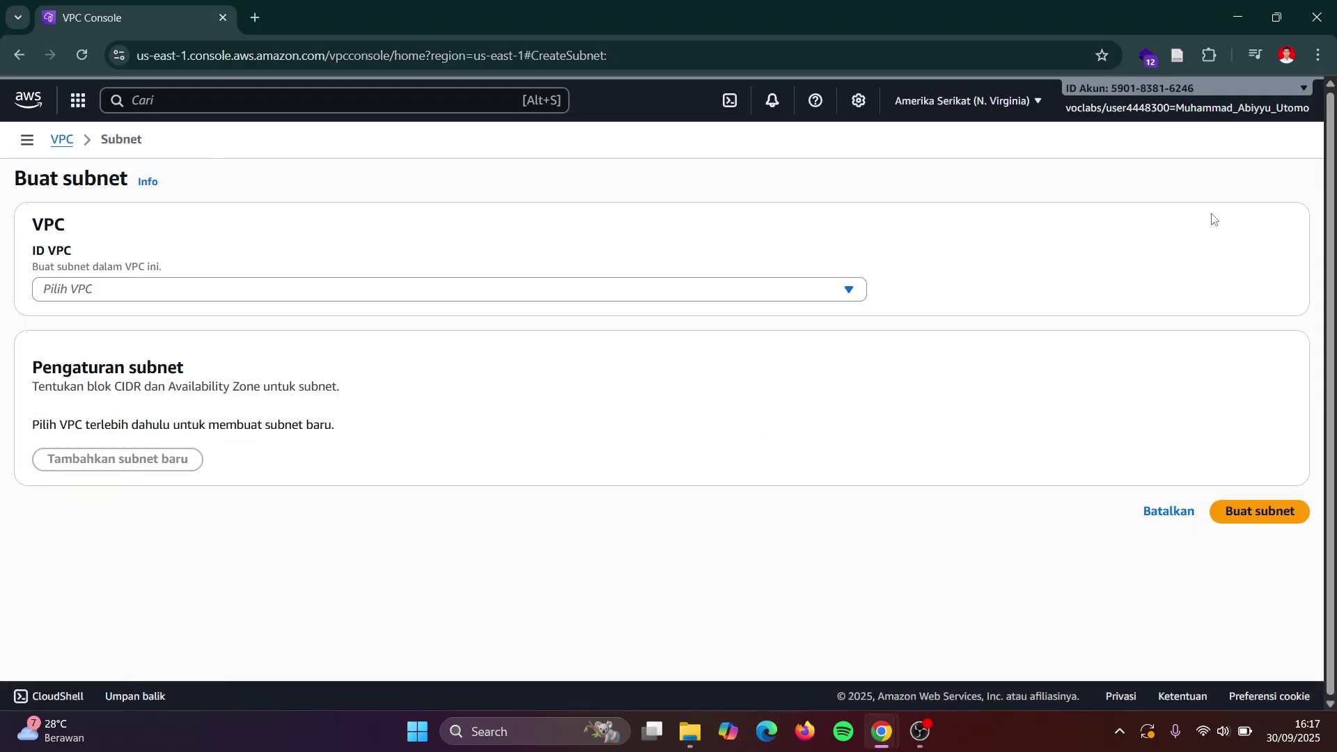
pyautogui.click(755, 295)
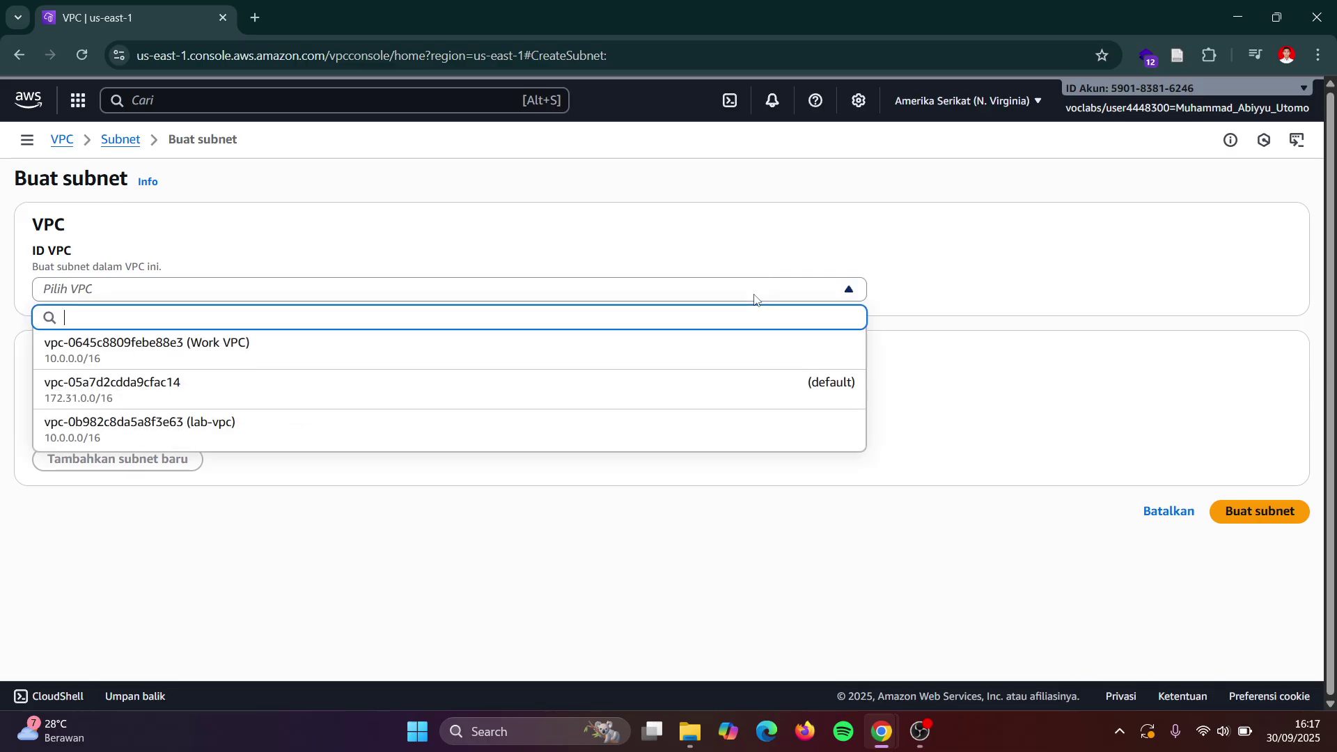
pyautogui.click(570, 424)
# - Copy the subnet name lab-subnet-private2 from step 13 of the lab guide and enter it as the new subnet's name
pyautogui.hotkey('alt', 'Tab')
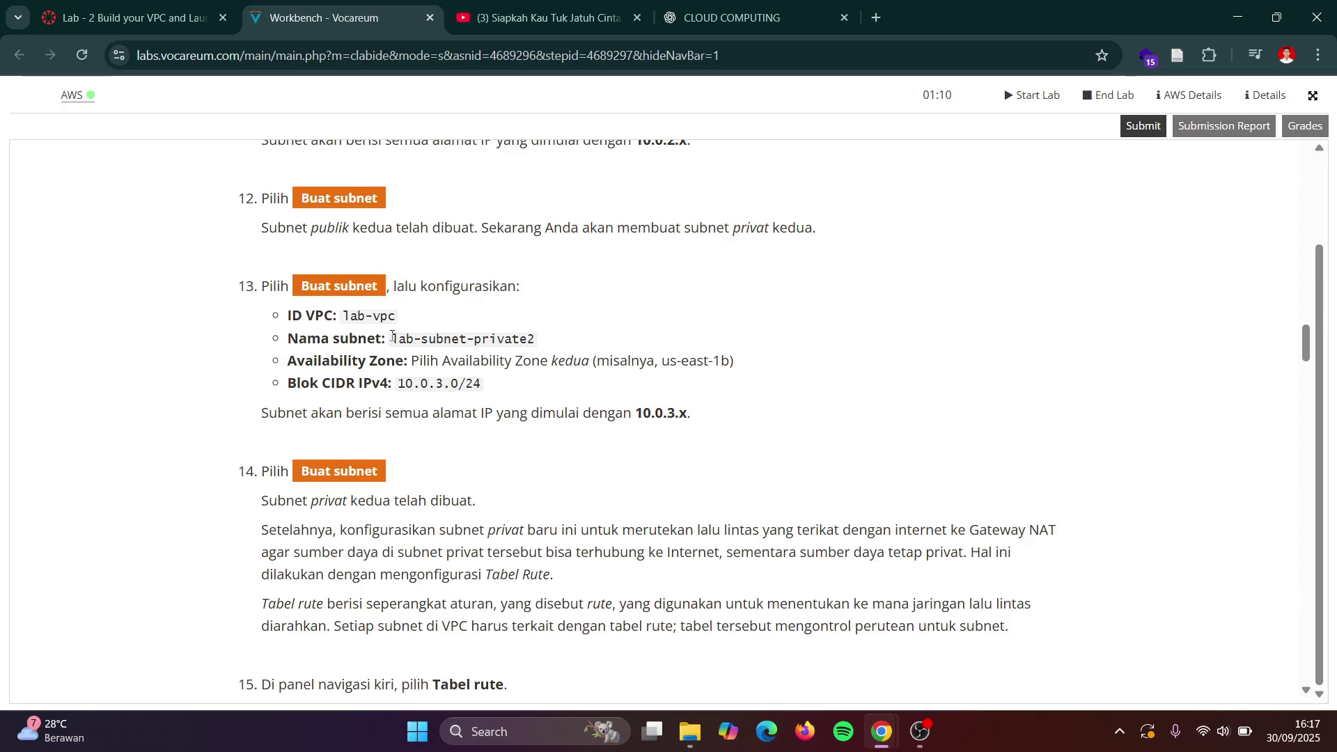
pyautogui.moveTo(390, 340); pyautogui.dragTo(559, 337)
pyautogui.hotkey('ctrl', 'c')
pyautogui.scroll(-20, 554, 338)
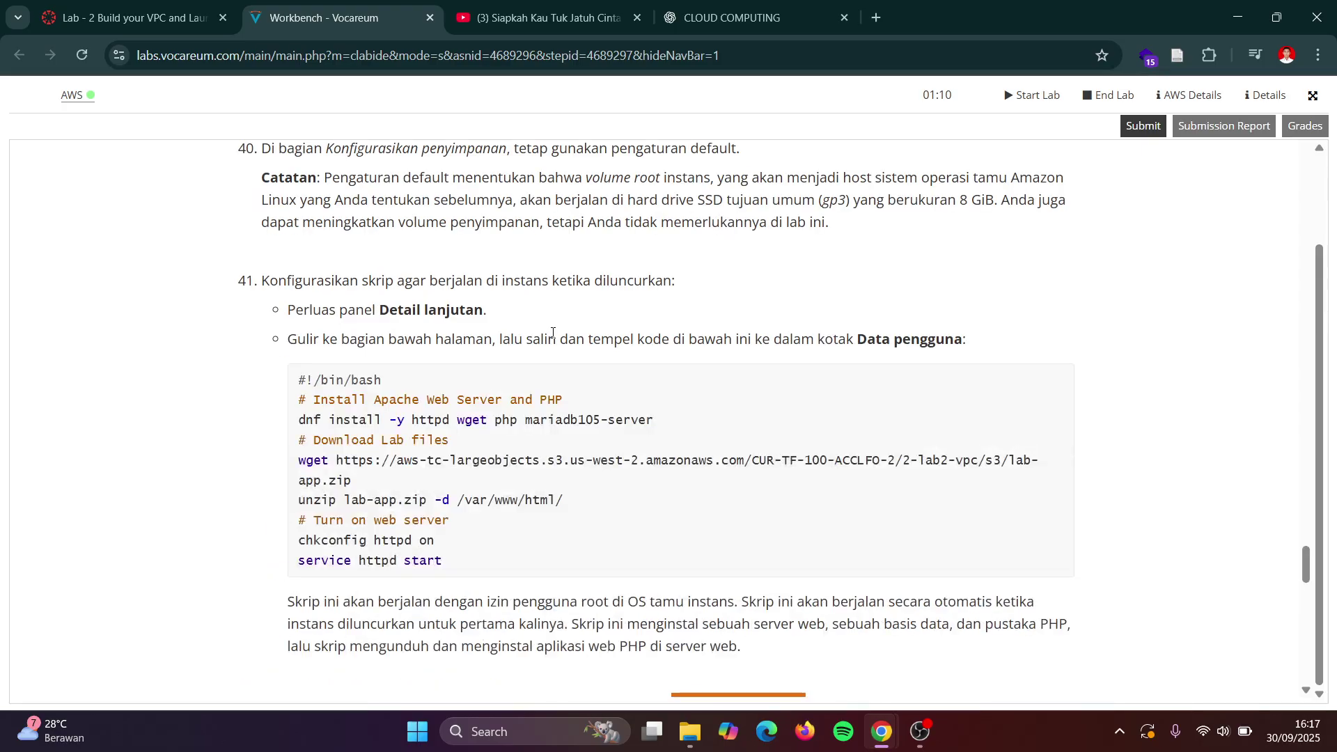
pyautogui.scroll(3, 537, 331)
pyautogui.scroll(20, 531, 327)
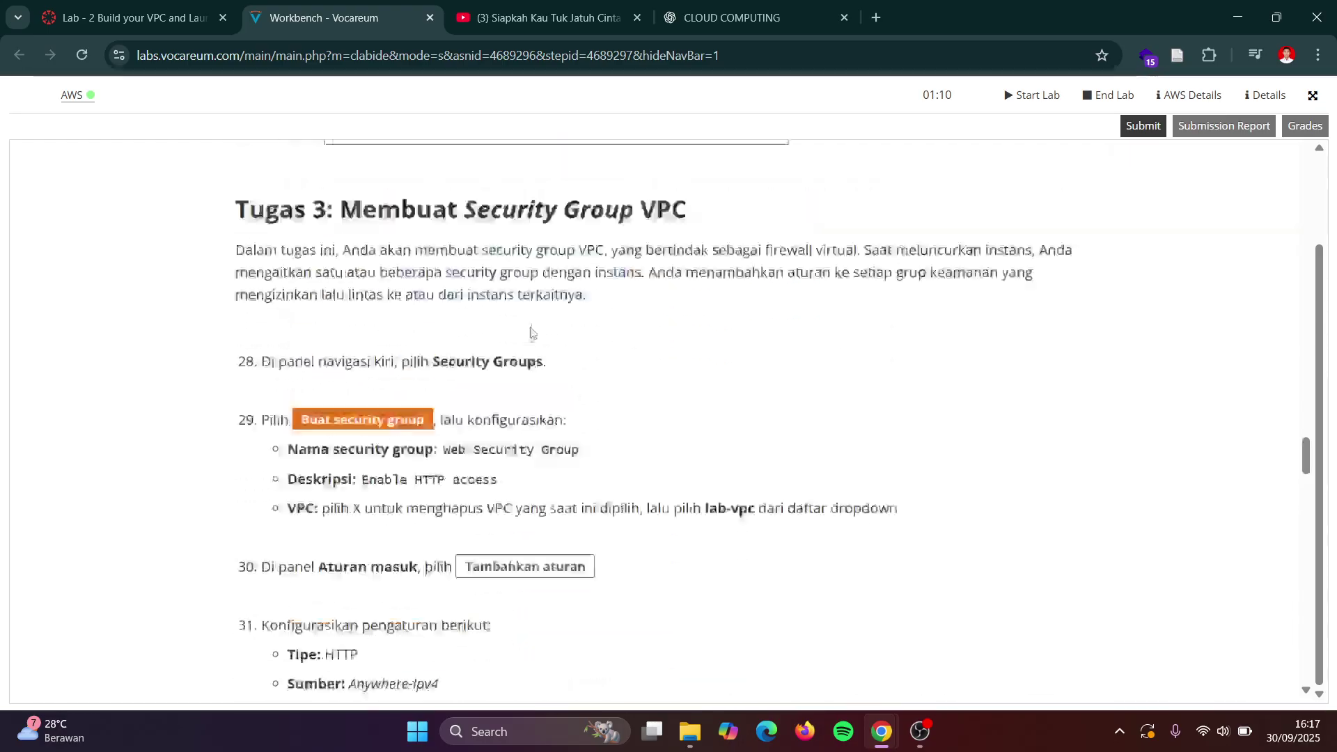
pyautogui.scroll(3, 530, 328)
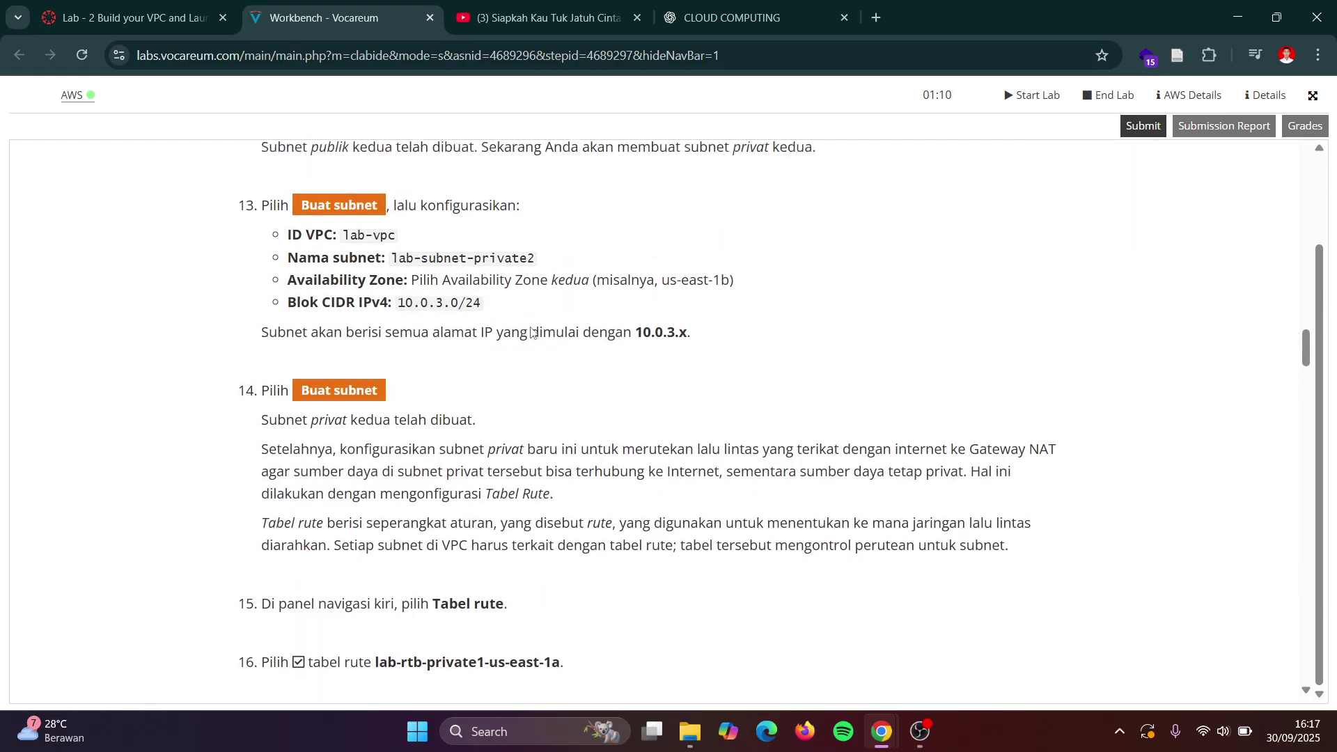
pyautogui.hotkey('alt', 'Tab')
pyautogui.scroll(-1, 291, 389)
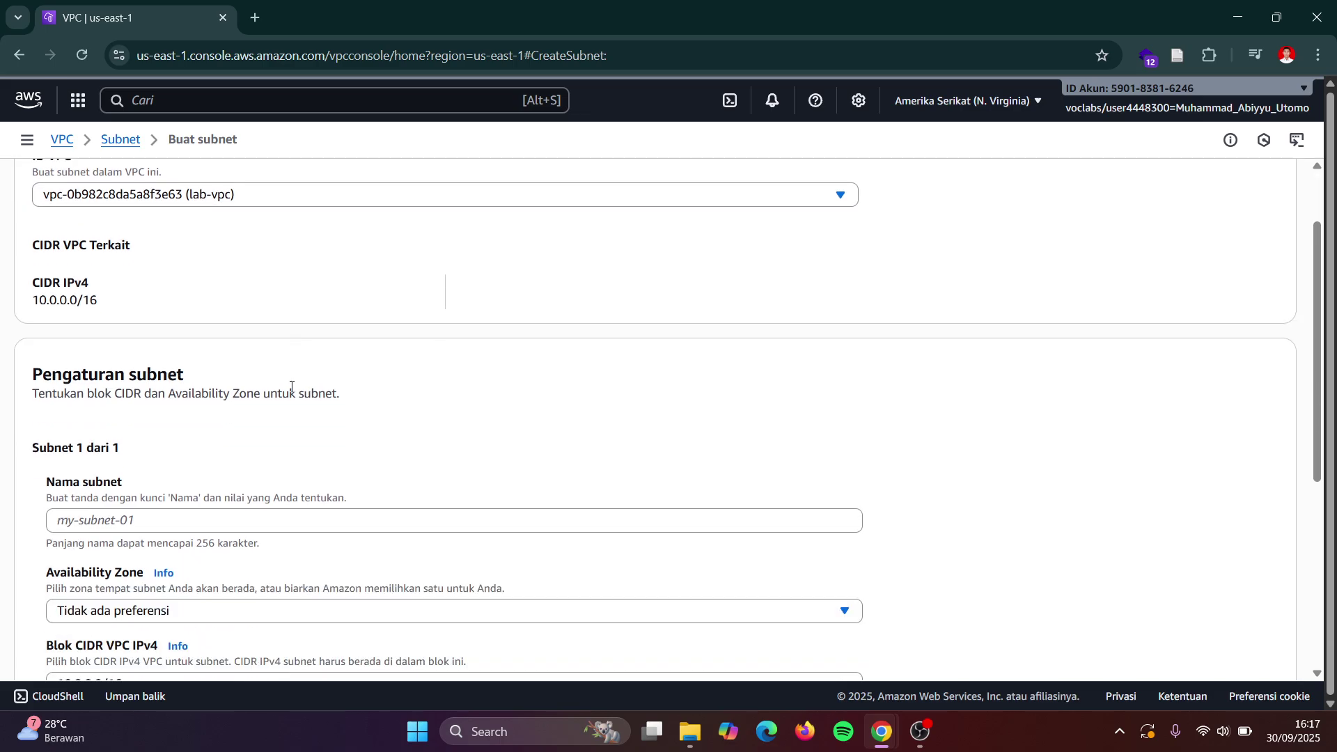
pyautogui.click(204, 522)
pyautogui.hotkey('ctrl', 'v')
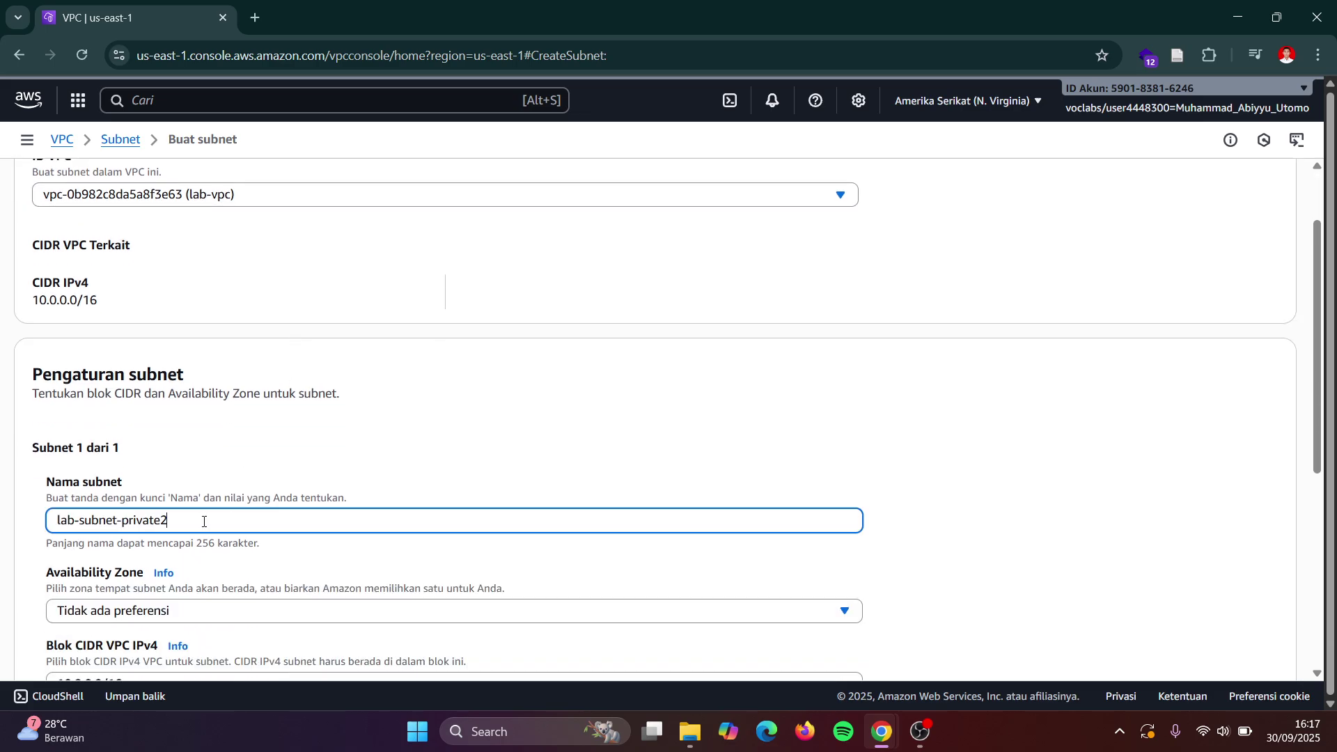
# - Set the Availability Zone of lab-subnet-private2 to use1-az4 (us-east-1b)
pyautogui.scroll(-1, 203, 522)
pyautogui.click(207, 497)
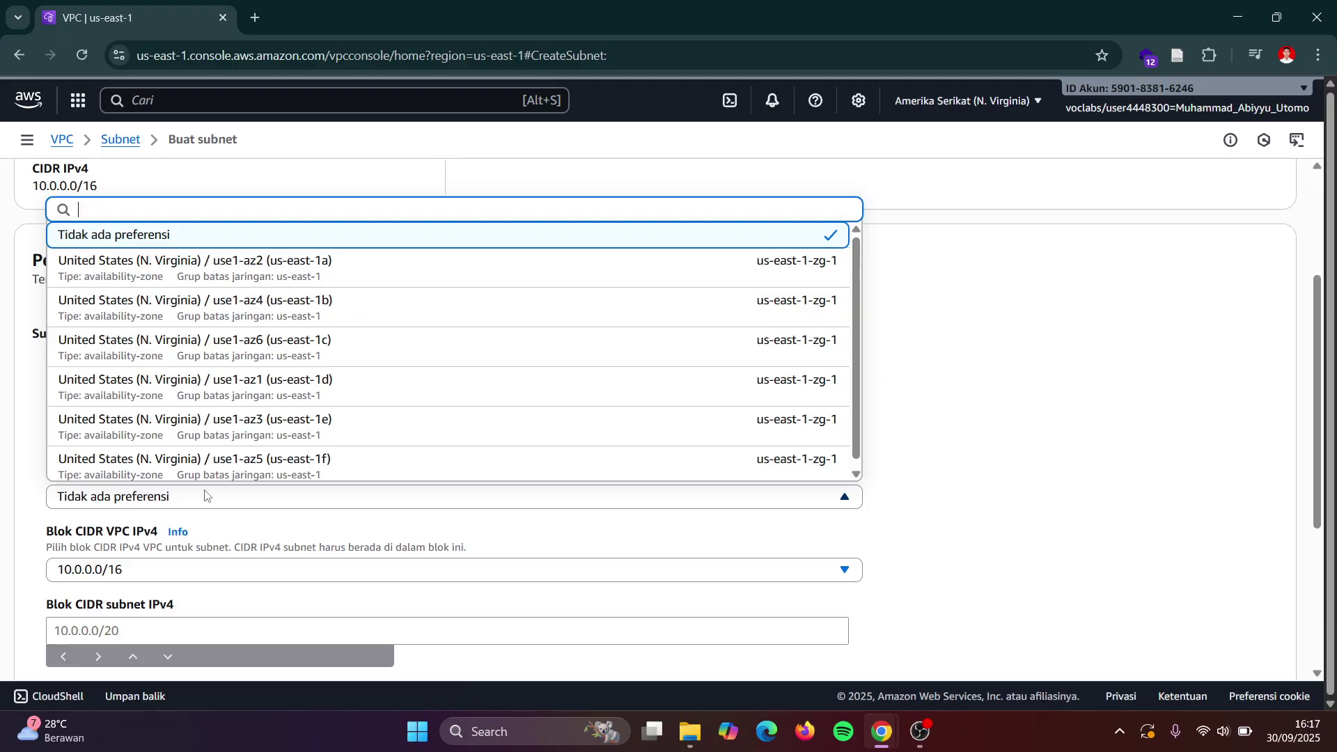
pyautogui.click(304, 307)
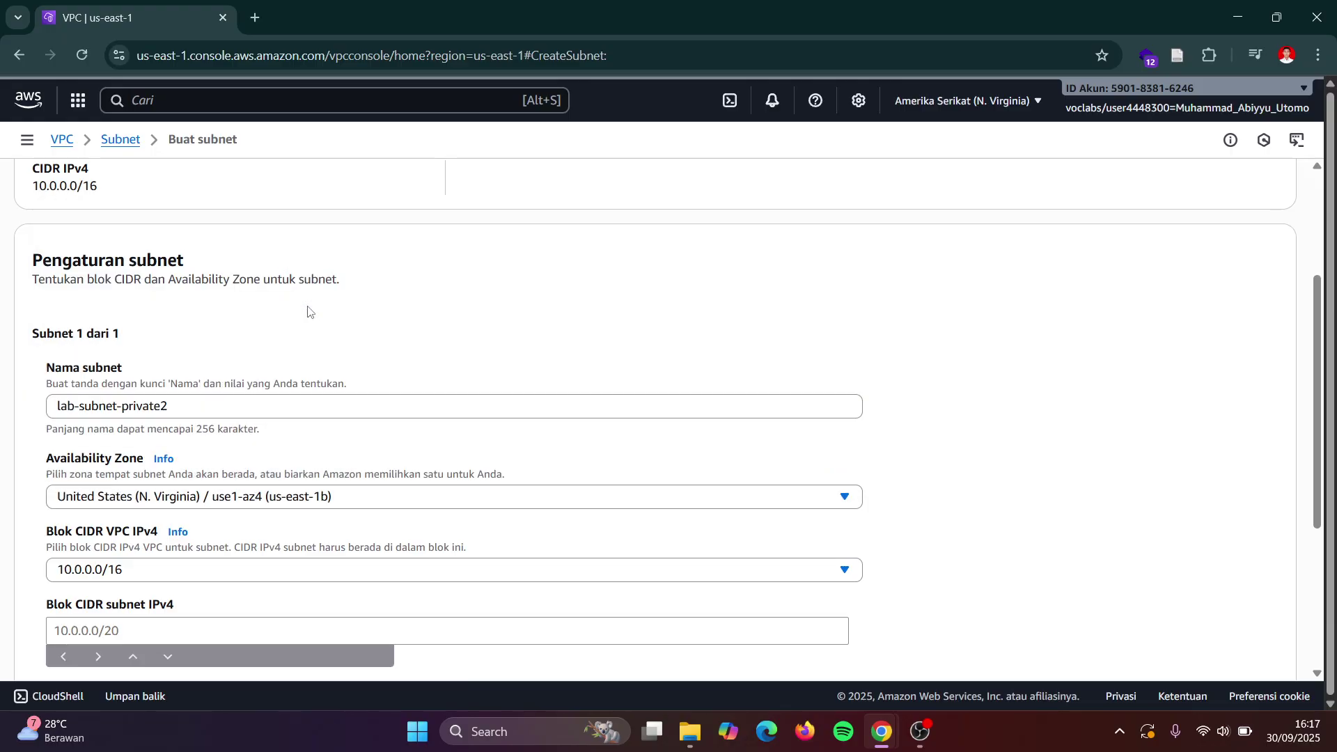
# - Copy 10.0.3.0/24 from step 13 of the lab guide and enter it as the subnet's IPv4 CIDR block
pyautogui.hotkey('alt', 'Tab')
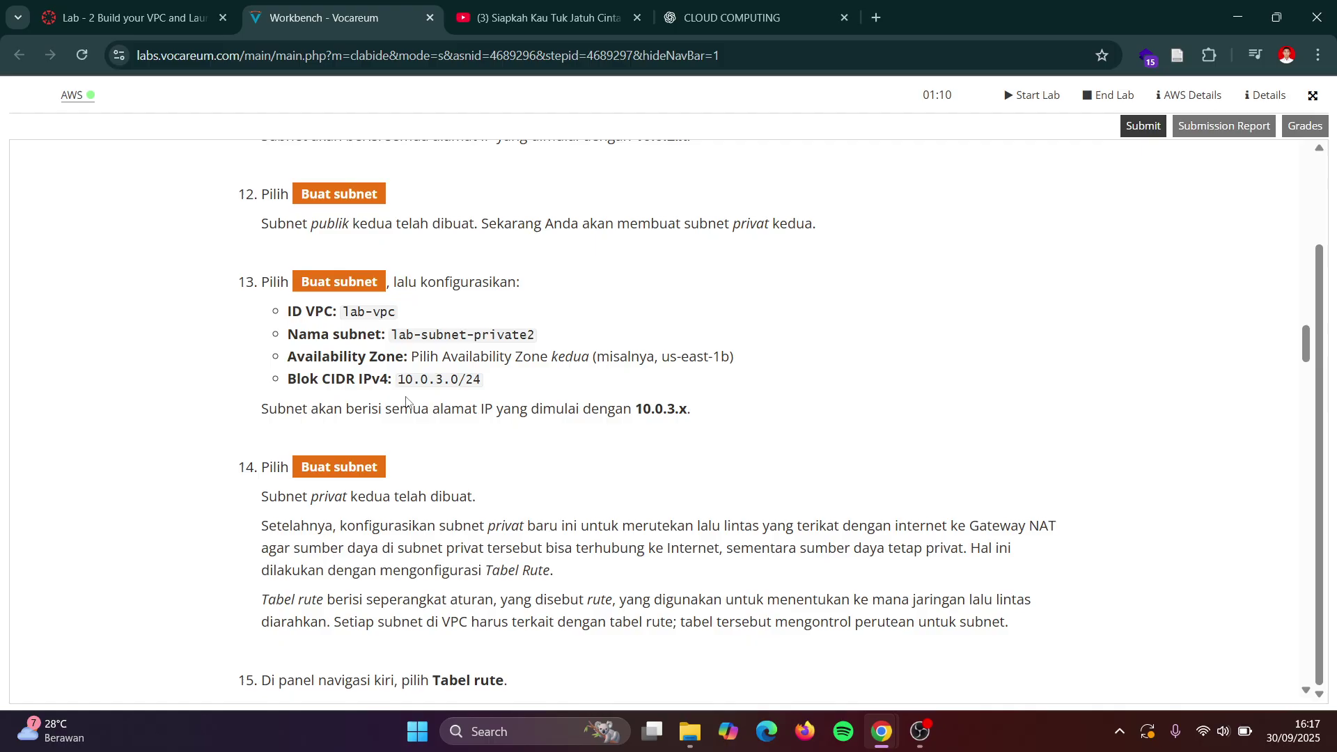
pyautogui.moveTo(398, 382); pyautogui.dragTo(482, 383)
pyautogui.hotkey('ctrl', 'c')
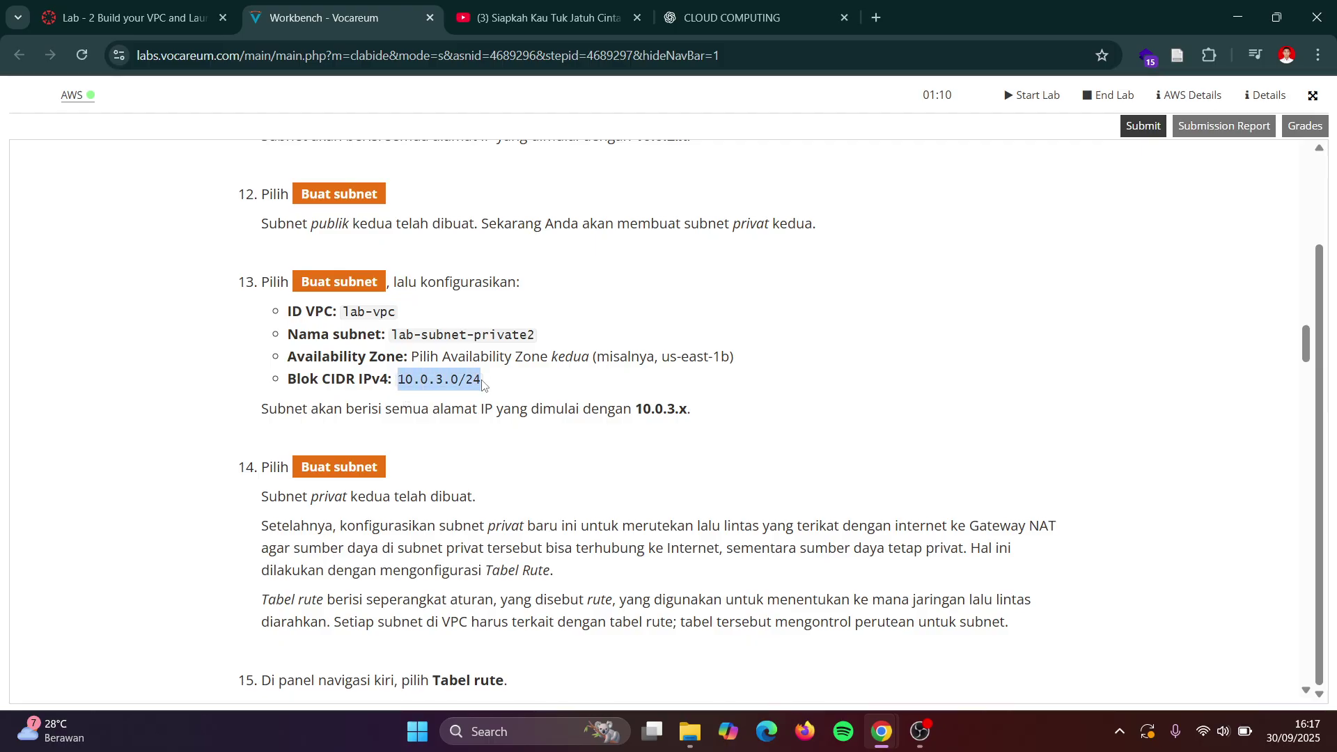
pyautogui.hotkey('alt', 'Tab')
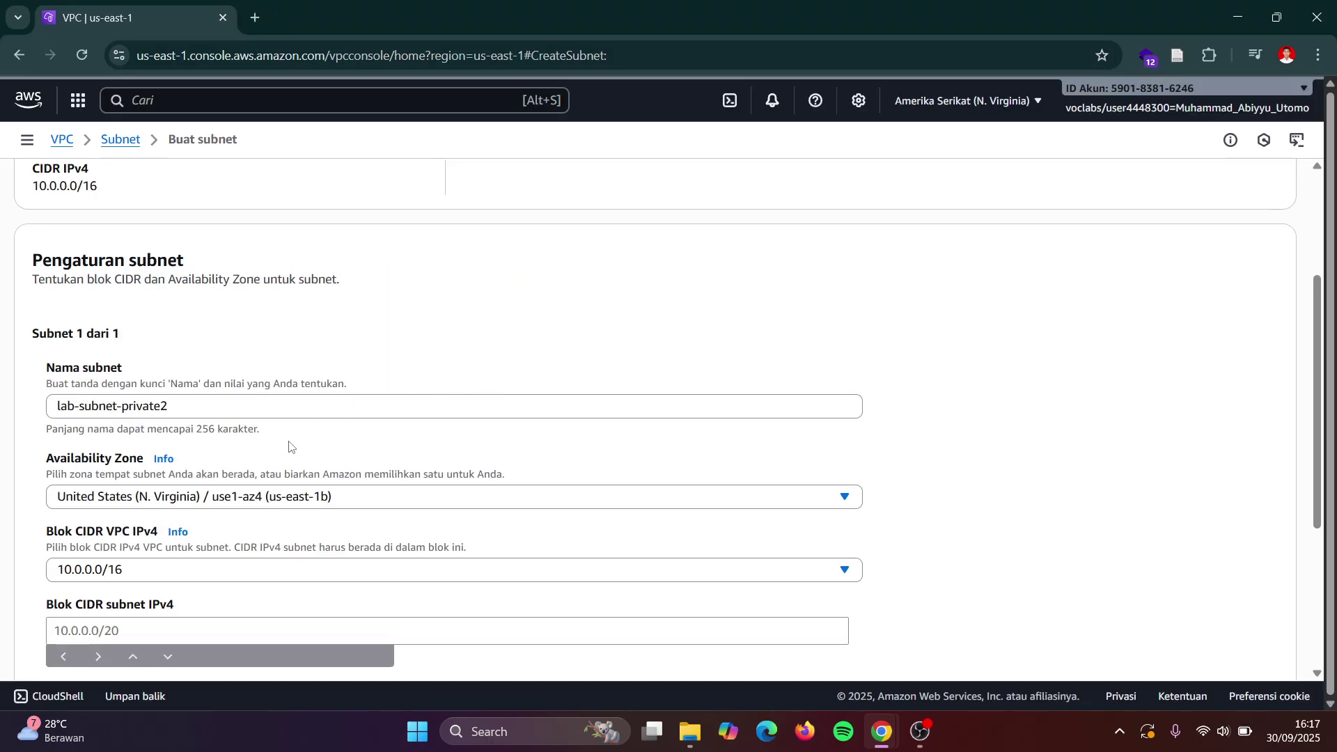
pyautogui.scroll(-2, 260, 472)
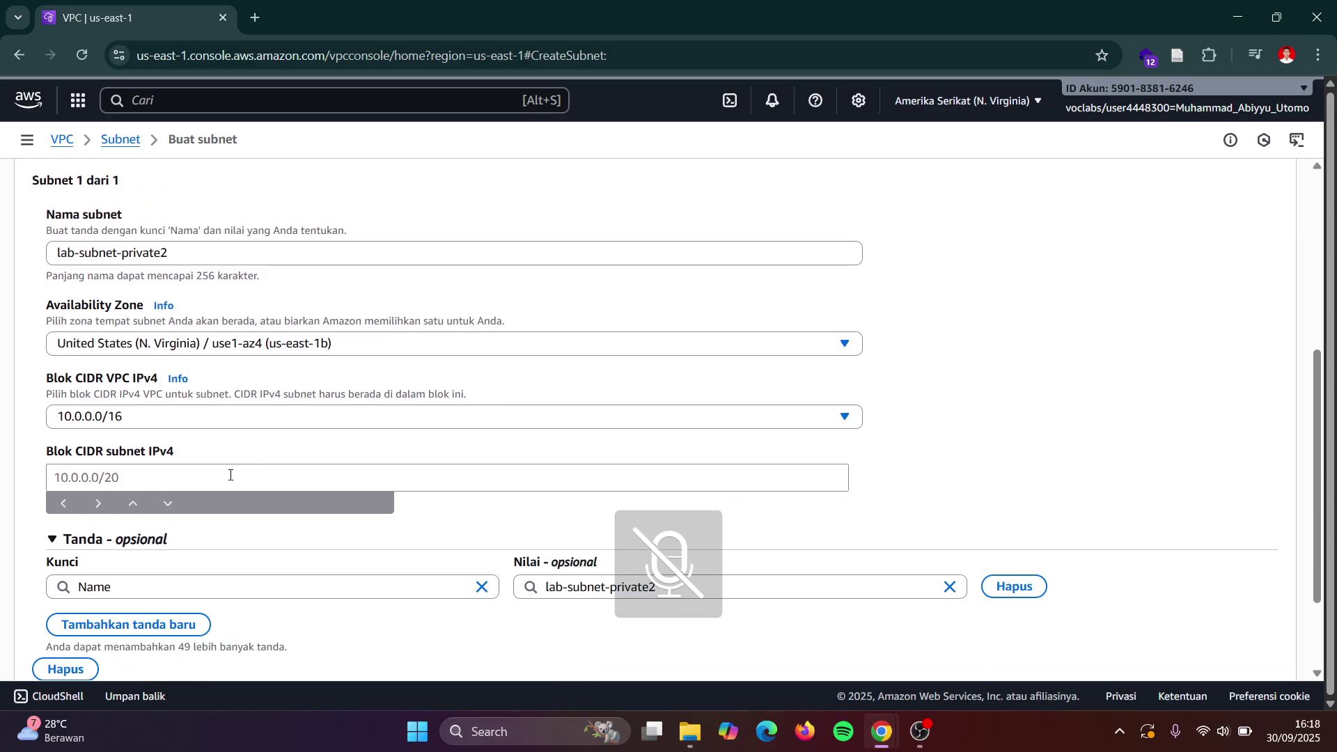
pyautogui.click(143, 478)
pyautogui.hotkey('ctrl', 'v')
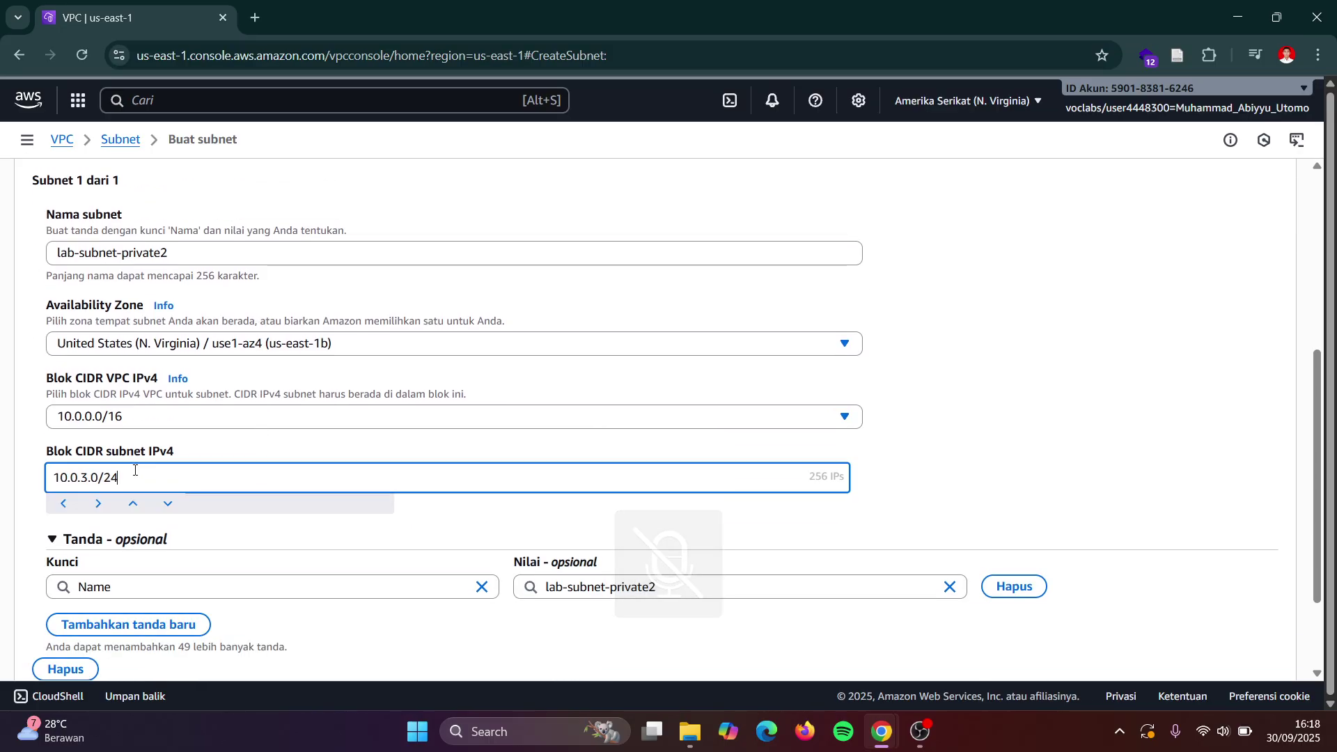
pyautogui.click(403, 515)
# - Create the subnet lab-subnet-private2 after checking the form and lab guide, and review the lab-vpc entries in the full subnet list
pyautogui.scroll(-2, 402, 515)
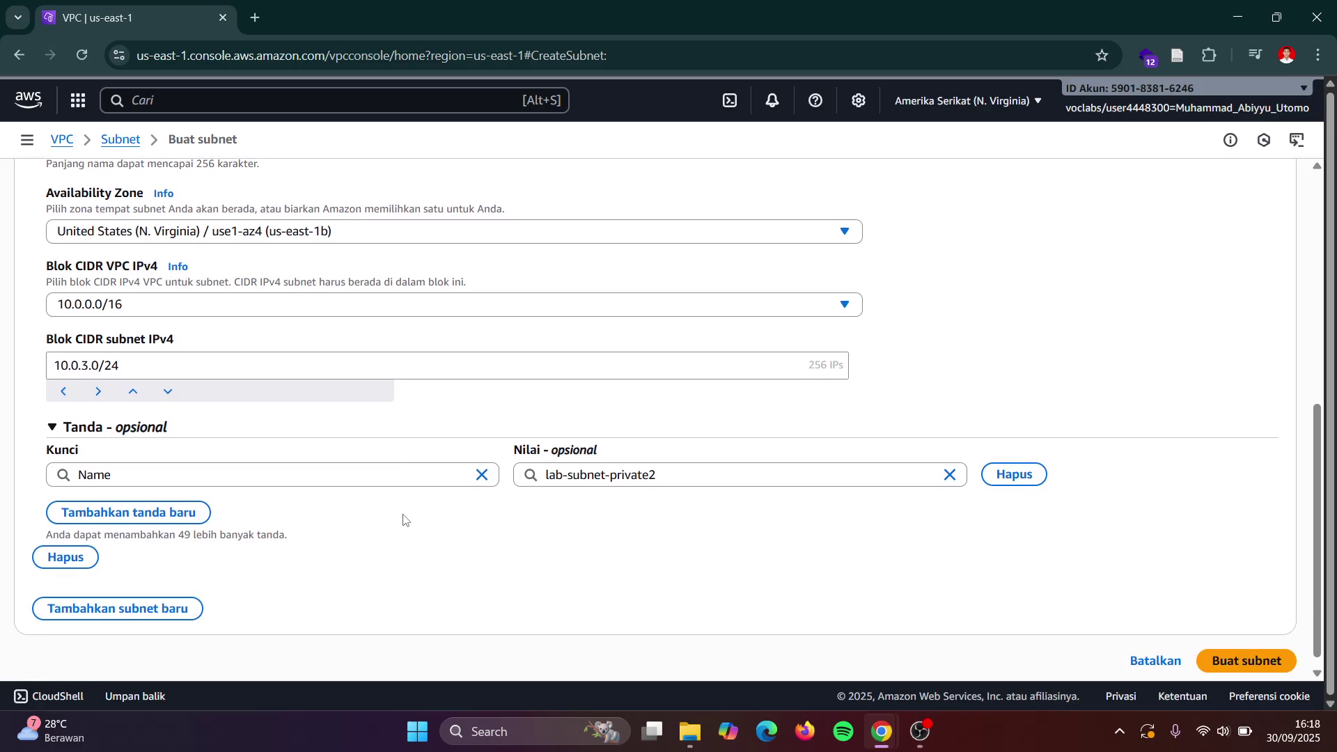
pyautogui.scroll(4, 403, 515)
pyautogui.hotkey('alt', 'Tab')
pyautogui.scroll(-3, 659, 463)
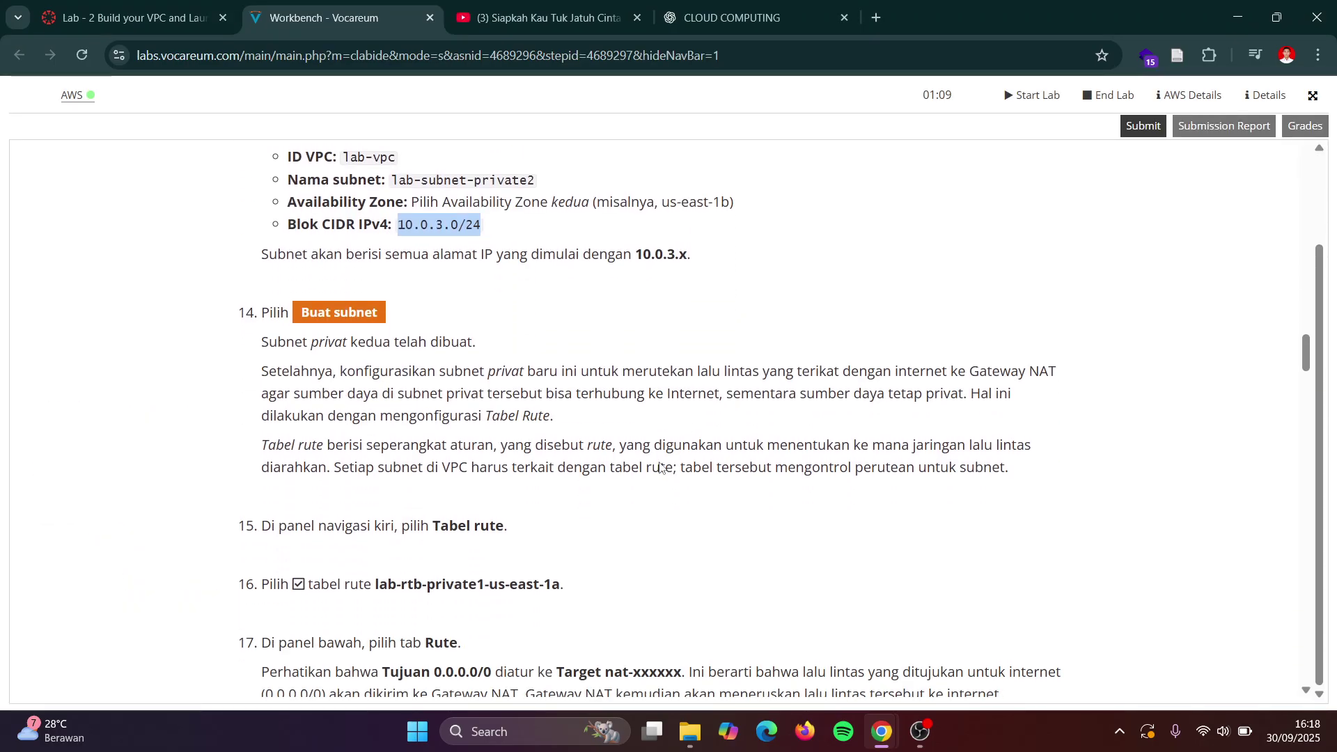
pyautogui.hotkey('alt', 'Tab')
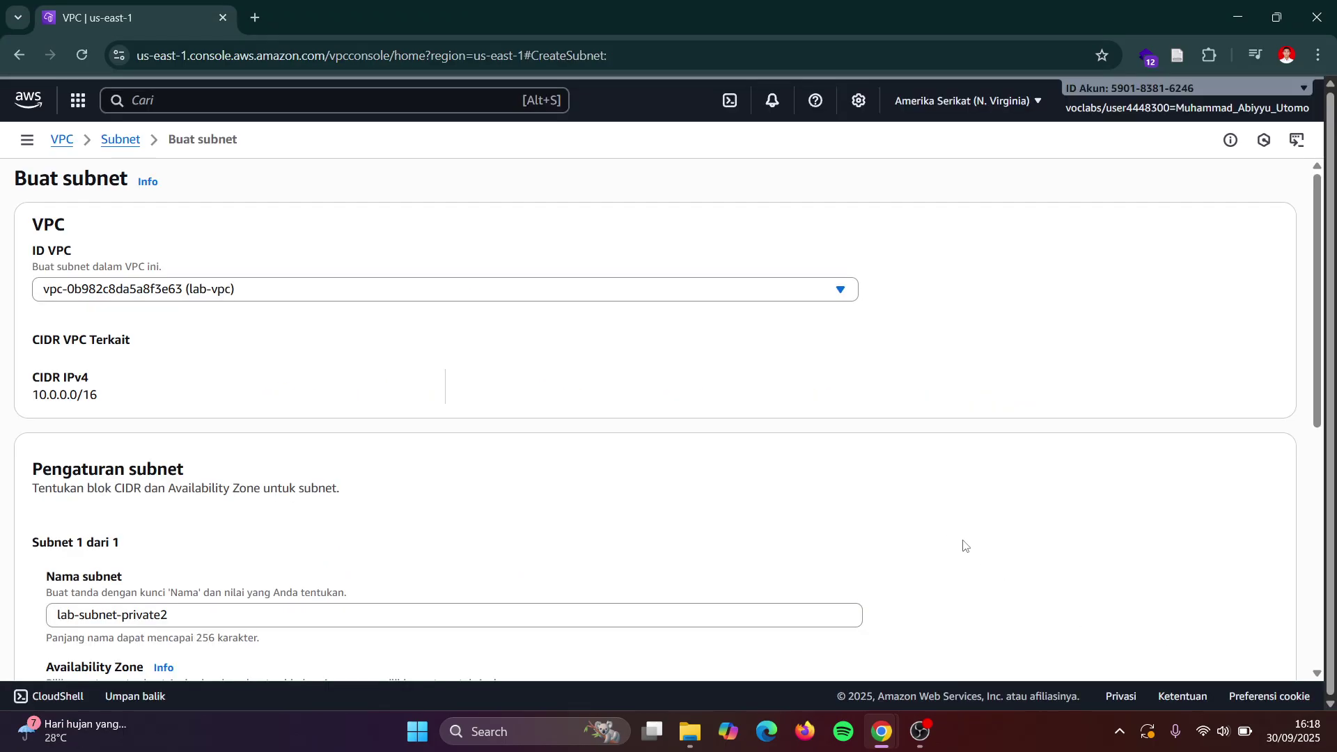
pyautogui.scroll(-6, 1045, 568)
pyautogui.click(1220, 645)
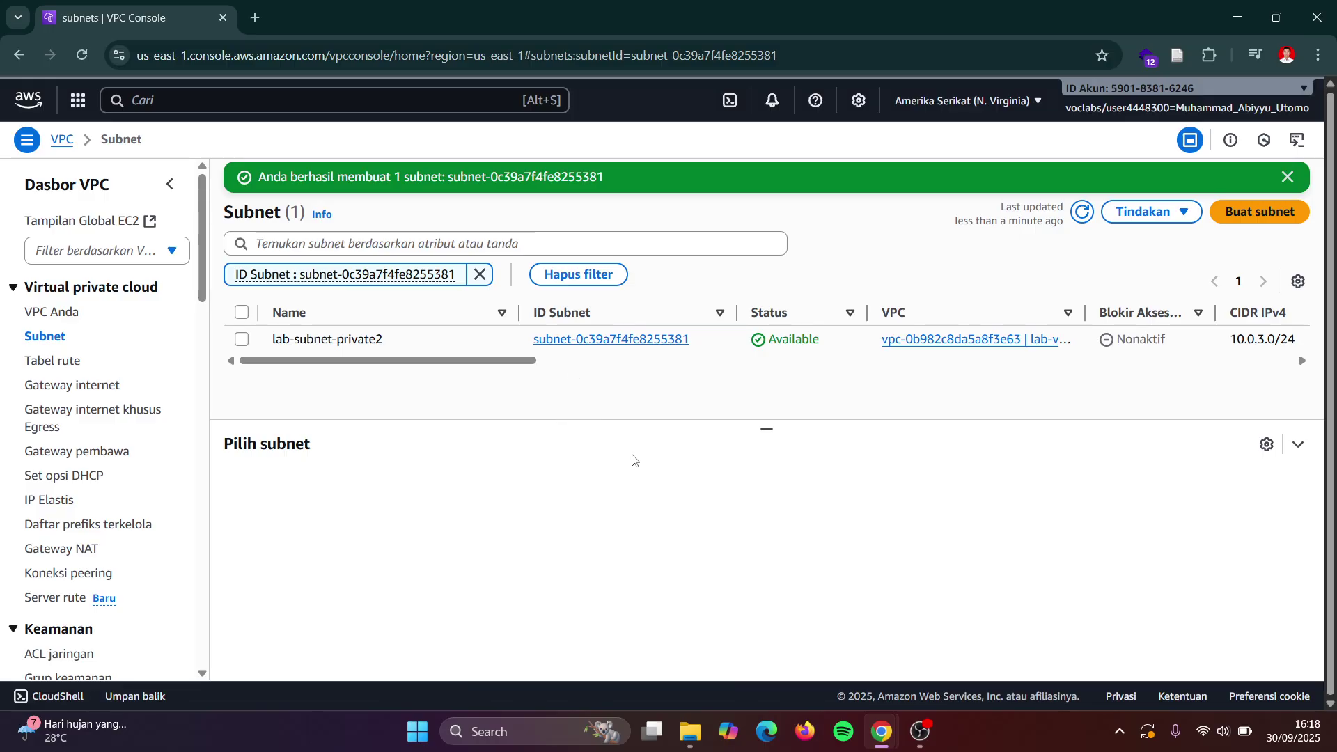
pyautogui.click(46, 337)
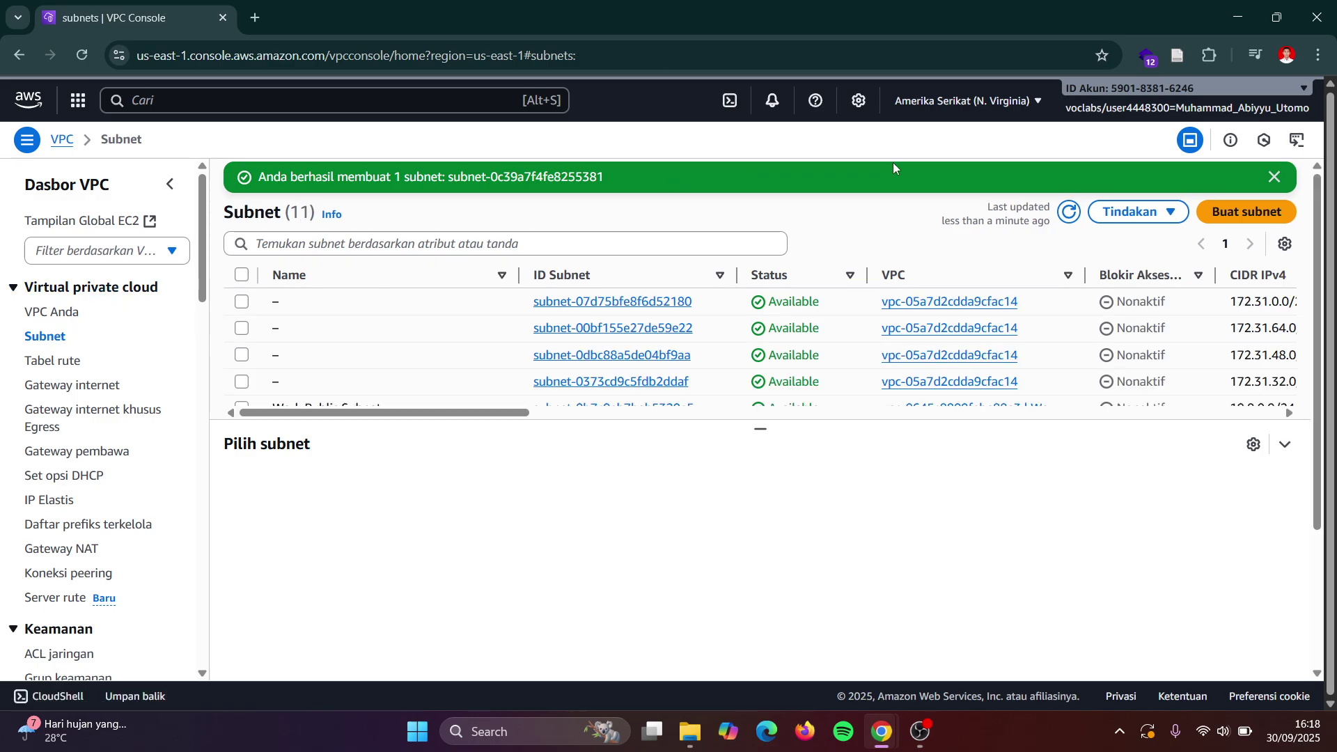
pyautogui.scroll(-5, 736, 369)
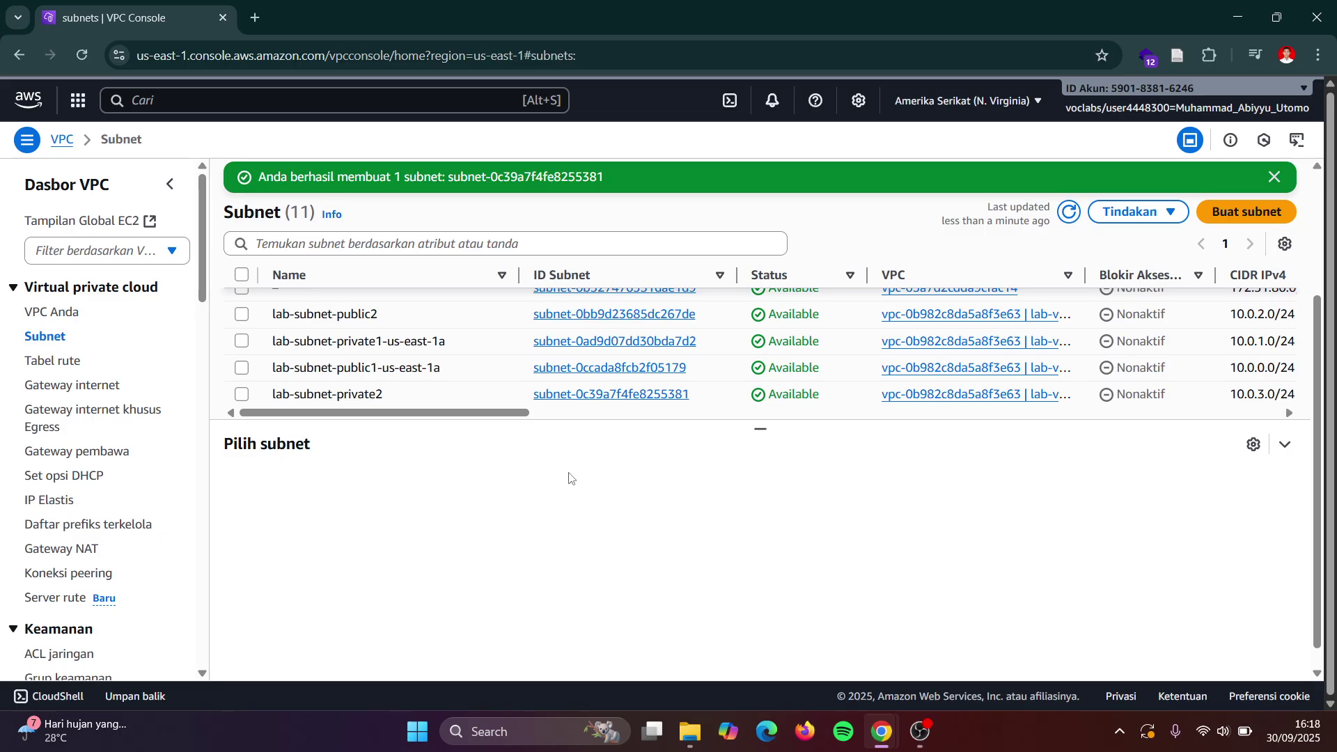
# - Read steps 14 to 16 of the lab guide in Vocareum and open the route tables list in the VPC console
pyautogui.scroll(3, 569, 478)
pyautogui.hotkey('alt', 'Tab')
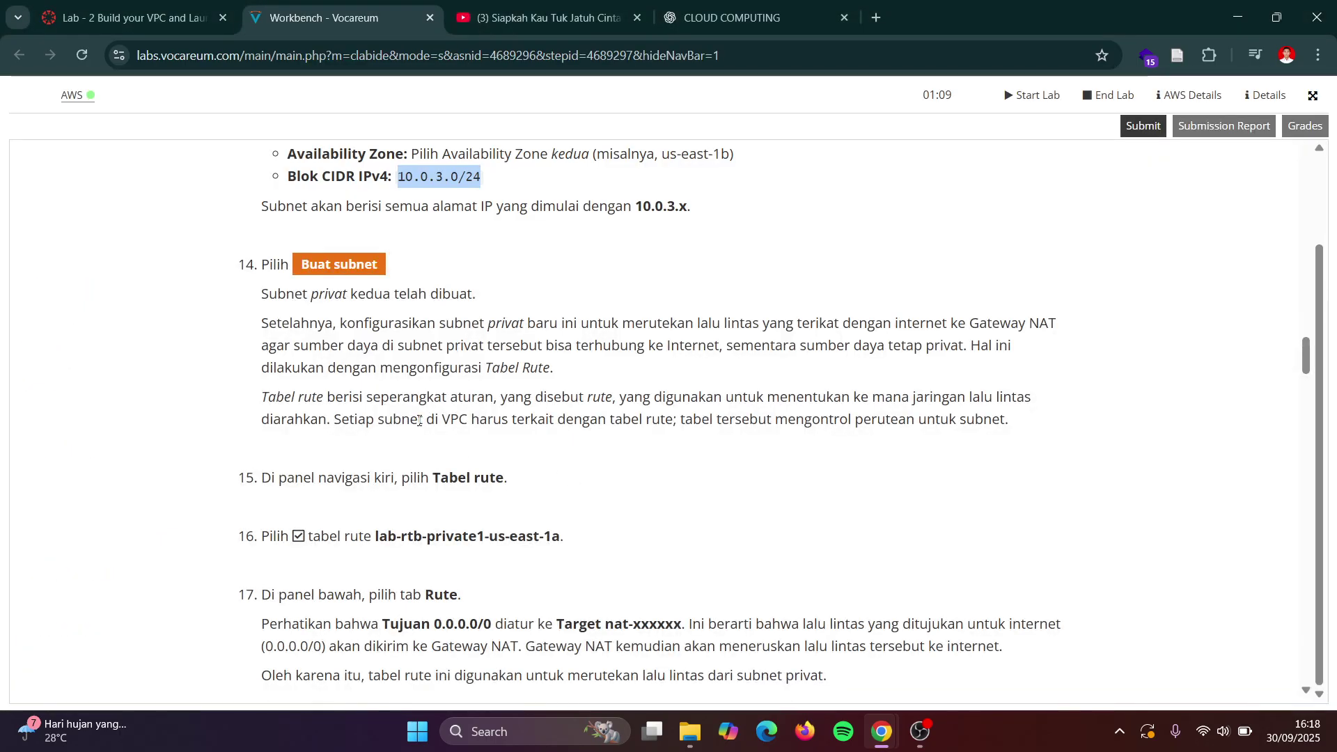
pyautogui.scroll(-1, 506, 459)
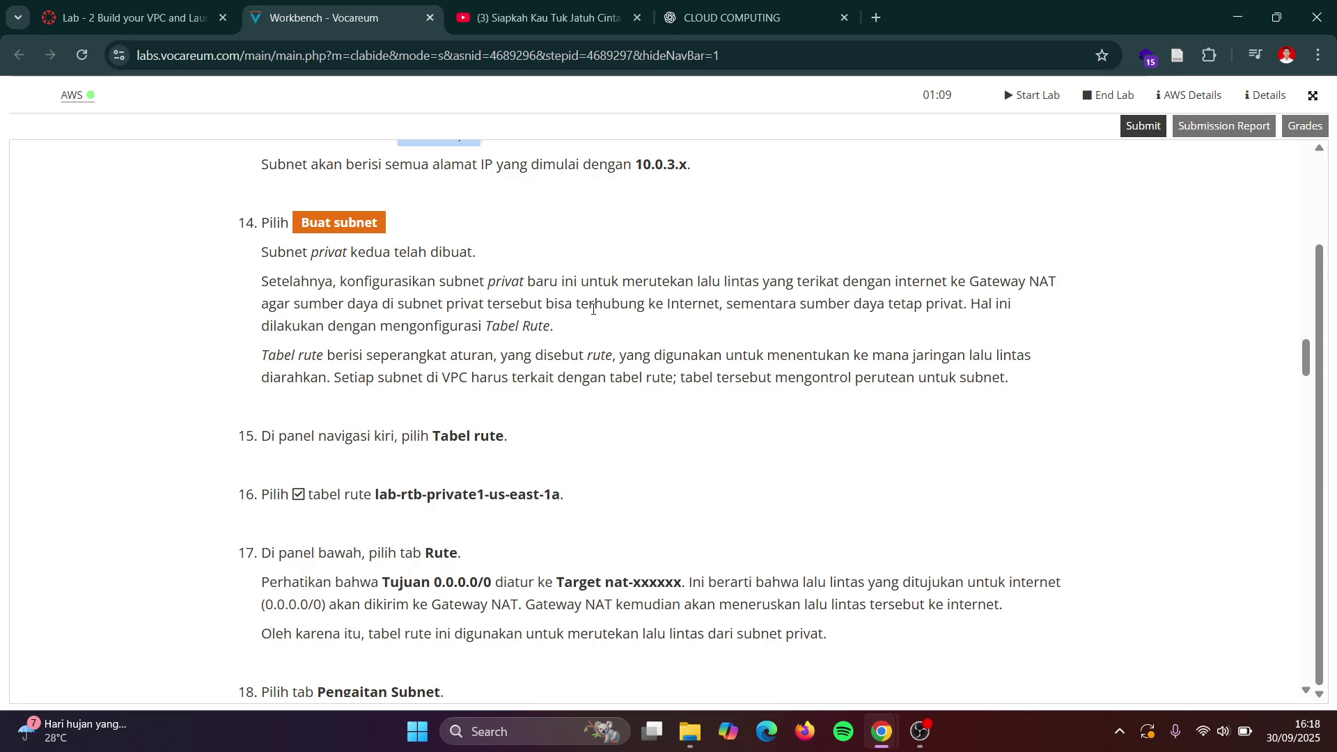
pyautogui.scroll(-2, 593, 308)
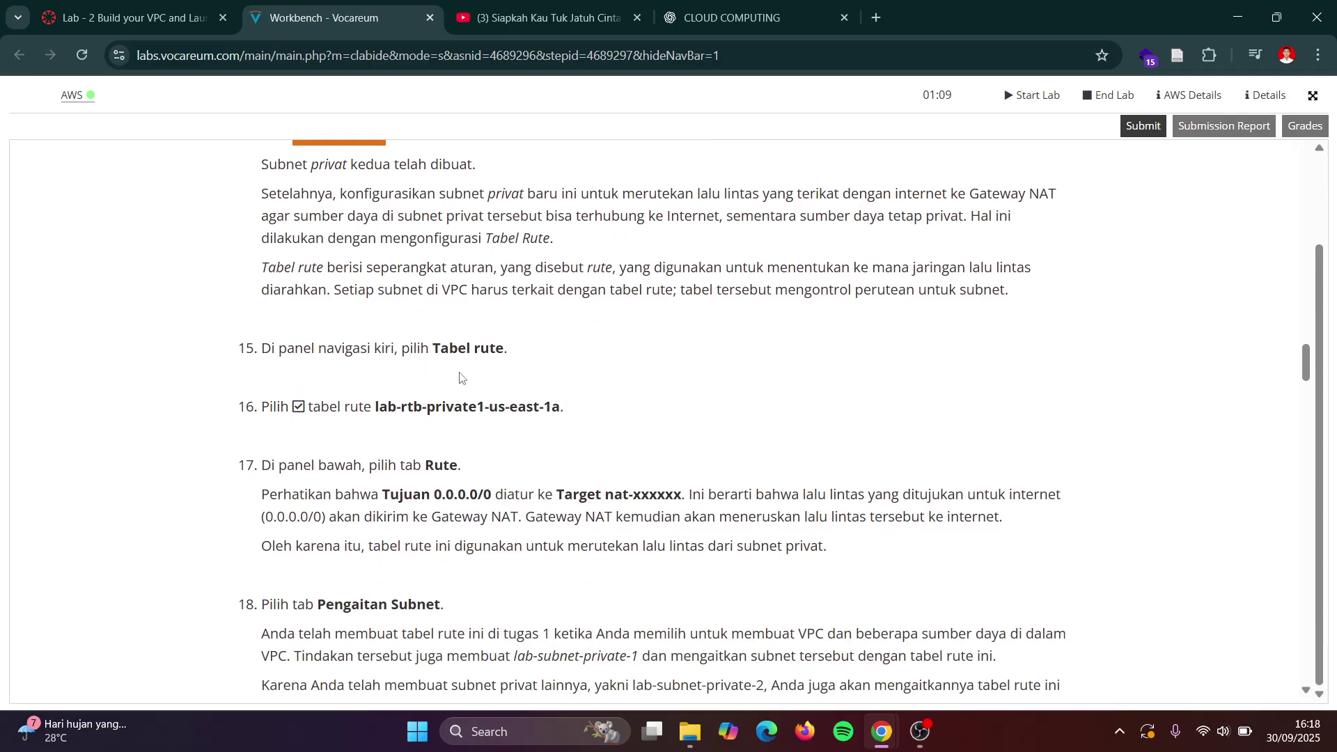
pyautogui.hotkey('alt', 'Tab')
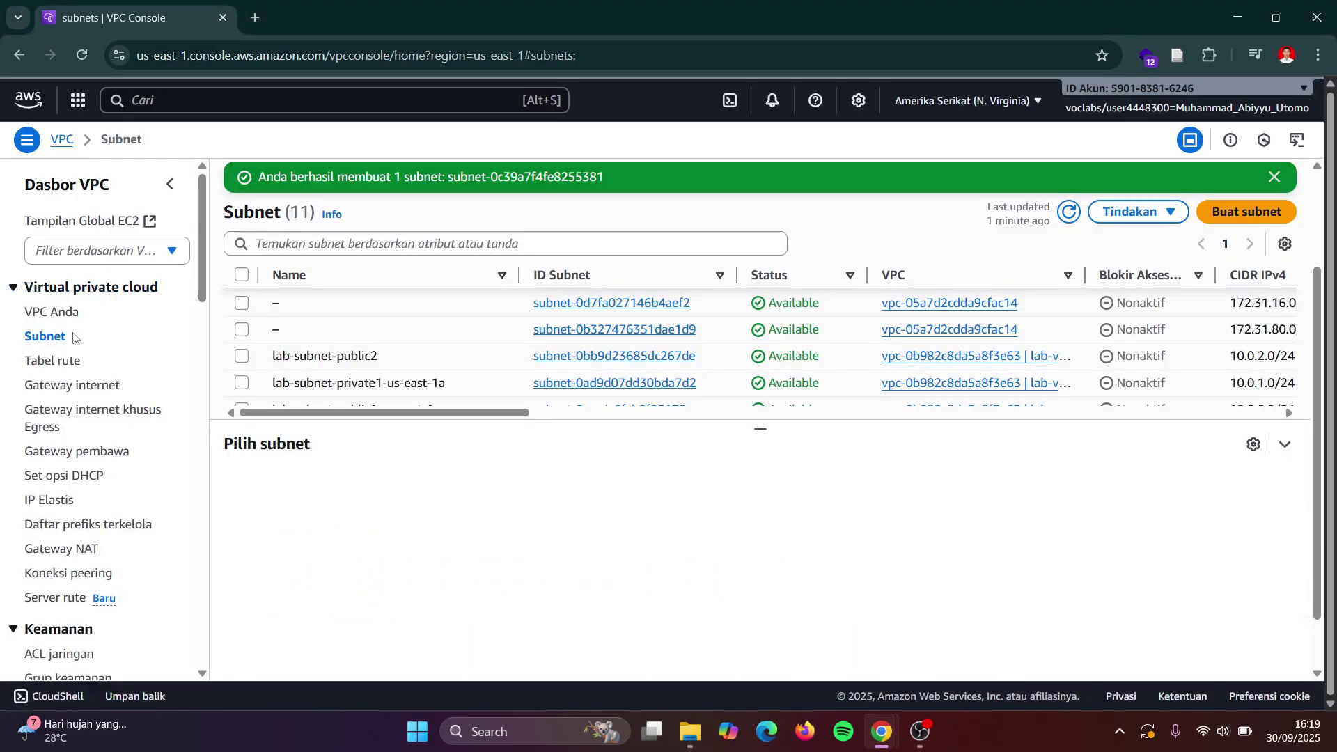
pyautogui.click(65, 361)
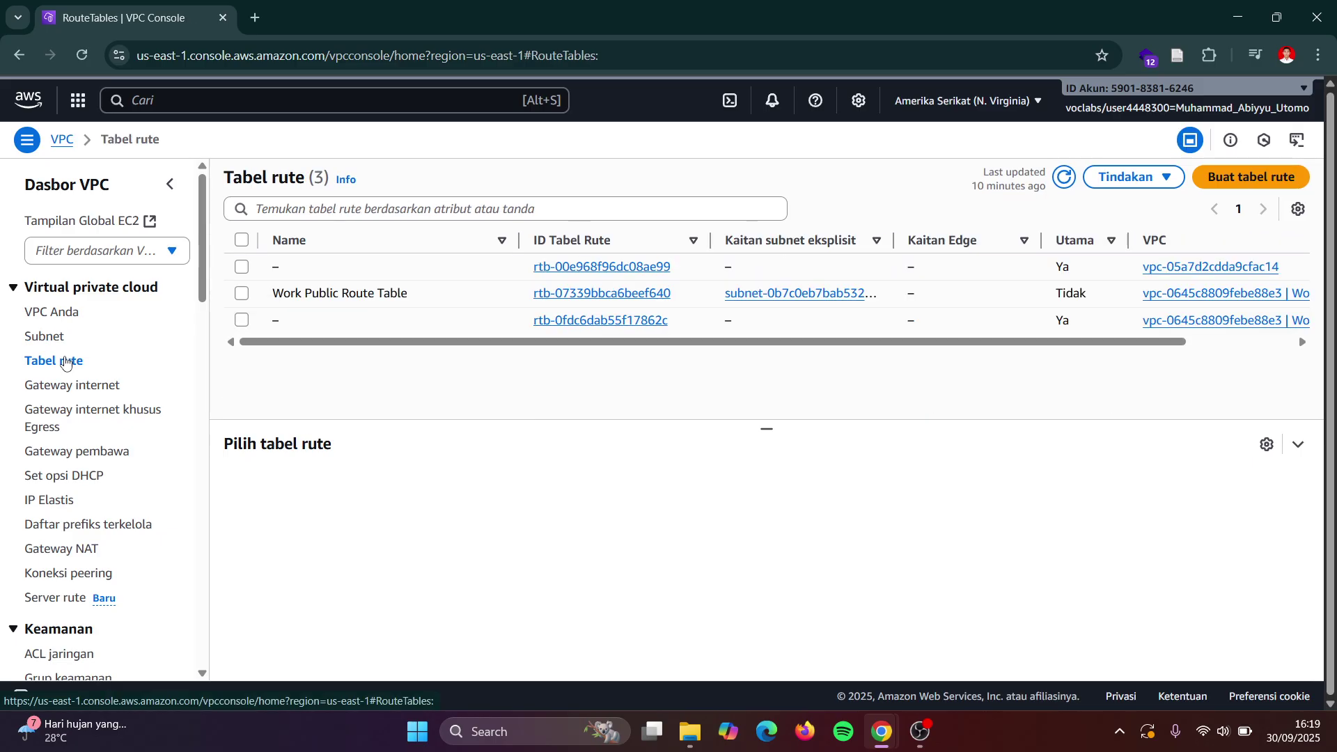
# - Refresh the route tables list and select the route table lab-rtb-private1-us-east-1a named in step 16 of the lab guide
pyautogui.hotkey('alt', 'Tab')
pyautogui.scroll(-1, 449, 351)
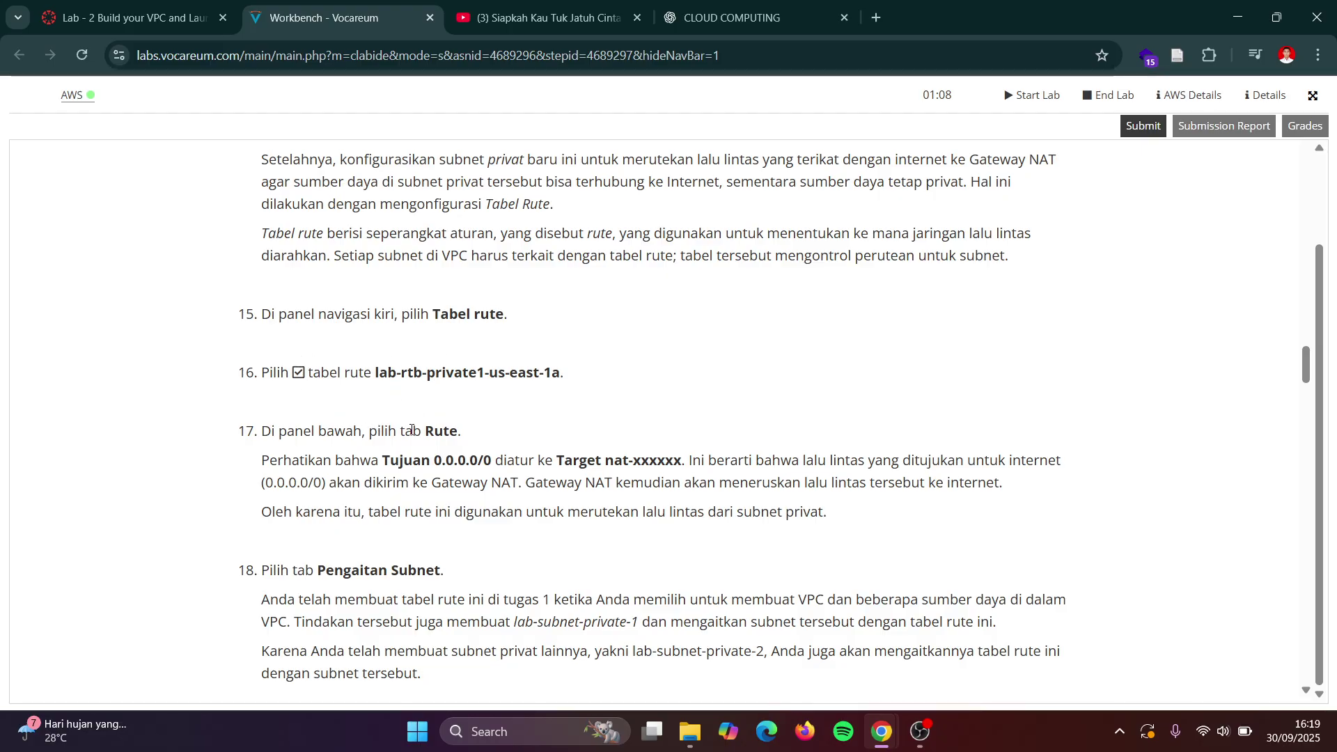
pyautogui.hotkey('alt', 'Tab')
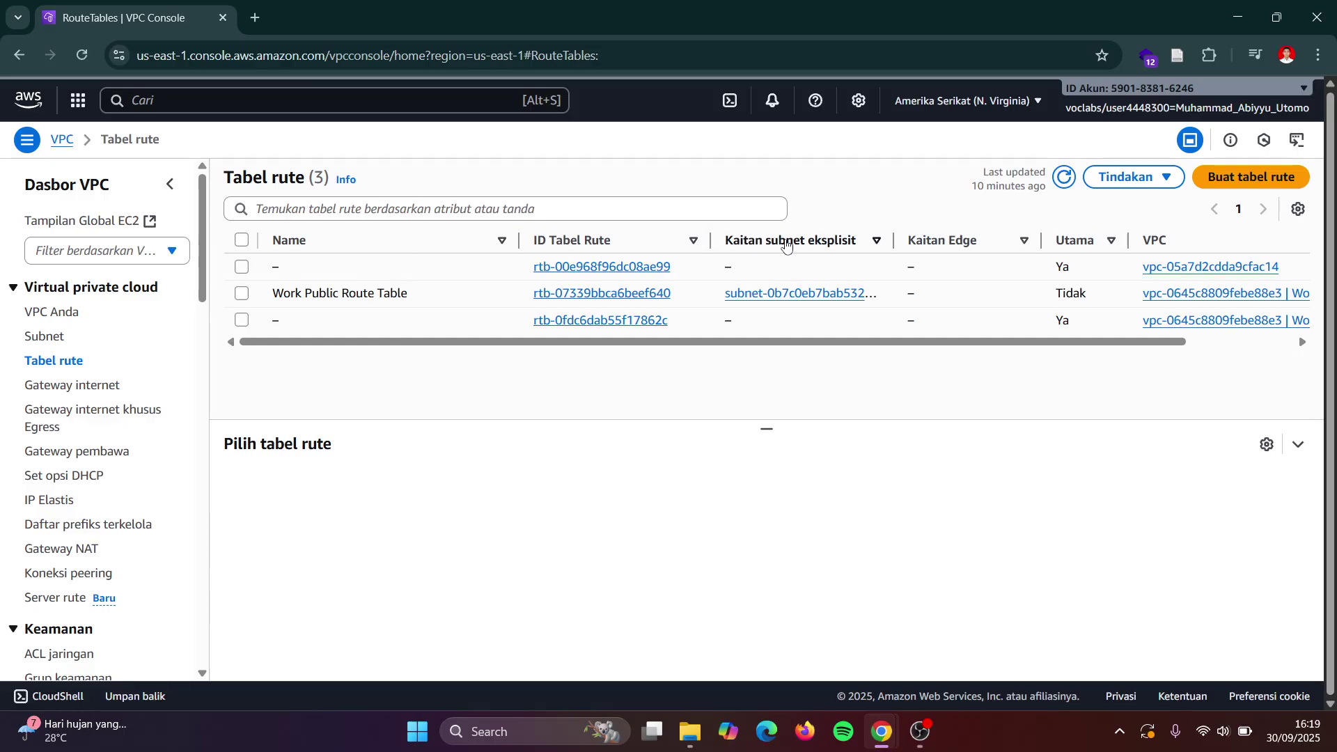
pyautogui.click(1057, 179)
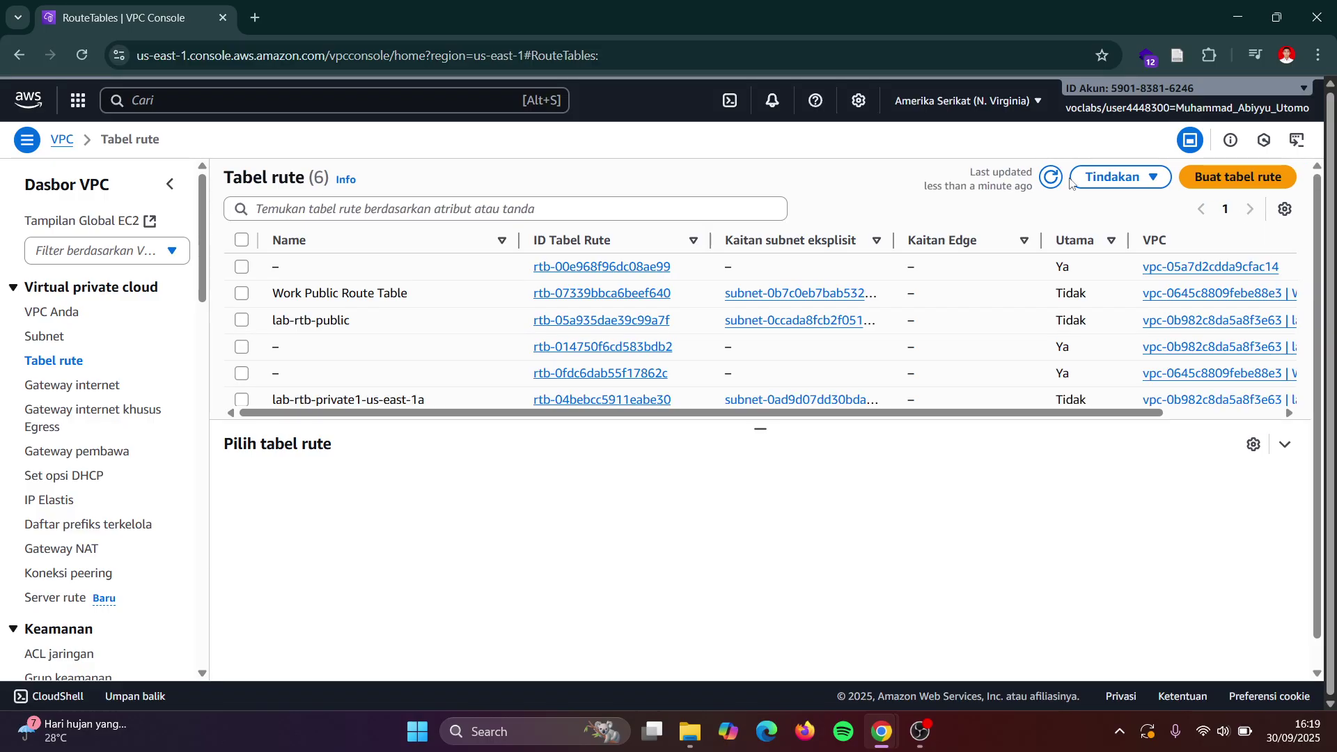
pyautogui.scroll(-1, 761, 362)
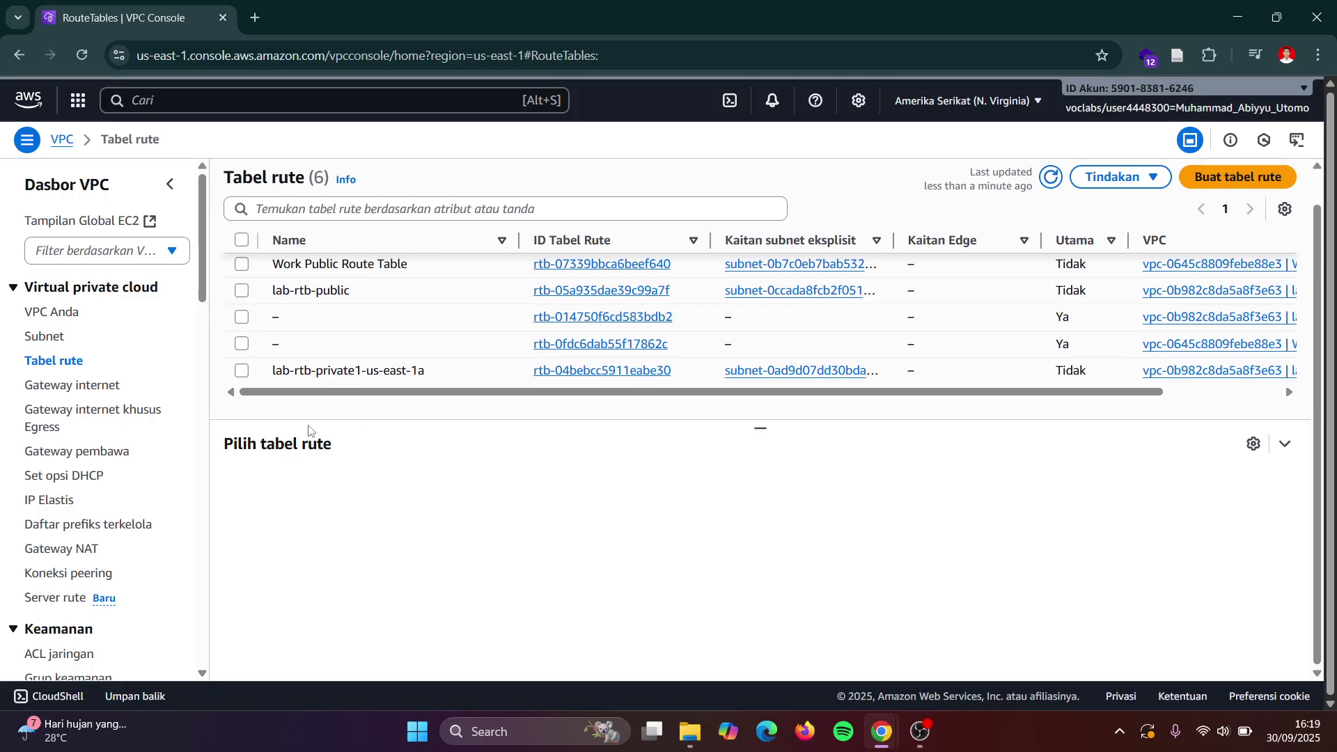
pyautogui.click(241, 371)
# - Check step 17 of the lab guide and show the routes of lab-rtb-private1-us-east-1a
pyautogui.hotkey('alt', 'Tab')
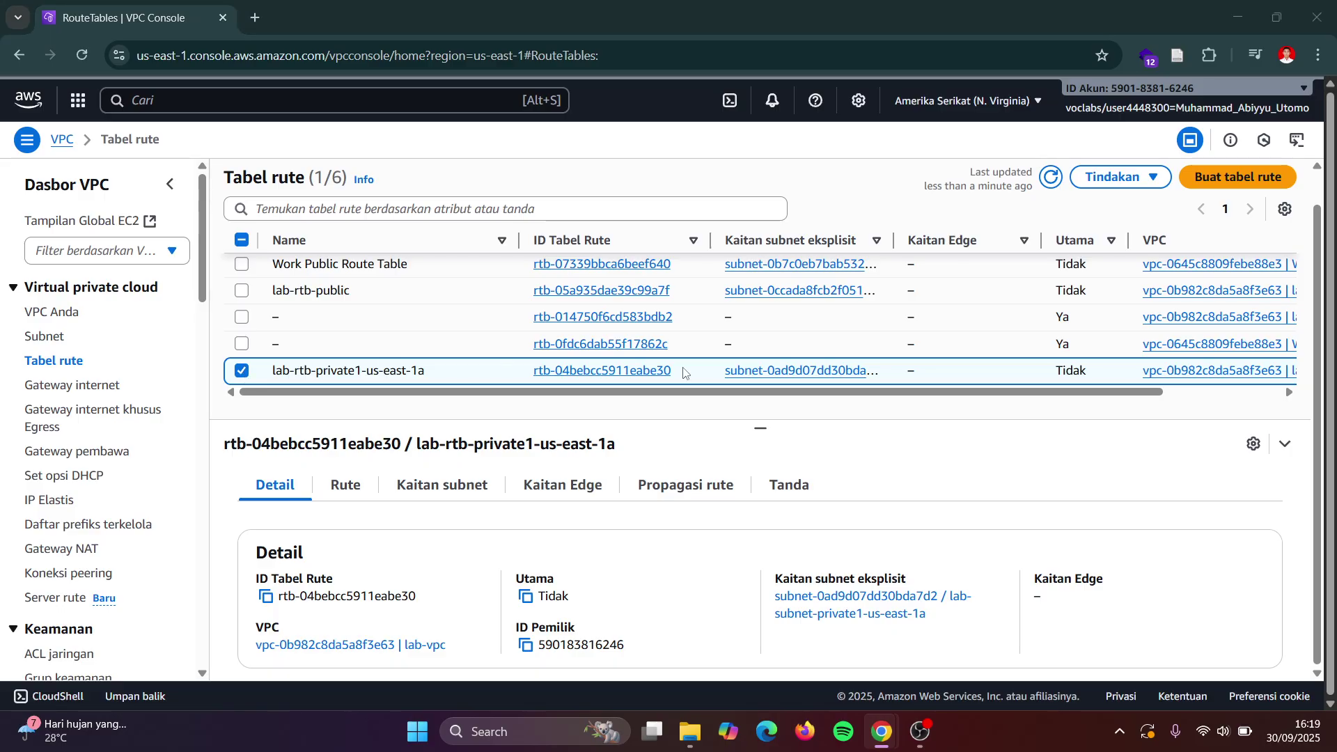
pyautogui.scroll(-1, 630, 415)
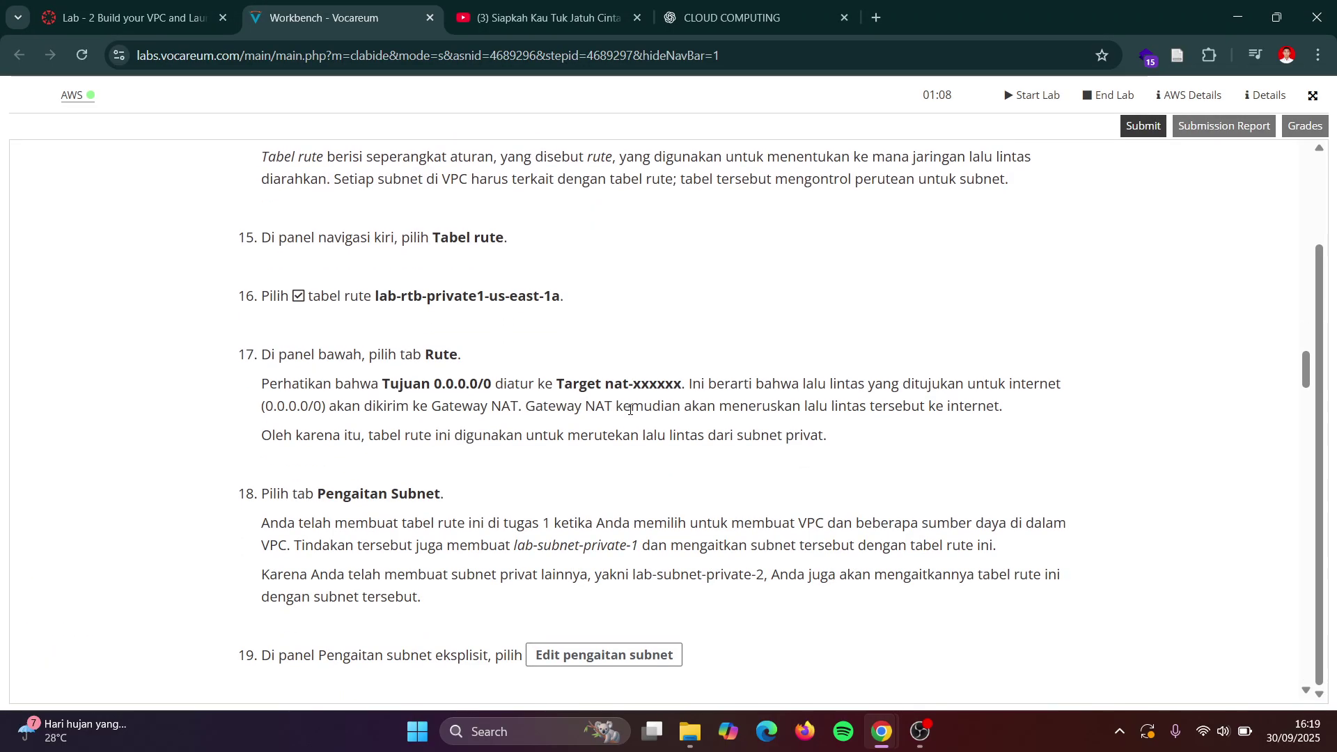
pyautogui.rightClick(630, 409)
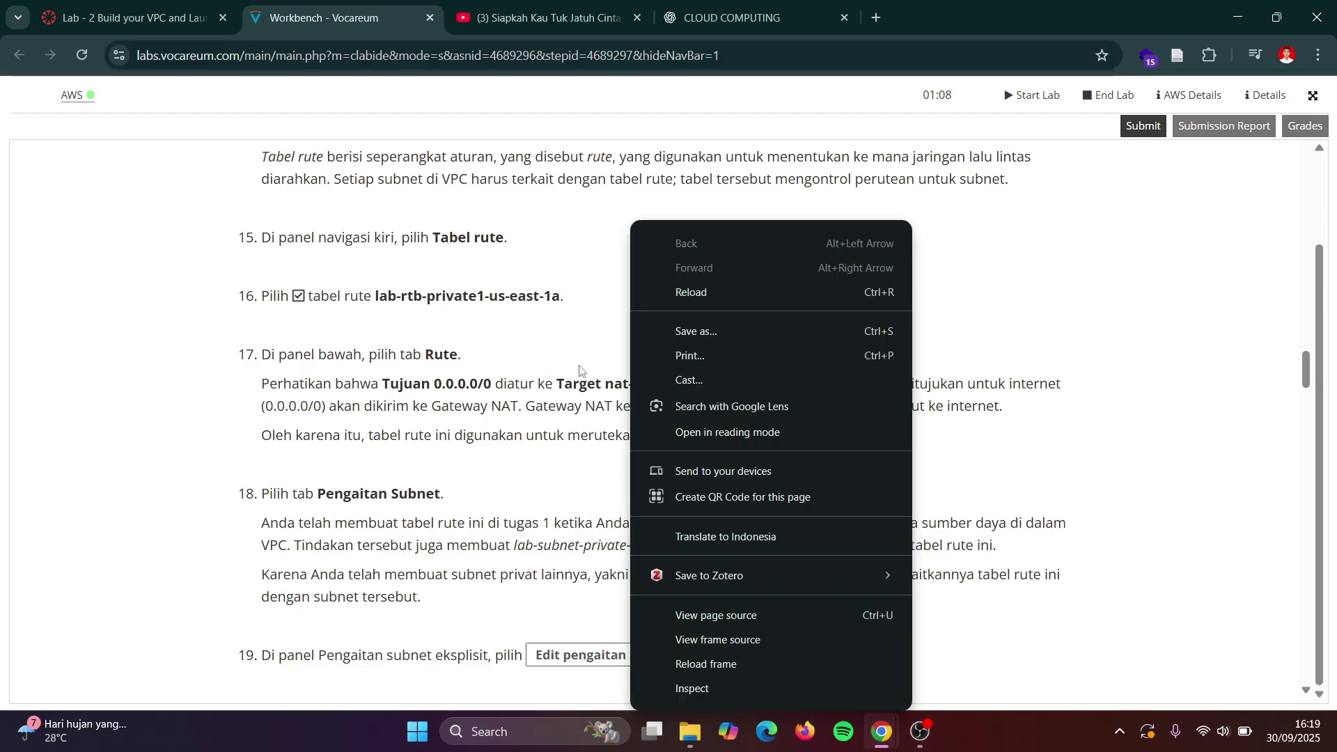
pyautogui.click(581, 370)
pyautogui.hotkey('alt', 'Tab')
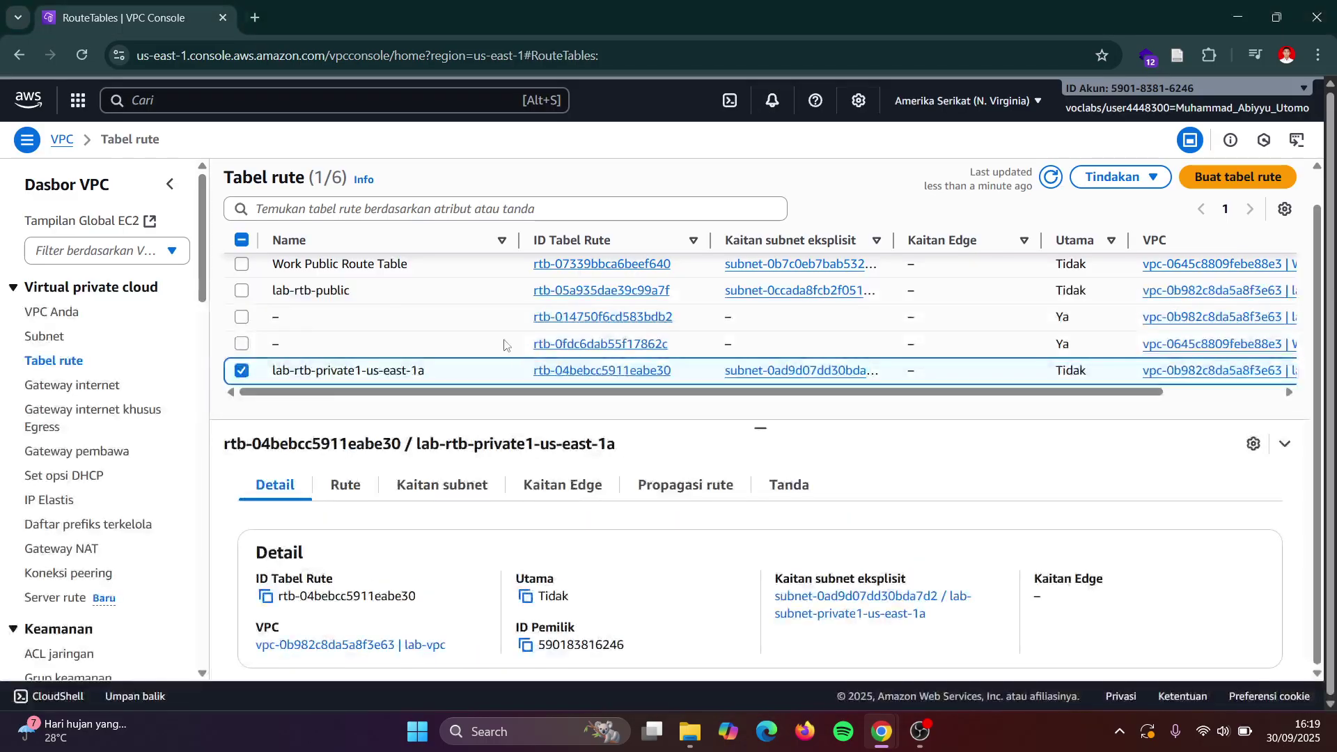
pyautogui.click(360, 493)
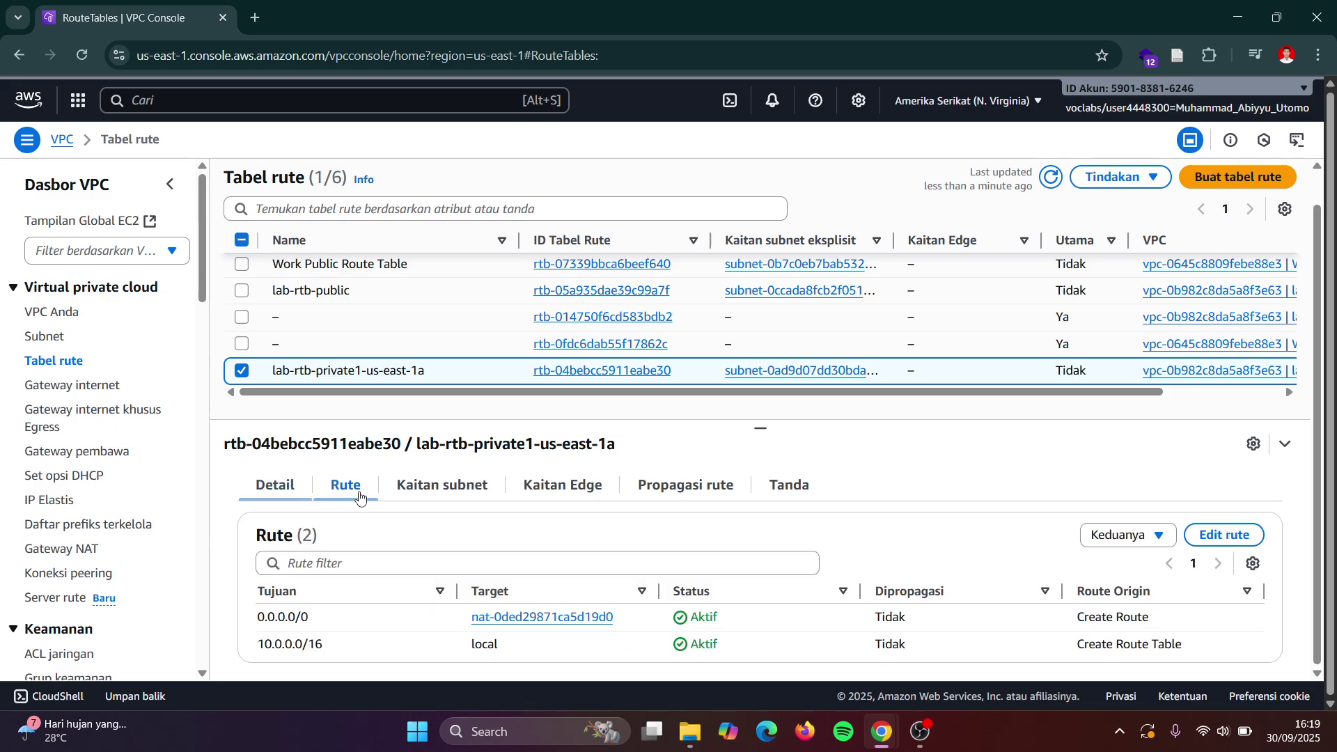
# - Compare the private route table's 0.0.0.0/0 destination and NAT gateway target with the explanation in step 17 of the lab guide
pyautogui.hotkey('alt', 'Tab')
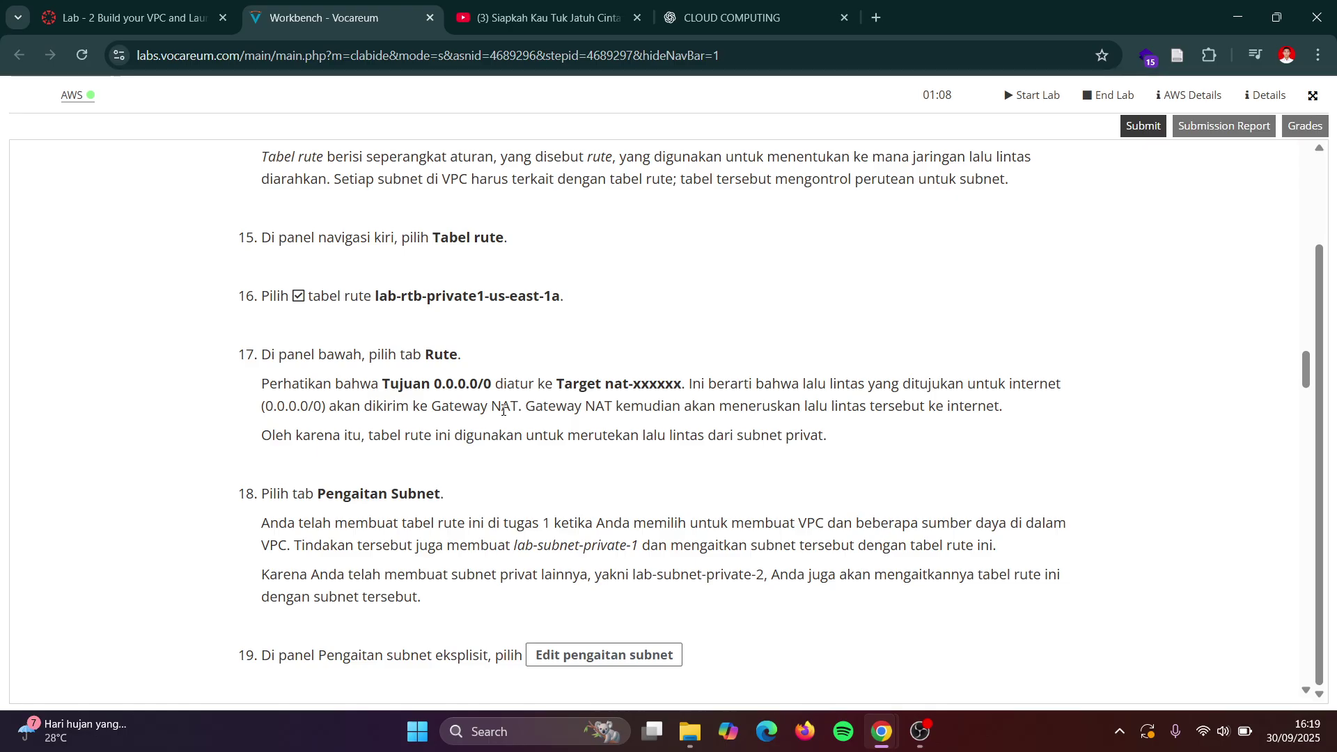
pyautogui.hotkey('alt', 'Tab')
pyautogui.hotkey('alt', 'Tab')
pyautogui.hotkey('alt', 'Tab')
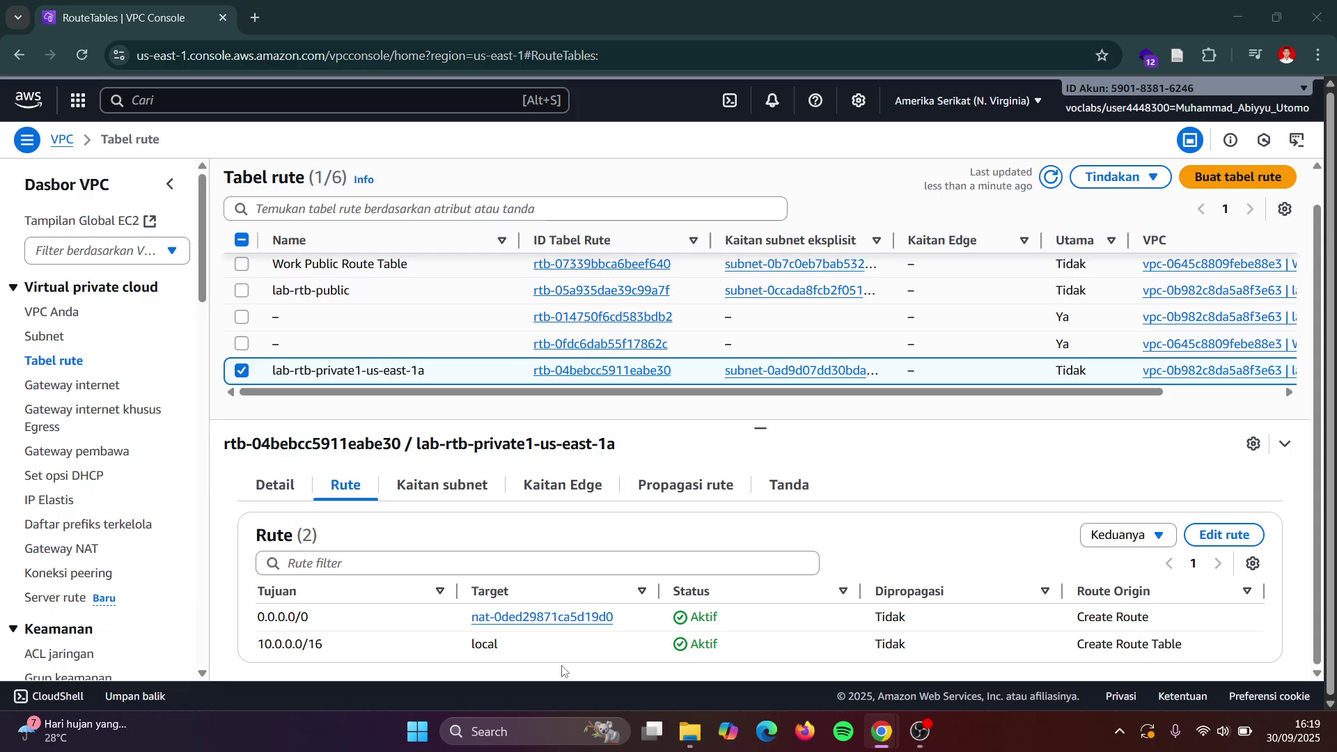
pyautogui.hotkey('alt', 'Tab')
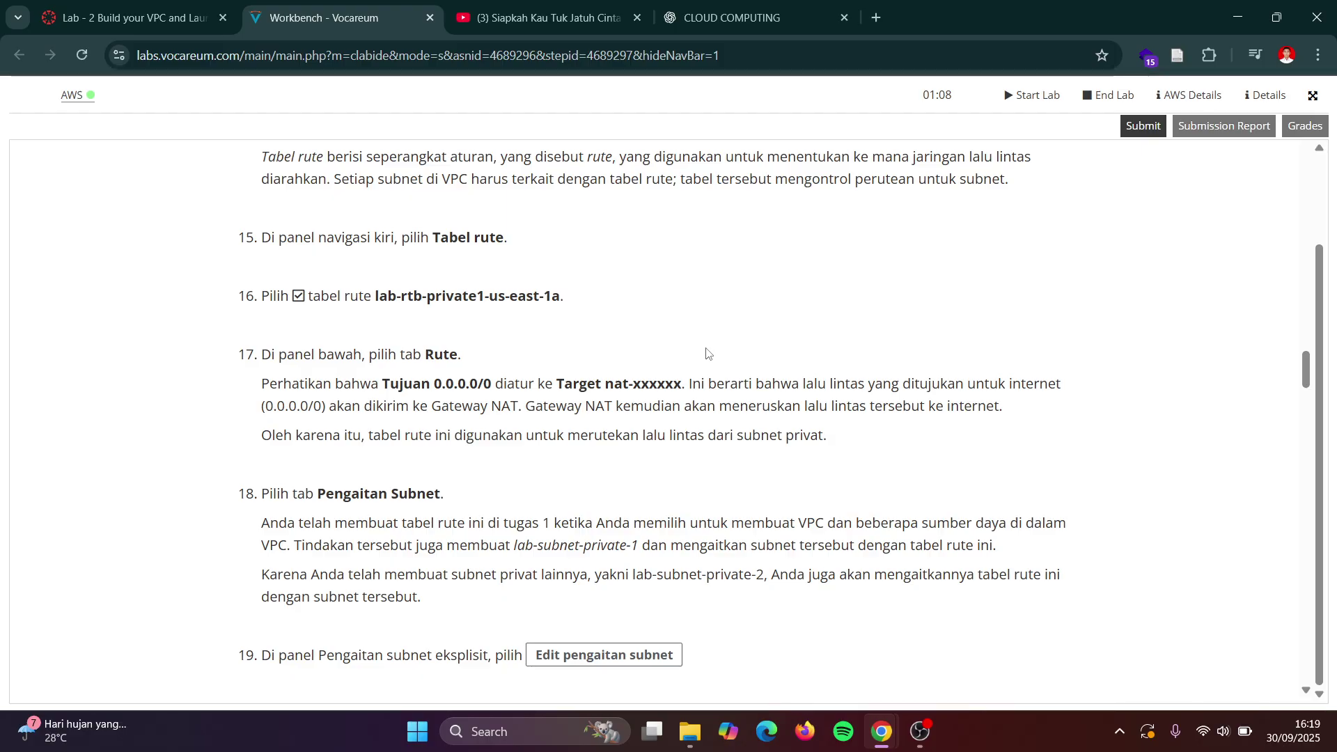
pyautogui.hotkey('alt', 'Tab')
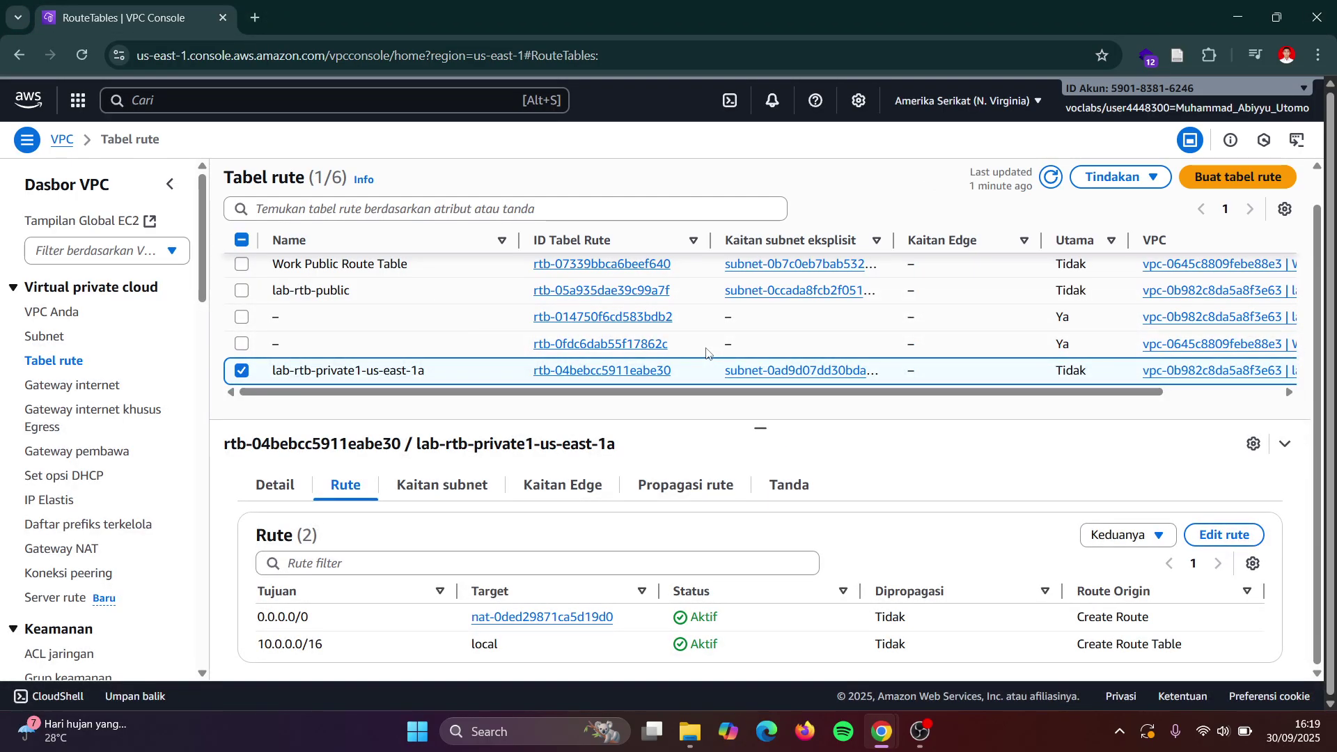
# - Read steps 18 to 20 of the lab guide and show the subnet associations of lab-rtb-private1-us-east-1a
pyautogui.hotkey('alt', 'Tab')
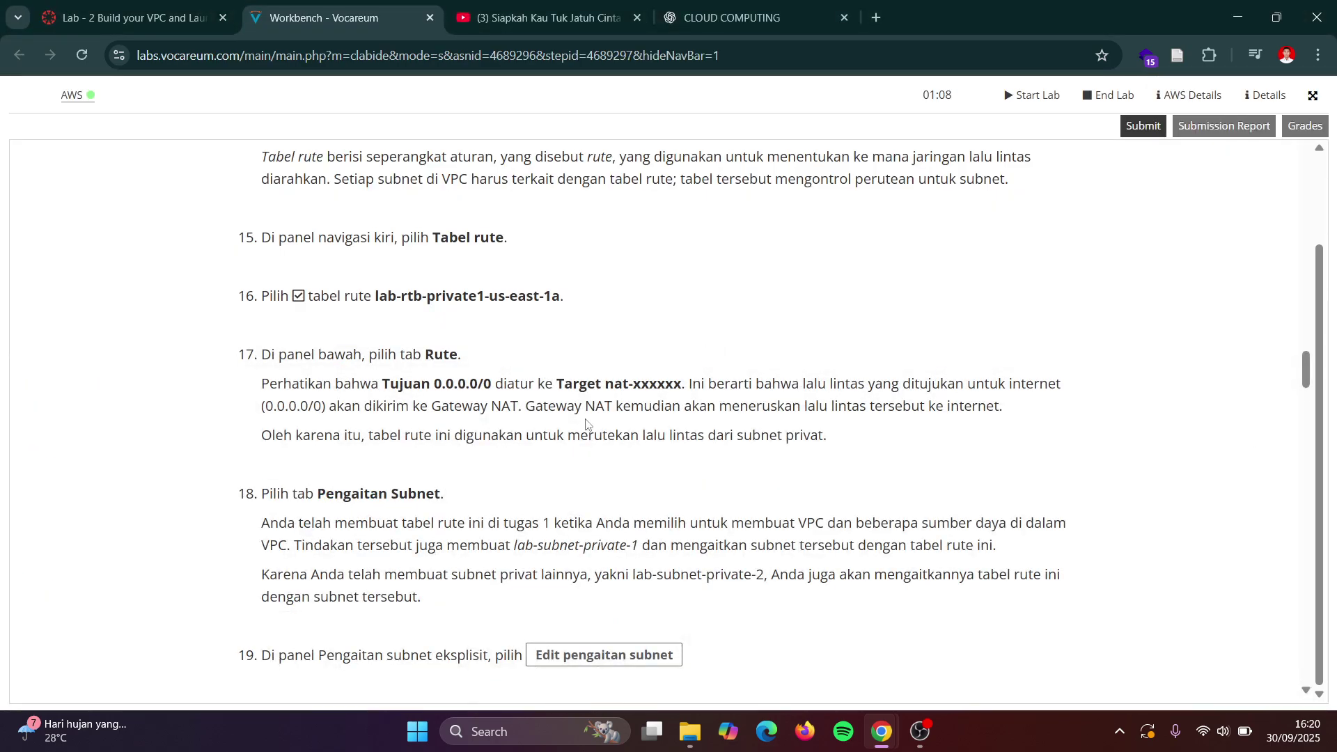
pyautogui.scroll(-1, 588, 424)
pyautogui.scroll(-2, 588, 424)
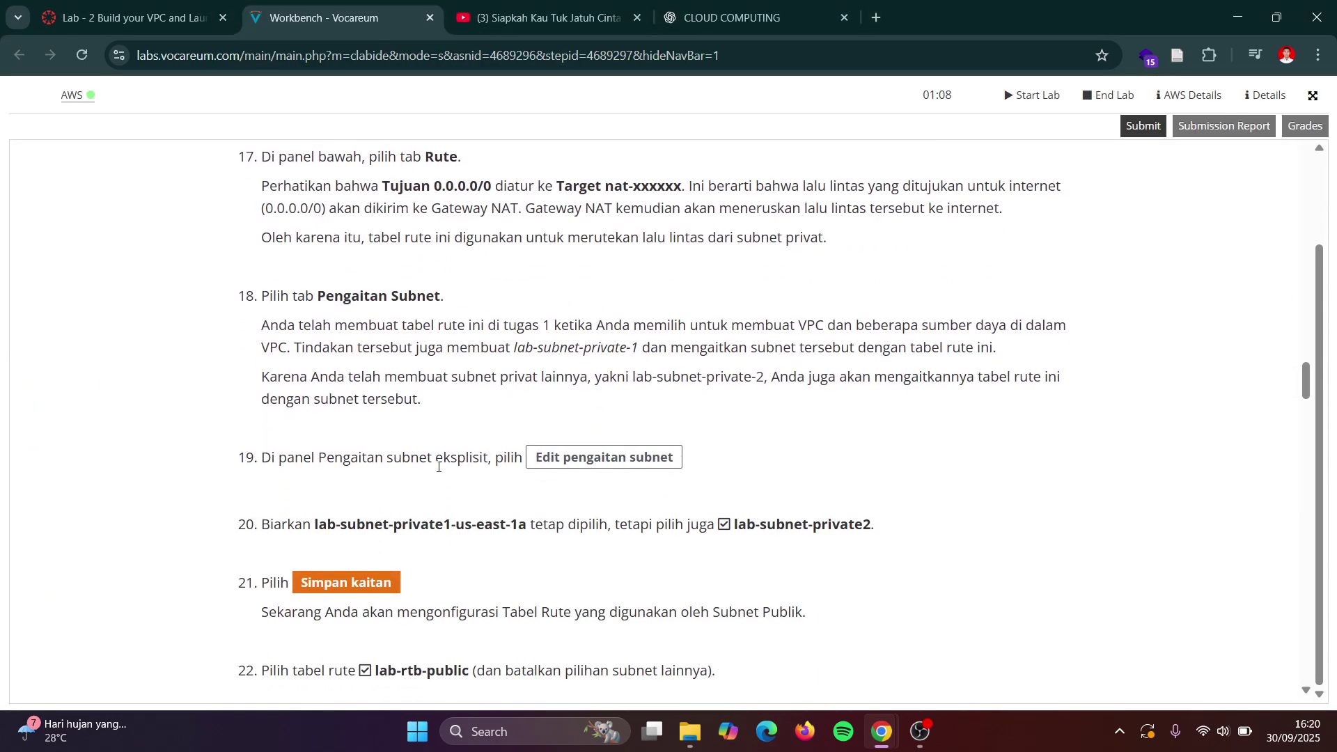
pyautogui.hotkey('alt', 'Tab')
pyautogui.click(614, 485)
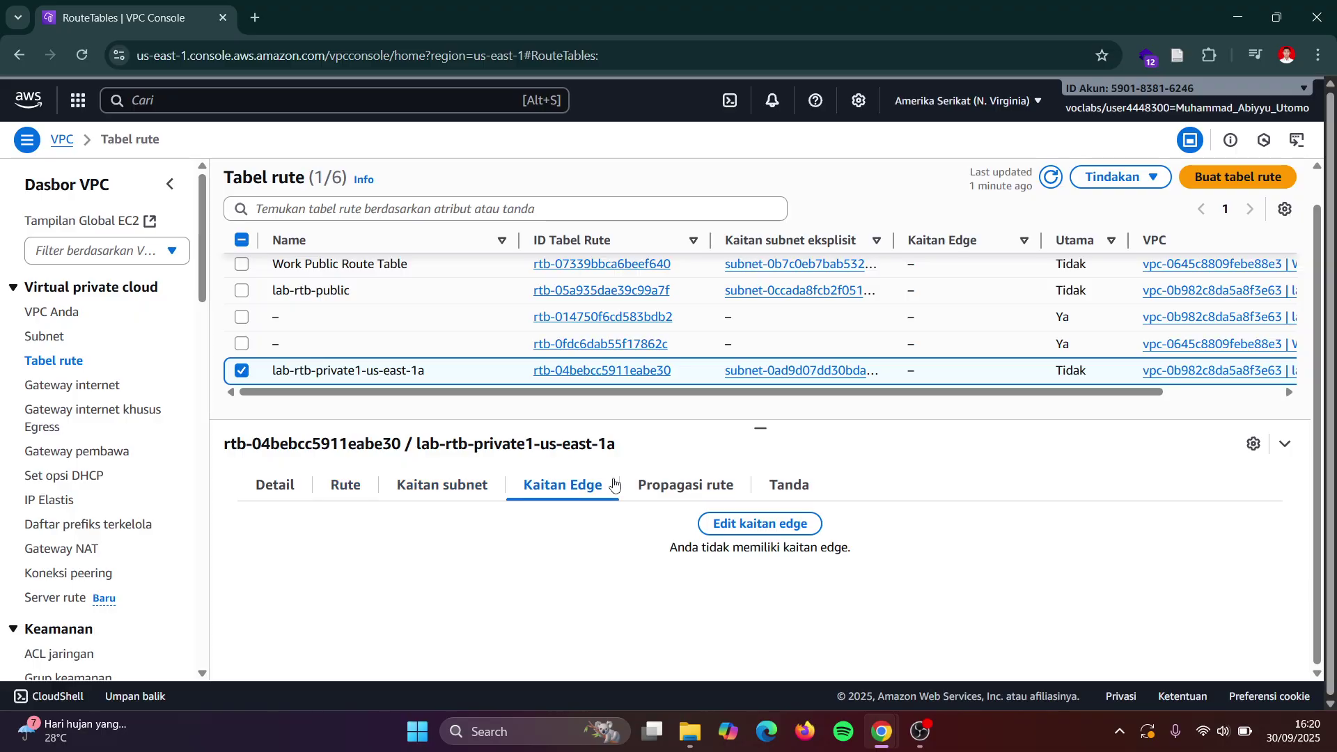
pyautogui.click(469, 494)
# - Examine the route table's explicit subnet associations and its subnets without explicit associations, checking them against steps 18 to 21 of the lab guide
pyautogui.scroll(-2, 469, 495)
pyautogui.hotkey('alt', 'Tab')
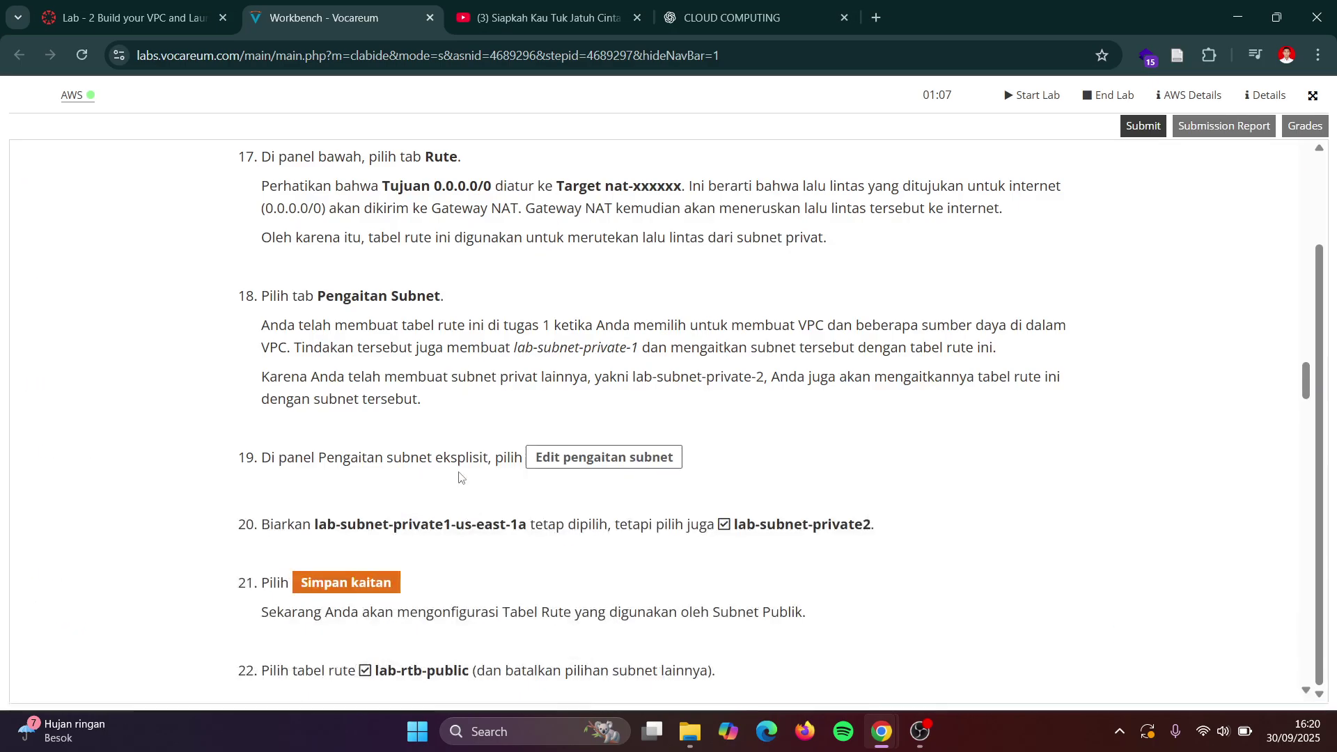
pyautogui.scroll(-1, 460, 432)
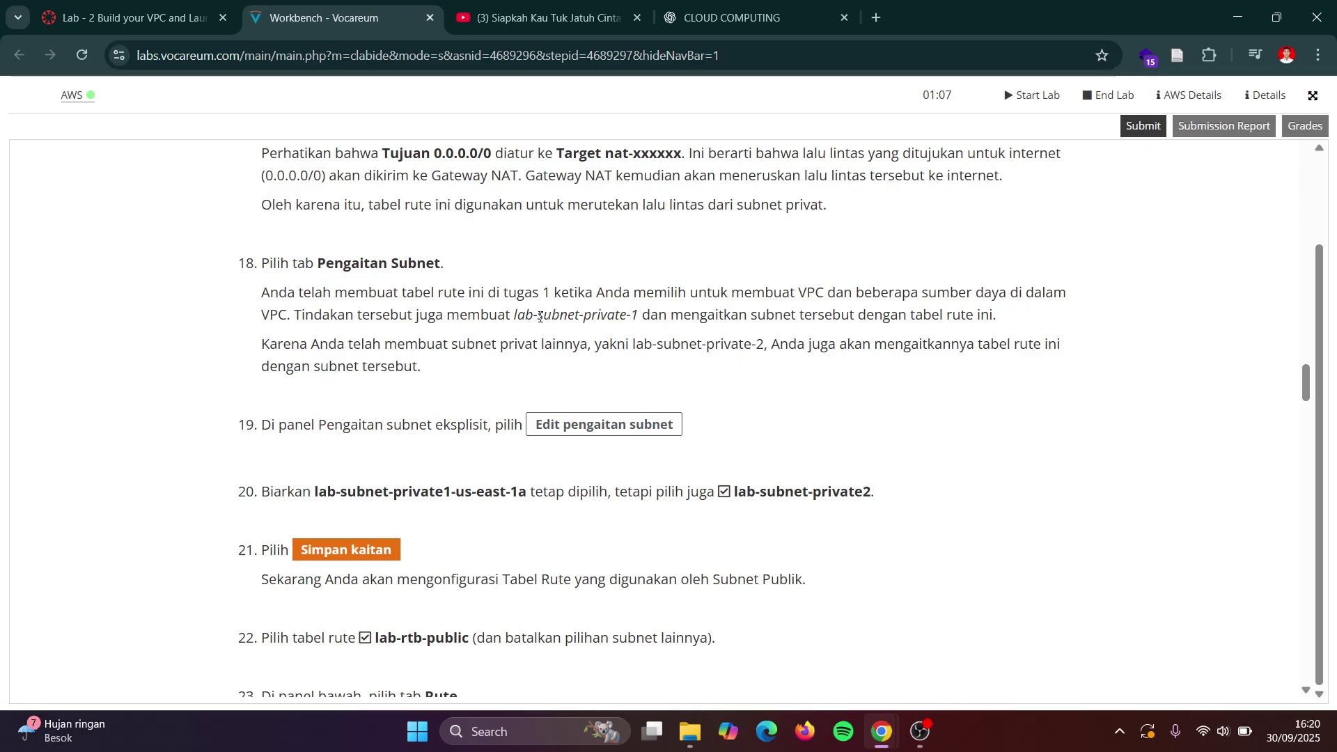
pyautogui.hotkey('alt', 'Tab')
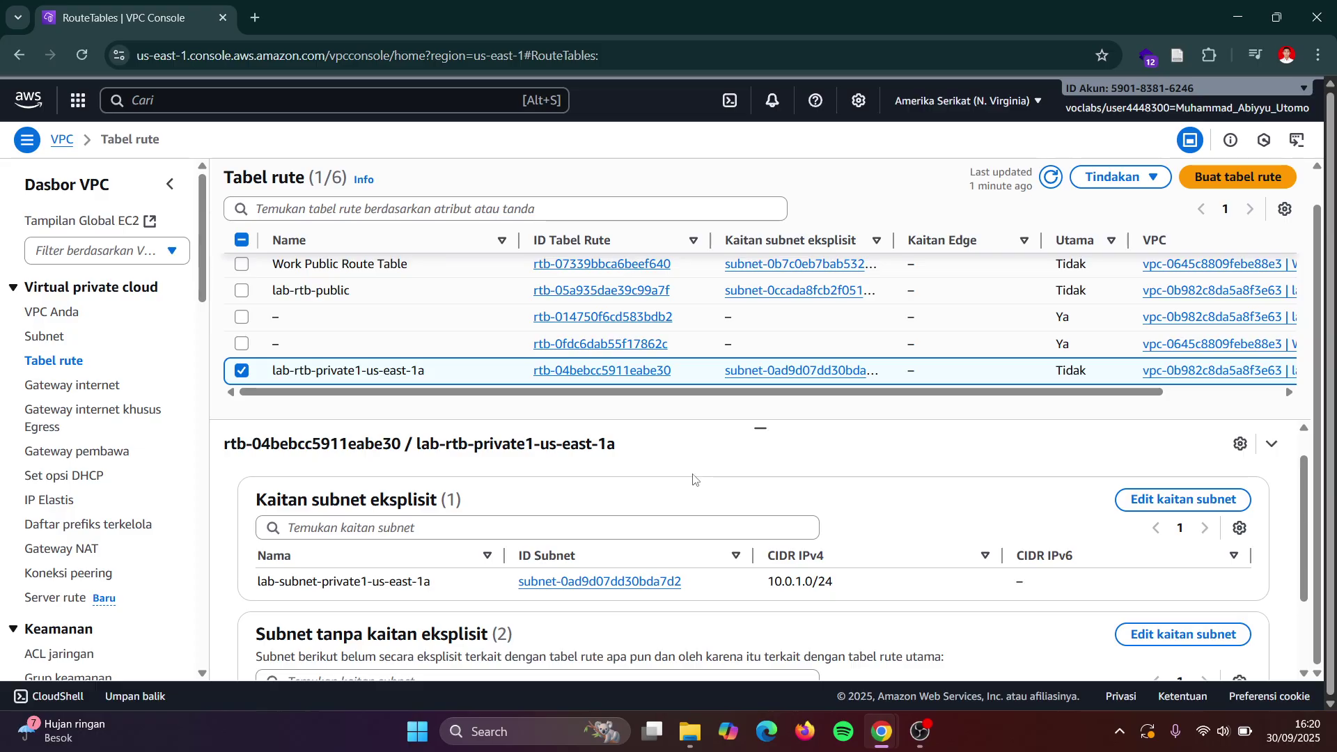
pyautogui.scroll(-1, 610, 568)
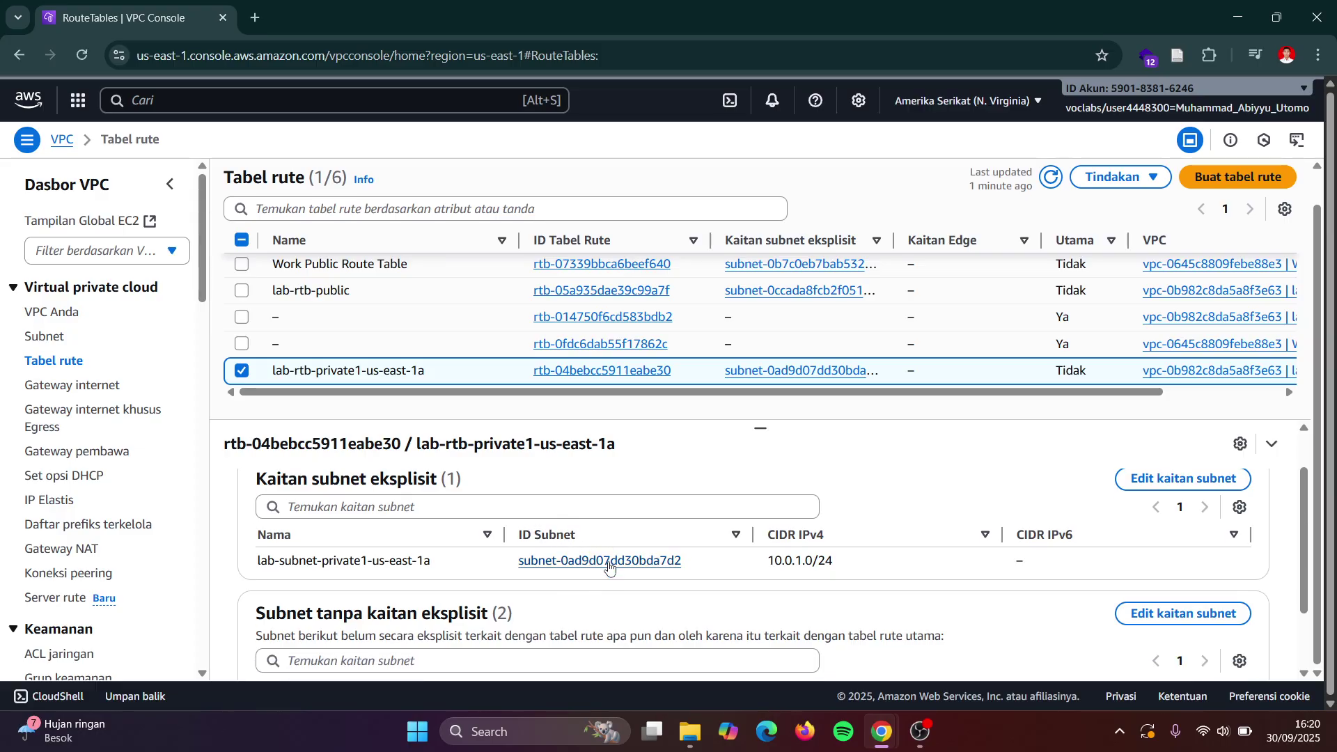
pyautogui.scroll(-1, 609, 568)
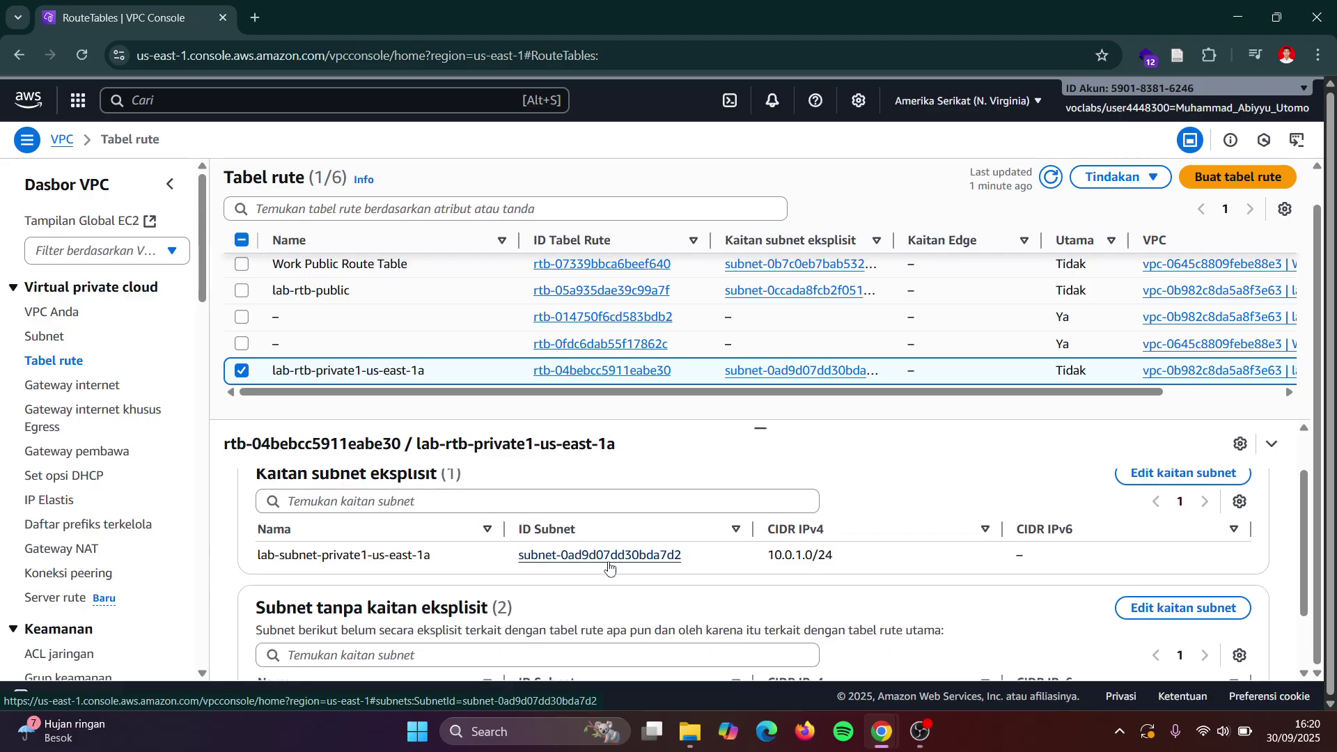
pyautogui.scroll(-3, 609, 566)
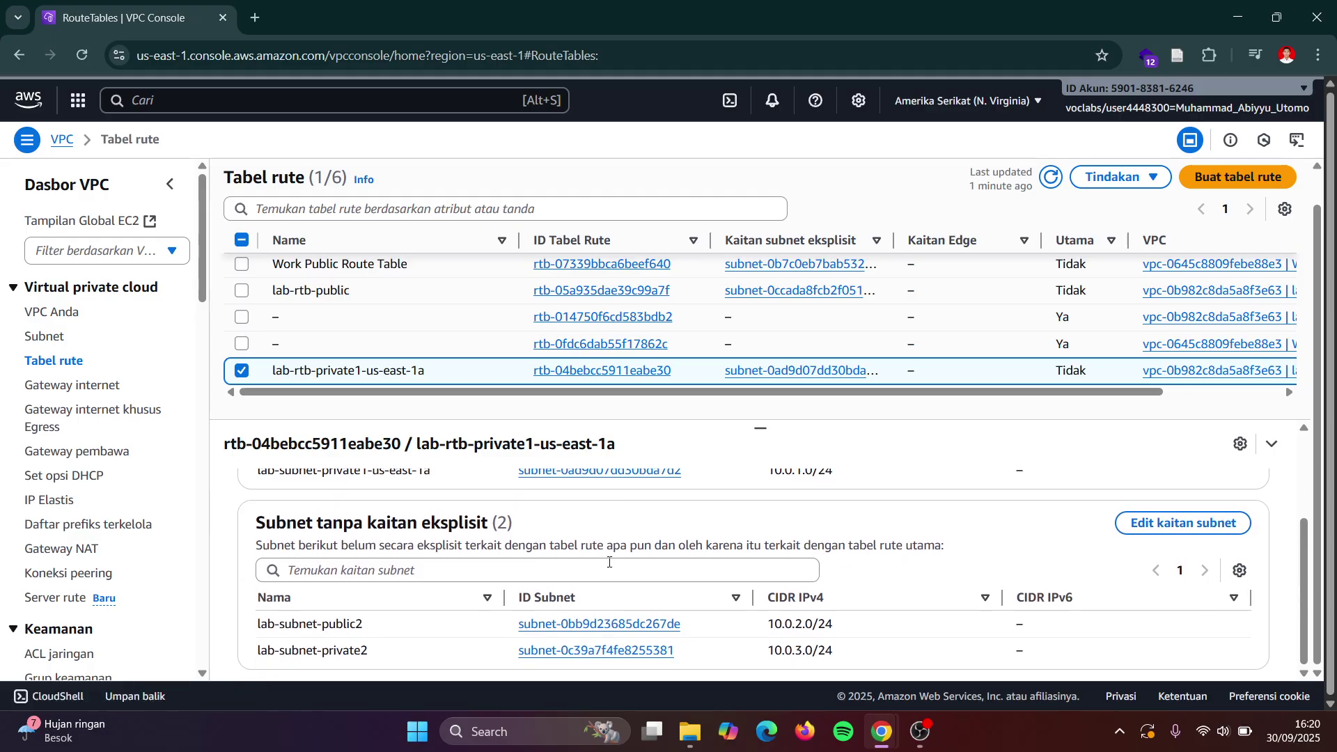
pyautogui.hotkey('alt', 'Tab')
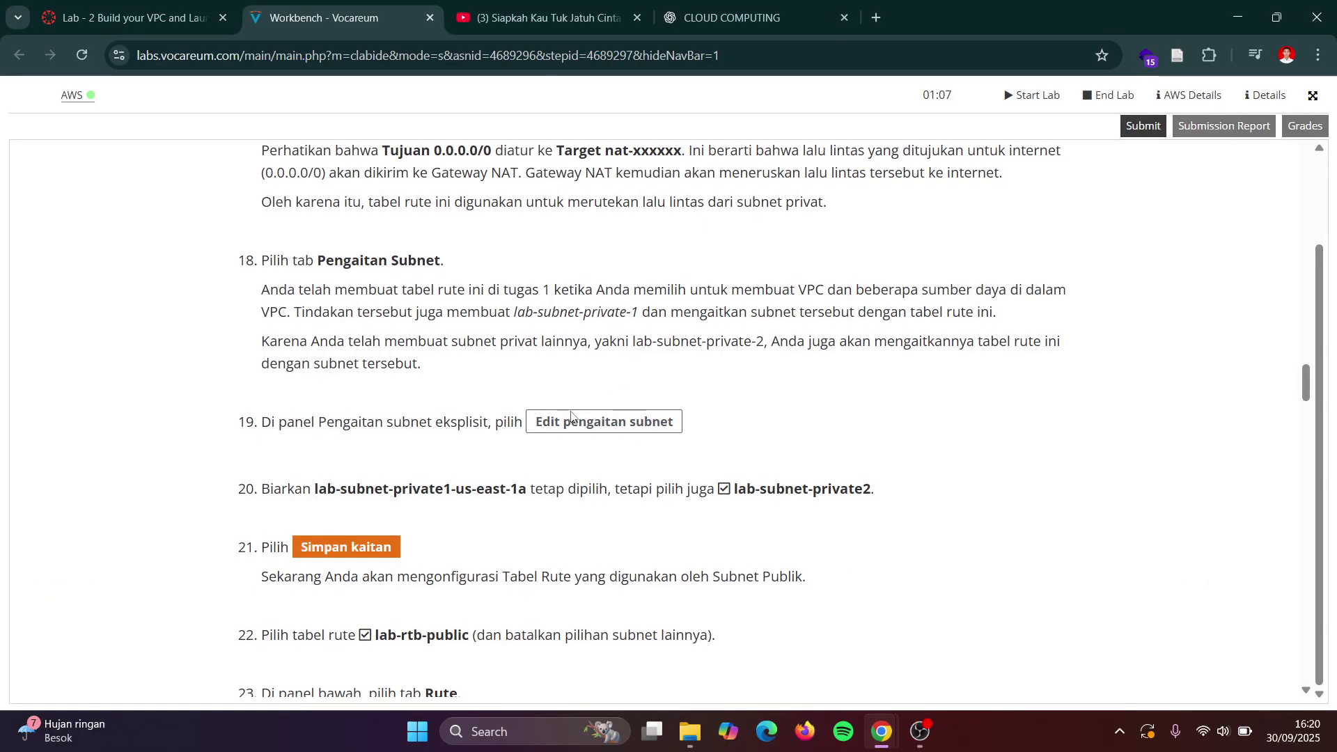
pyautogui.scroll(1, 572, 417)
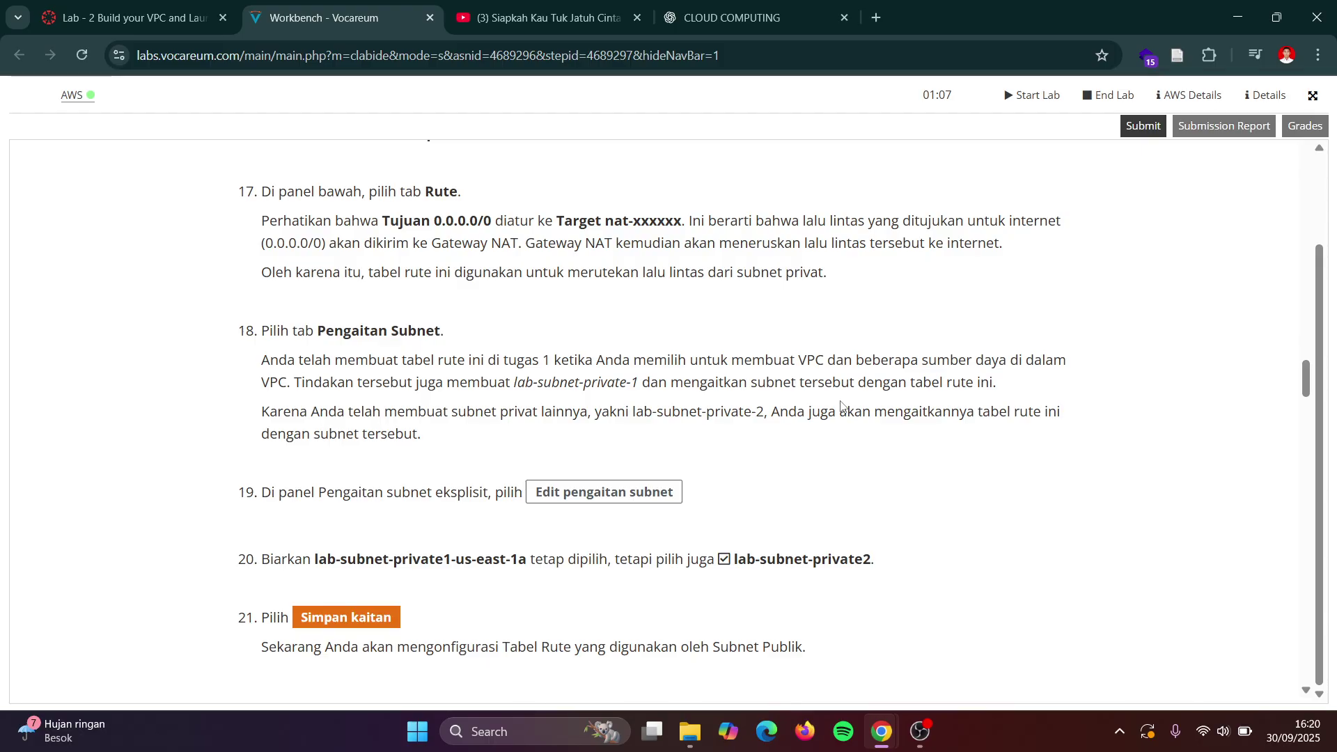
# - Compare the subnet associations of lab-rtb-private1-us-east-1a in the VPC console with steps 17 to 22 of the lab instructions
pyautogui.hotkey('alt', 'Tab')
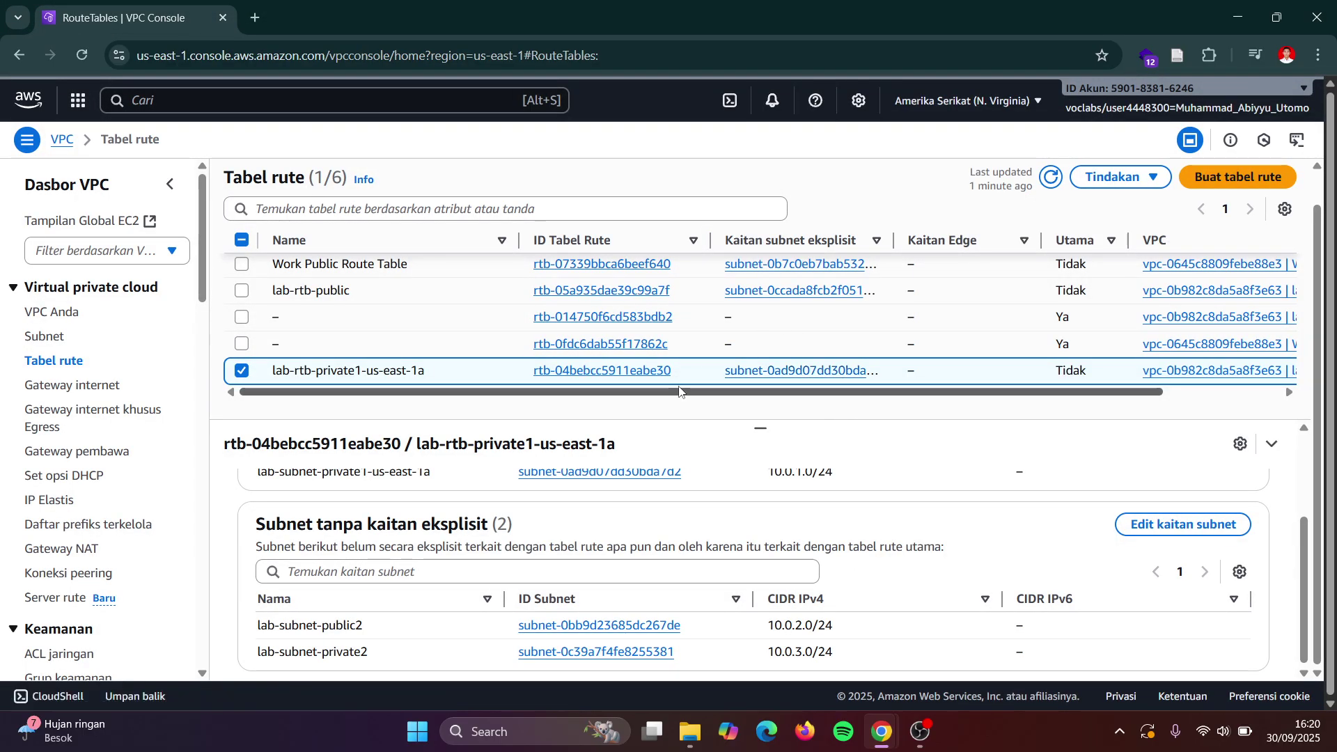
pyautogui.scroll(2, 682, 593)
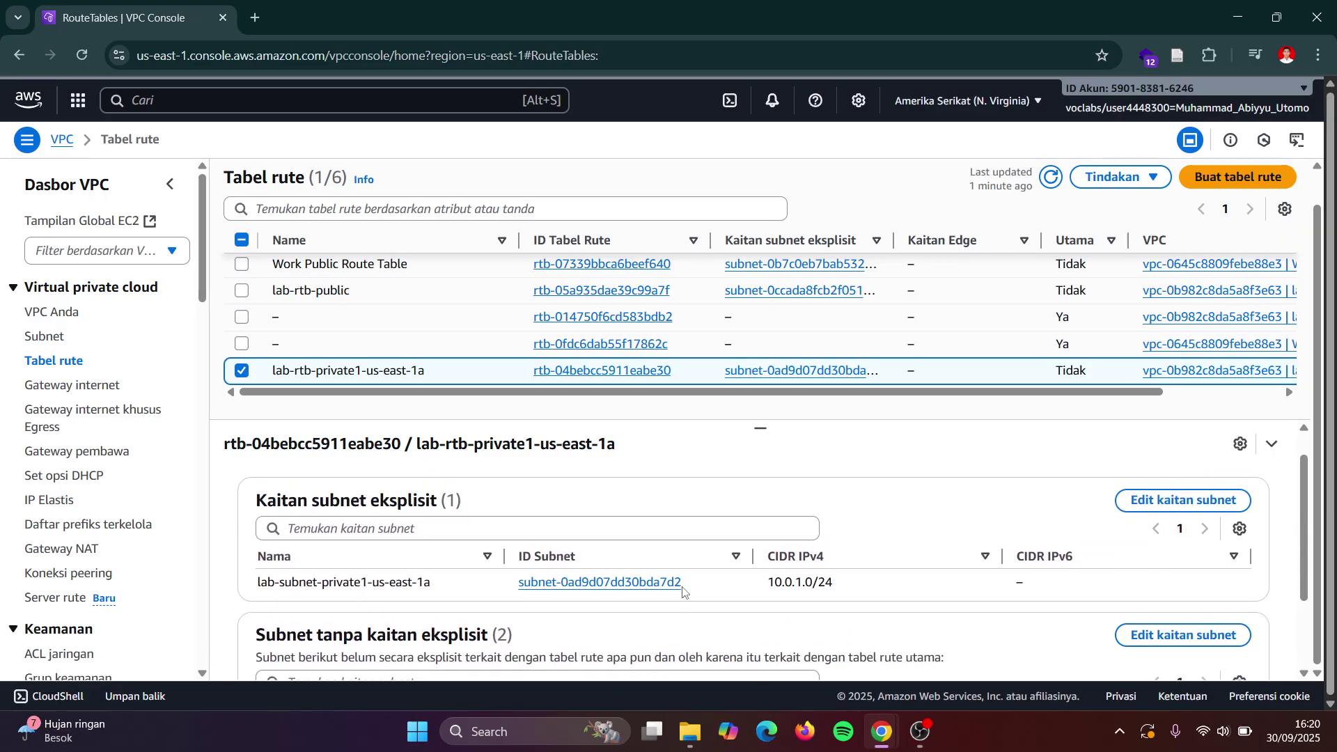
pyautogui.scroll(-2, 682, 592)
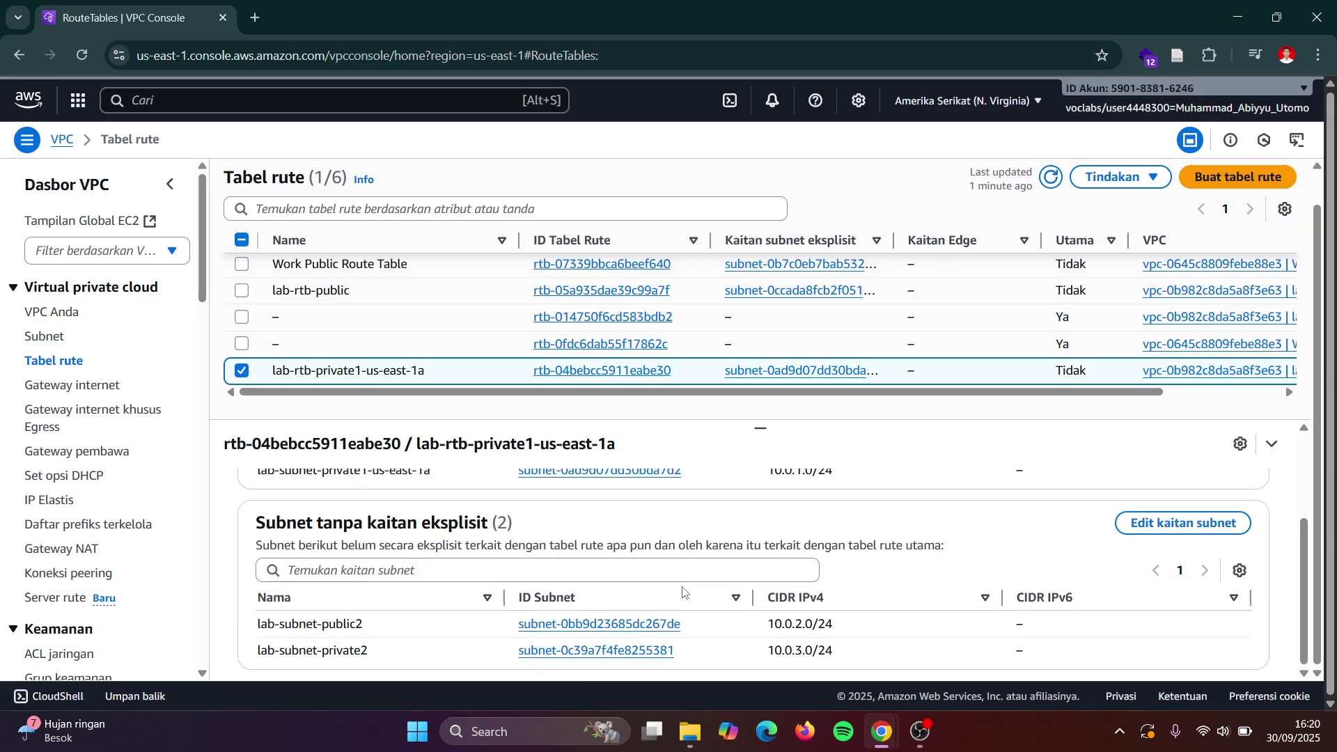
pyautogui.scroll(2, 682, 592)
pyautogui.scroll(-2, 682, 592)
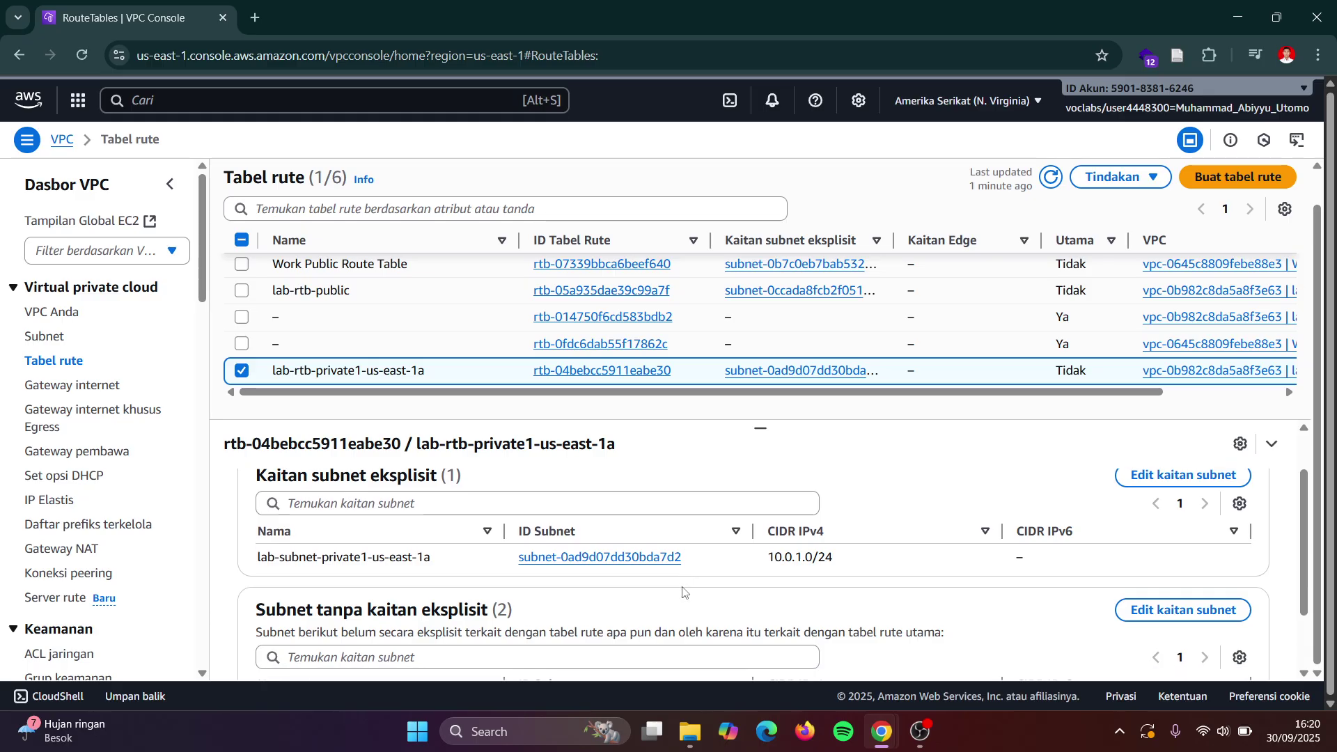
pyautogui.hotkey('alt', 'Tab')
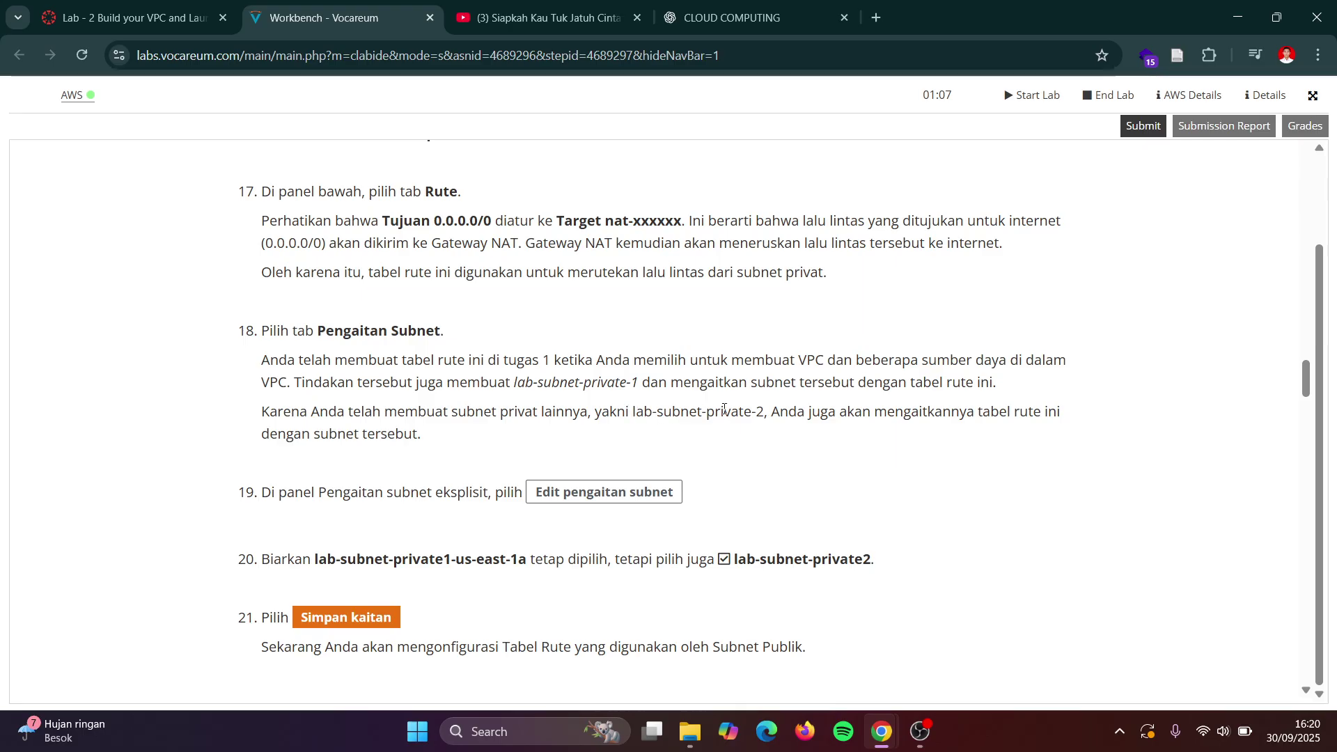
pyautogui.hotkey('alt', 'Tab')
pyautogui.scroll(1, 765, 426)
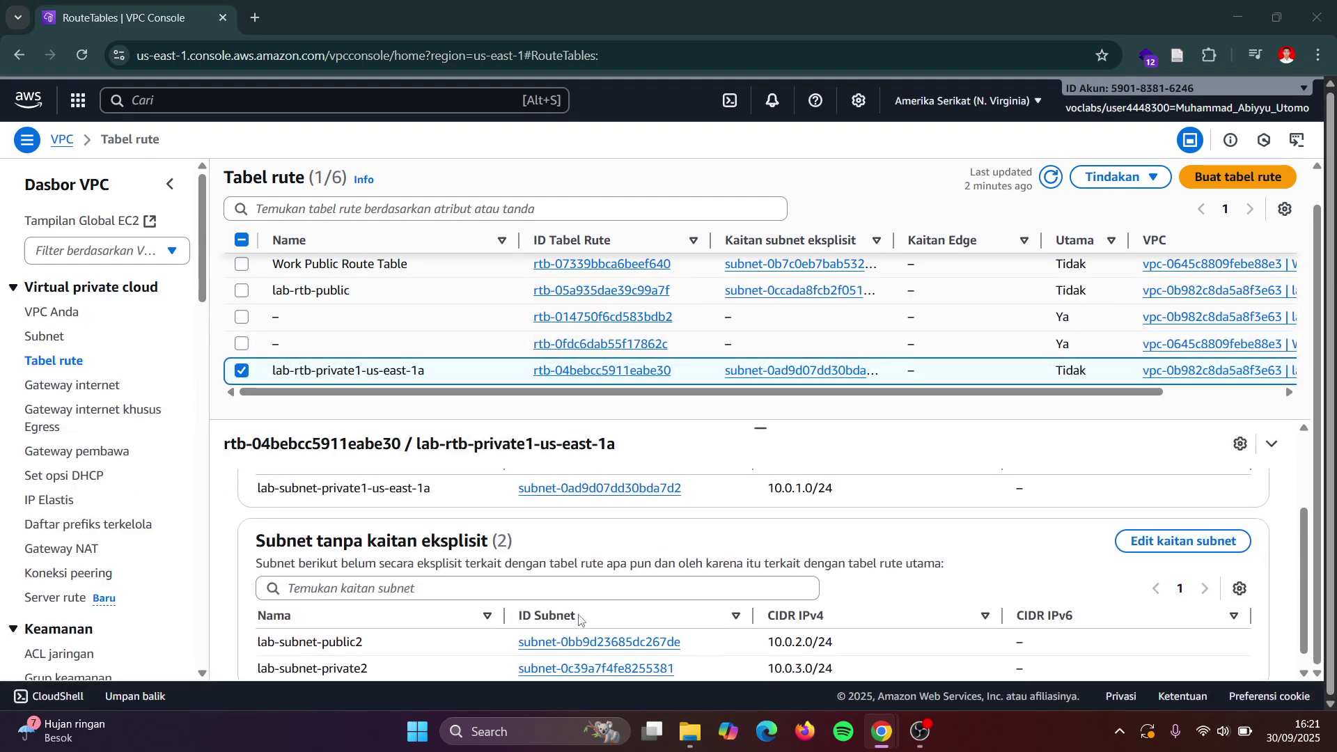
pyautogui.hotkey('alt', 'Tab')
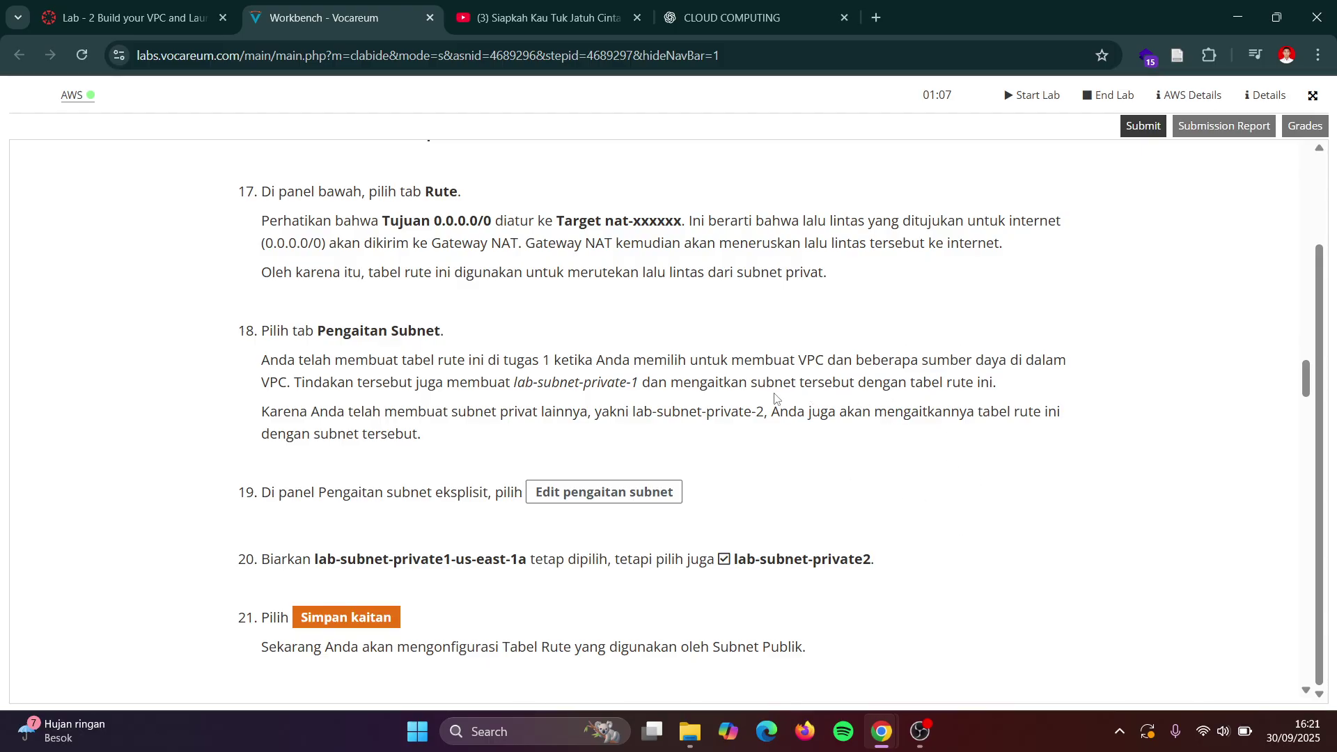
pyautogui.hotkey('alt', 'Tab')
pyautogui.scroll(-2, 676, 590)
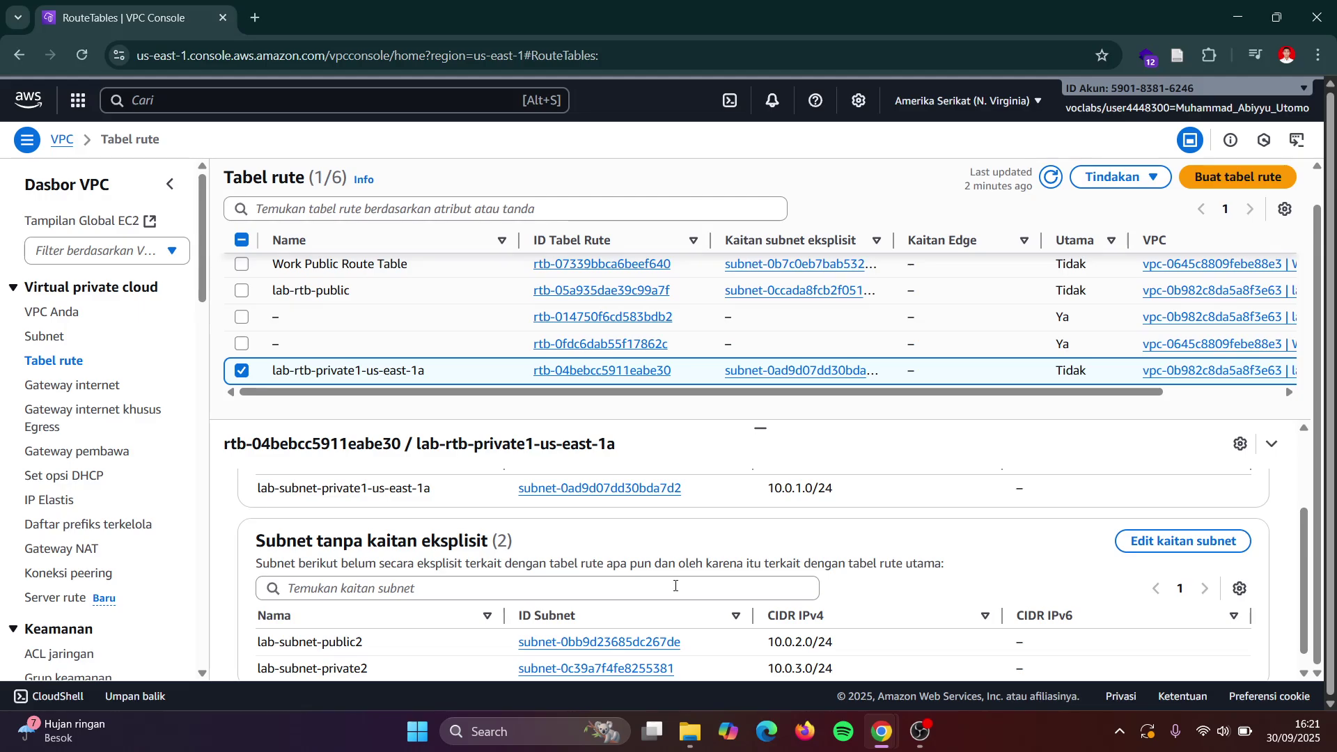
pyautogui.scroll(2, 675, 590)
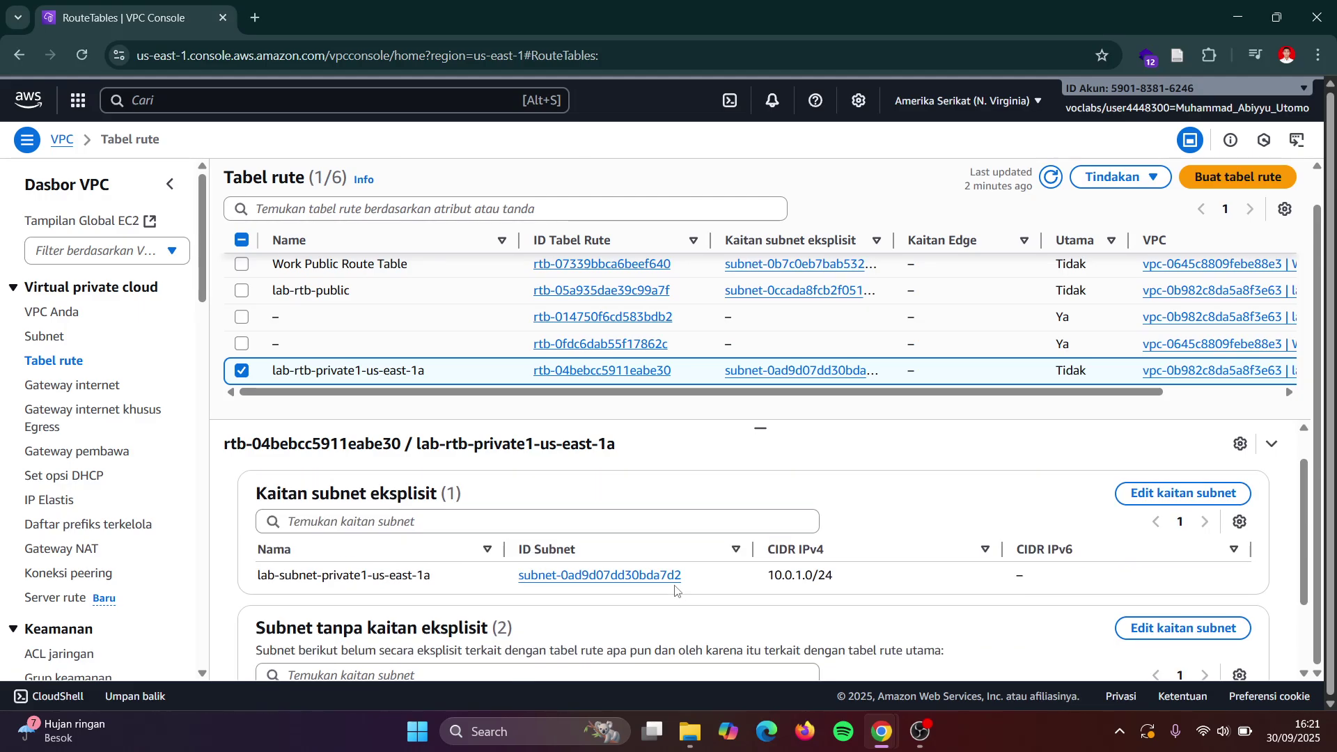
pyautogui.scroll(-2, 676, 590)
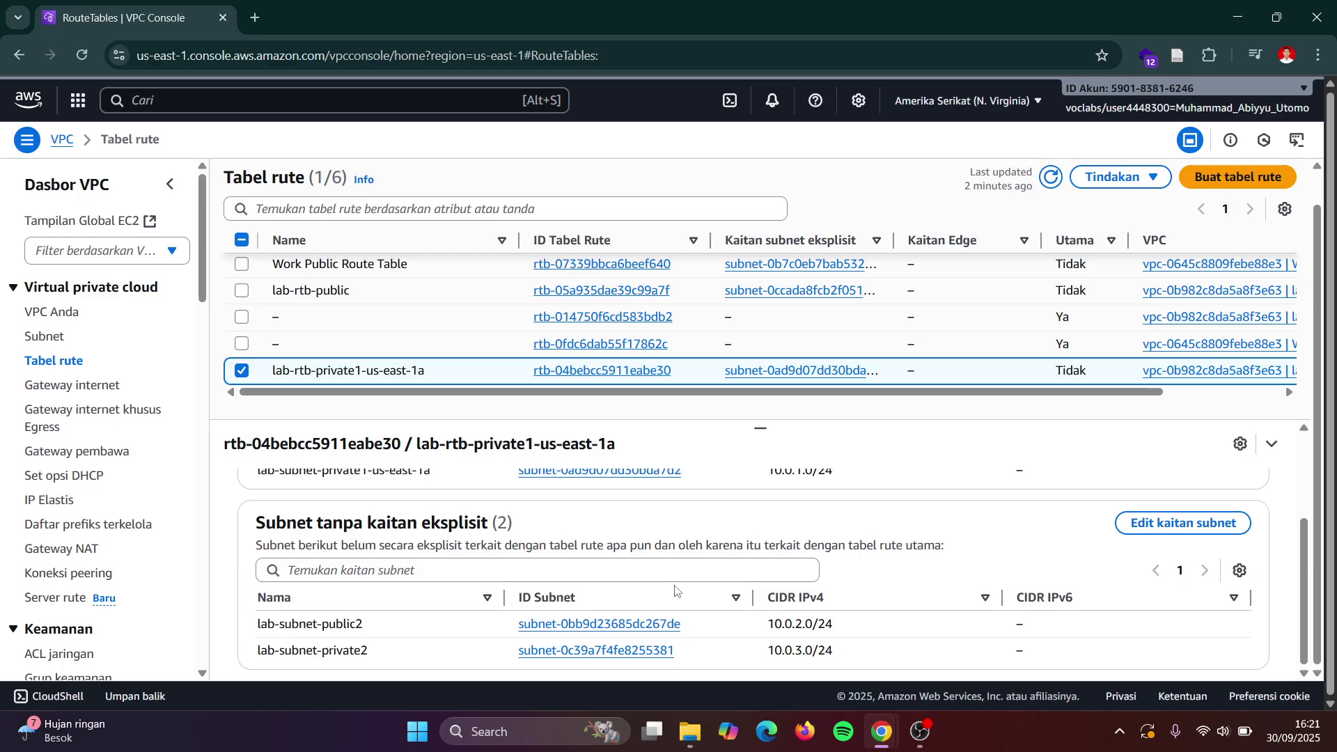
pyautogui.hotkey('alt', 'Tab')
pyautogui.scroll(-1, 393, 530)
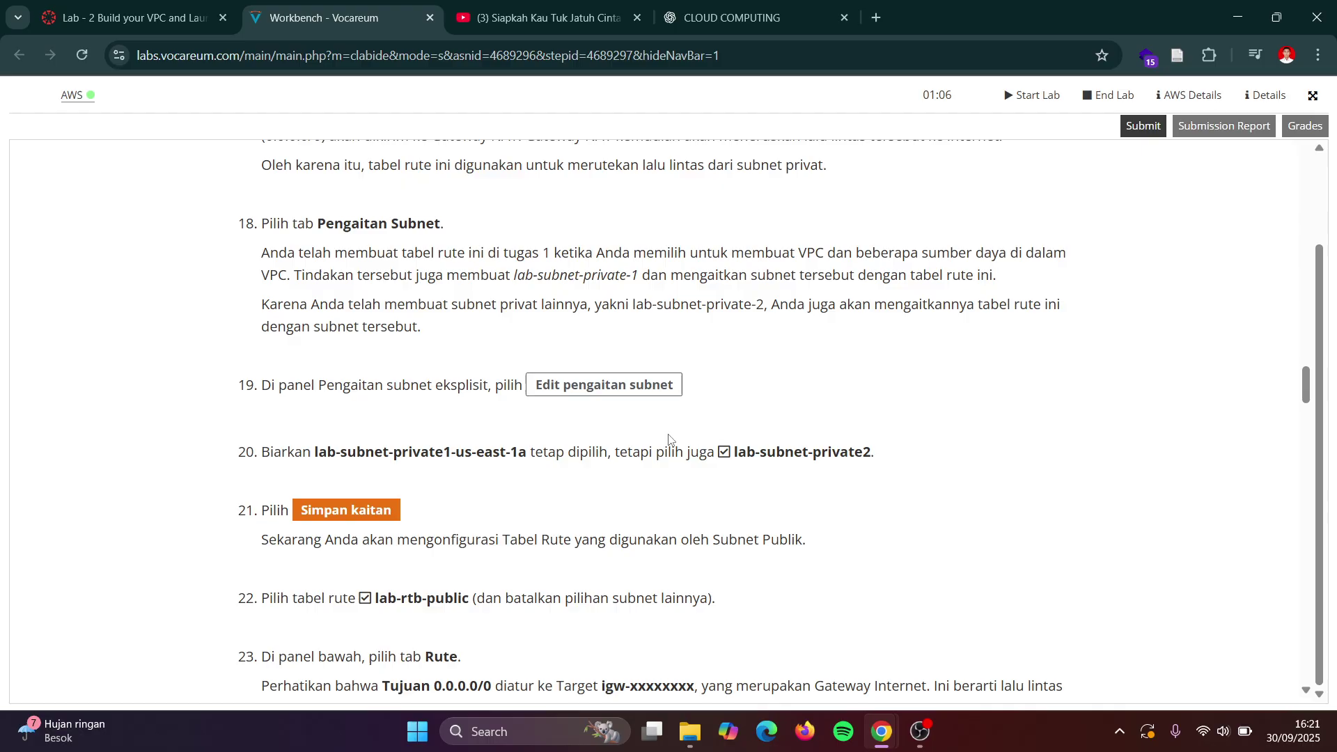
# - In the VPC console, add lab-subnet-private2 to the subnet associations of lab-rtb-private1-us-east-1a, keeping lab-subnet-private1-us-east-1a, and save
pyautogui.hotkey('alt', 'Tab')
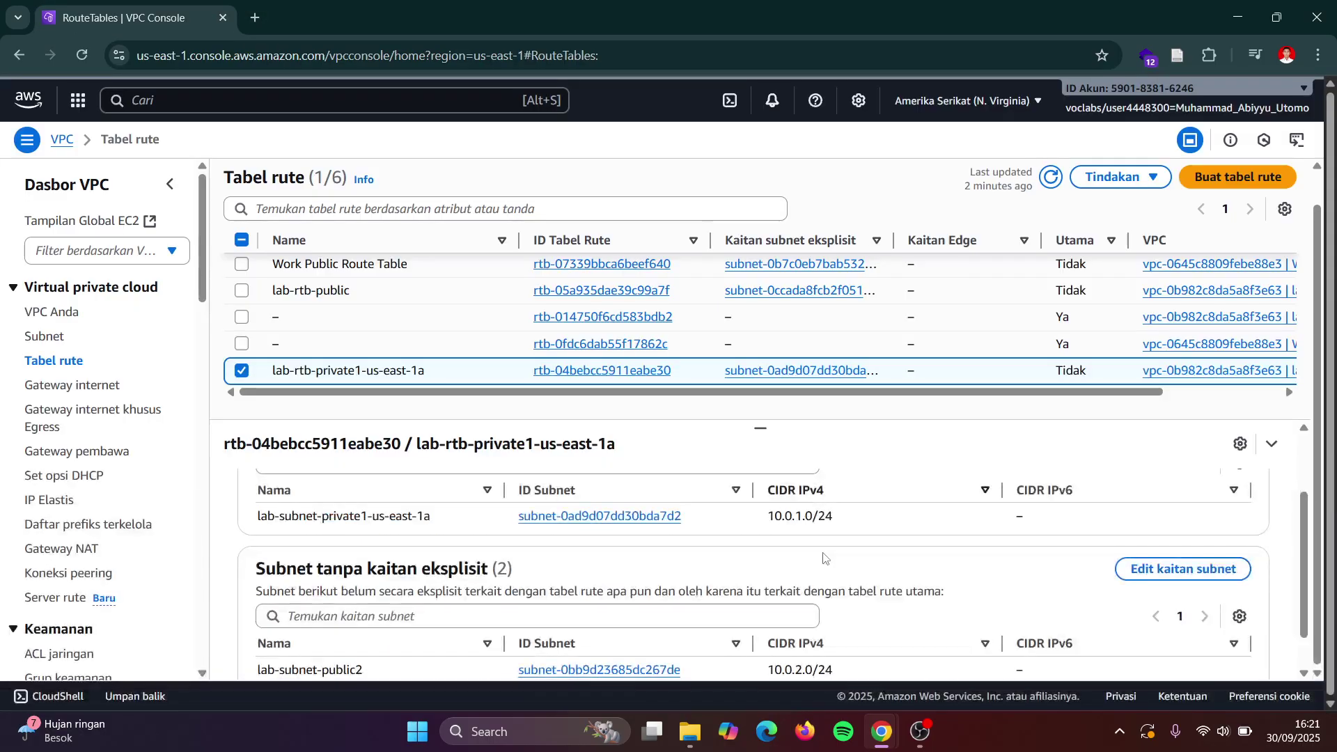
pyautogui.click(1167, 565)
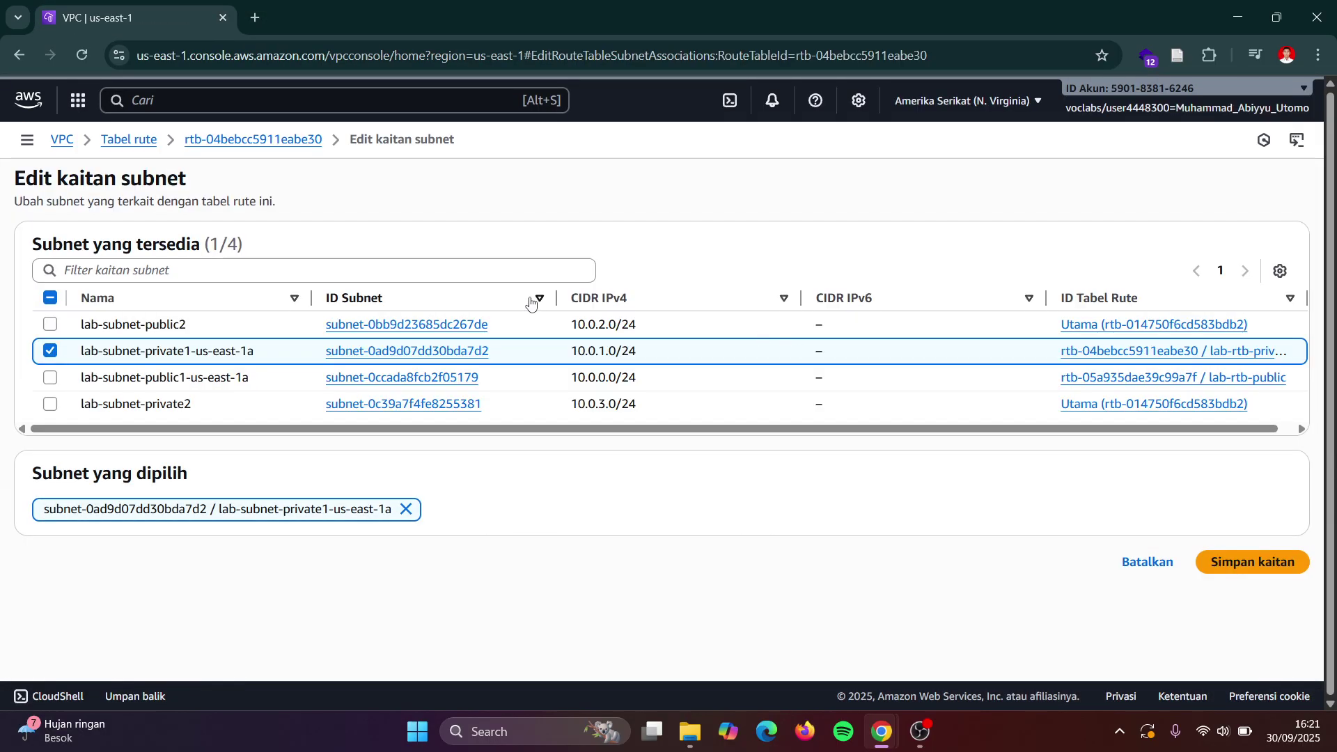
pyautogui.hotkey('alt', 'Tab')
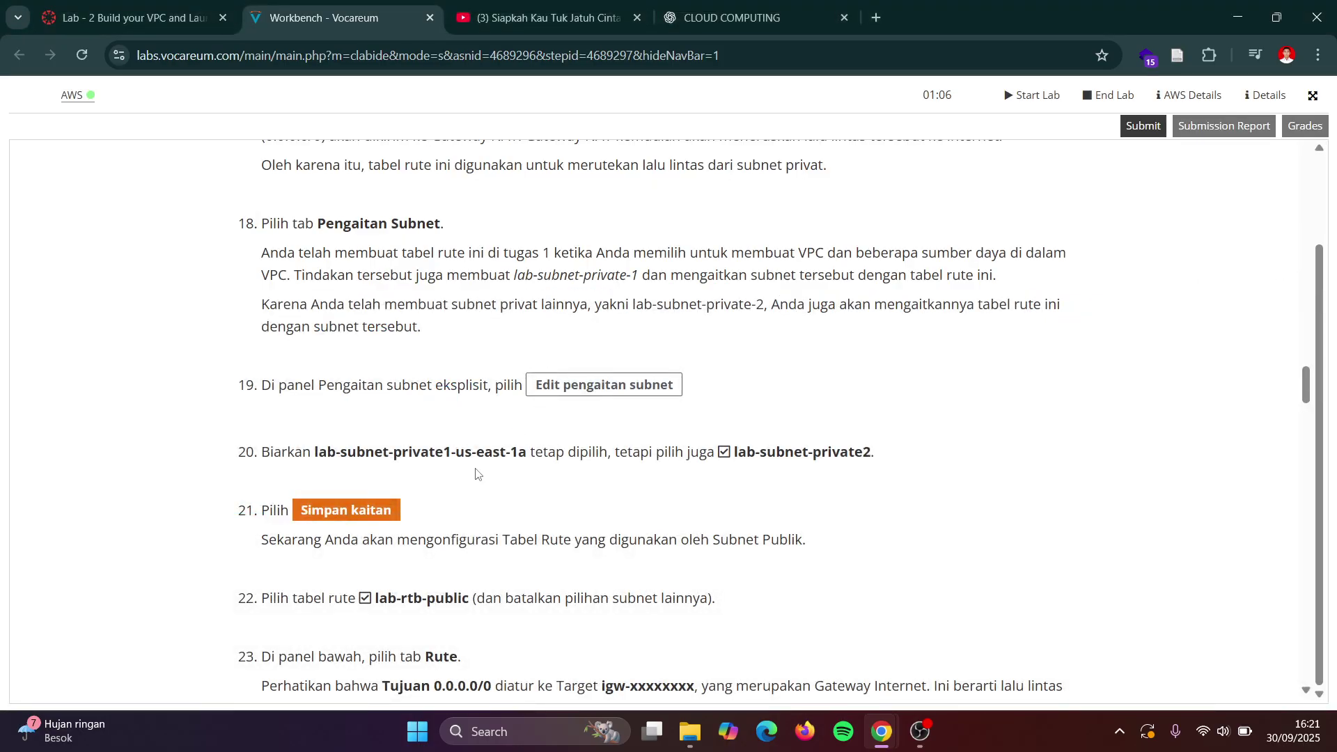
pyautogui.scroll(-1, 476, 473)
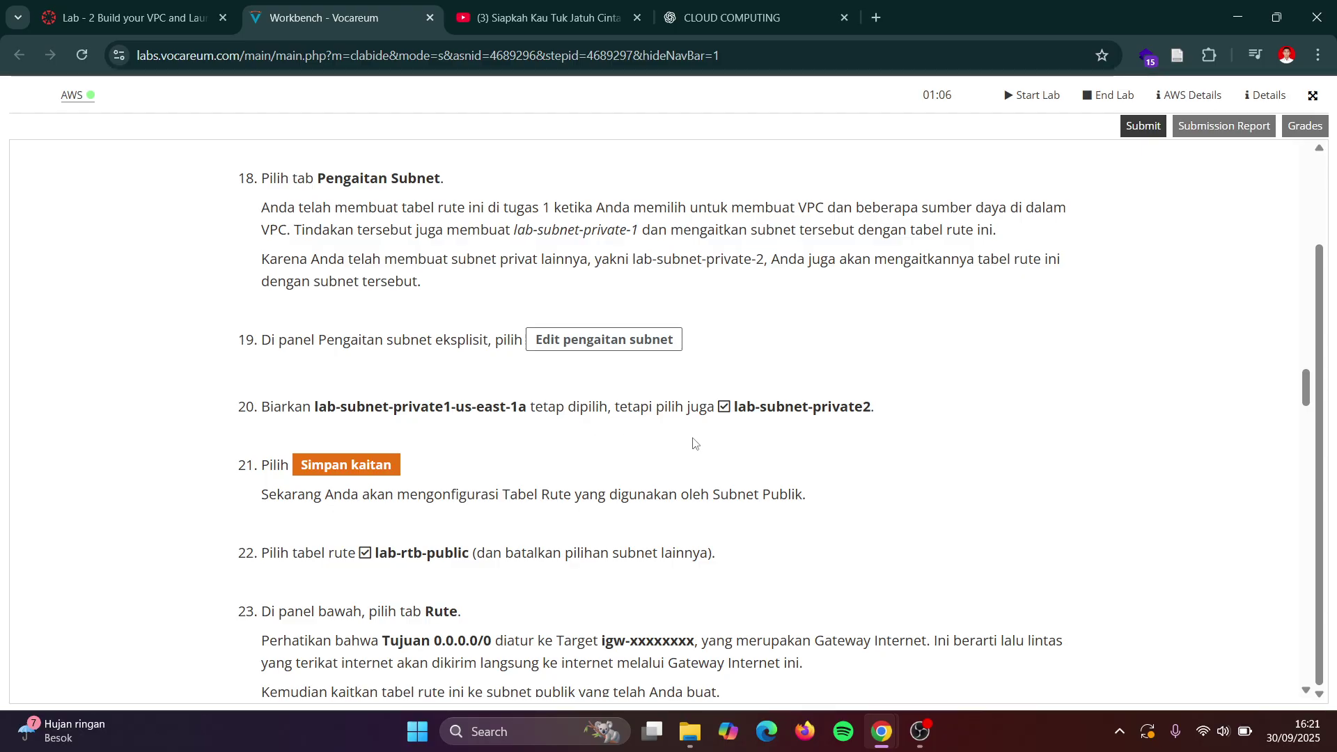
pyautogui.hotkey('alt', 'Tab')
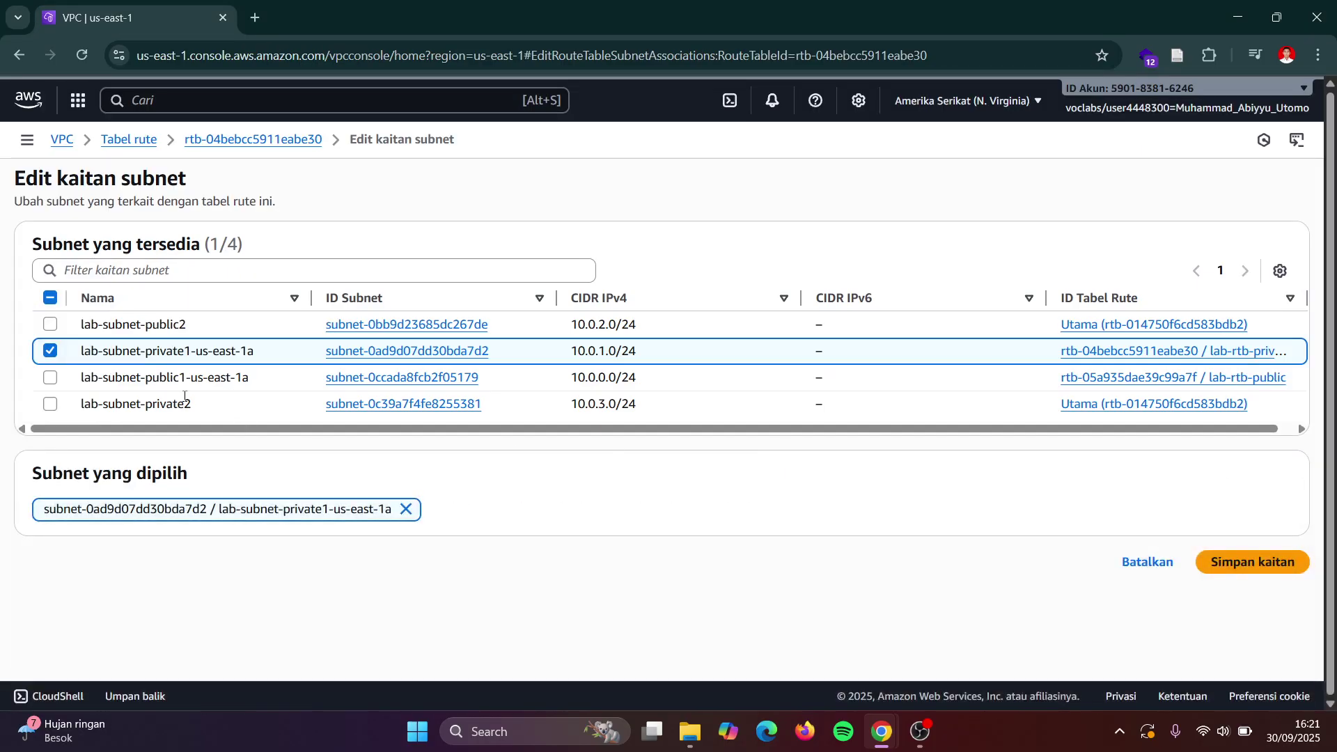
pyautogui.click(50, 405)
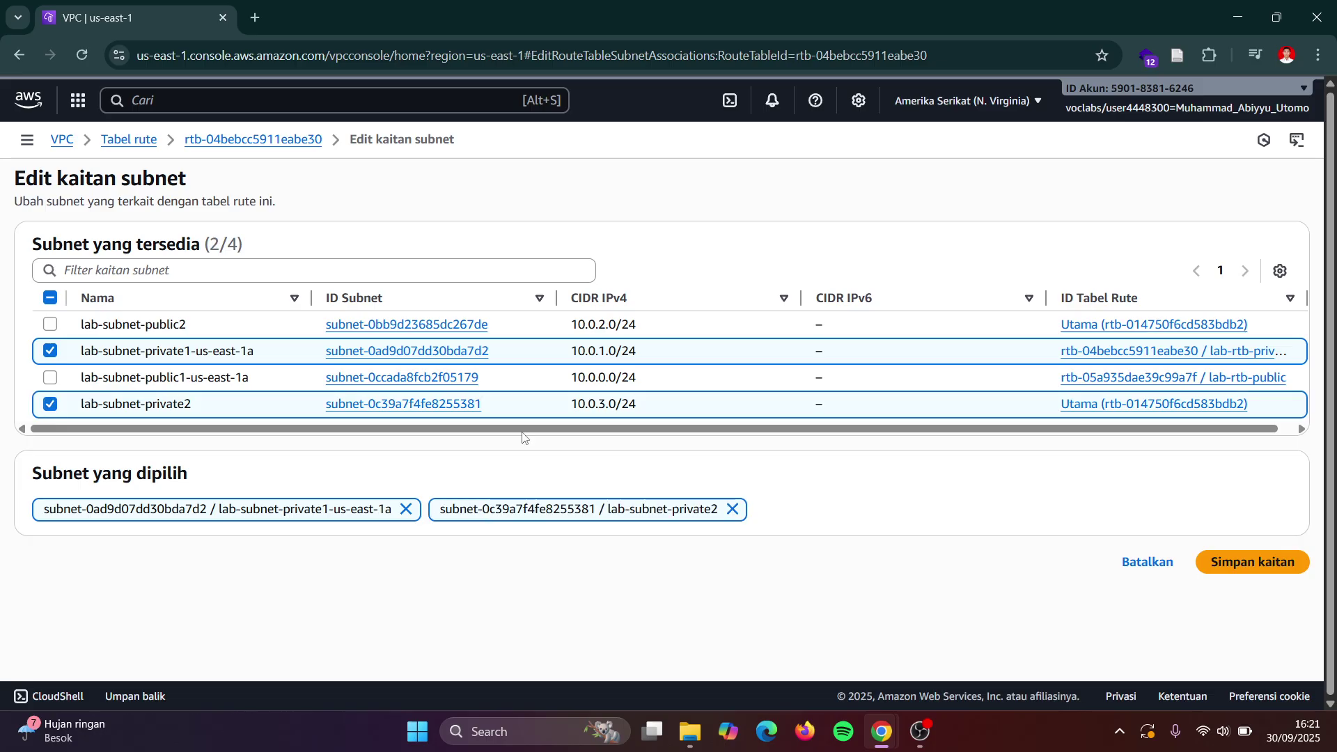
pyautogui.hotkey('alt', 'Tab')
pyautogui.scroll(-2, 636, 418)
pyautogui.hotkey('alt', 'Tab')
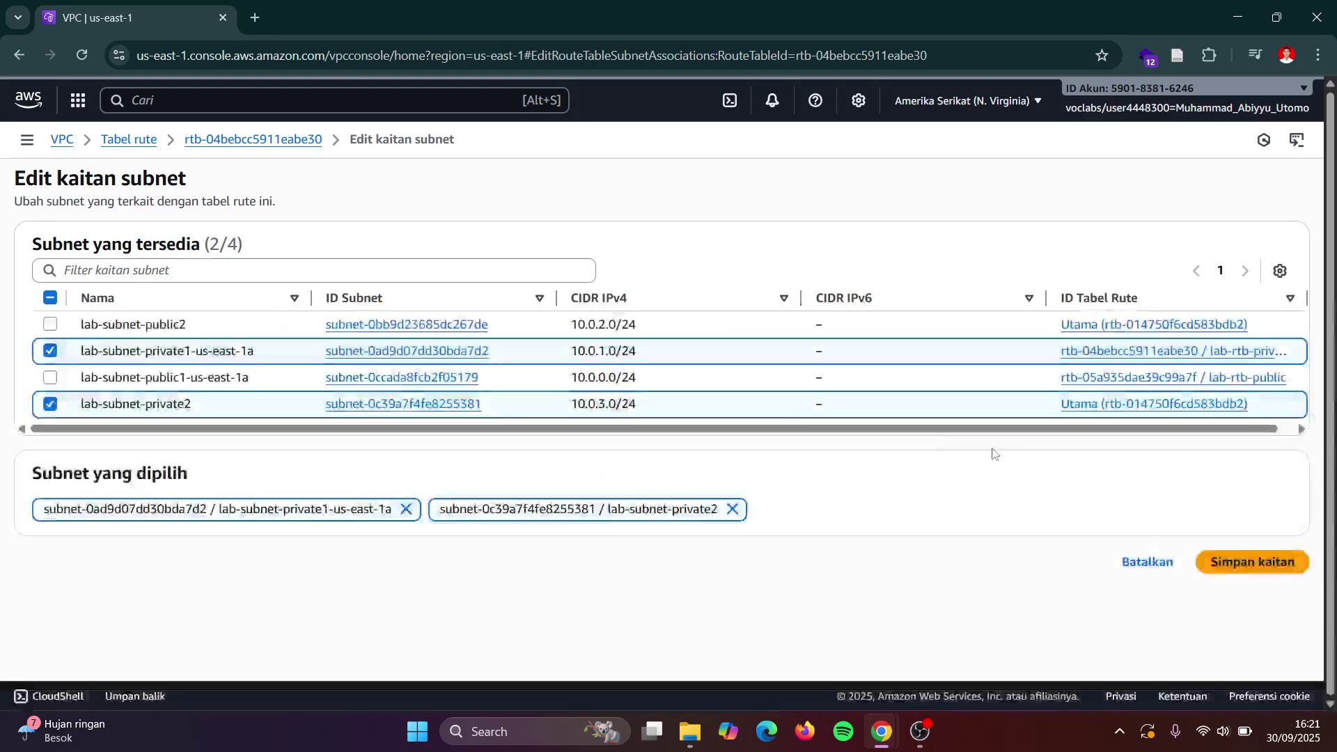
pyautogui.click(1227, 563)
# - Check the lab instructions, refresh the route table list in the VPC console and select only lab-rtb-public
pyautogui.hotkey('alt', 'Tab')
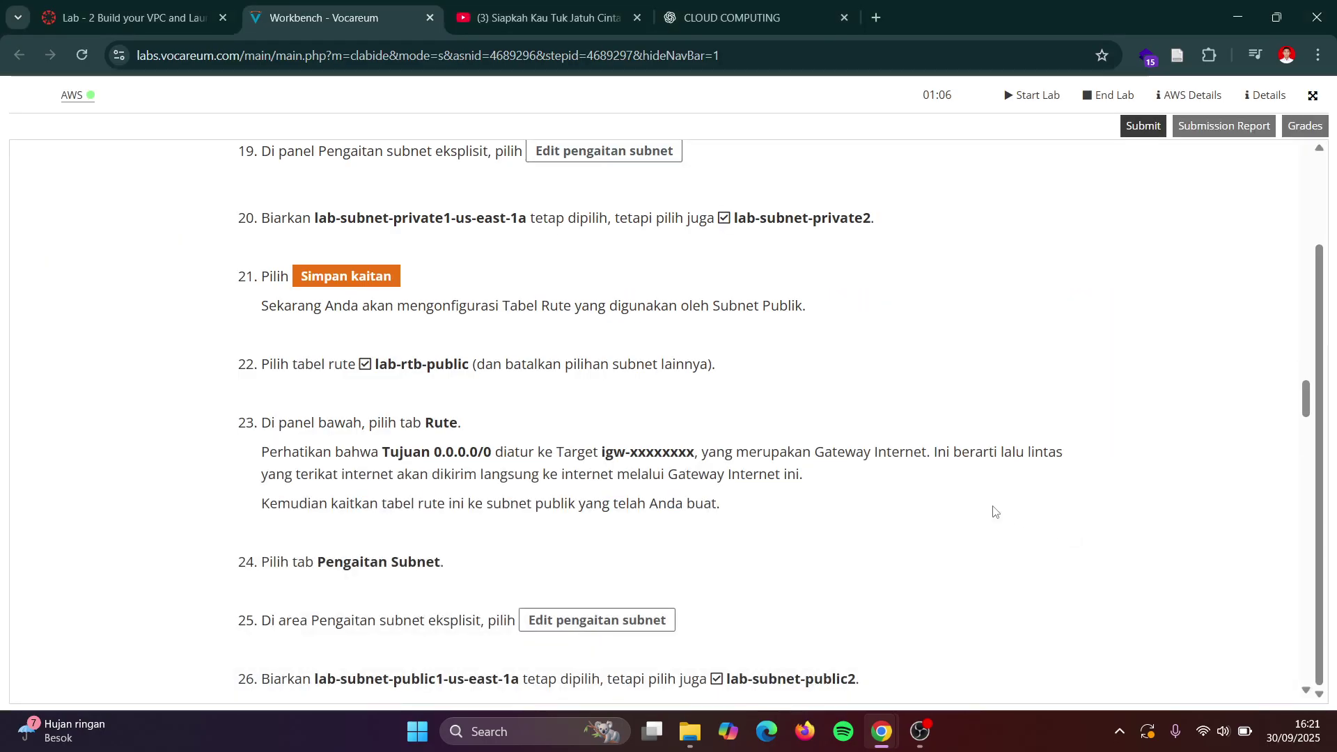
pyautogui.scroll(-2, 994, 512)
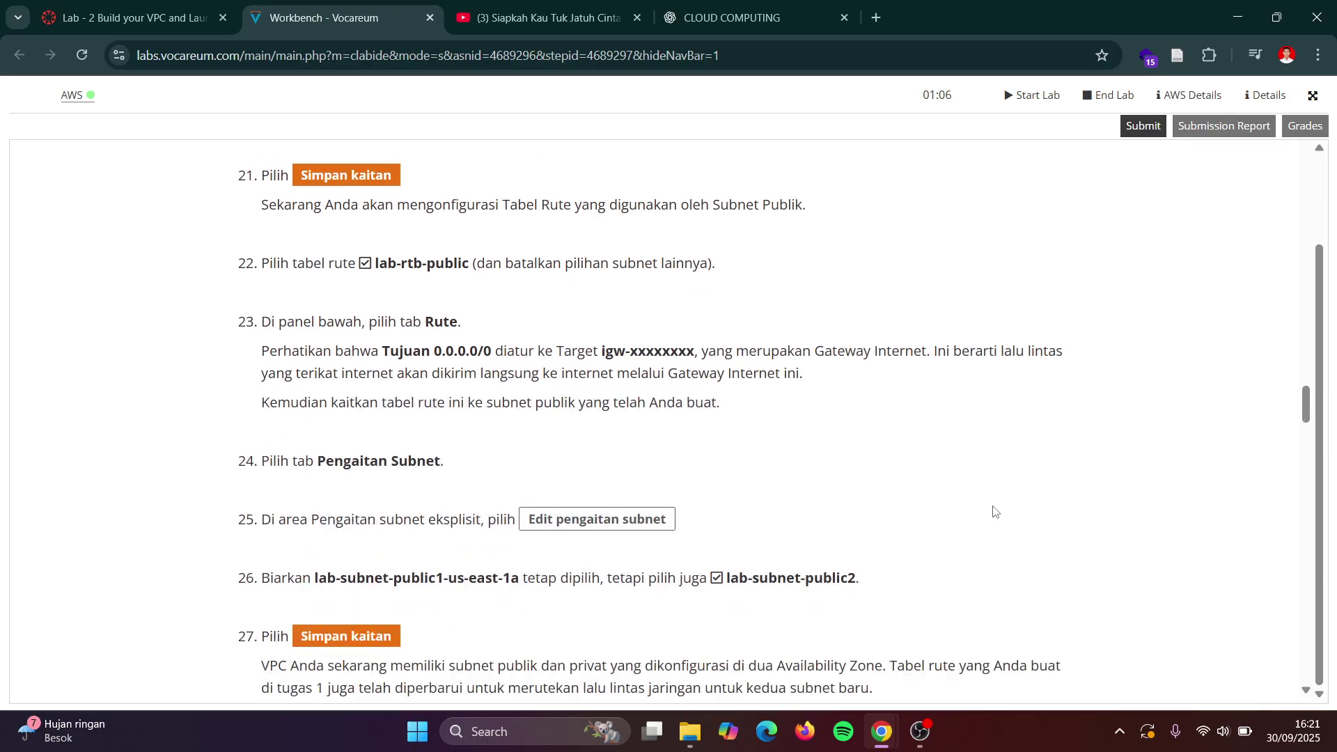
pyautogui.scroll(2, 995, 512)
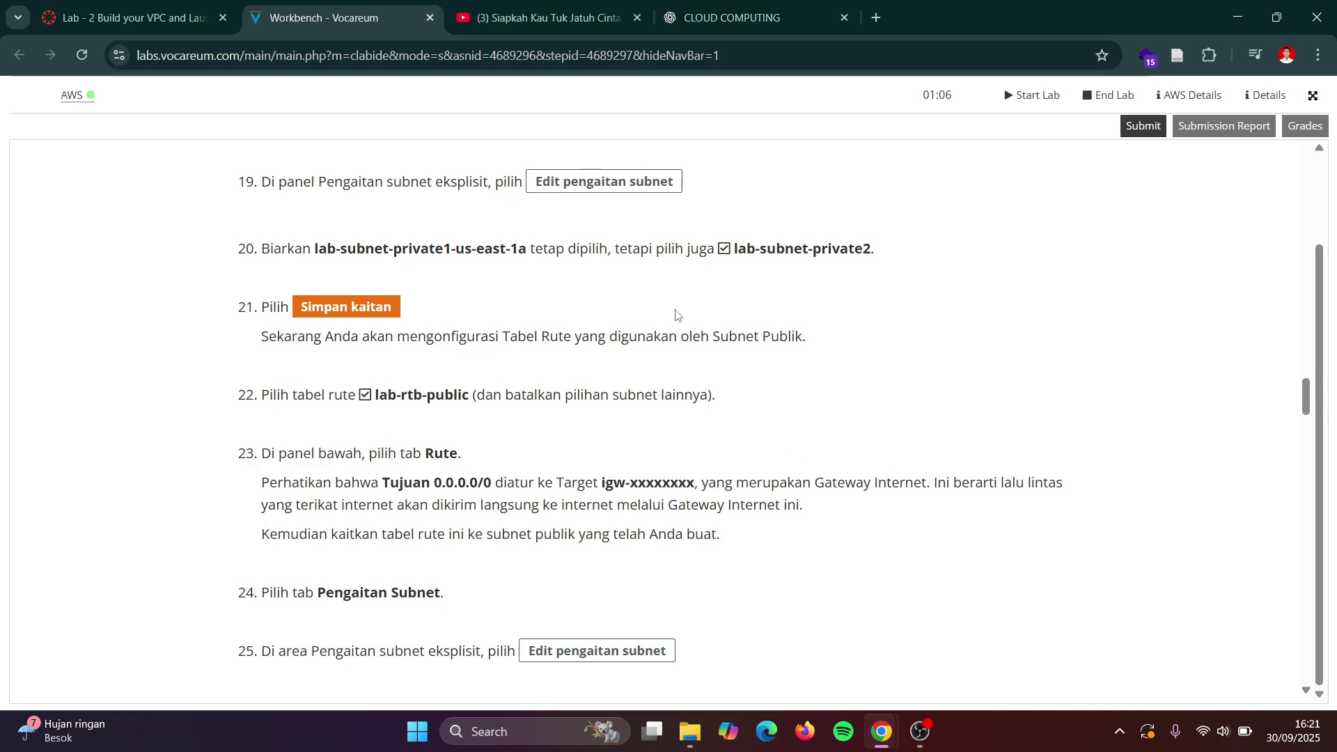
pyautogui.hotkey('alt', 'Tab')
pyautogui.scroll(-3, 661, 379)
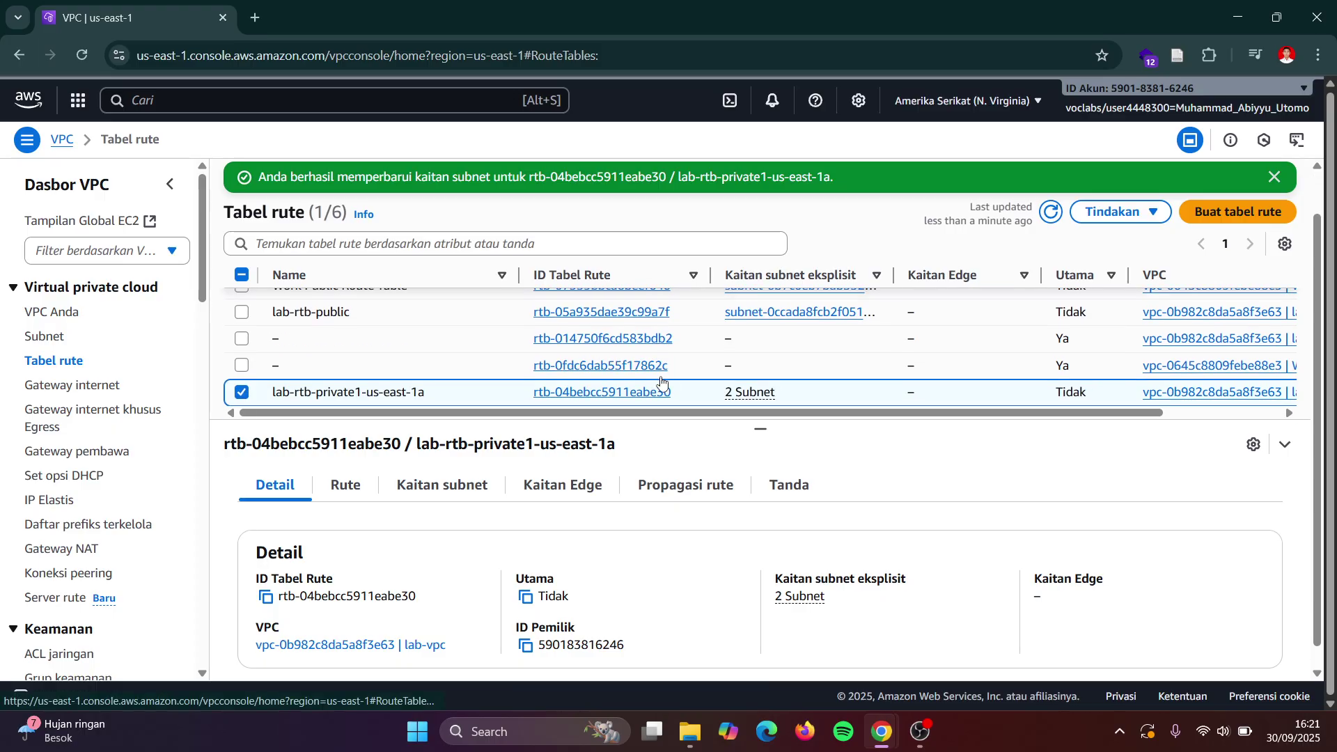
pyautogui.scroll(3, 661, 379)
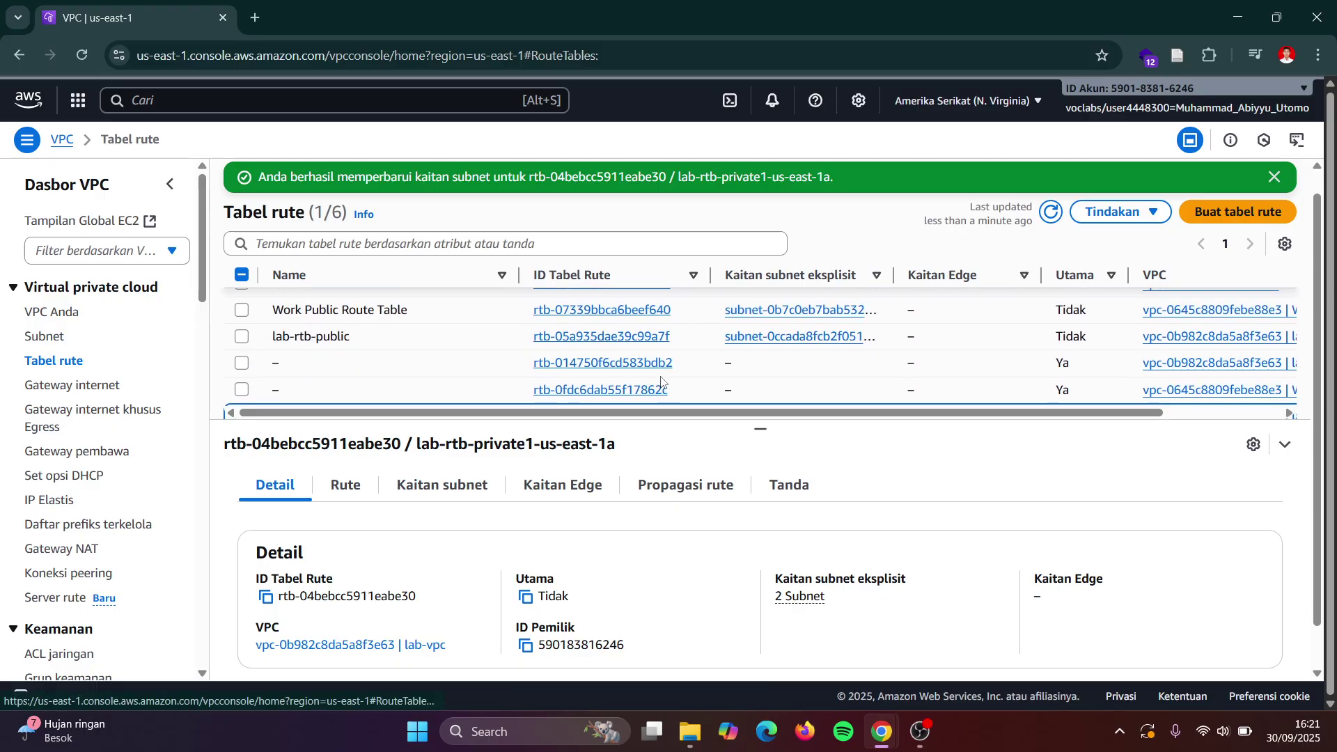
pyautogui.hotkey('alt', 'Tab')
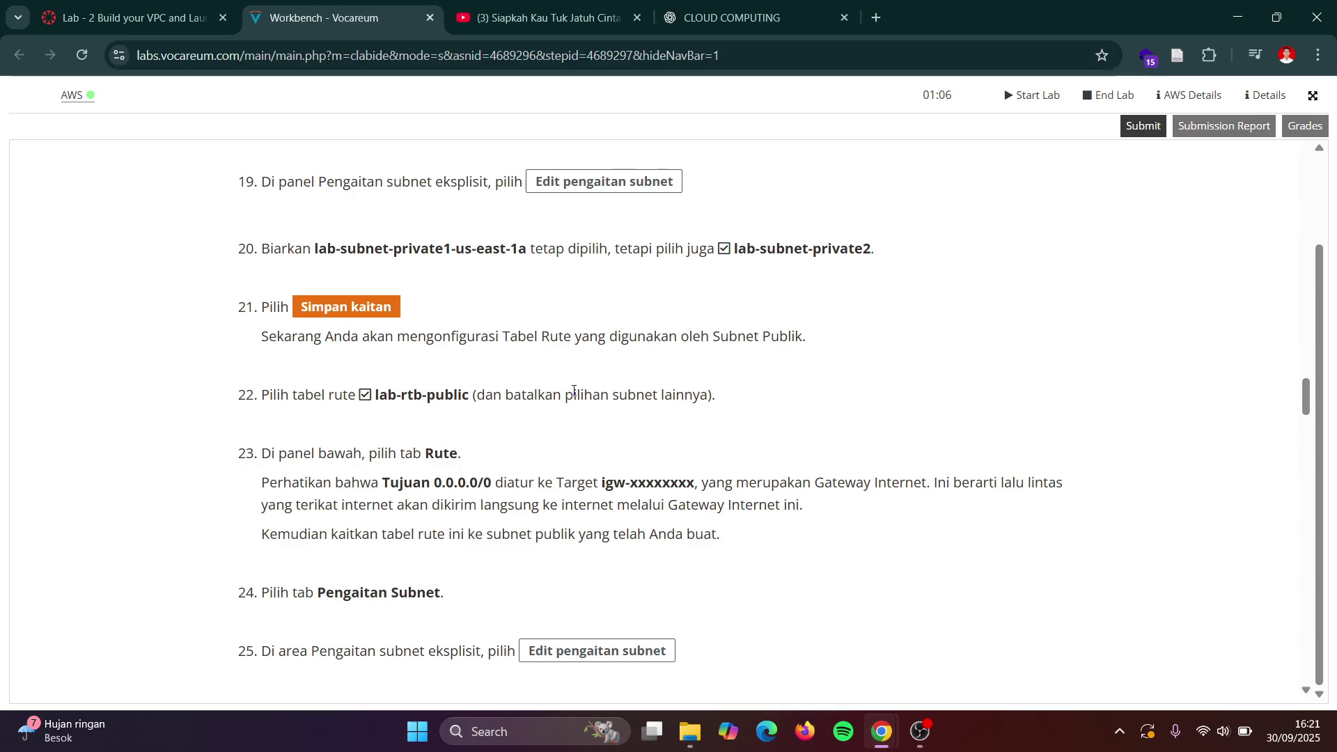
pyautogui.hotkey('alt', 'Tab')
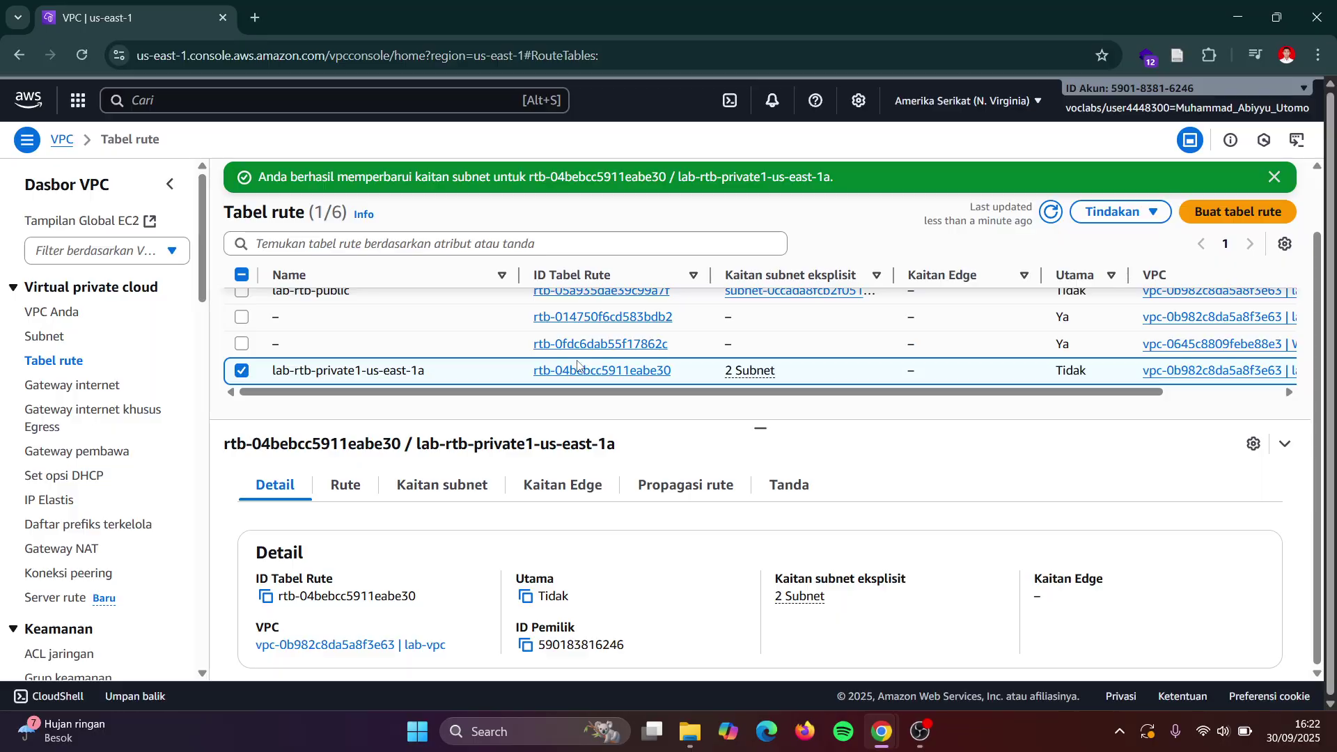
pyautogui.scroll(-2, 578, 365)
pyautogui.click(1051, 212)
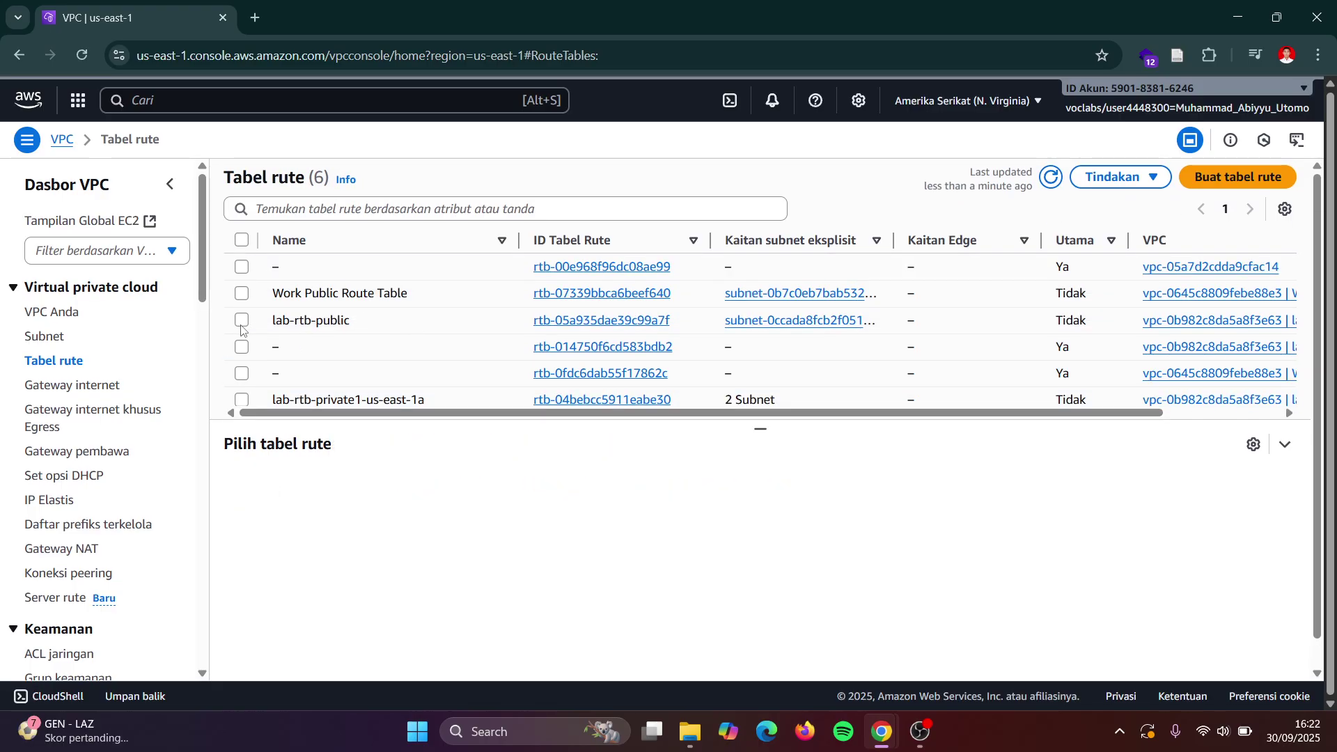
pyautogui.click(241, 320)
pyautogui.hotkey('alt', 'Tab')
pyautogui.hotkey('alt', 'Tab')
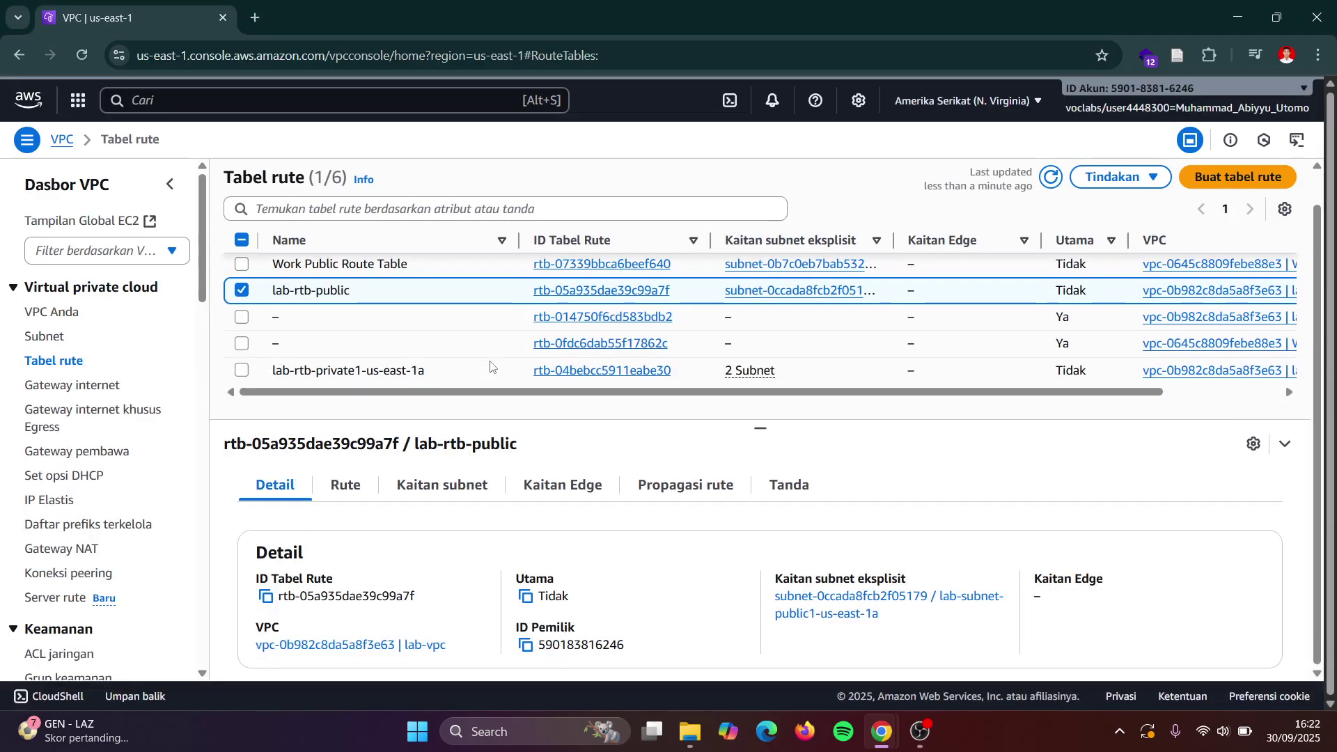
# - Show the routes of lab-rtb-public and compare the 0.0.0.0/0 target with step 23 of the lab instructions
pyautogui.hotkey('alt', 'Tab')
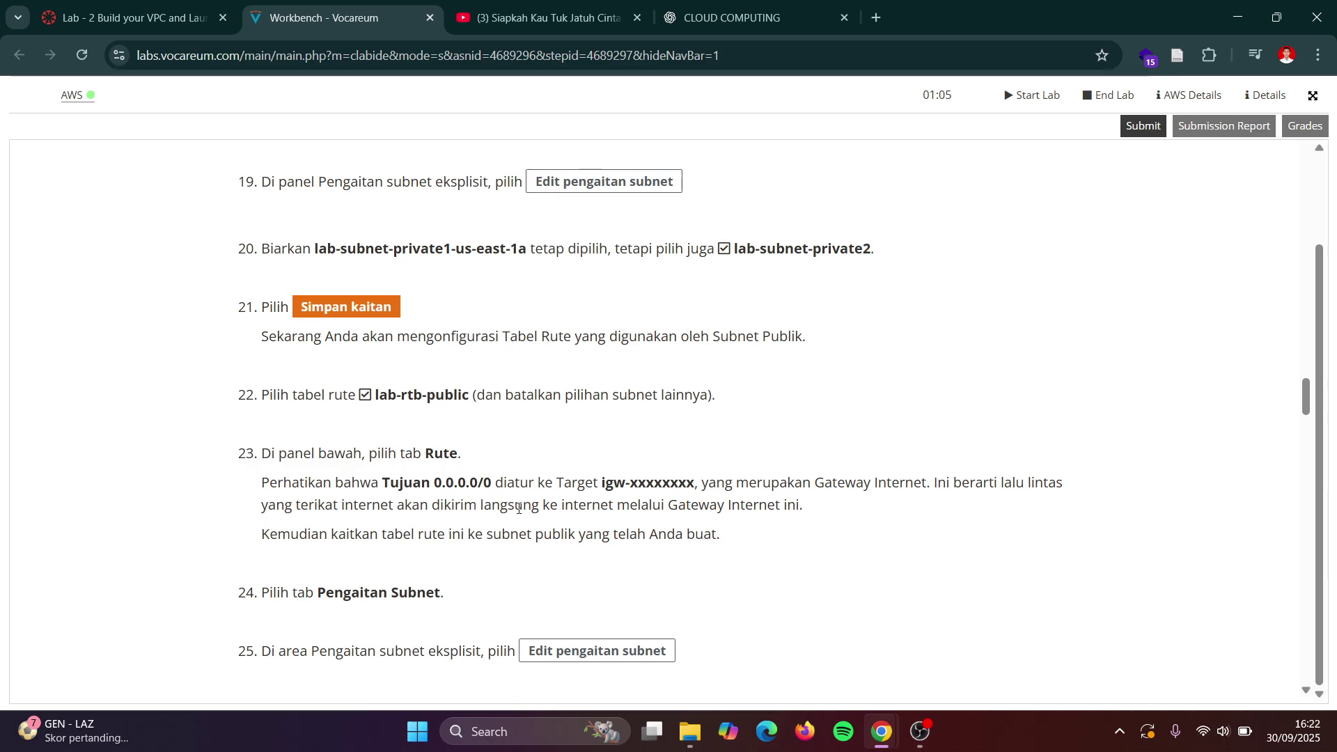
pyautogui.scroll(-1, 571, 524)
pyautogui.hotkey('alt', 'Tab')
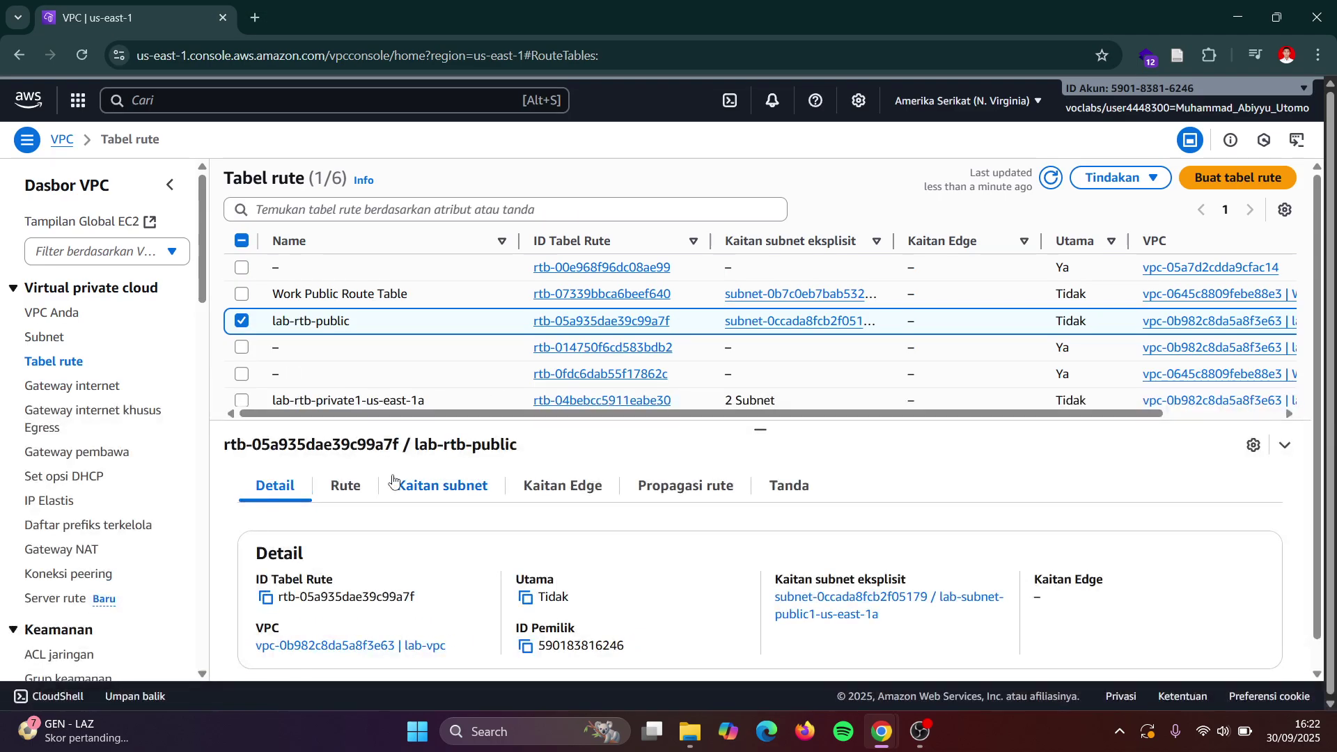
pyautogui.click(363, 495)
pyautogui.hotkey('alt', 'Tab')
pyautogui.scroll(-1, 487, 458)
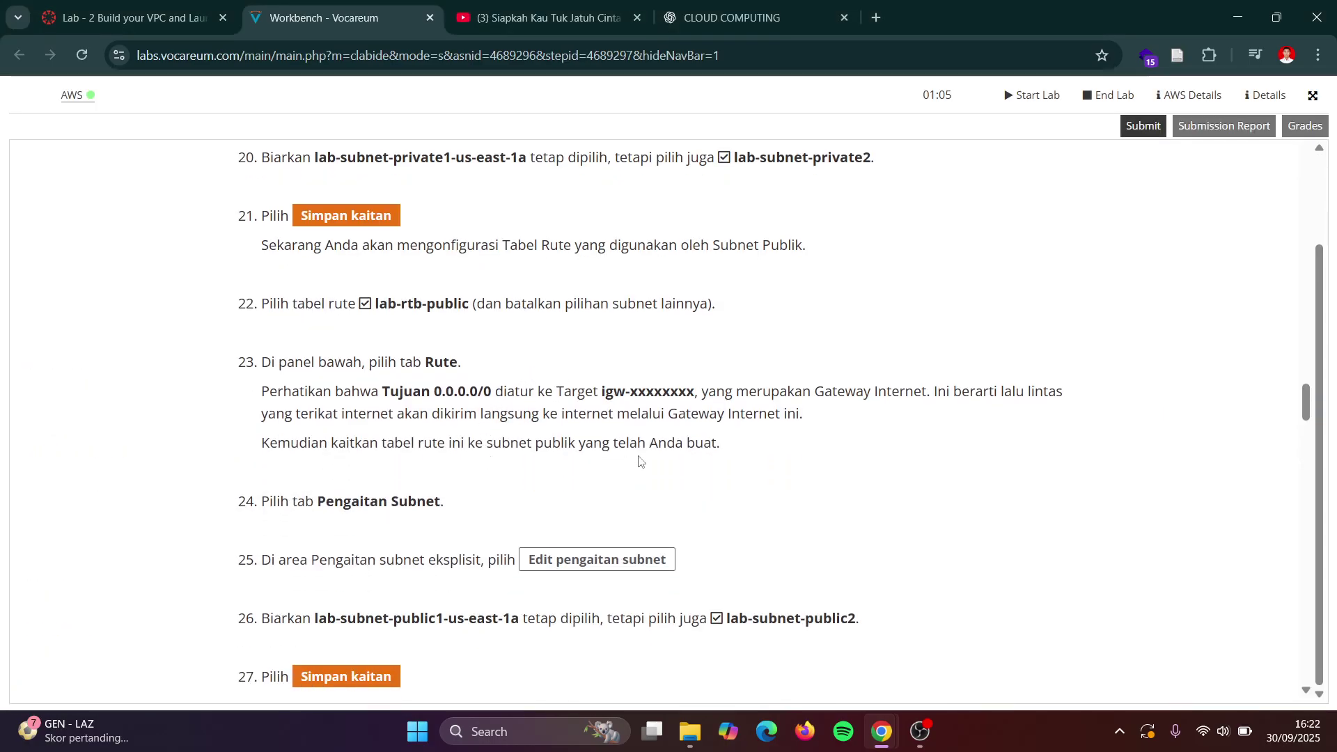
pyautogui.hotkey('alt', 'Tab')
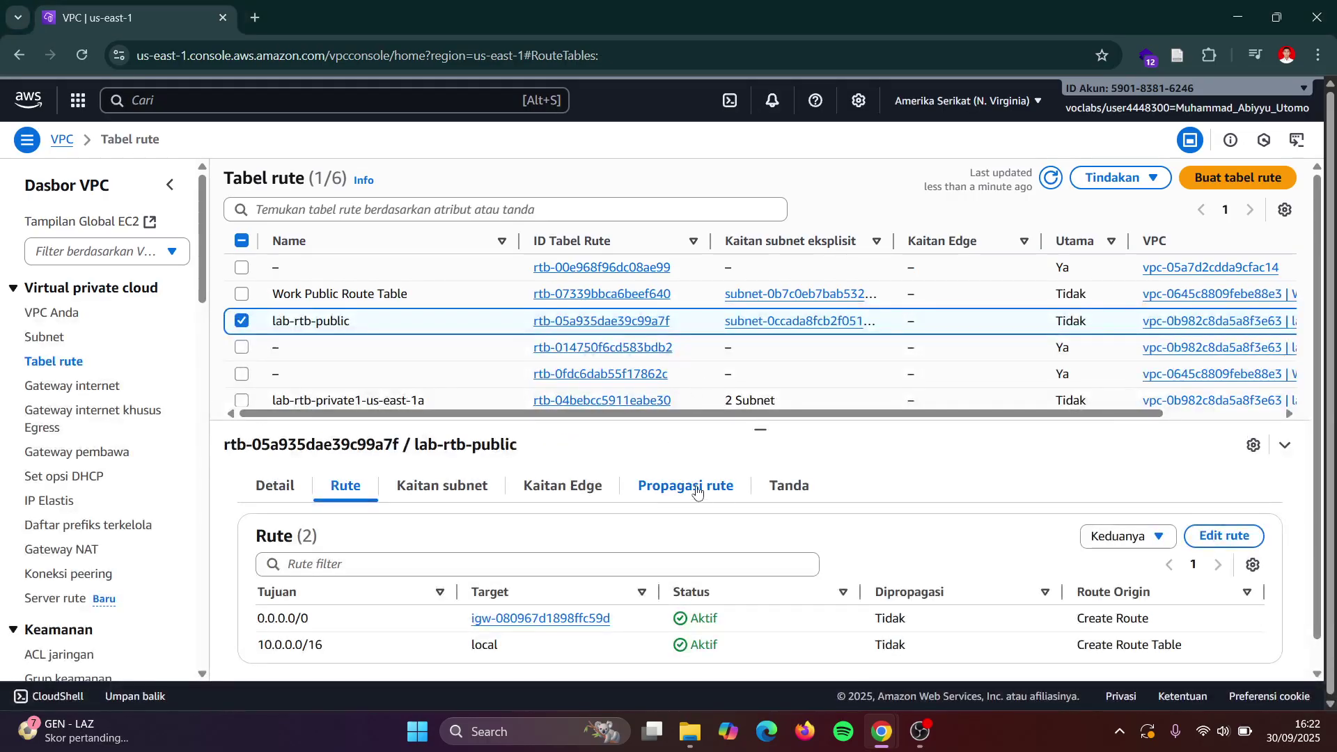
# - Check steps 24 and 25 of the lab instructions, then show the subnet associations of lab-rtb-public in the VPC console
pyautogui.hotkey('alt', 'Tab')
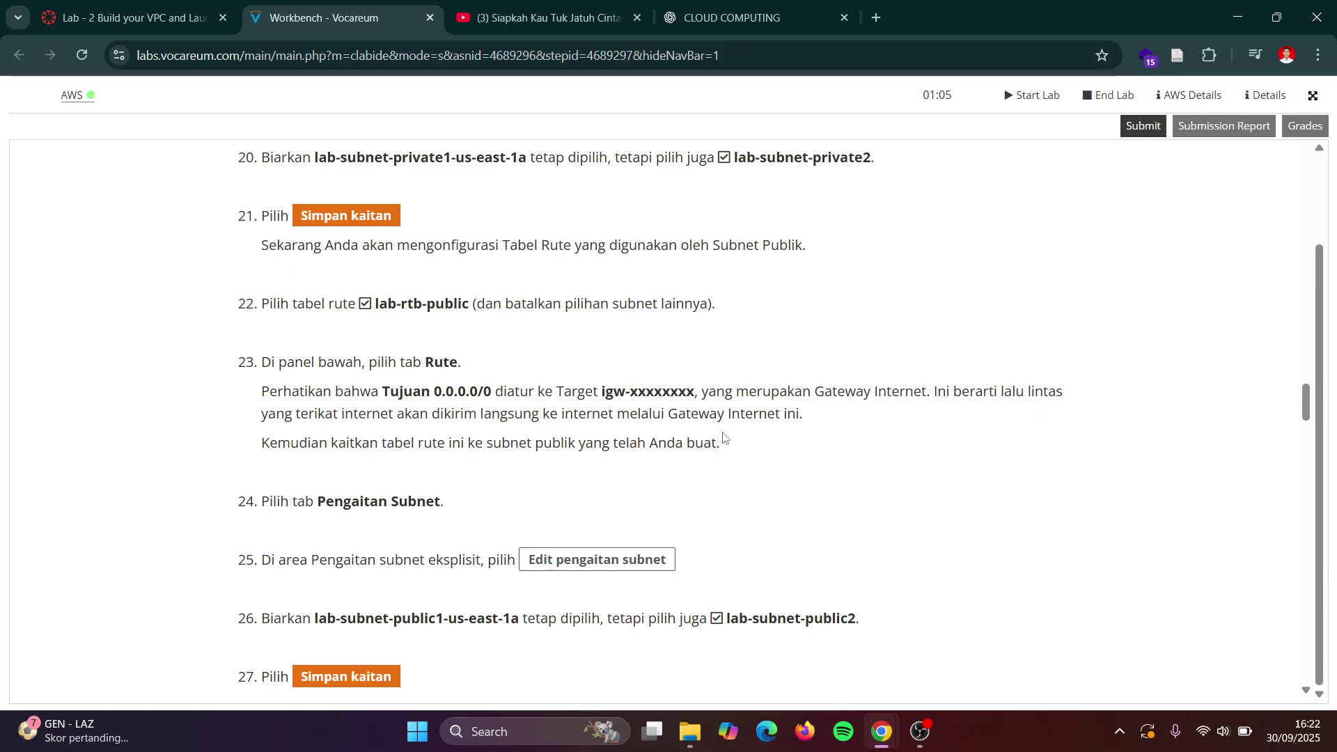
pyautogui.scroll(-2, 724, 437)
pyautogui.hotkey('alt', 'Tab')
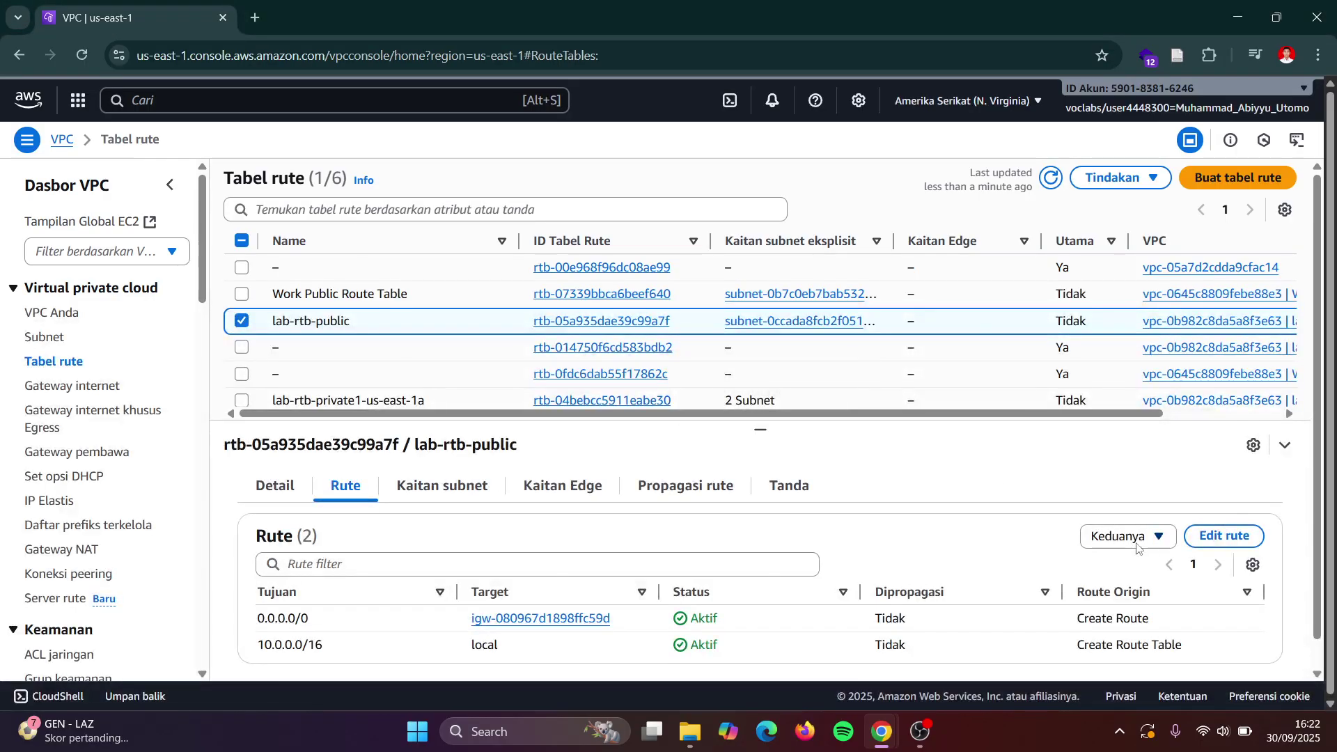
pyautogui.scroll(-1, 697, 348)
pyautogui.scroll(1, 571, 390)
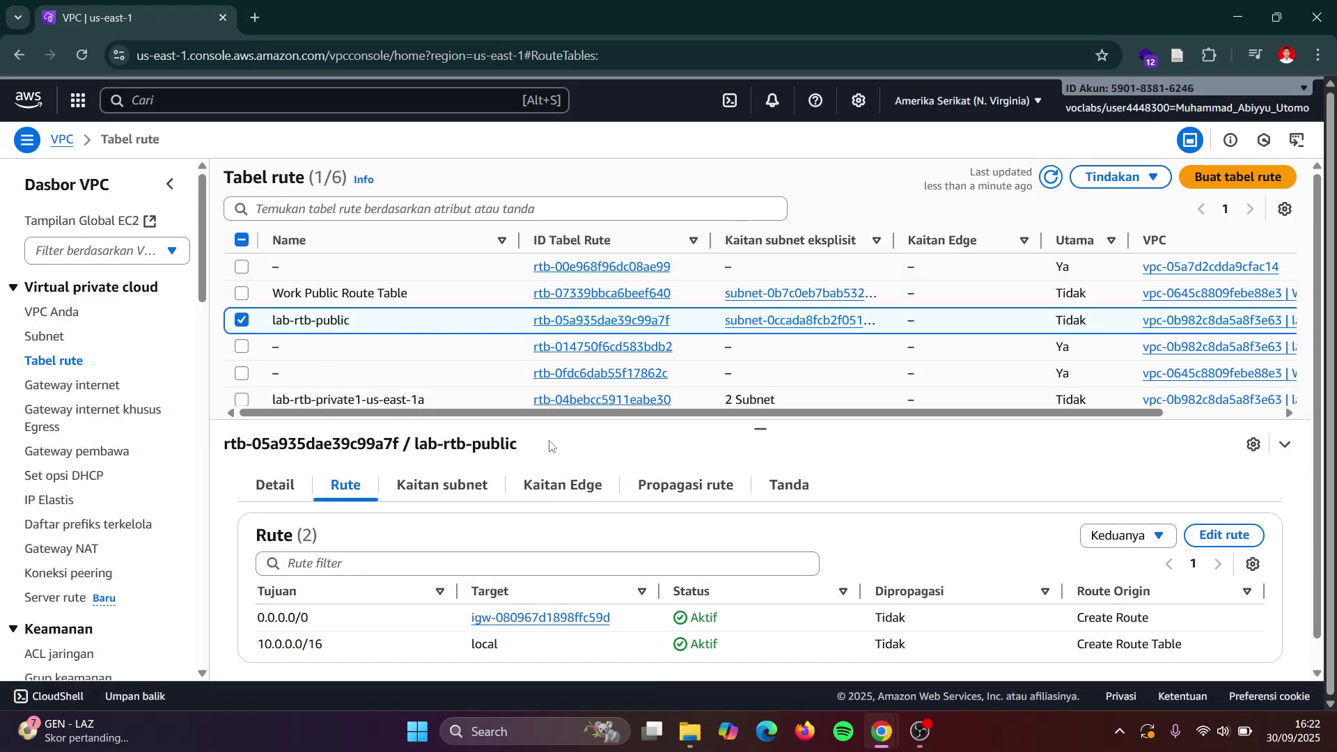
pyautogui.click(446, 488)
# - Compare the explicit and non-explicit subnet associations of lab-rtb-public with steps 24 to 27 of the lab instructions
pyautogui.hotkey('alt', 'Tab')
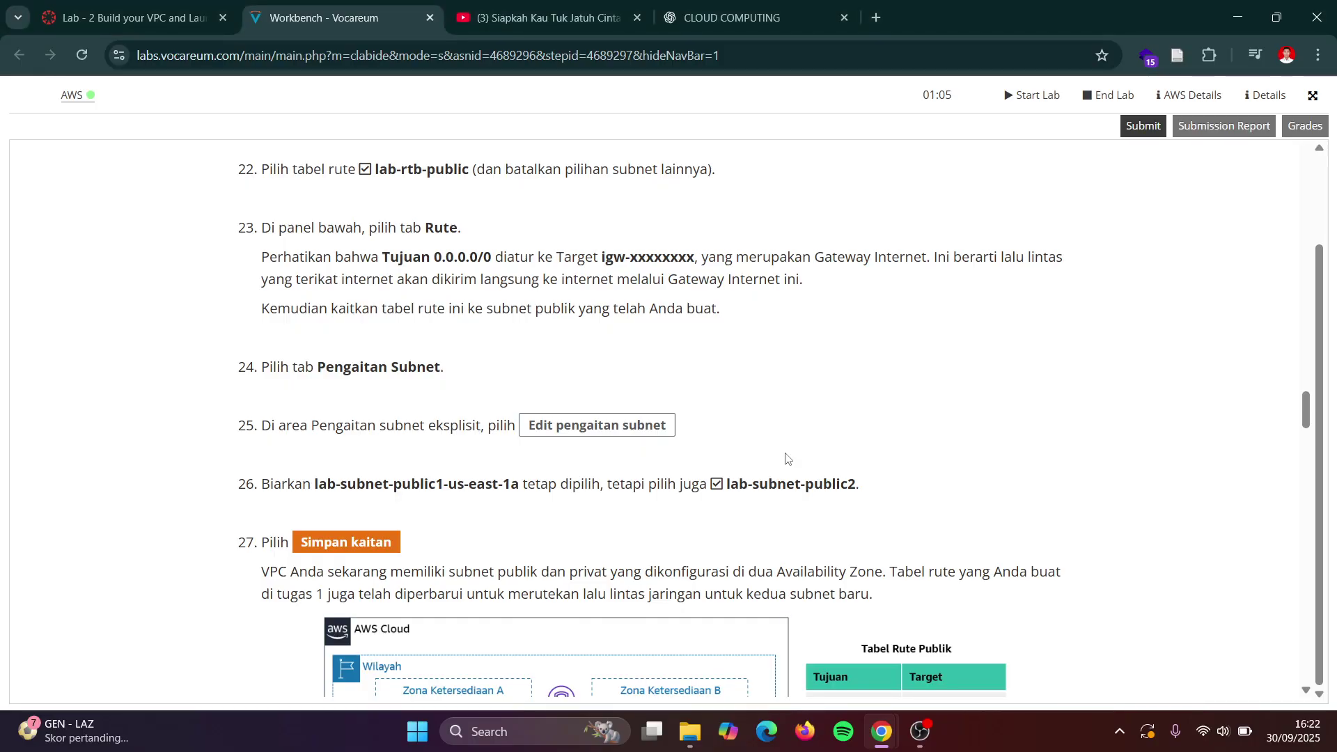
pyautogui.scroll(-1, 786, 457)
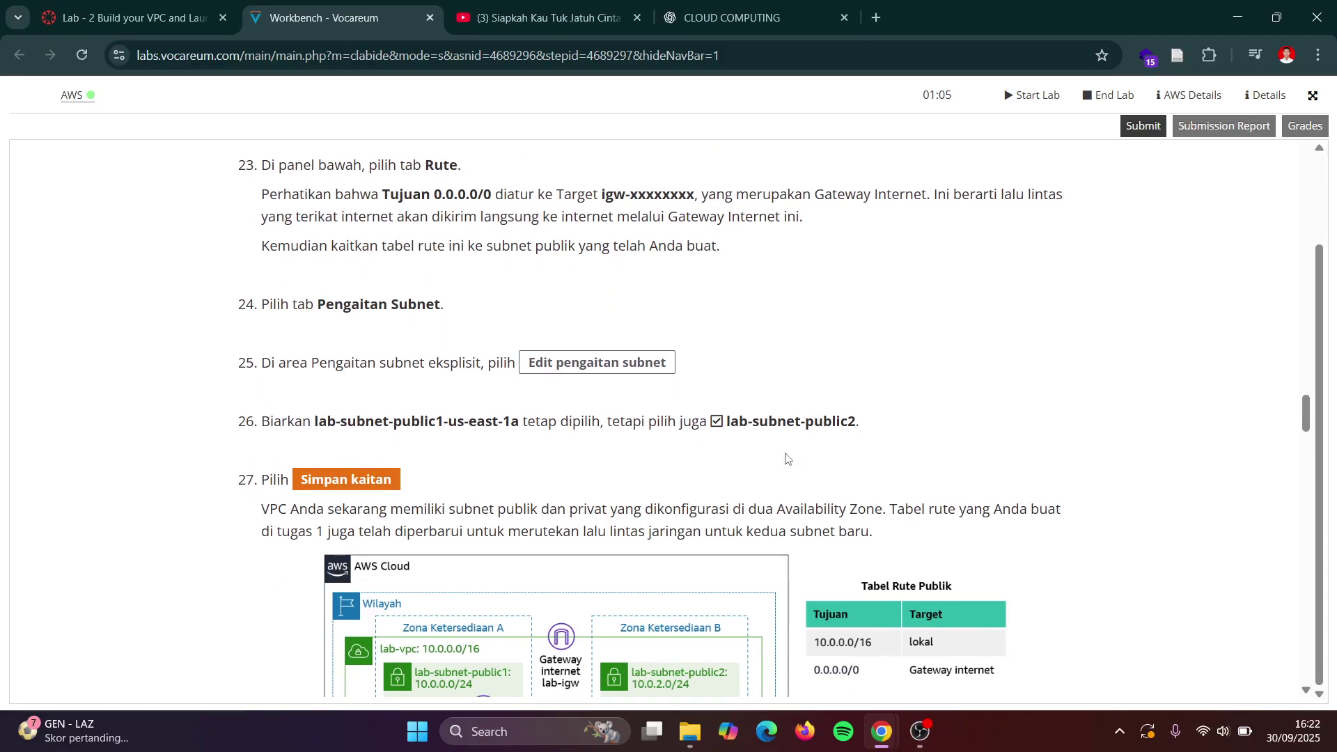
pyautogui.scroll(-1, 786, 458)
pyautogui.hotkey('alt', 'Tab')
pyautogui.hotkey('alt', 'Tab')
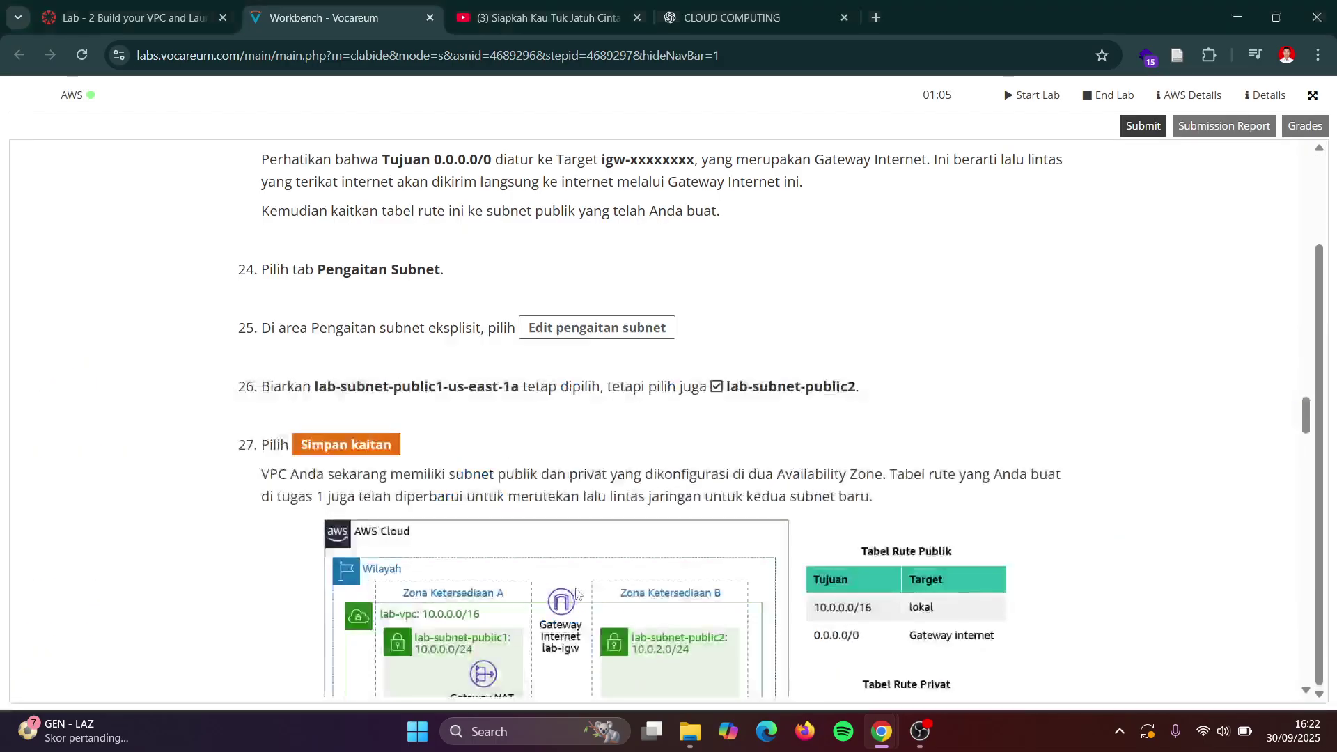
pyautogui.hotkey('alt', 'Tab')
pyautogui.scroll(-1, 531, 622)
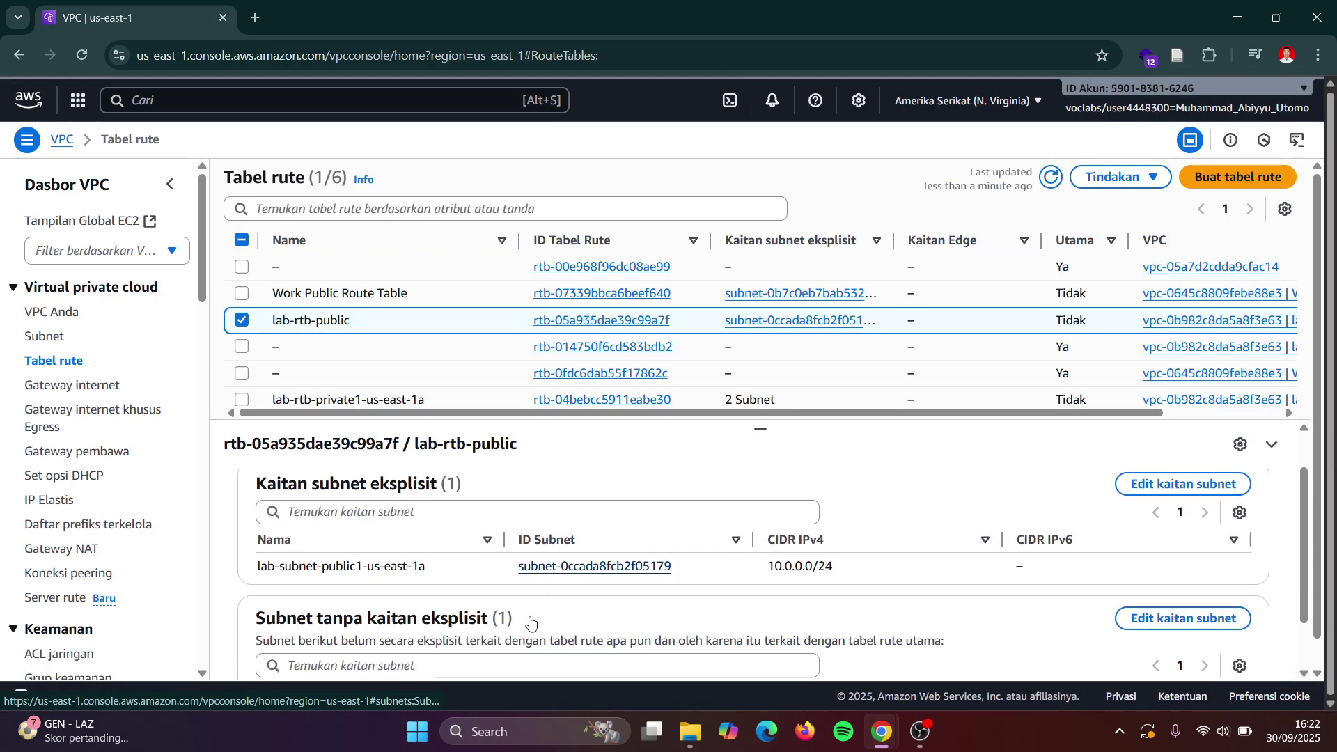
pyautogui.hotkey('alt', 'Tab')
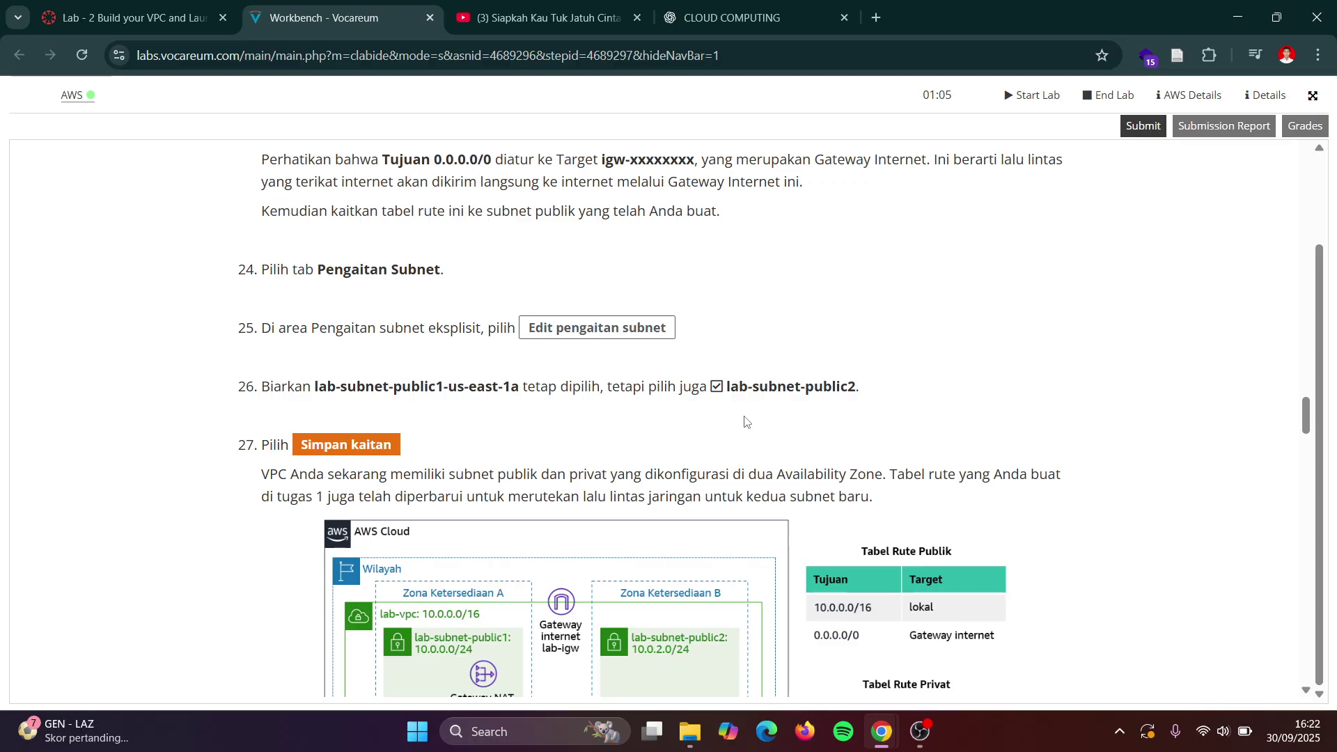
pyautogui.hotkey('alt', 'Tab')
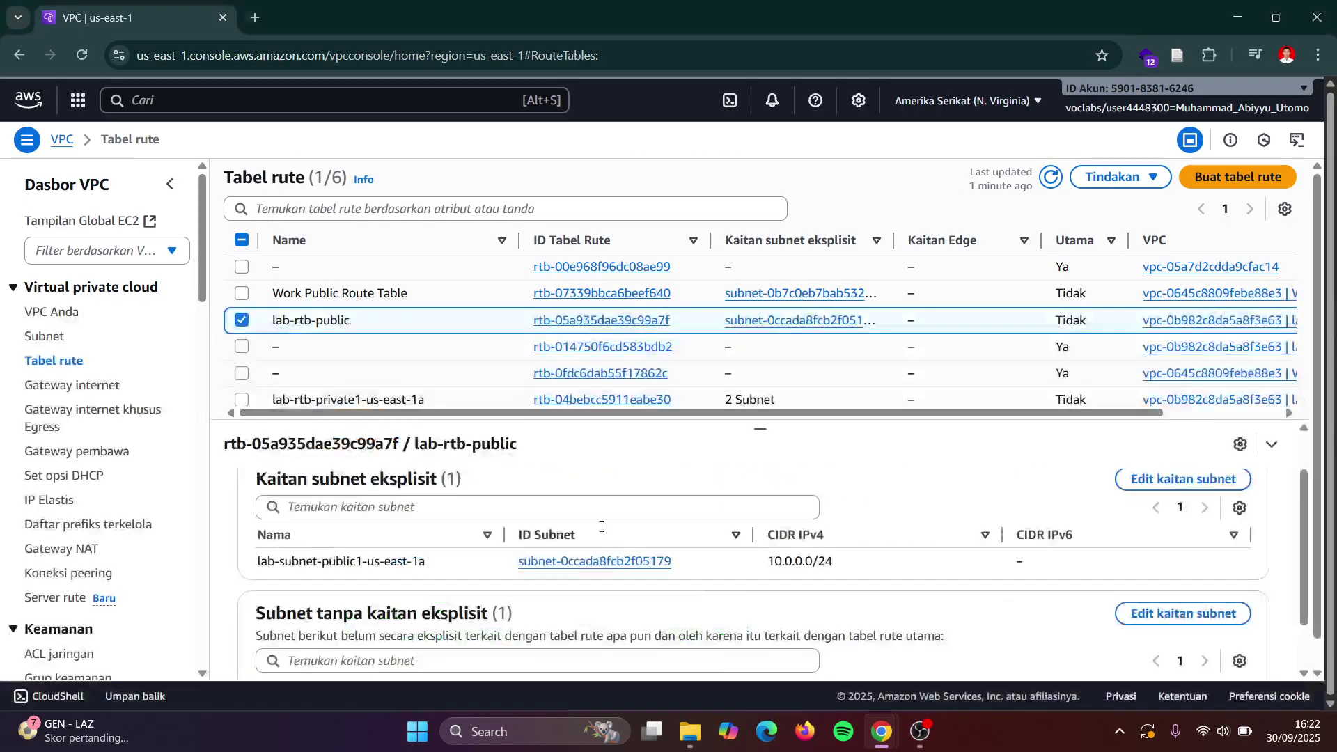
pyautogui.scroll(-1, 597, 571)
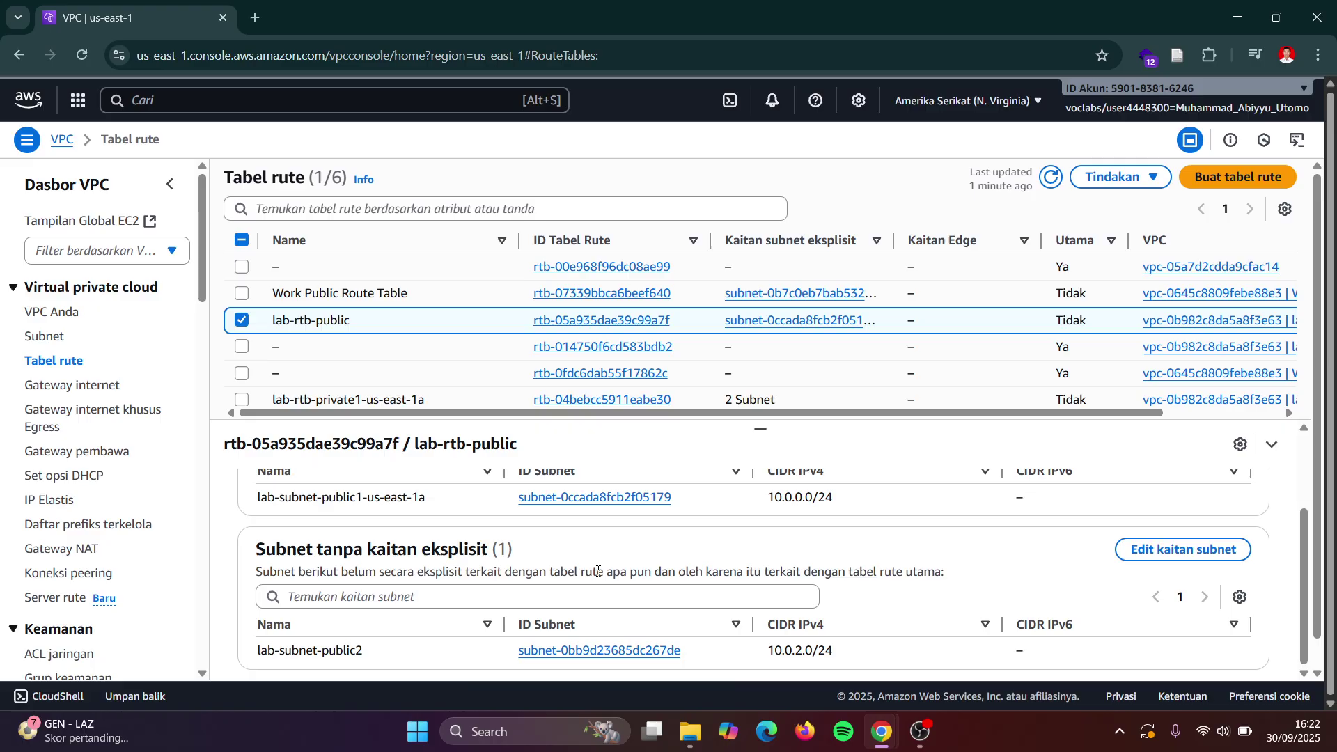
pyautogui.scroll(2, 738, 572)
pyautogui.hotkey('alt', 'Tab')
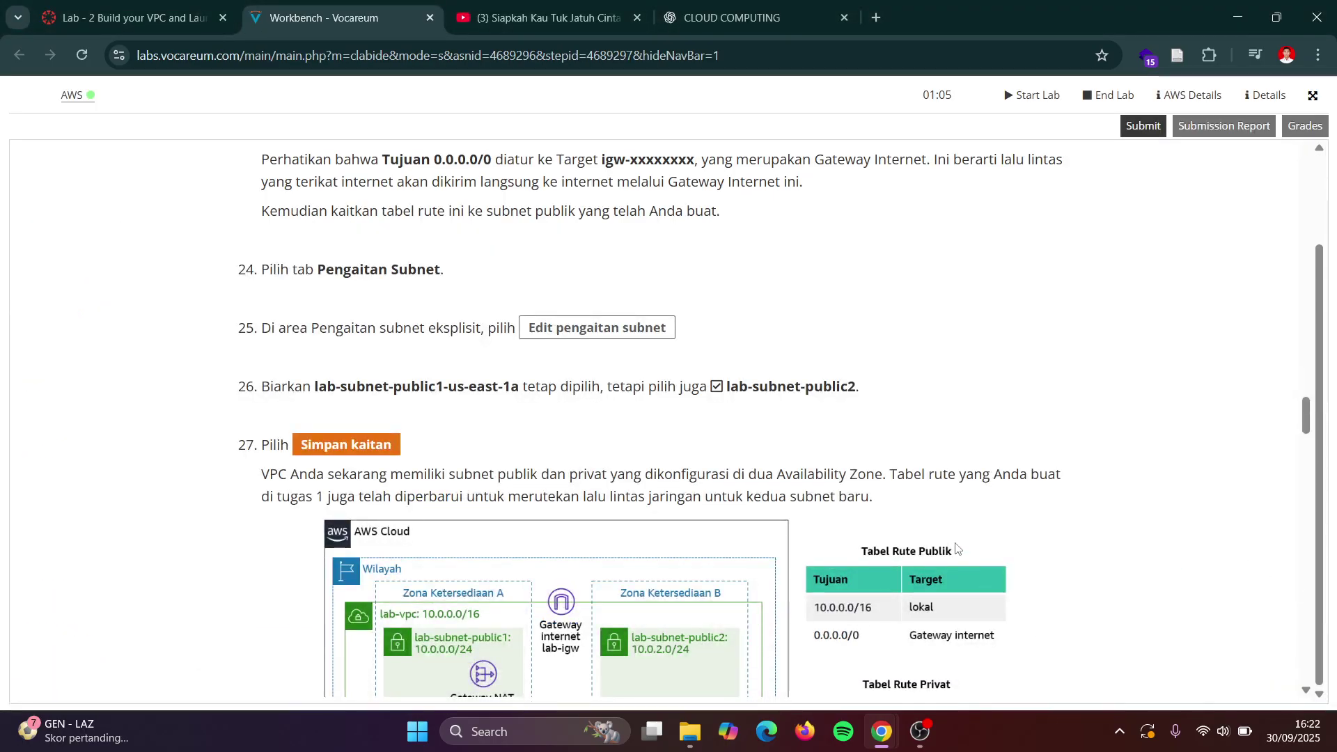
pyautogui.hotkey('alt', 'Tab')
pyautogui.scroll(-2, 1147, 552)
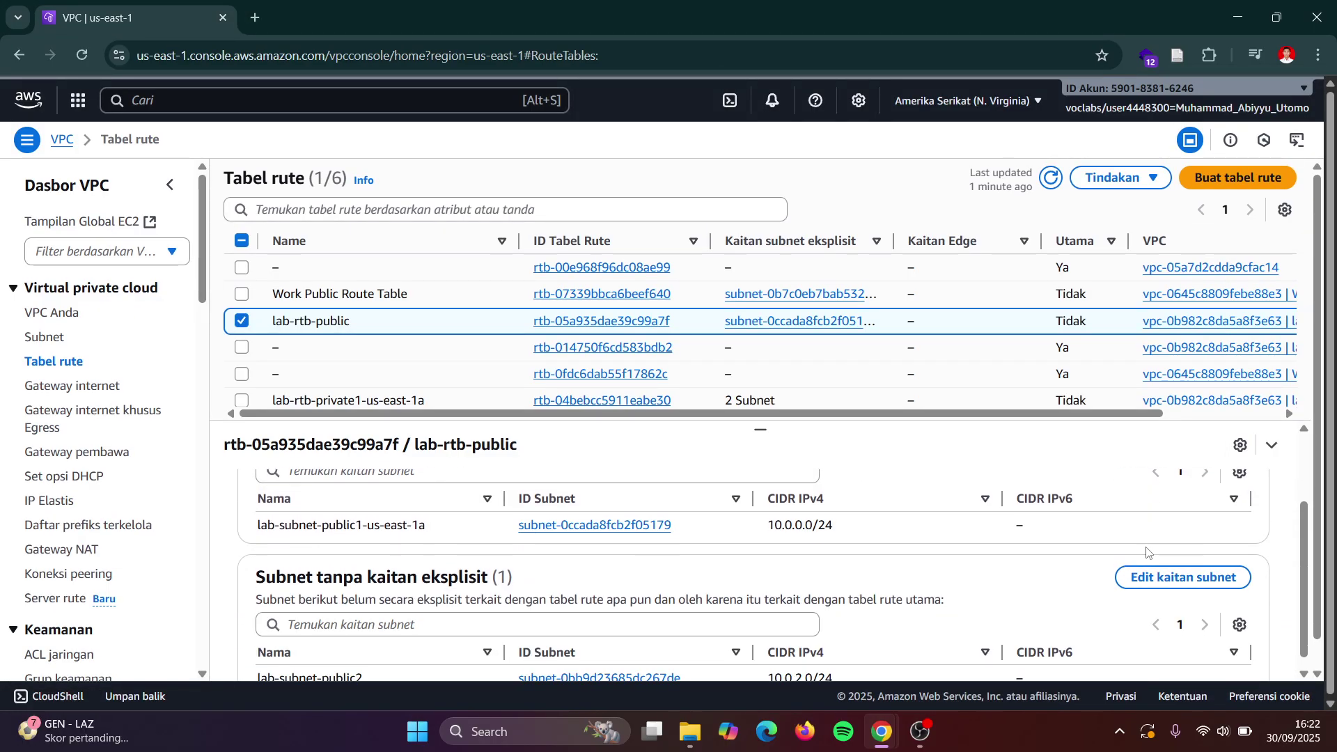
pyautogui.scroll(2, 1142, 550)
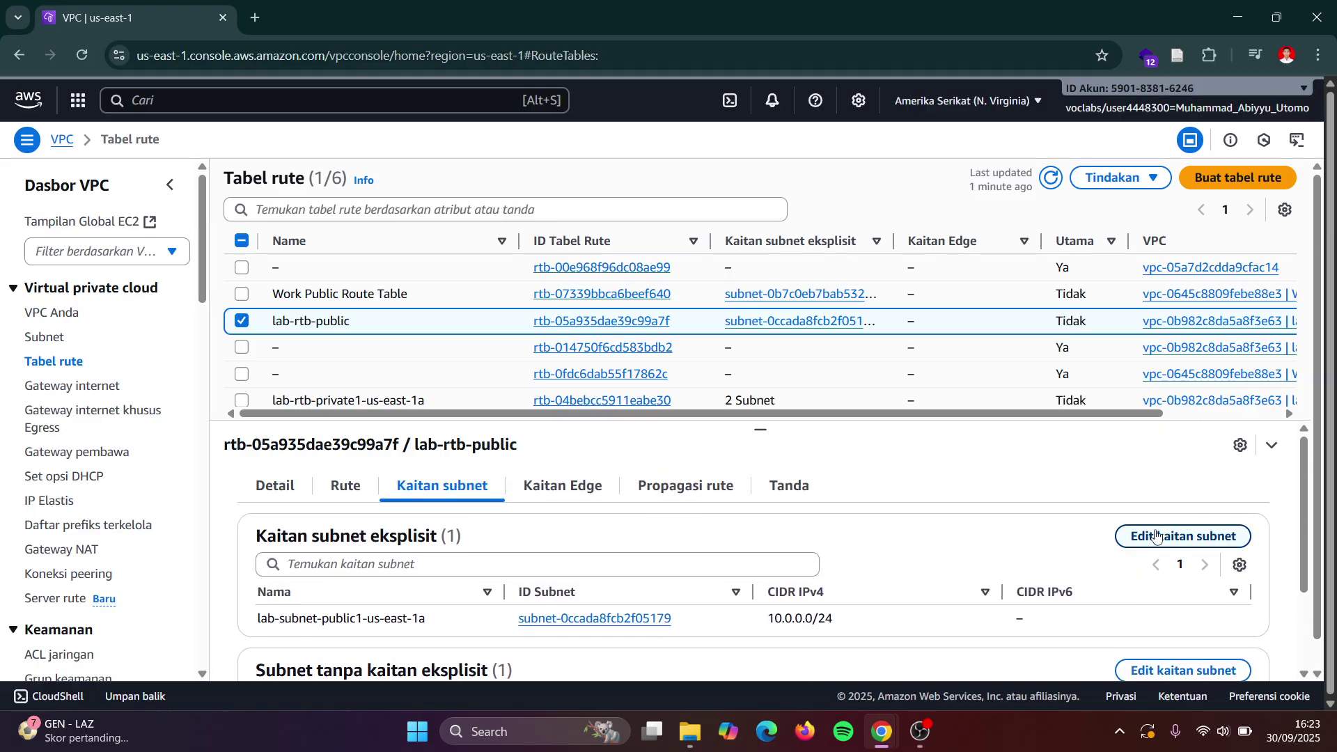
# - In the VPC console, add lab-subnet-public2 to the subnet associations of lab-rtb-public, keeping lab-subnet-public1-us-east-1a, and save
pyautogui.hotkey('alt', 'Tab')
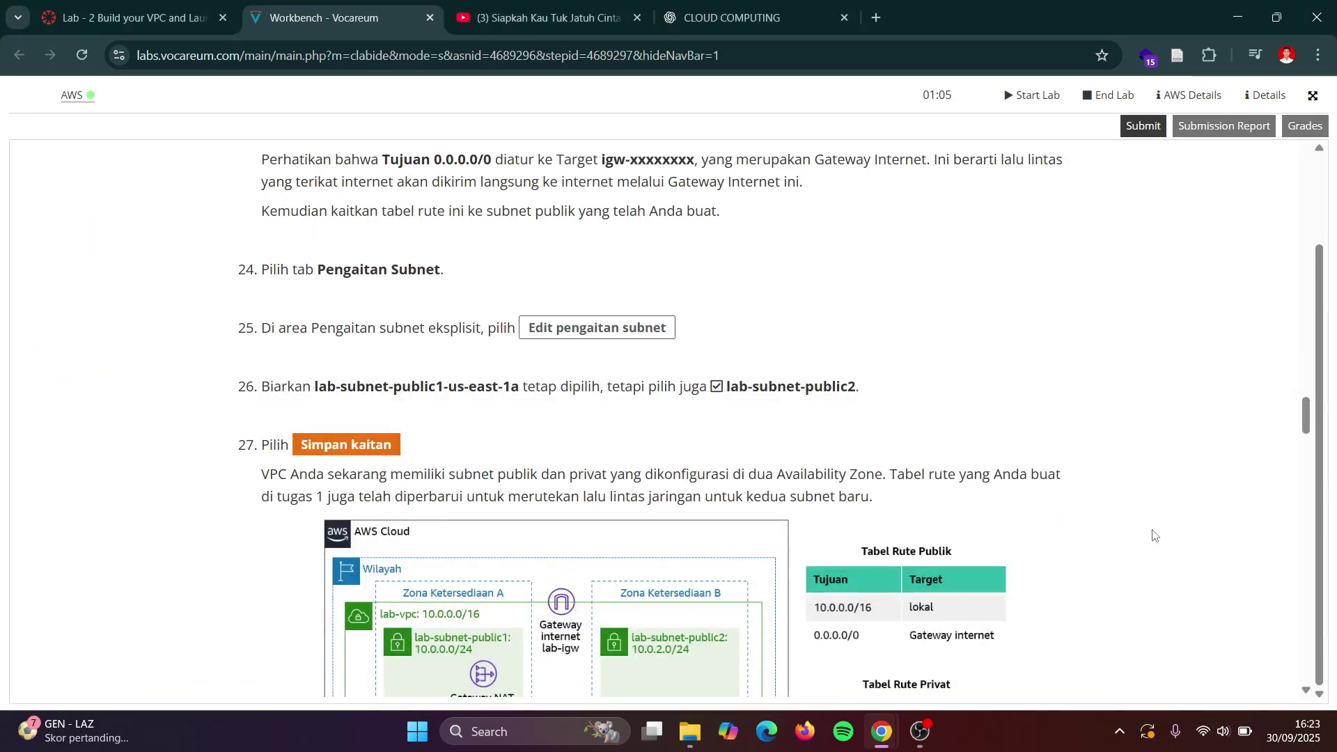
pyautogui.hotkey('alt', 'Tab')
pyautogui.click(1186, 536)
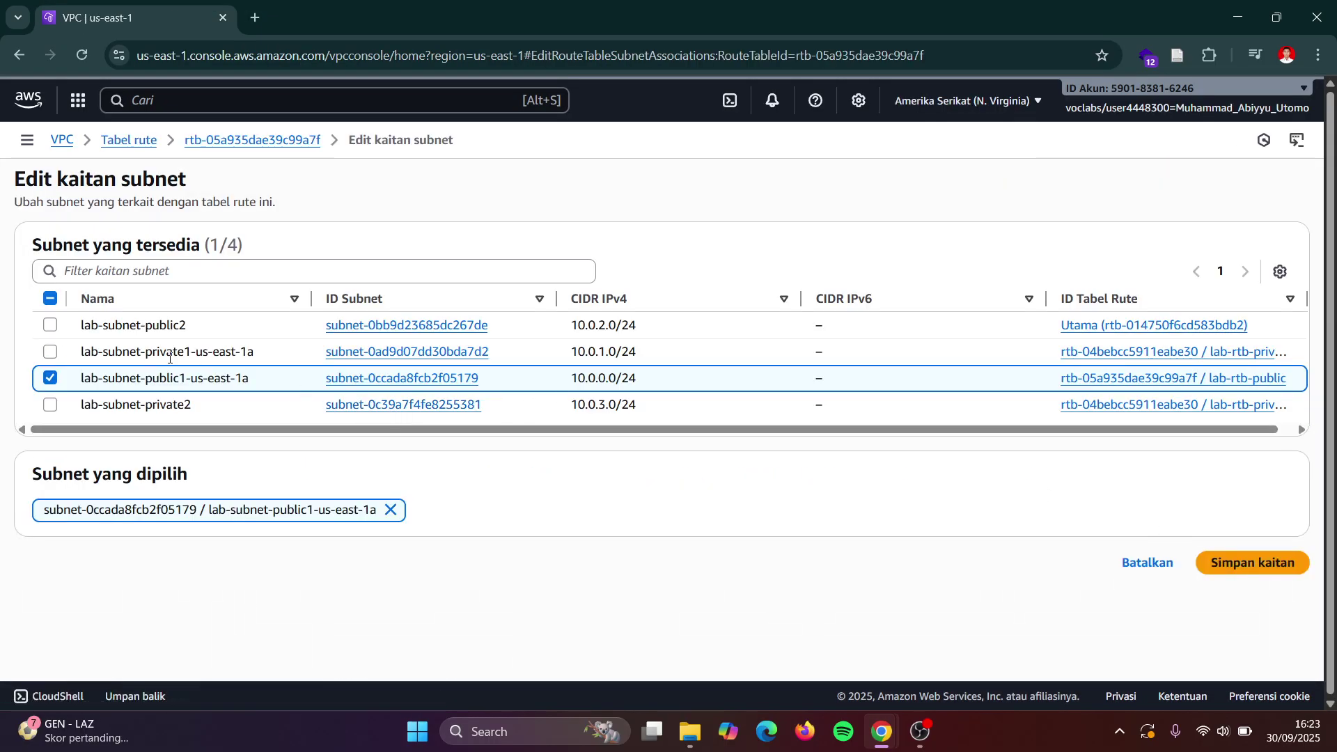
pyautogui.click(50, 325)
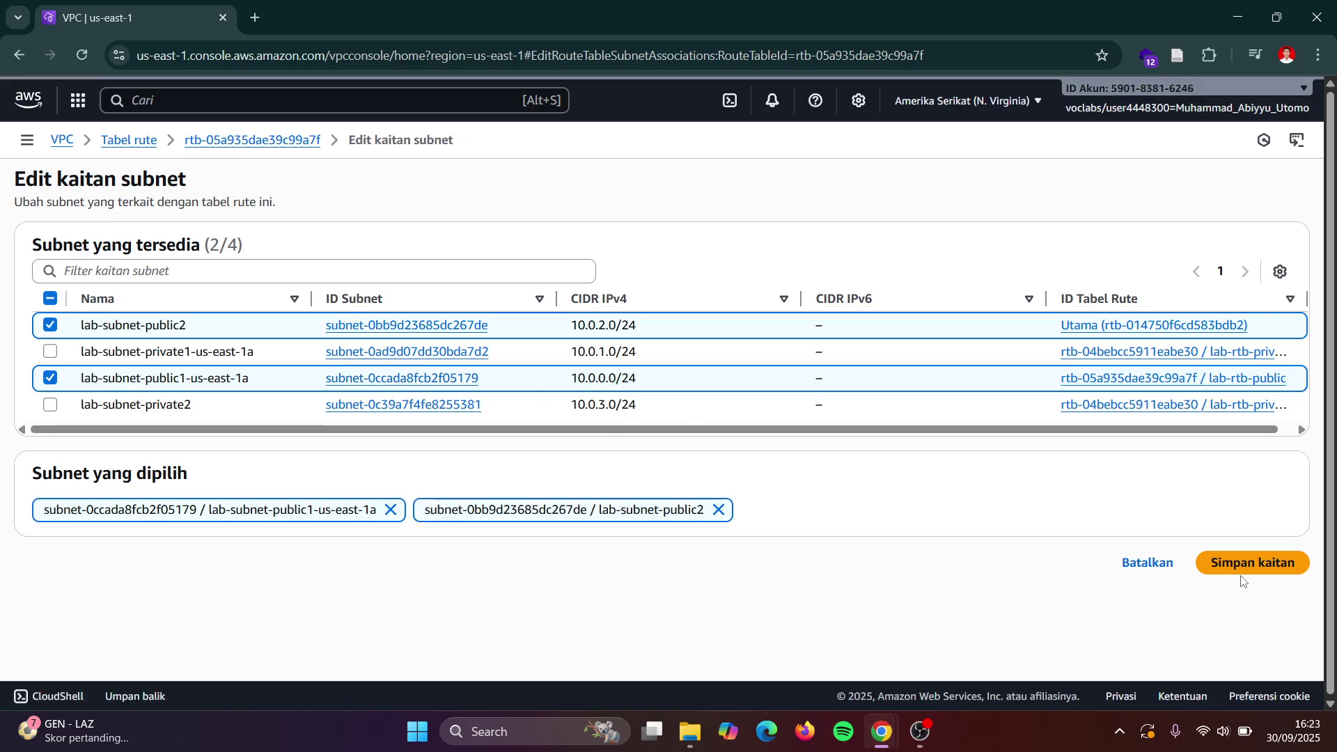
pyautogui.hotkey('alt', 'Tab')
pyautogui.hotkey('alt', 'Tab')
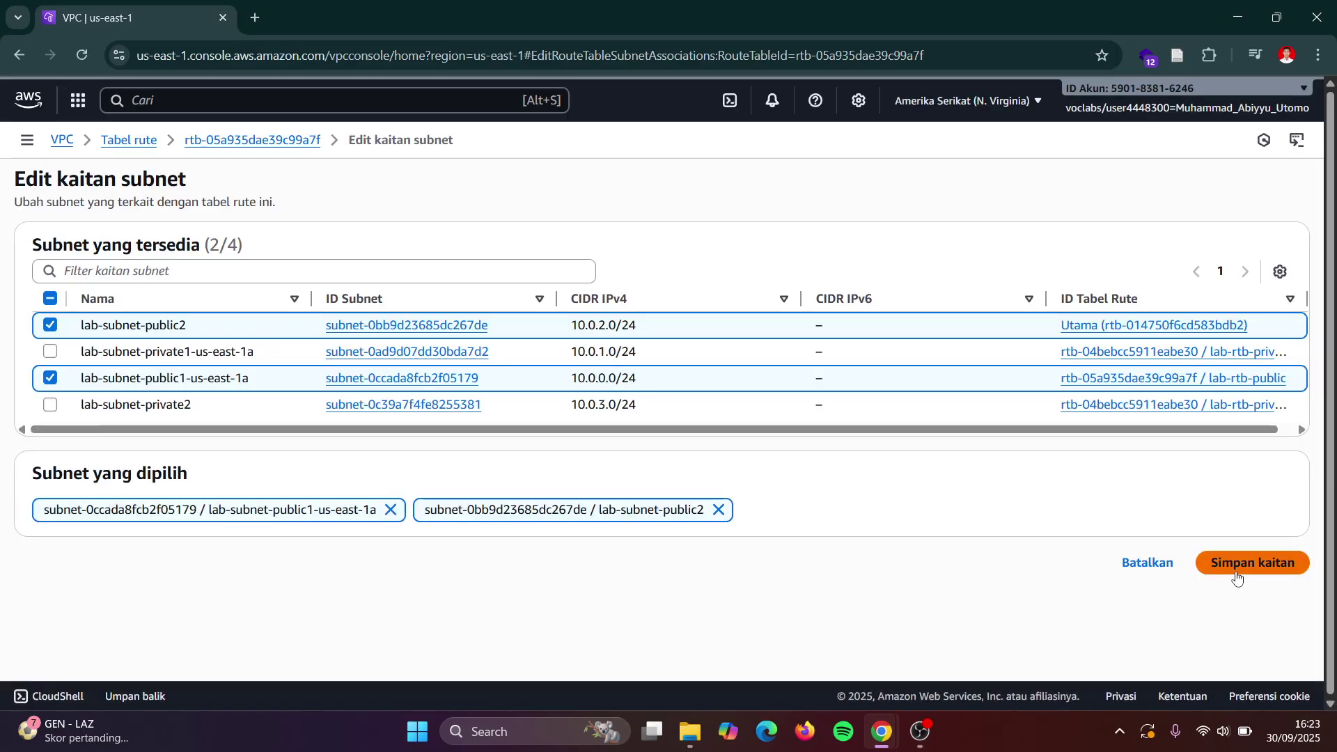
pyautogui.click(1239, 576)
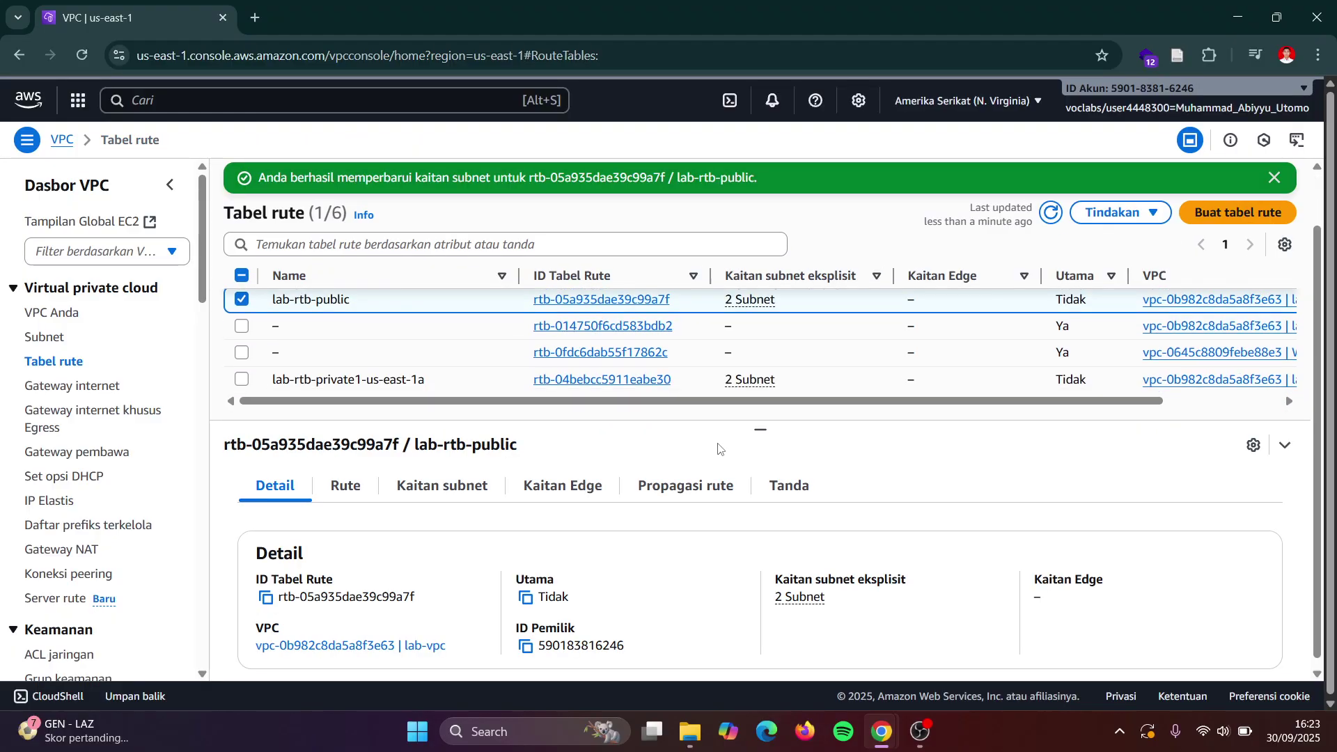
# - Switch to the lab instructions and read Task 3 on creating a VPC security group, including steps 28 to 31
pyautogui.hotkey('alt', 'Tab')
pyautogui.scroll(-3, 719, 449)
pyautogui.scroll(-5, 719, 449)
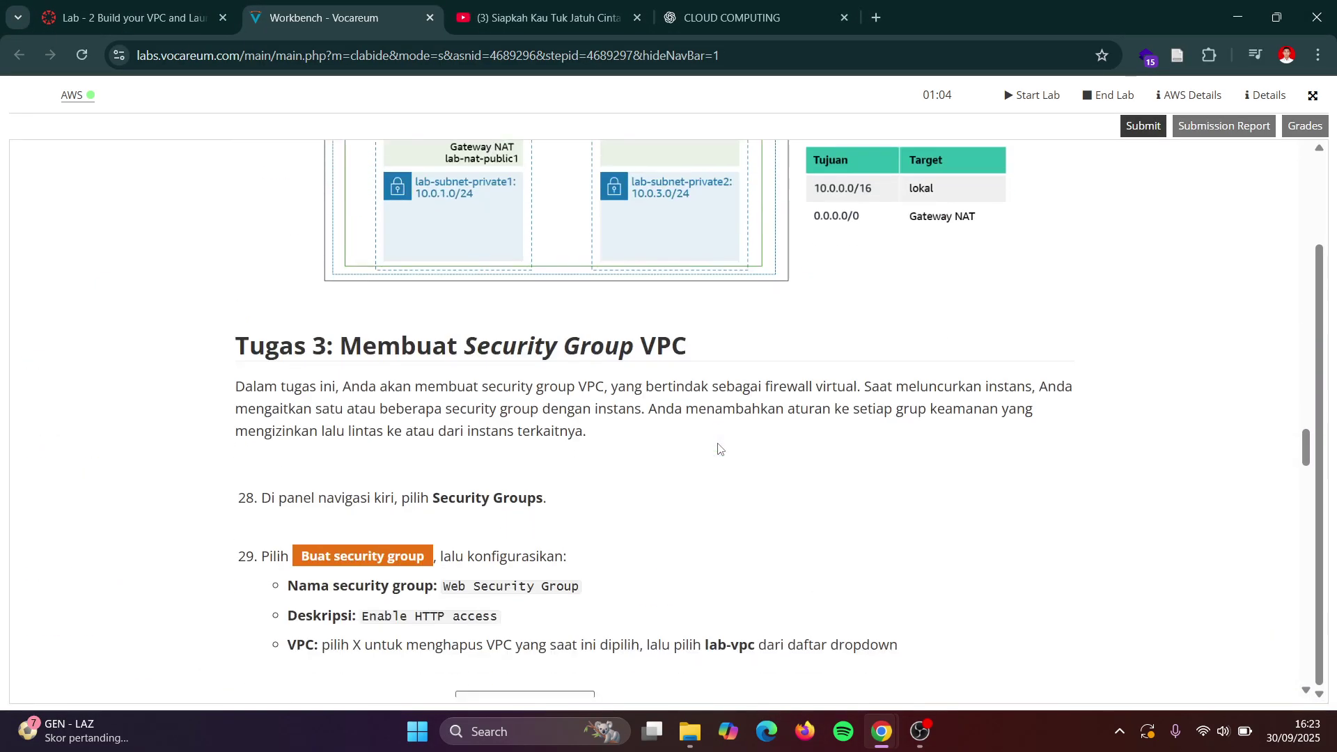
pyautogui.scroll(5, 719, 449)
pyautogui.scroll(-5, 719, 448)
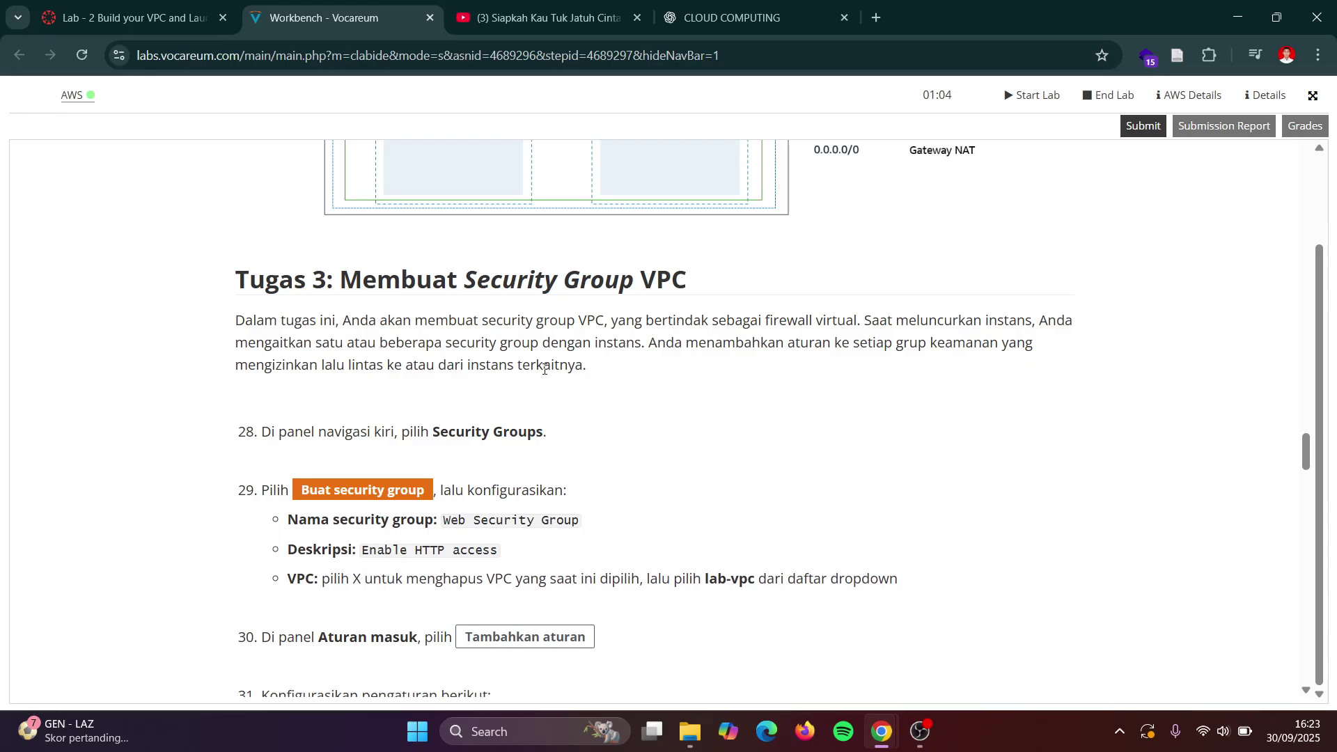
pyautogui.scroll(-3, 514, 427)
pyautogui.scroll(2, 515, 432)
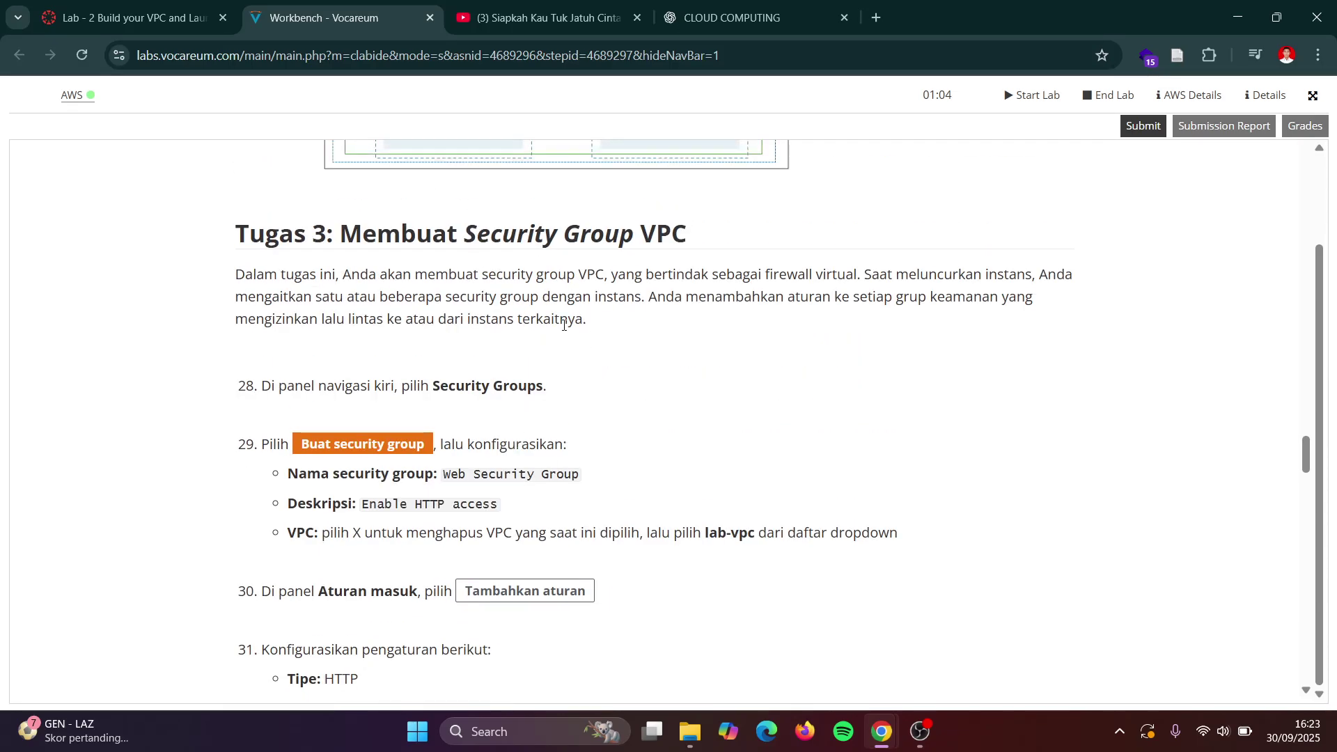
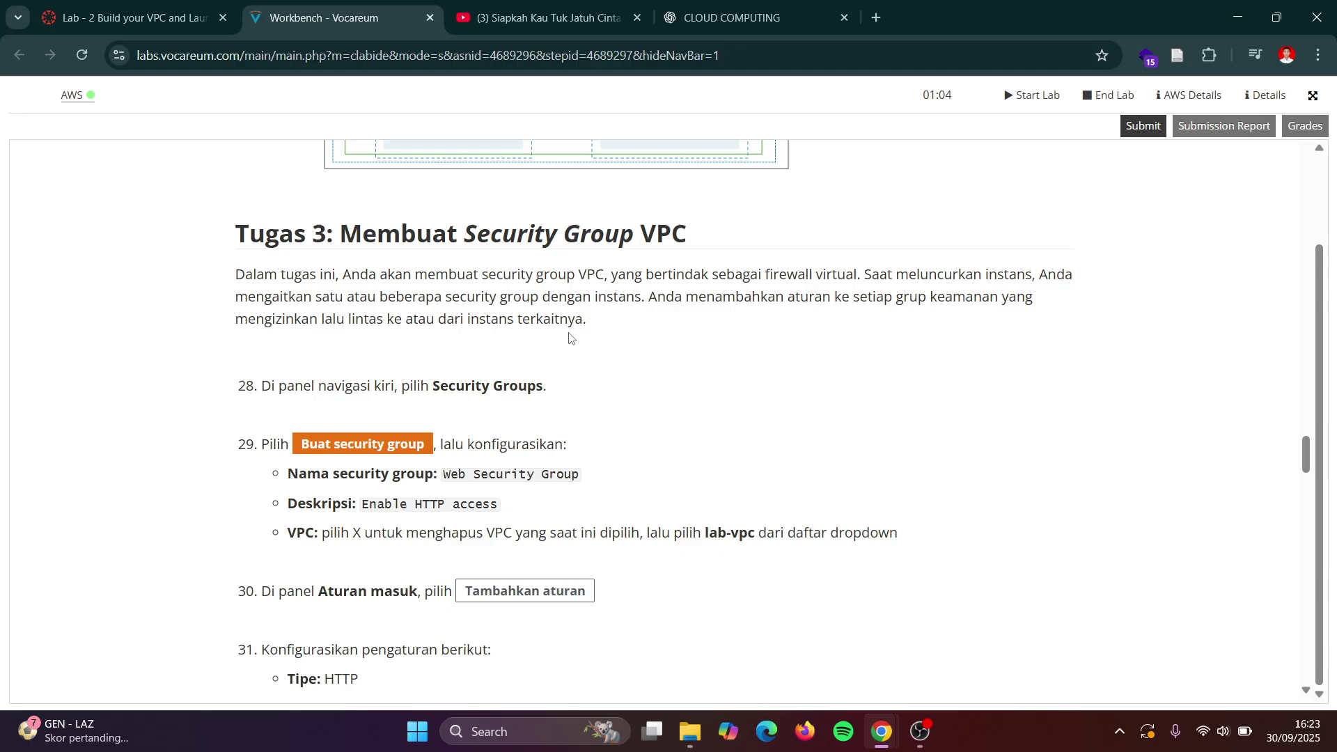
# - Recheck step 28 of the lab instructions and open the security groups page in the VPC console
pyautogui.hotkey('alt', 'Tab')
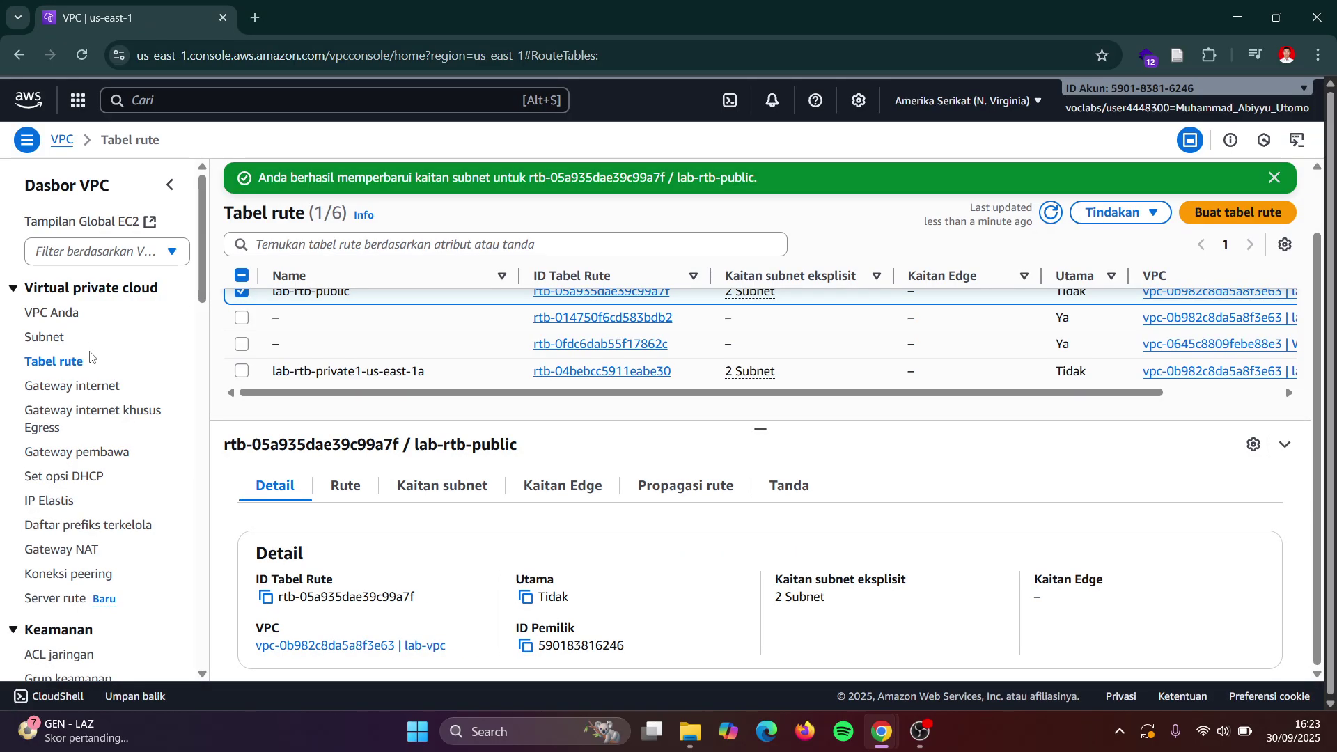
pyautogui.hotkey('alt', 'Tab')
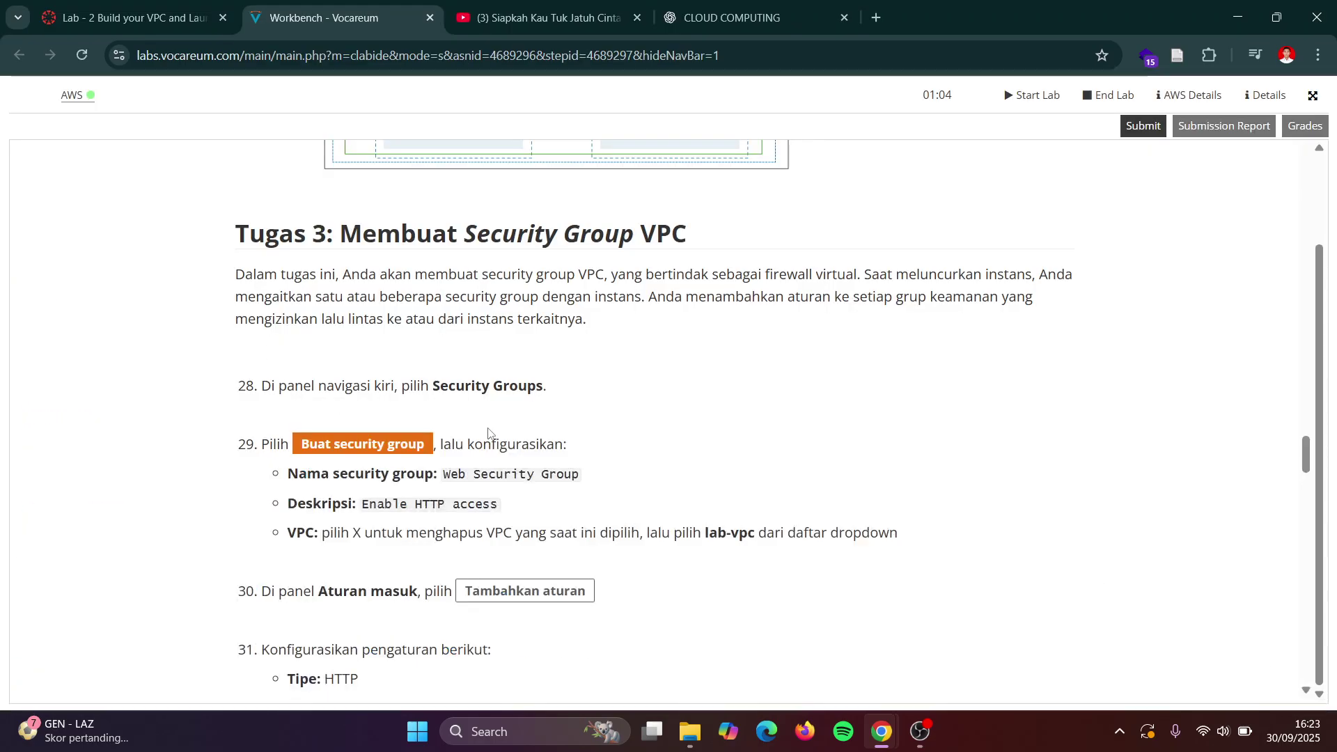
pyautogui.hotkey('alt', 'Tab')
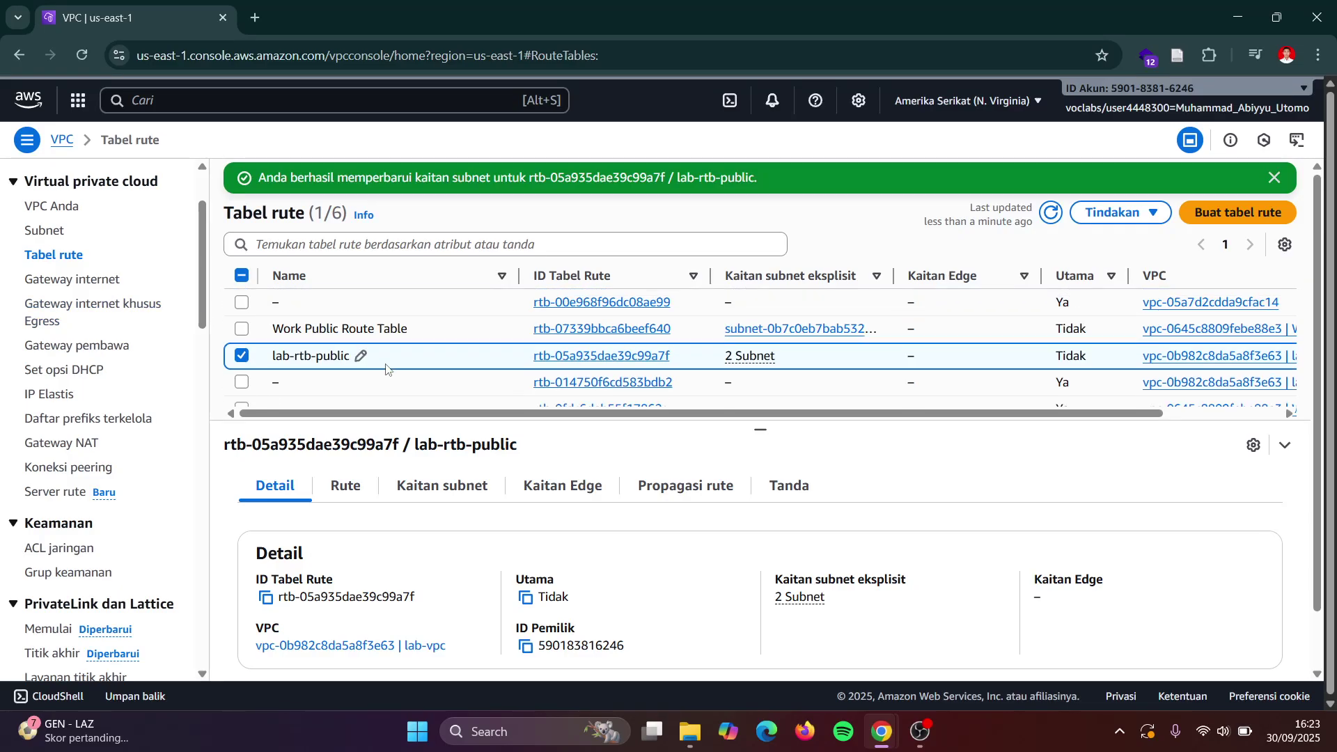
pyautogui.scroll(2, 137, 301)
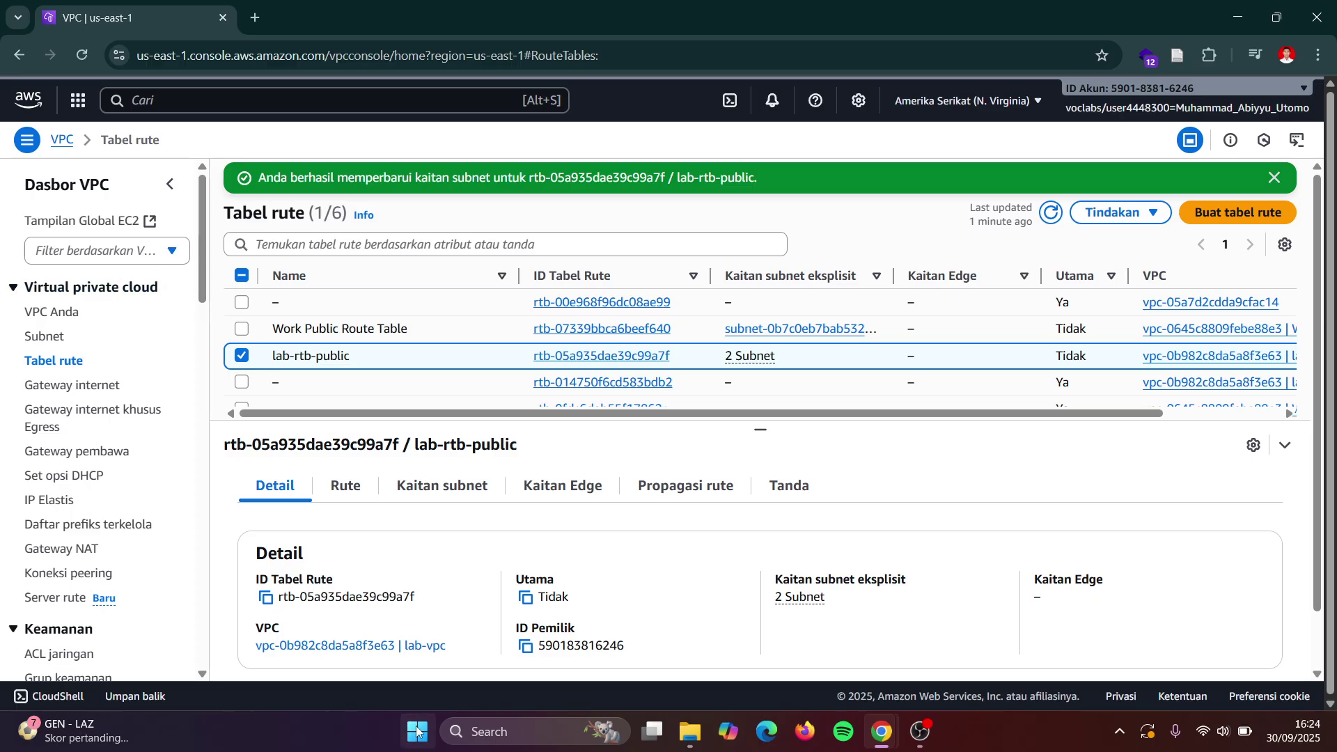
pyautogui.scroll(-5, 44, 579)
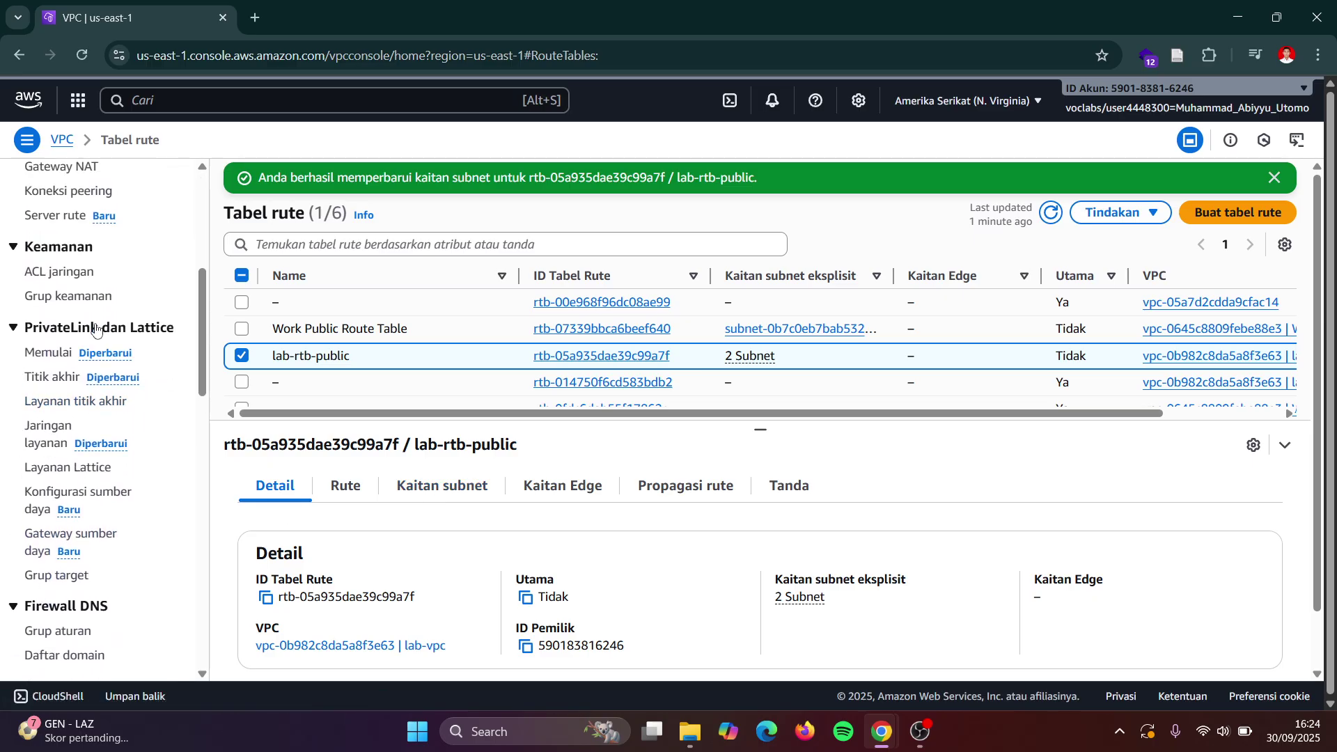
pyautogui.click(61, 298)
# - Copy the name from step 29 of the lab instructions and start a new security group named "Web Security Group" in the VPC console
pyautogui.hotkey('alt', 'Tab')
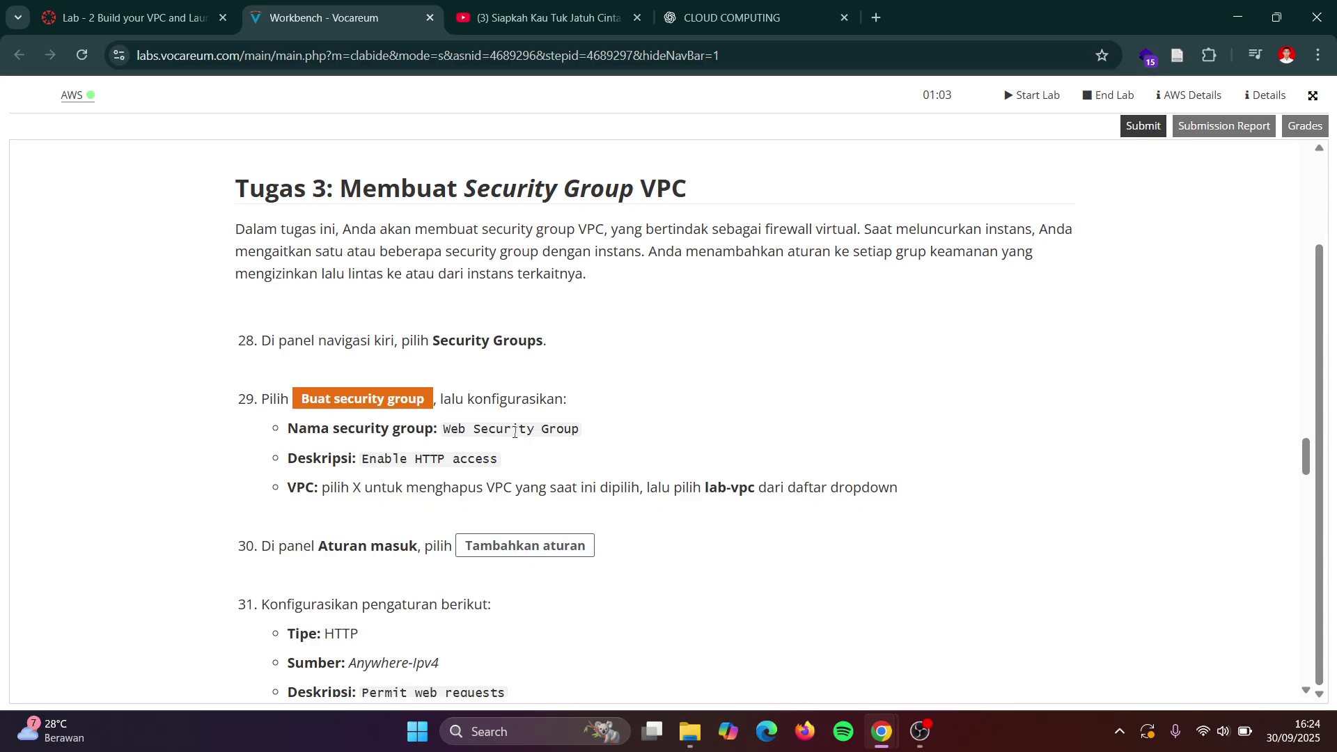
pyautogui.moveTo(451, 430)
pyautogui.mouseDown()
pyautogui.moveTo(605, 446)
pyautogui.moveTo(564, 429)
pyautogui.moveTo(444, 427)
pyautogui.mouseUp()
pyautogui.hotkey('ctrl', 'c')
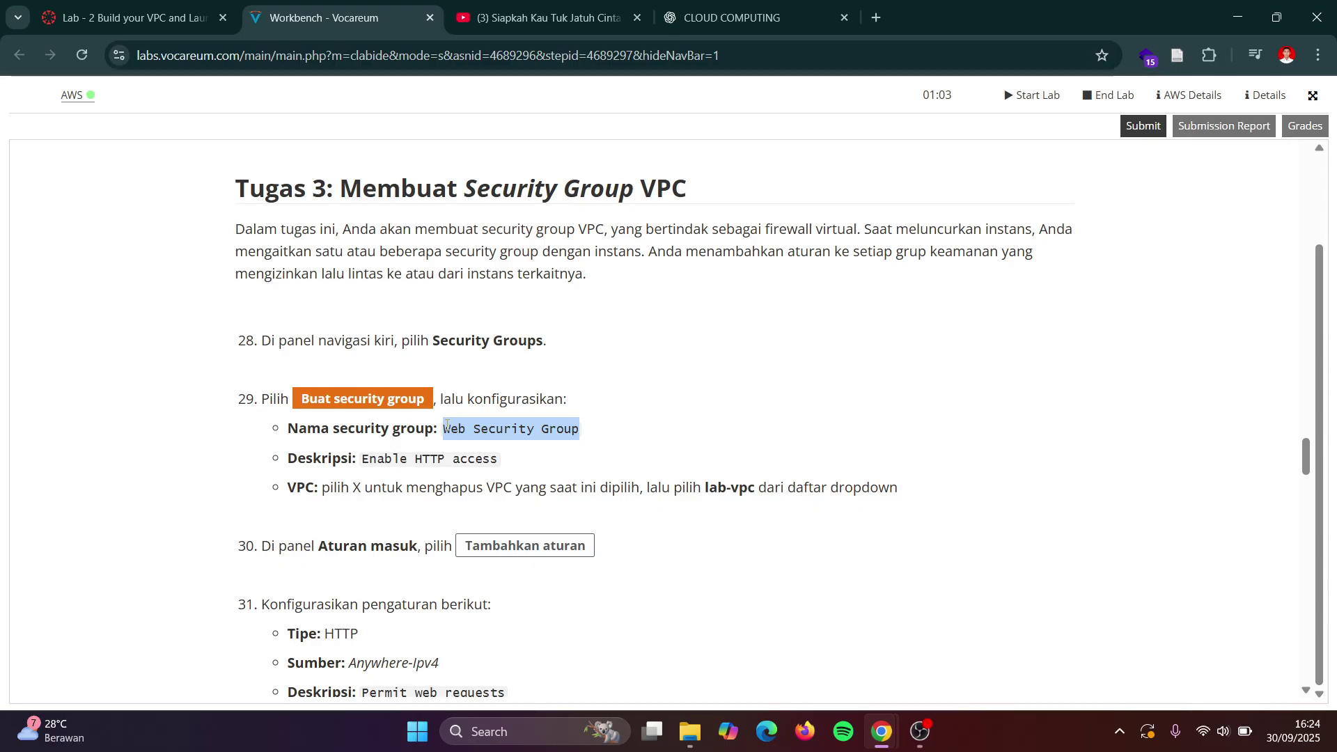
pyautogui.hotkey('alt', 'Tab')
pyautogui.hotkey('alt', 'Tab')
pyautogui.click(1202, 186)
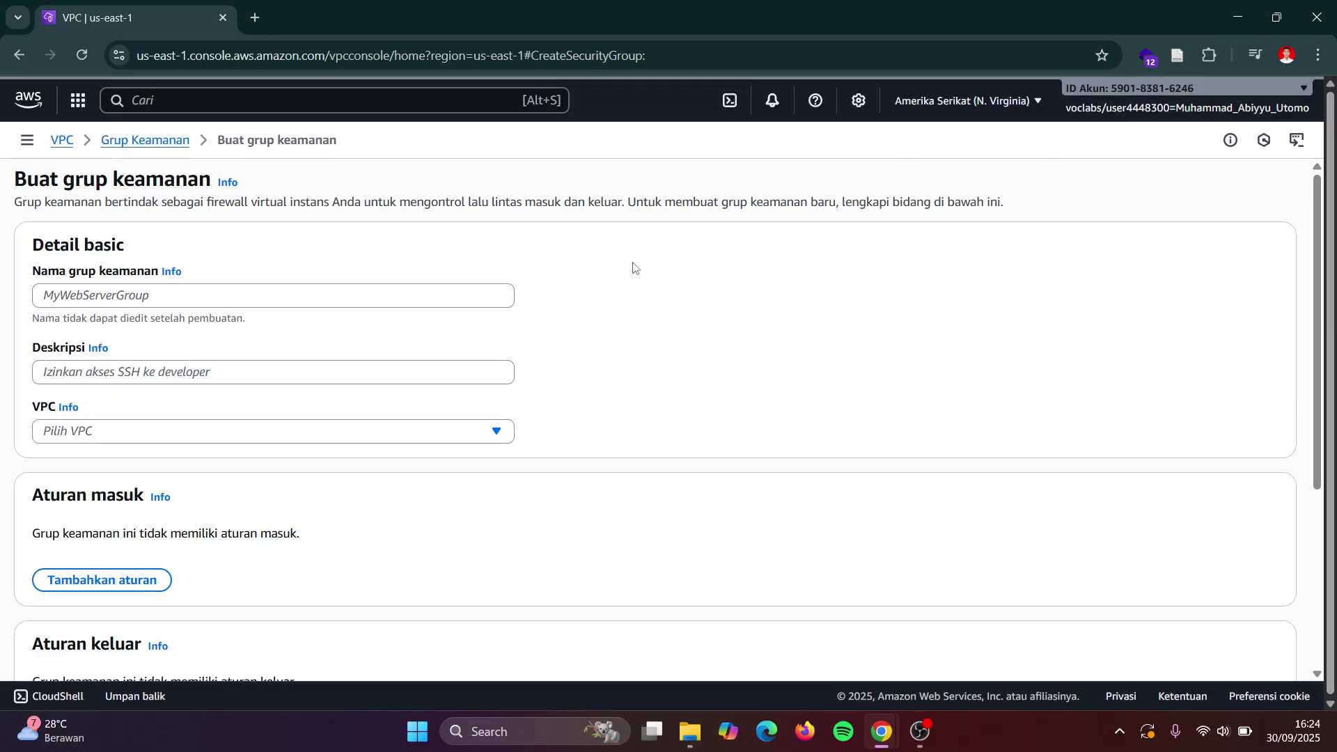
pyautogui.click(292, 289)
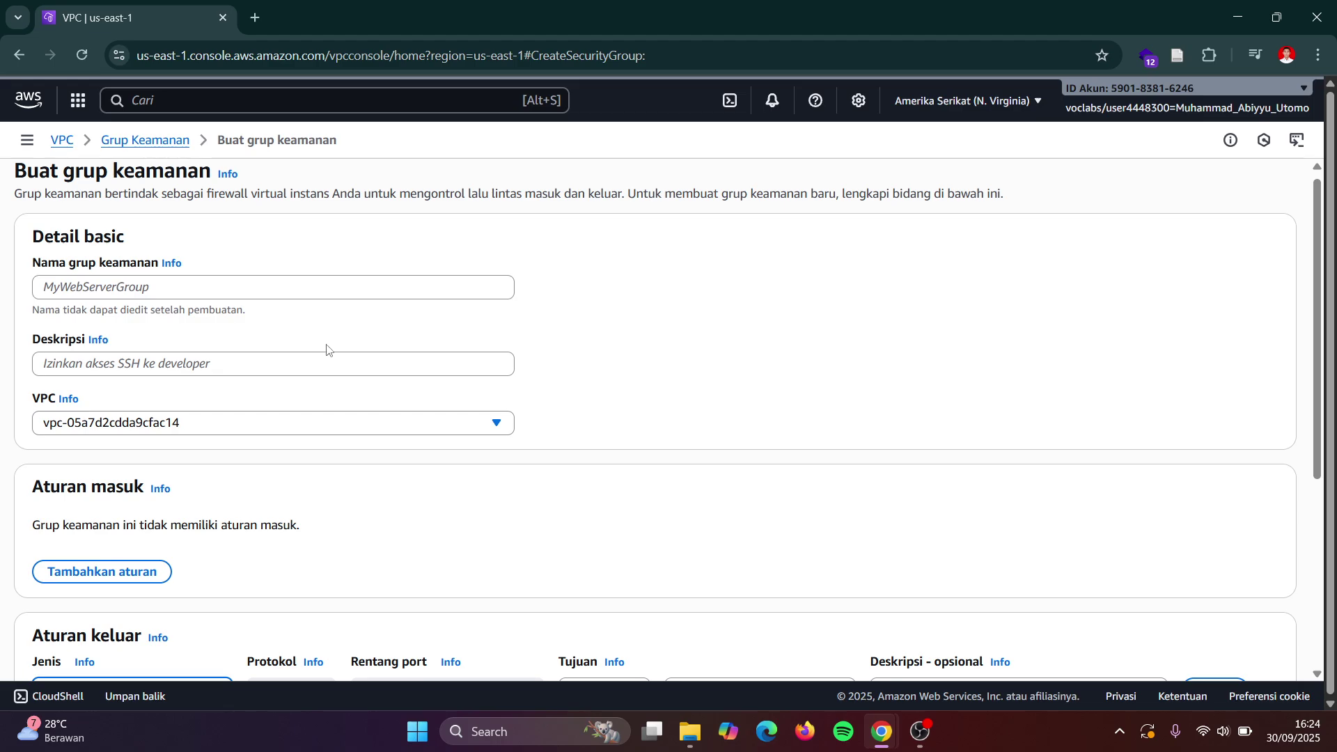
pyautogui.click(237, 287)
pyautogui.hotkey('ctrl', 'v')
pyautogui.press('Tab')
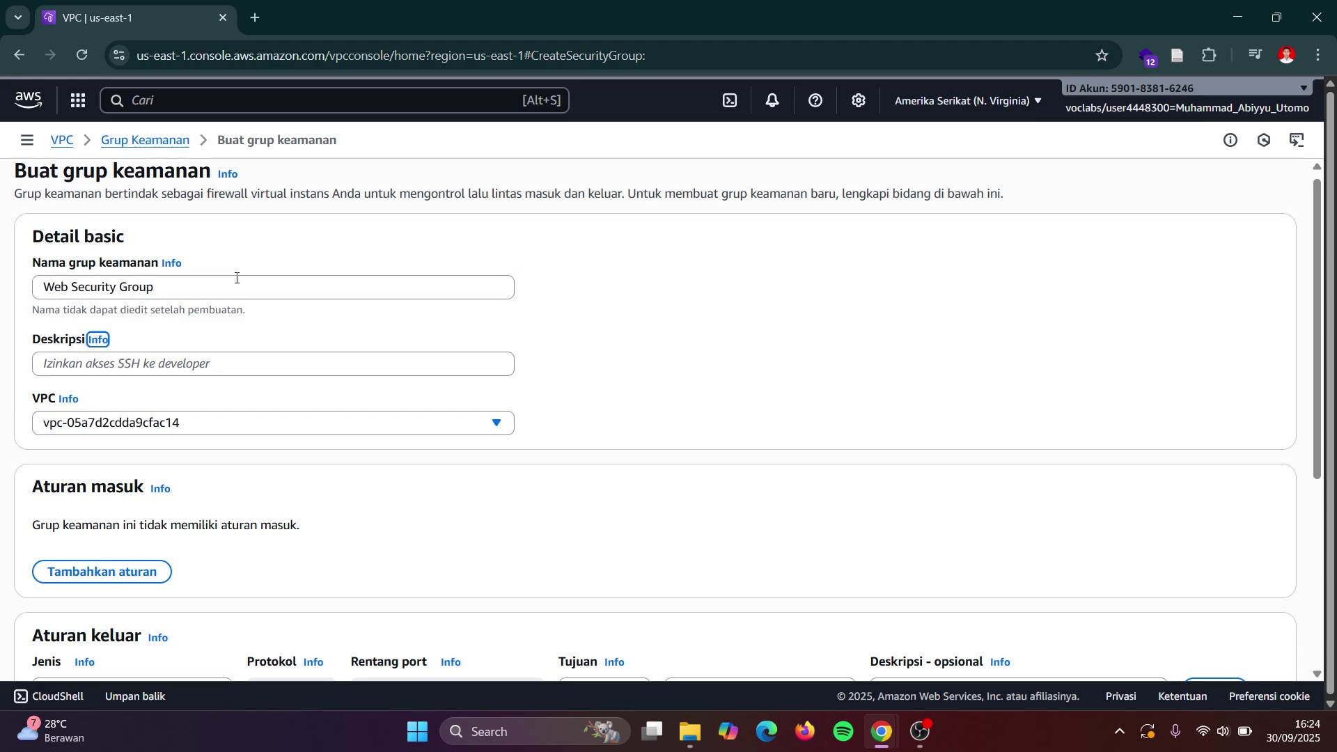
# - Copy the description from step 29 of the lab instructions and enter "Enable HTTP access" as the security group's description in the VPC console
pyautogui.hotkey('alt', 'Tab')
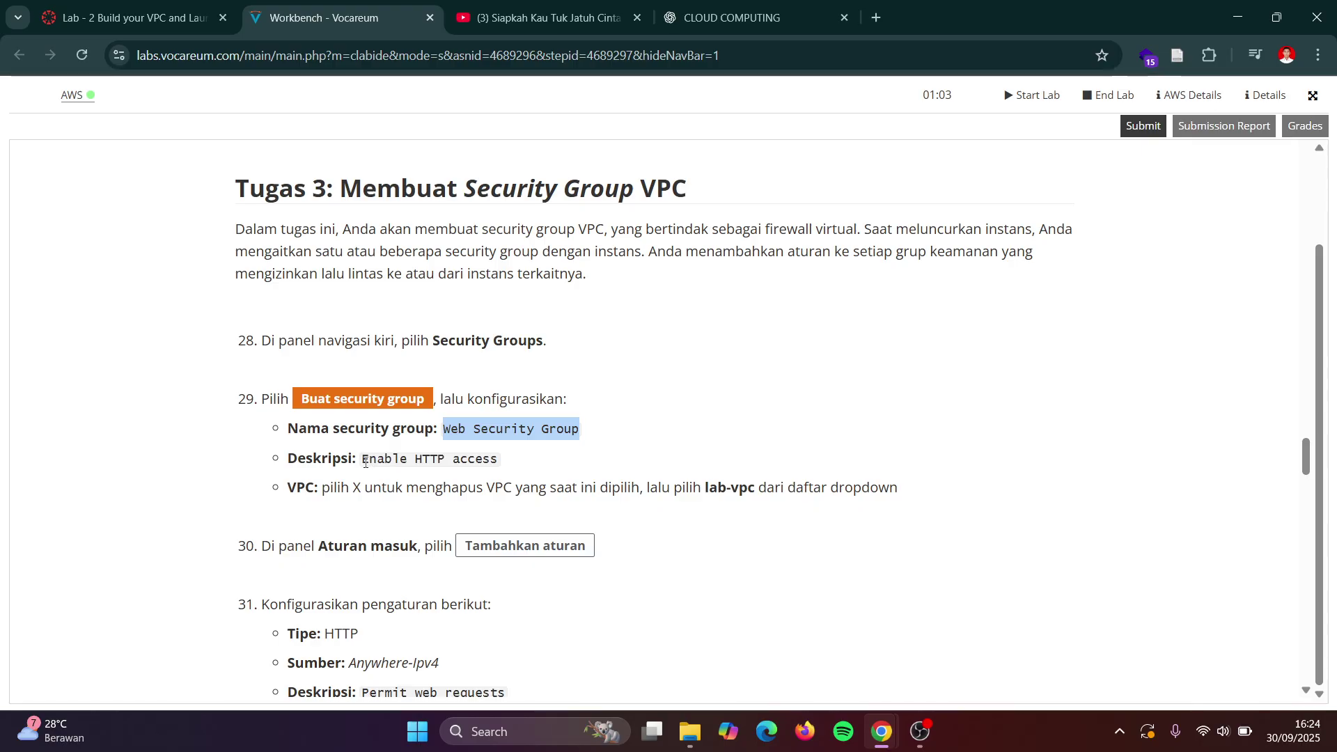
pyautogui.moveTo(362, 462); pyautogui.dragTo(511, 465)
pyautogui.hotkey('ctrl', 'c')
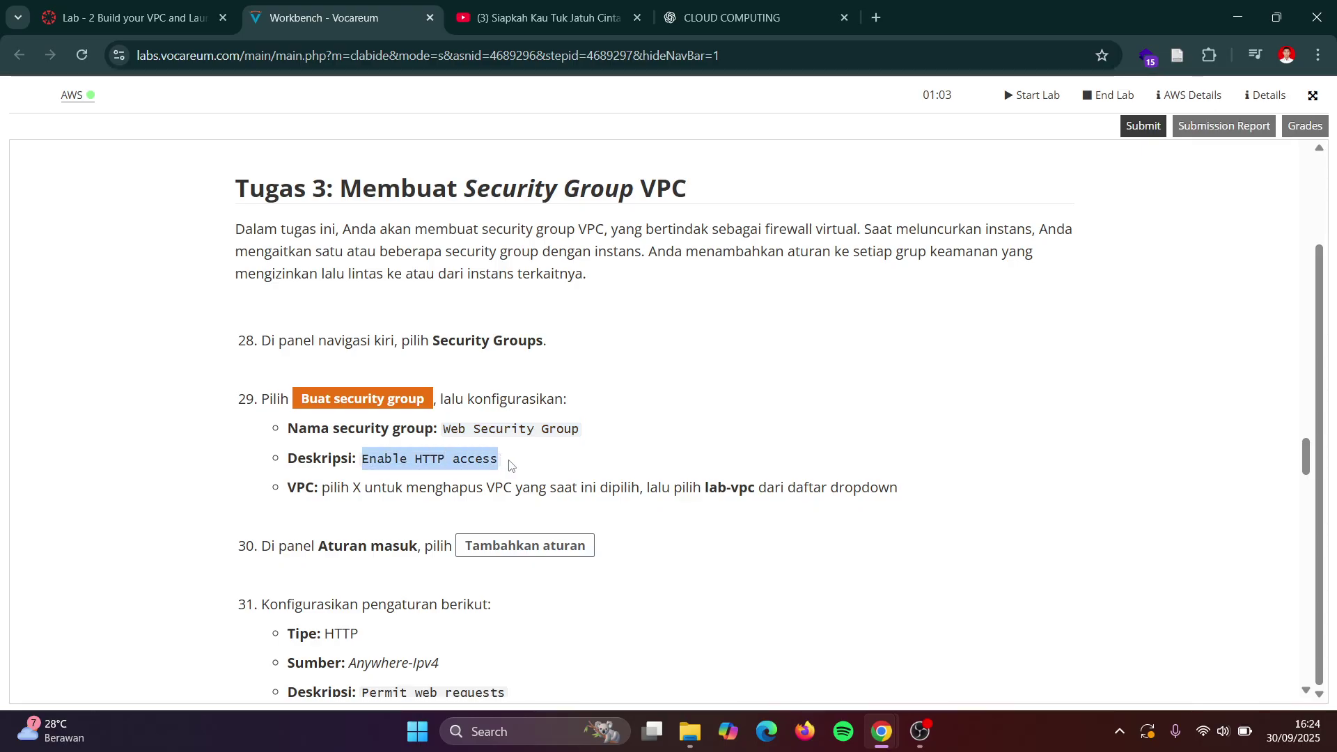
pyautogui.hotkey('alt', 'Tab')
pyautogui.click(166, 364)
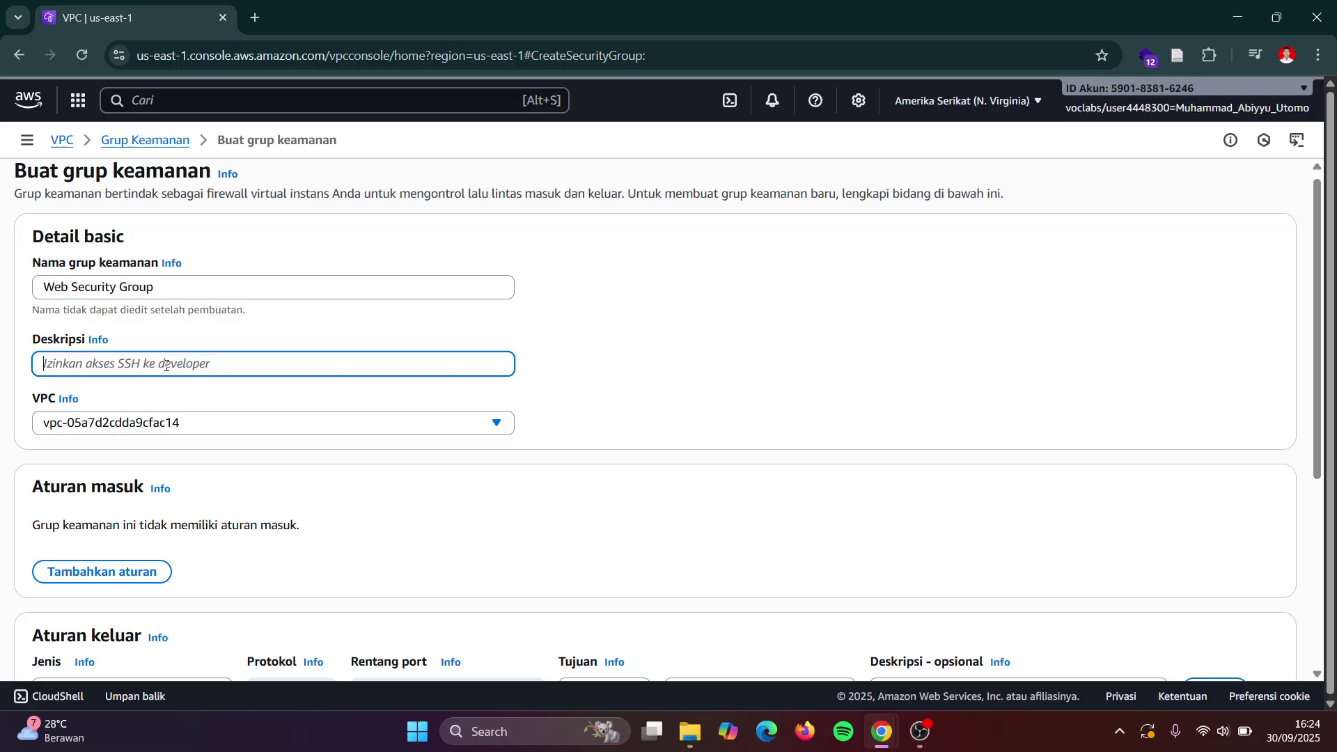
pyautogui.hotkey('ctrl', 'v')
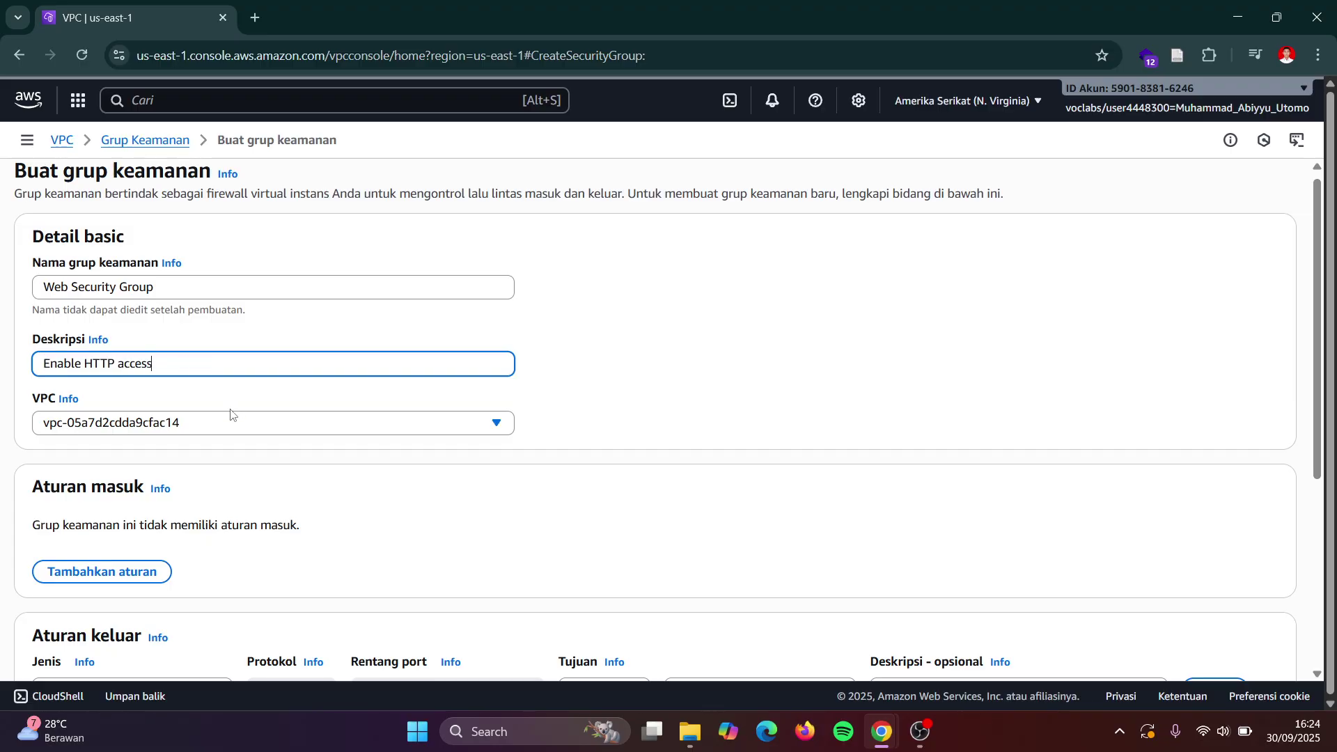
# - Check the required VPC in step 29 of the lab instructions and assign the security group to lab-vpc in the VPC console
pyautogui.hotkey('alt', 'Tab')
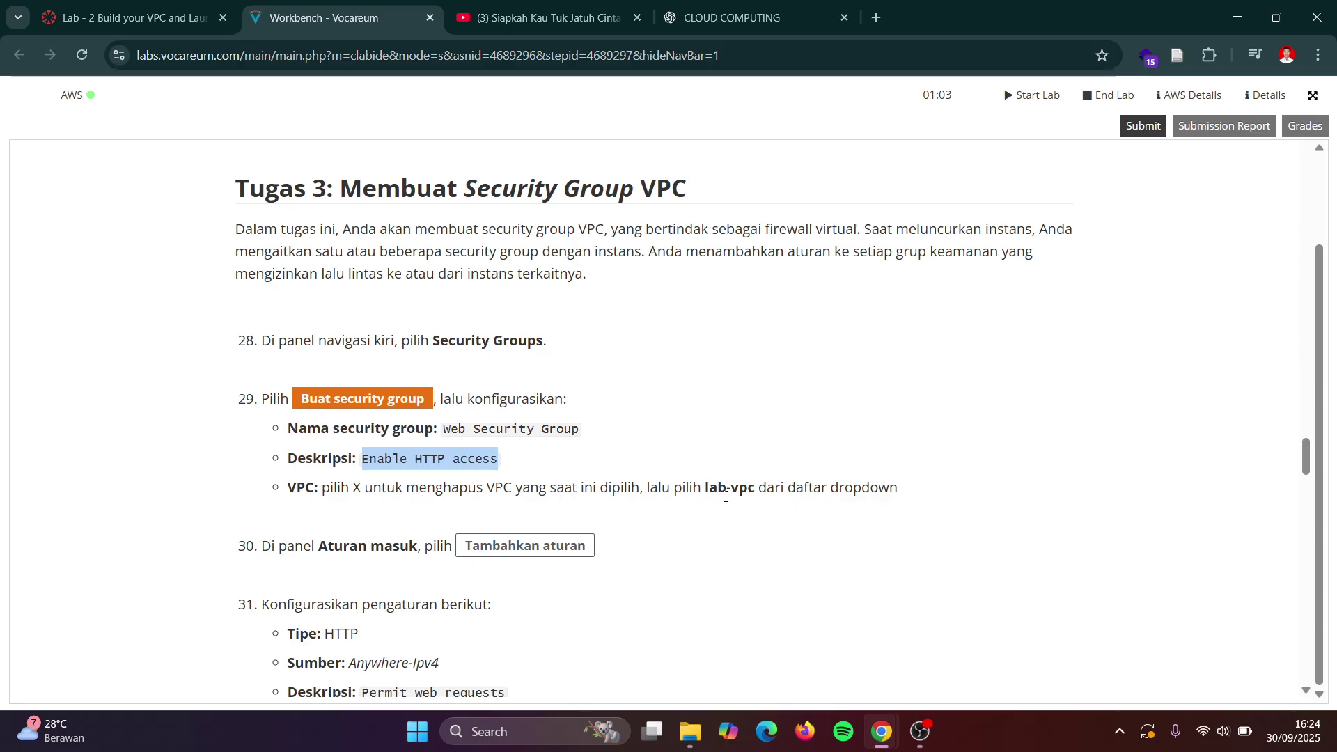
pyautogui.hotkey('alt', 'Tab')
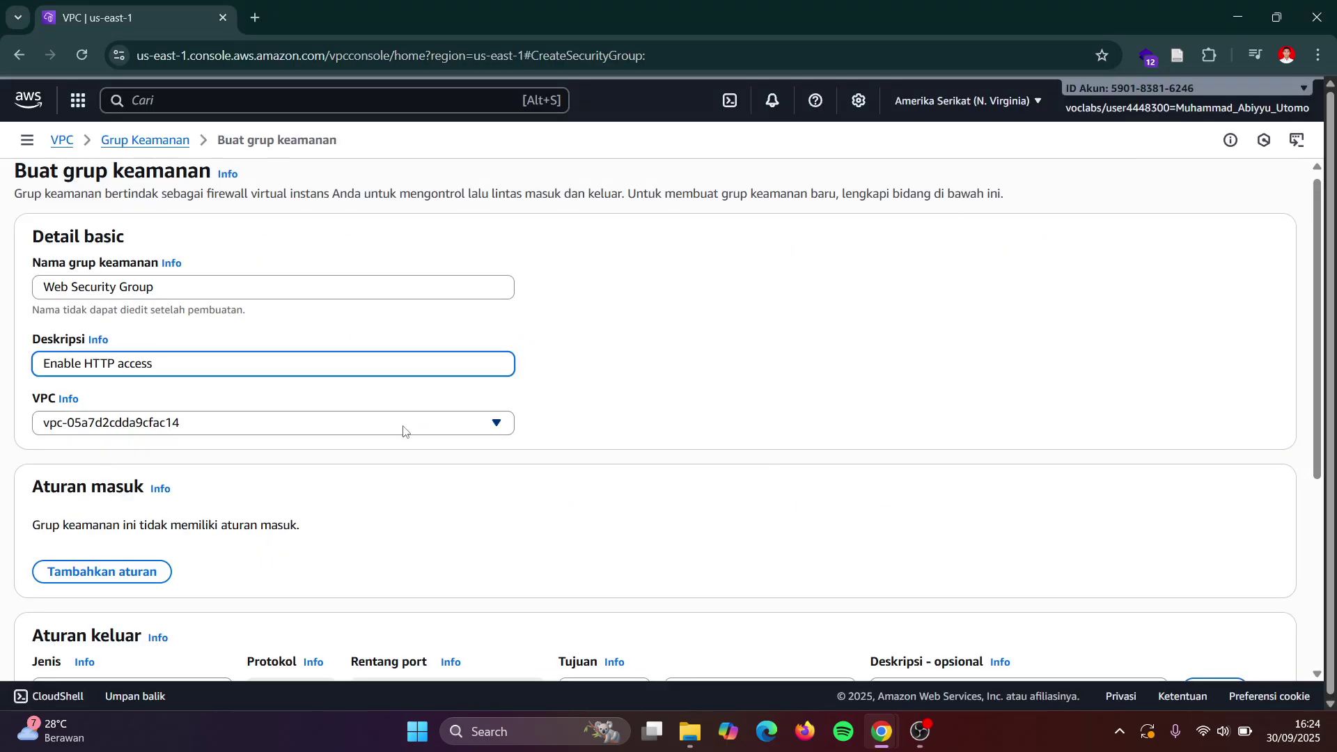
pyautogui.click(403, 428)
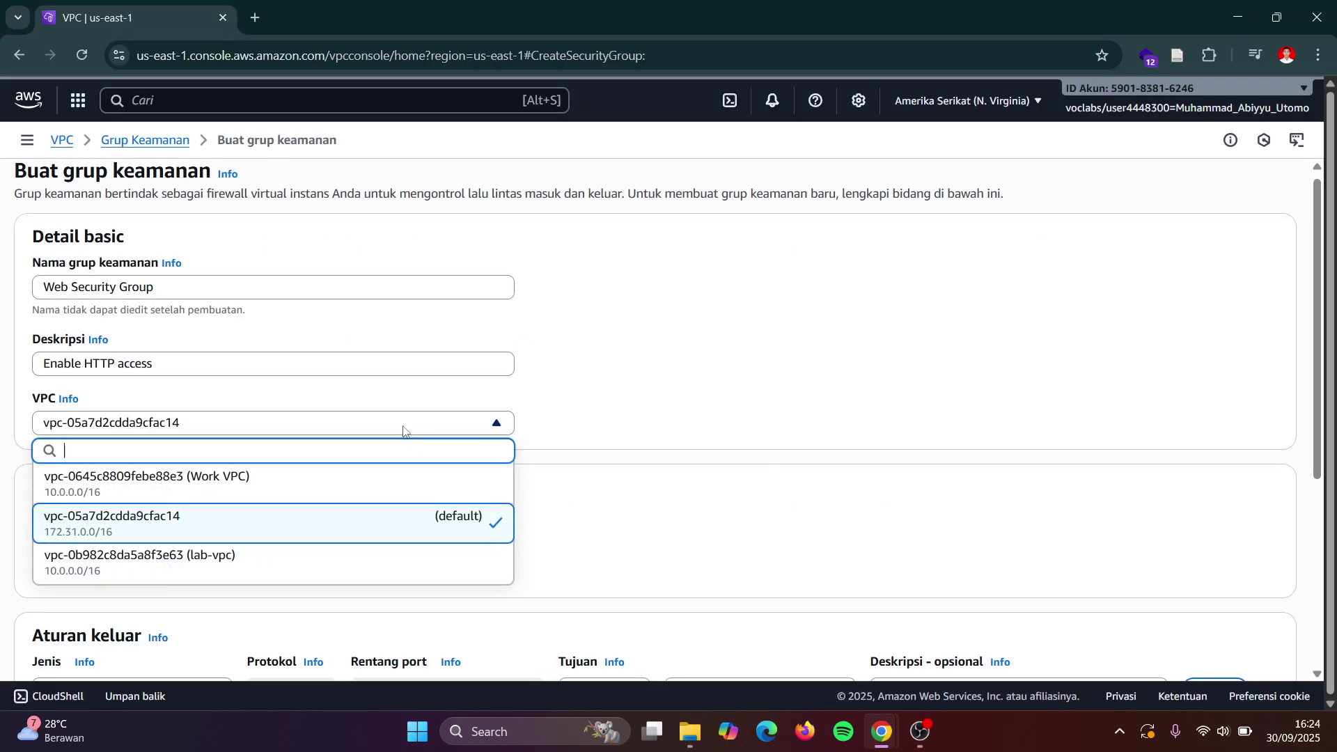
pyautogui.click(322, 562)
# - Read steps 30 to 32 of the lab instructions and add an inbound rule to the security group in the VPC console
pyautogui.scroll(-1, 564, 433)
pyautogui.scroll(-2, 564, 434)
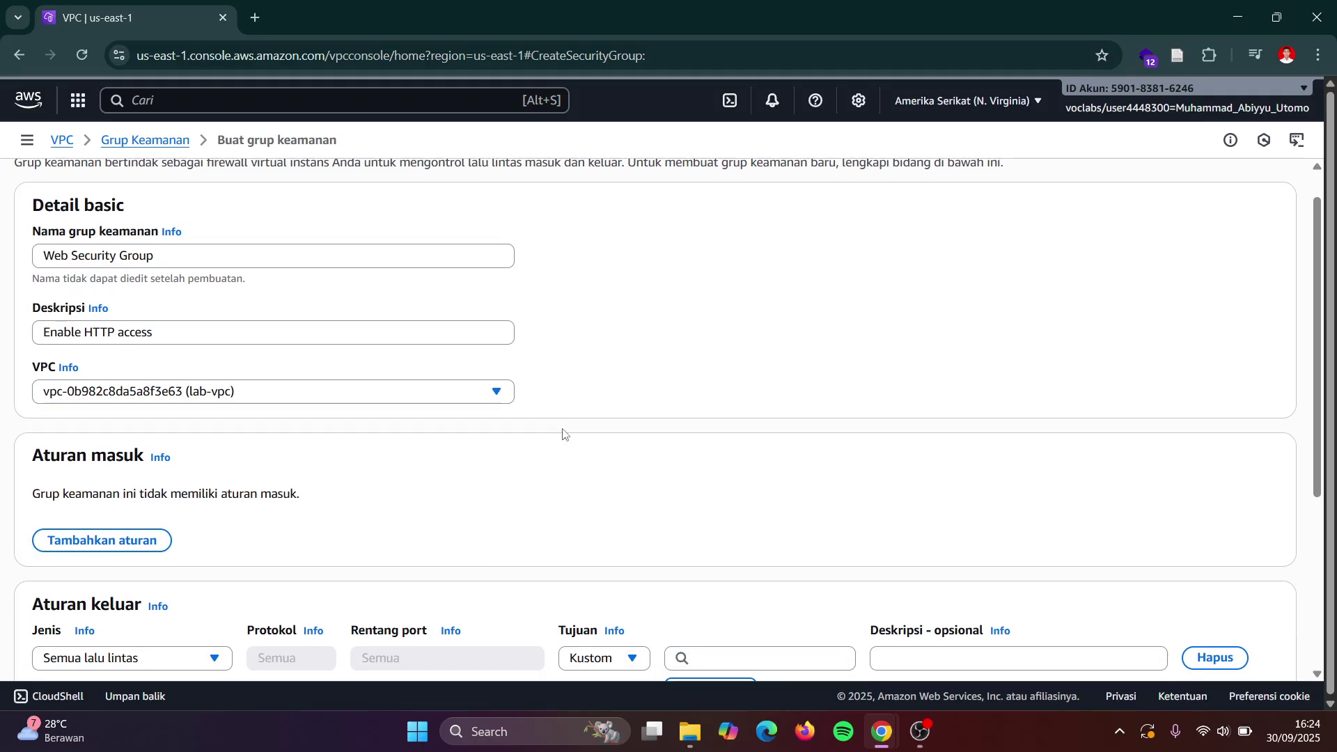
pyautogui.hotkey('alt', 'Tab')
pyautogui.scroll(-3, 663, 439)
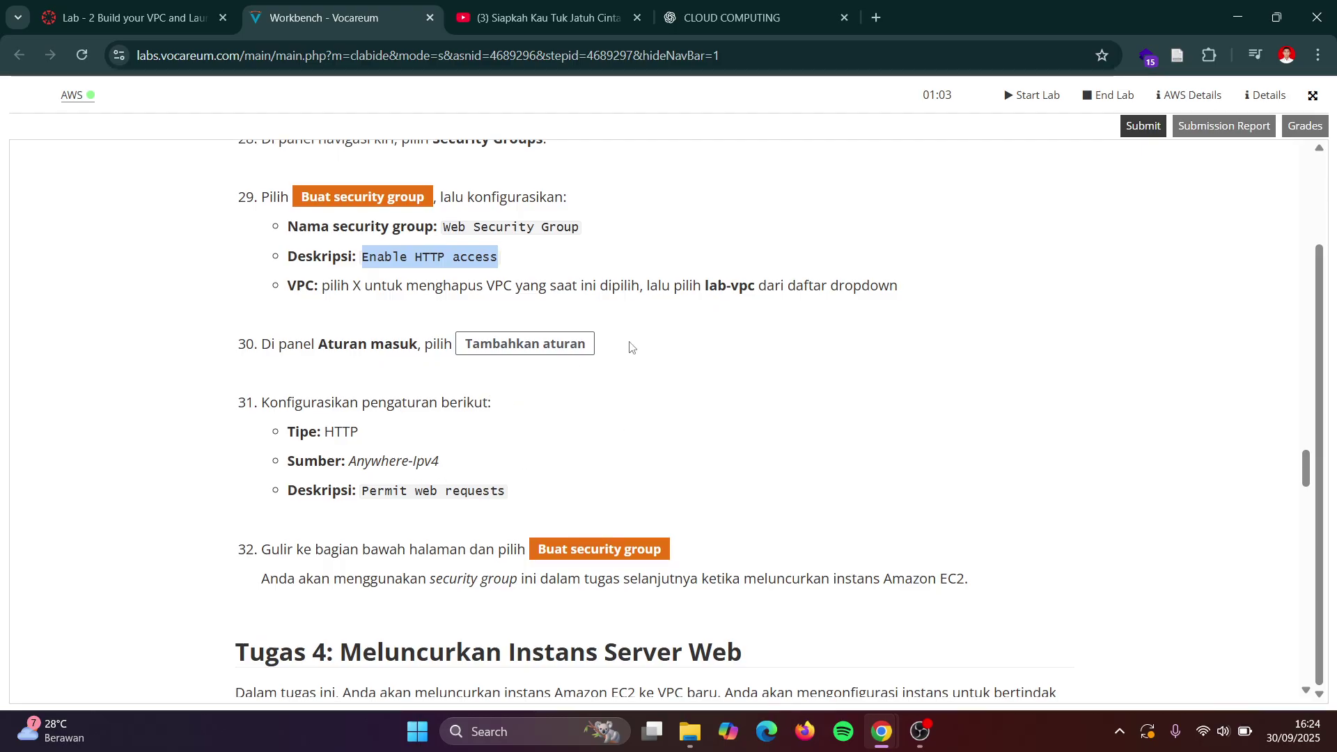
pyautogui.hotkey('alt', 'Tab')
pyautogui.scroll(-1, 313, 429)
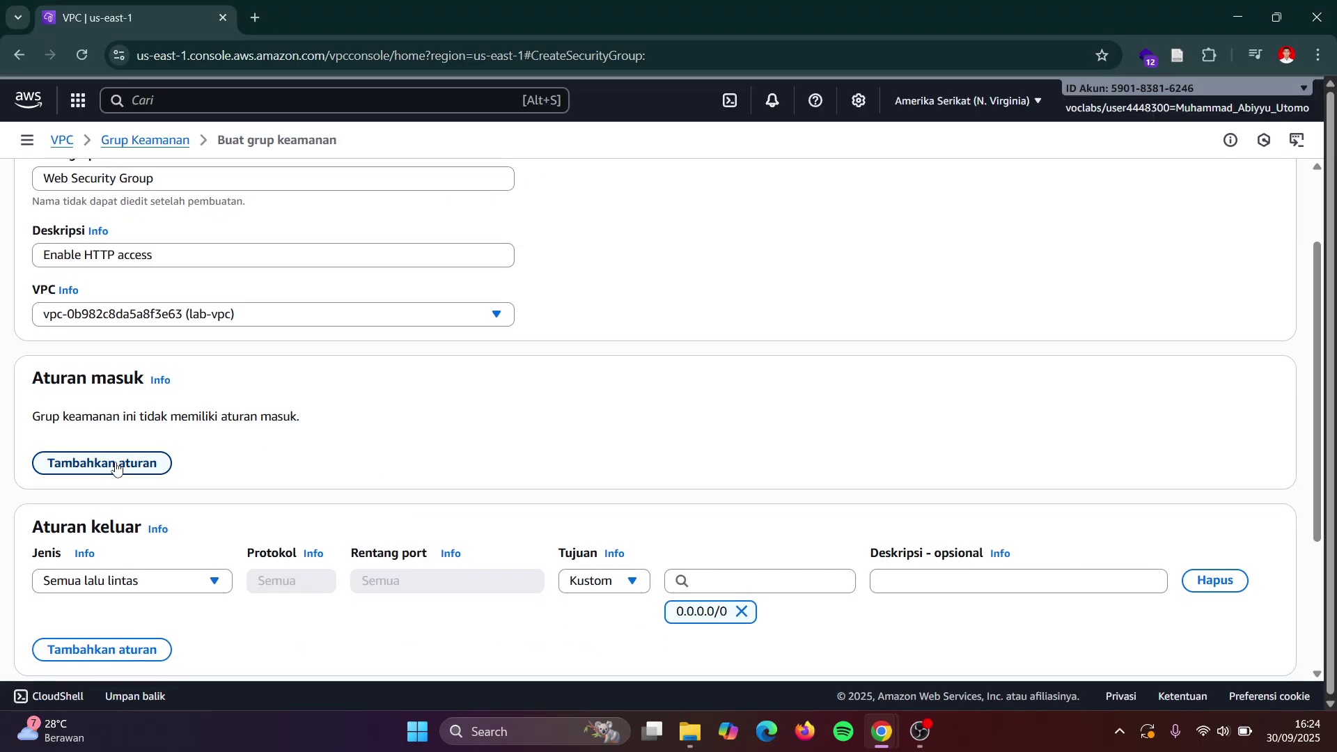
pyautogui.click(111, 466)
# - Check step 31 of the lab instructions and set the inbound rule's type to HTTP in the VPC console
pyautogui.hotkey('alt', 'Tab')
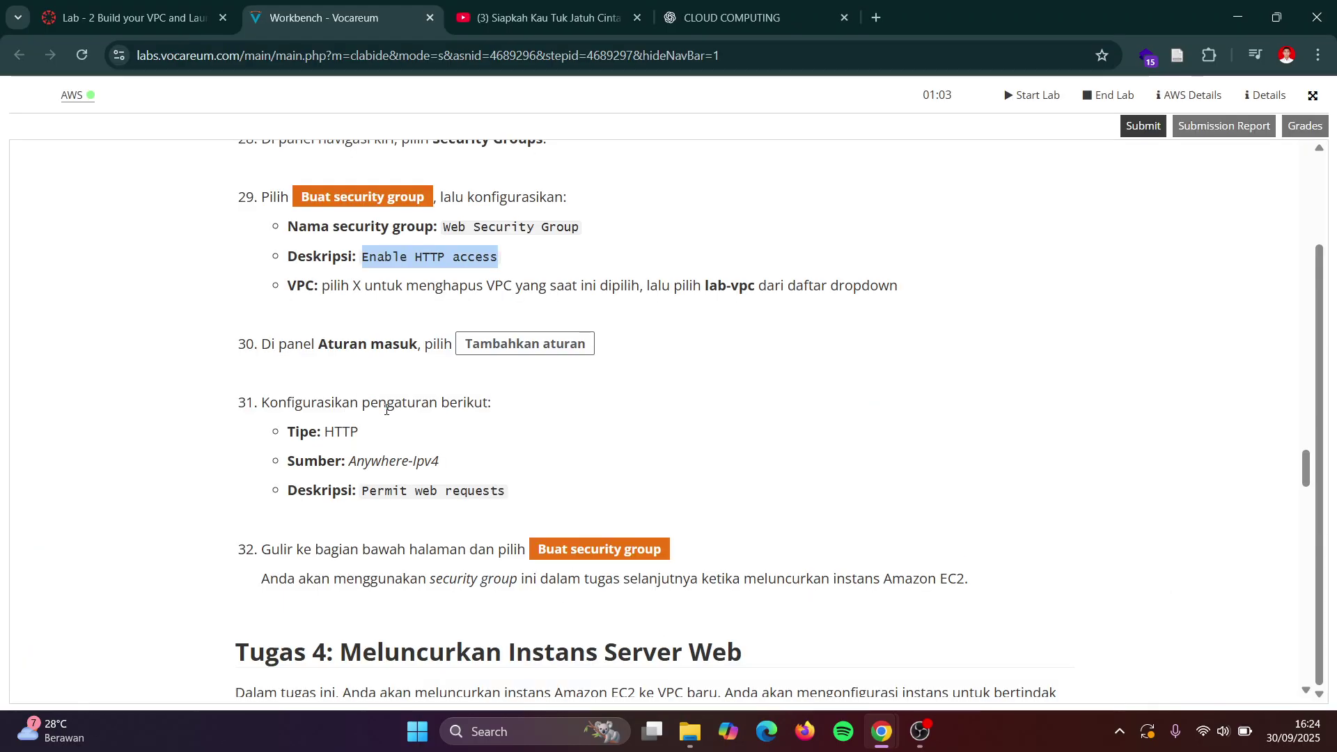
pyautogui.hotkey('alt', 'Tab')
pyautogui.click(179, 434)
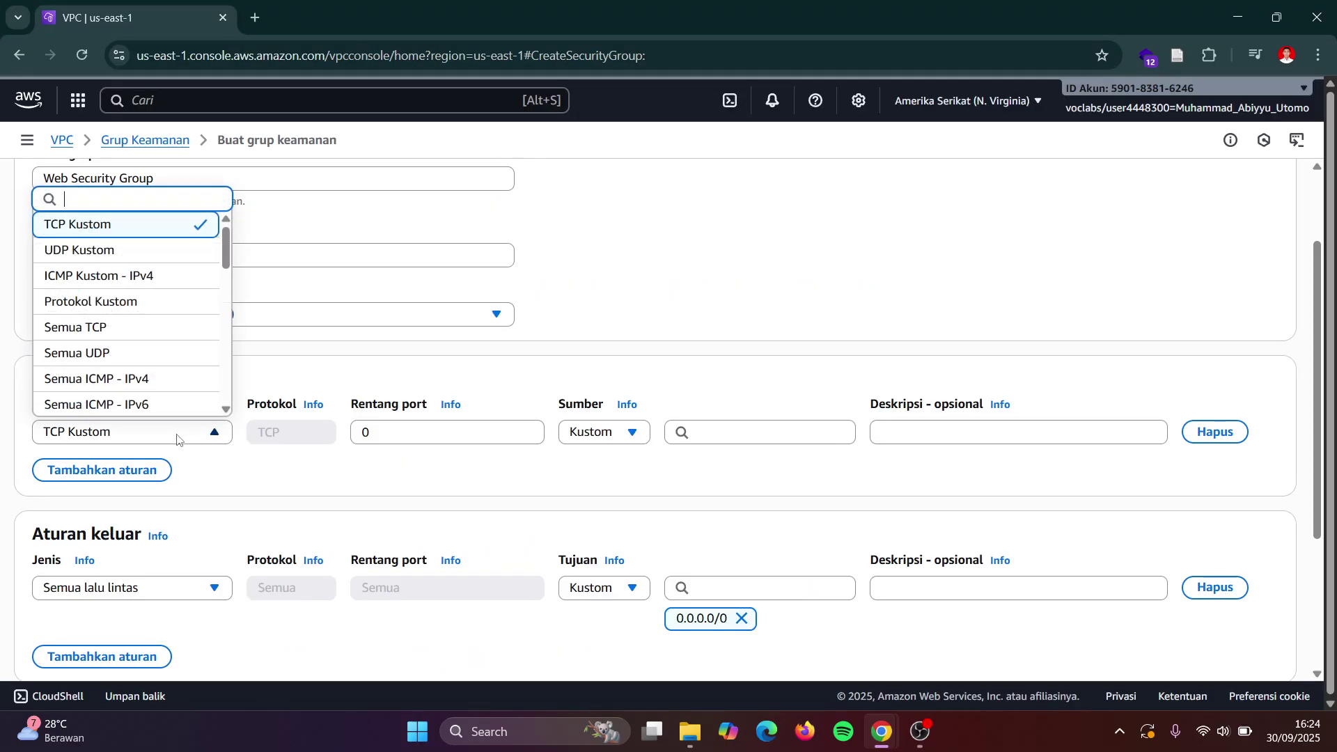
pyautogui.scroll(-3, 165, 383)
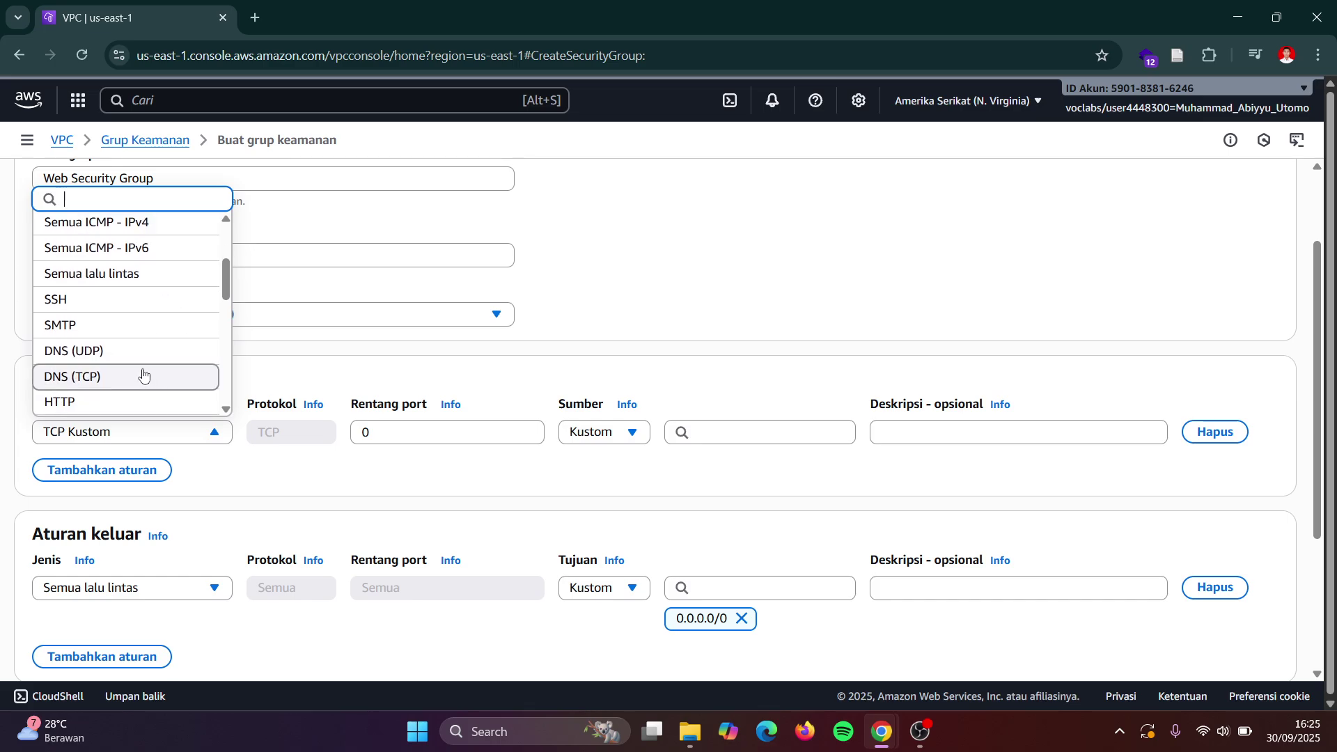
pyautogui.click(126, 403)
# - Check the source in step 31 of the lab instructions and set the inbound rule's source to Anywhere-IPv4 in the VPC console
pyautogui.hotkey('alt', 'Tab')
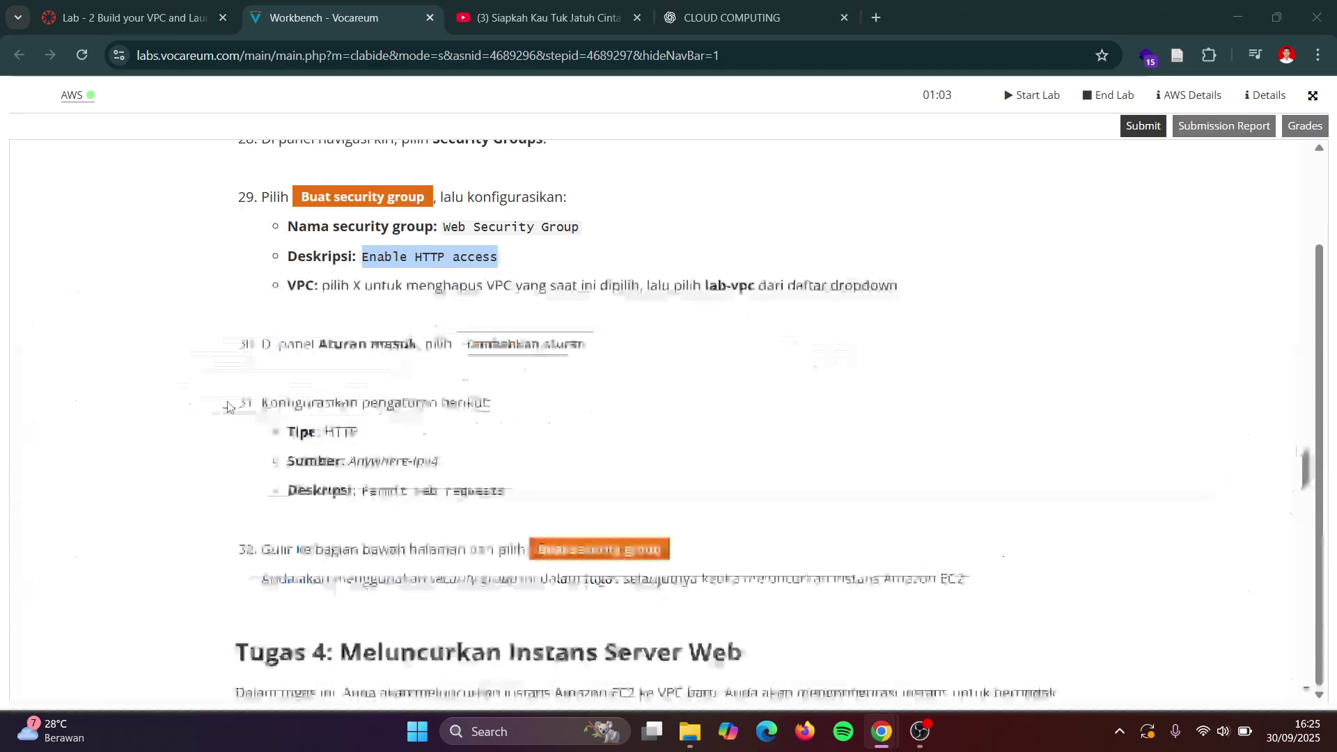
pyautogui.scroll(-1, 433, 443)
pyautogui.hotkey('alt', 'Tab')
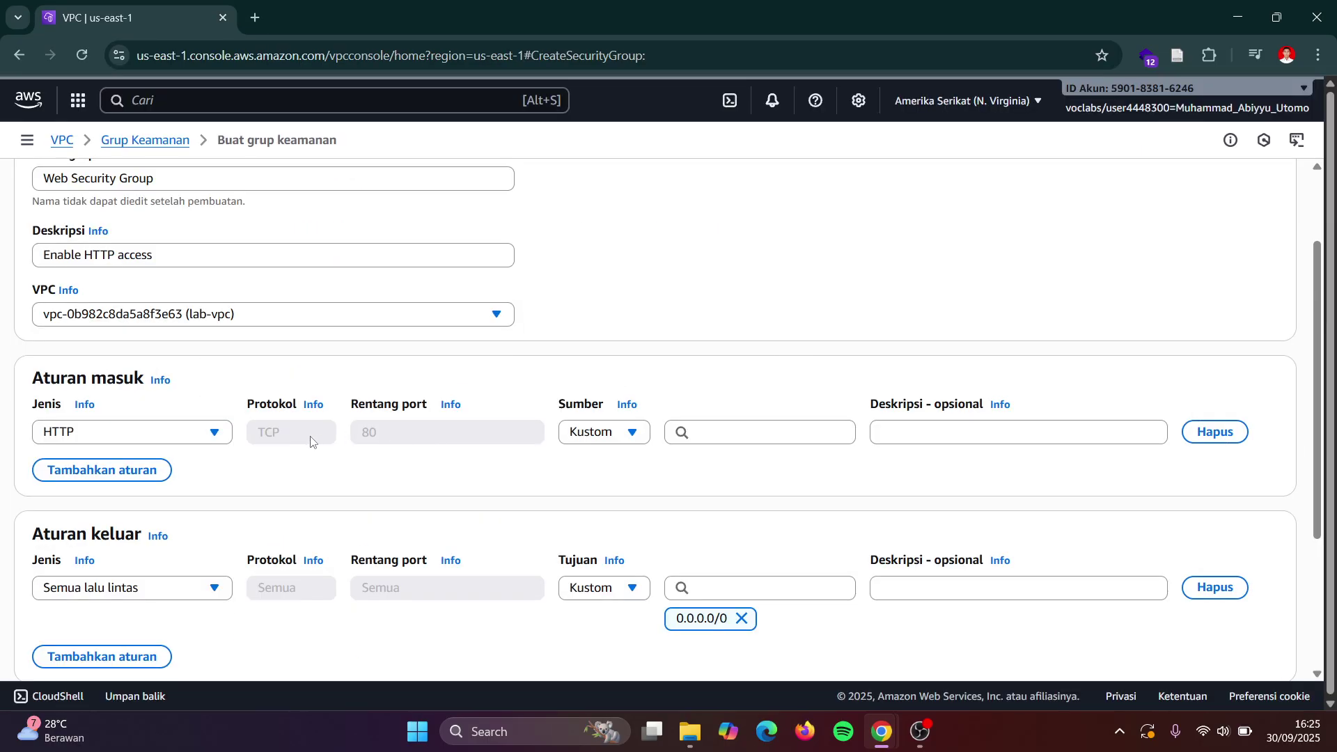
pyautogui.hotkey('alt', 'Tab')
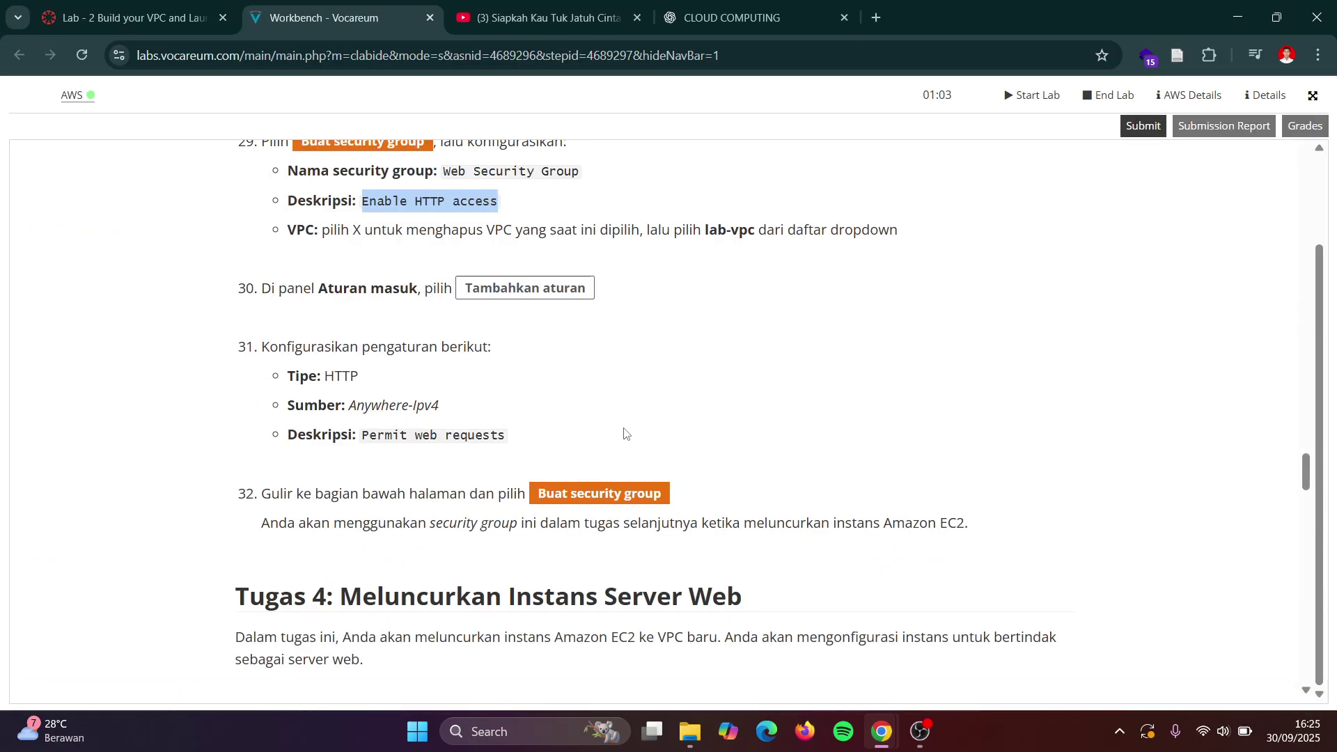
pyautogui.hotkey('alt', 'Tab')
pyautogui.click(625, 433)
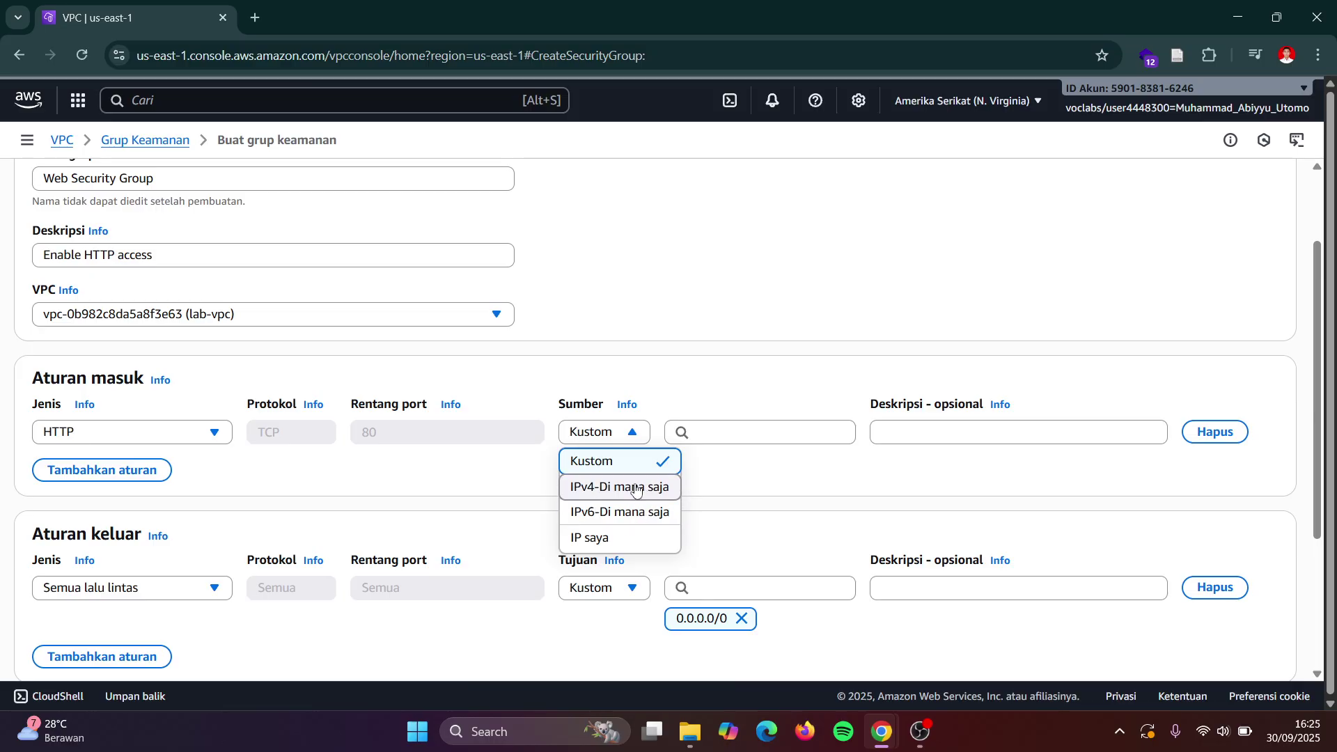
pyautogui.click(630, 487)
# - Copy the rule description from step 31 of the lab instructions and describe the inbound rule as "permit web requests" in the VPC console
pyautogui.hotkey('alt', 'Tab')
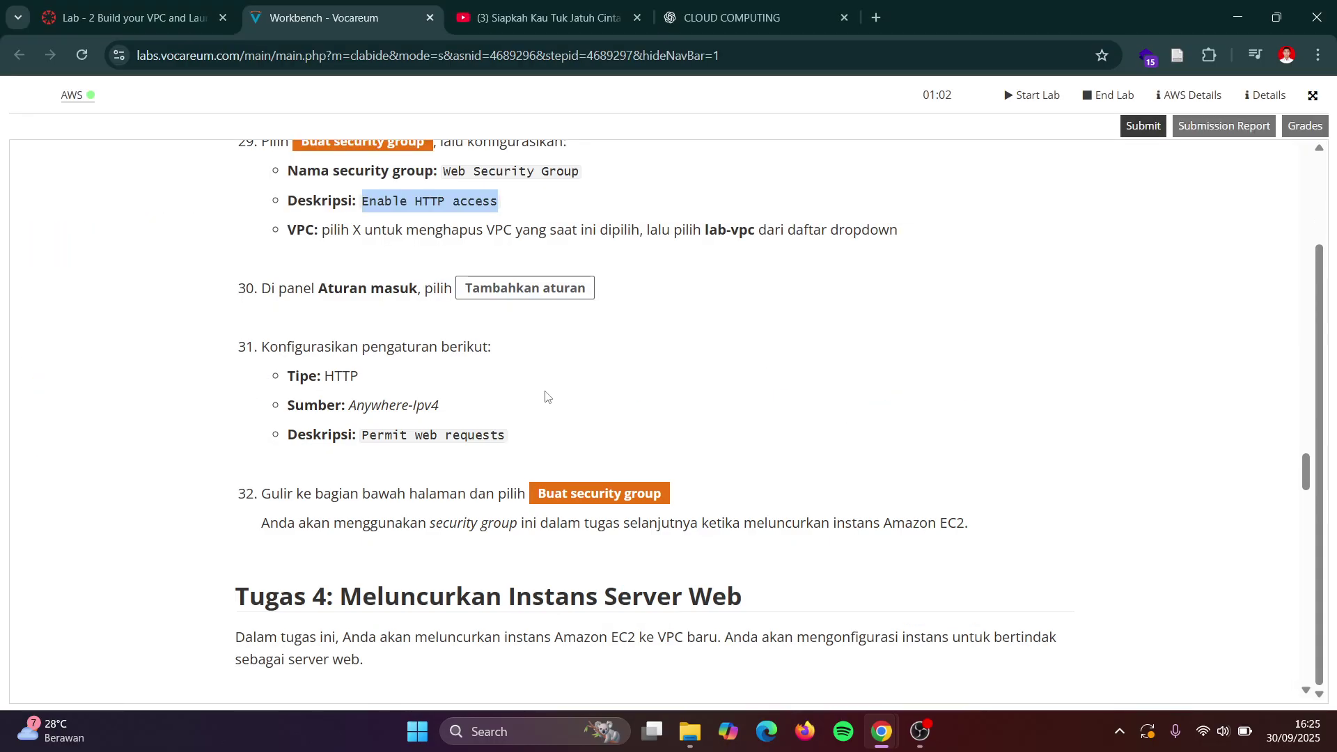
pyautogui.hotkey('alt', 'Tab')
pyautogui.hotkey('alt', 'Tab')
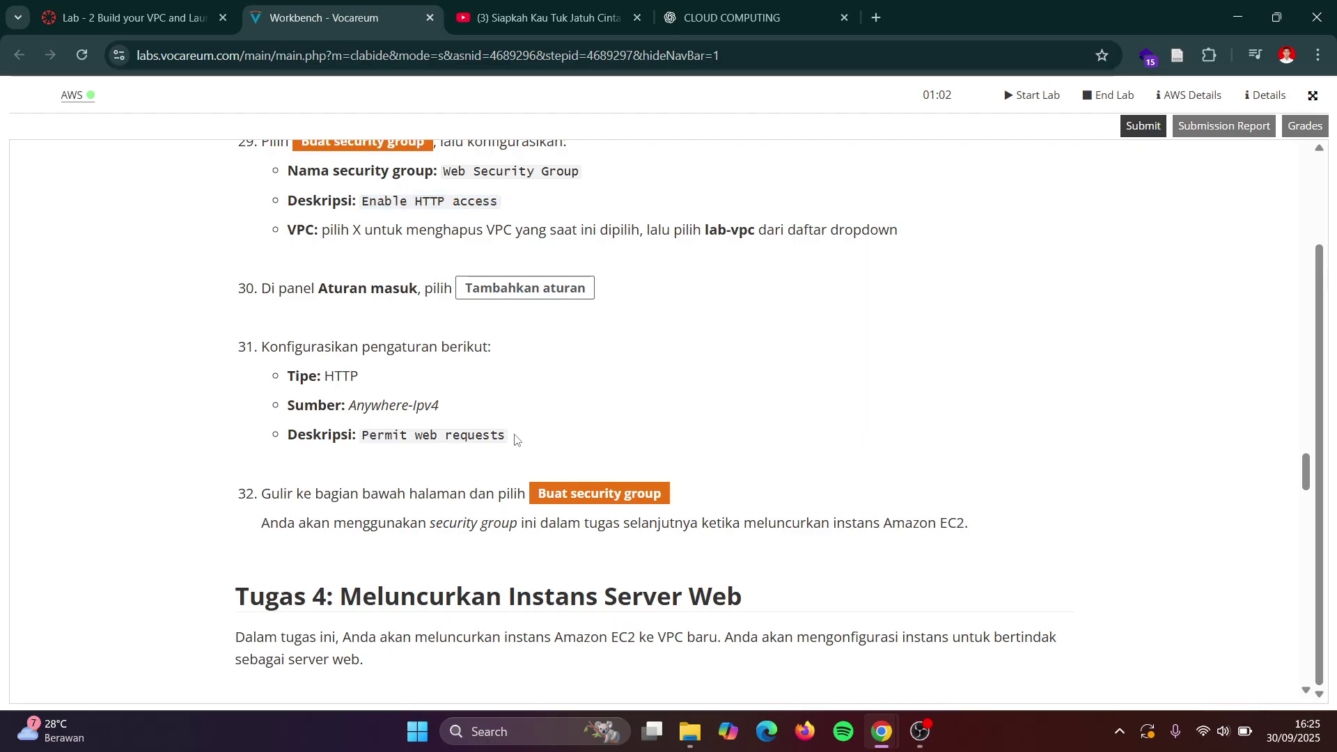
pyautogui.moveTo(514, 436); pyautogui.dragTo(368, 433)
pyautogui.hotkey('ctrl', 'c')
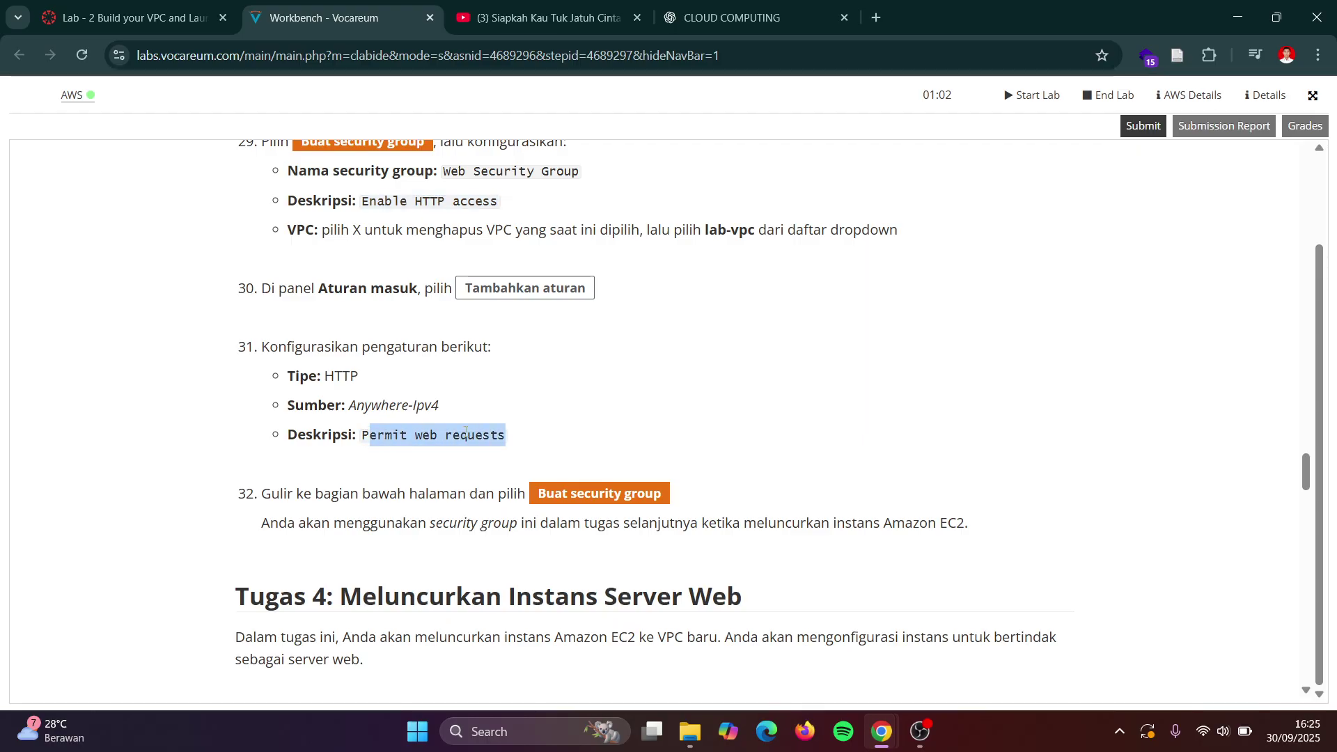
pyautogui.hotkey('alt', 'Tab')
pyautogui.click(941, 427)
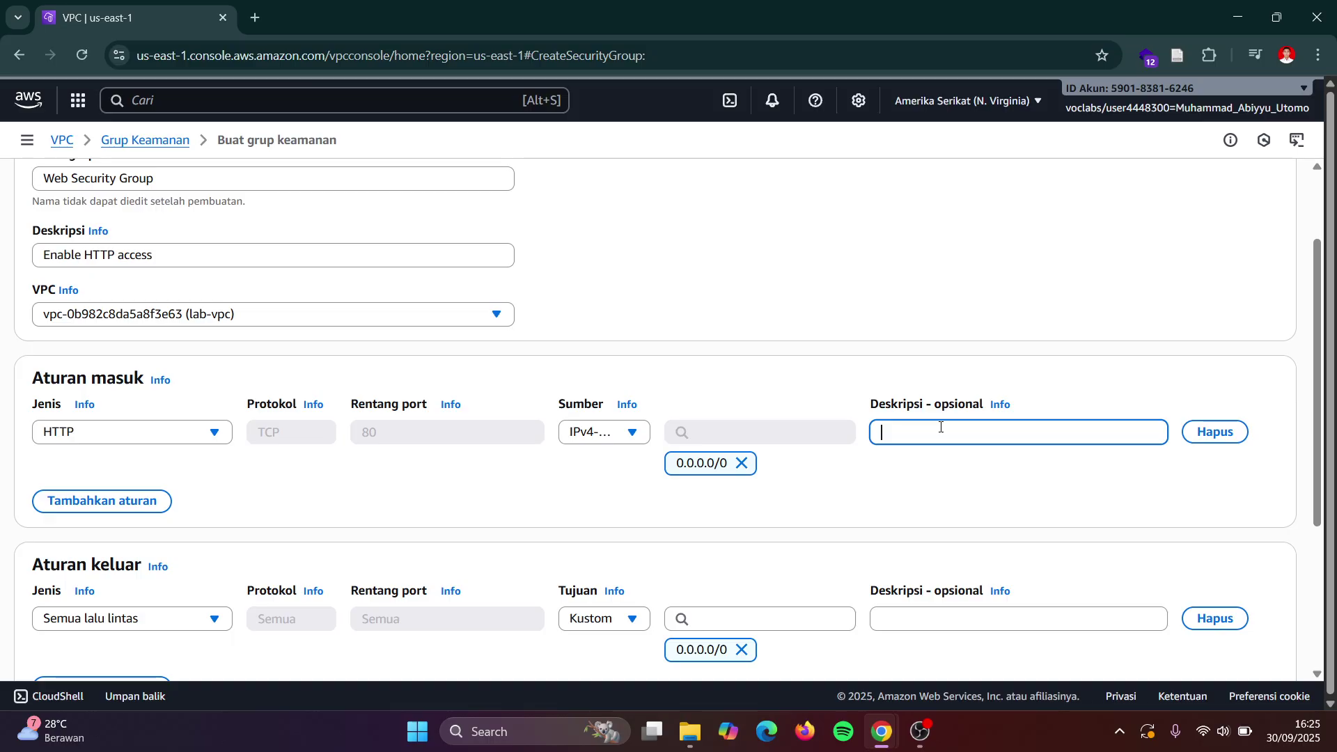
pyautogui.hotkey('ctrl', 'v')
pyautogui.scroll(-1, 940, 429)
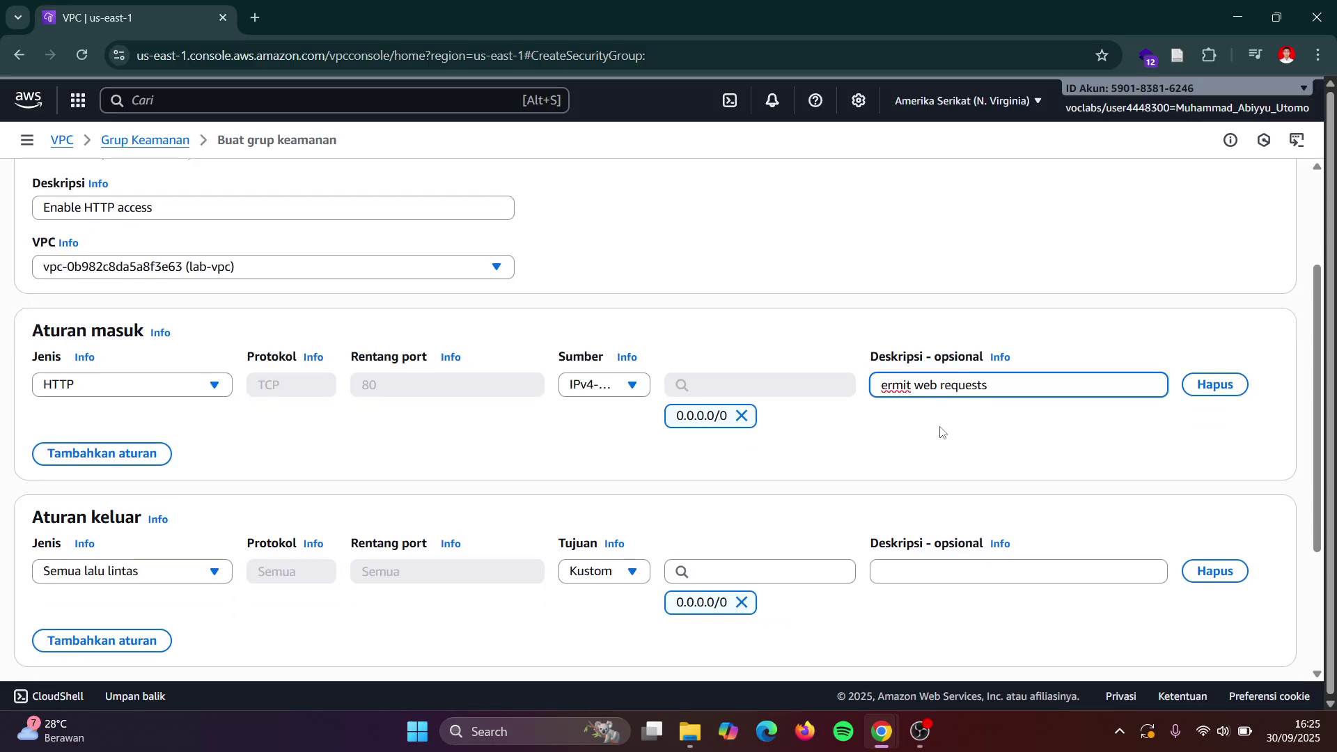
pyautogui.click(882, 386)
pyautogui.write('p')
# - Check step 32 of the lab instructions and create the configured security group in the VPC console
pyautogui.hotkey('alt', 'Tab')
pyautogui.scroll(-2, 862, 407)
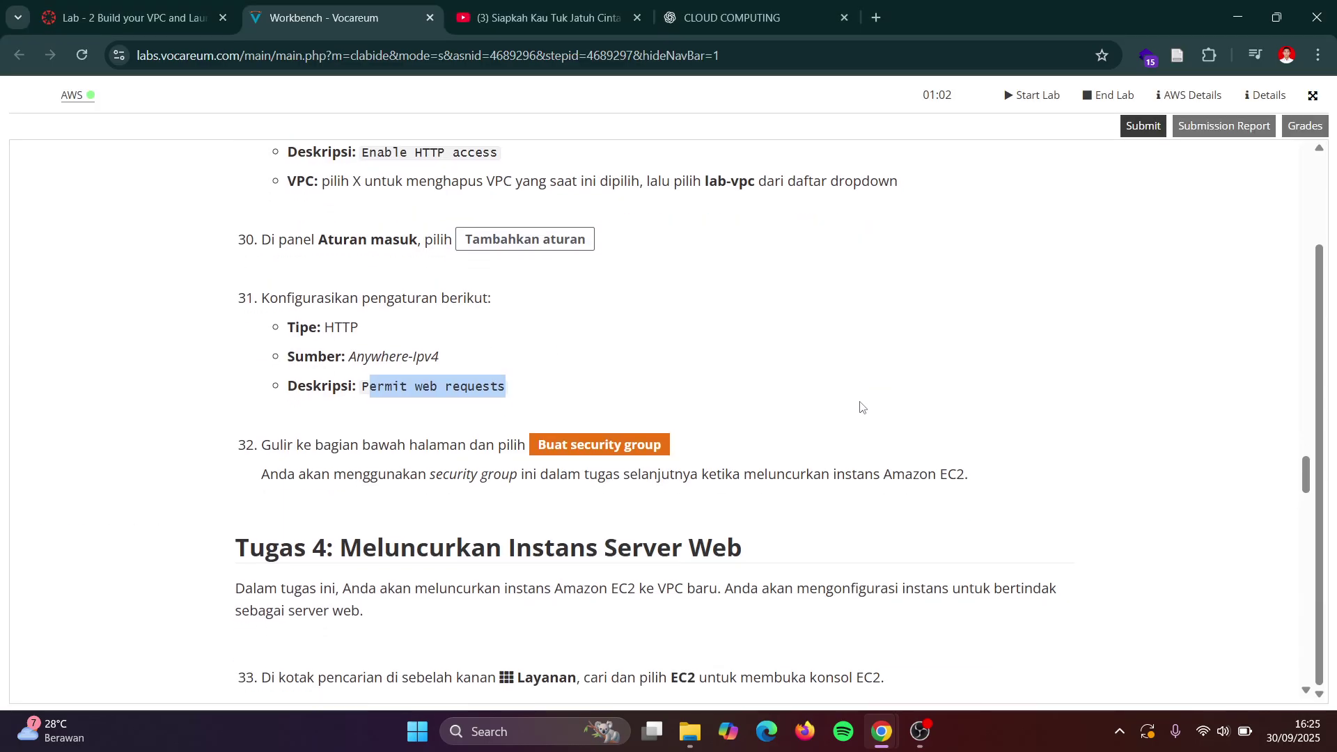
pyautogui.hotkey('alt', 'Tab')
pyautogui.scroll(-1, 864, 418)
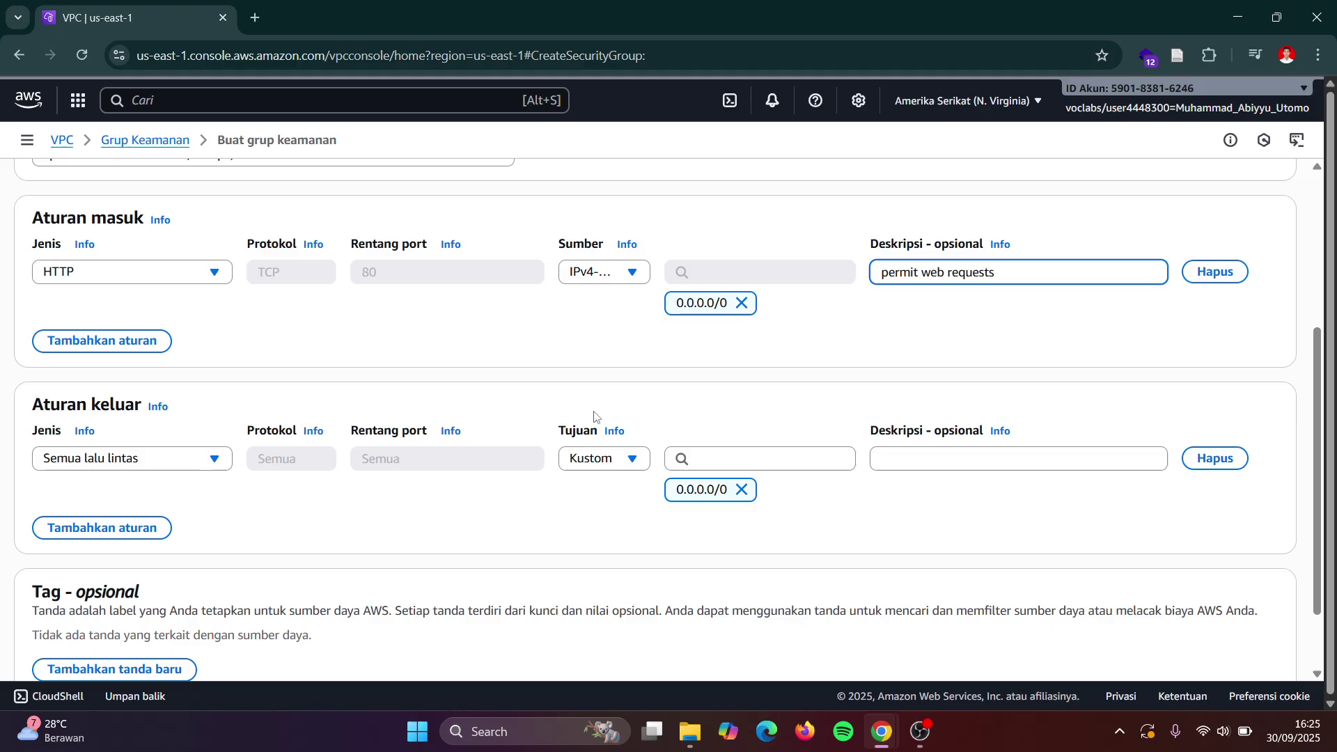
pyautogui.scroll(-2, 595, 417)
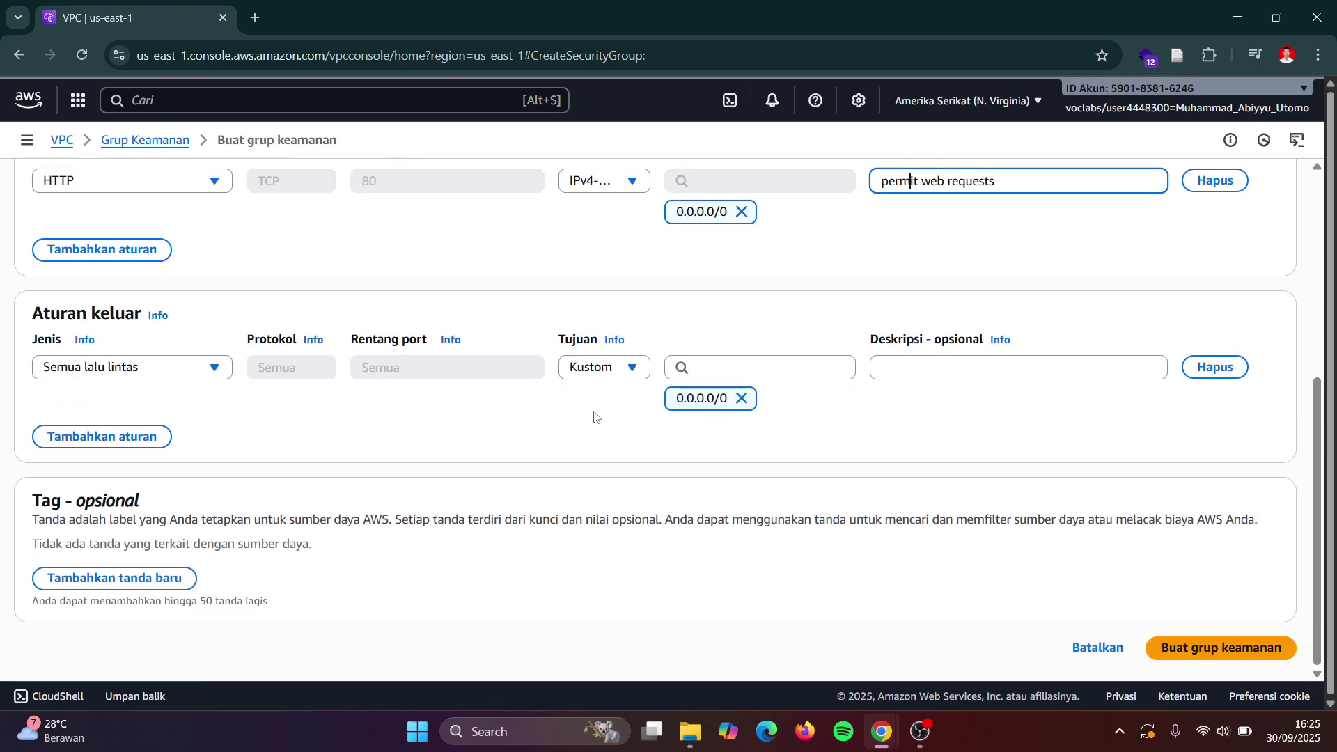
pyautogui.click(1216, 649)
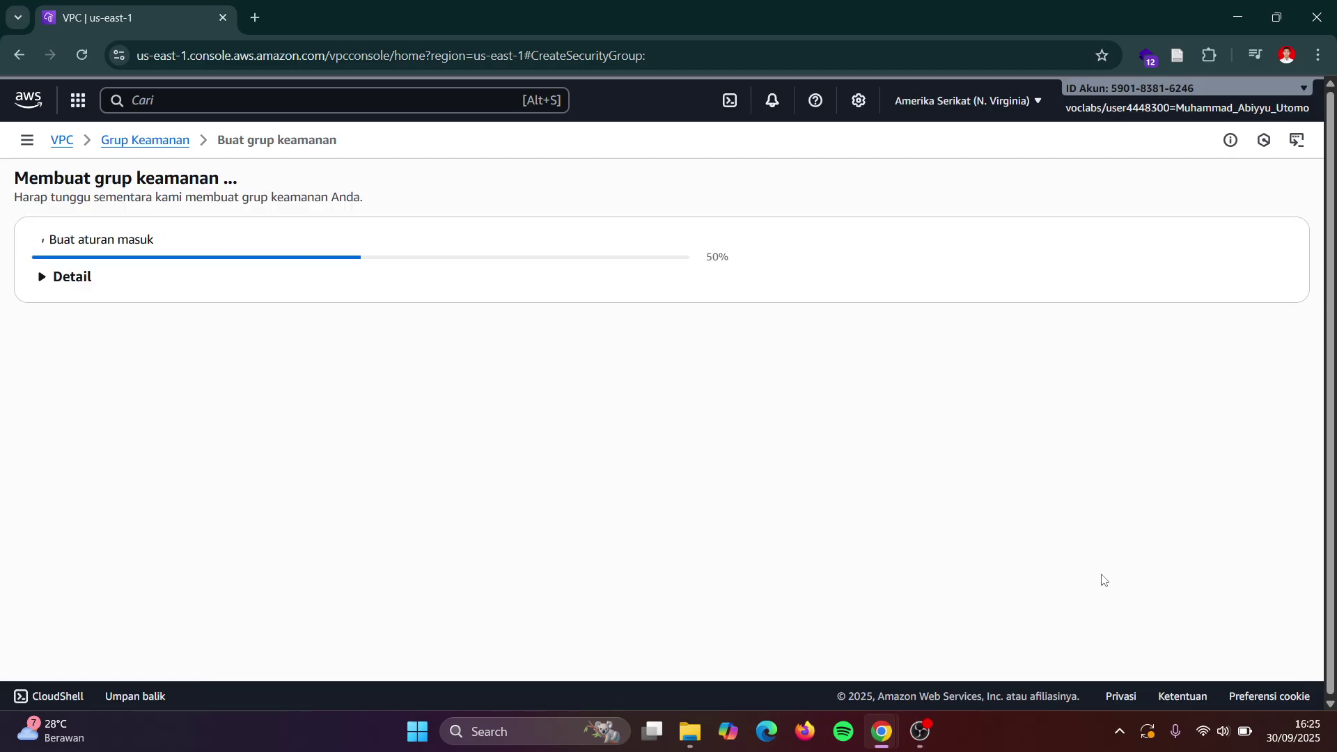
# - Read Task 4 of the lab instructions from step 33 on, and check the new security group's details in the VPC console
pyautogui.hotkey('alt', 'Tab')
pyautogui.scroll(3, 725, 440)
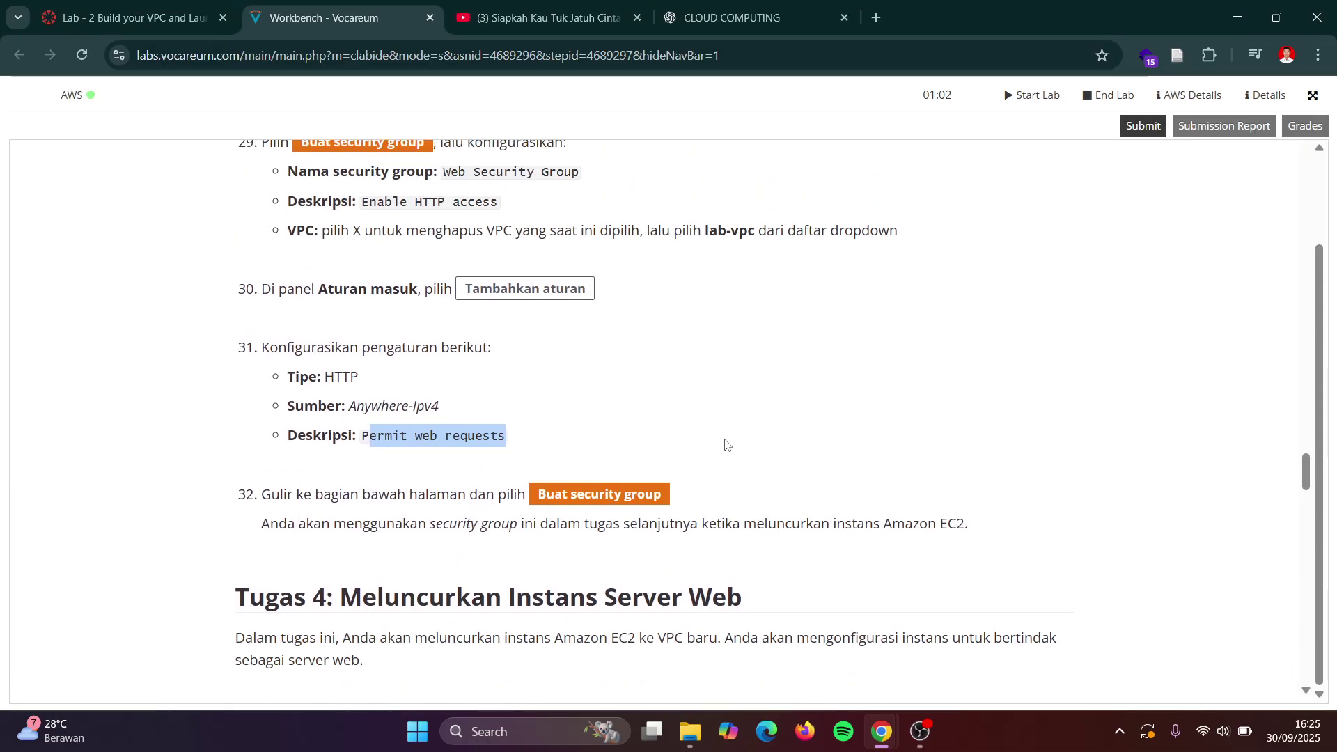
pyautogui.scroll(-6, 725, 440)
pyautogui.scroll(2, 725, 439)
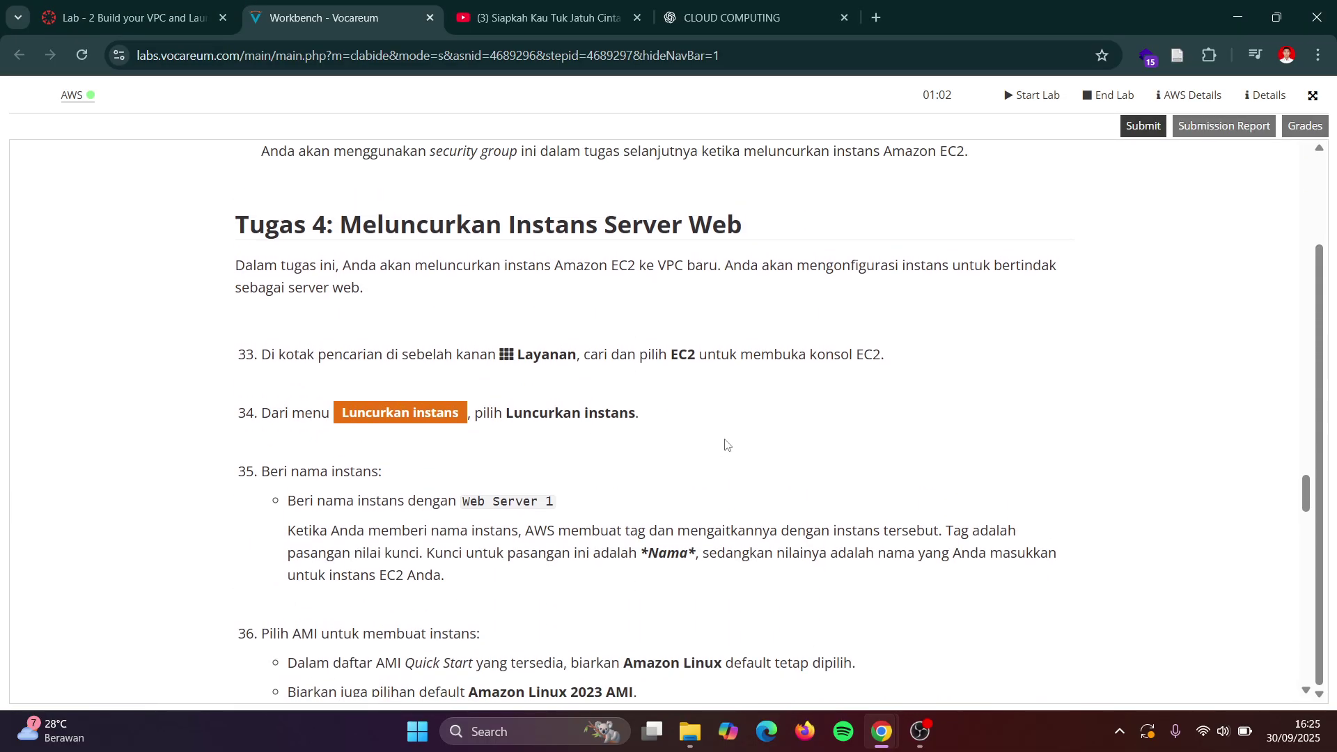
pyautogui.scroll(-1, 725, 444)
pyautogui.hotkey('alt', 'Tab')
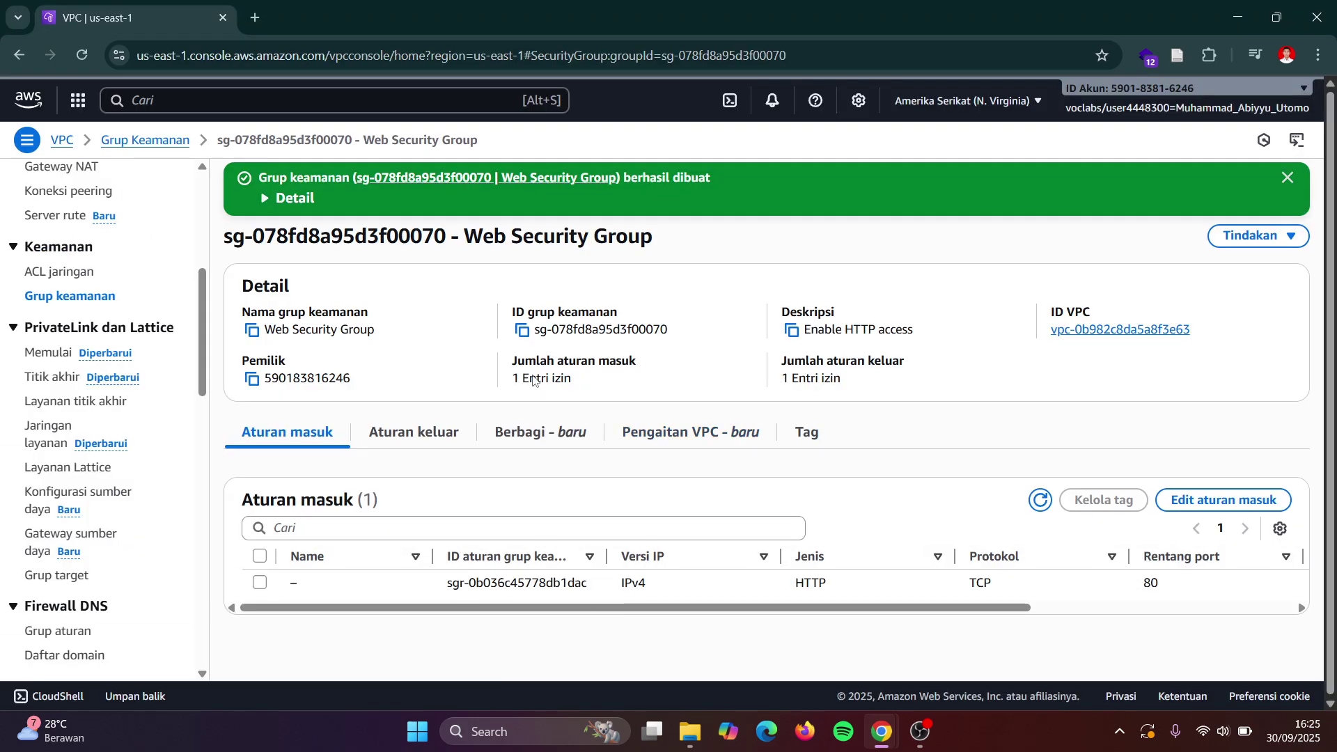
pyautogui.hotkey('alt', 'Tab')
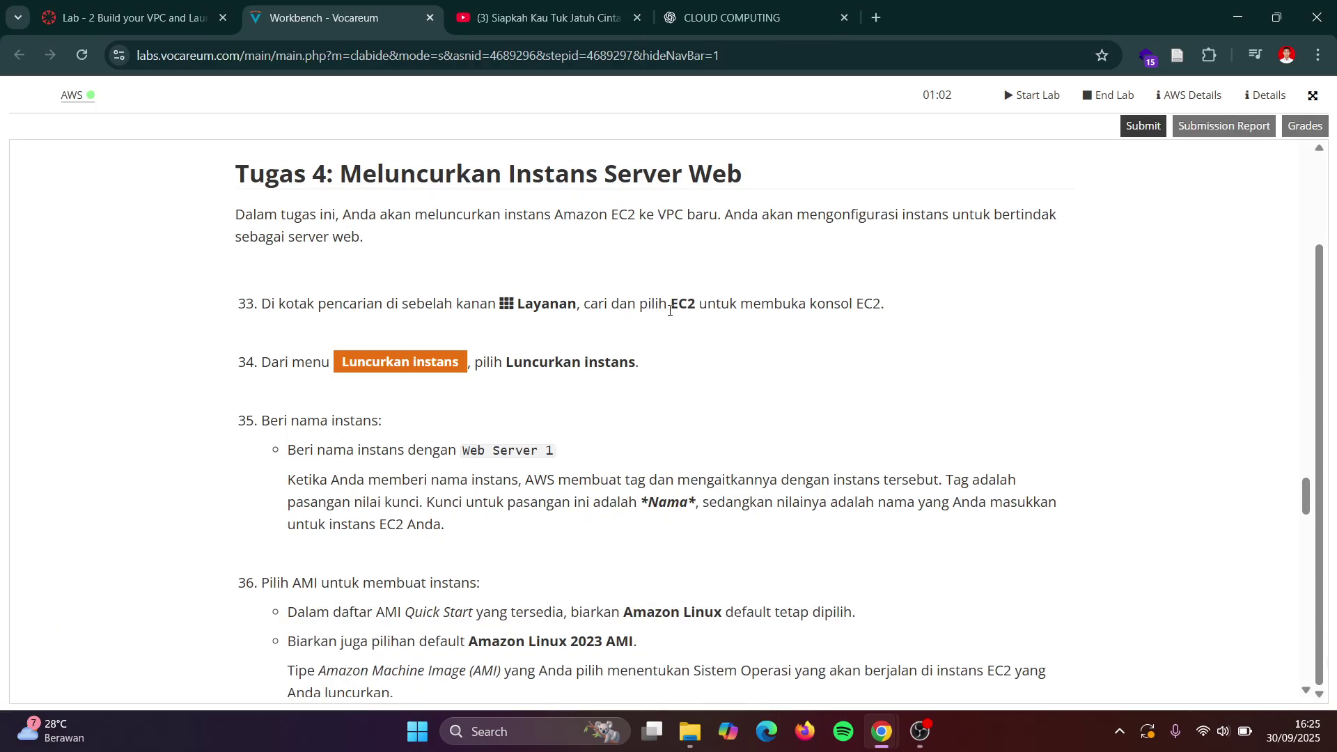
# - Search the AWS console for "ec2" and open the EC2 dashboard, rechecking steps 33 and 34 of the lab instructions
pyautogui.hotkey('alt', 'Tab')
pyautogui.click(357, 110)
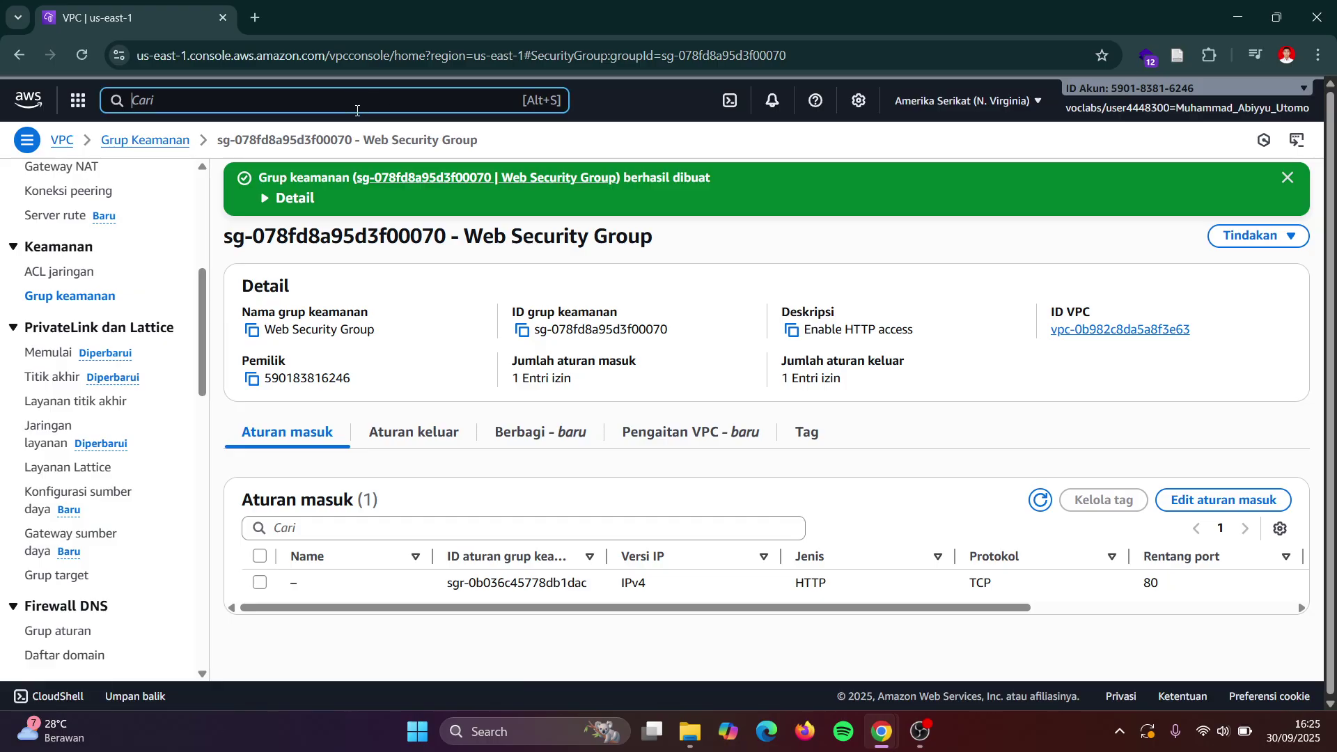
pyautogui.write('ec2')
pyautogui.hotkey('alt', 'Tab')
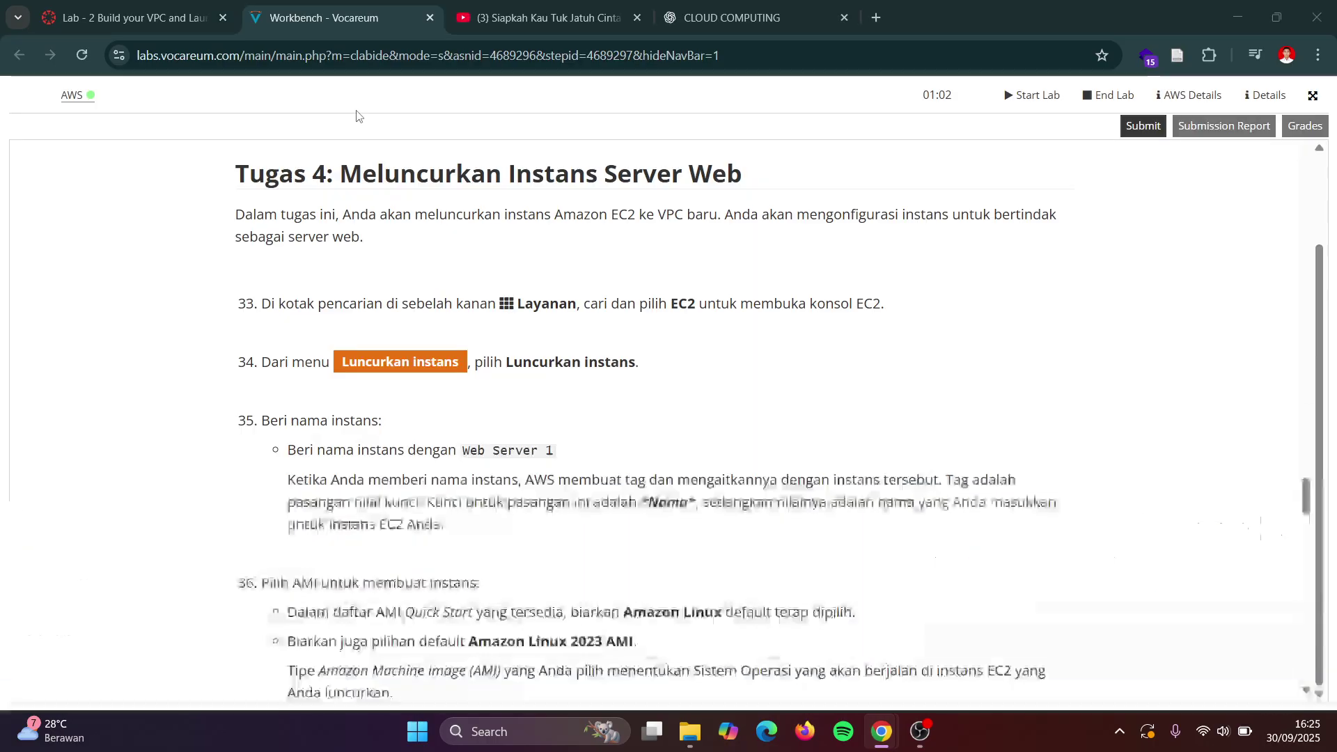
pyautogui.hotkey('alt', 'Tab')
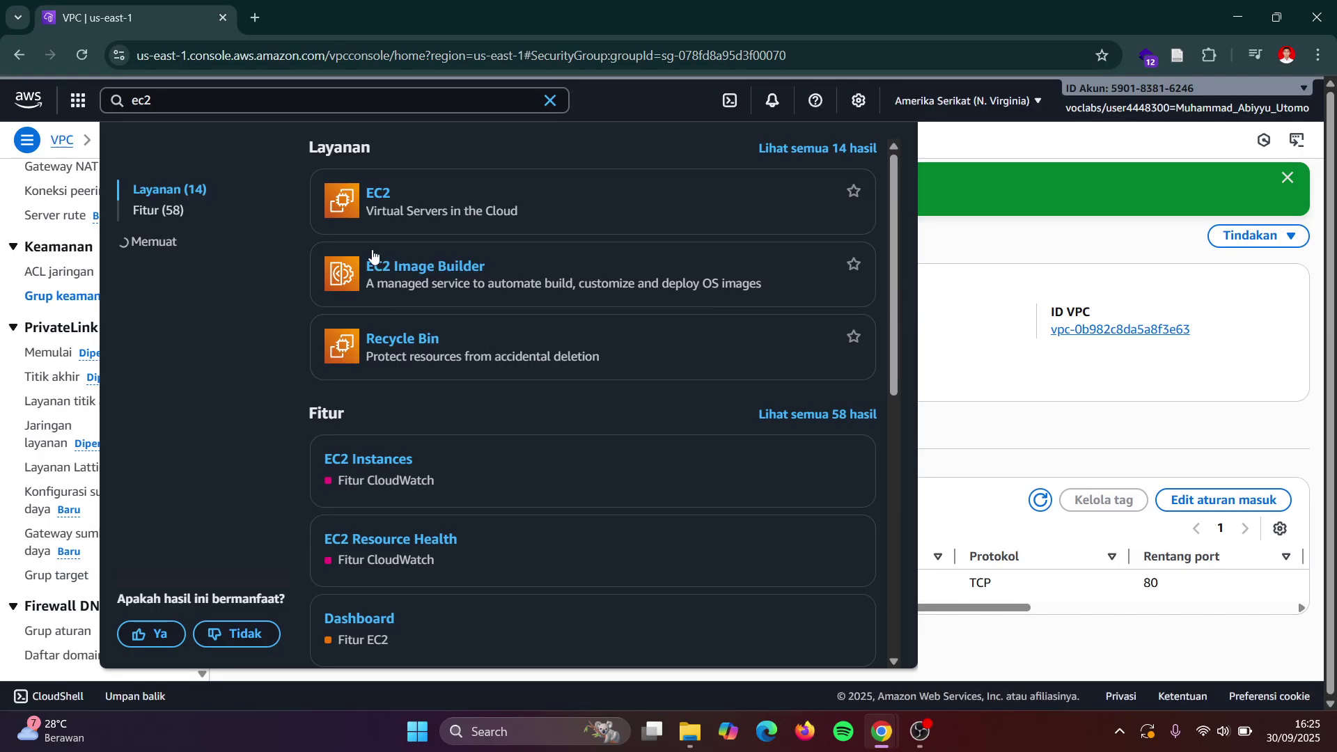
pyautogui.hotkey('alt', 'Tab')
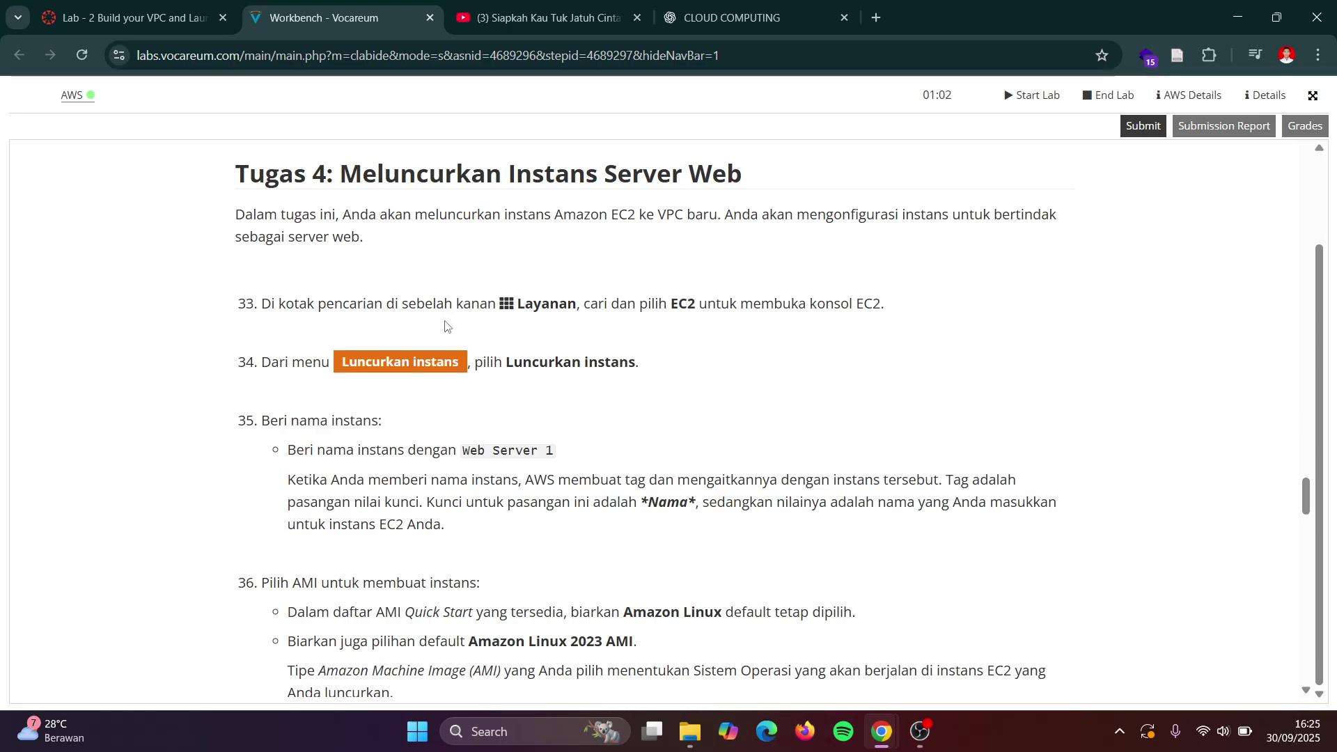
pyautogui.hotkey('alt', 'Tab')
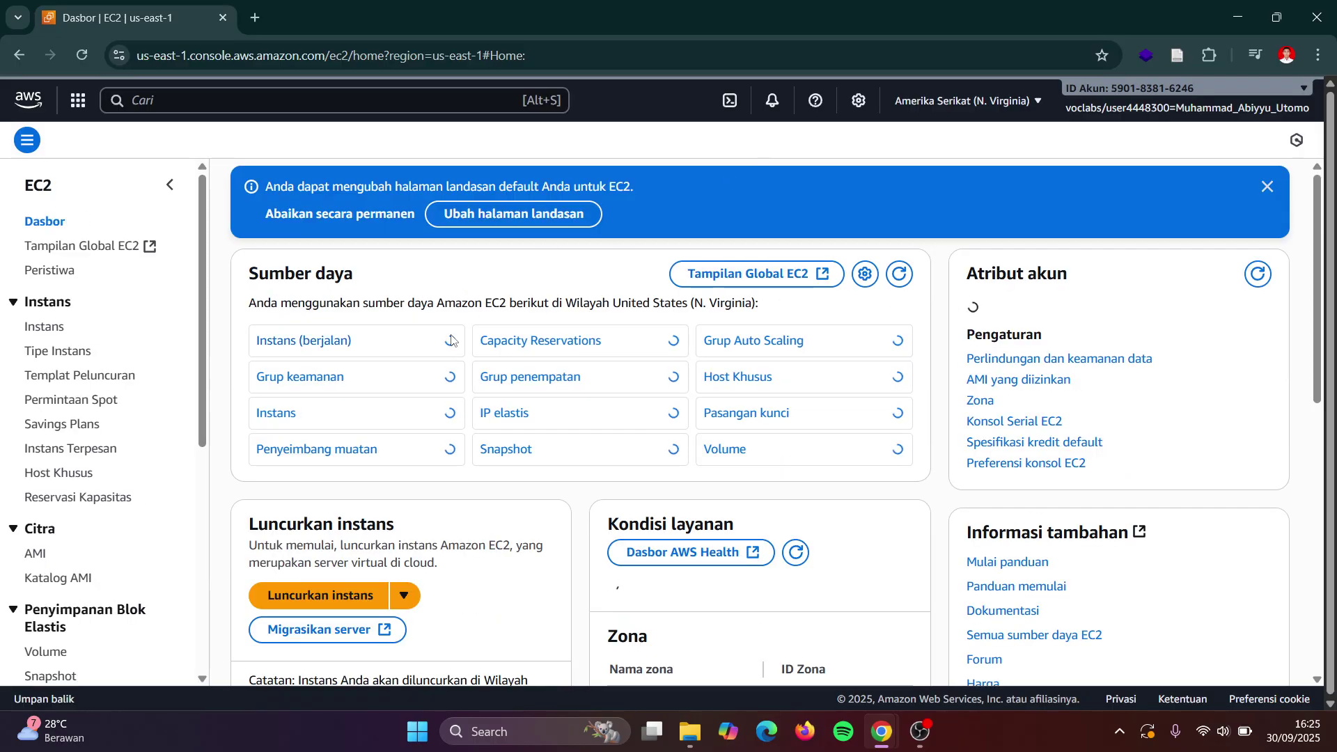
# - Start launching an EC2 instance and name it "Web Server 1", copying the name from step 35 of the lab instructions
pyautogui.click(305, 597)
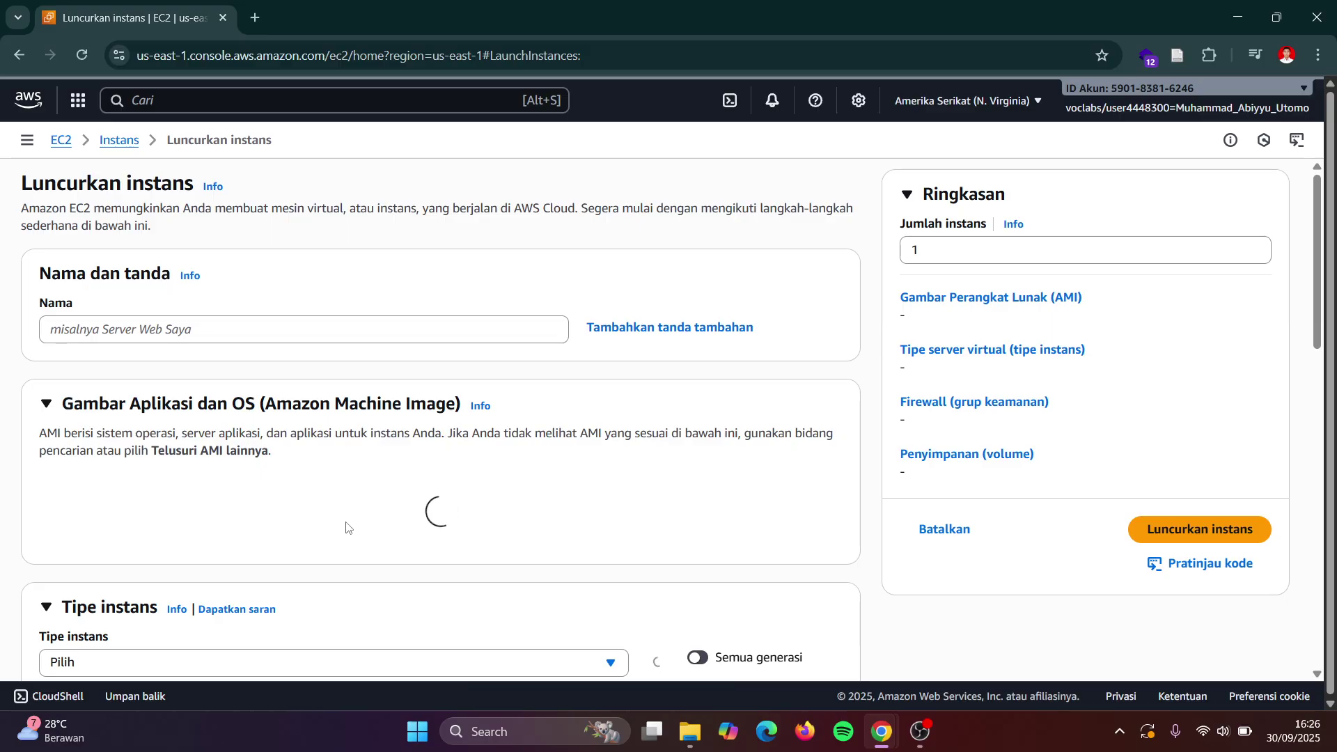
pyautogui.hotkey('alt', 'Tab')
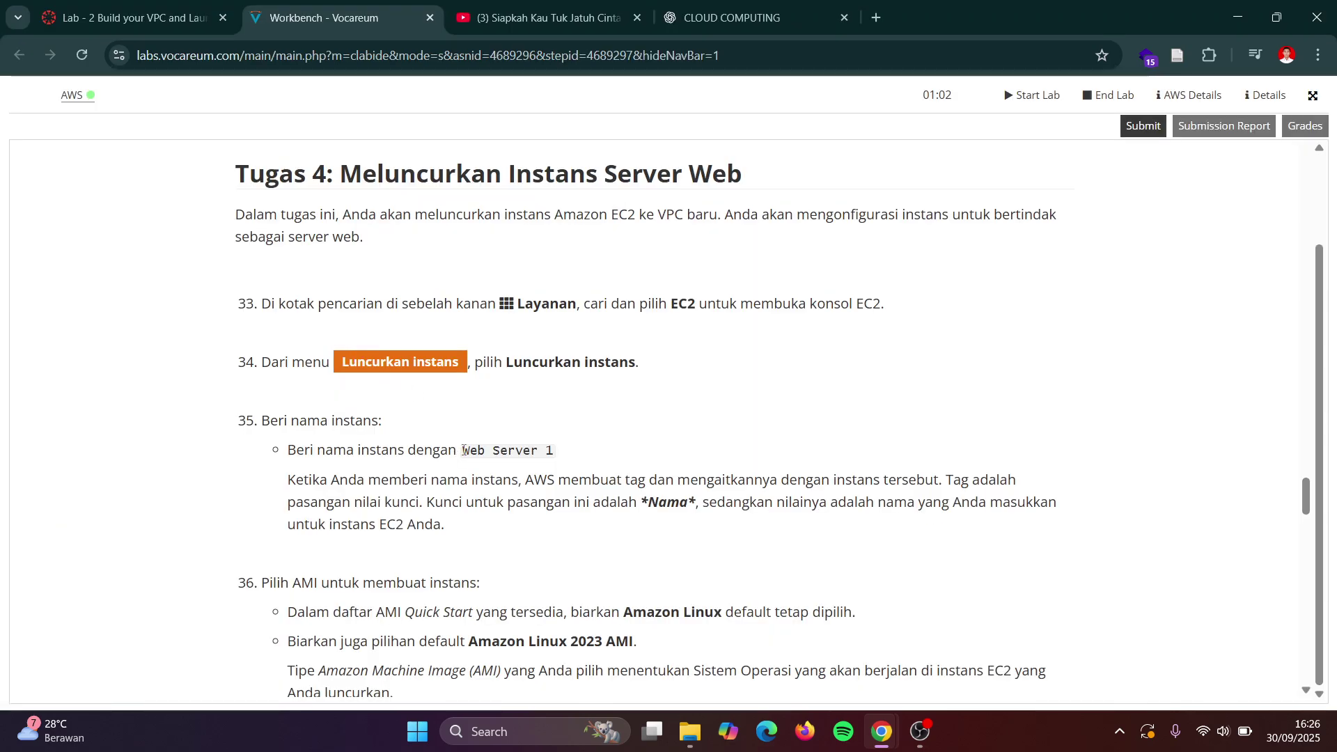
pyautogui.moveTo(463, 450); pyautogui.dragTo(558, 453)
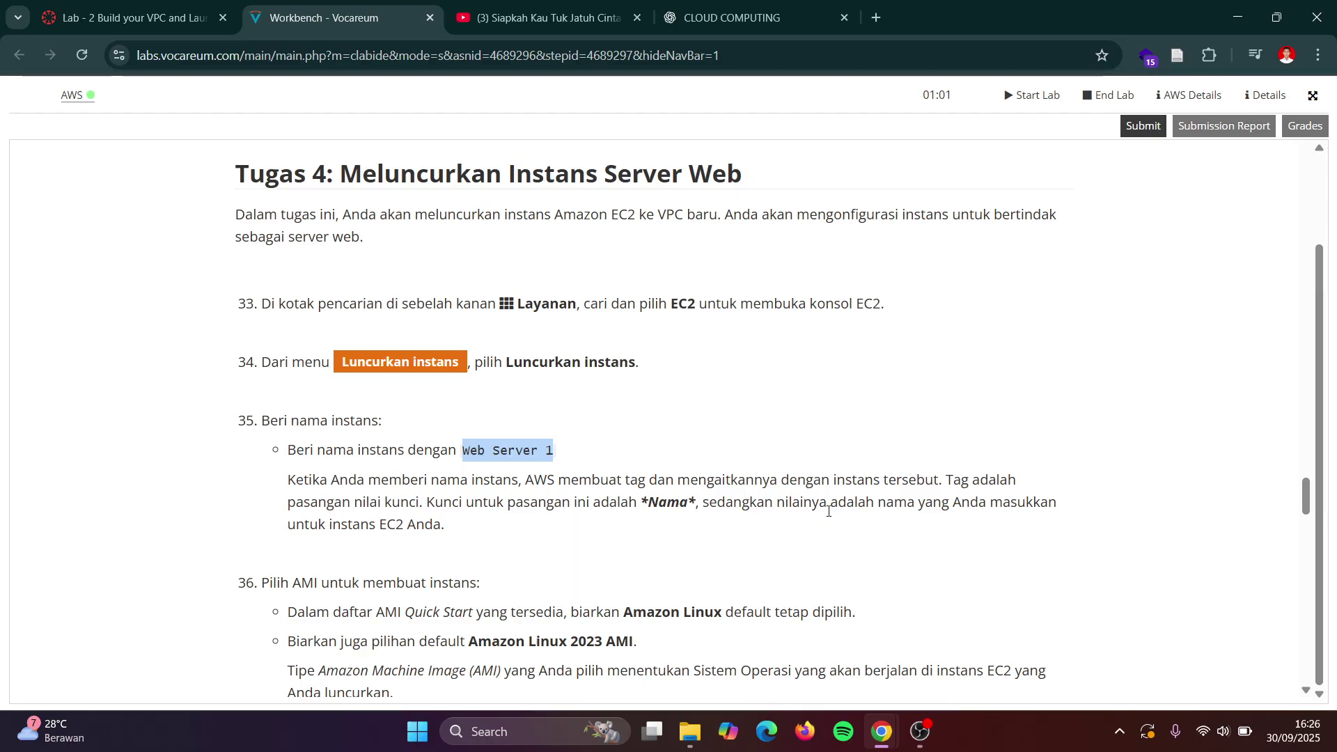
pyautogui.hotkey('alt', 'Tab')
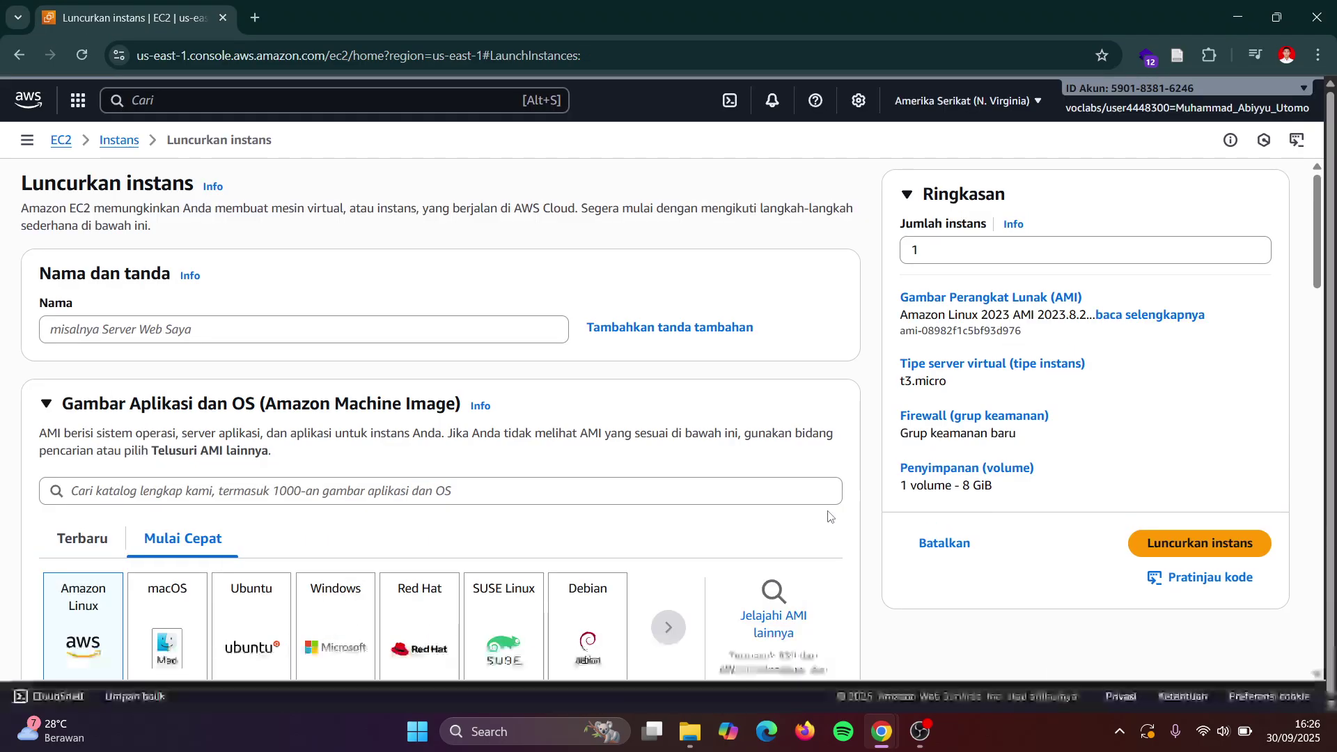
pyautogui.click(486, 330)
pyautogui.write('Web Server 1')
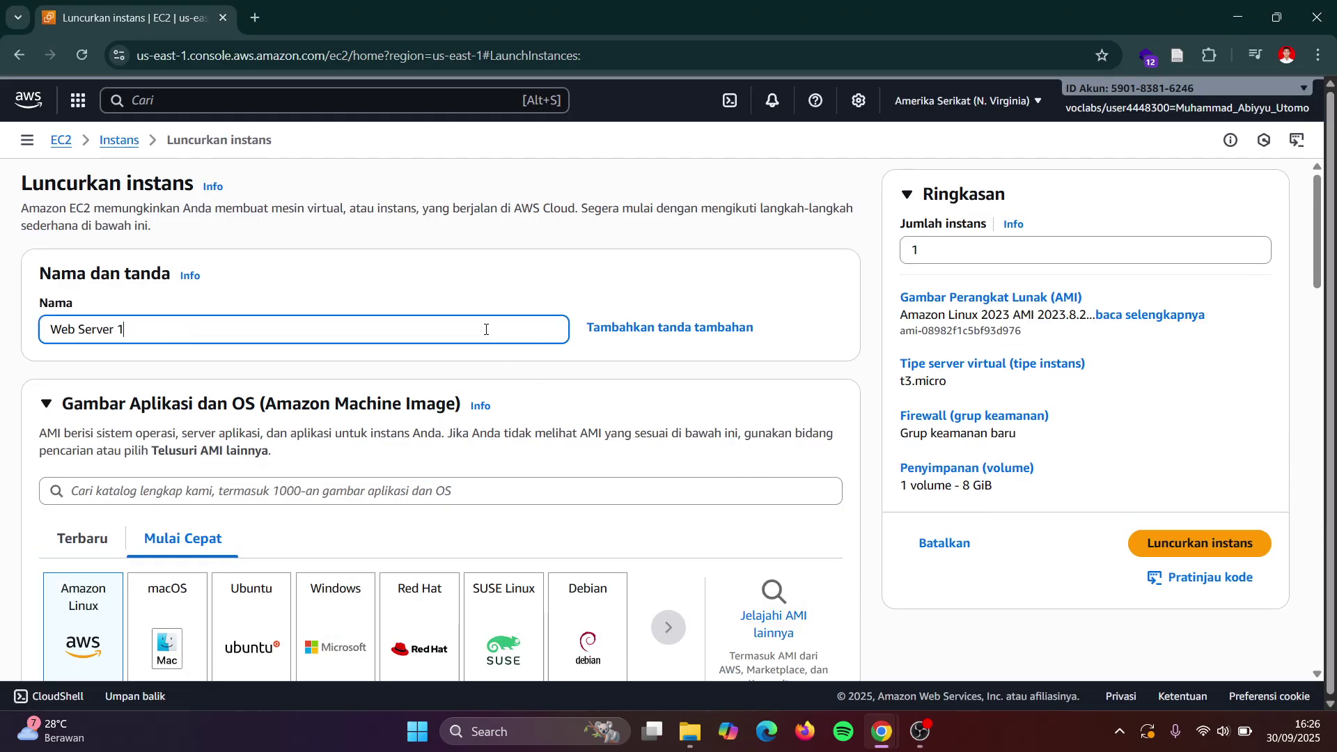
# - Compare step 36 of the lab instructions with the Amazon Linux and Amazon Linux 2023 AMI selection in the EC2 launch form
pyautogui.hotkey('alt', 'Tab')
pyautogui.scroll(-1, 558, 386)
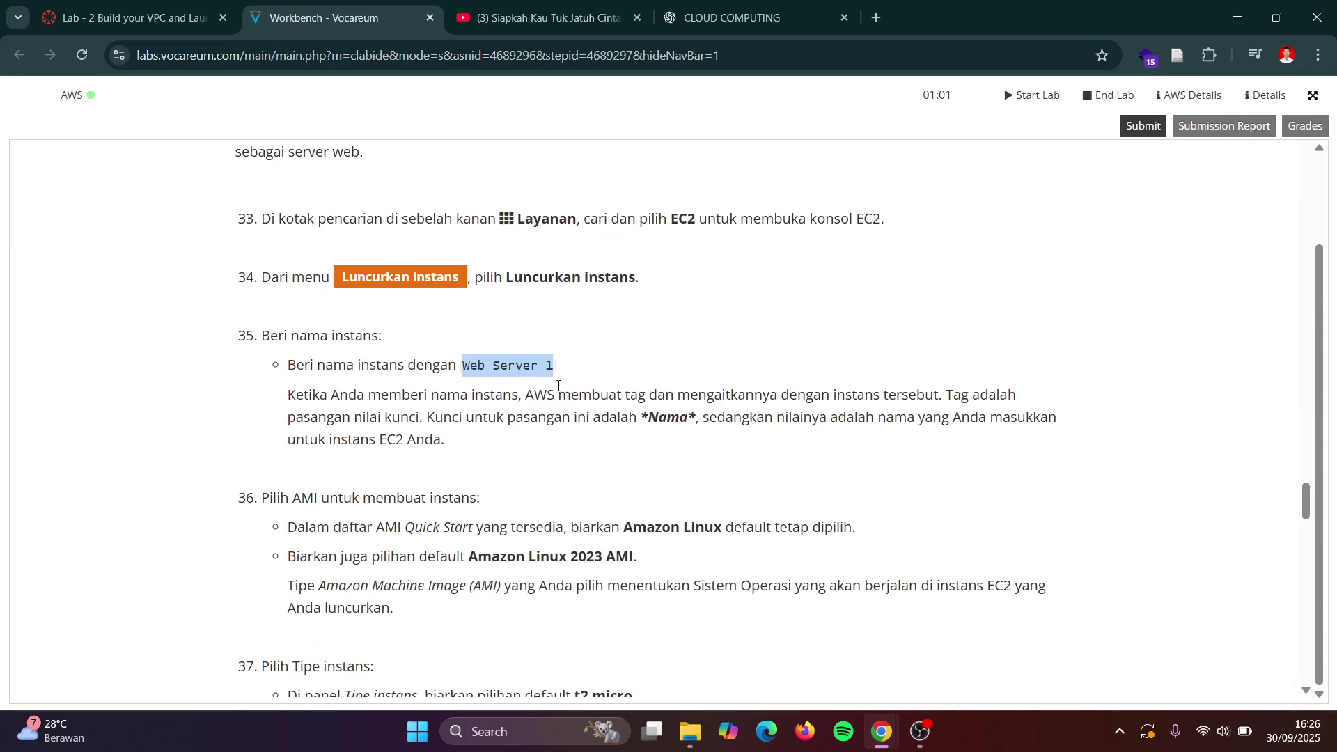
pyautogui.scroll(-2, 558, 385)
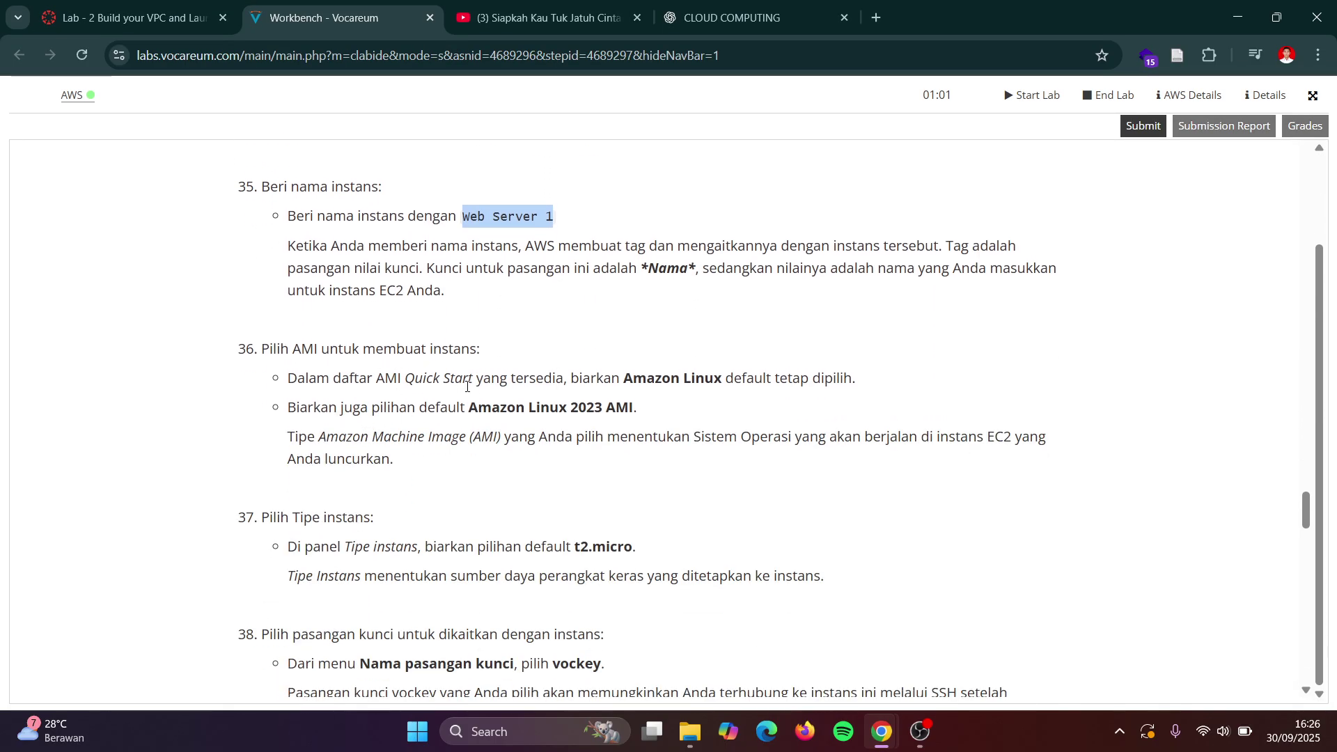
pyautogui.scroll(-1, 493, 382)
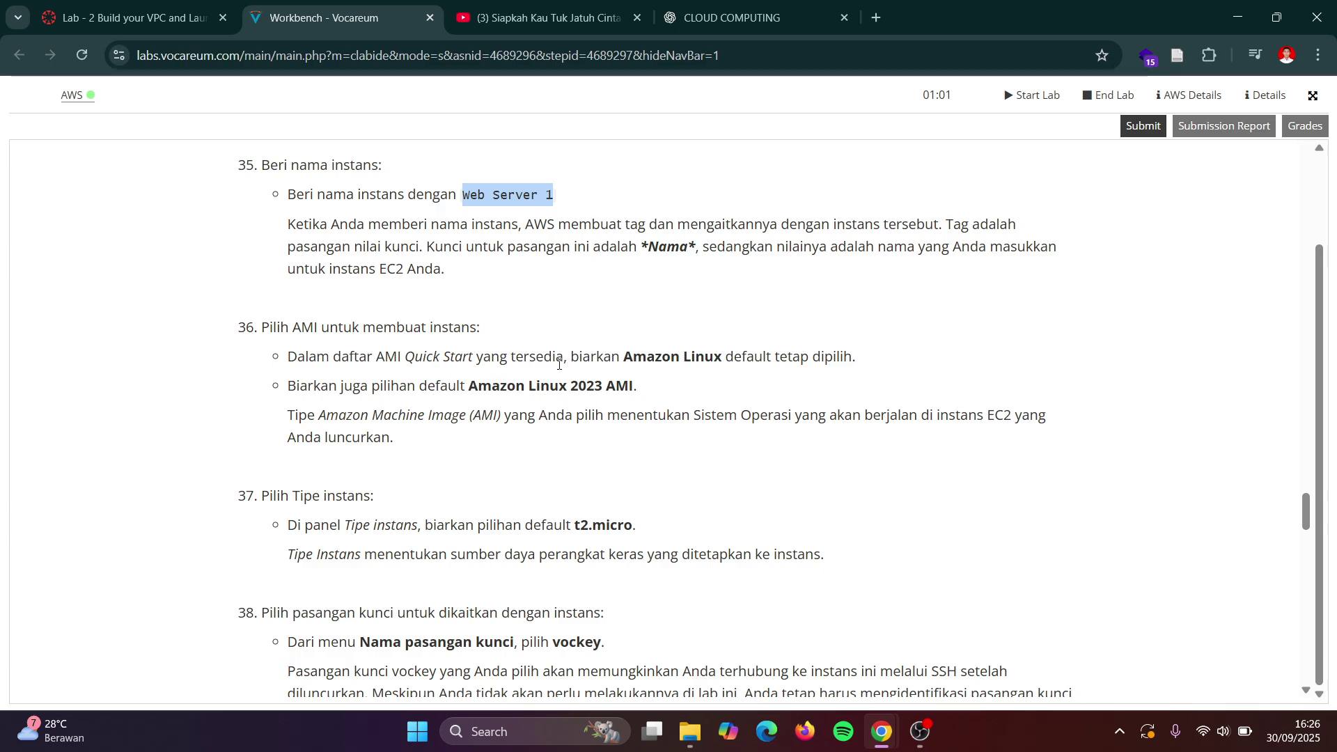
pyautogui.hotkey('alt', 'Tab')
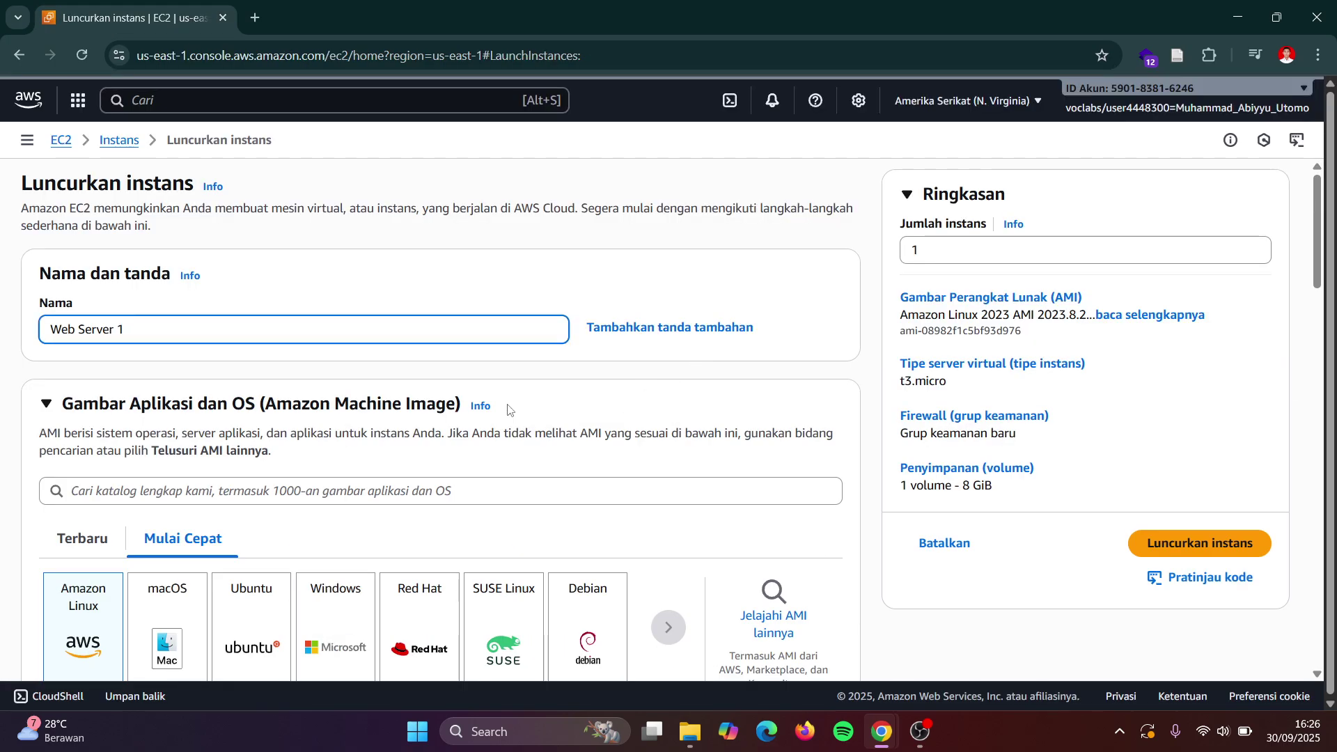
pyautogui.scroll(-2, 138, 589)
pyautogui.hotkey('alt', 'Tab')
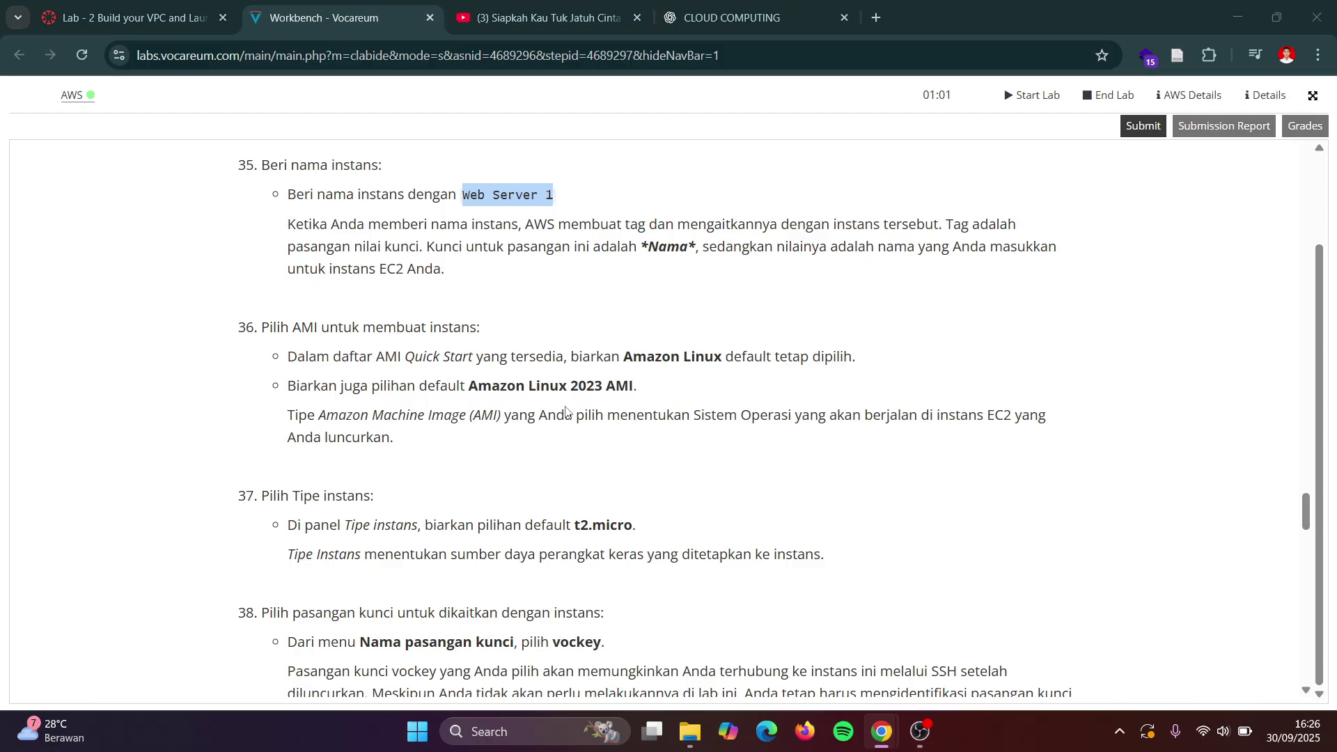
pyautogui.hotkey('alt', 'Tab')
pyautogui.scroll(-2, 471, 486)
pyautogui.scroll(-2, 470, 486)
# - Read step 37 of the lab instructions and set the instance type to t2.micro in the EC2 launch form
pyautogui.hotkey('alt', 'Tab')
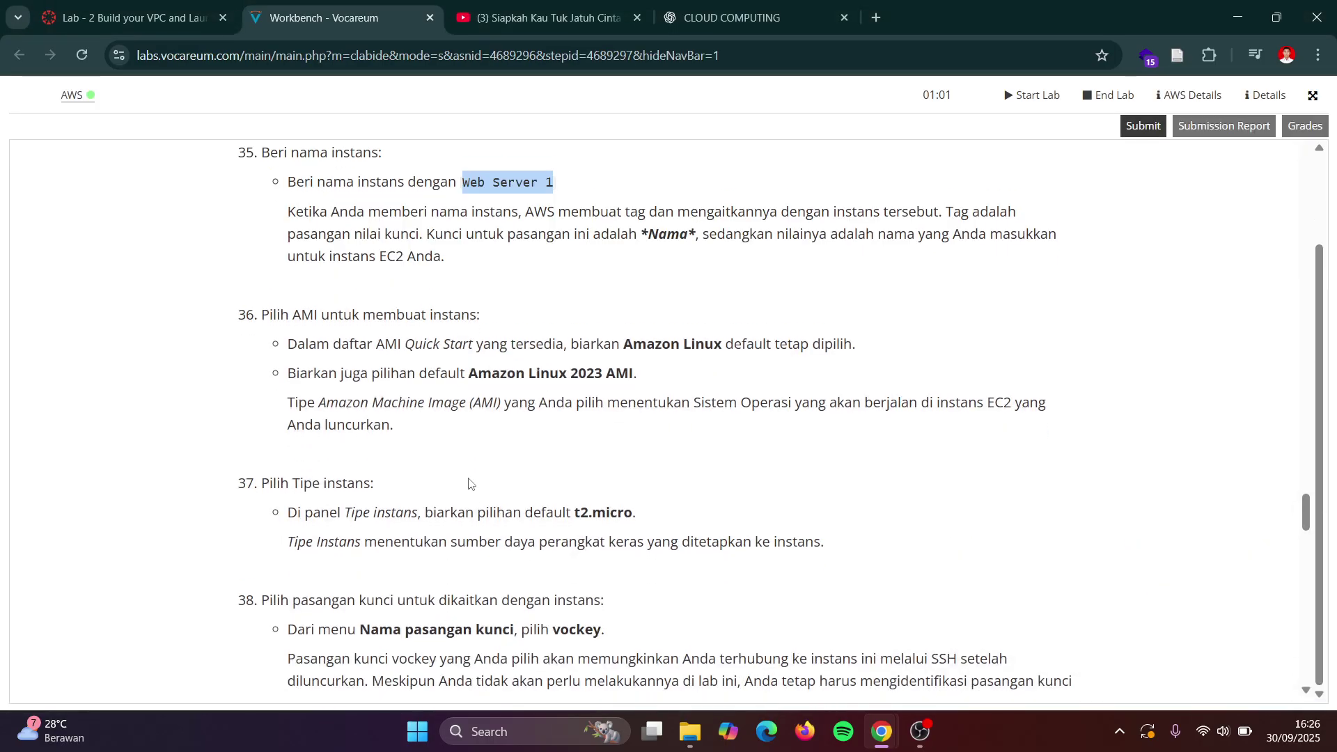
pyautogui.scroll(-1, 470, 483)
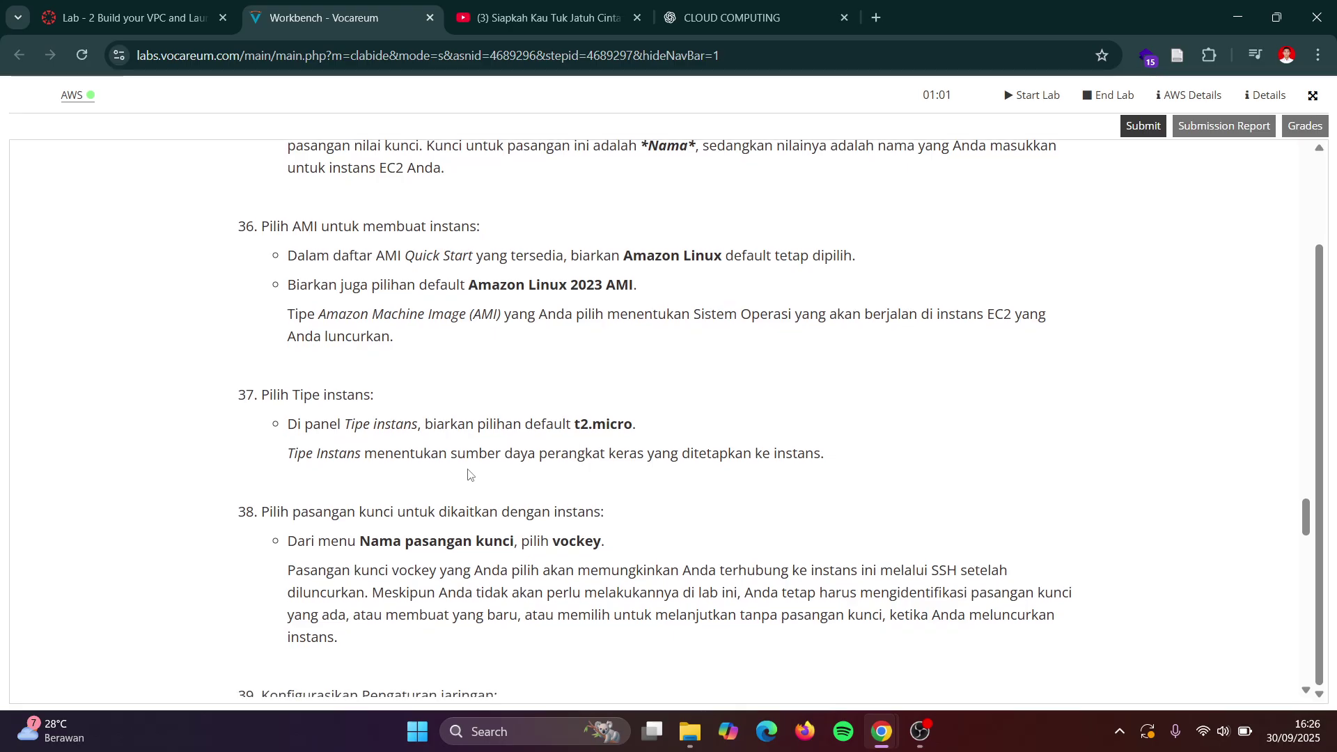
pyautogui.scroll(-1, 470, 484)
pyautogui.hotkey('alt', 'Tab')
pyautogui.scroll(-3, 429, 486)
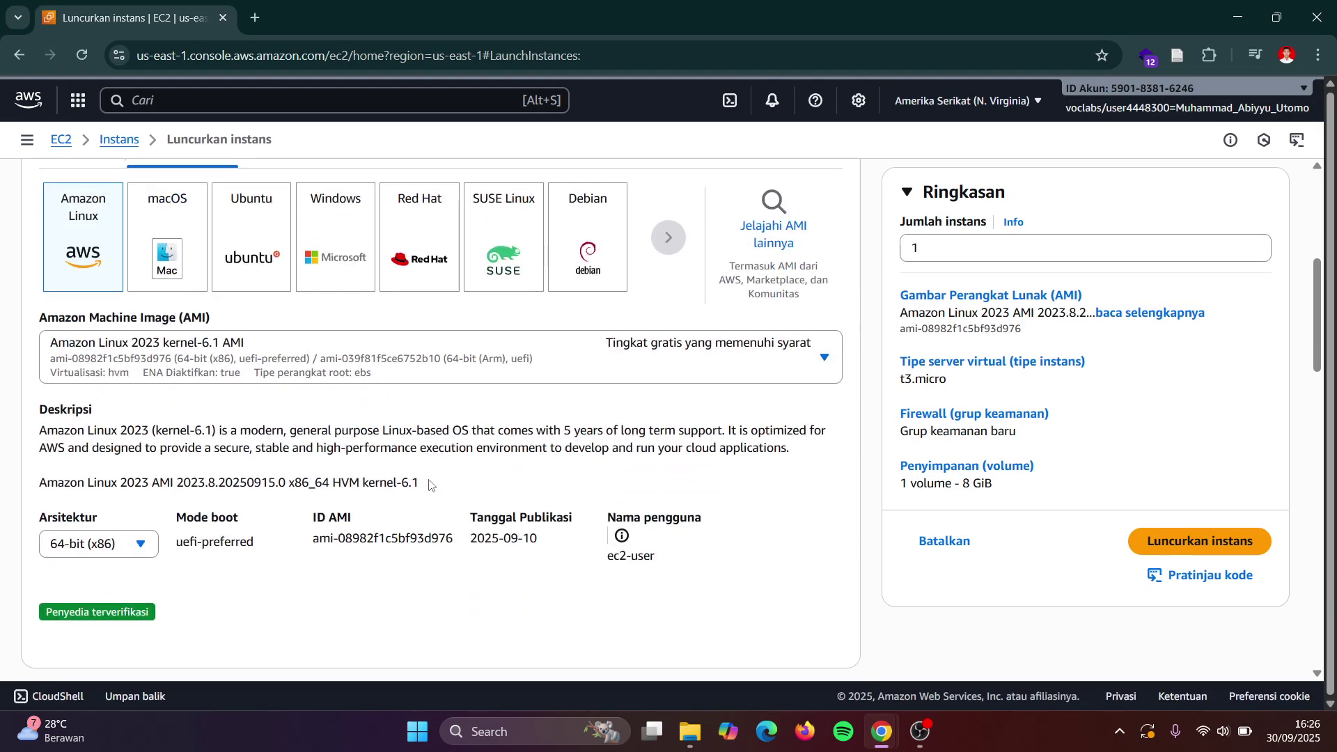
pyautogui.scroll(-1, 429, 485)
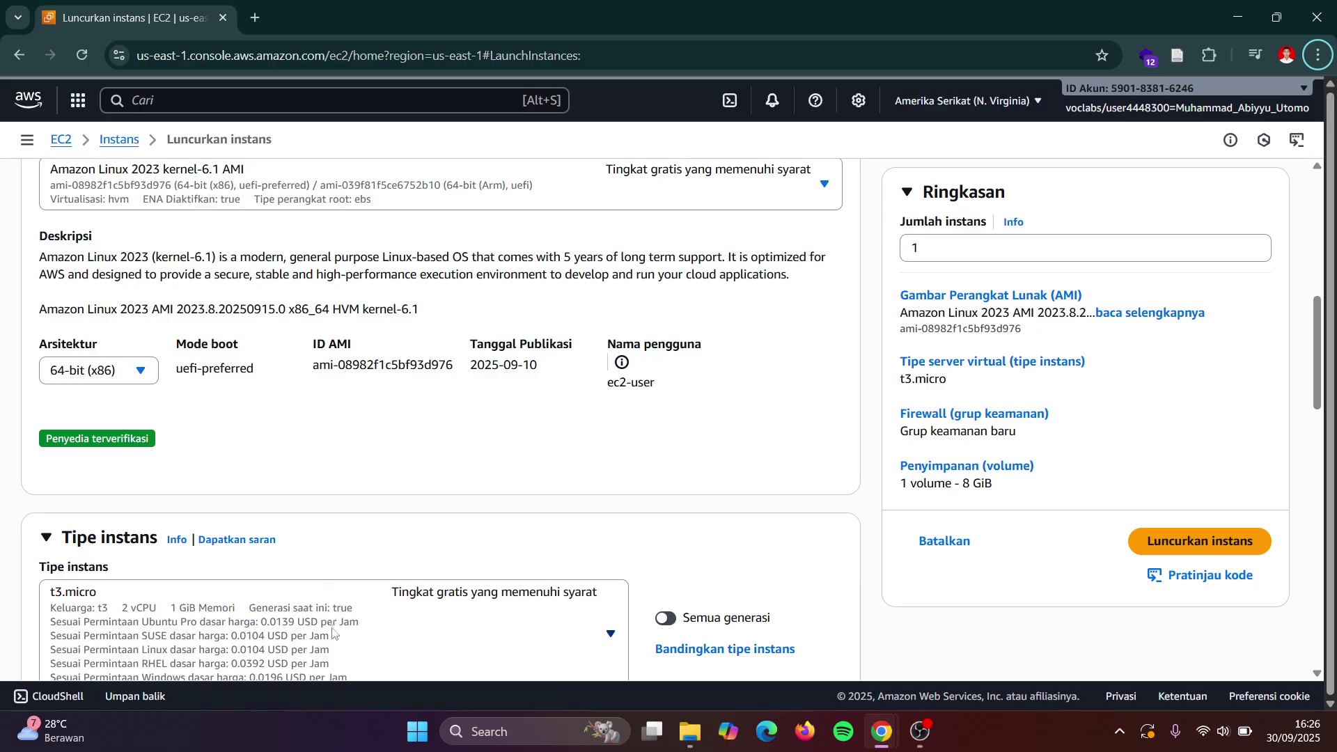
pyautogui.scroll(-2, 337, 637)
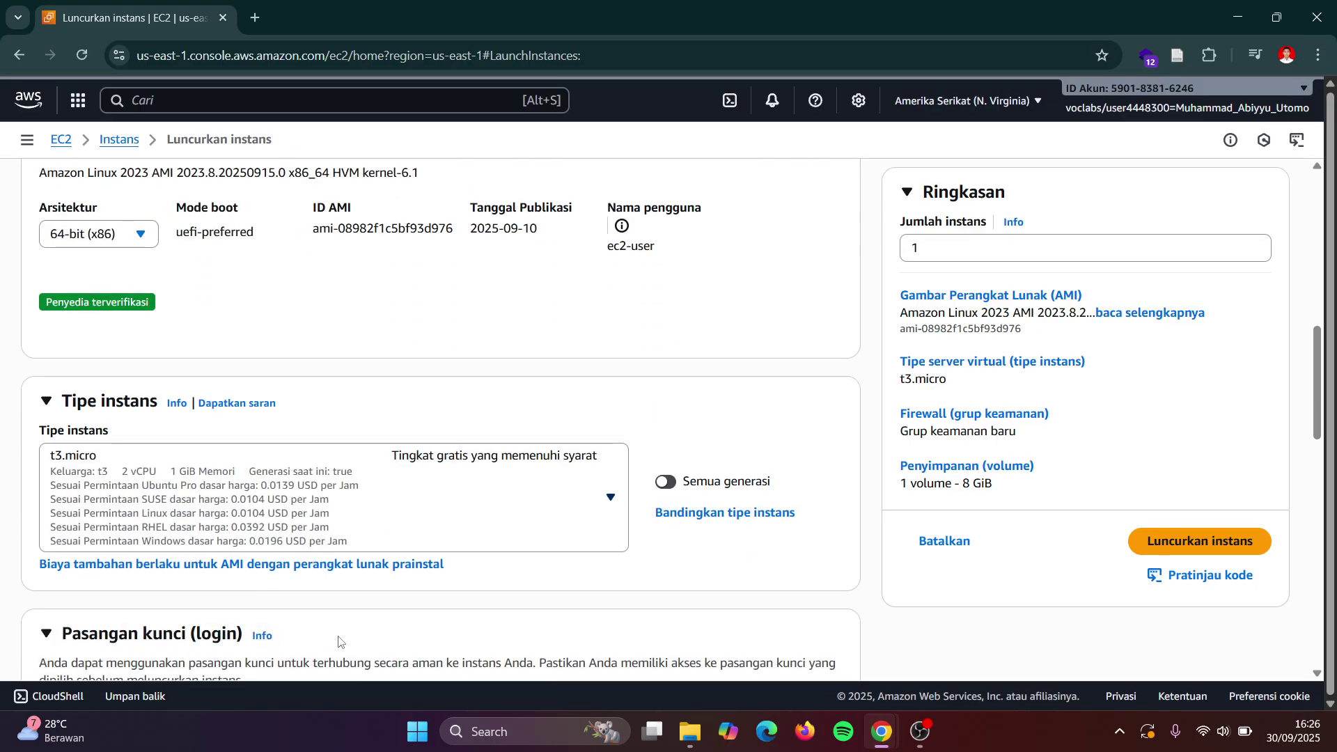
pyautogui.click(606, 500)
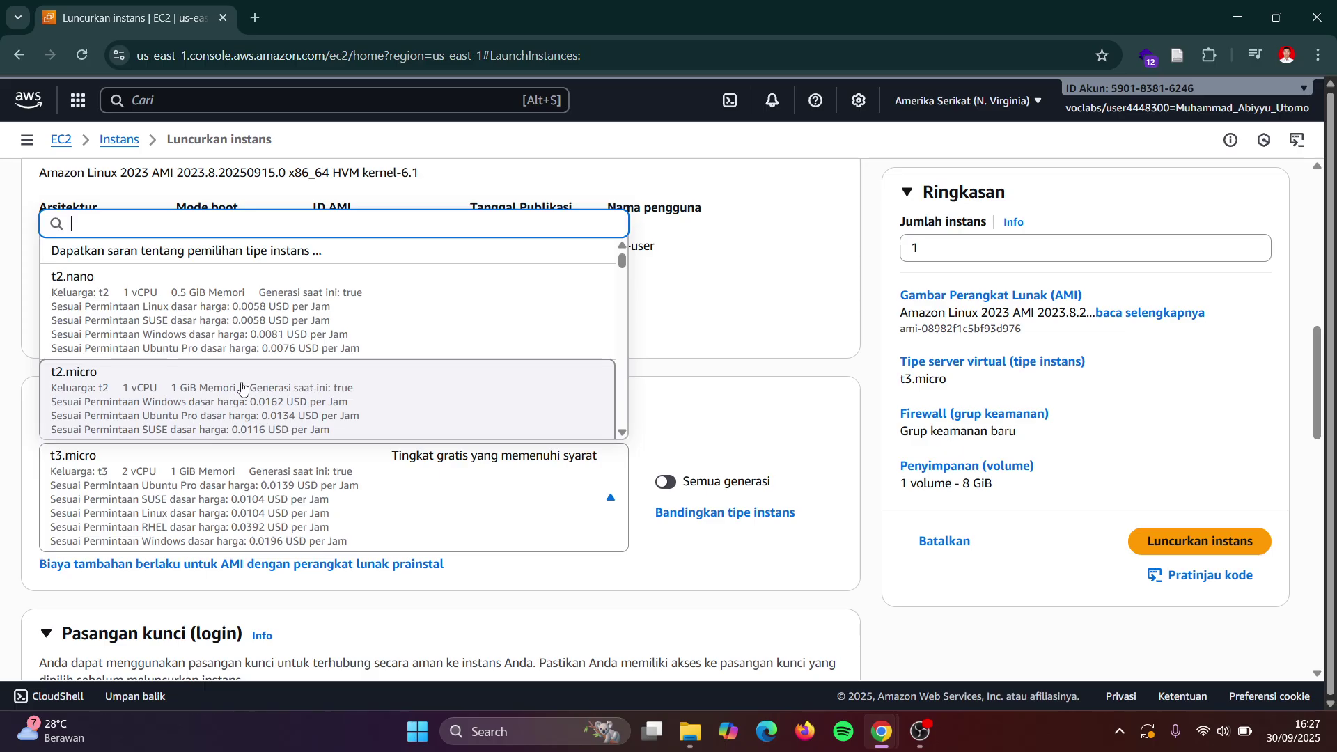
pyautogui.click(217, 389)
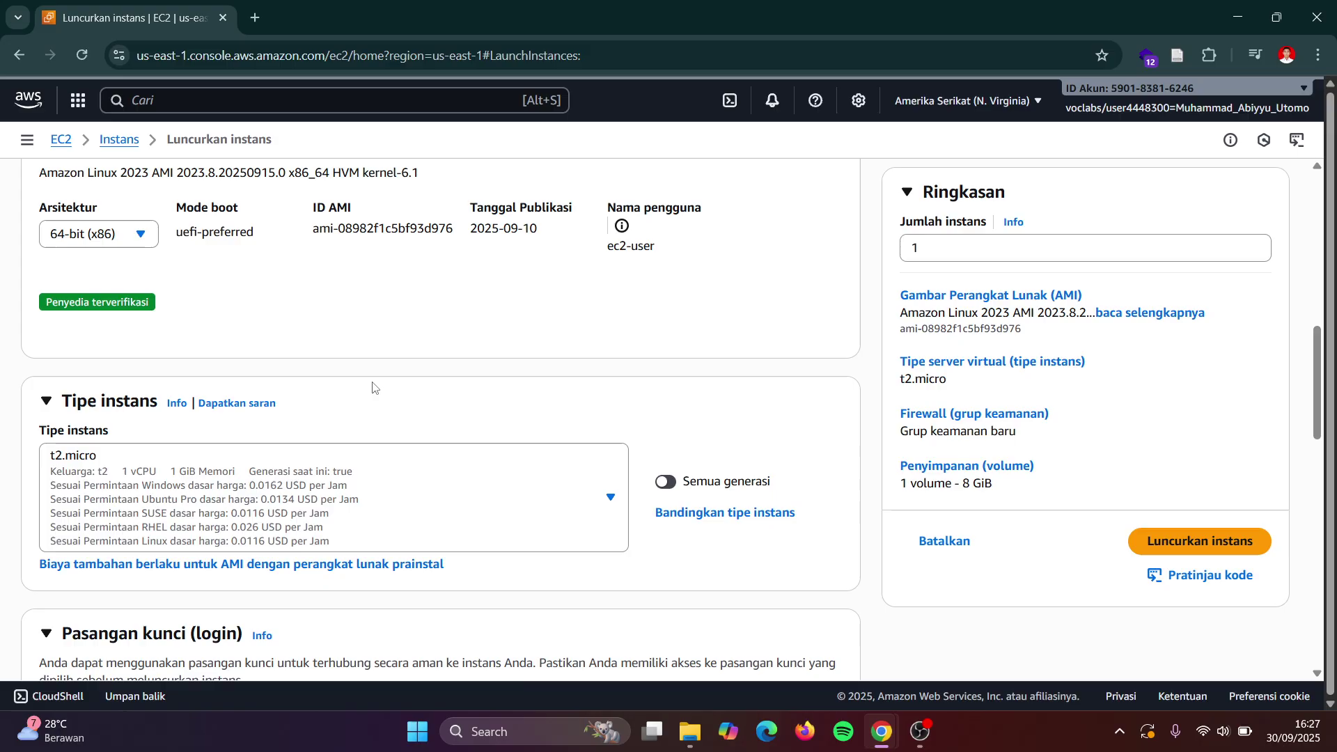
# - Read step 38 of the lab instructions and select the vockey key pair in the EC2 launch form
pyautogui.hotkey('alt', 'Tab')
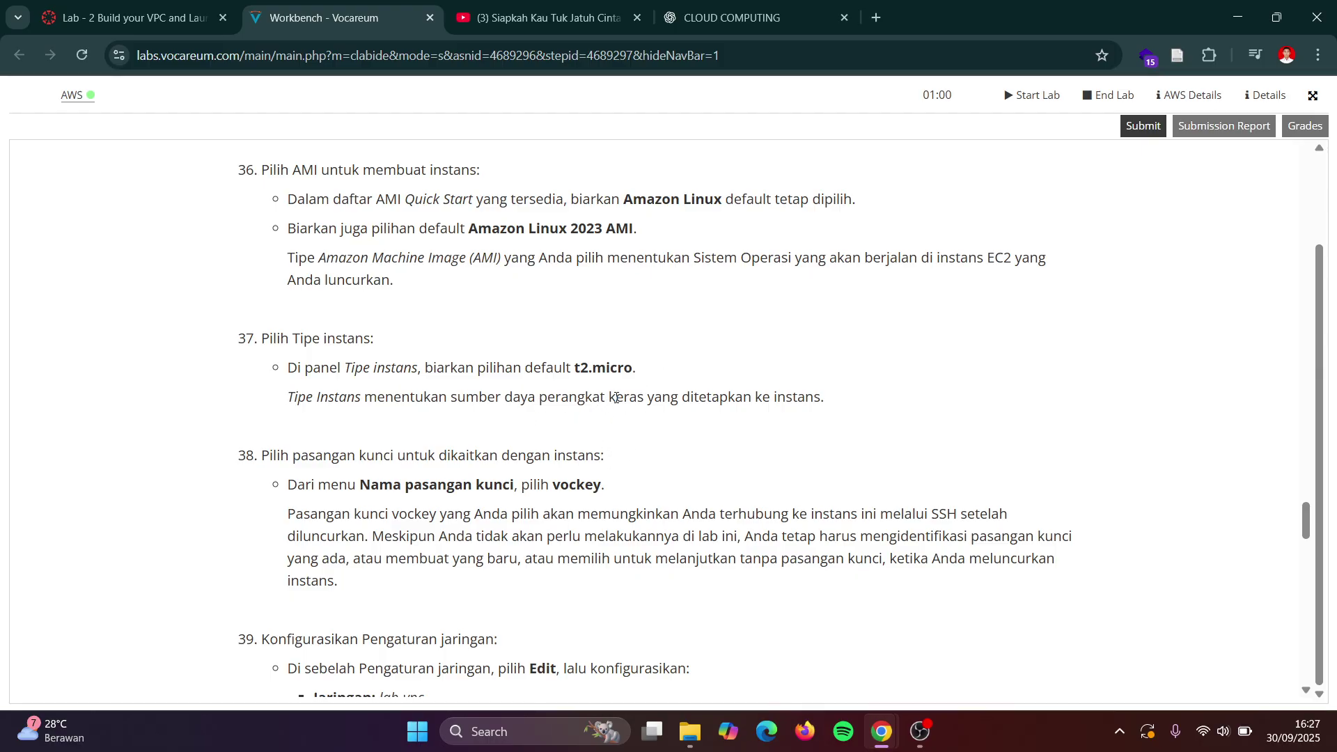
pyautogui.scroll(2, 657, 304)
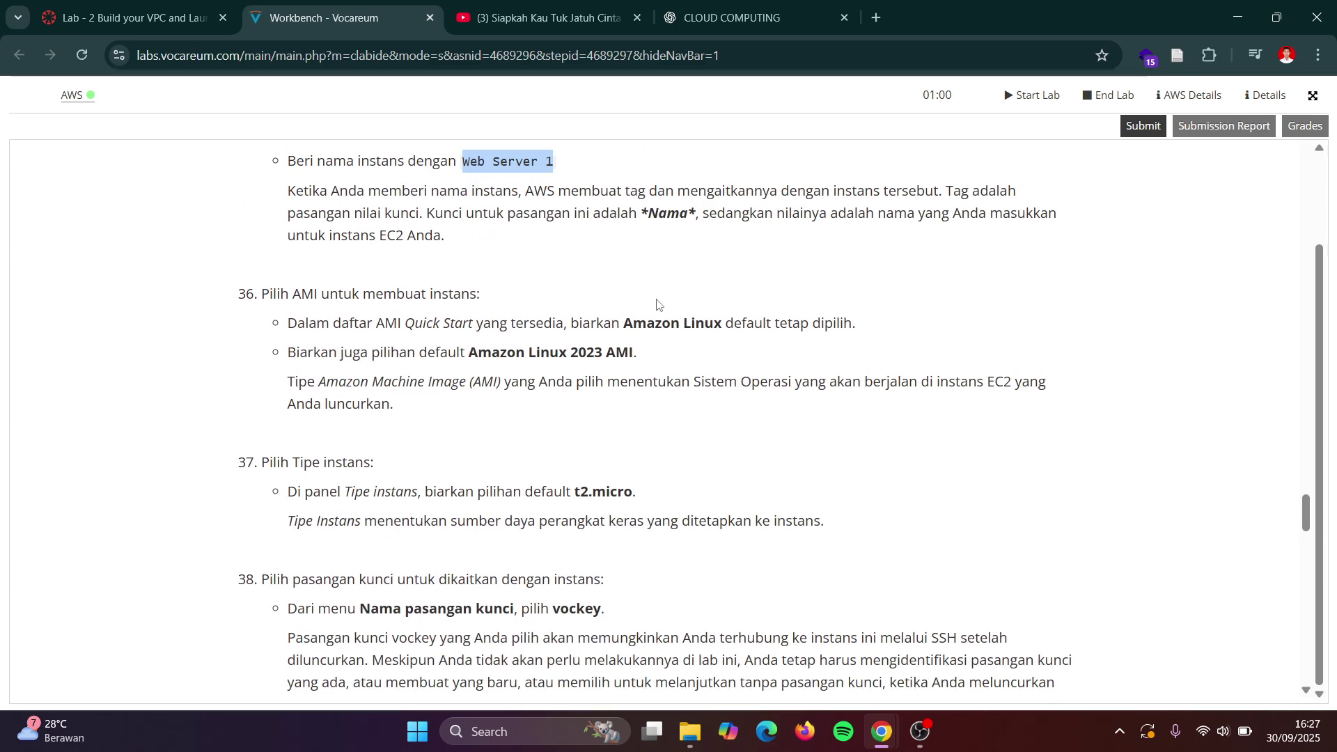
pyautogui.scroll(-3, 657, 305)
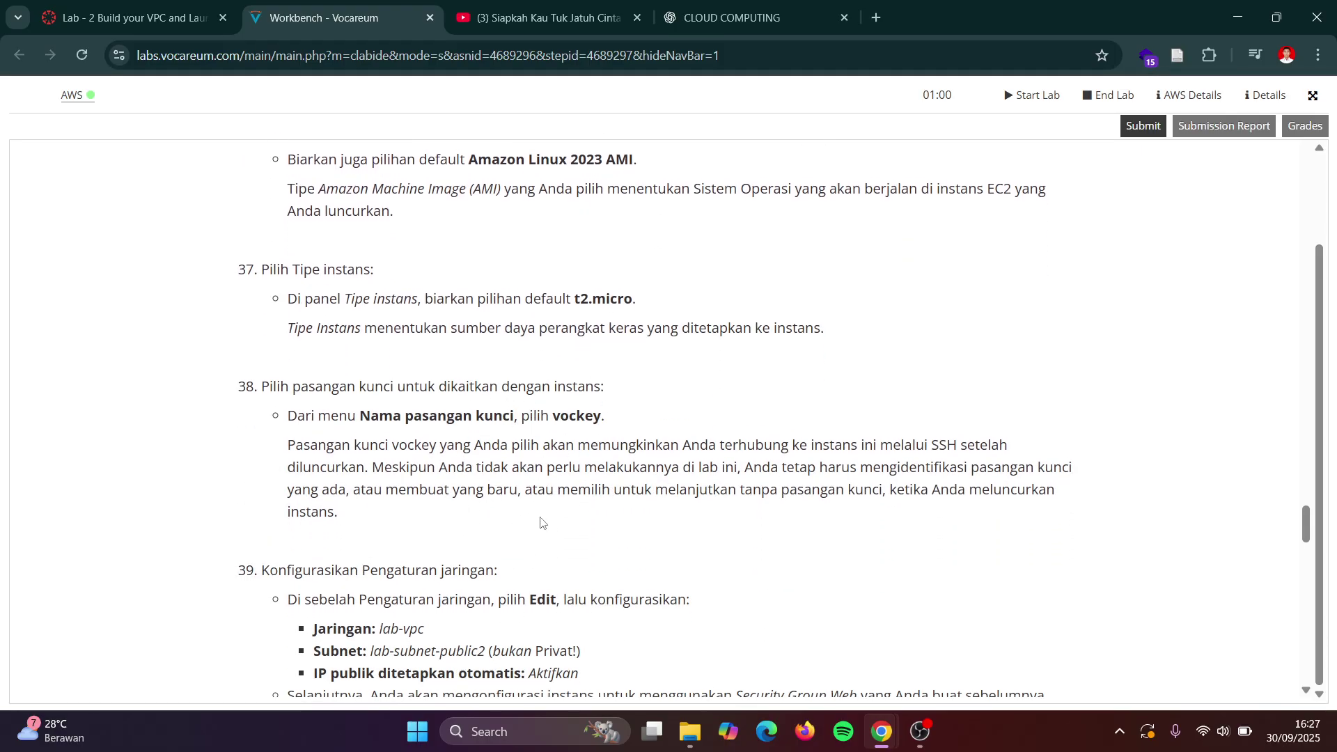
pyautogui.hotkey('alt', 'Tab')
pyautogui.scroll(-3, 418, 543)
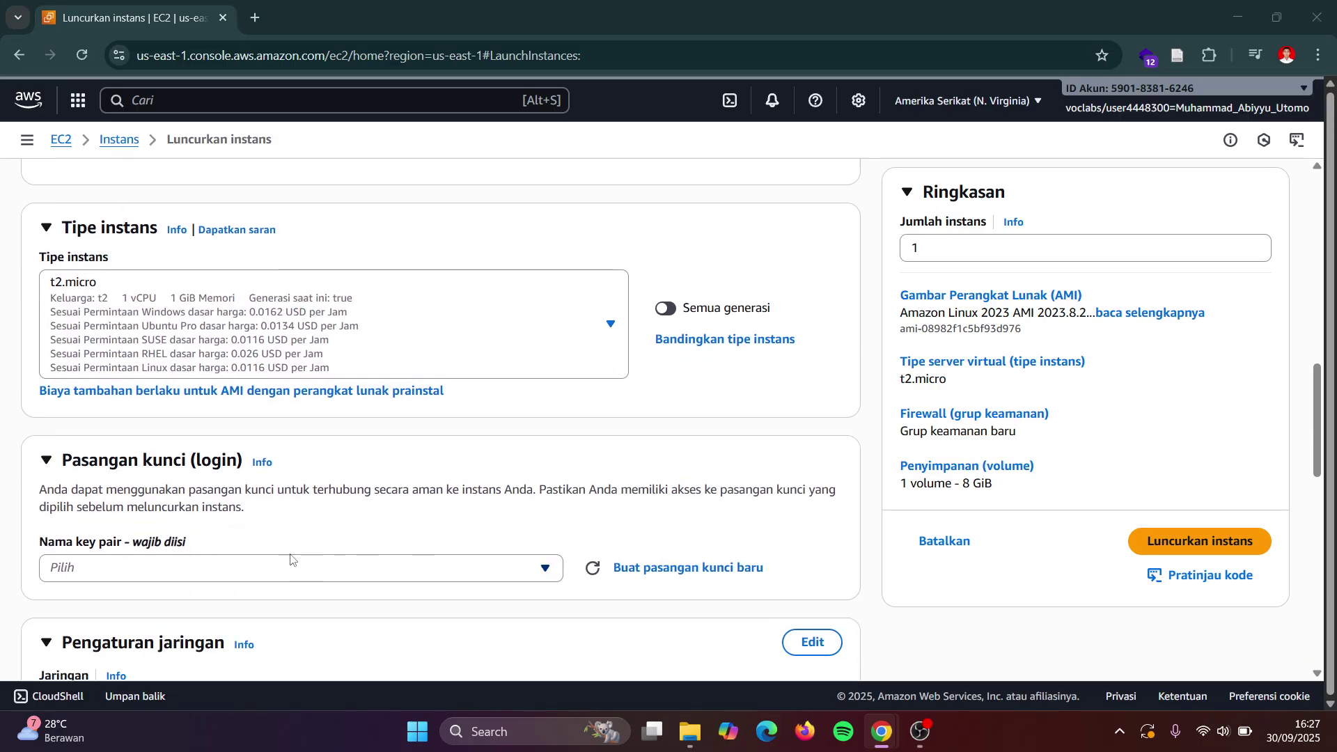
pyautogui.hotkey('alt', 'Tab')
pyautogui.hotkey('alt', 'Tab')
pyautogui.scroll(-1, 327, 516)
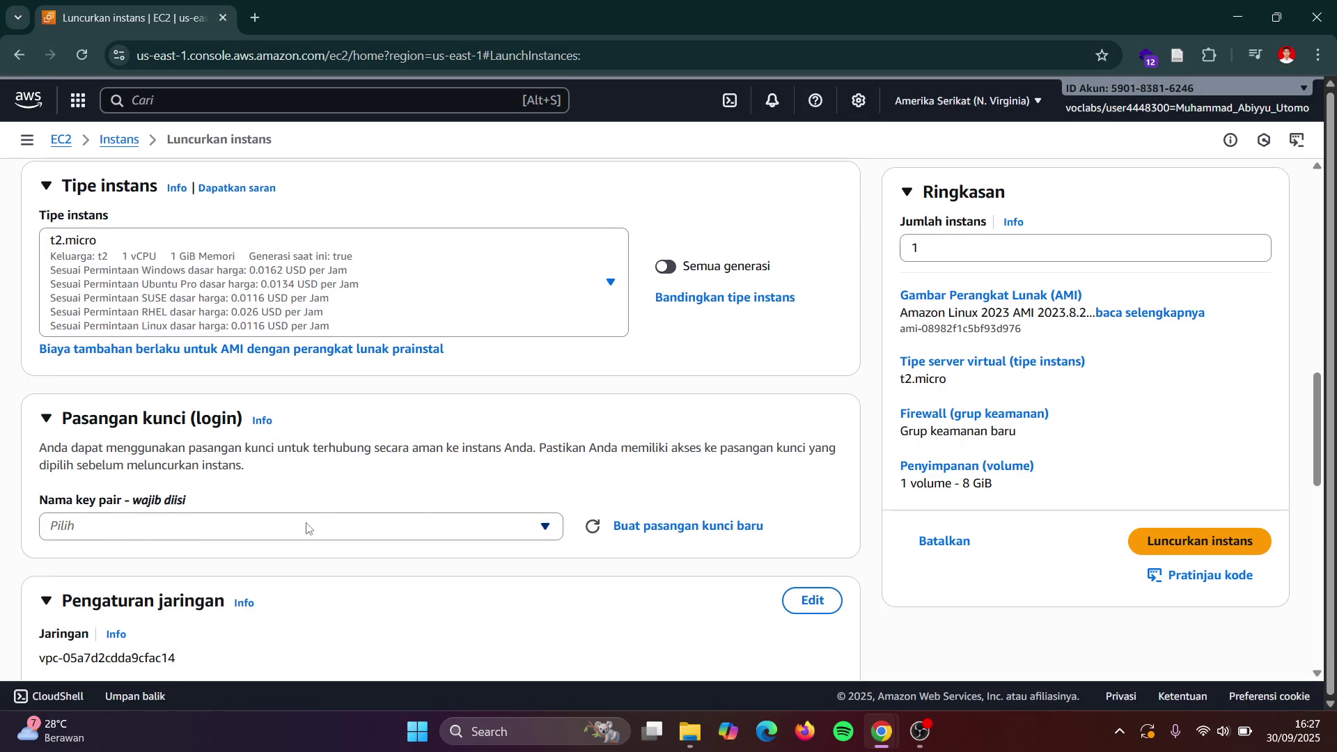
pyautogui.click(307, 527)
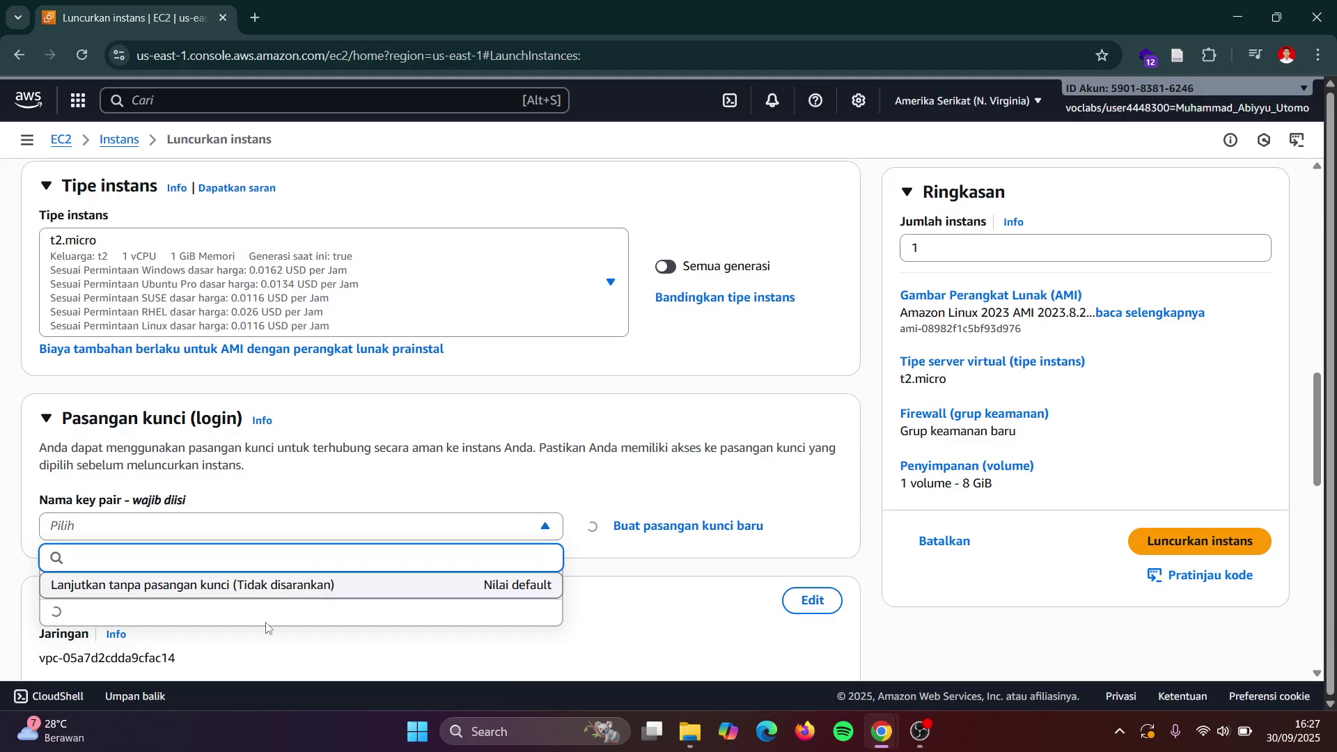
pyautogui.click(229, 615)
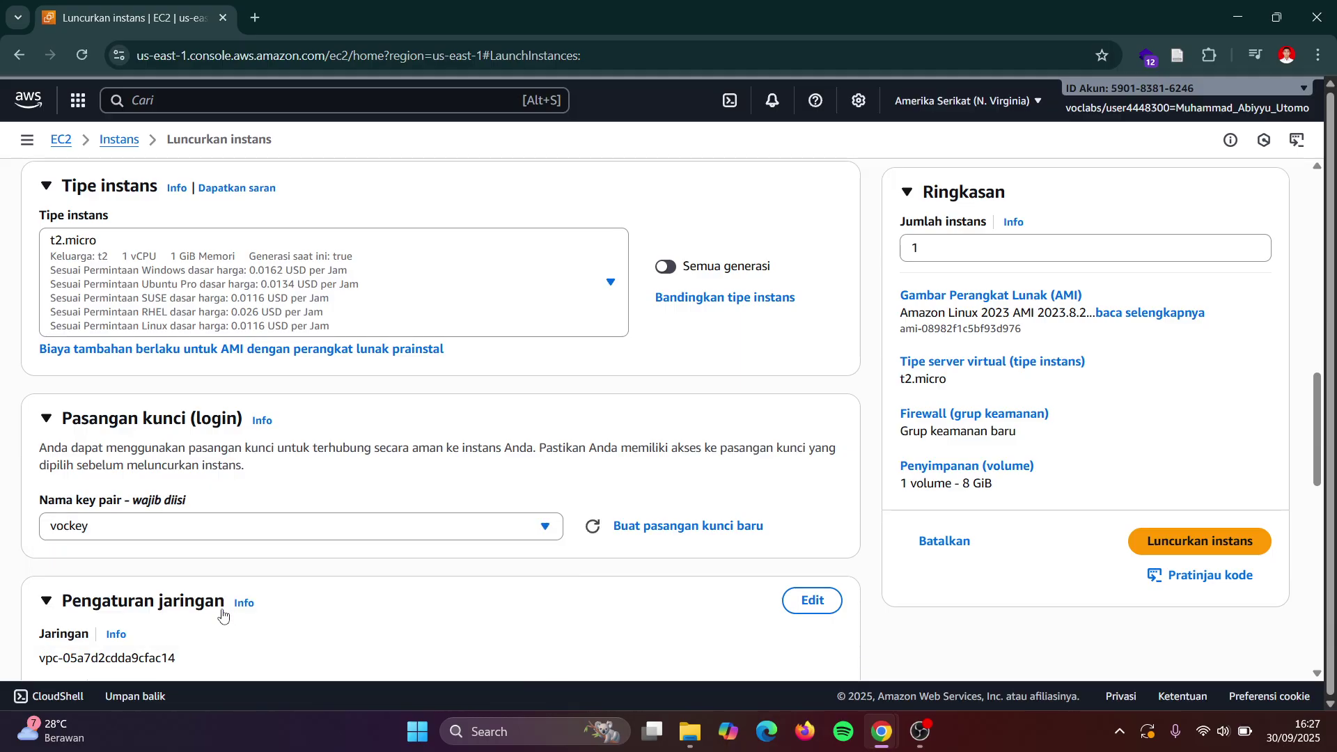
# - Read step 39 of the lab instructions and open the network settings for editing in the EC2 launch form
pyautogui.hotkey('alt', 'Tab')
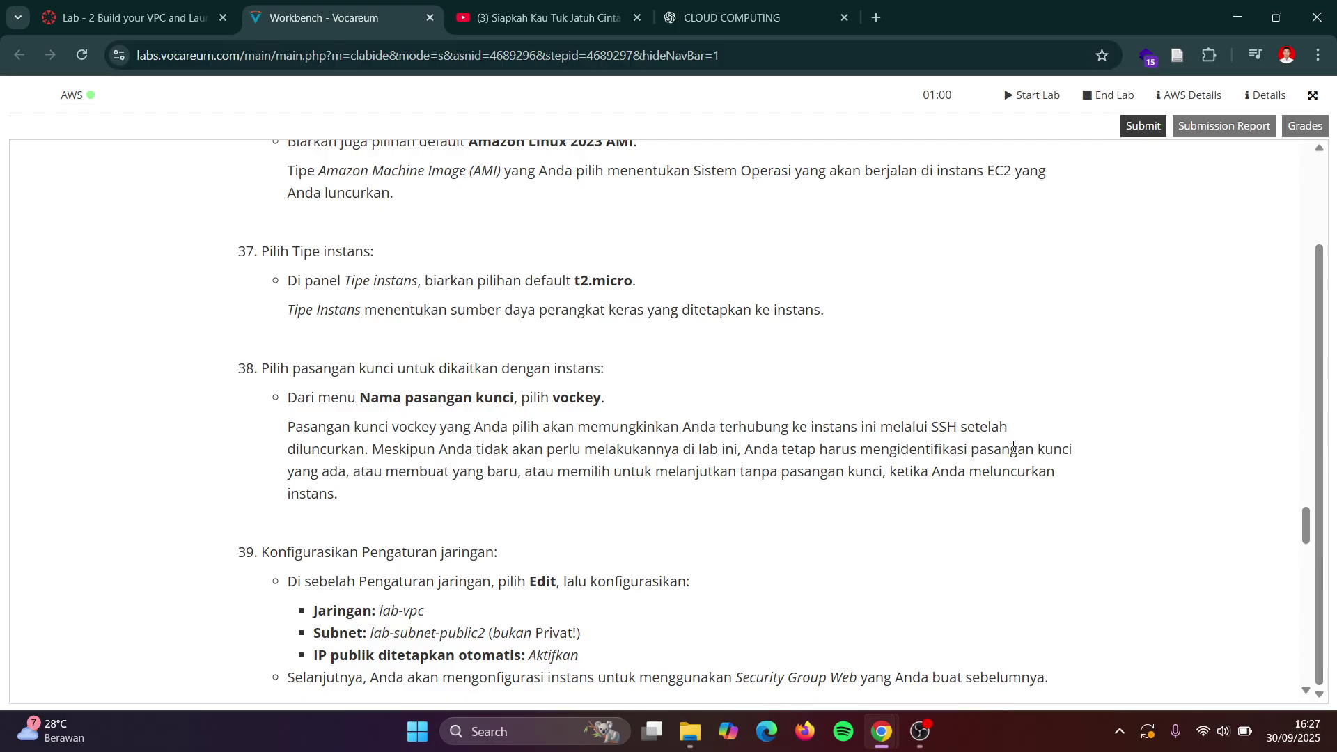
pyautogui.scroll(-1, 890, 496)
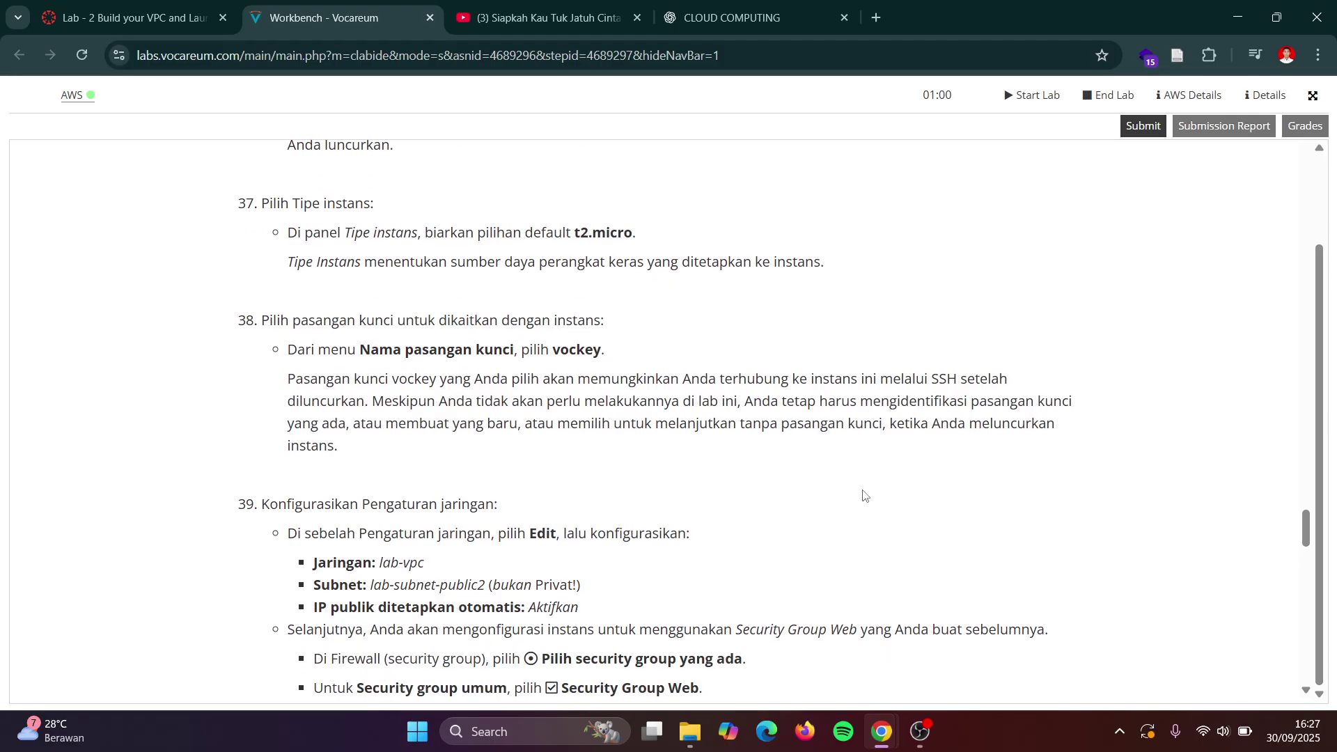
pyautogui.scroll(-2, 766, 474)
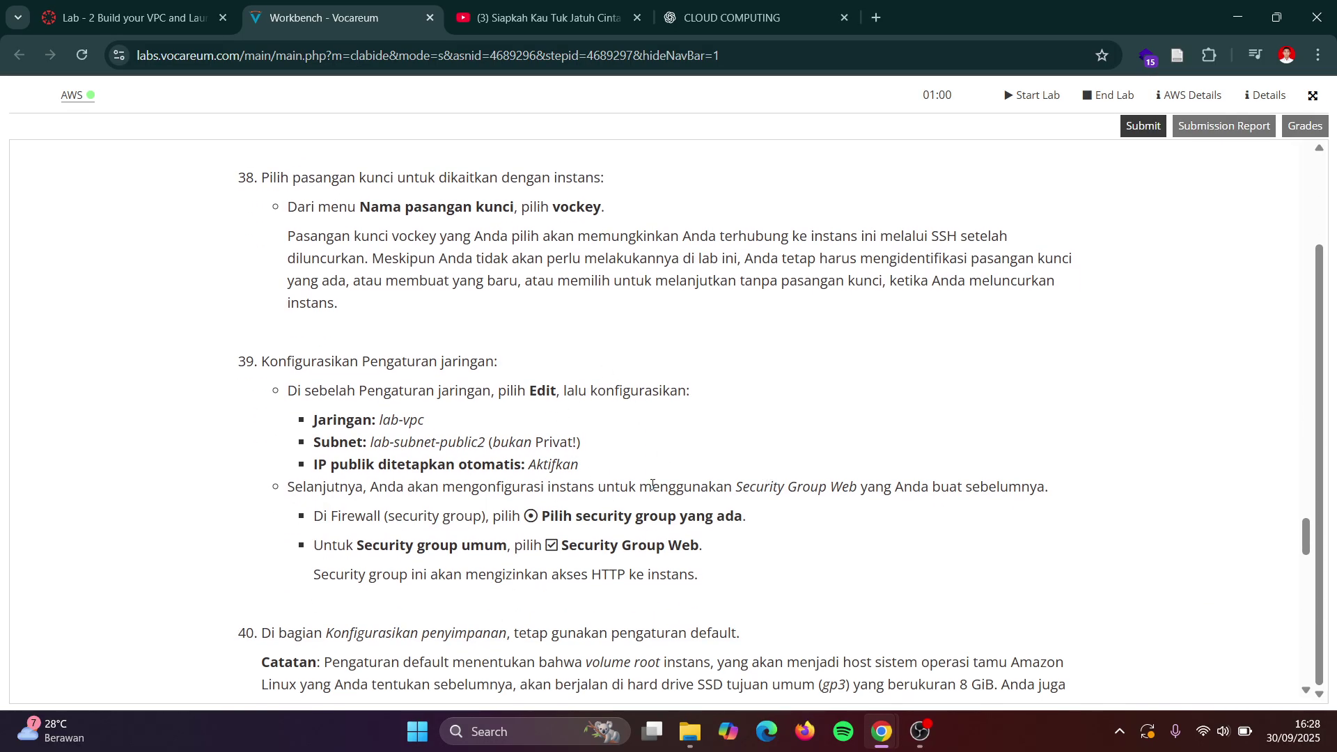
pyautogui.scroll(-1, 597, 441)
pyautogui.hotkey('alt', 'Tab')
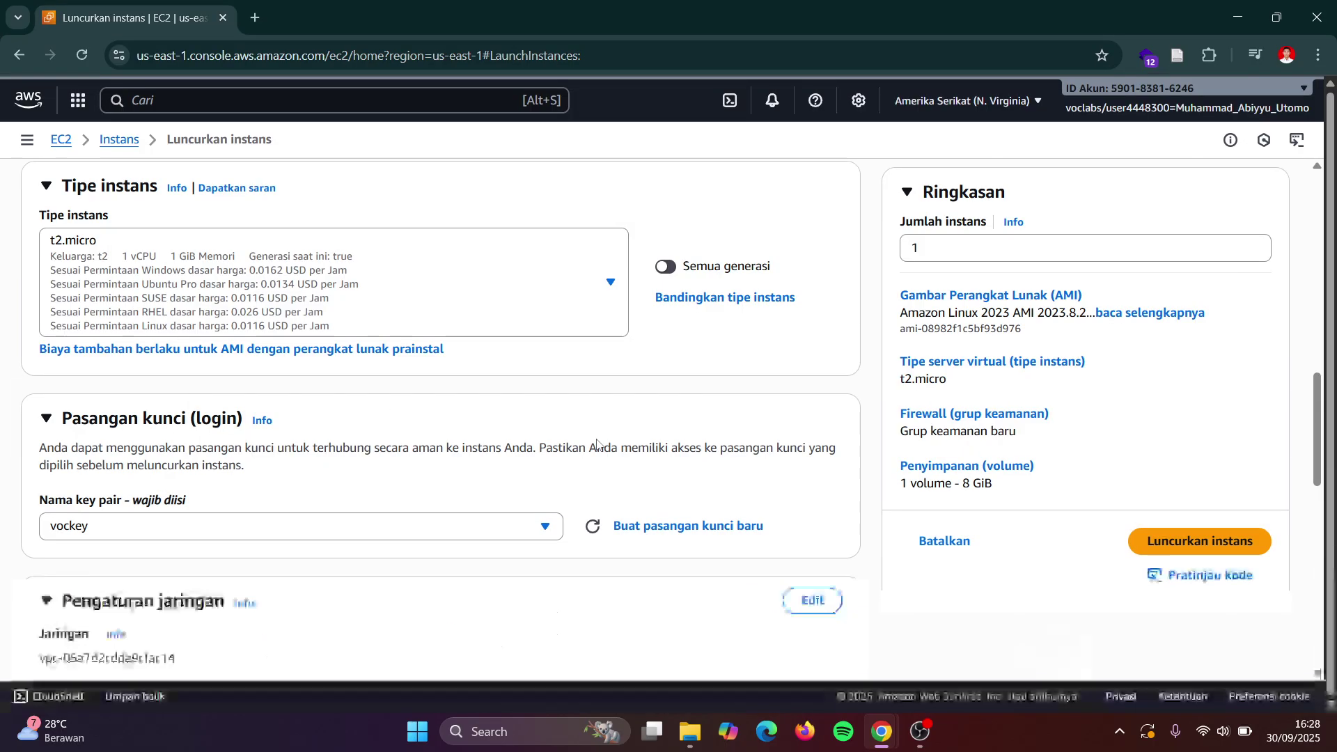
pyautogui.scroll(-2, 658, 460)
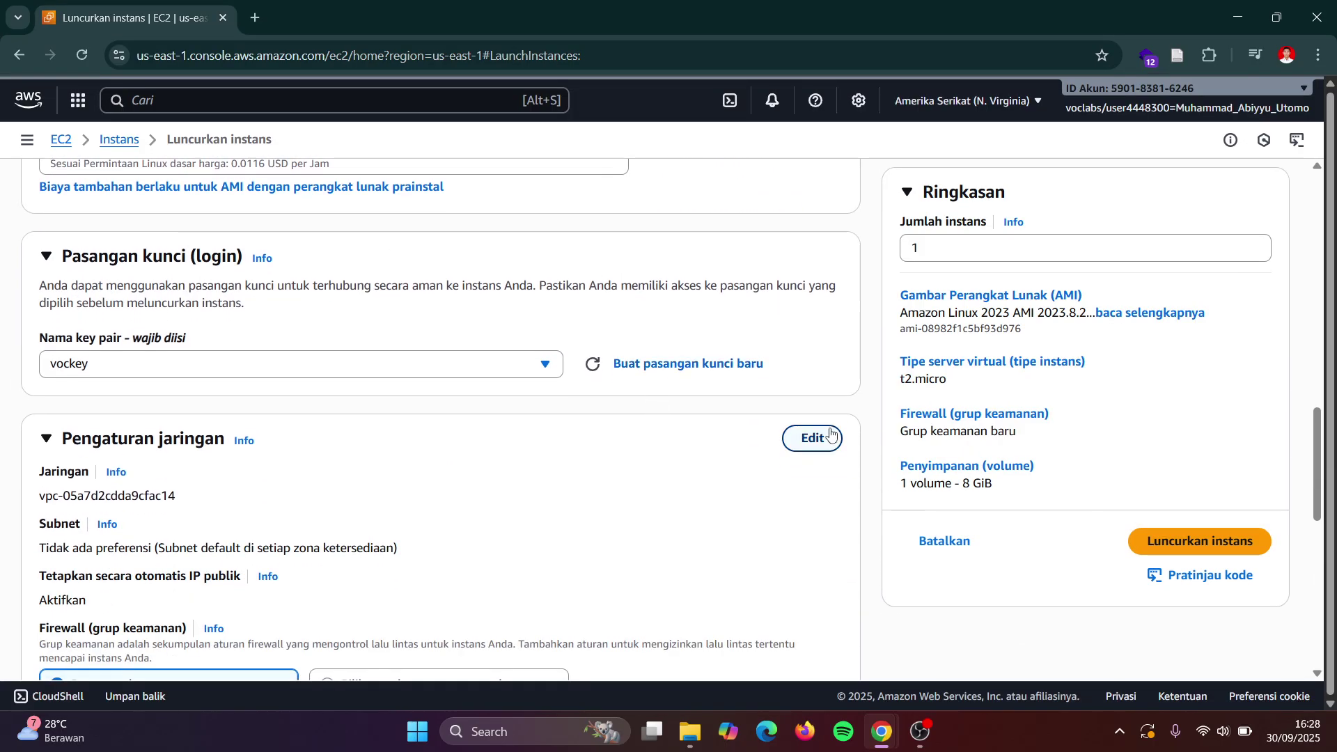
pyautogui.click(829, 437)
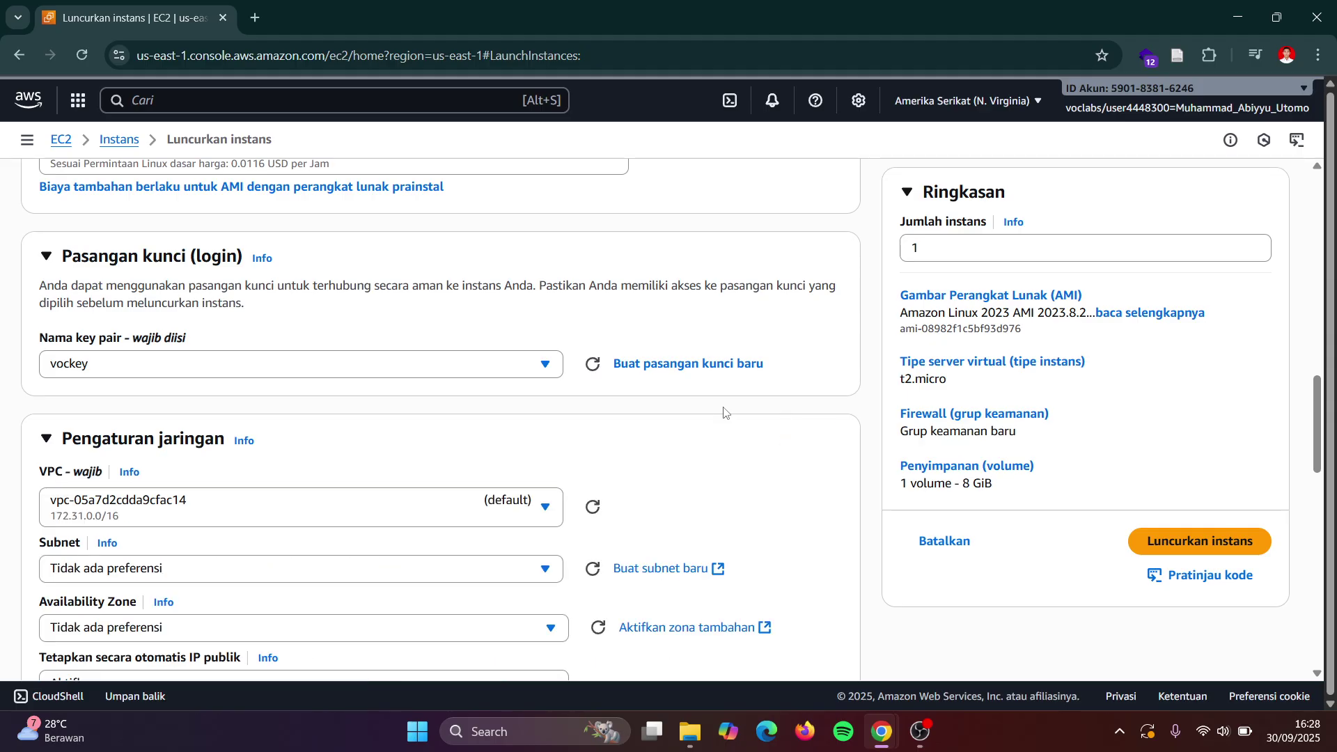
# - Read the network values in step 39 of the lab instructions and set the VPC to lab-vpc in the EC2 launch form
pyautogui.scroll(-2, 590, 409)
pyautogui.hotkey('alt', 'Tab')
pyautogui.scroll(-1, 557, 390)
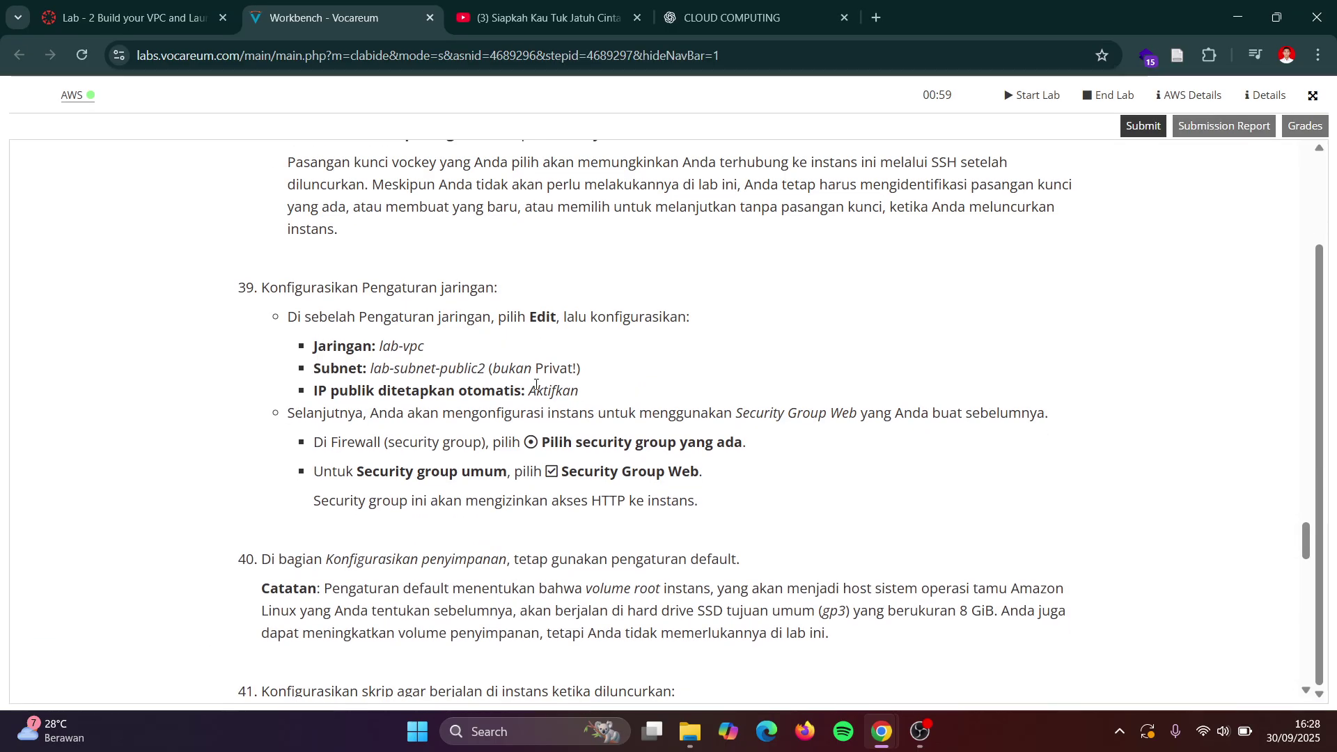
pyautogui.moveTo(380, 346); pyautogui.dragTo(424, 351)
pyautogui.hotkey('alt', 'Tab')
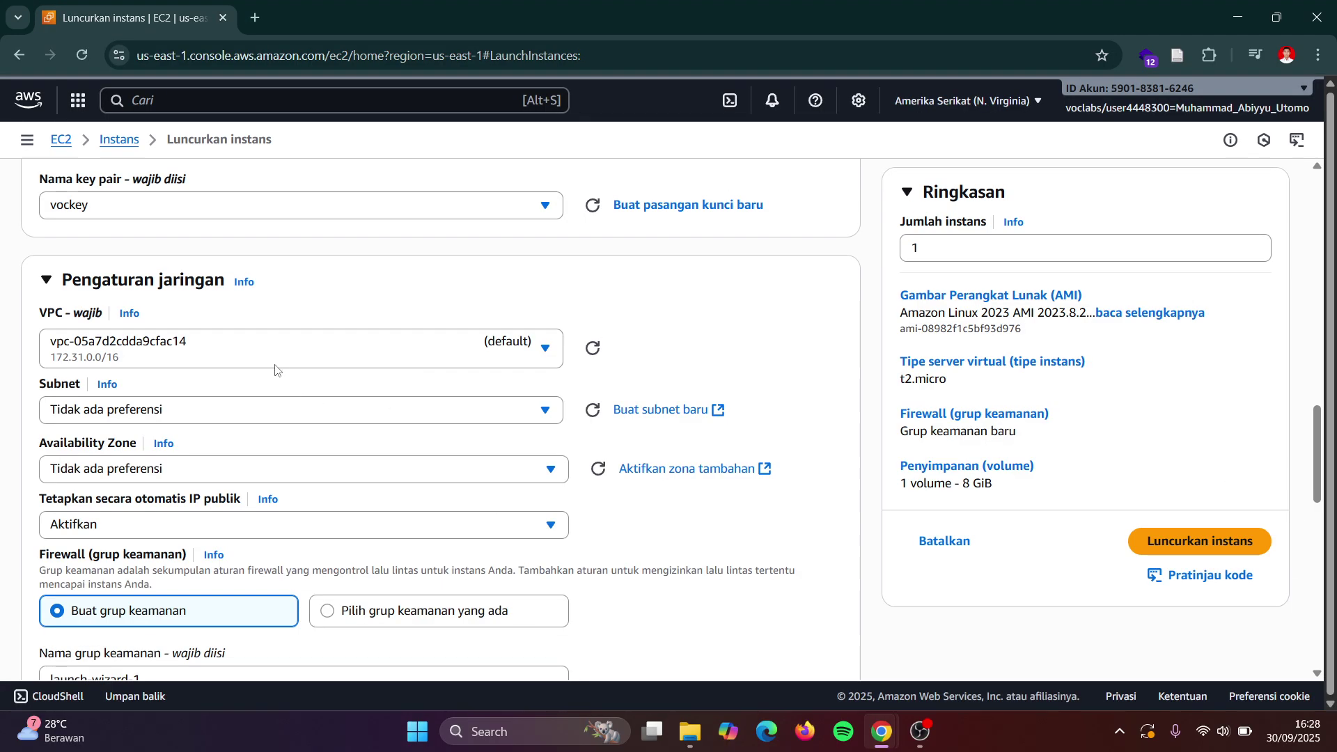
pyautogui.click(313, 354)
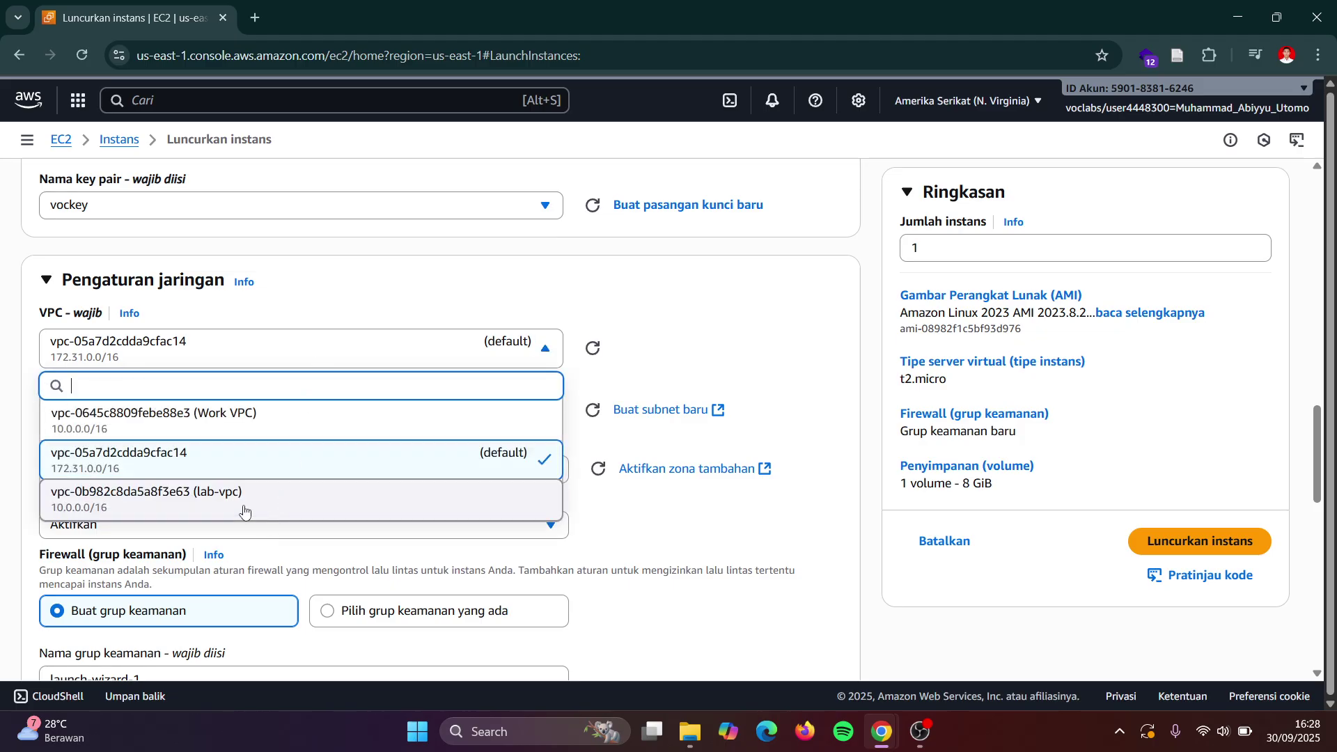
pyautogui.click(223, 506)
pyautogui.click(223, 508)
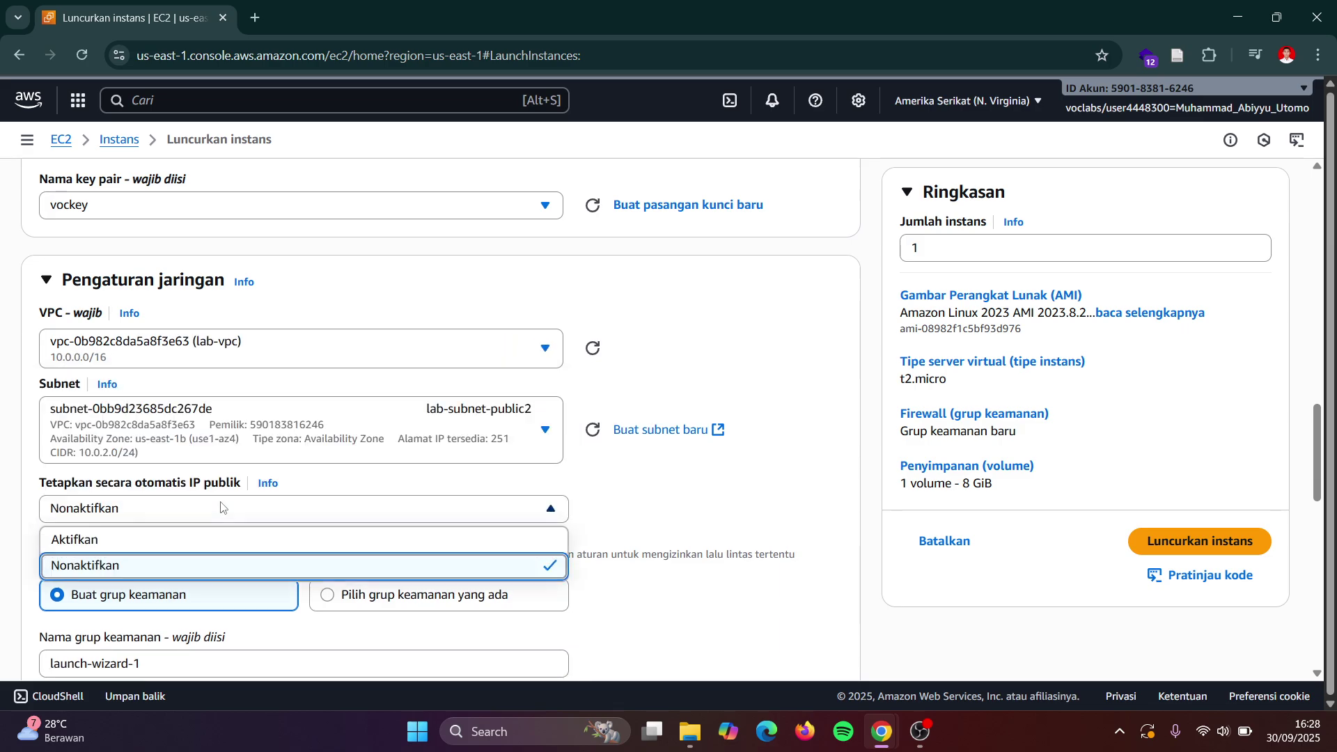
# - Compare the subnet selection in the EC2 launch form with lab-subnet-public2 in step 39 of the lab instructions
pyautogui.hotkey('alt', 'Tab')
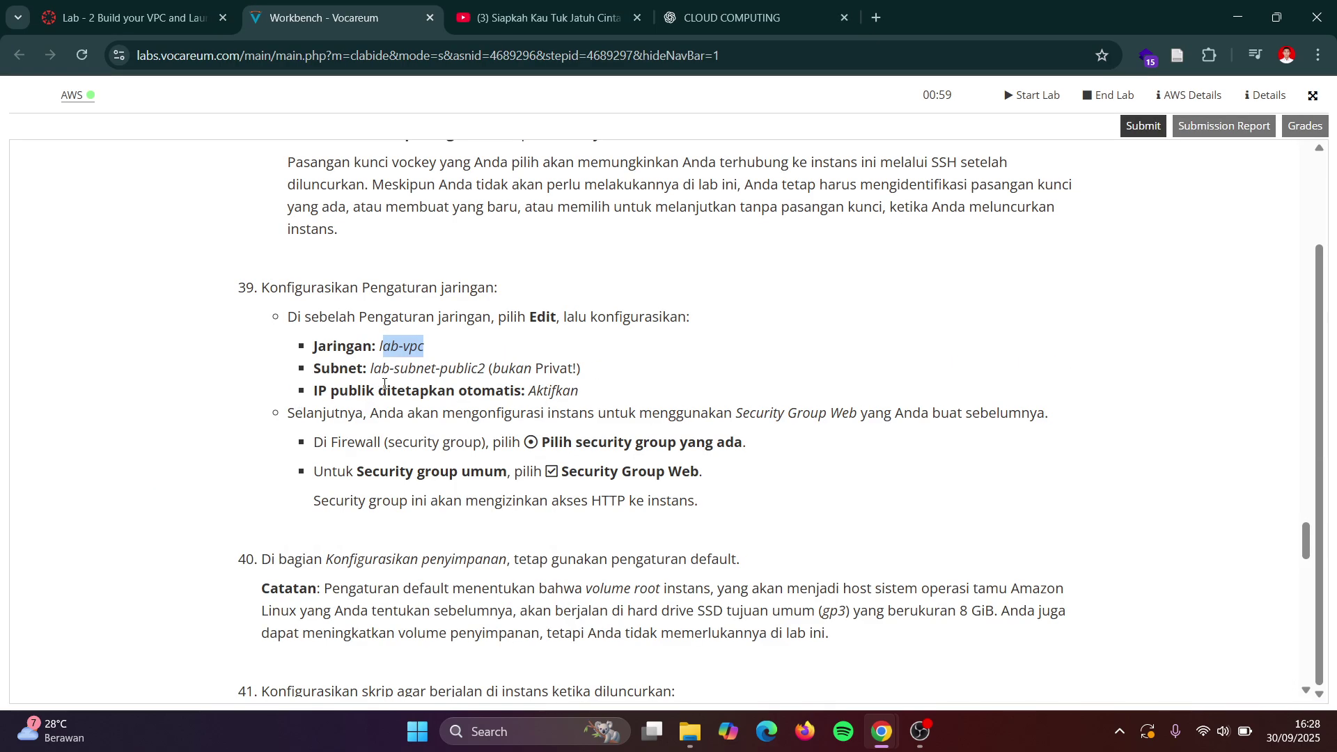
pyautogui.hotkey('alt', 'Tab')
pyautogui.click(363, 420)
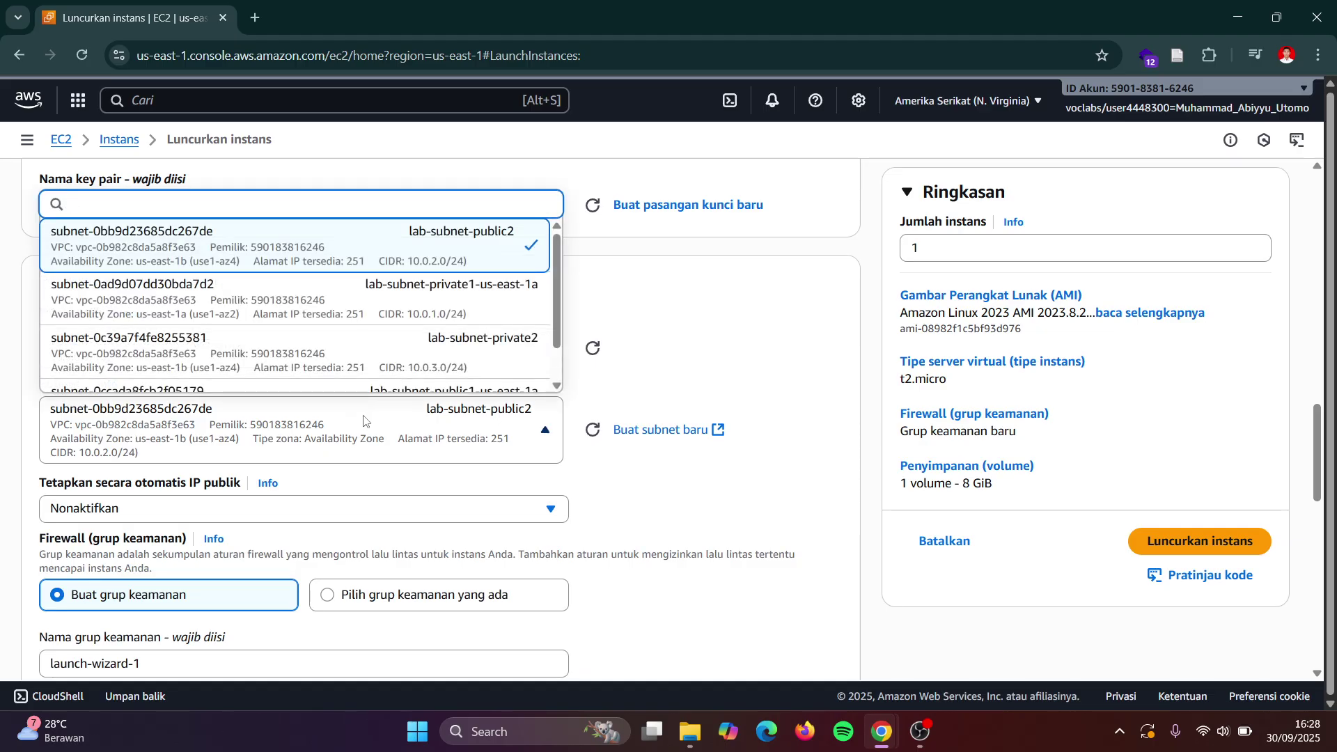
pyautogui.hotkey('alt', 'Tab')
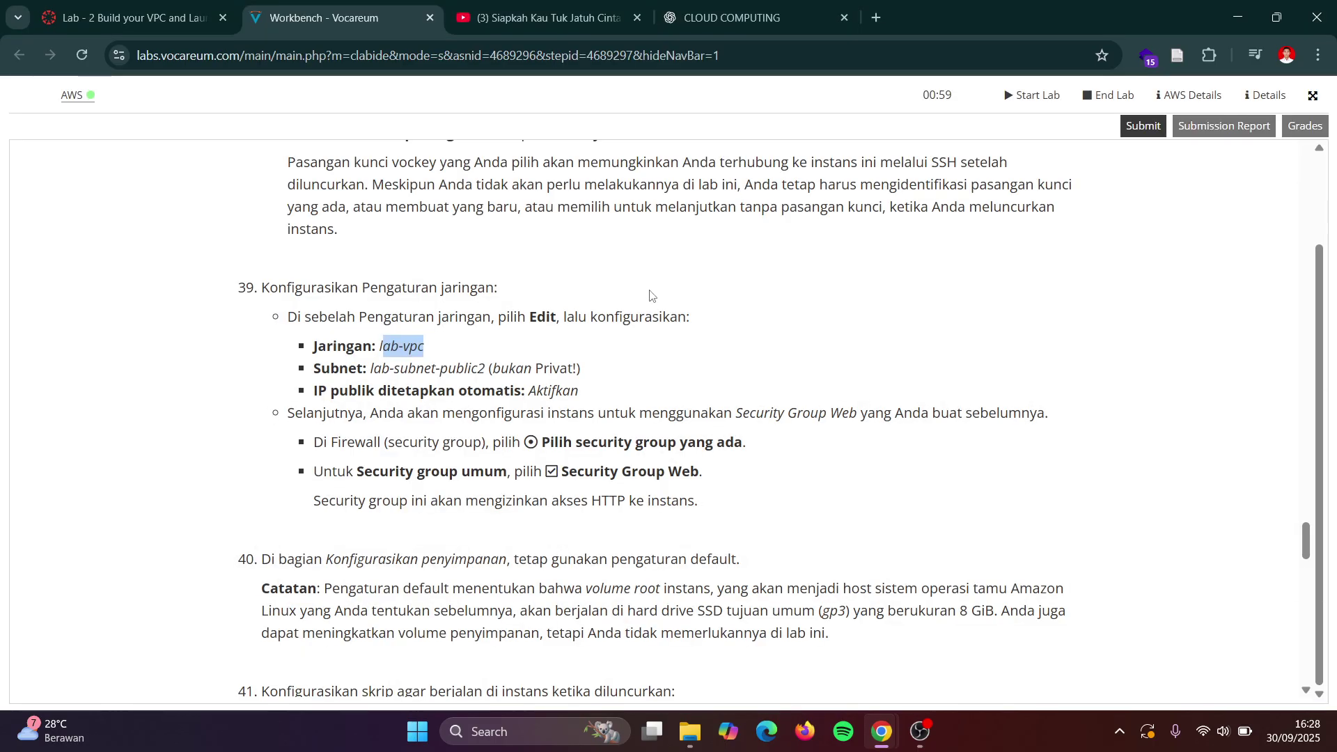
pyautogui.hotkey('alt', 'Tab')
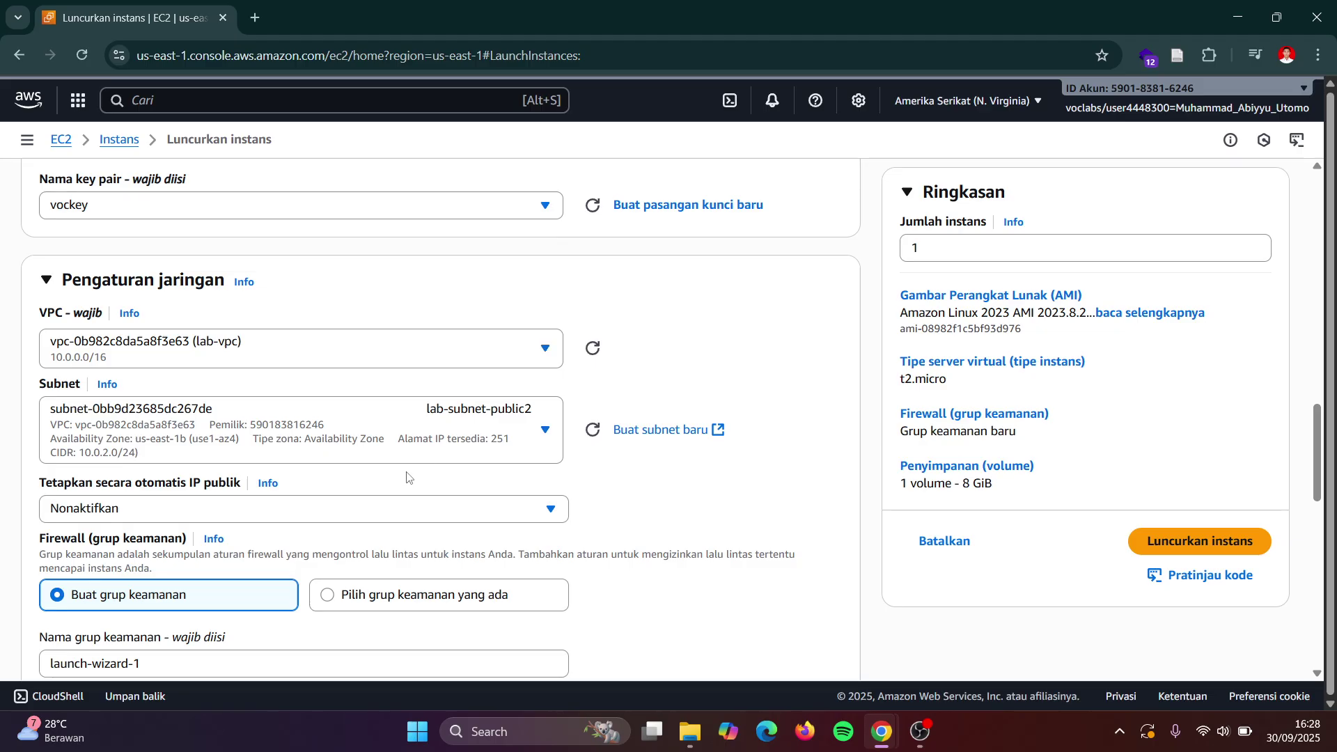
# - Check the public IP setting in step 39 of the lab instructions and set automatic public IP assignment to Aktifkan
pyautogui.scroll(-2, 407, 477)
pyautogui.hotkey('alt', 'Tab')
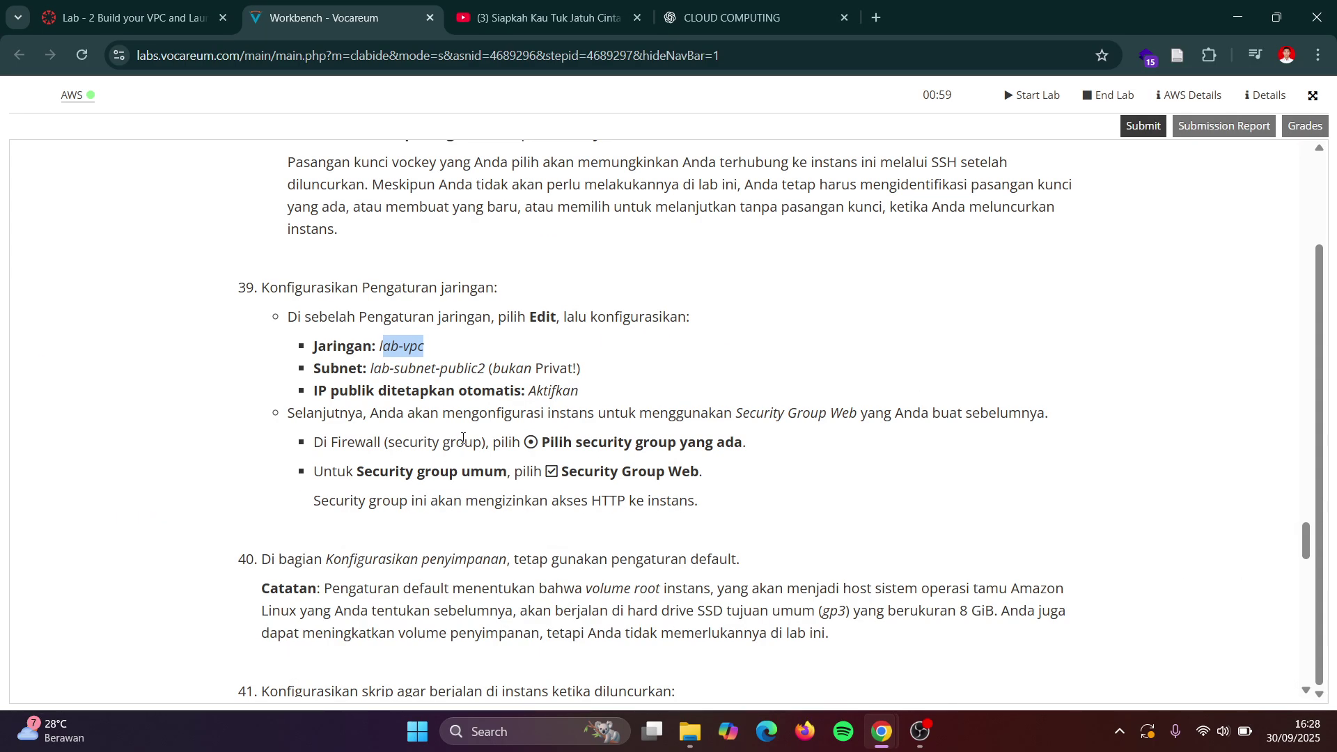
pyautogui.hotkey('alt', 'Tab')
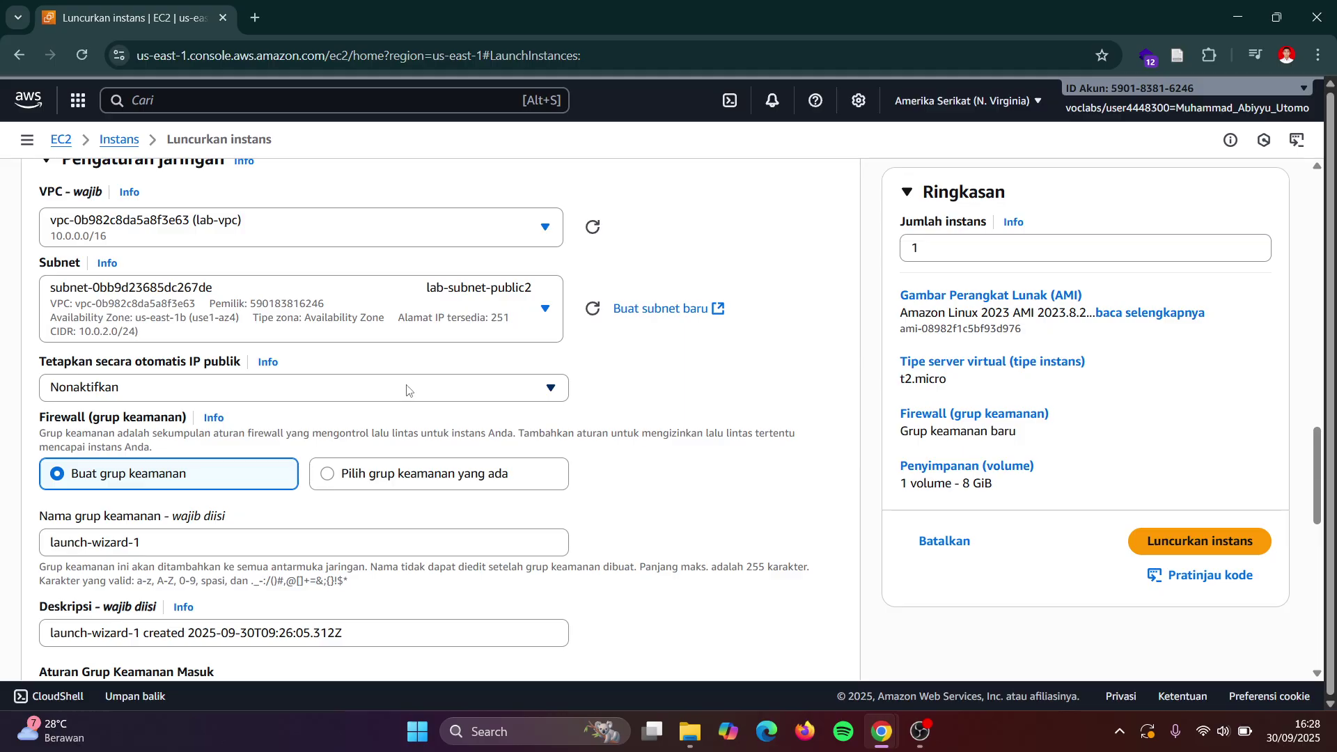
pyautogui.hotkey('alt', 'Tab')
pyautogui.hotkey('alt', 'Tab')
pyautogui.click(532, 393)
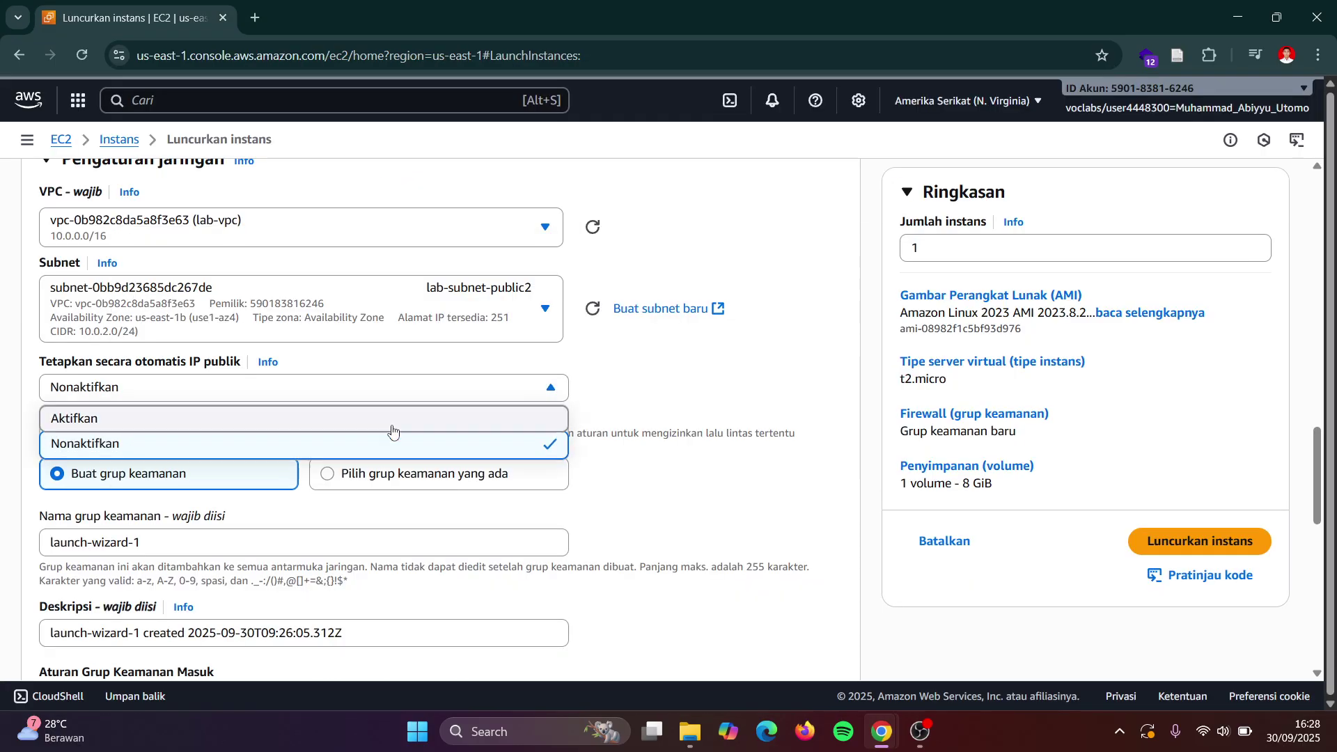
pyautogui.click(354, 428)
# - Read the firewall instructions in step 39 and switch the firewall option to Pilih grup keamanan yang ada
pyautogui.hotkey('alt', 'Tab')
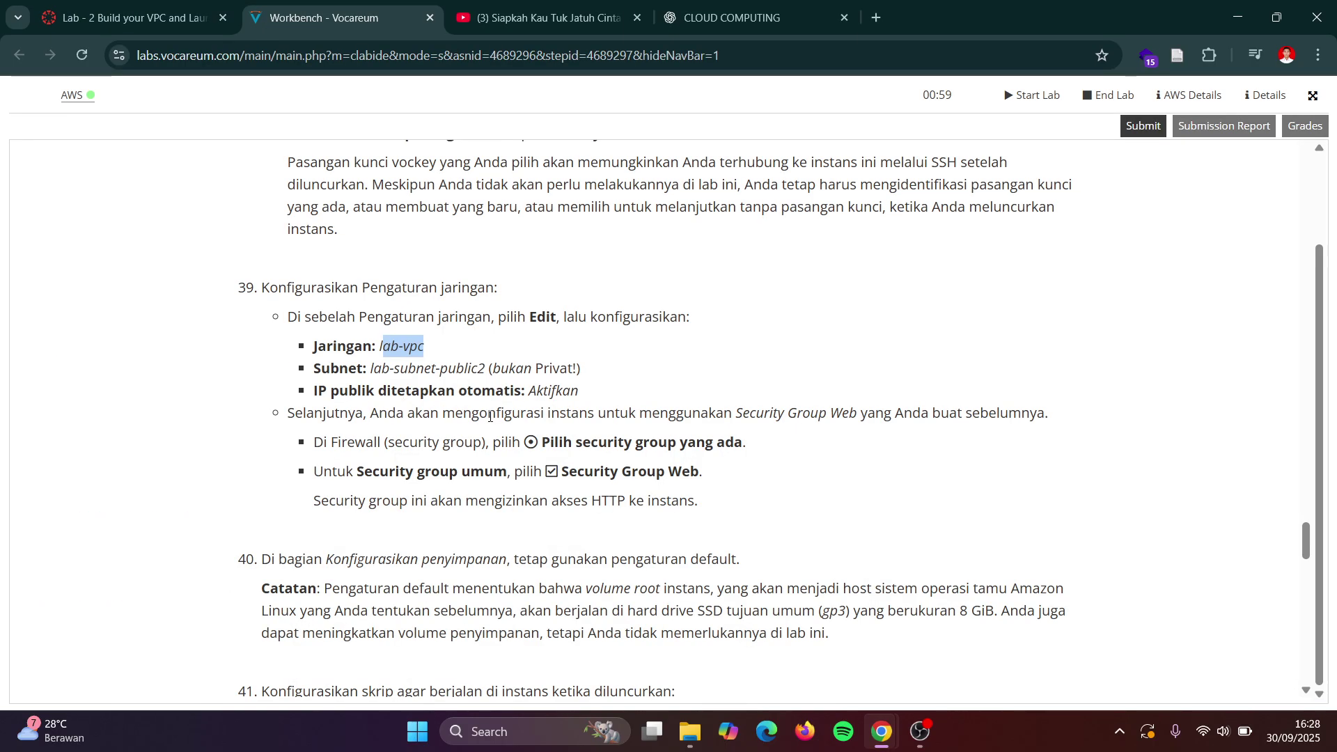
pyautogui.scroll(-1, 490, 417)
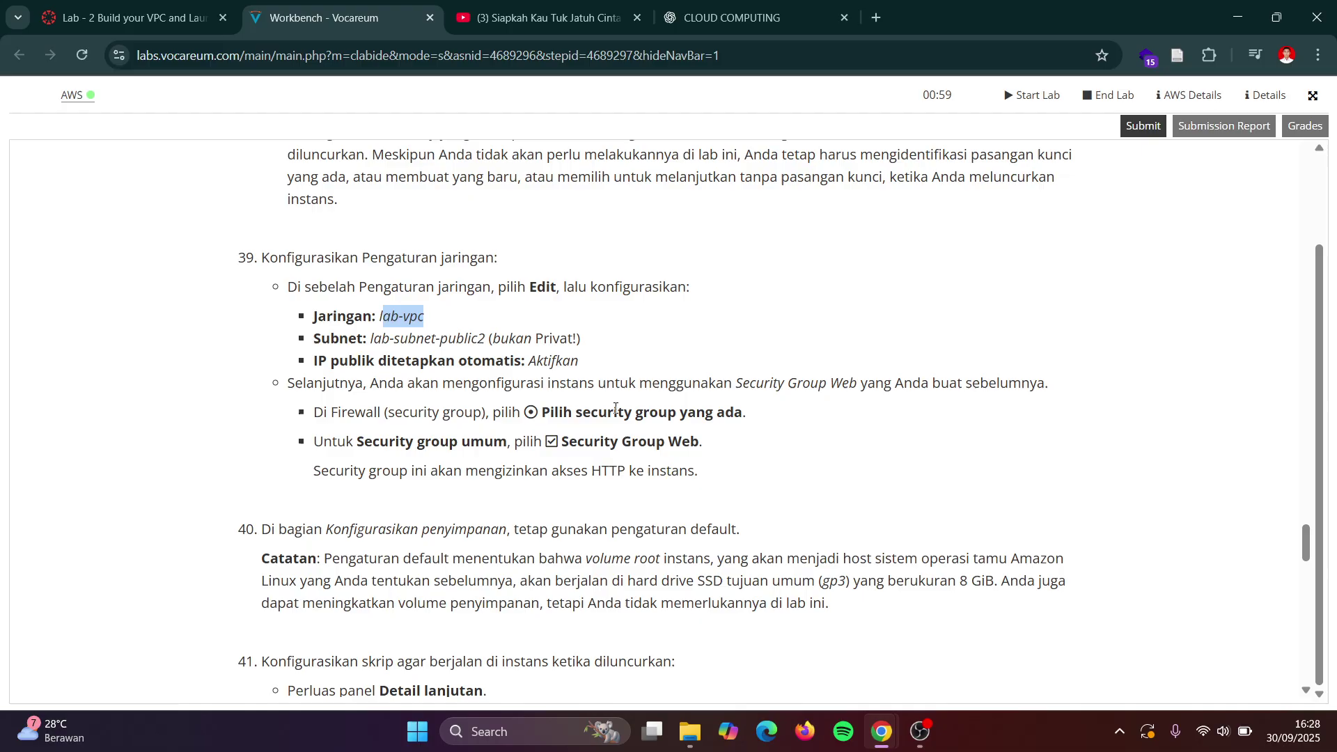
pyautogui.scroll(-1, 431, 430)
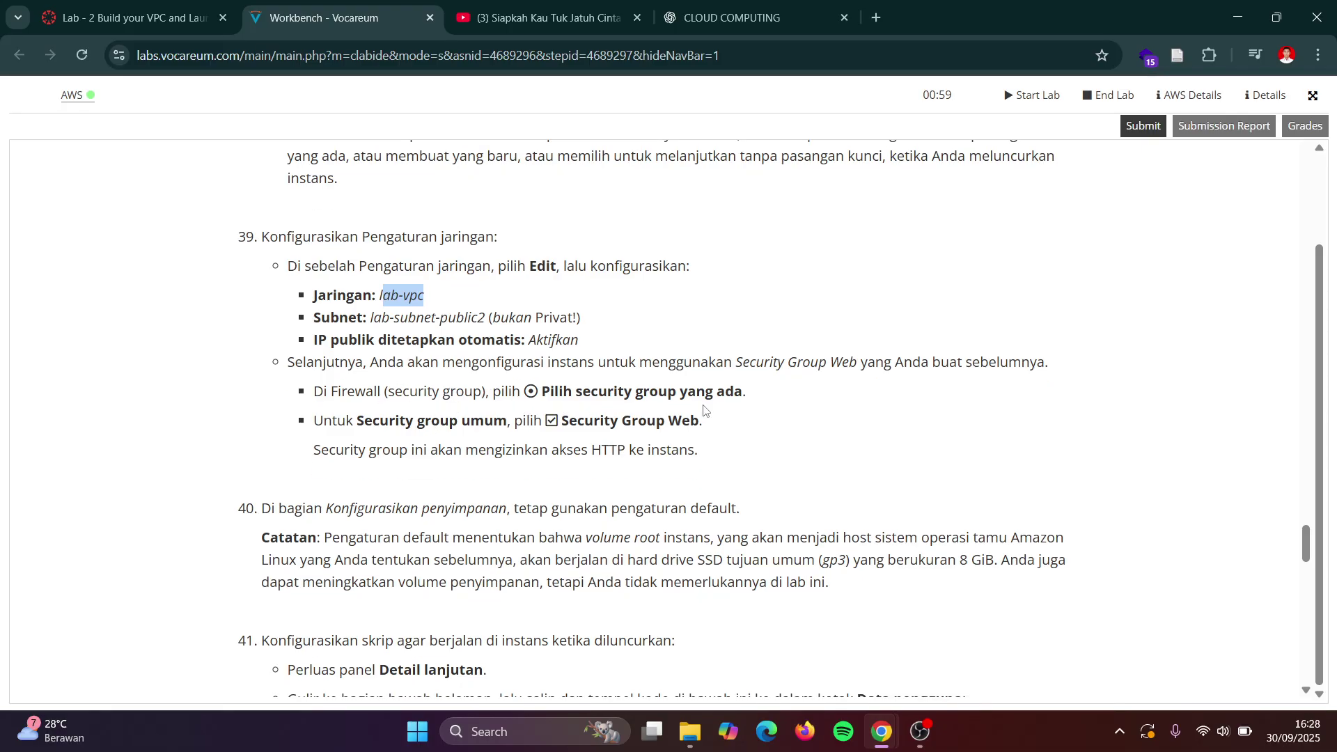
pyautogui.hotkey('alt', 'Tab')
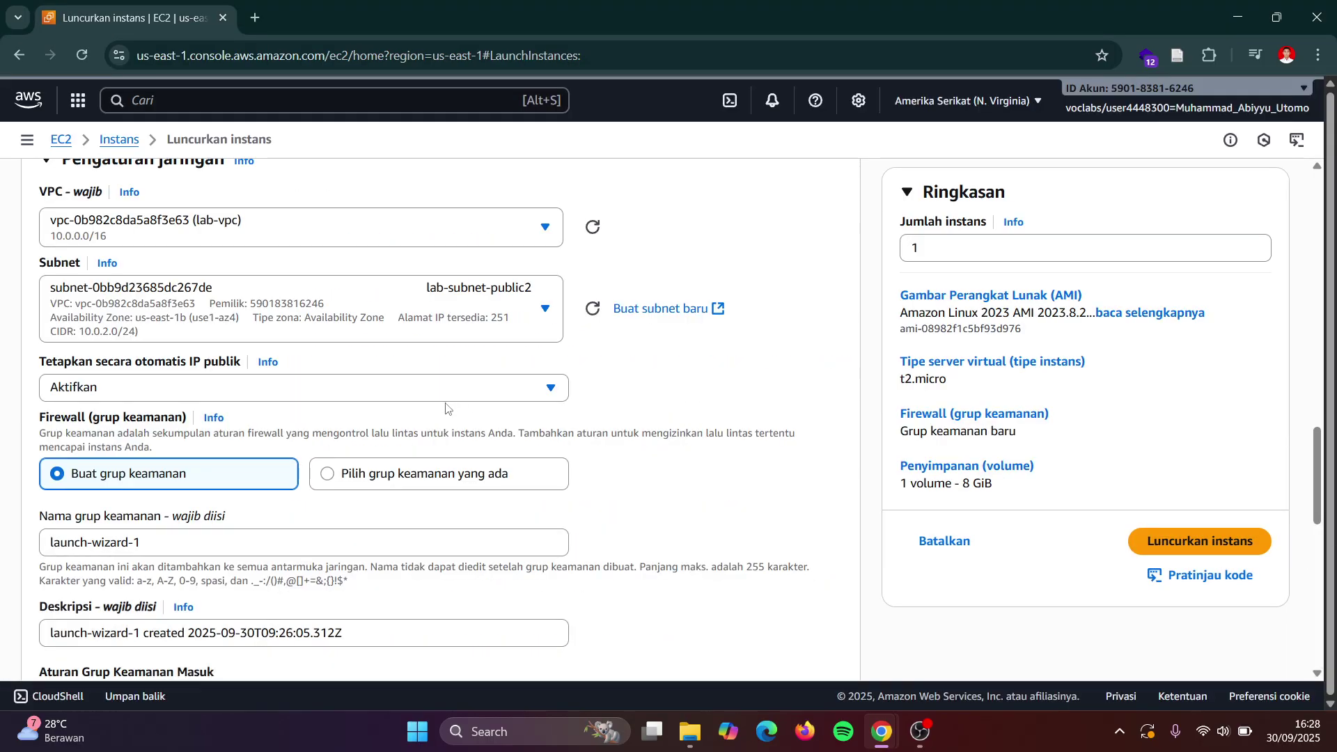
pyautogui.scroll(-2, 445, 409)
pyautogui.scroll(-2, 445, 409)
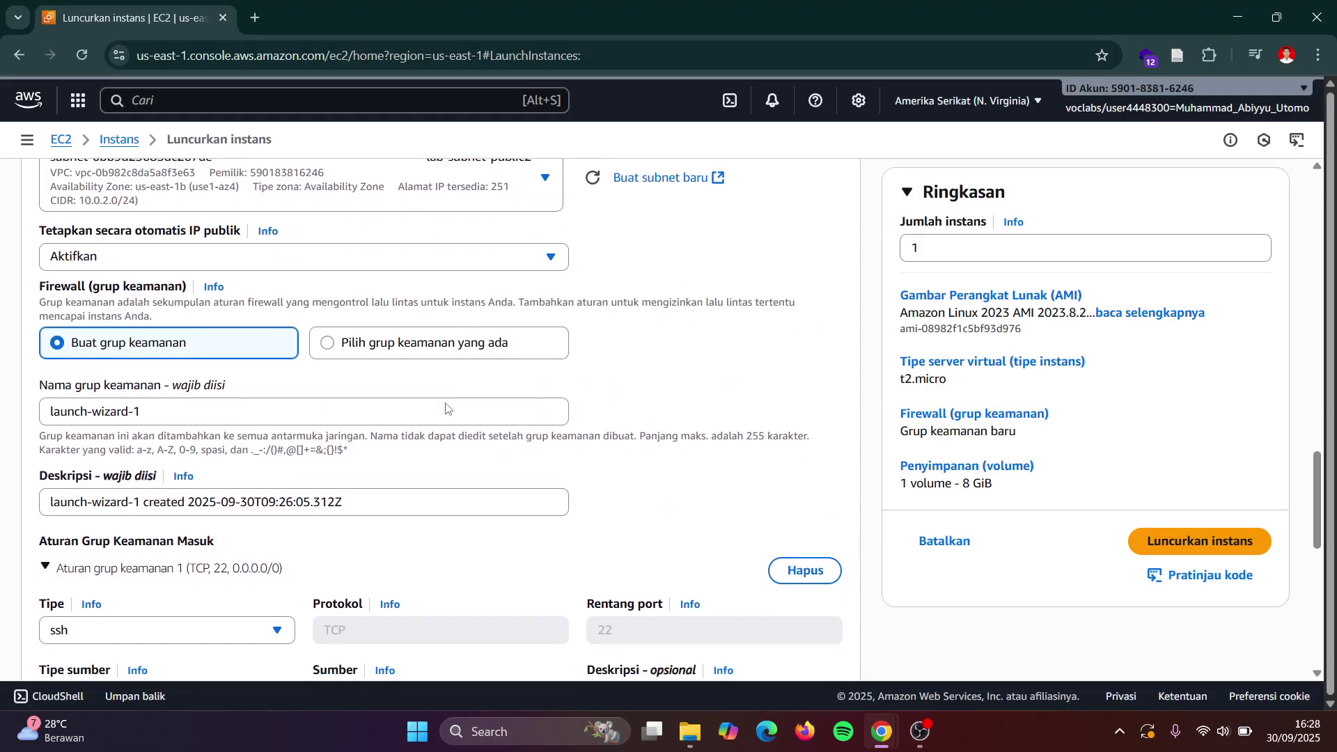
pyautogui.scroll(1, 446, 408)
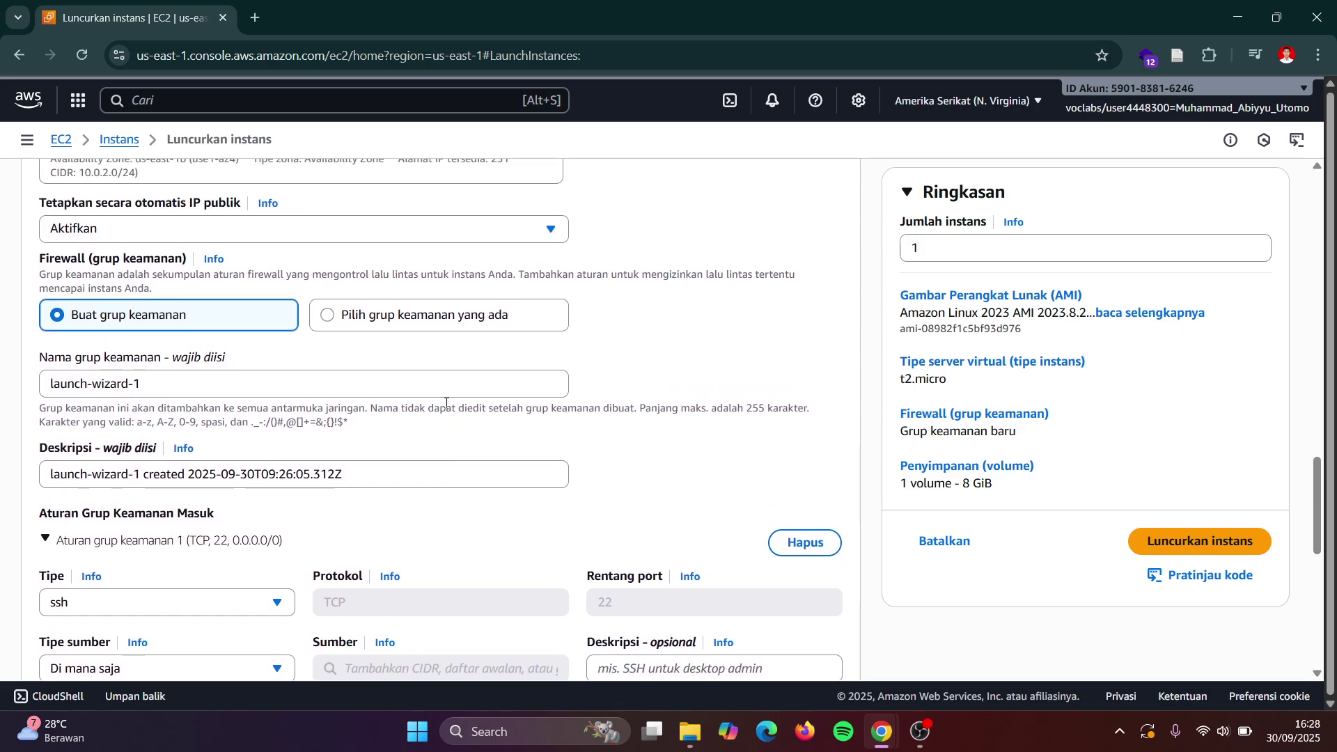
pyautogui.scroll(1, 446, 404)
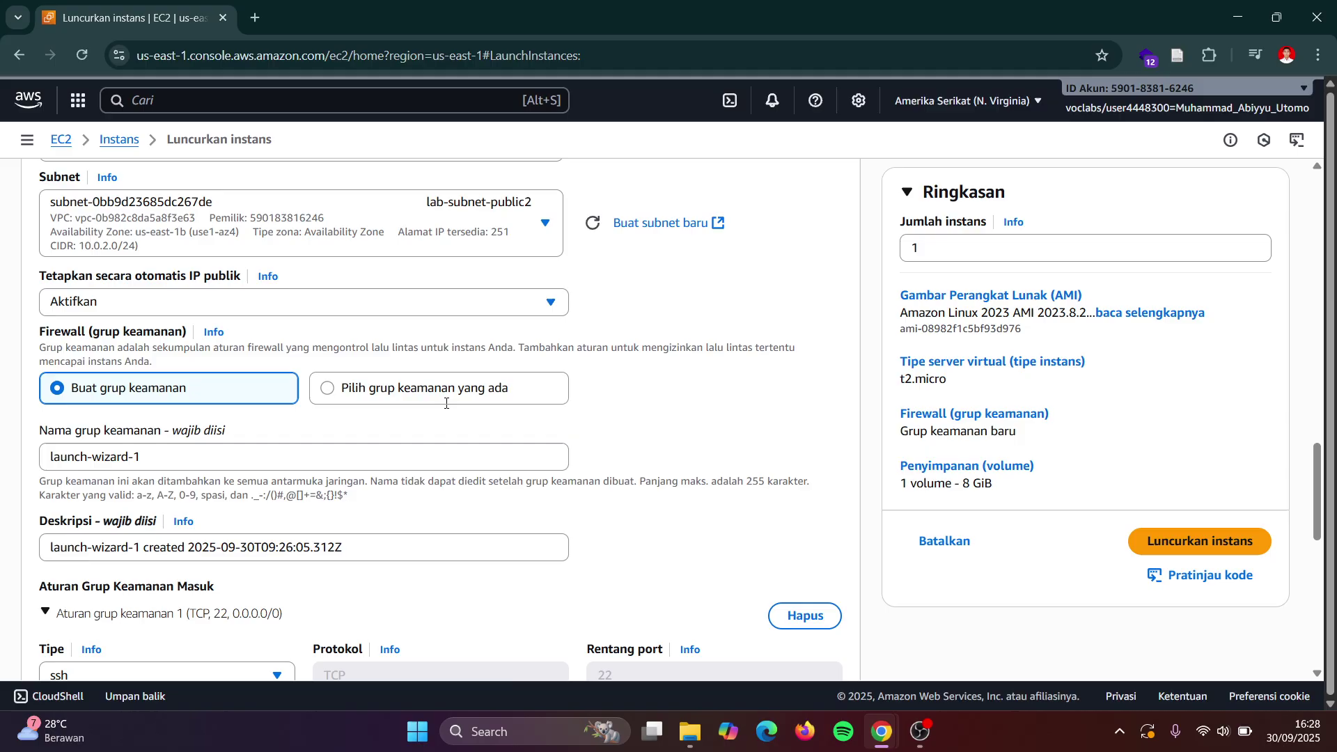
pyautogui.click(340, 401)
# - Check the required security group in the lab instructions and select Web Security Group as the common security group
pyautogui.scroll(1, 340, 401)
pyautogui.hotkey('alt', 'Tab')
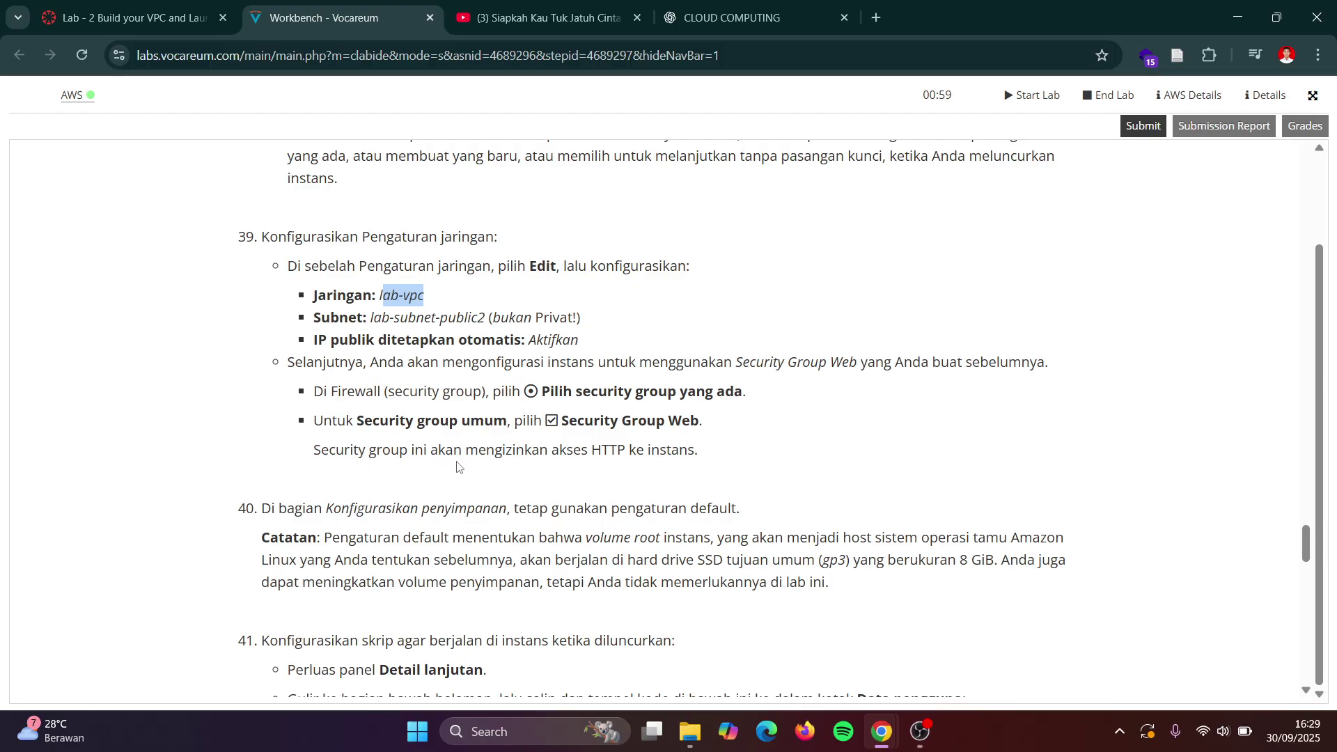
pyautogui.hotkey('alt', 'Tab')
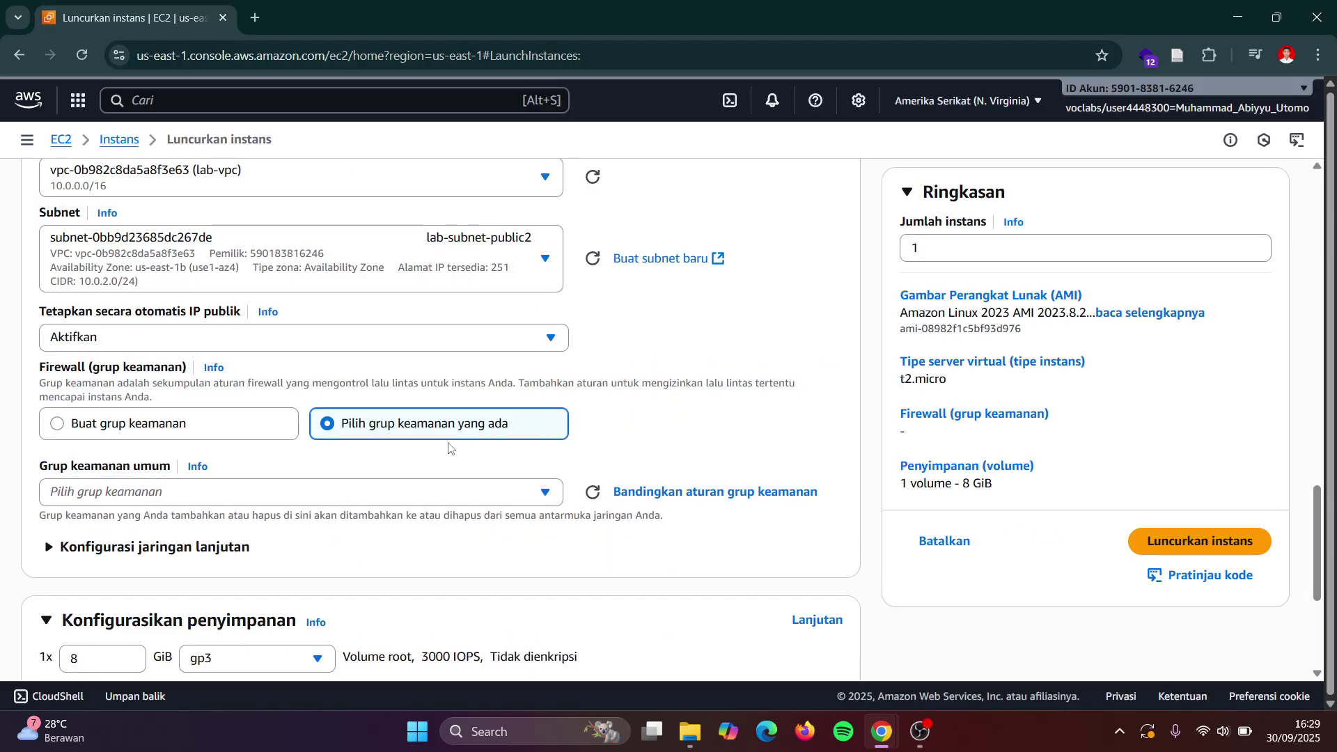
pyautogui.click(386, 492)
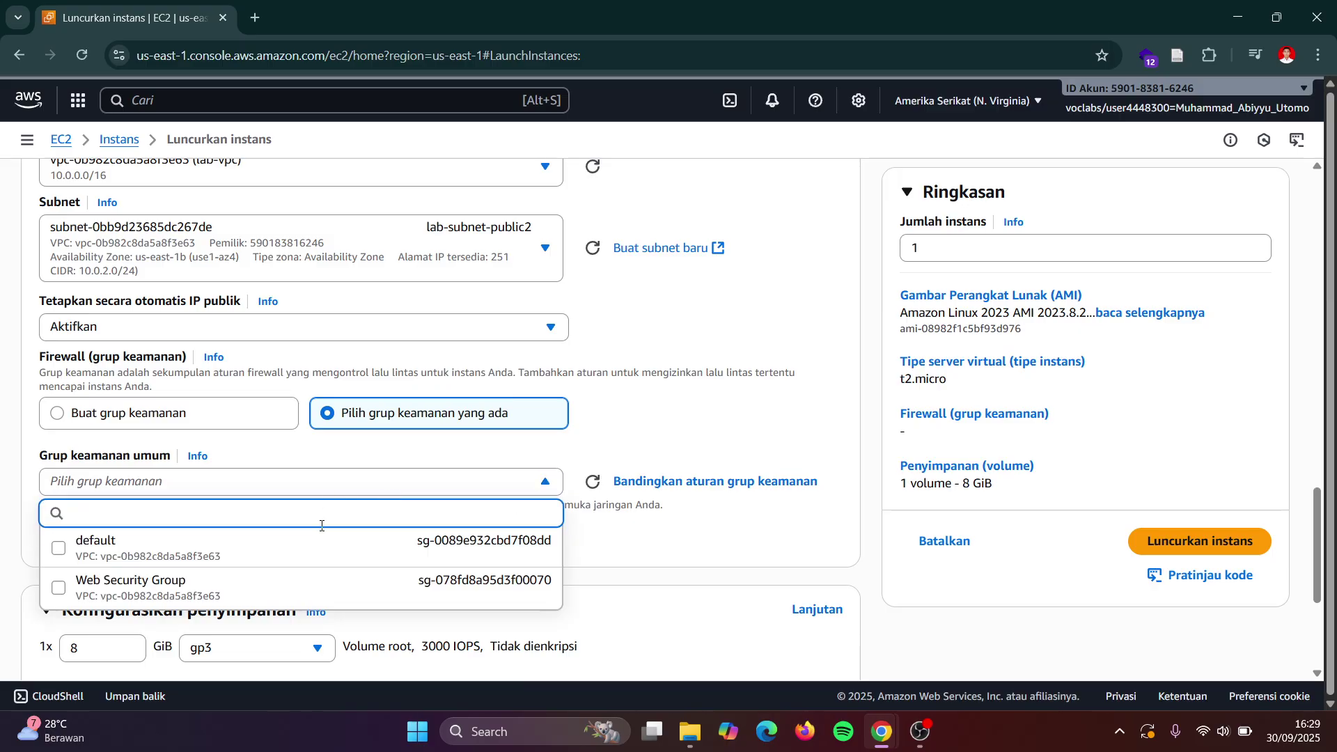
pyautogui.click(278, 587)
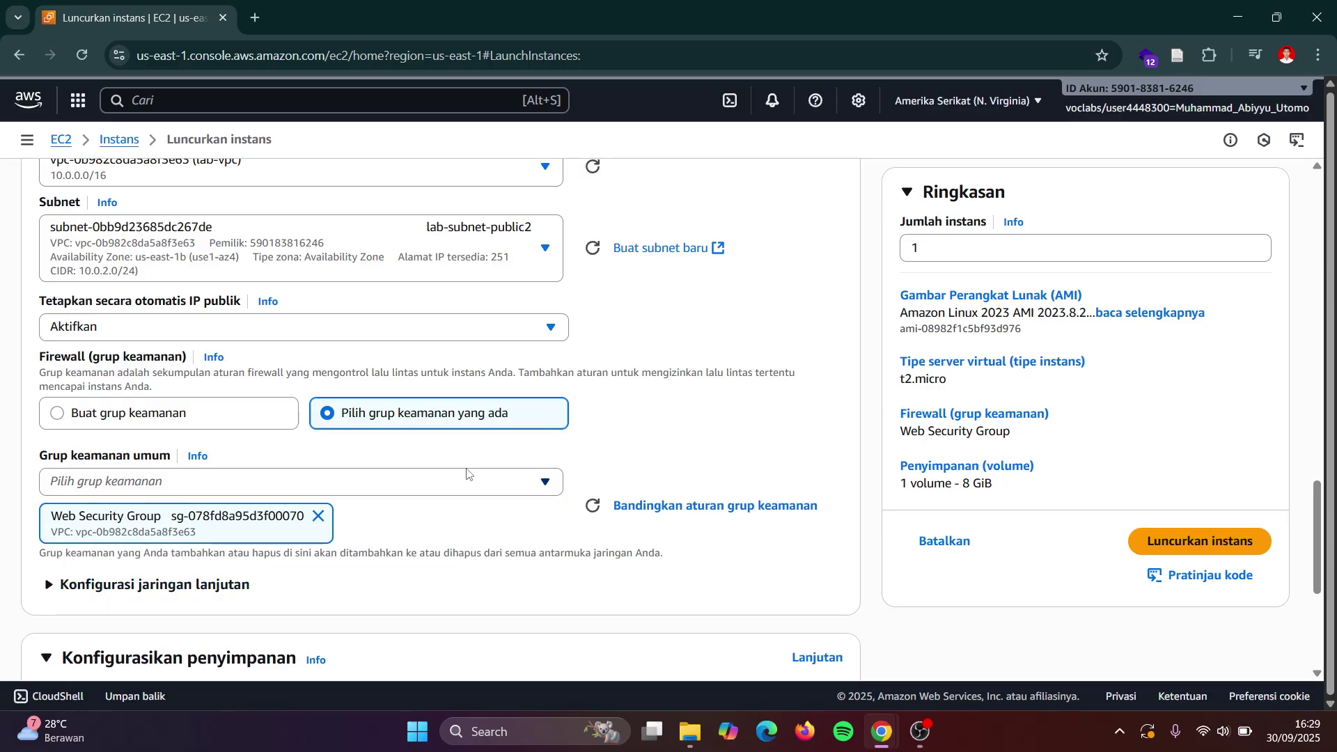
# - Read step 40 of the lab instructions and expand the advanced network configuration in the EC2 launch form
pyautogui.hotkey('alt', 'Tab')
pyautogui.scroll(-1, 566, 443)
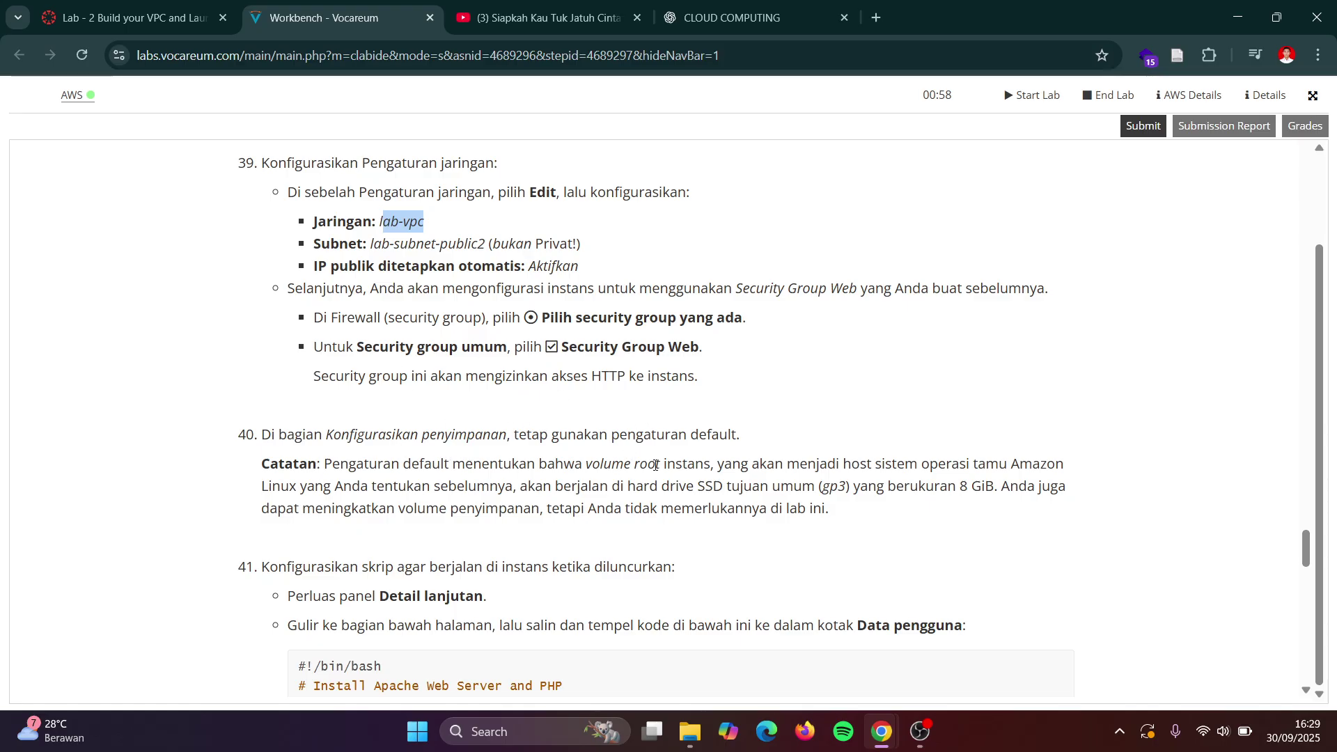
pyautogui.scroll(-2, 656, 465)
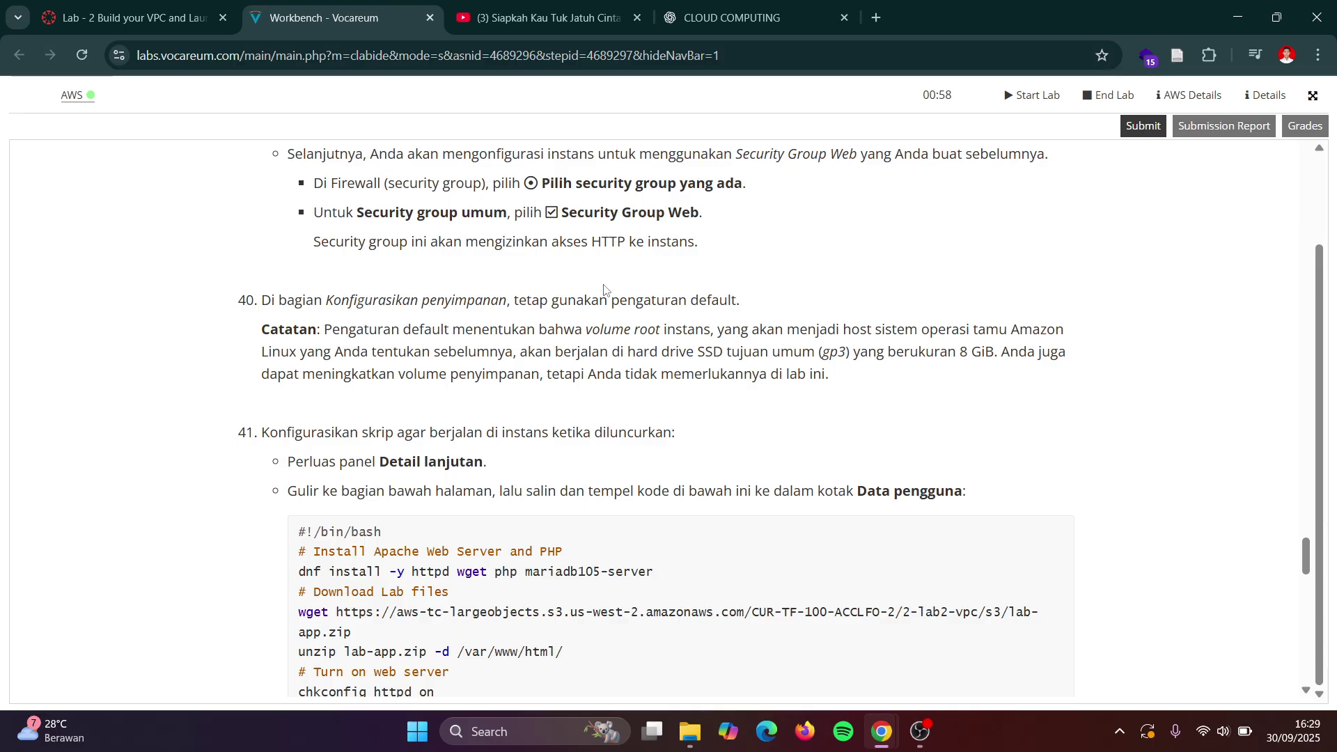
pyautogui.hotkey('alt', 'Tab')
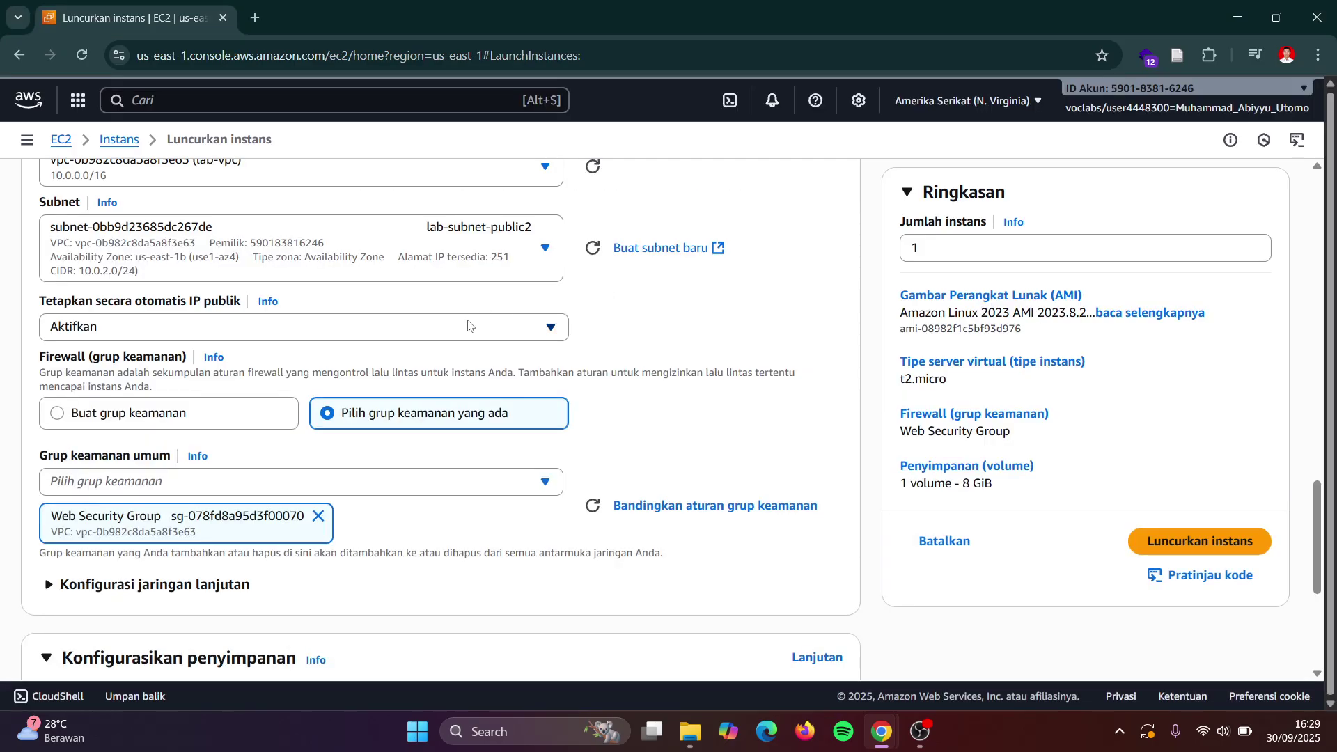
pyautogui.scroll(-2, 468, 324)
pyautogui.scroll(-3, 468, 324)
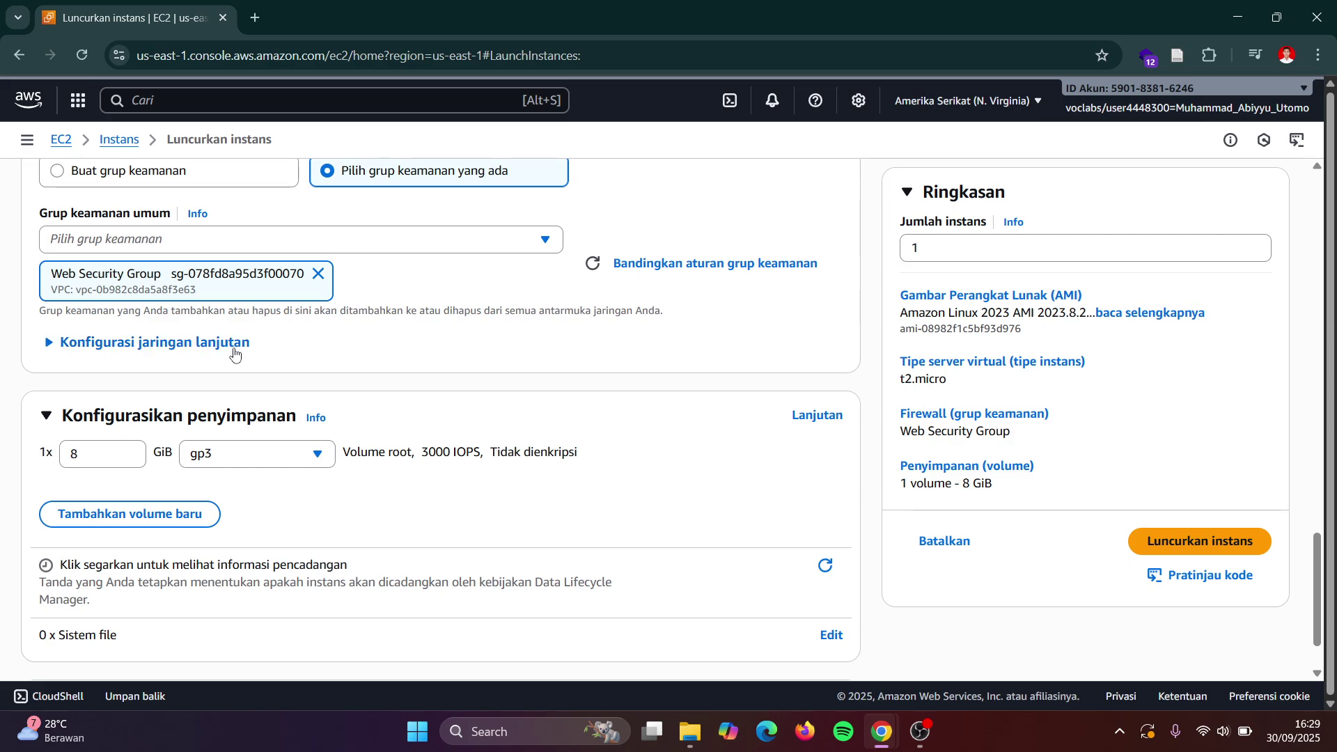
pyautogui.click(235, 354)
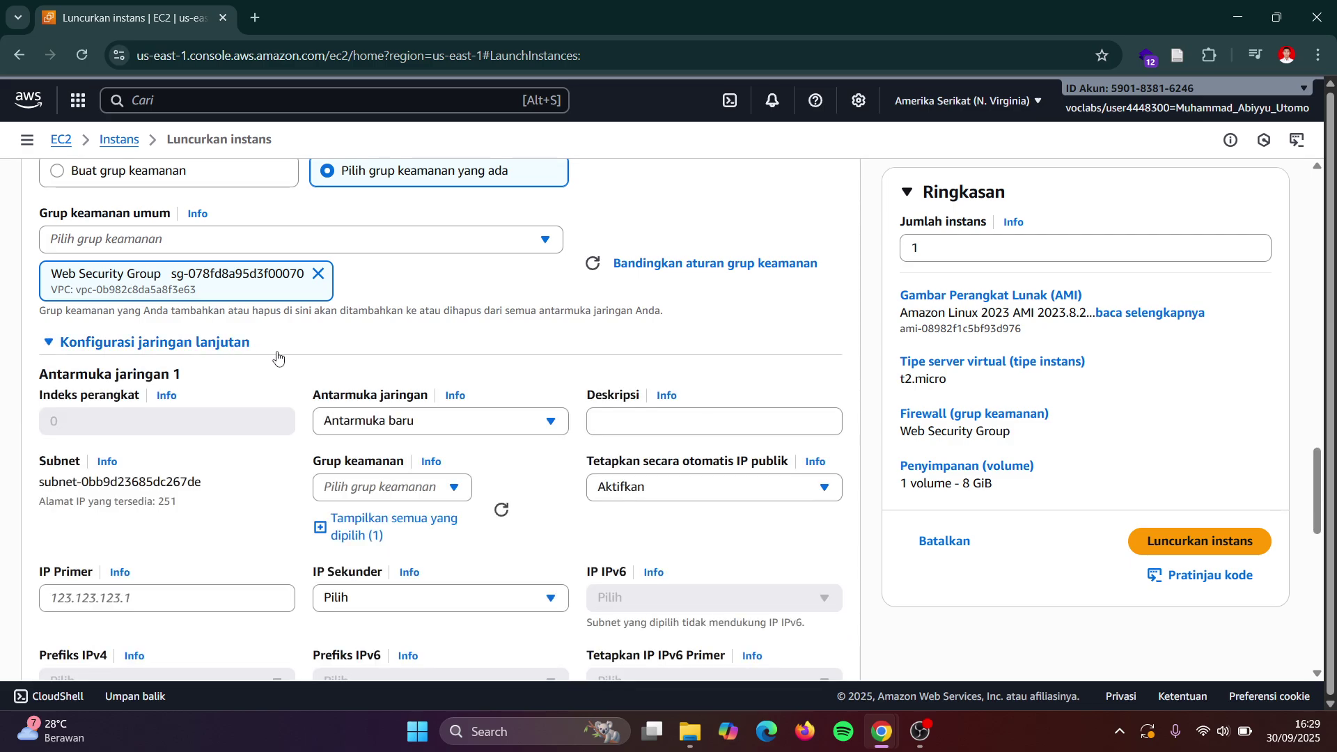
# - Compare the storage configuration in the EC2 launch form with the default settings called for in step 40
pyautogui.hotkey('alt', 'Tab')
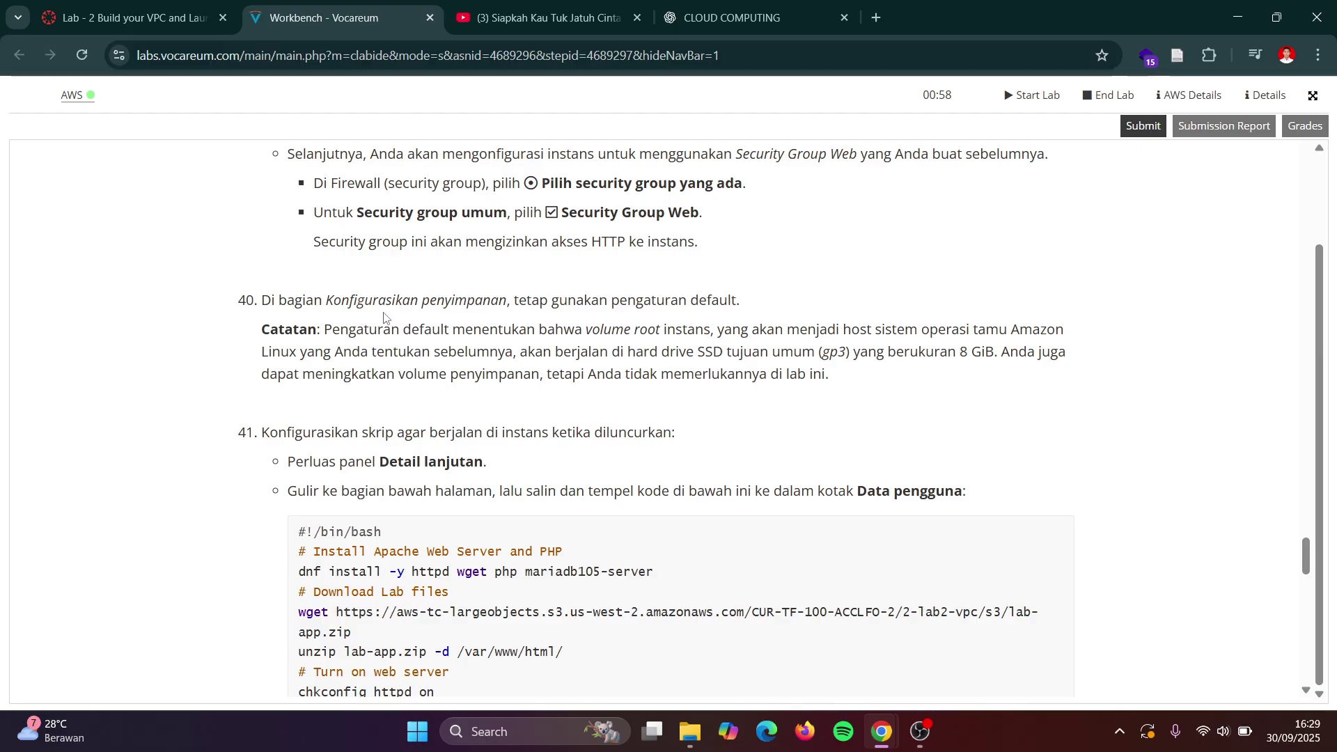
pyautogui.hotkey('alt', 'Tab')
pyautogui.scroll(-8, 384, 313)
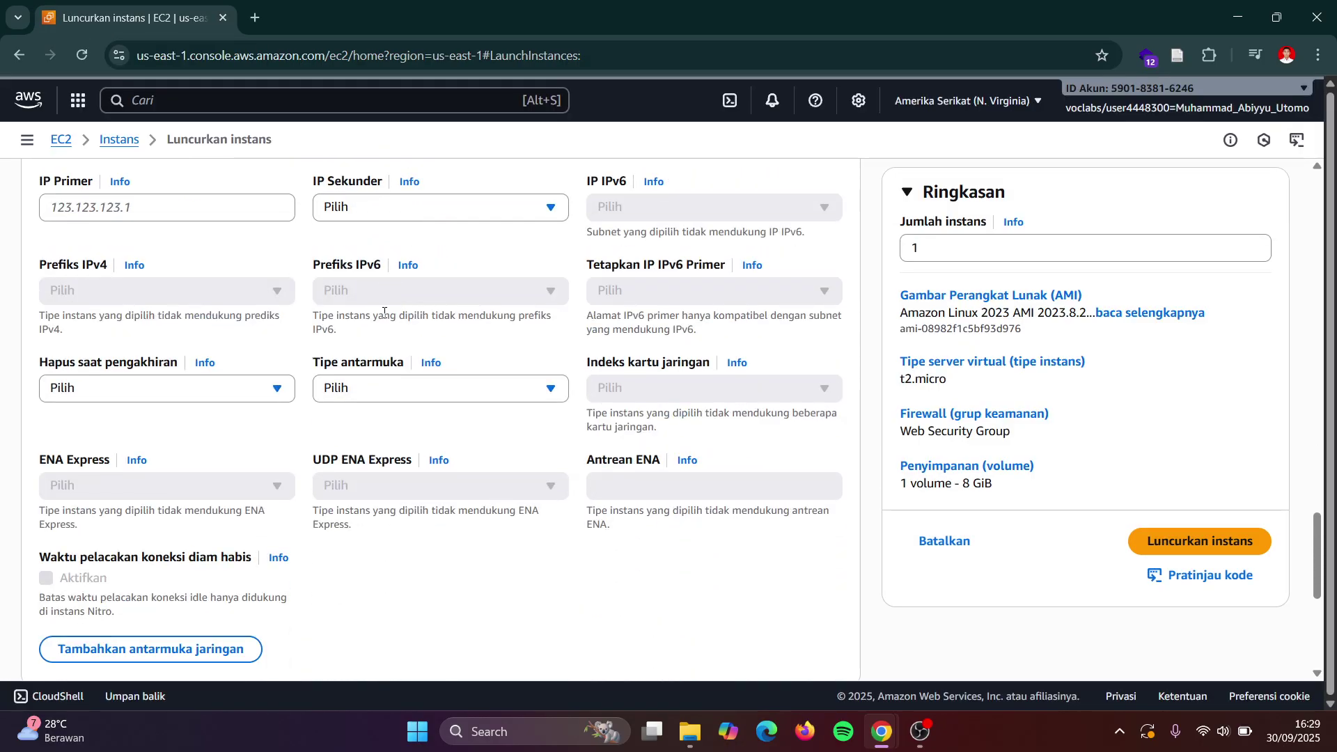
pyautogui.scroll(-1, 384, 312)
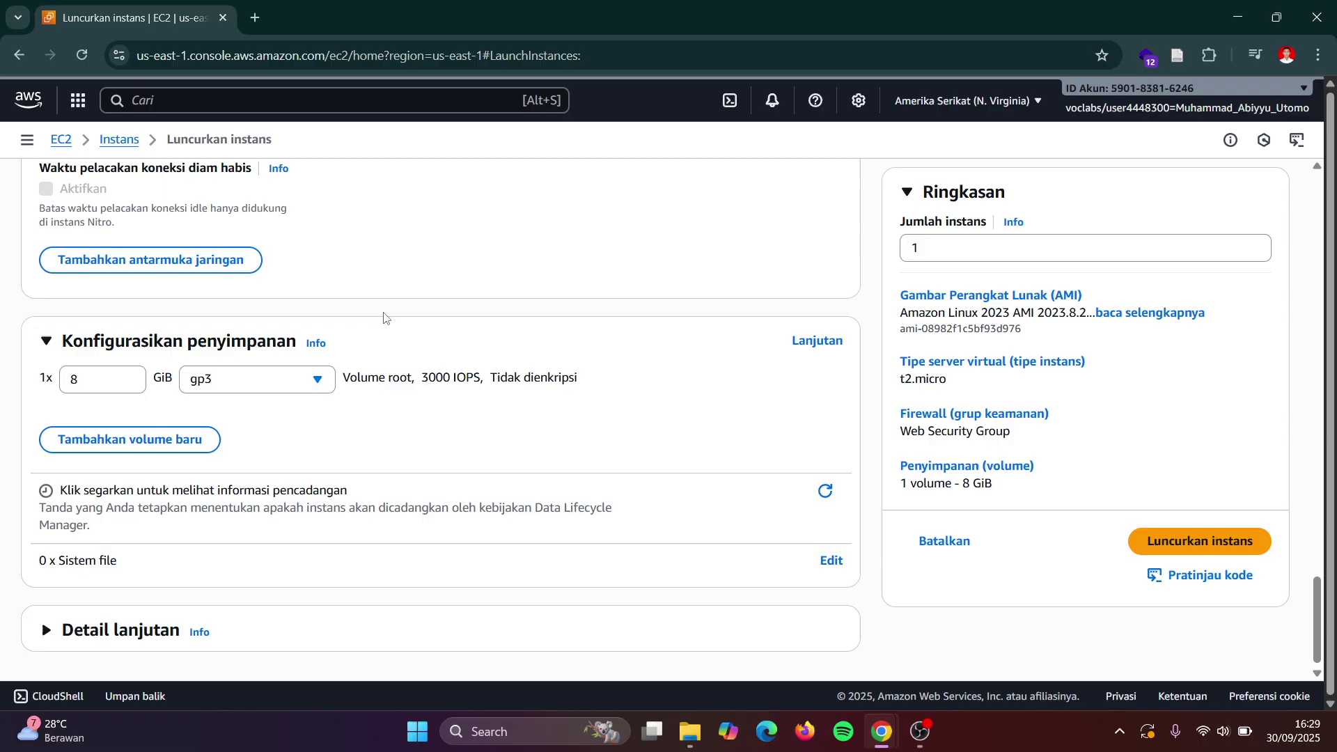
# - Read step 41 of the lab instructions on expanding Detail lanjutan and adding the startup script as Data pengguna
pyautogui.hotkey('alt', 'Tab')
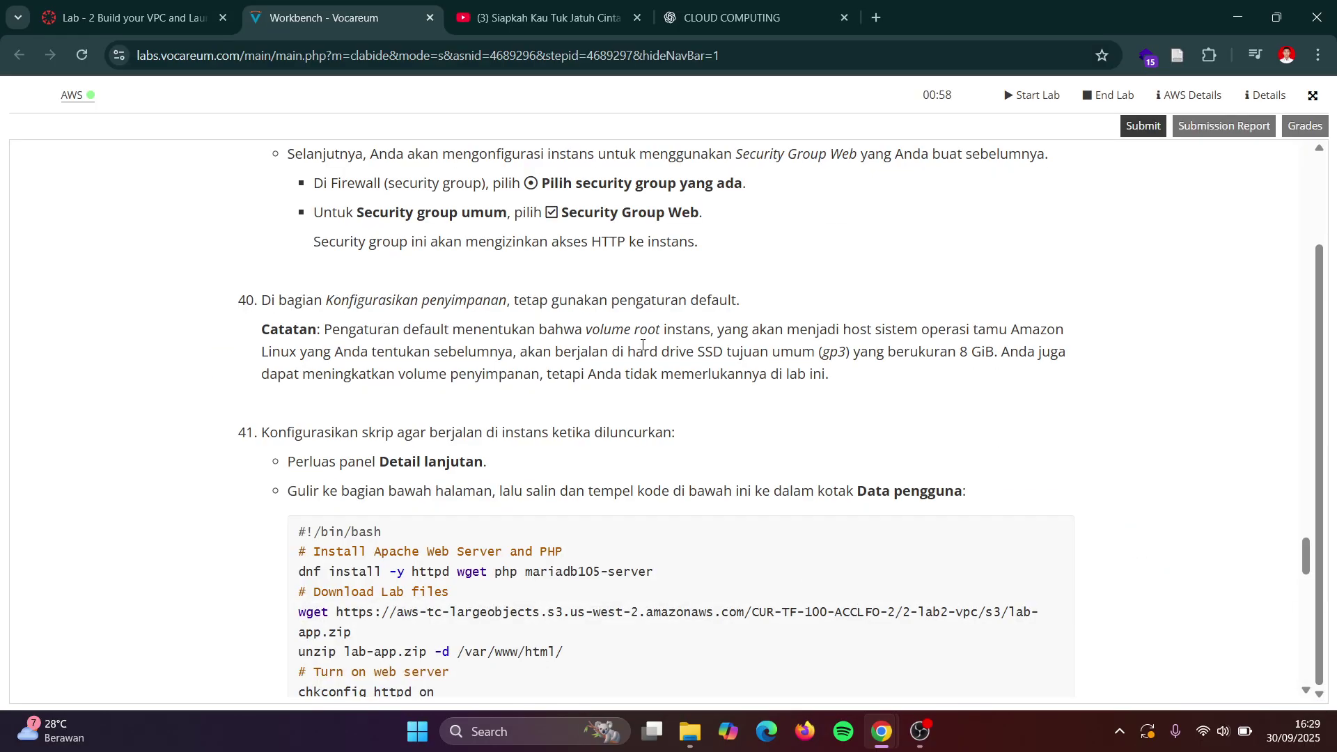
pyautogui.scroll(-1, 642, 345)
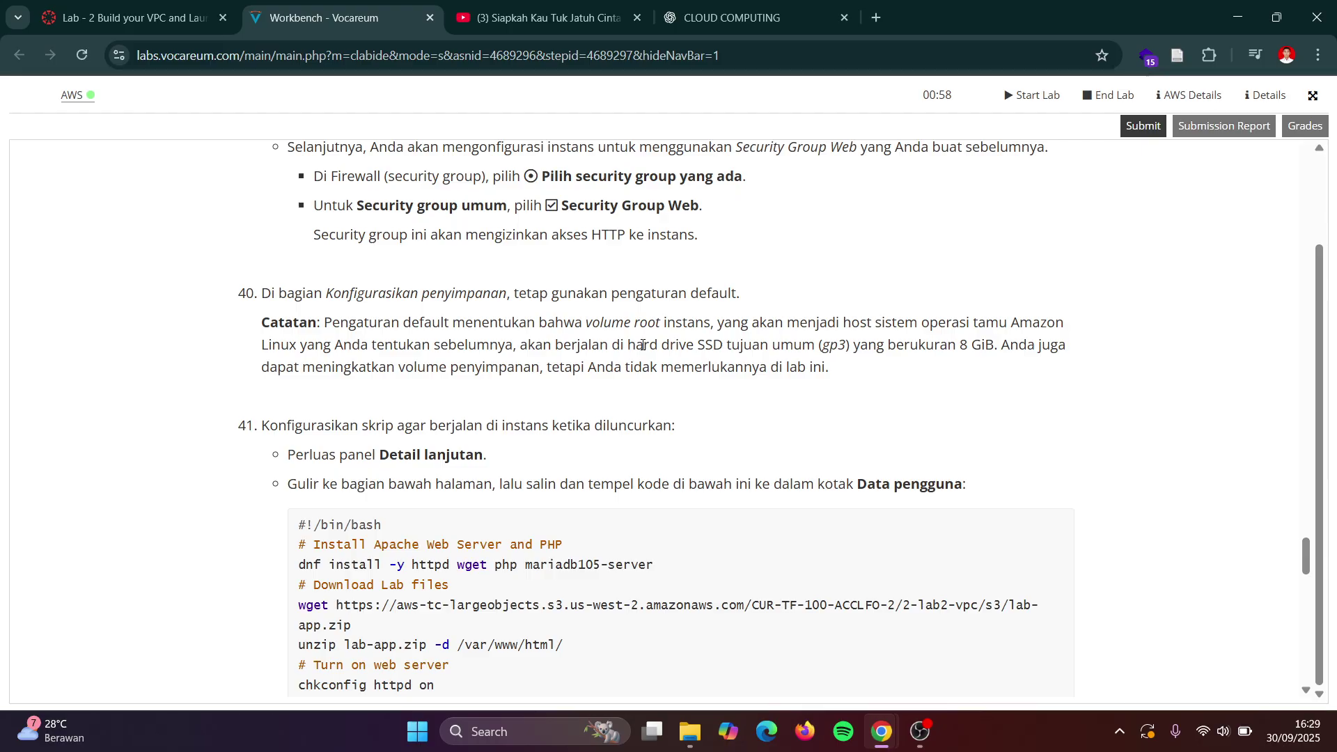
pyautogui.scroll(-2, 643, 345)
pyautogui.hotkey('alt', 'Tab')
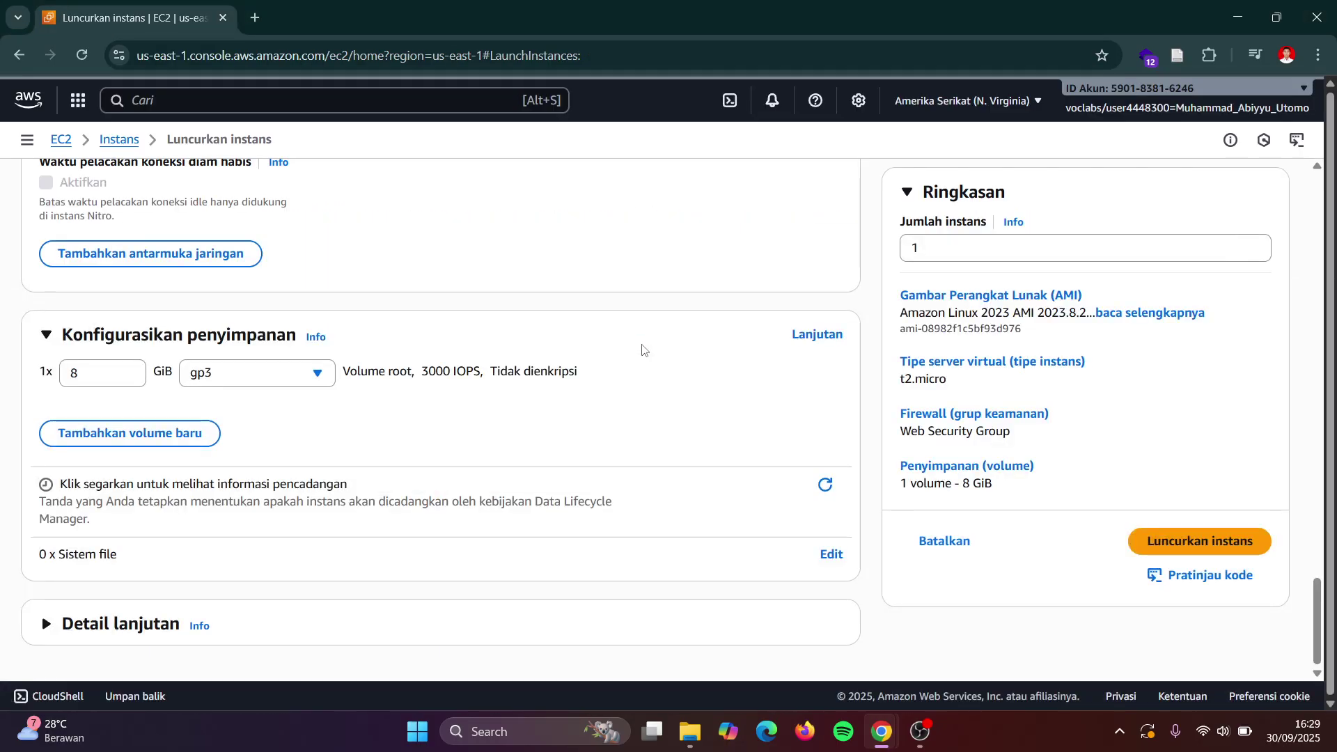
pyautogui.hotkey('alt', 'Tab')
pyautogui.scroll(-1, 643, 345)
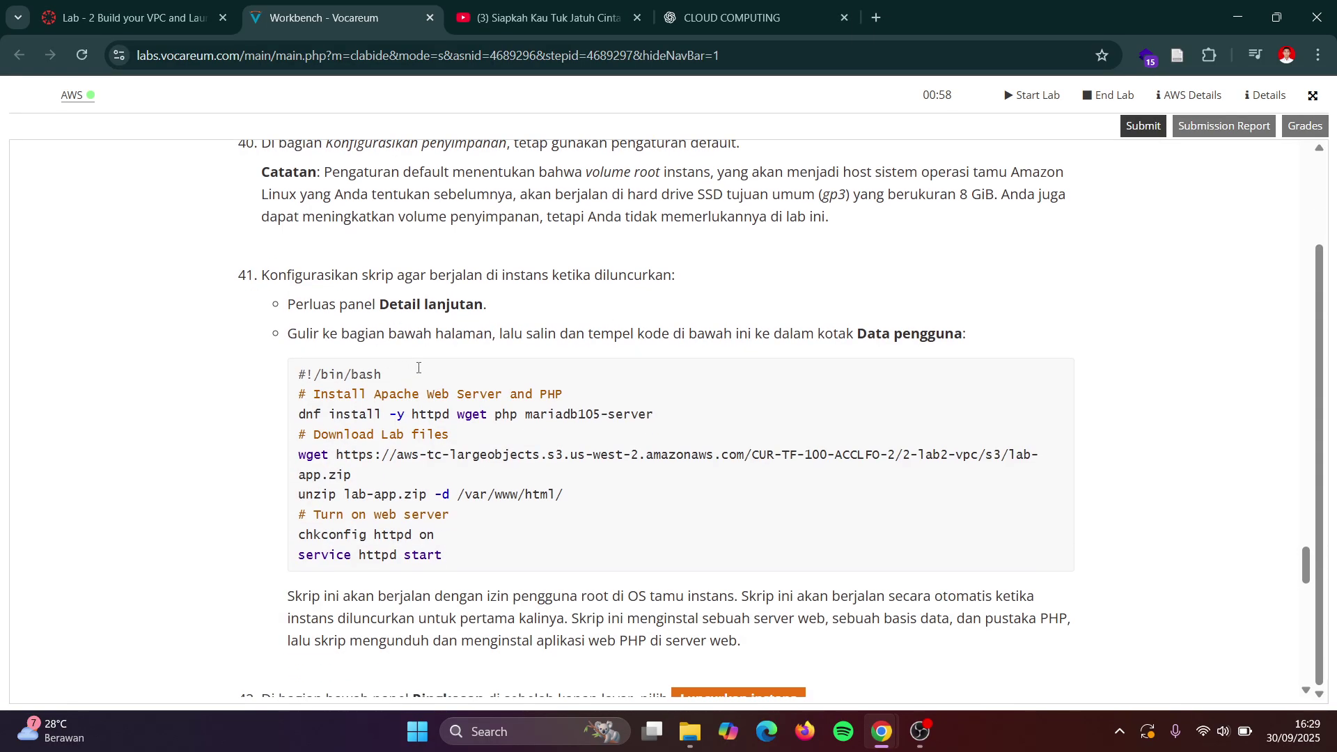
pyautogui.scroll(-2, 512, 334)
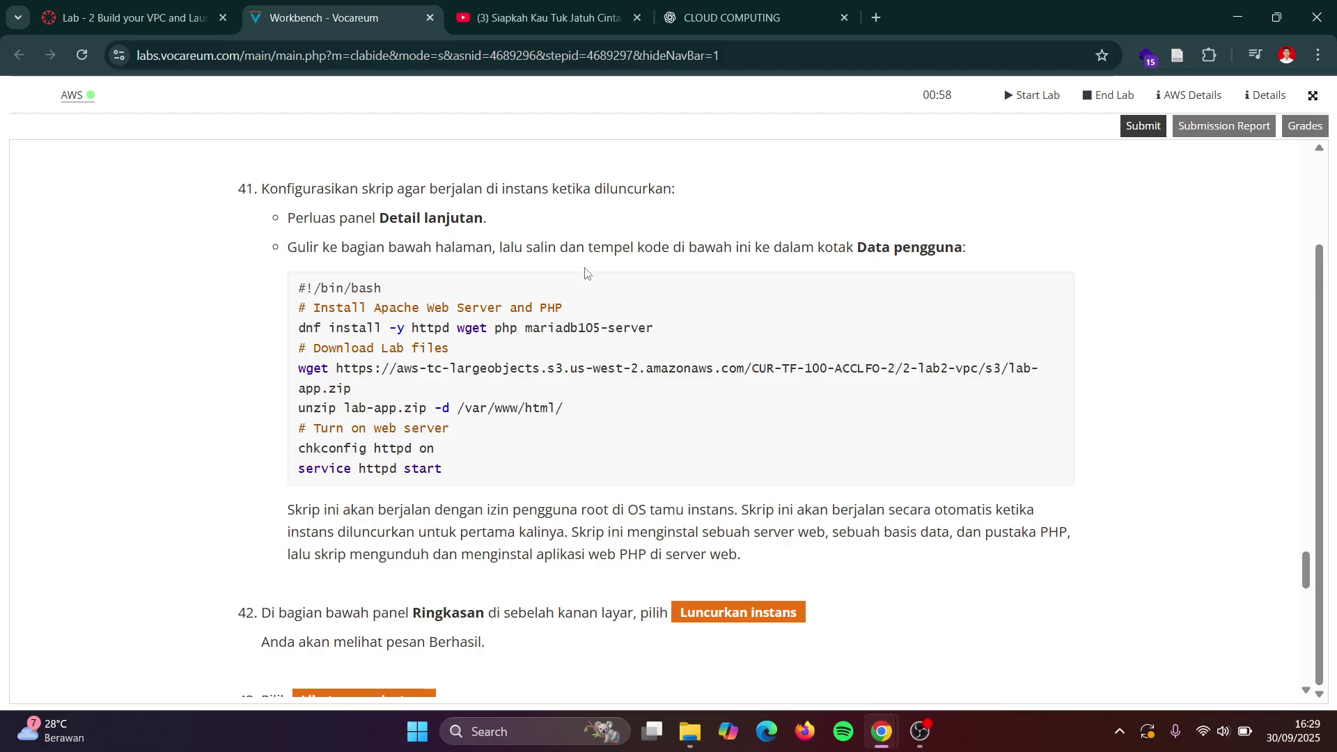
# - Expand Detail lanjutan in the EC2 launch form and paste the full startup script from lab step 41 into Data pengguna
pyautogui.hotkey('alt', 'Tab')
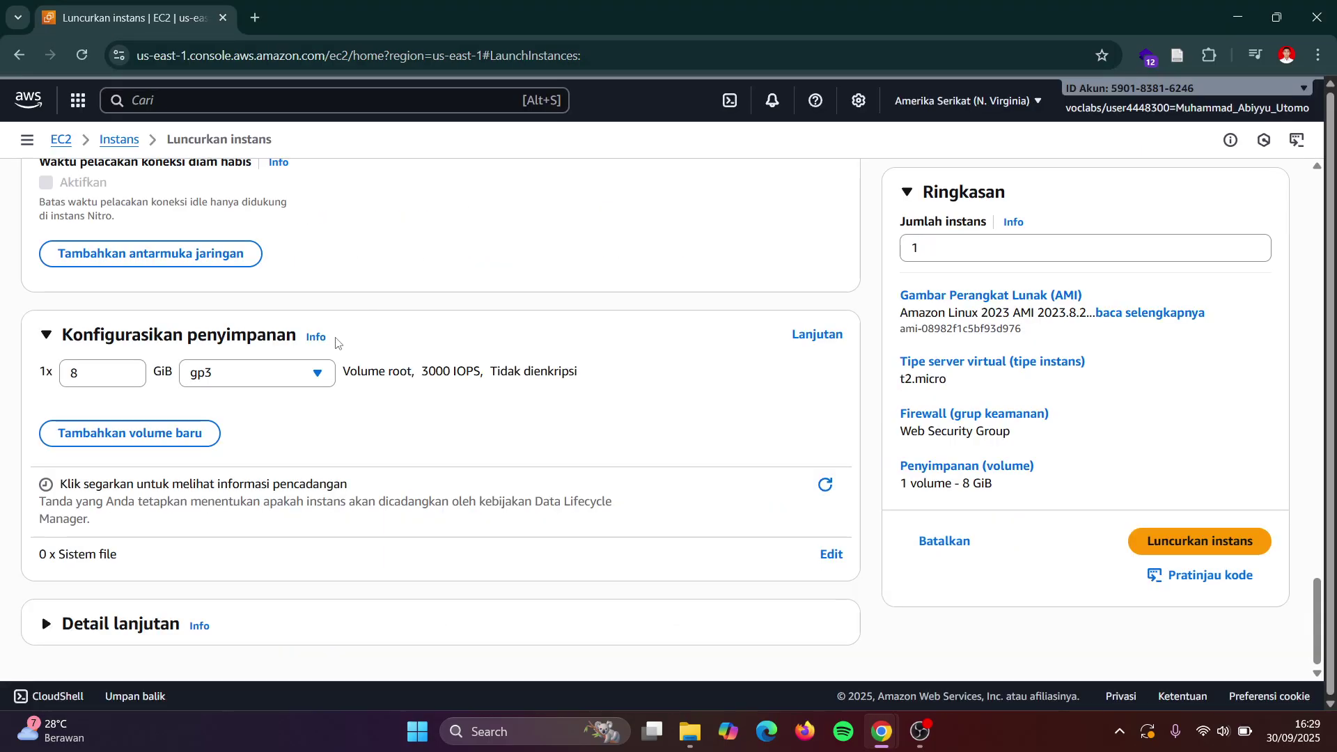
pyautogui.click(132, 631)
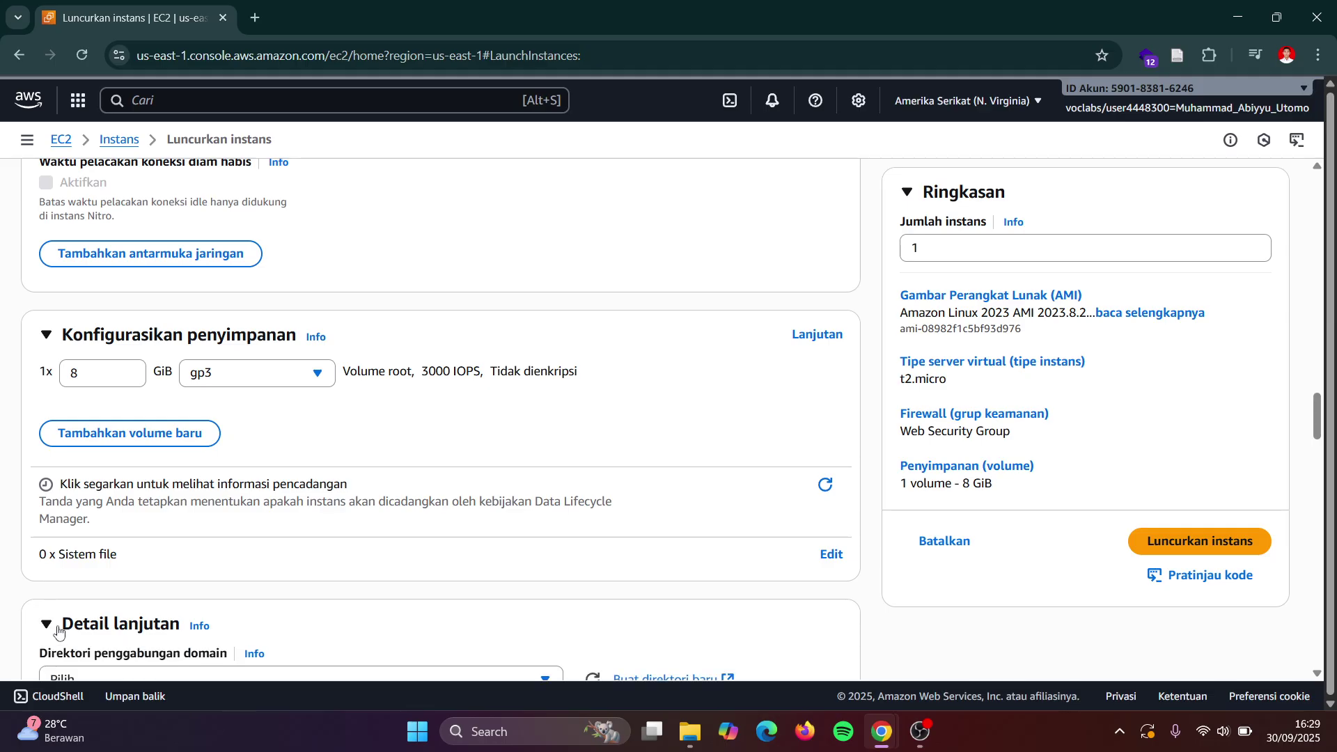
pyautogui.scroll(-5, 200, 587)
pyautogui.hotkey('alt', 'Tab')
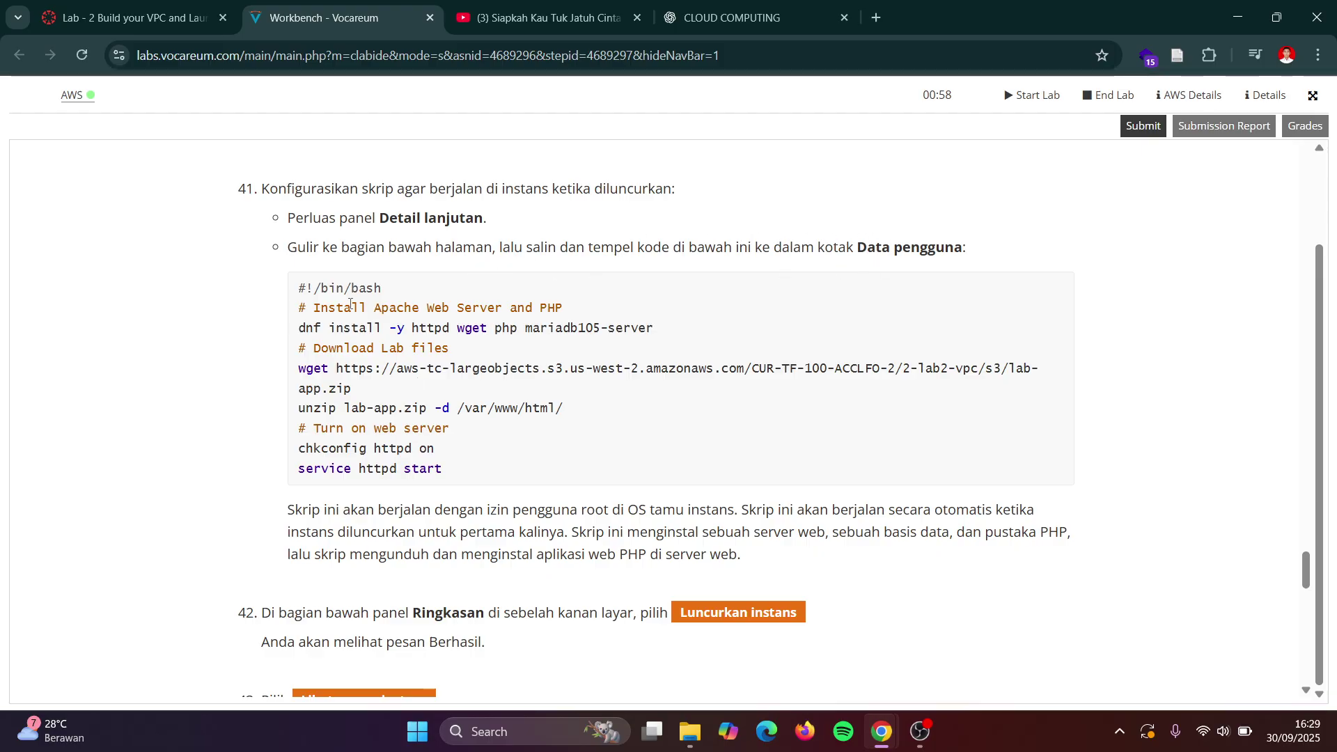
pyautogui.moveTo(299, 287); pyautogui.dragTo(533, 468)
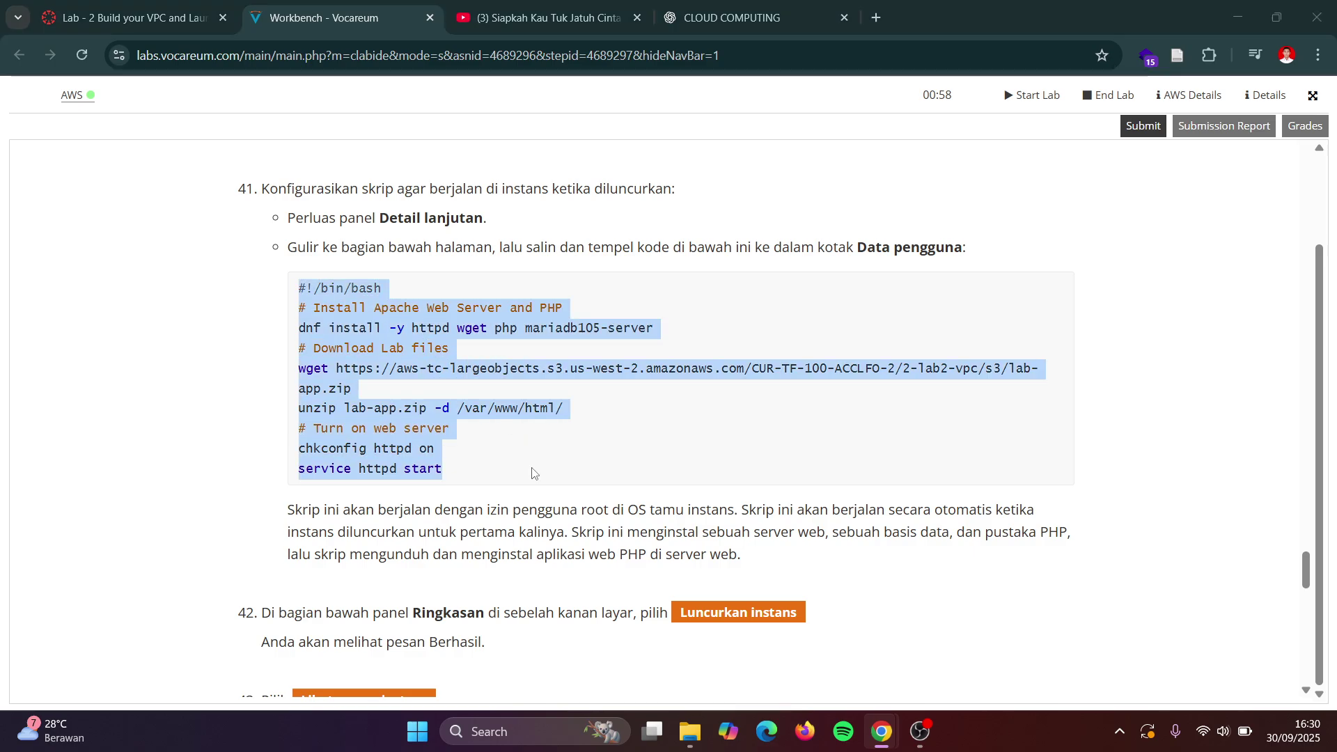
pyautogui.hotkey('alt', 'Tab')
pyautogui.scroll(-10, 352, 471)
pyautogui.scroll(-13, 350, 473)
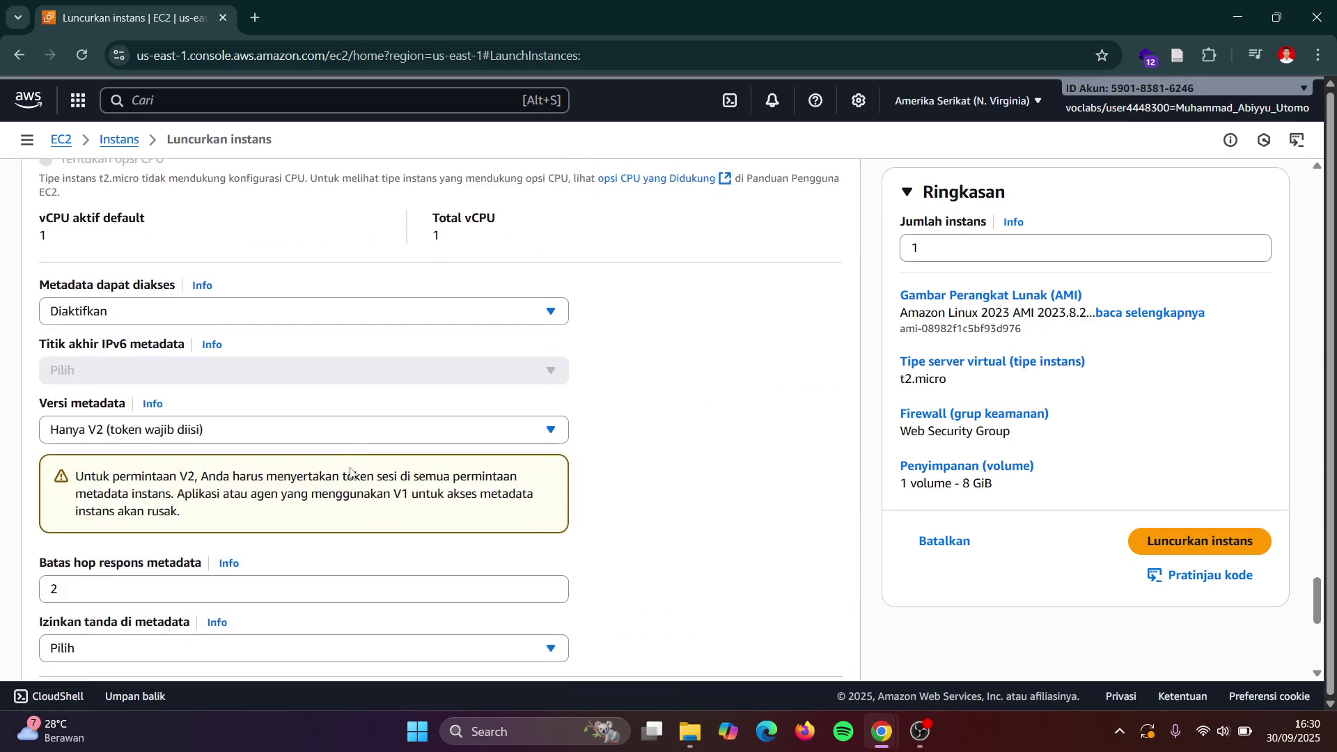
pyautogui.click(118, 353)
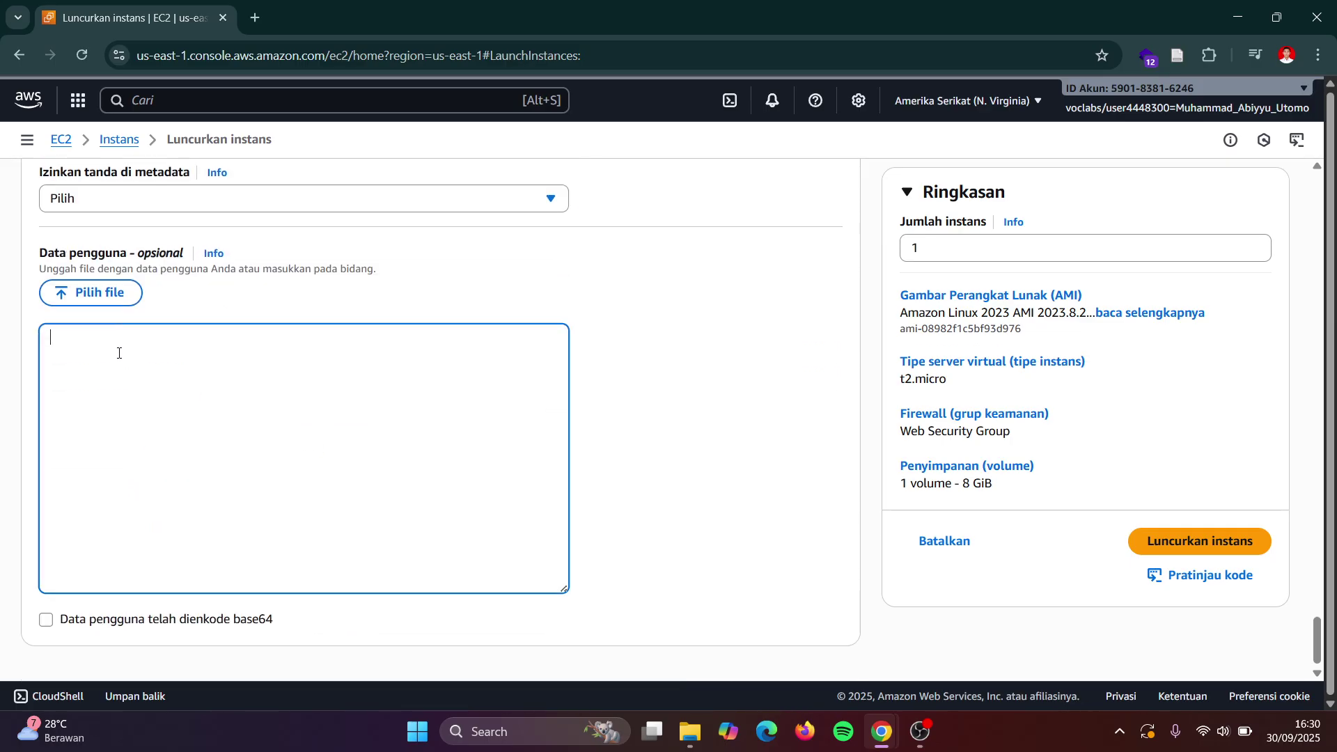
pyautogui.write('#!/bin/bash # Install Apache Web Server and PHP dnf install -y httpd wget php mariadb105-server # Download Lab files wget https://aws-tc-largeobjects.s3.us-west-2.amazonaws.com/CUR-TF-100-ACCLFO-2/2-lab2-vpc/s3/lab-app.zip unzip lab-app.zip -d /var/www/html/ # Turn on web server chkconfig httpd on service httpd start')
# - Read step 42 of the lab instructions and launch the configured instance from the EC2 launch form
pyautogui.hotkey('alt', 'Tab')
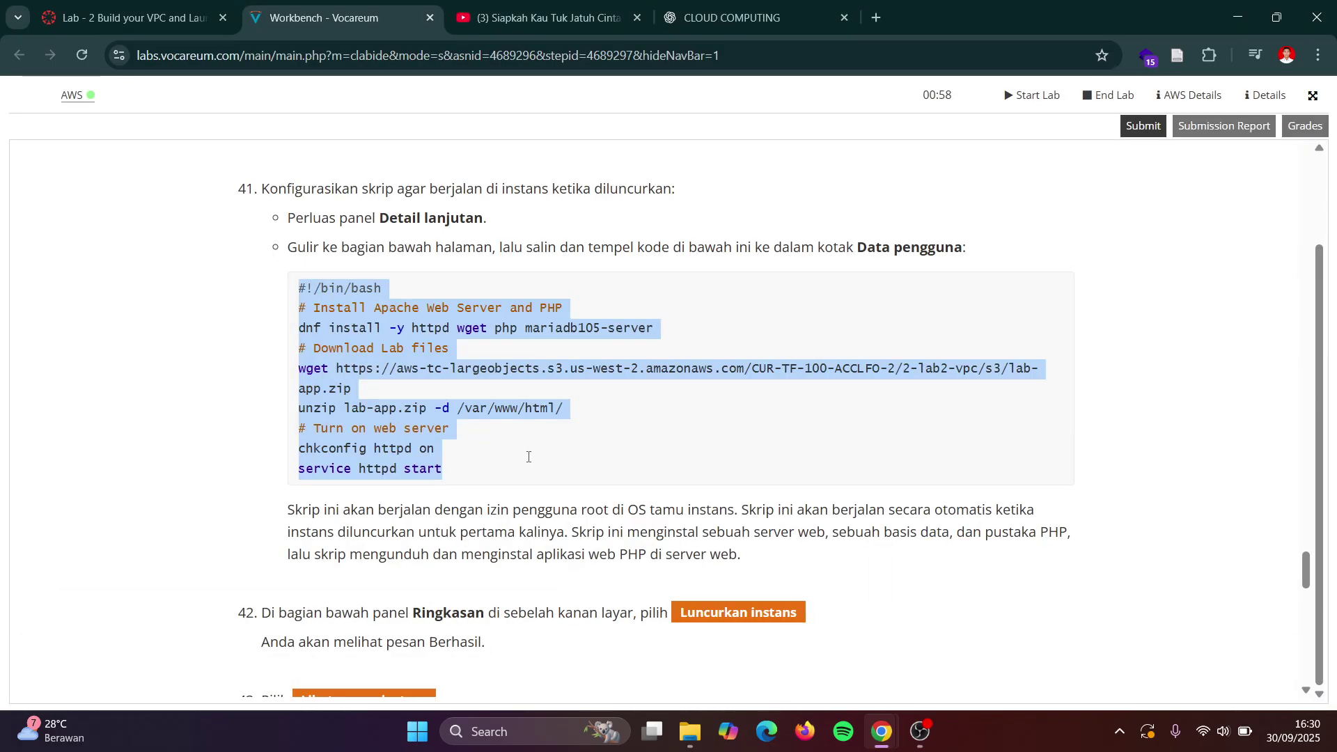
pyautogui.click(582, 479)
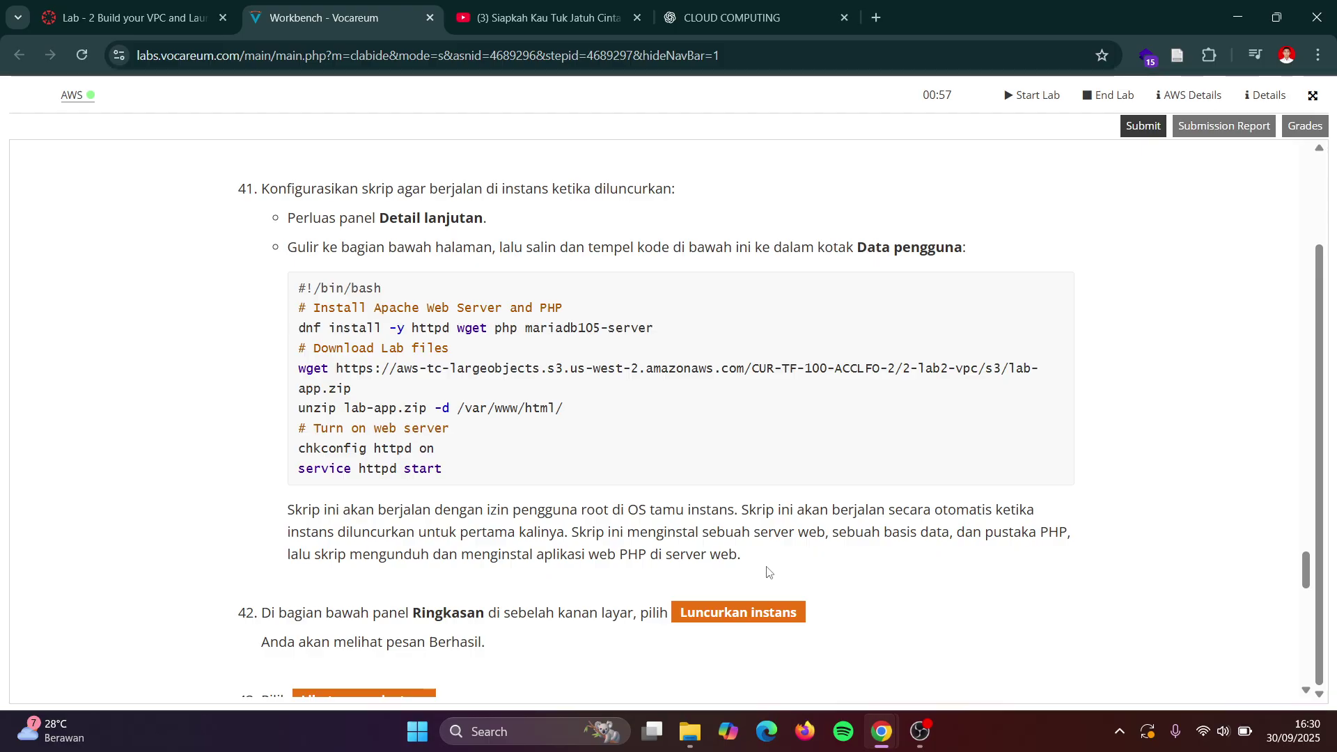
pyautogui.scroll(-1, 741, 533)
pyautogui.scroll(-1, 742, 533)
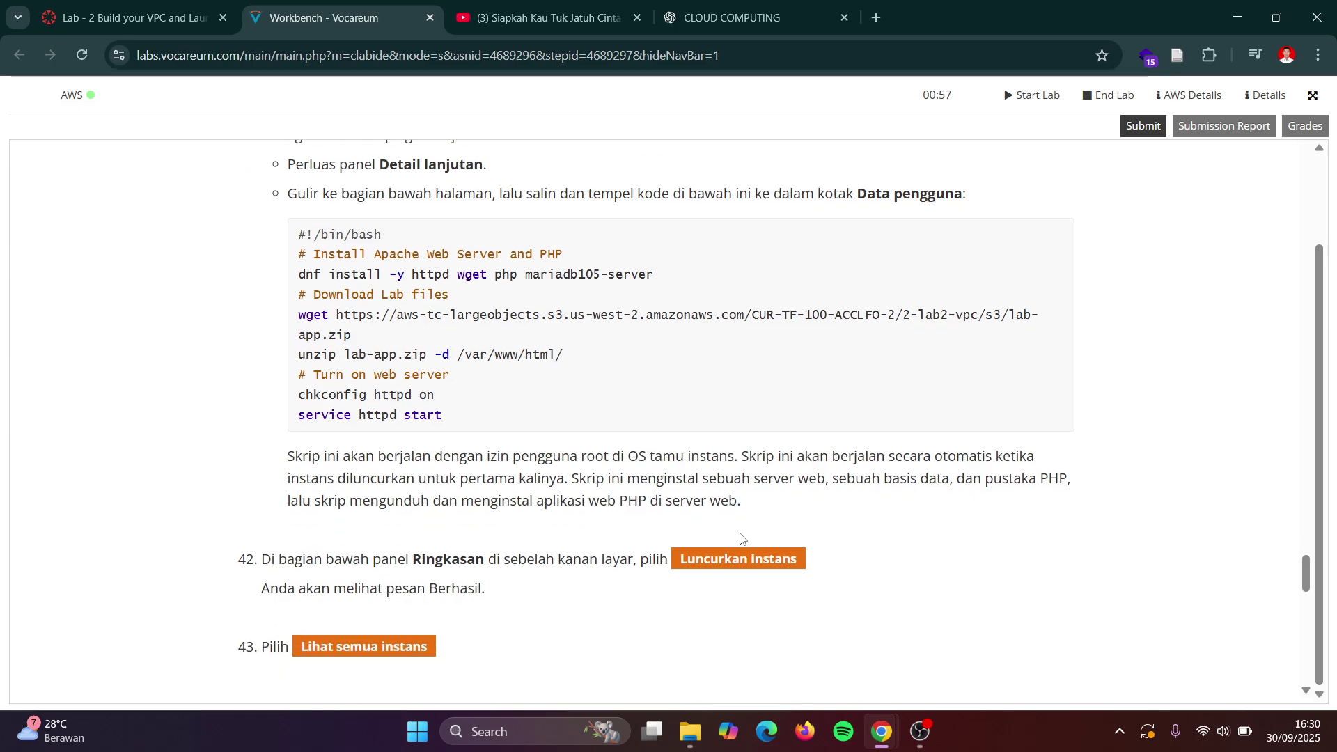
pyautogui.hotkey('alt', 'Tab')
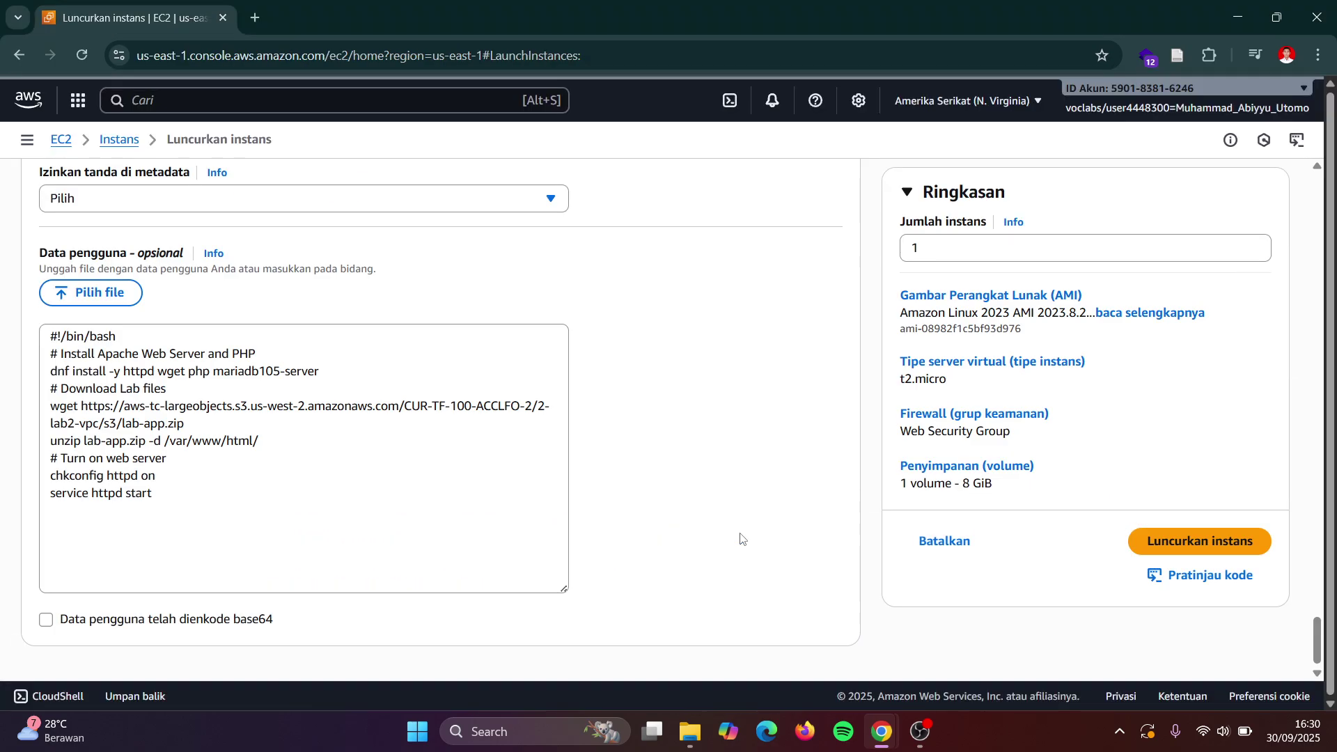
pyautogui.click(1193, 551)
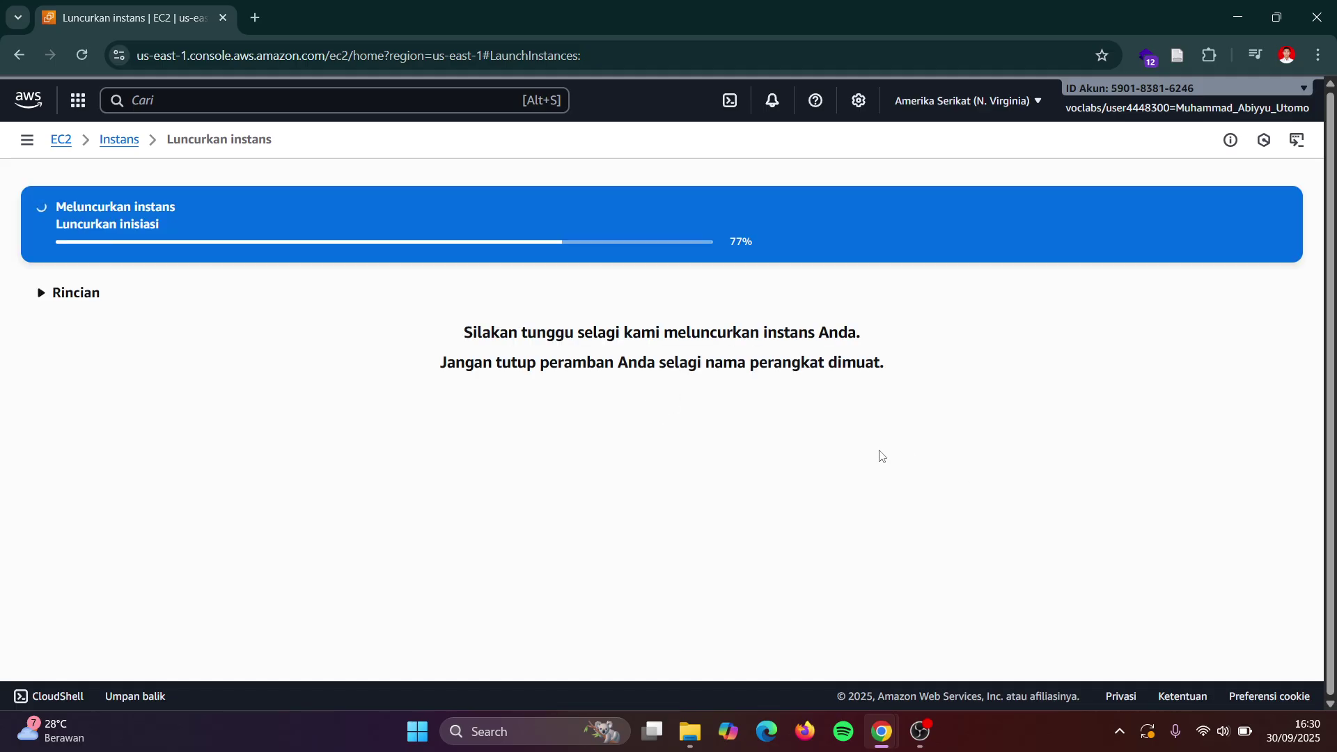
# - Read steps 43 to 47 of the lab instructions and open the list of all EC2 instances
pyautogui.hotkey('alt', 'Tab')
pyautogui.scroll(-1, 873, 450)
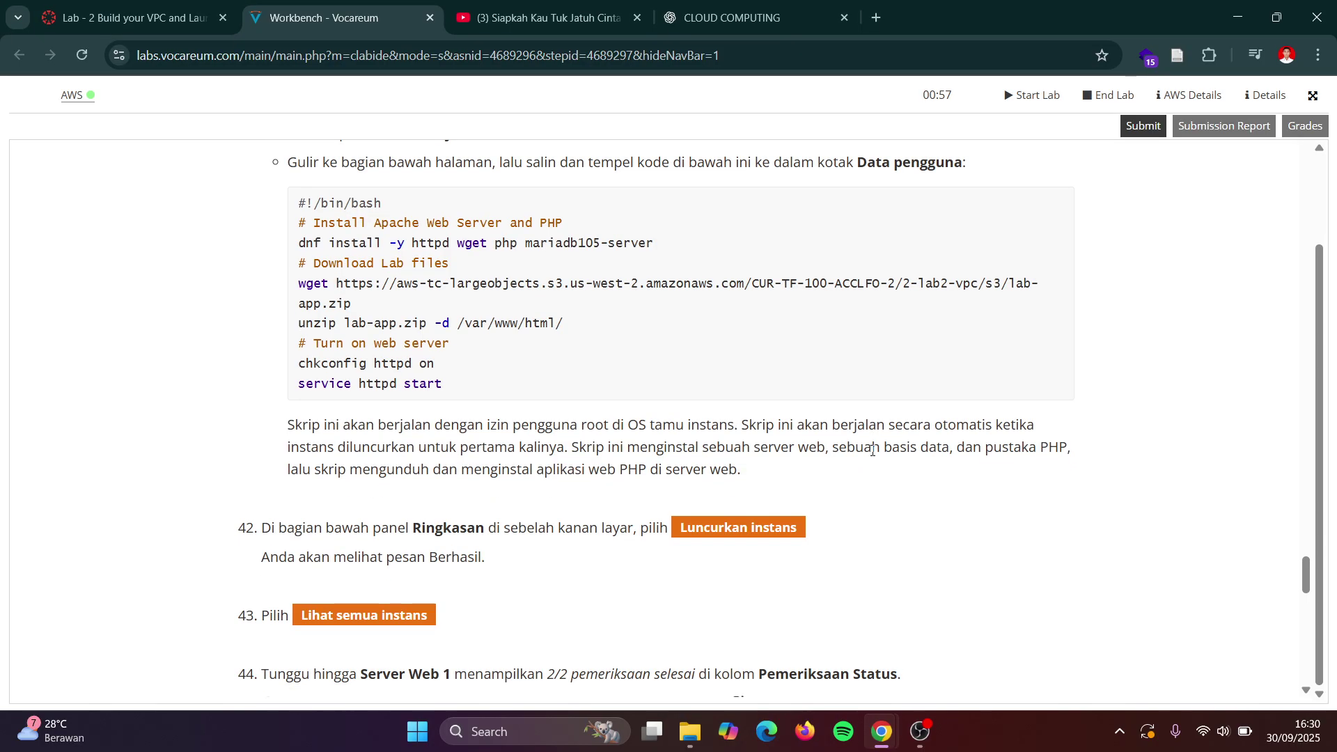
pyautogui.scroll(-5, 873, 451)
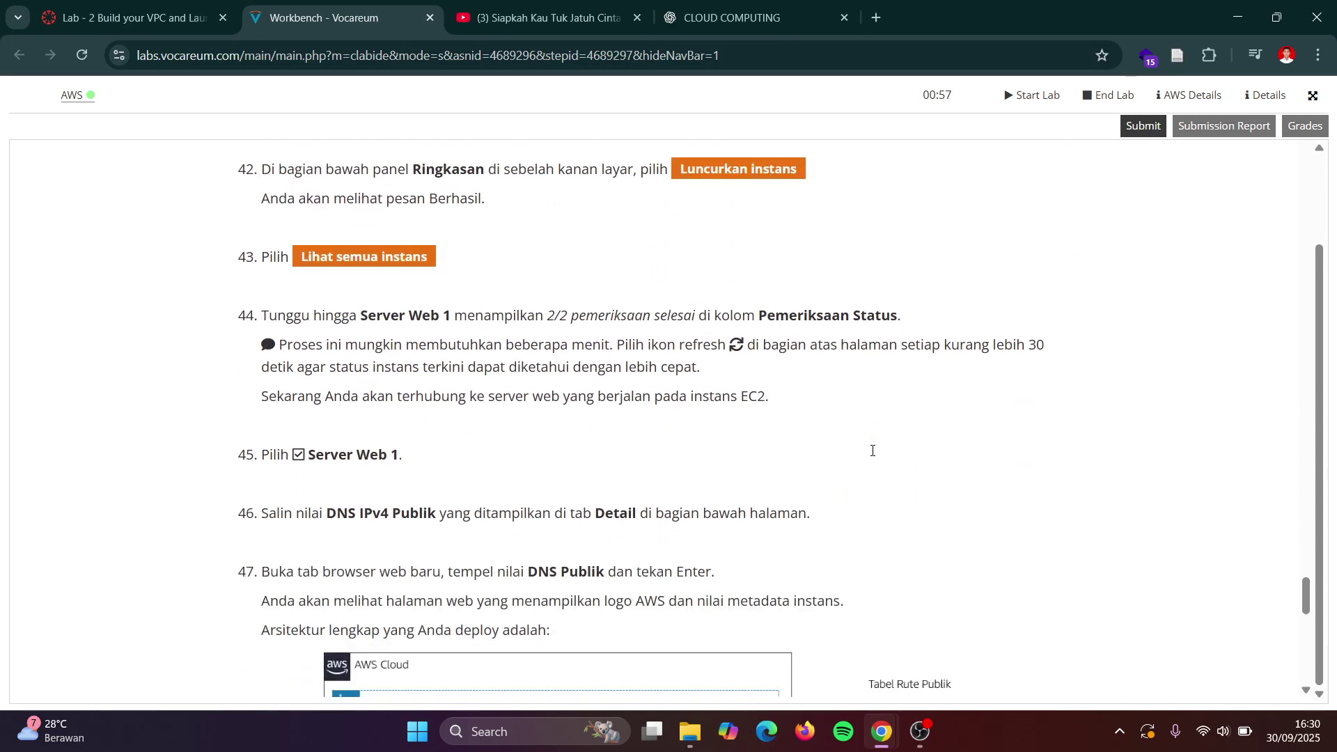
pyautogui.hotkey('alt', 'Tab')
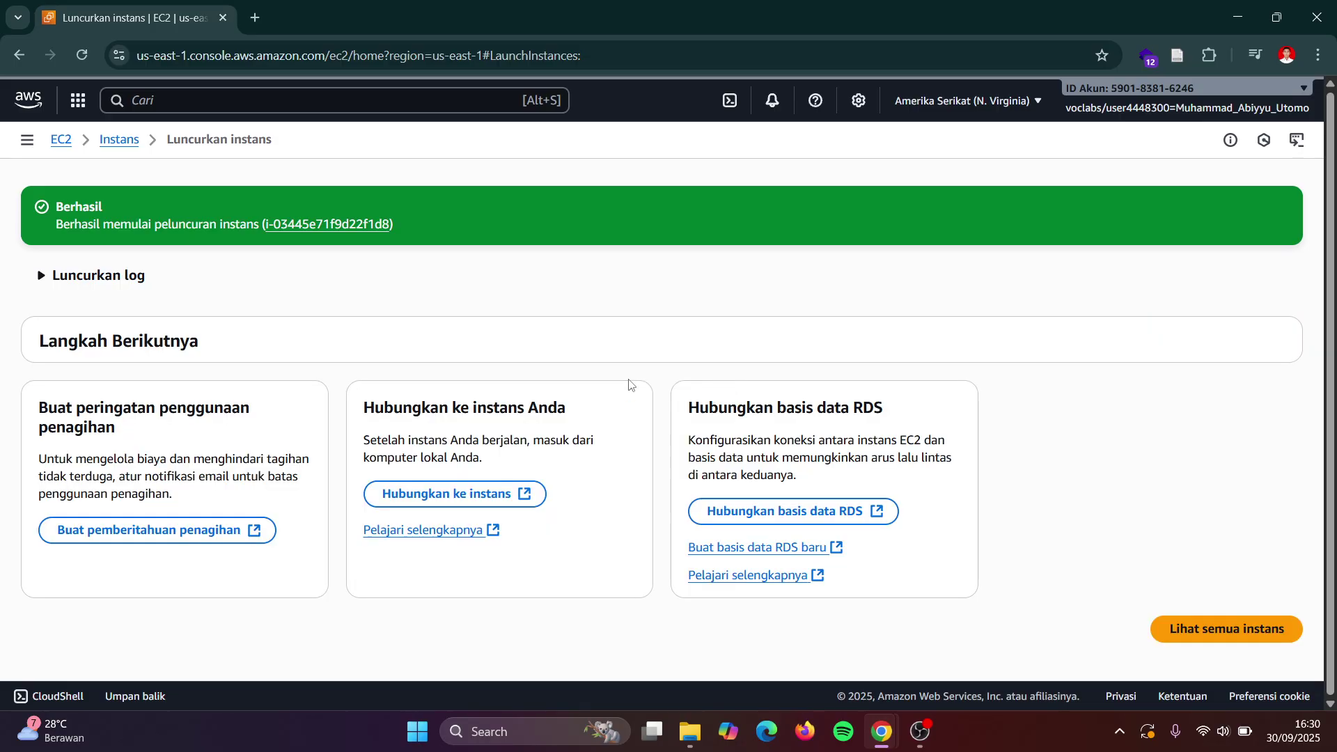
pyautogui.click(1226, 631)
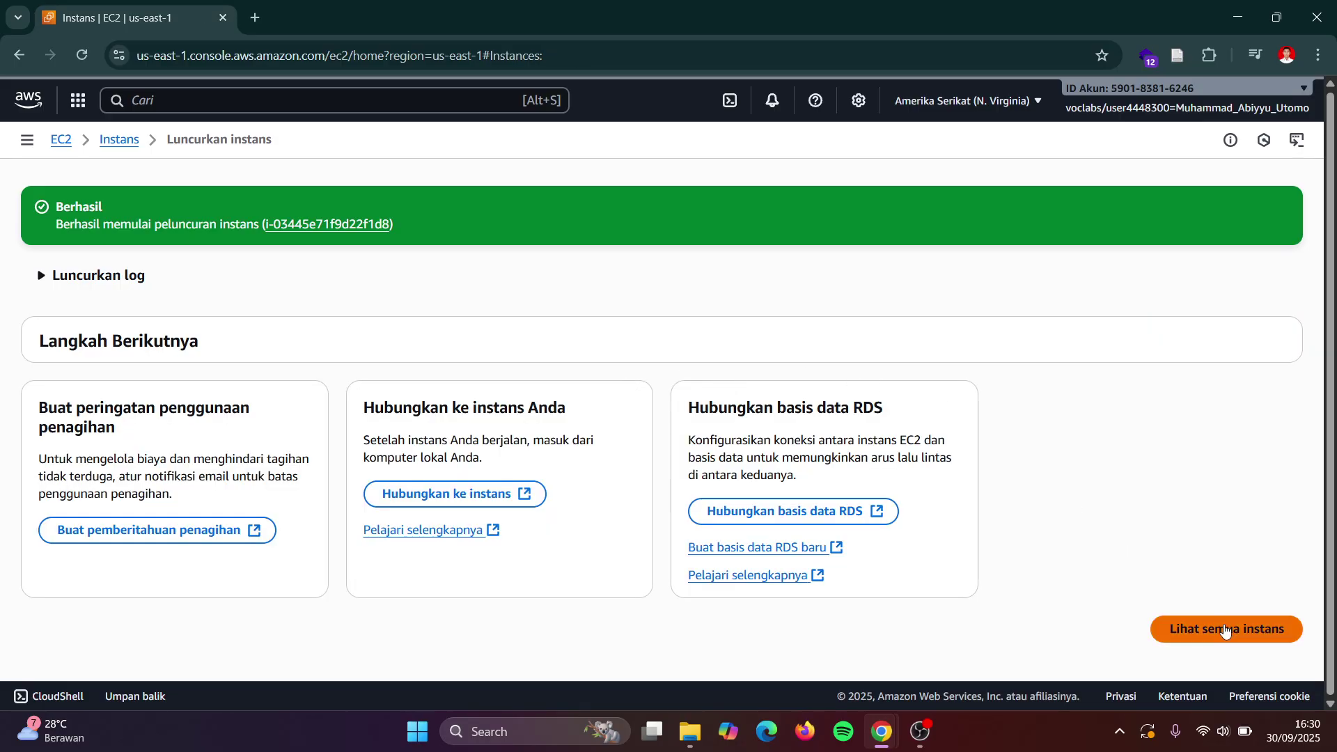
# - Read lab step 44 on waiting for Server Web 1's status checks and return to the EC2 instance list
pyautogui.hotkey('alt', 'Tab')
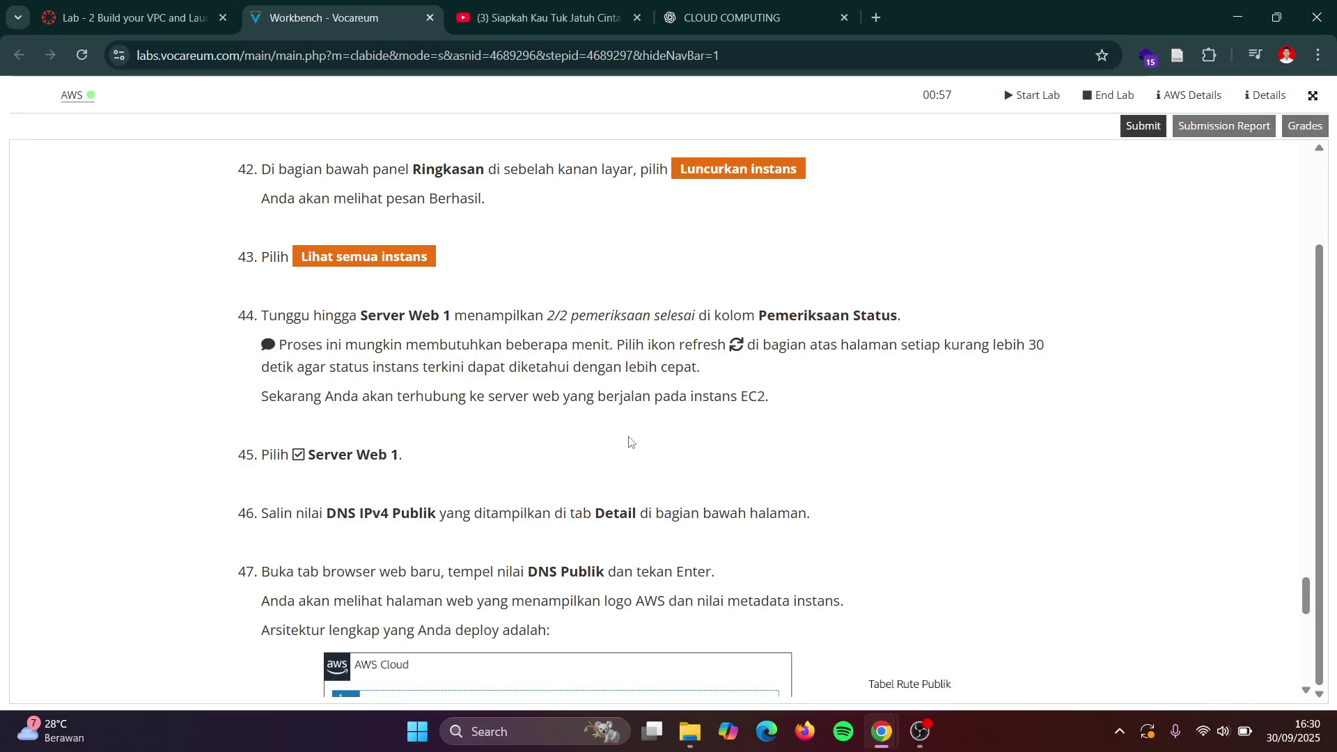
pyautogui.scroll(-1, 630, 441)
pyautogui.scroll(-1, 630, 441)
pyautogui.hotkey('alt', 'Tab')
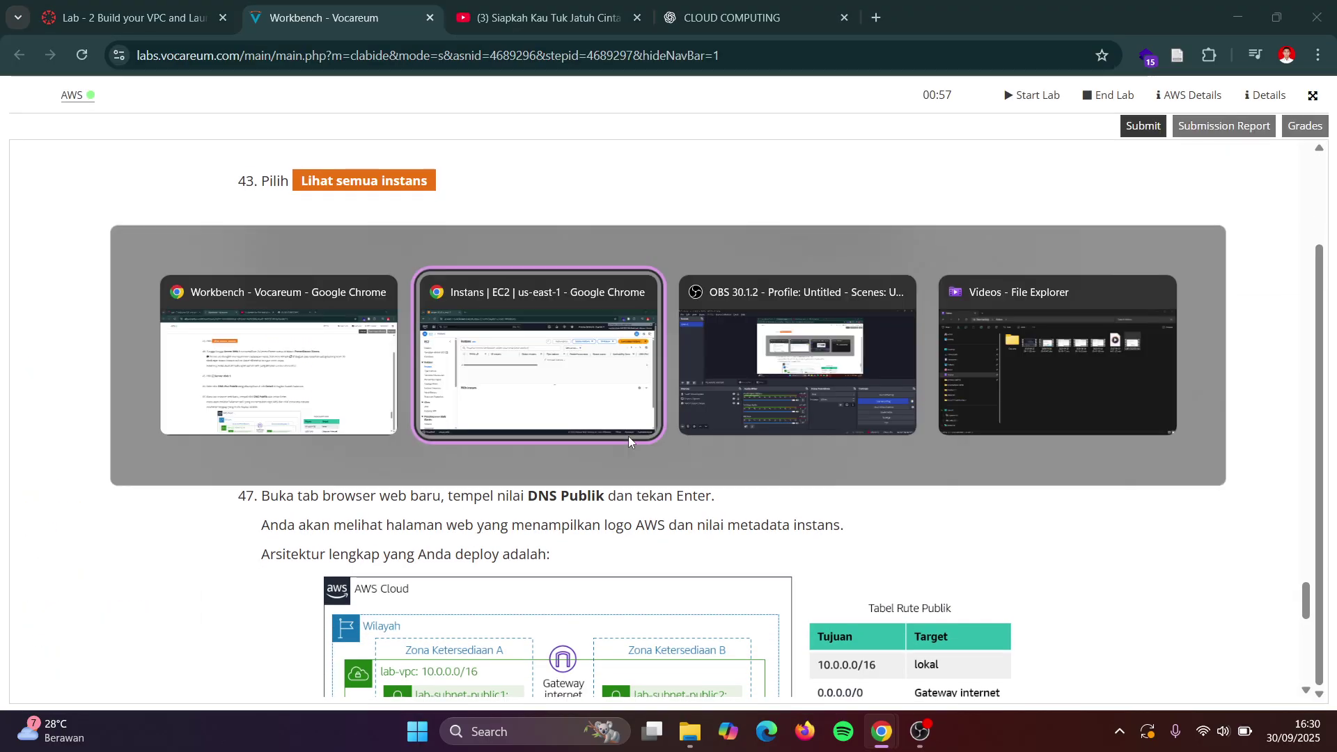
pyautogui.hotkey('alt', 'Tab')
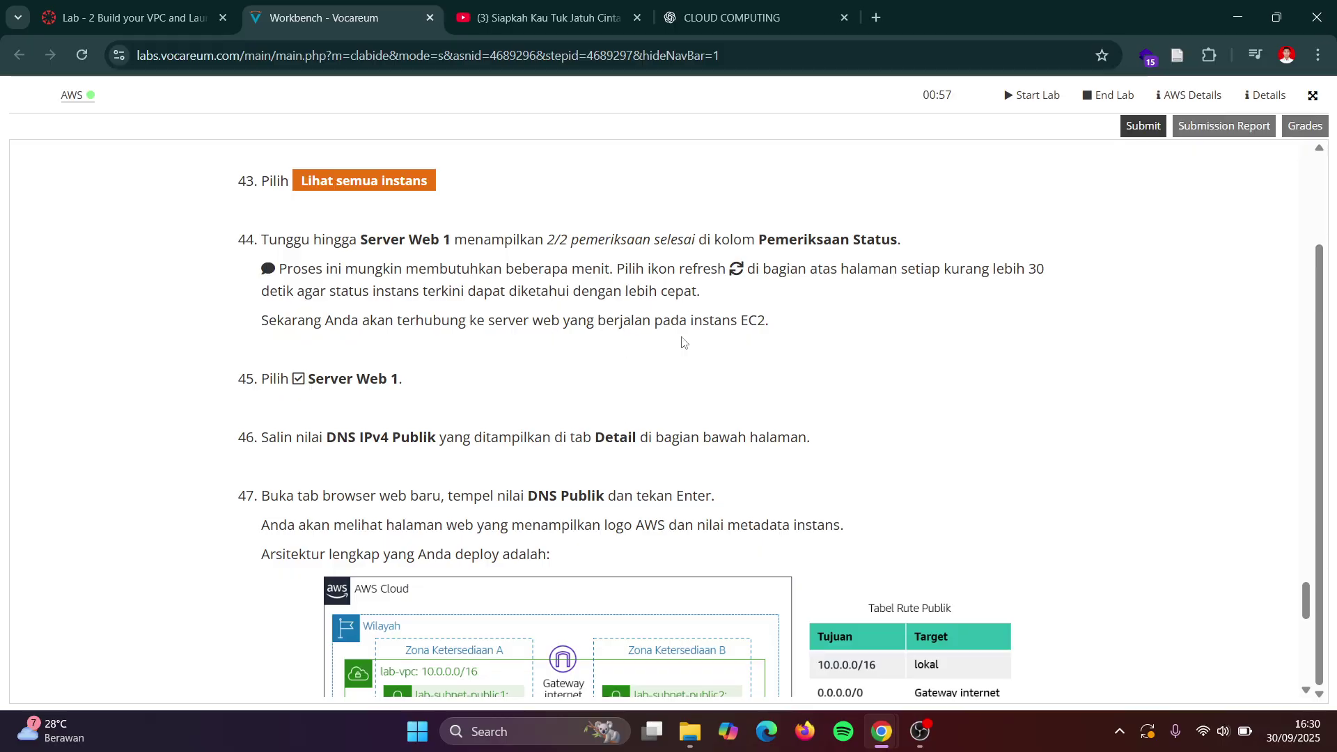
pyautogui.hotkey('alt', 'Tab')
pyautogui.hotkey('alt', 'Tab')
pyautogui.hotkey('alt', 'Tab')
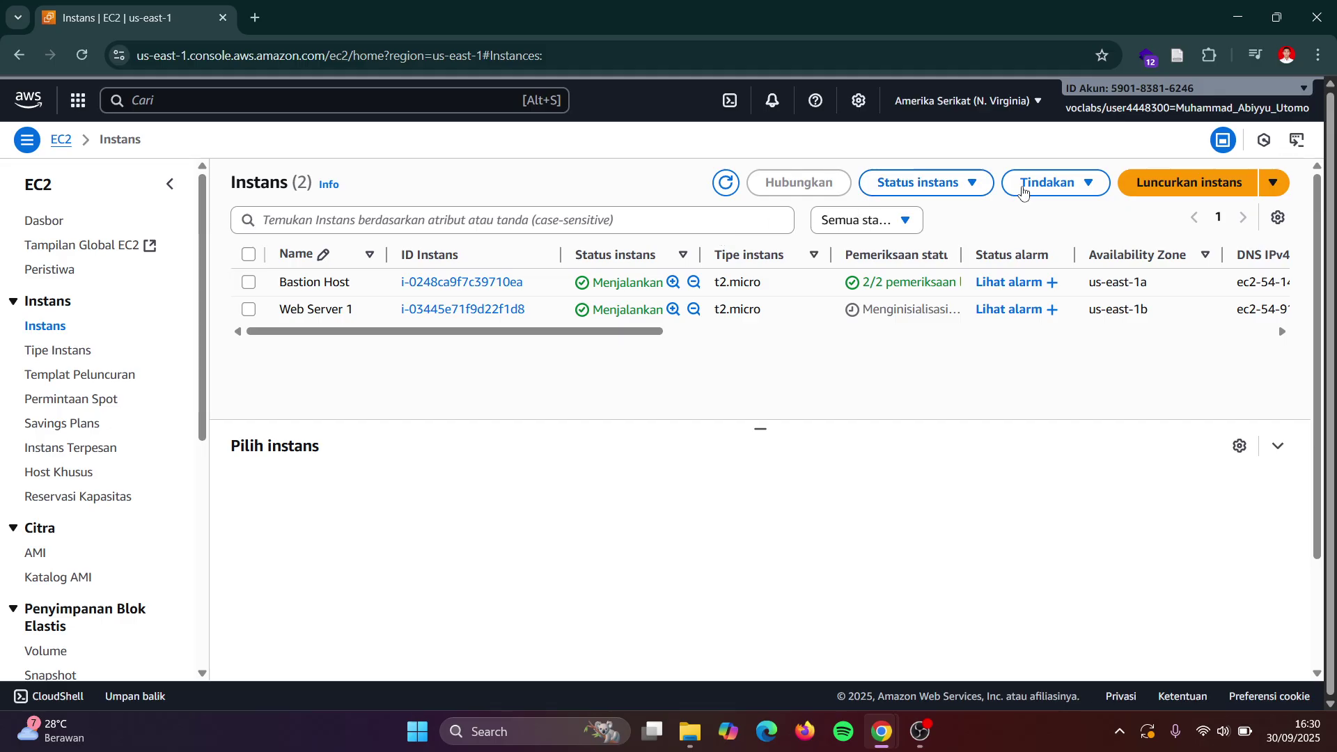
# - Refresh the EC2 instance list repeatedly to monitor Web Server 1's status checks
pyautogui.click(716, 191)
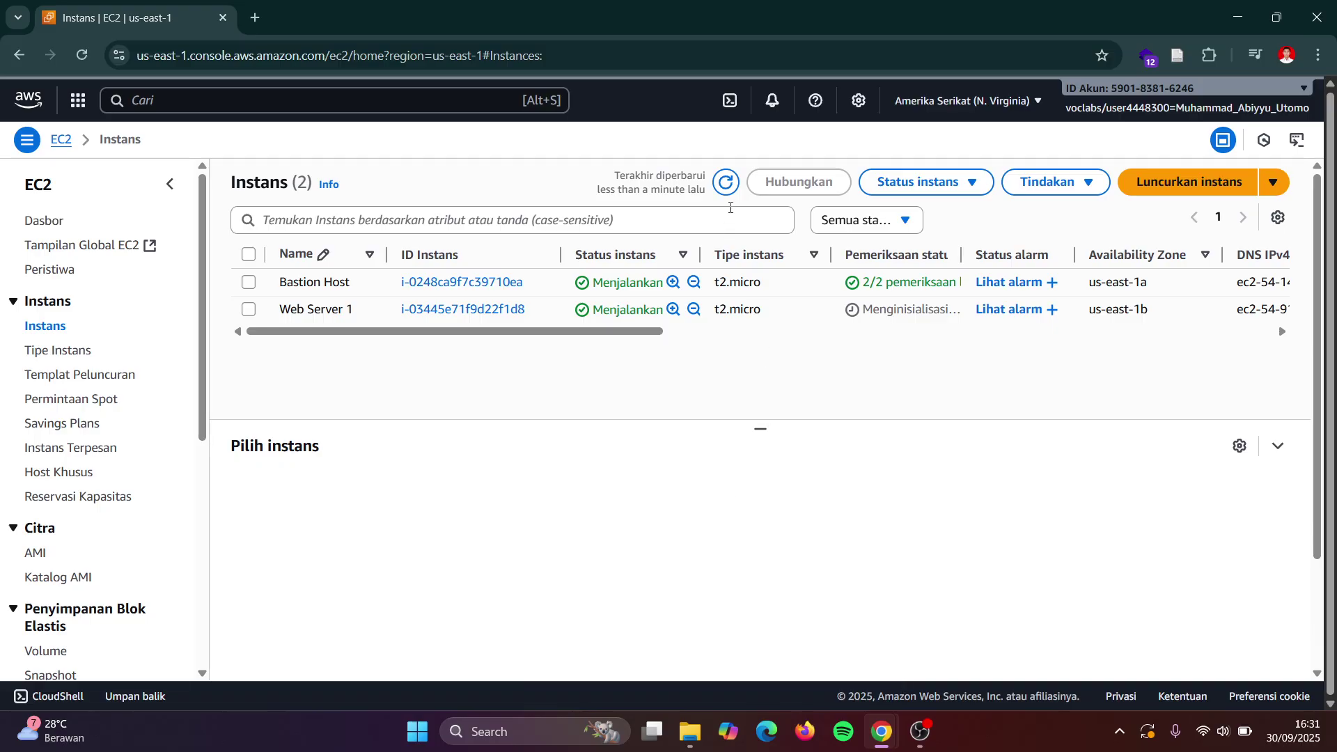
pyautogui.click(724, 192)
pyautogui.moveTo(924, 735)
pyautogui.click(958, 652)
pyautogui.click(730, 183)
pyautogui.rightClick(730, 184)
pyautogui.click(730, 184)
pyautogui.click(730, 184)
pyautogui.click(723, 188)
pyautogui.hotkey('alt', 'Tab')
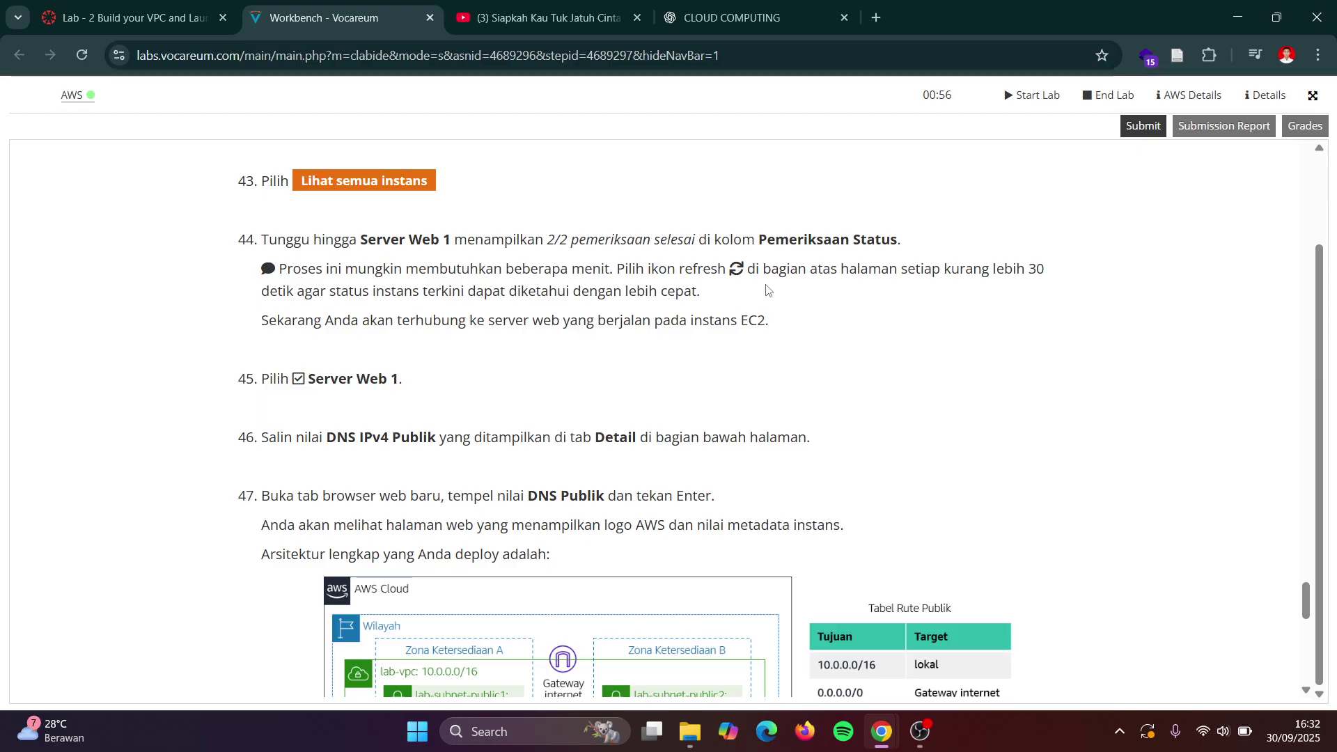
pyautogui.hotkey('alt', 'Tab')
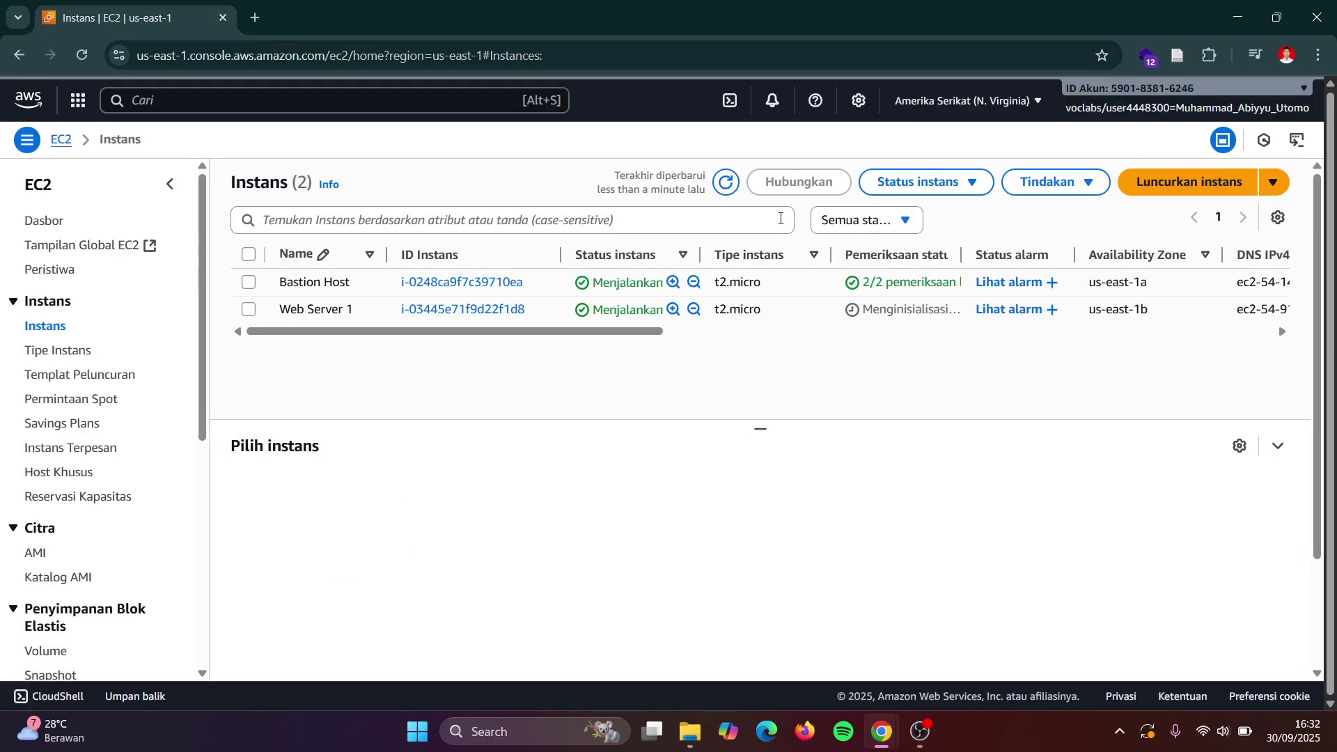
pyautogui.click(728, 183)
pyautogui.click(726, 189)
pyautogui.click(729, 183)
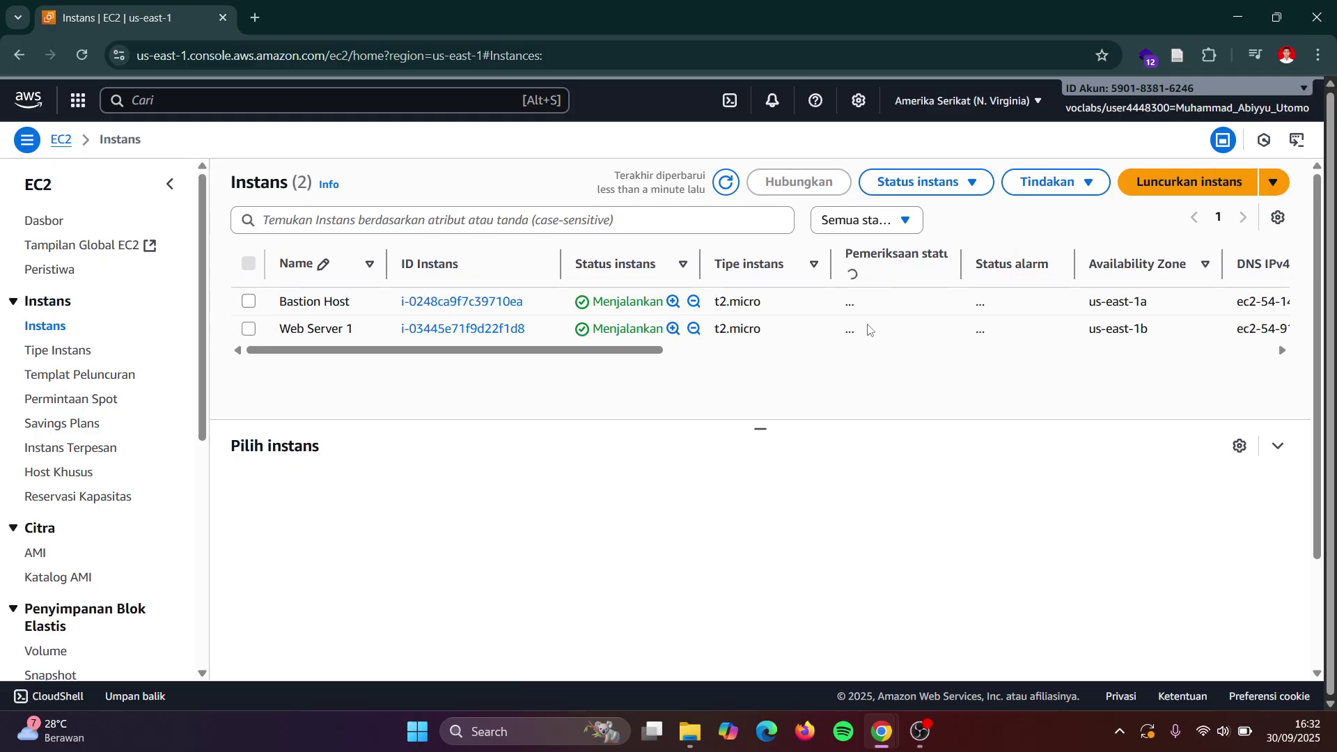
pyautogui.click(927, 735)
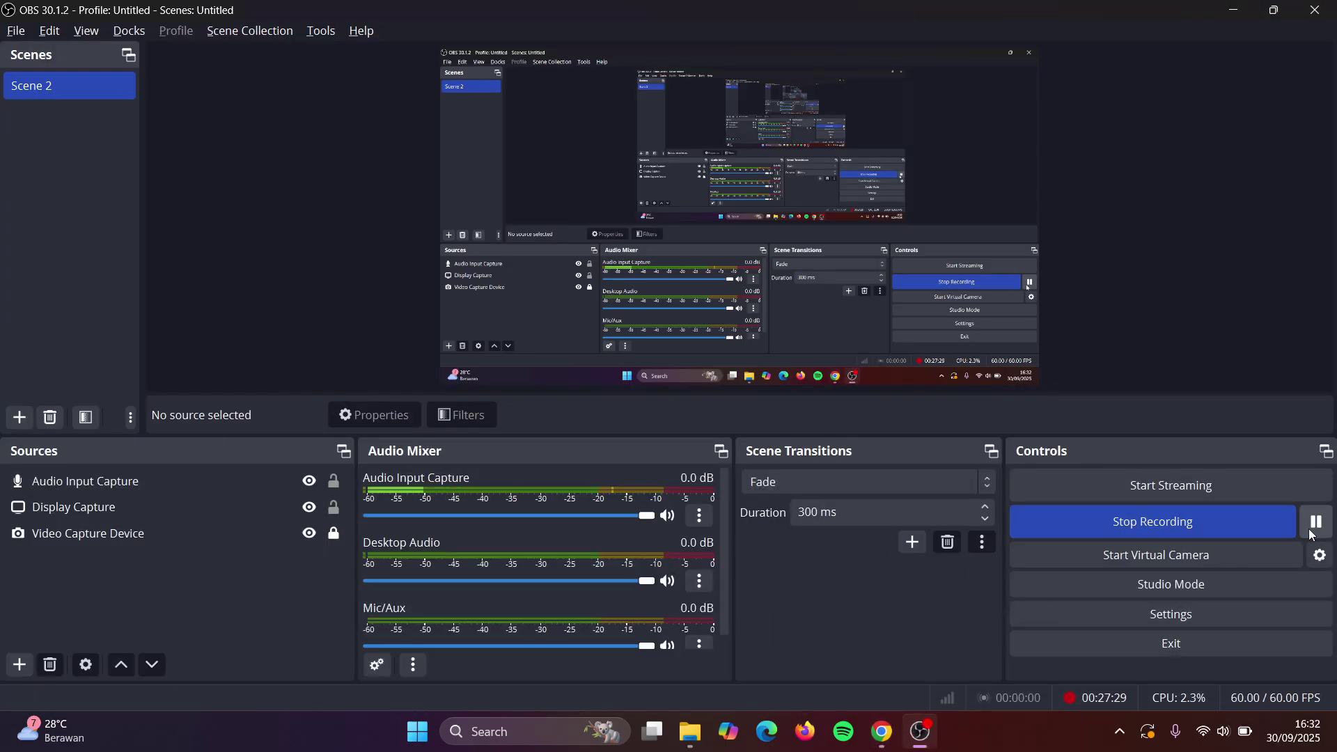
pyautogui.click(1235, 8)
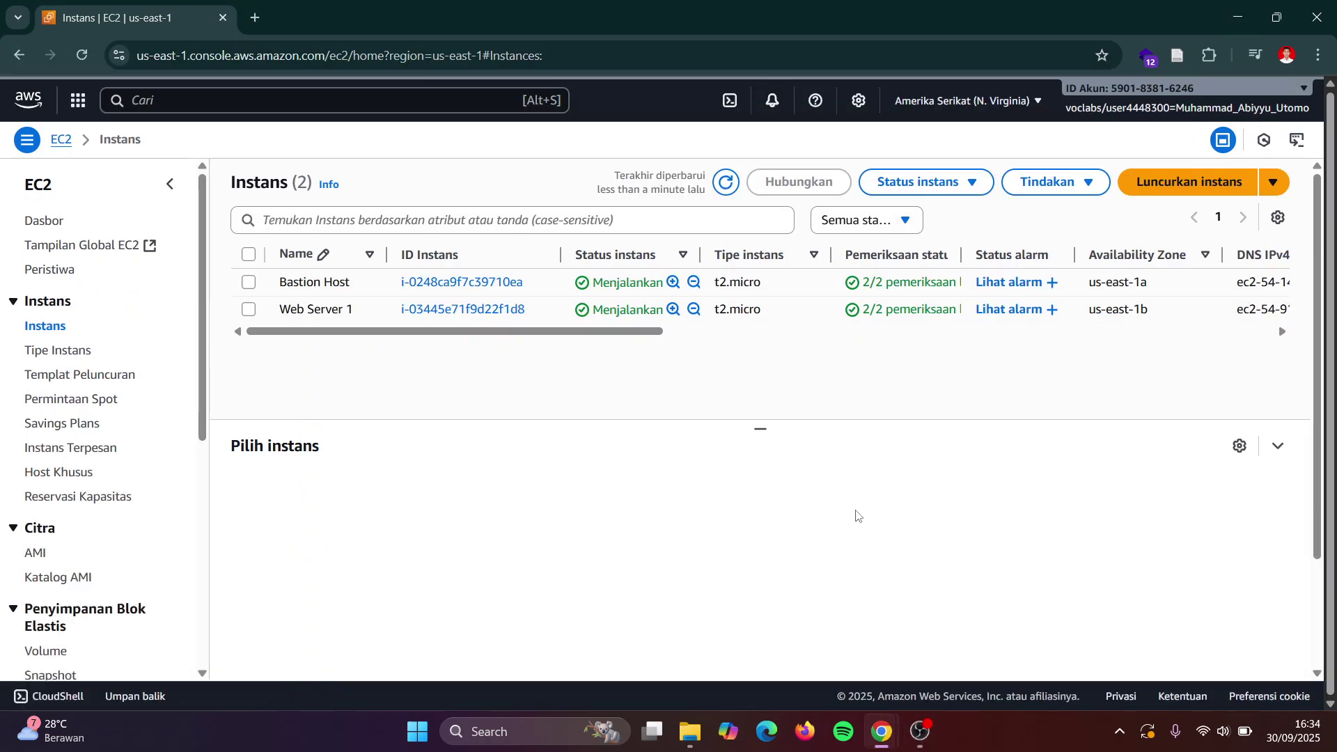
# - Read steps 44 to 47 of the lab instructions and examine the complete architecture diagram
pyautogui.hotkey('alt', 'Tab')
pyautogui.hotkey('alt', 'Tab')
pyautogui.press('Tab')
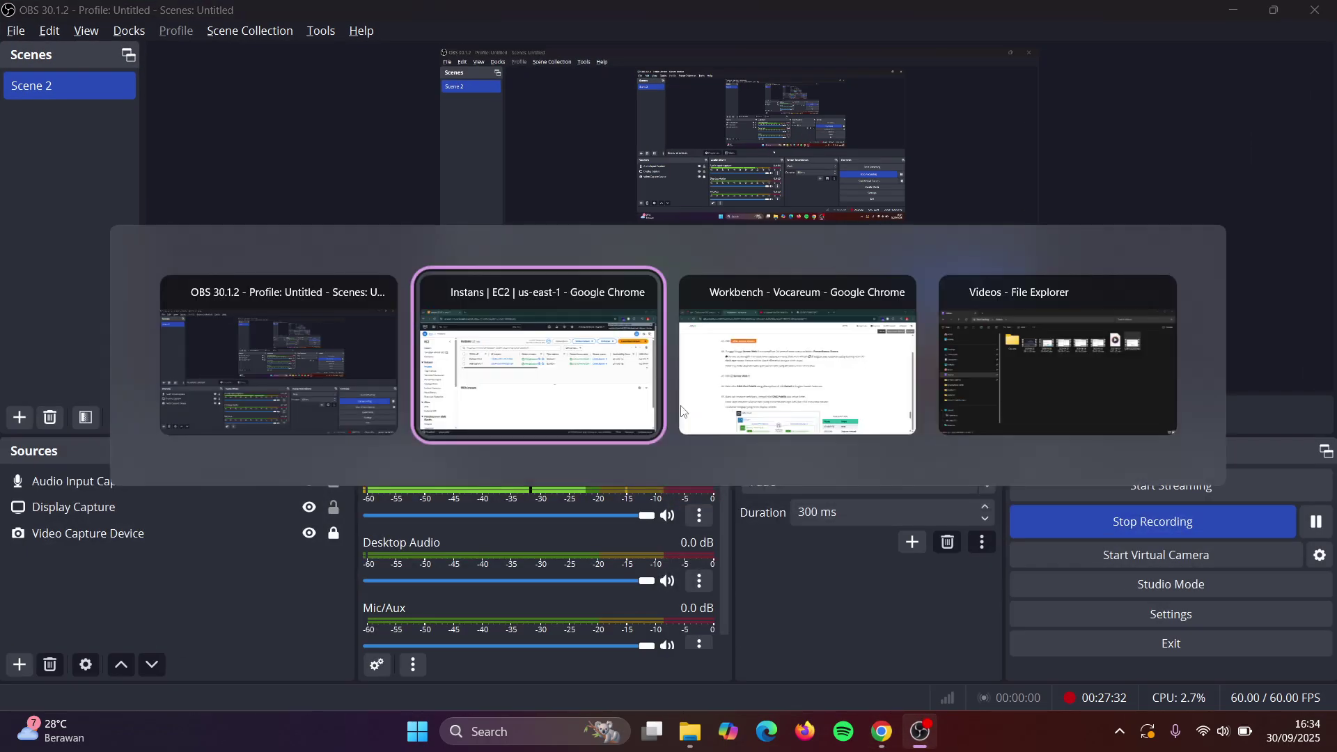
pyautogui.scroll(-1, 691, 376)
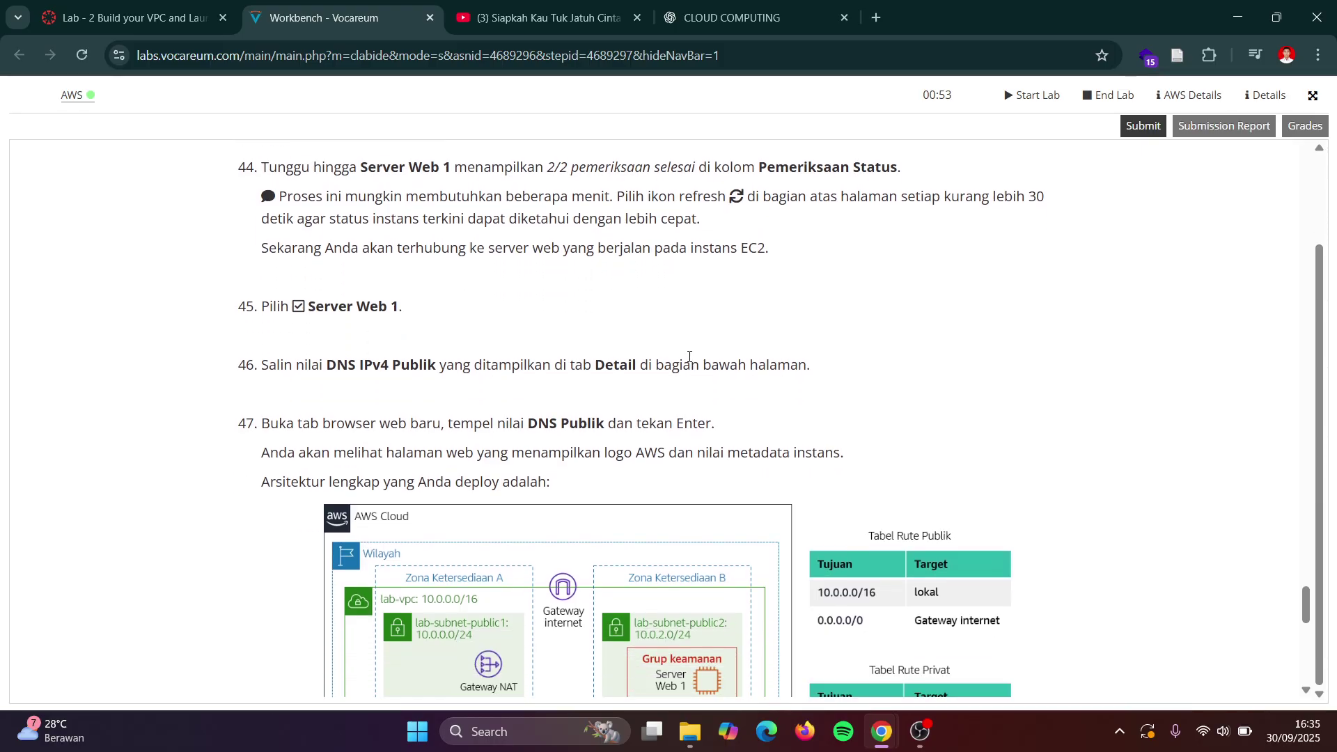
pyautogui.scroll(-5, 689, 356)
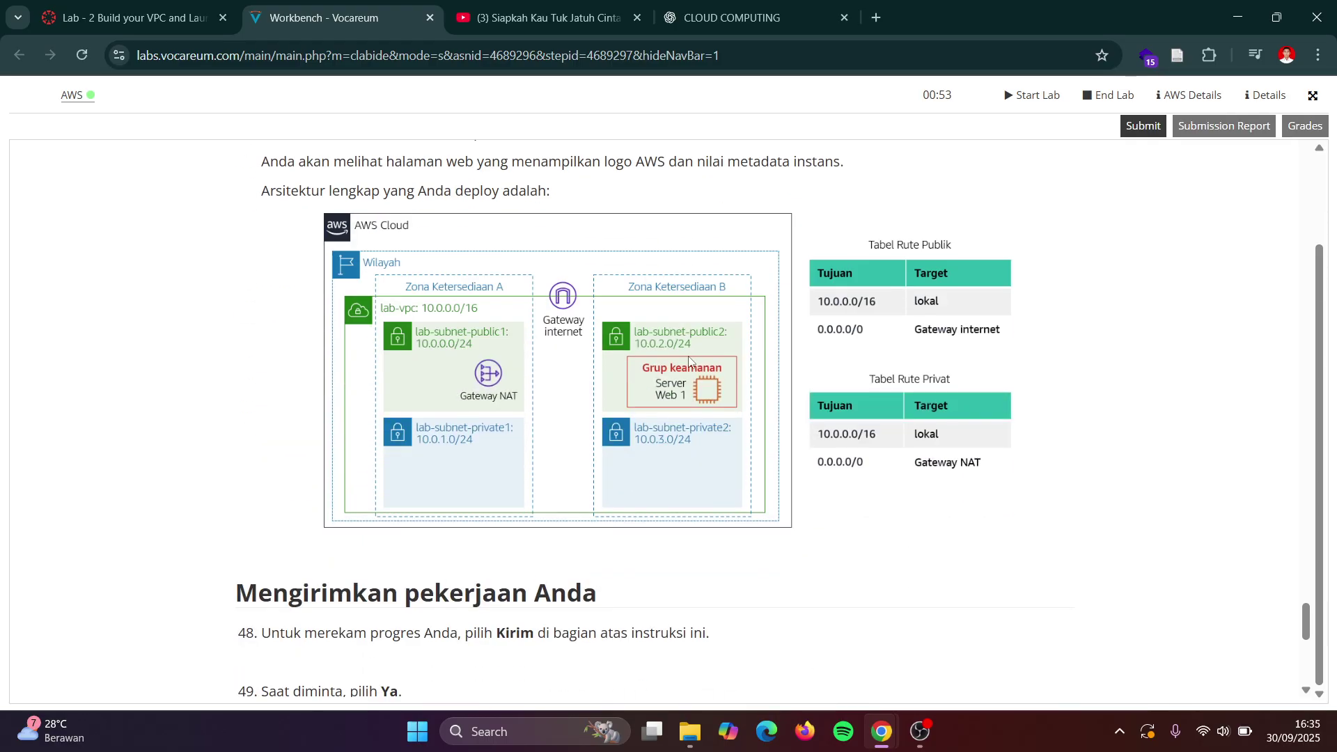
pyautogui.scroll(7, 689, 356)
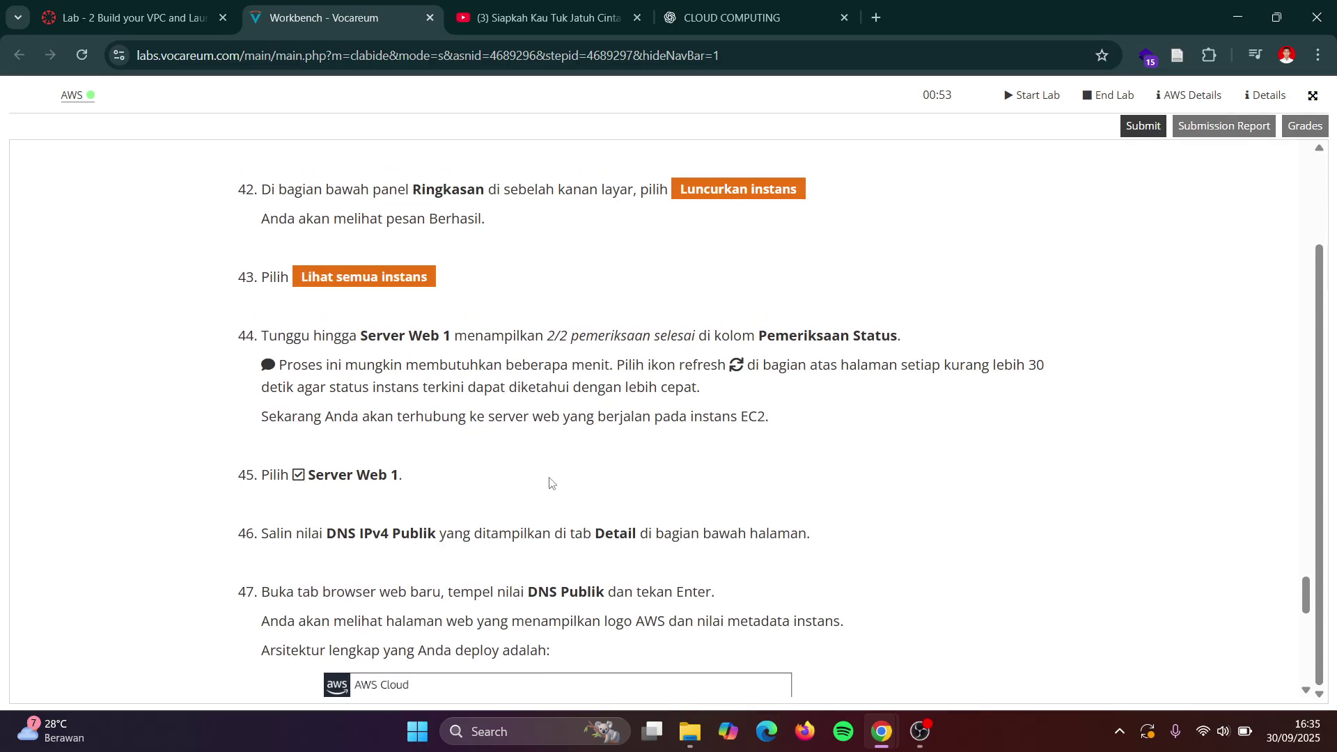
# - Return to the EC2 instance list and select the Web Server 1 instance
pyautogui.hotkey('alt', 'Tab')
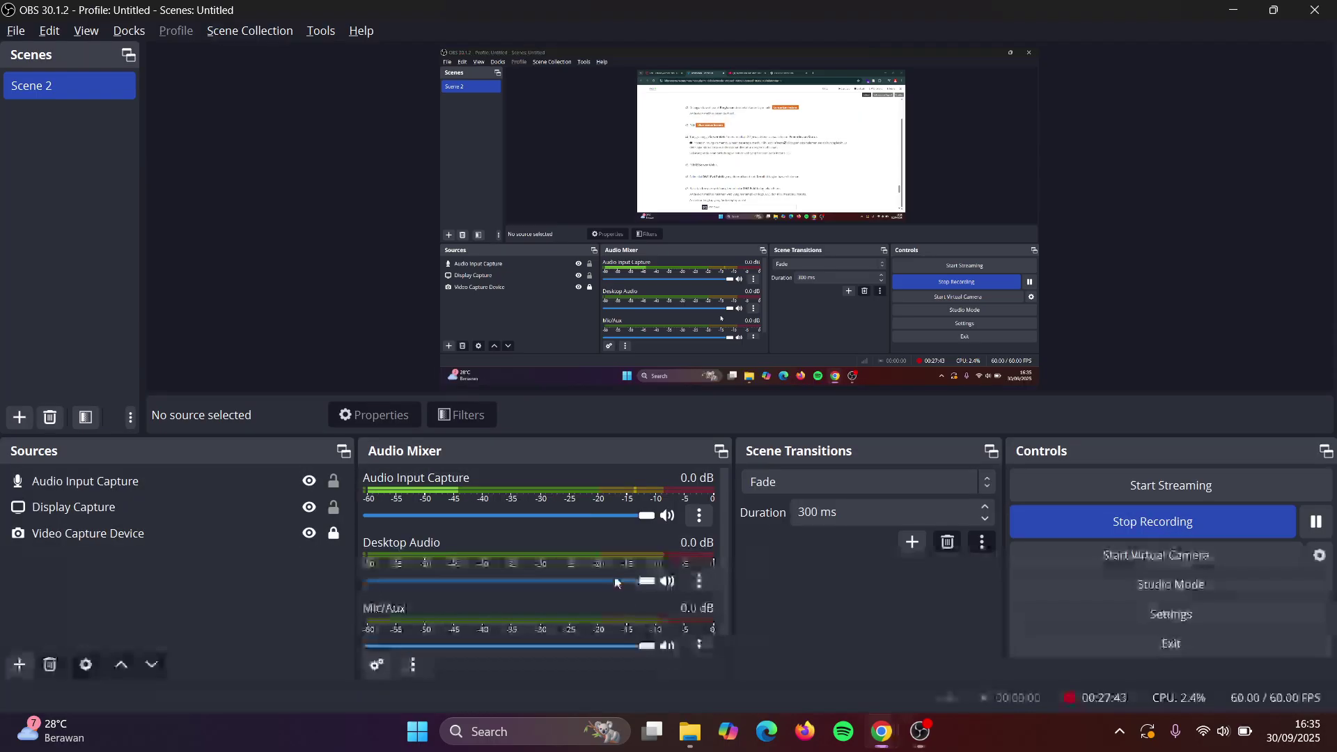
pyautogui.hotkey('alt', 'Tab')
pyautogui.press('Tab')
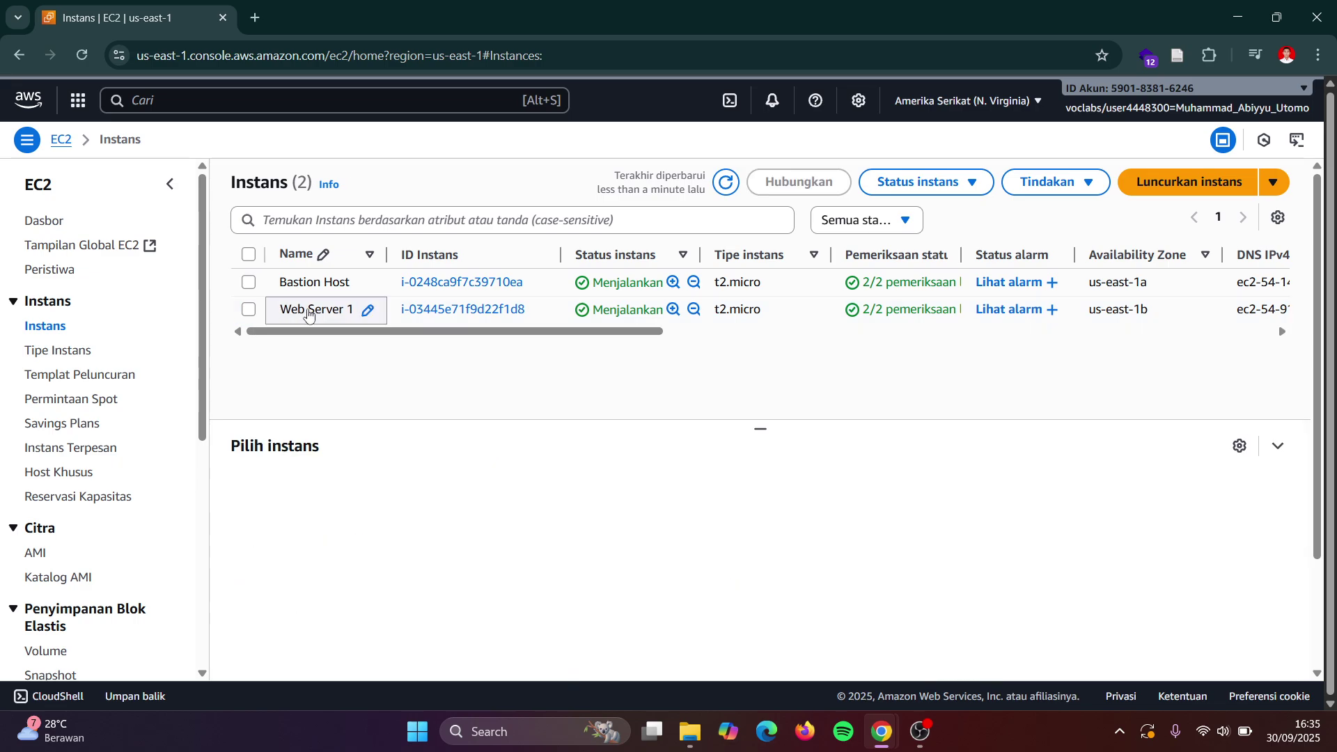
pyautogui.click(248, 309)
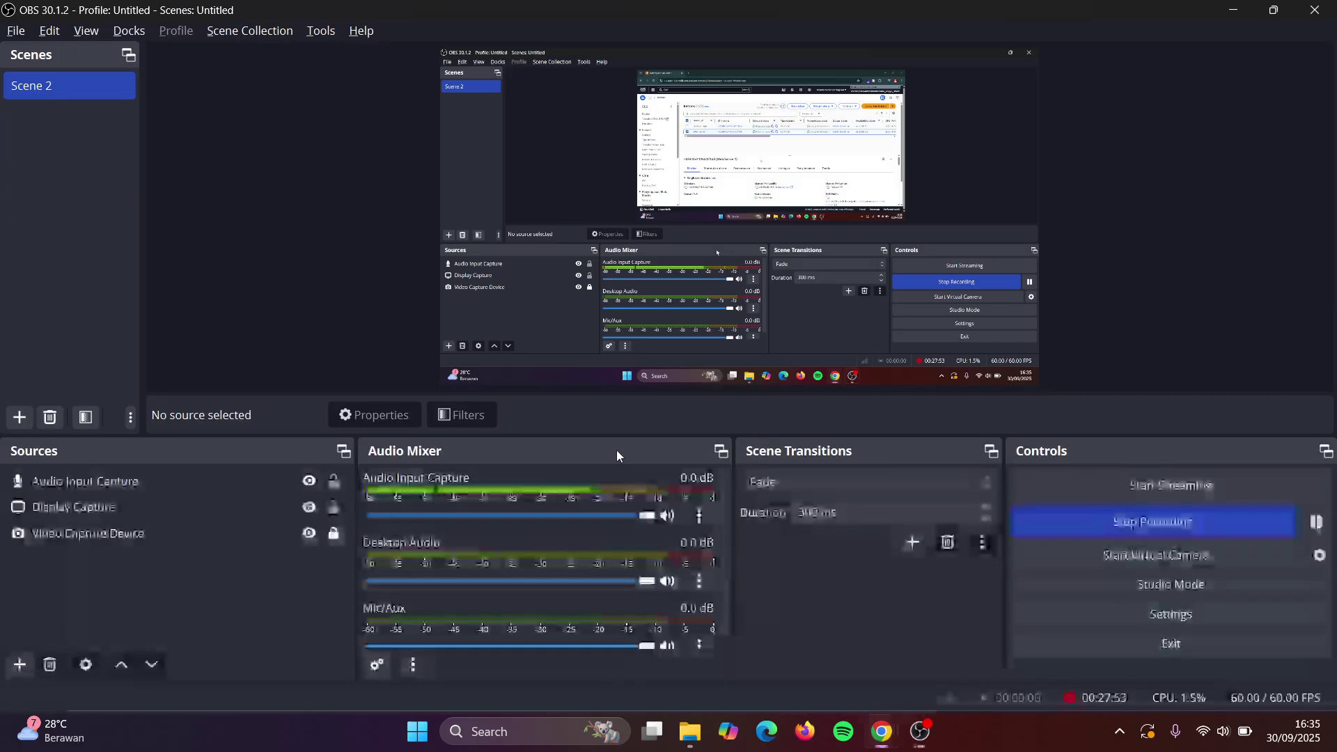
# - Read lab step 46 on copying the DNS IPv4 Publik value and return to Web Server 1's instance details
pyautogui.hotkey('alt', 'Tab')
pyautogui.hotkey('alt', 'Tab')
pyautogui.scroll(-1, 658, 411)
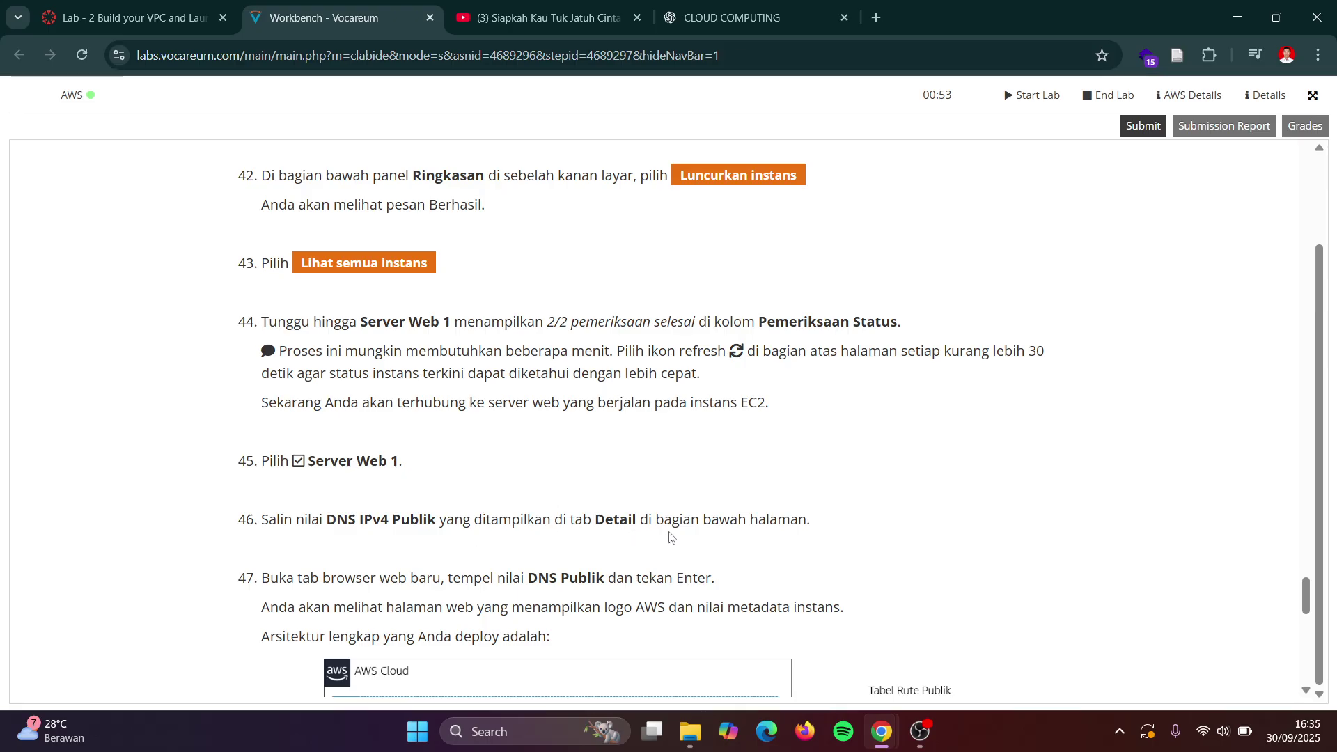
pyautogui.hotkey('alt', 'Tab')
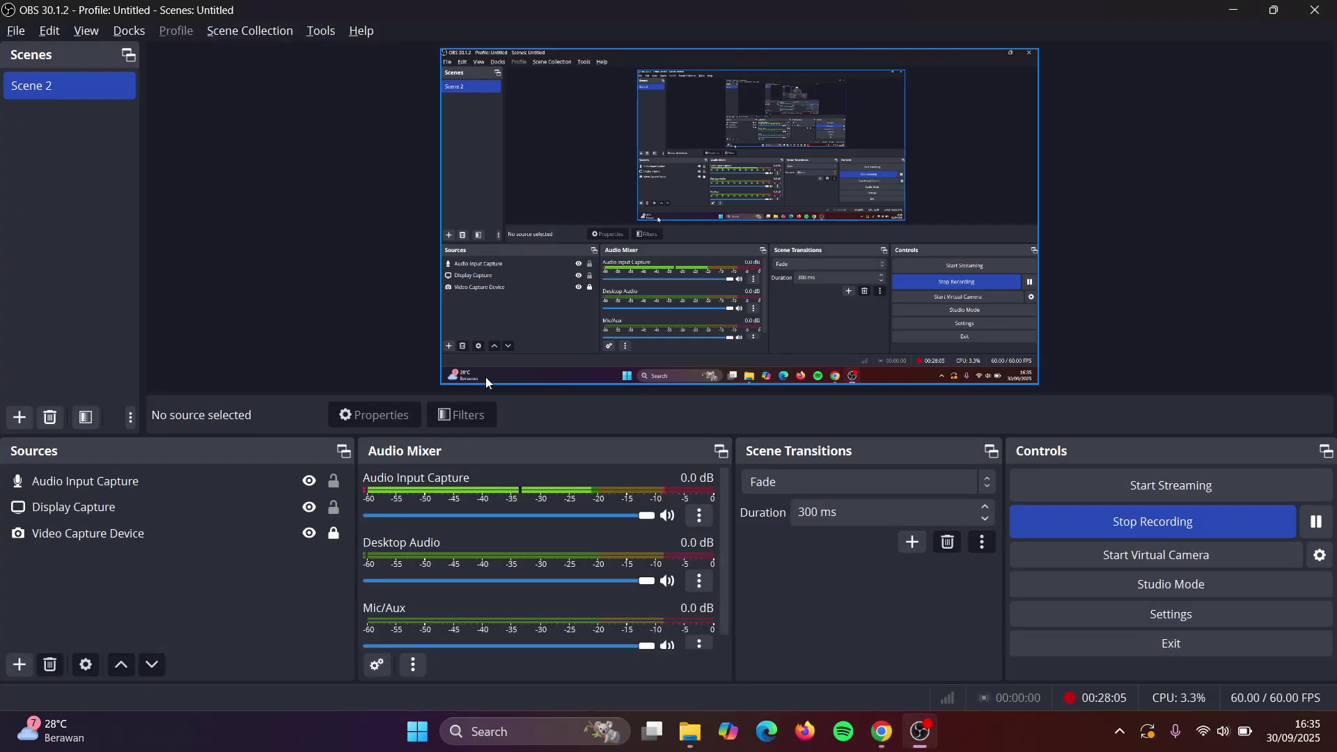
pyautogui.hotkey('alt', 'Tab')
pyautogui.hotkey('alt', 'Tab')
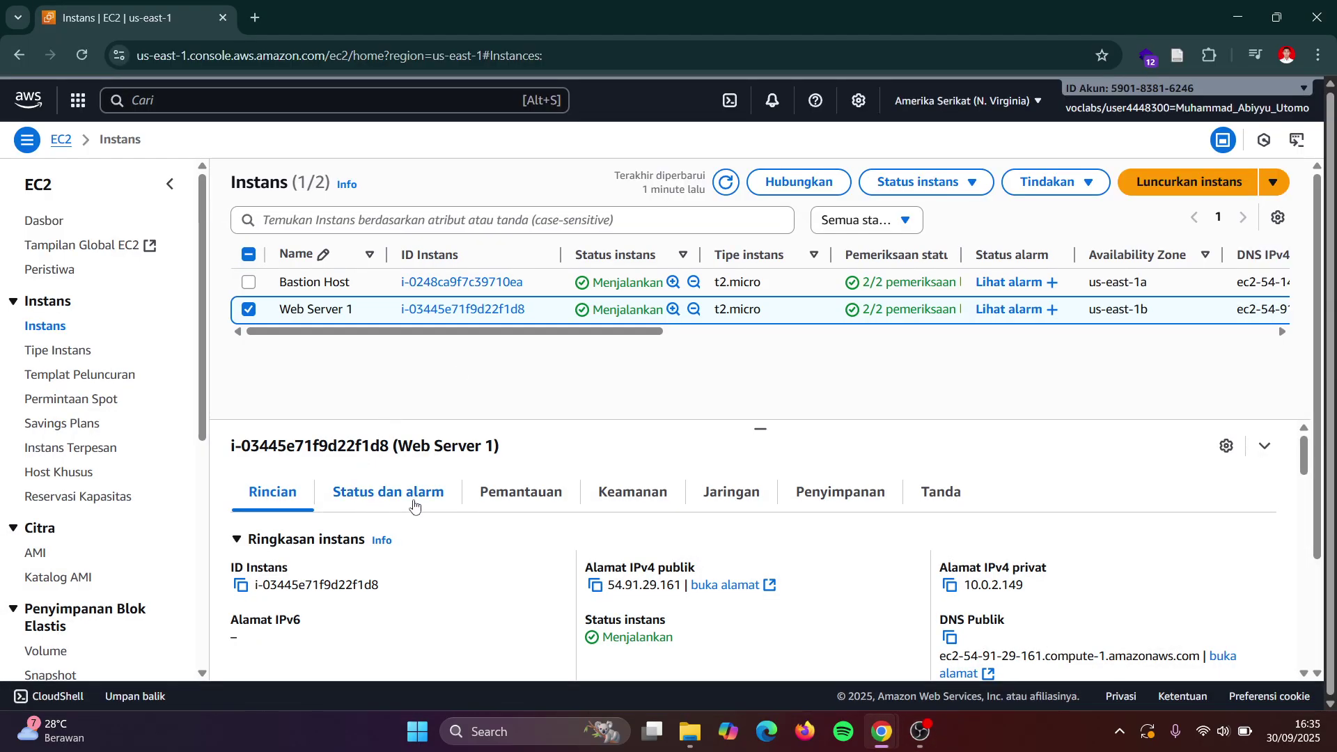
# - Recheck lab step 46 and copy Web Server 1's public IPv4 address from its instance details
pyautogui.scroll(-1, 498, 510)
pyautogui.scroll(1, 499, 510)
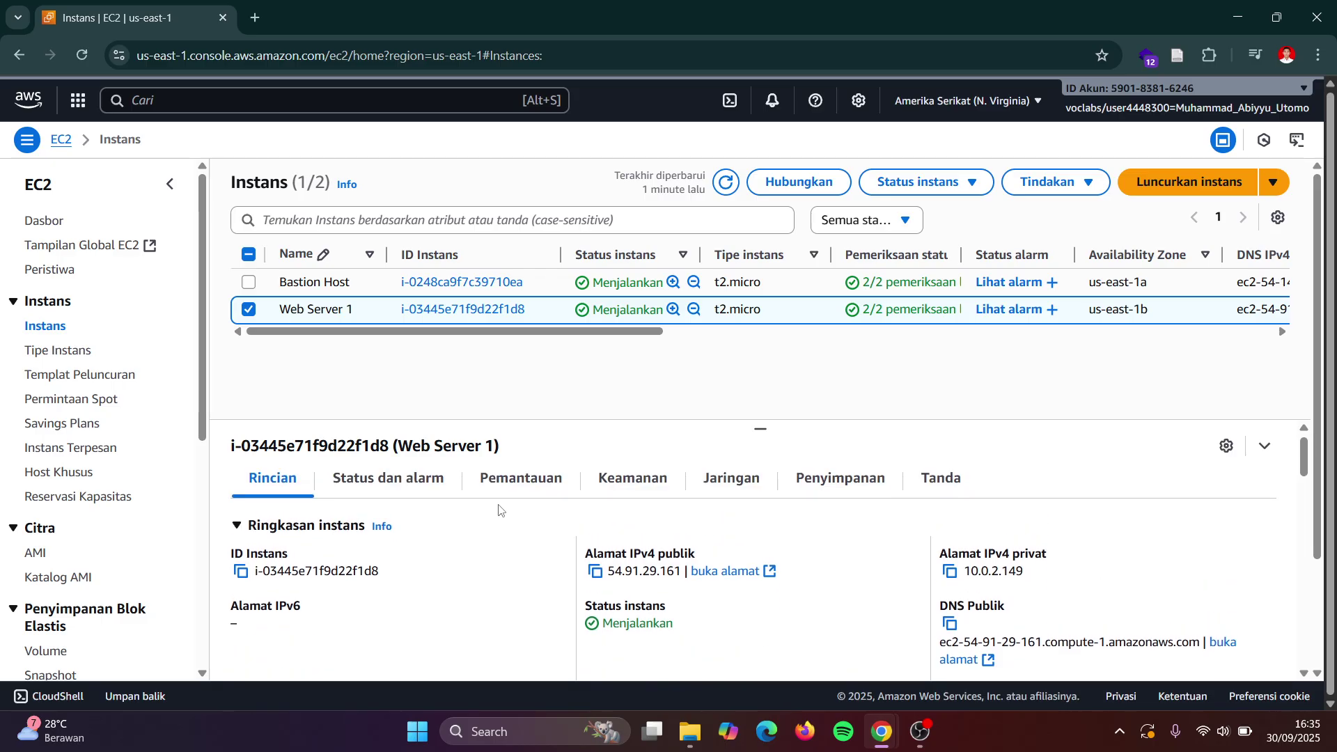
pyautogui.scroll(-1, 499, 511)
pyautogui.hotkey('alt', 'Tab')
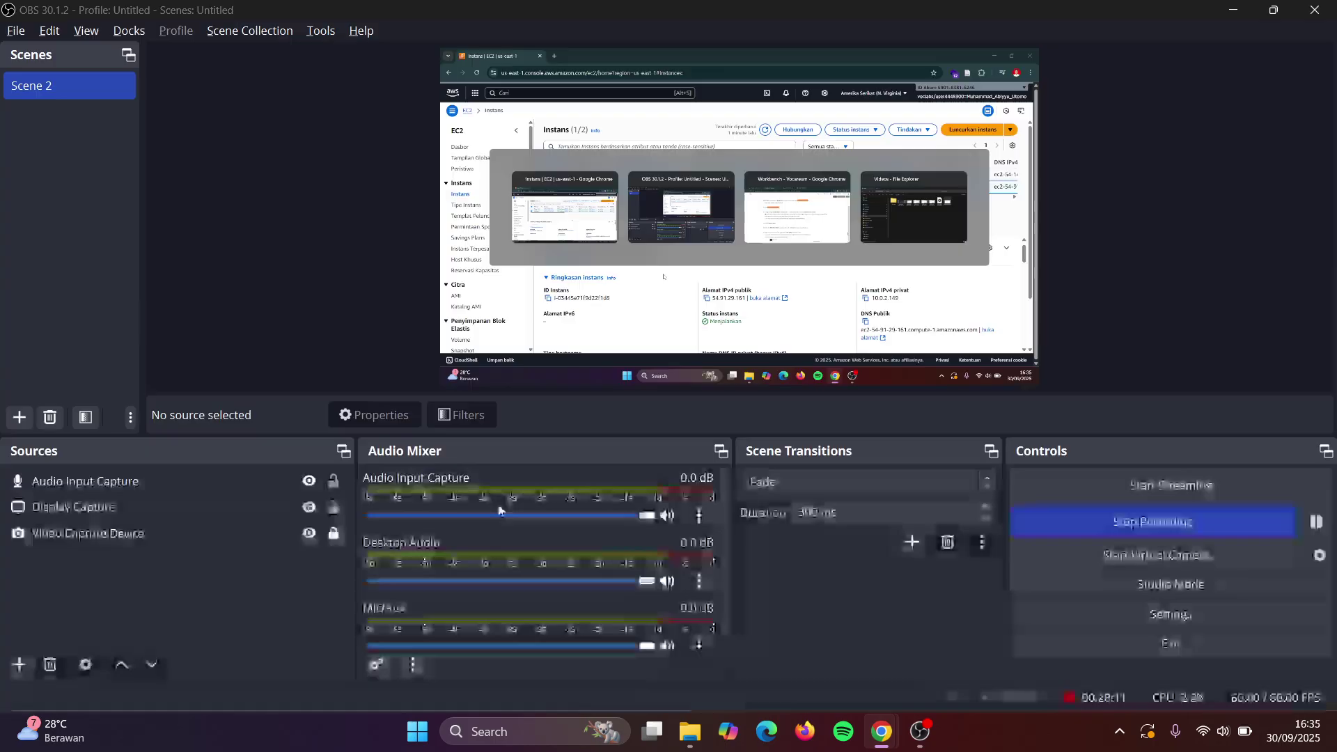
pyautogui.hotkey('alt', 'Tab')
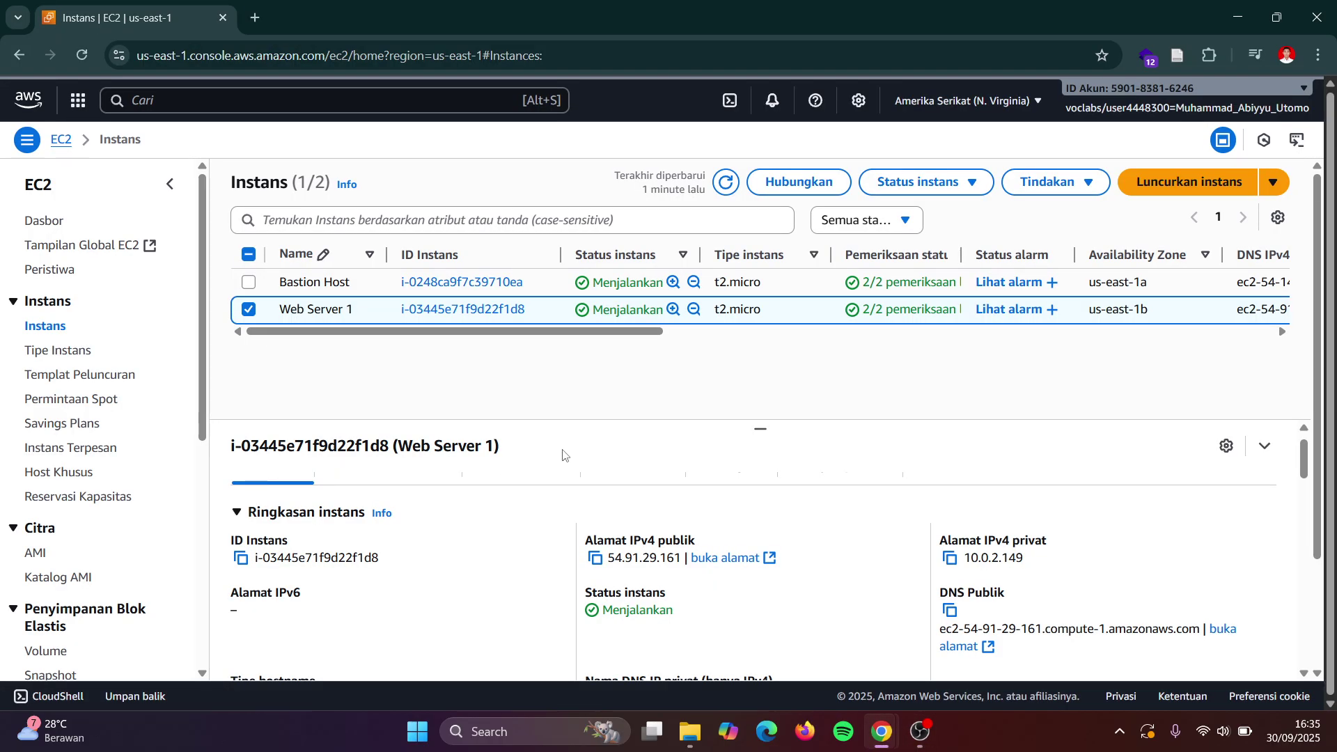
pyautogui.hotkey('alt', 'Tab')
pyautogui.press('Tab')
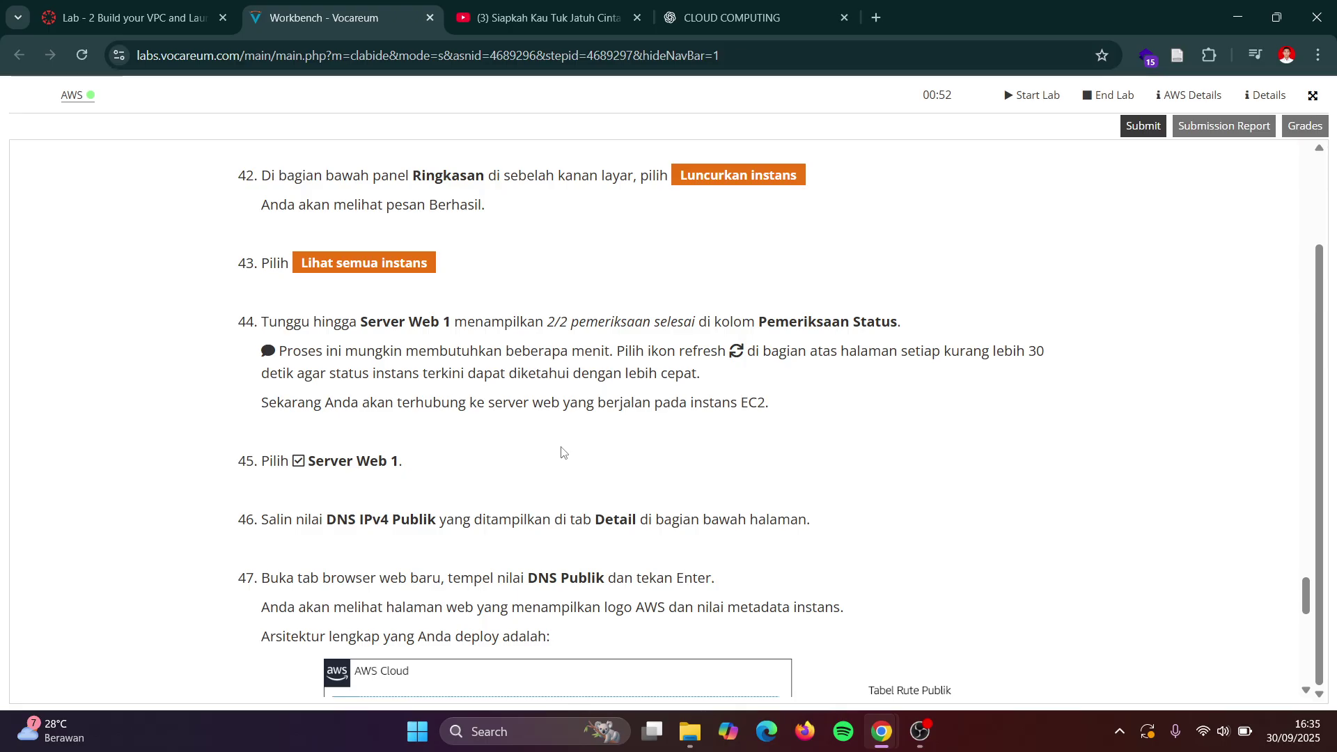
pyautogui.hotkey('alt', 'Tab')
pyautogui.scroll(-1, 503, 512)
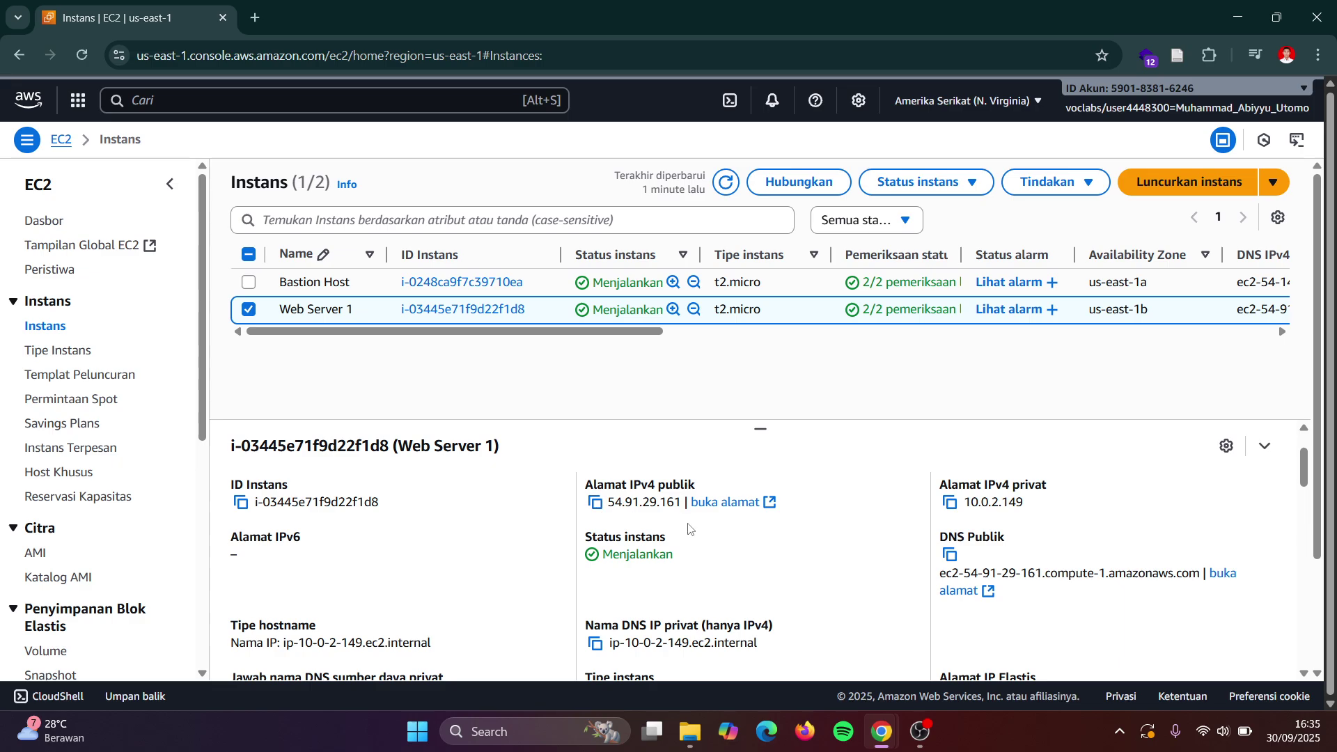
pyautogui.scroll(1, 688, 527)
pyautogui.scroll(1, 688, 527)
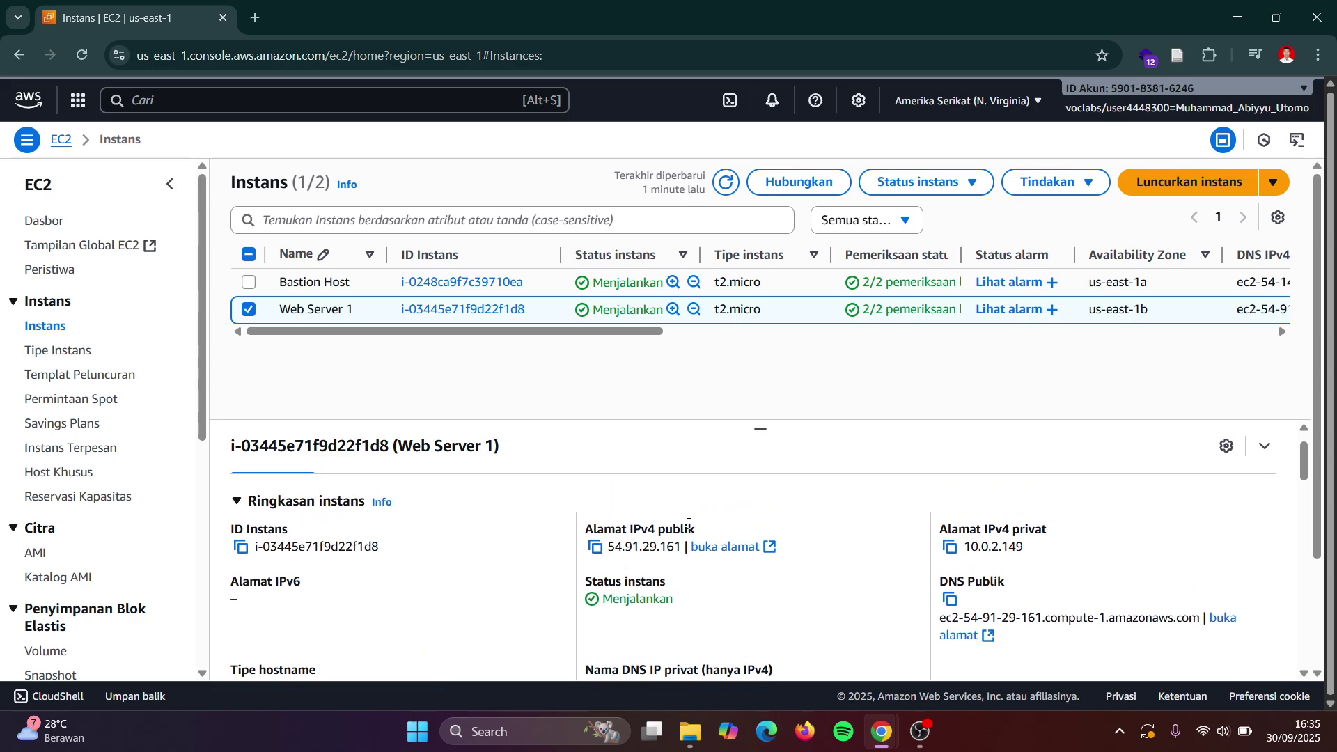
pyautogui.click(597, 549)
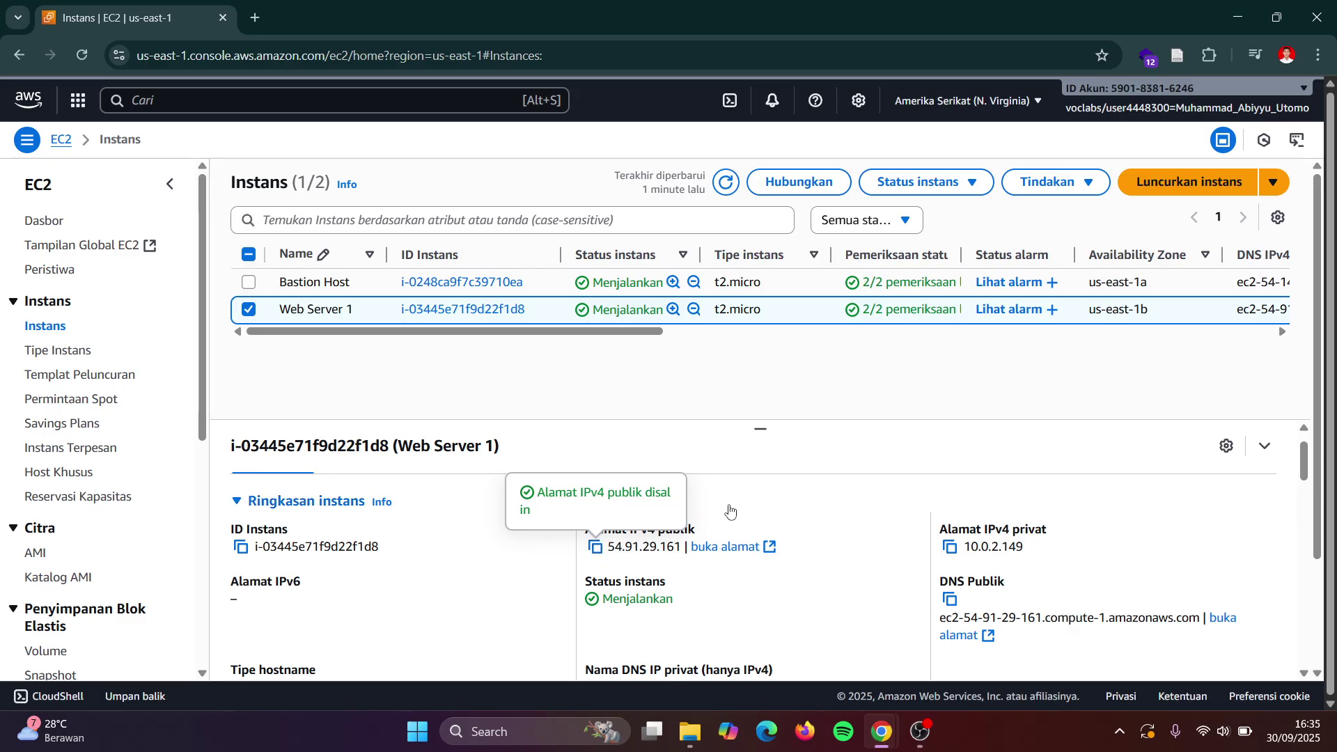
# - Read lab step 47 on opening the web server's address and study the full architecture diagram with its route tables
pyautogui.hotkey('alt', 'Tab')
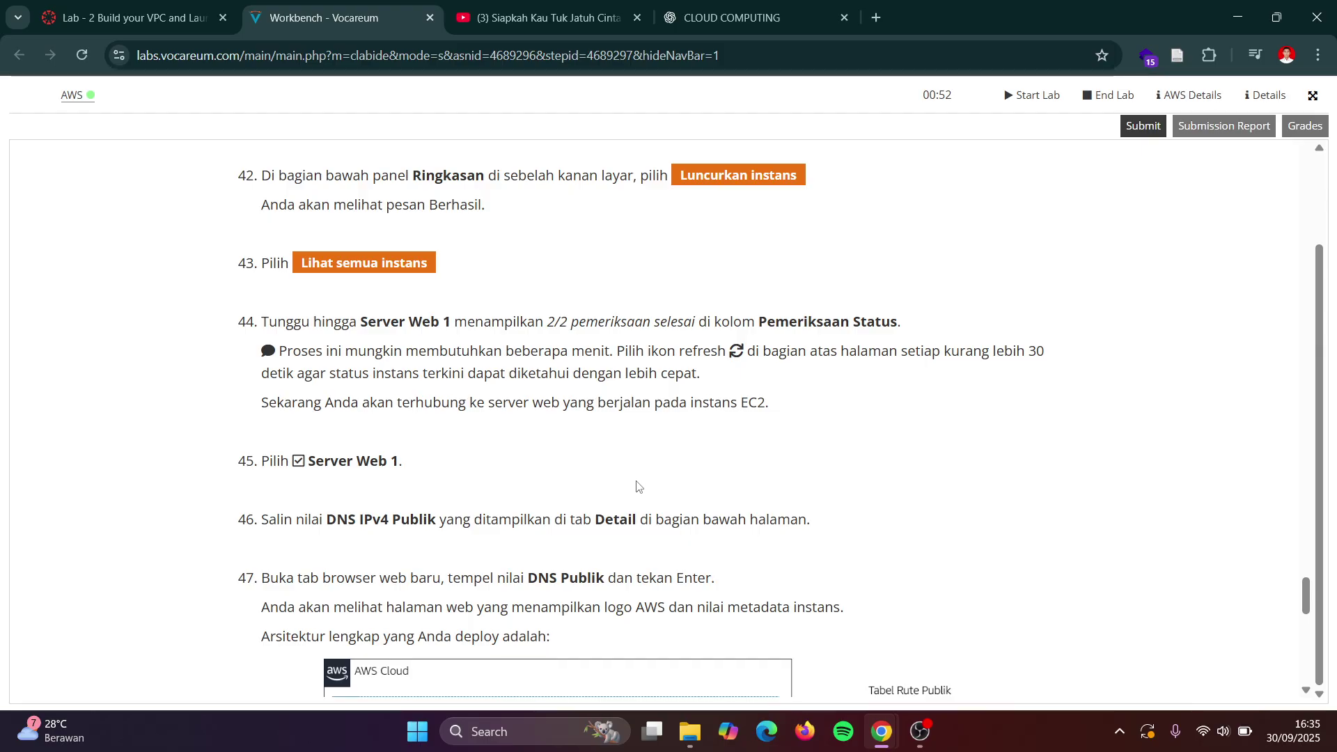
pyautogui.scroll(-1, 638, 486)
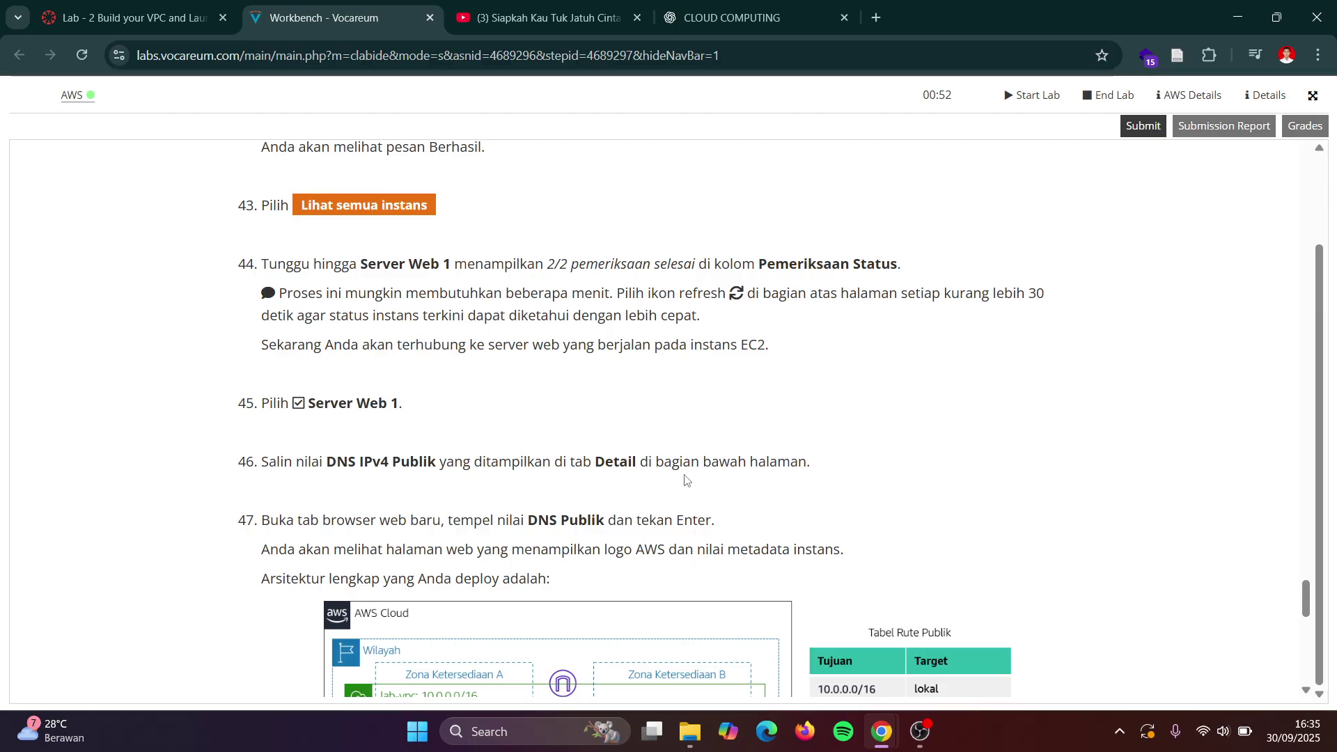
pyautogui.scroll(-1, 686, 479)
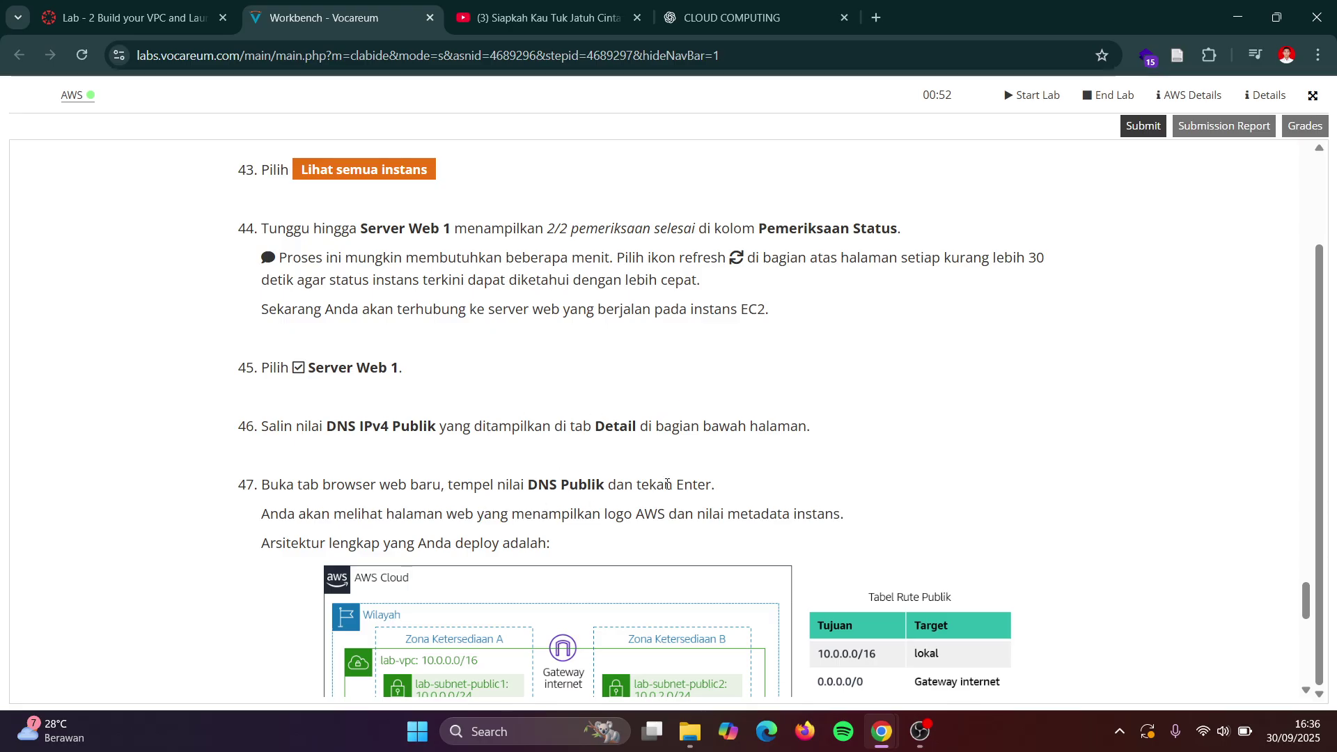
pyautogui.scroll(-5, 741, 468)
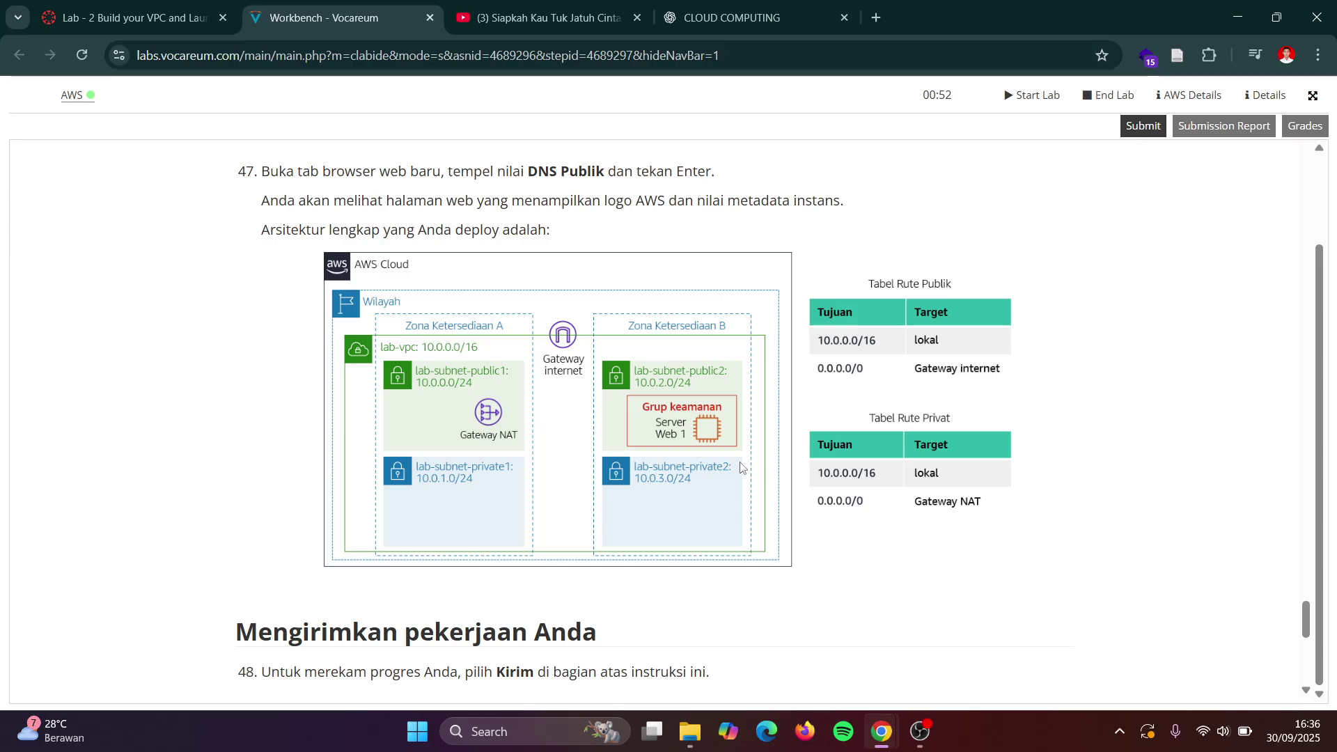
pyautogui.scroll(1, 742, 468)
pyautogui.scroll(3, 742, 468)
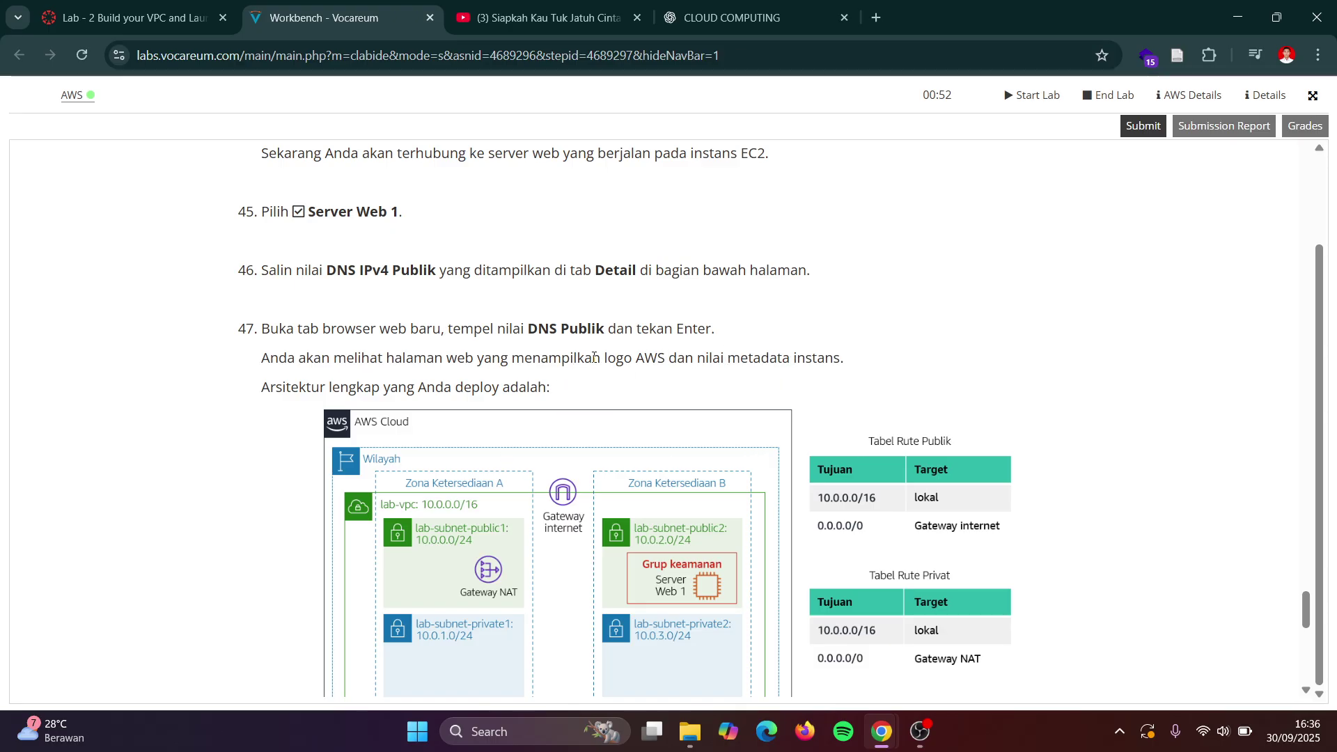
pyautogui.scroll(-1, 663, 377)
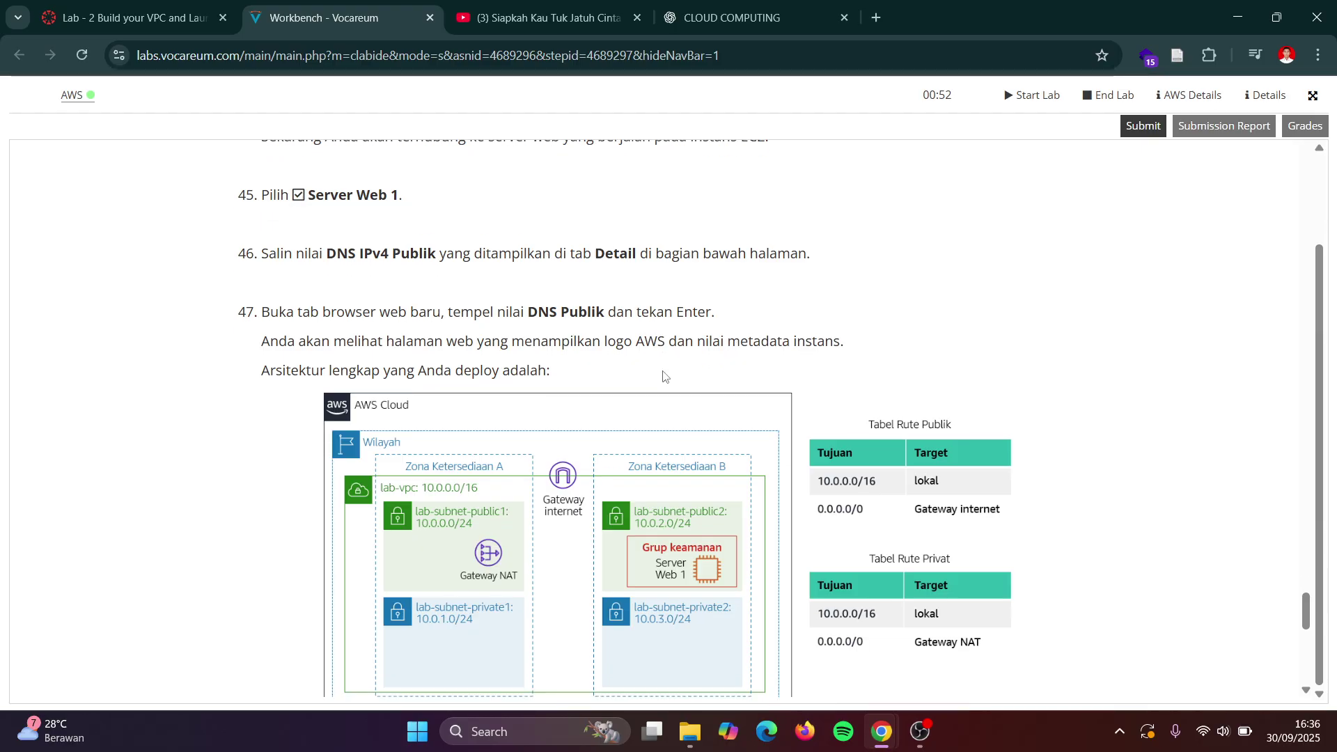
pyautogui.scroll(-1, 633, 381)
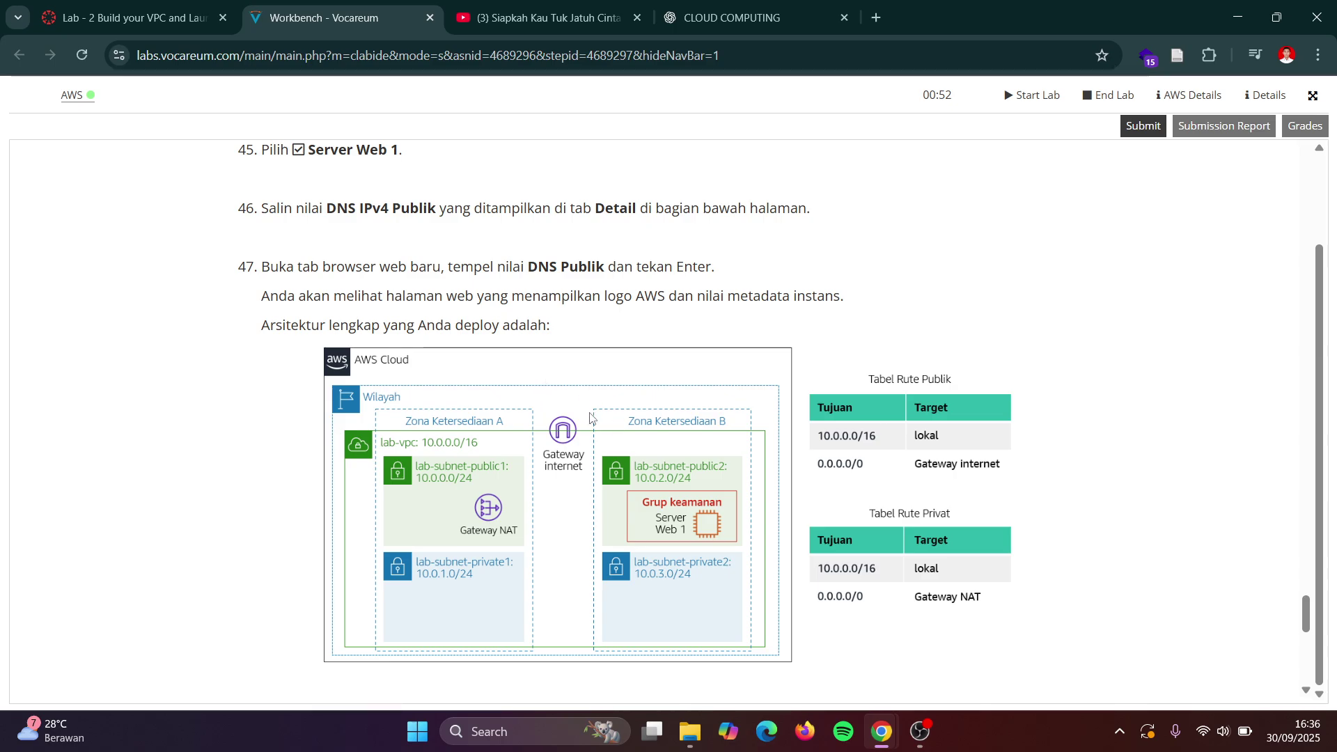
pyautogui.scroll(-1, 610, 432)
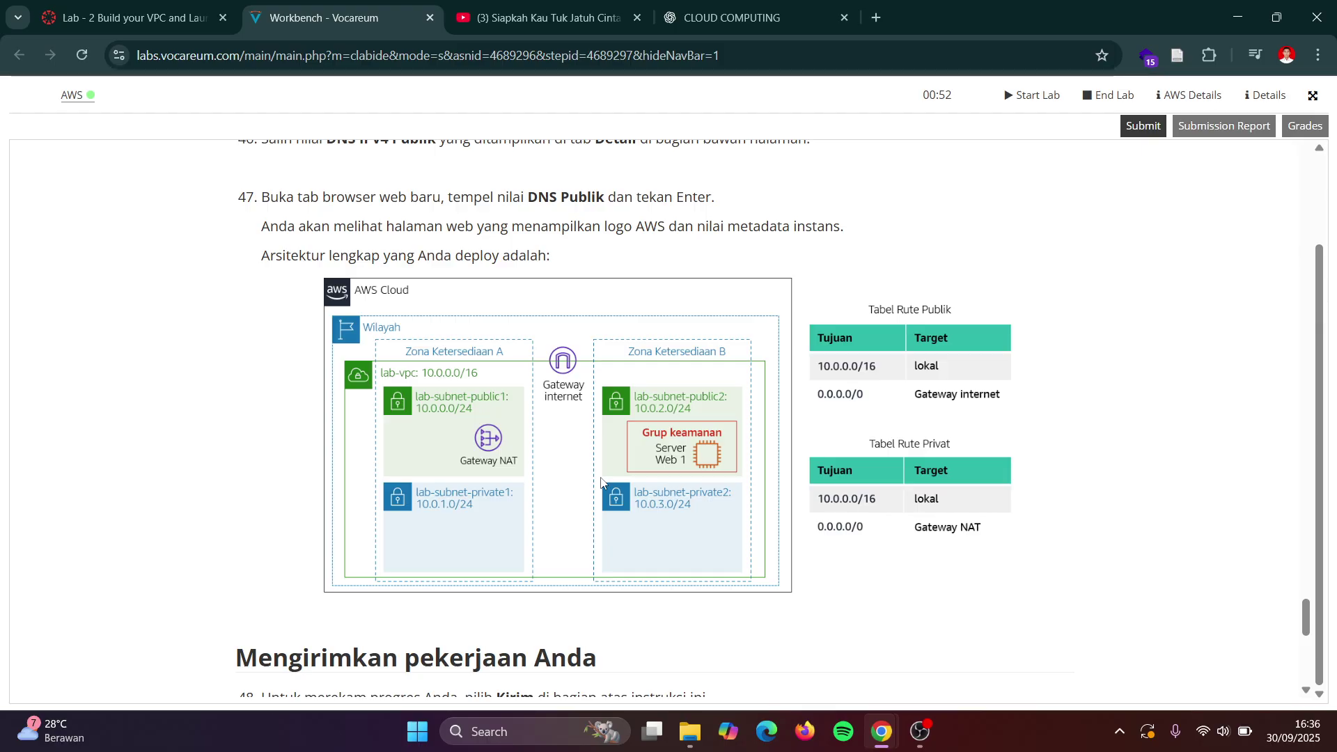
# - Open the copied address 54.91.29.161 in a new browser tab to load Web Server 1's page
pyautogui.click(877, 18)
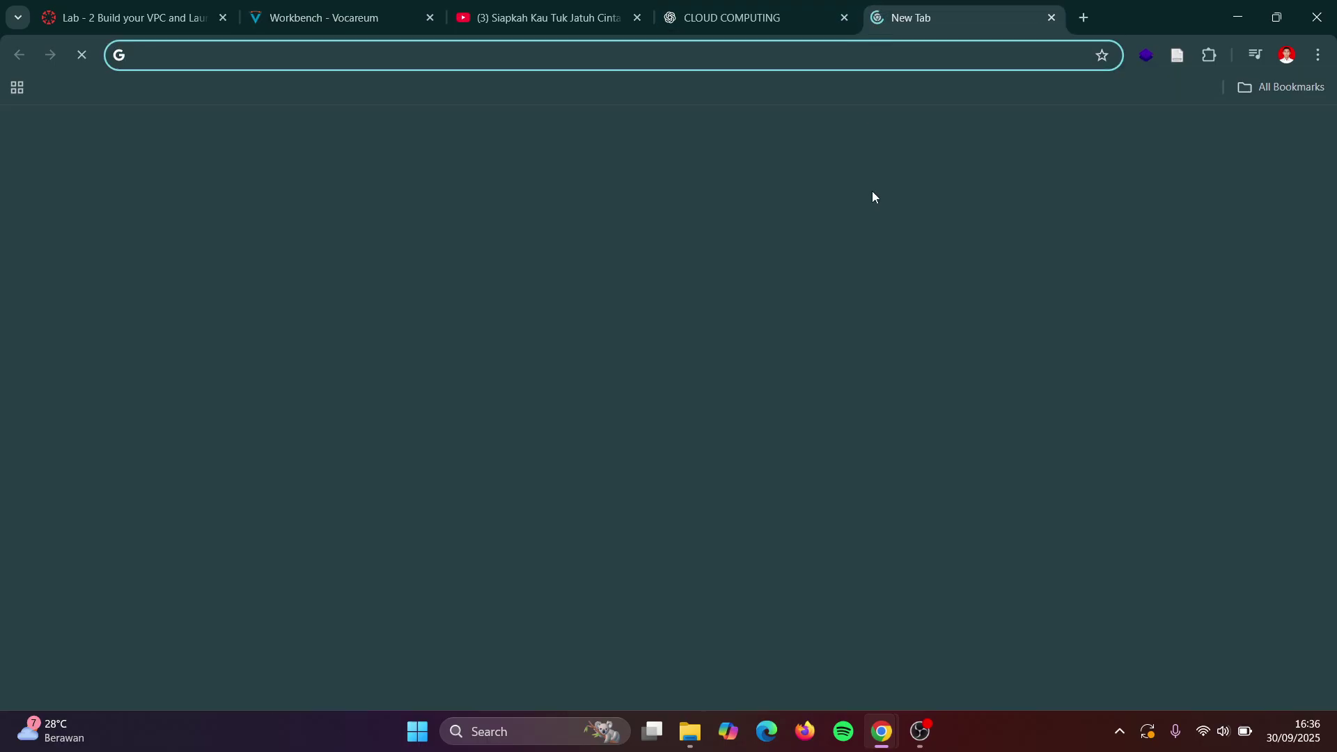
pyautogui.hotkey('ctrl', 'v')
pyautogui.press('Return')
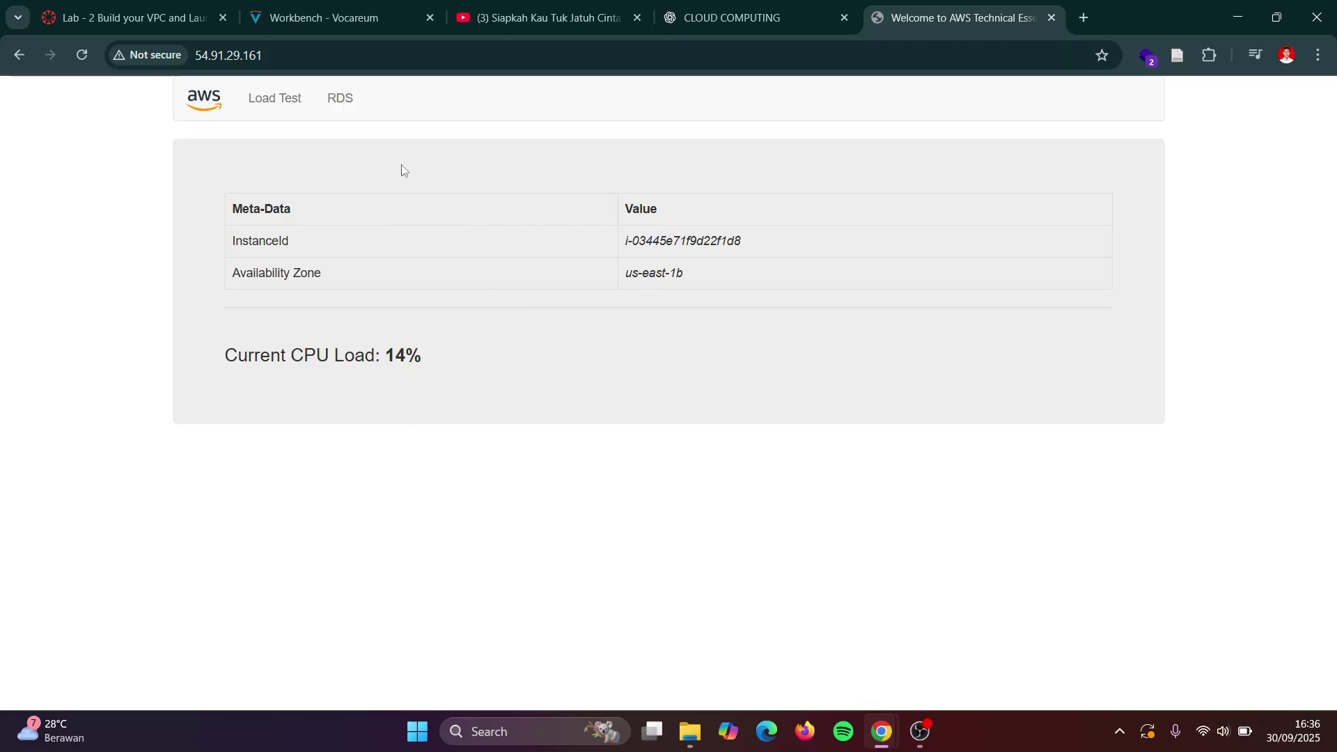
# - Return to the lab instructions and review steps 41 to 47, from the user data script to the architecture diagram
pyautogui.click(154, 7)
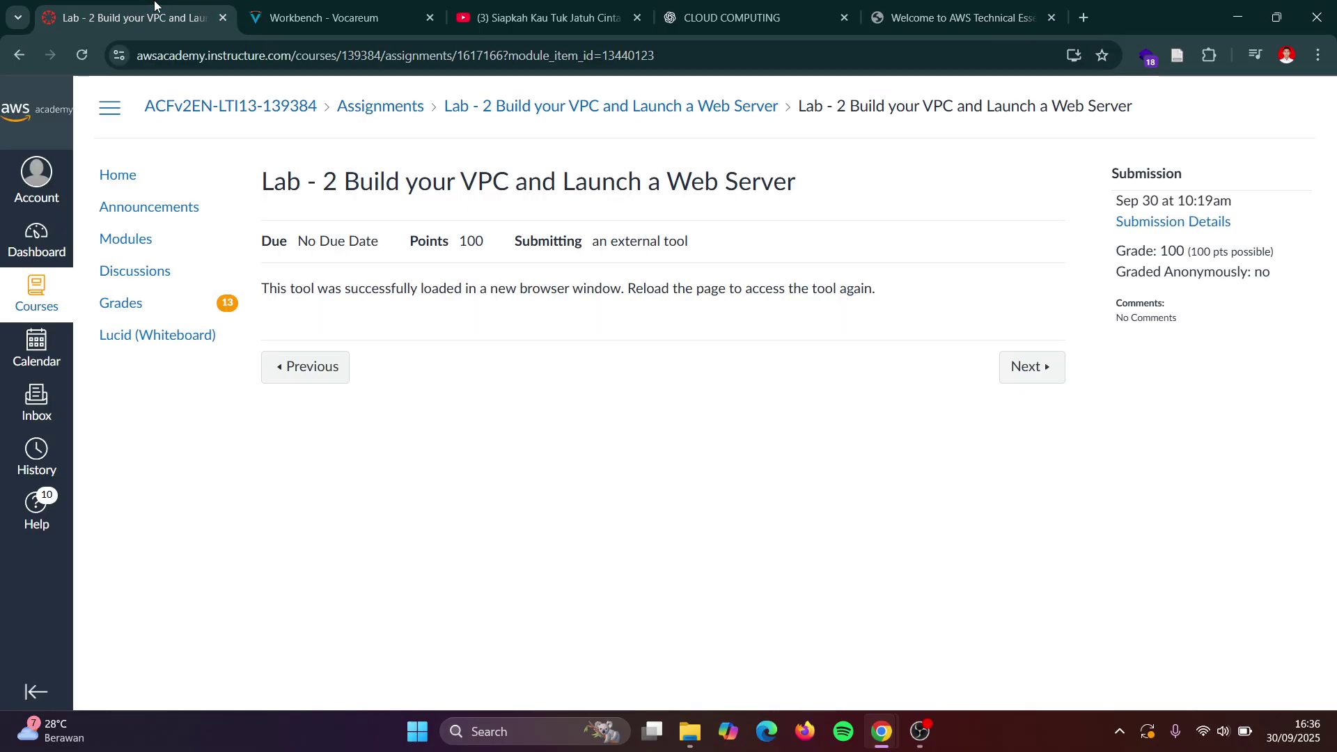
pyautogui.click(374, 11)
pyautogui.scroll(10, 510, 467)
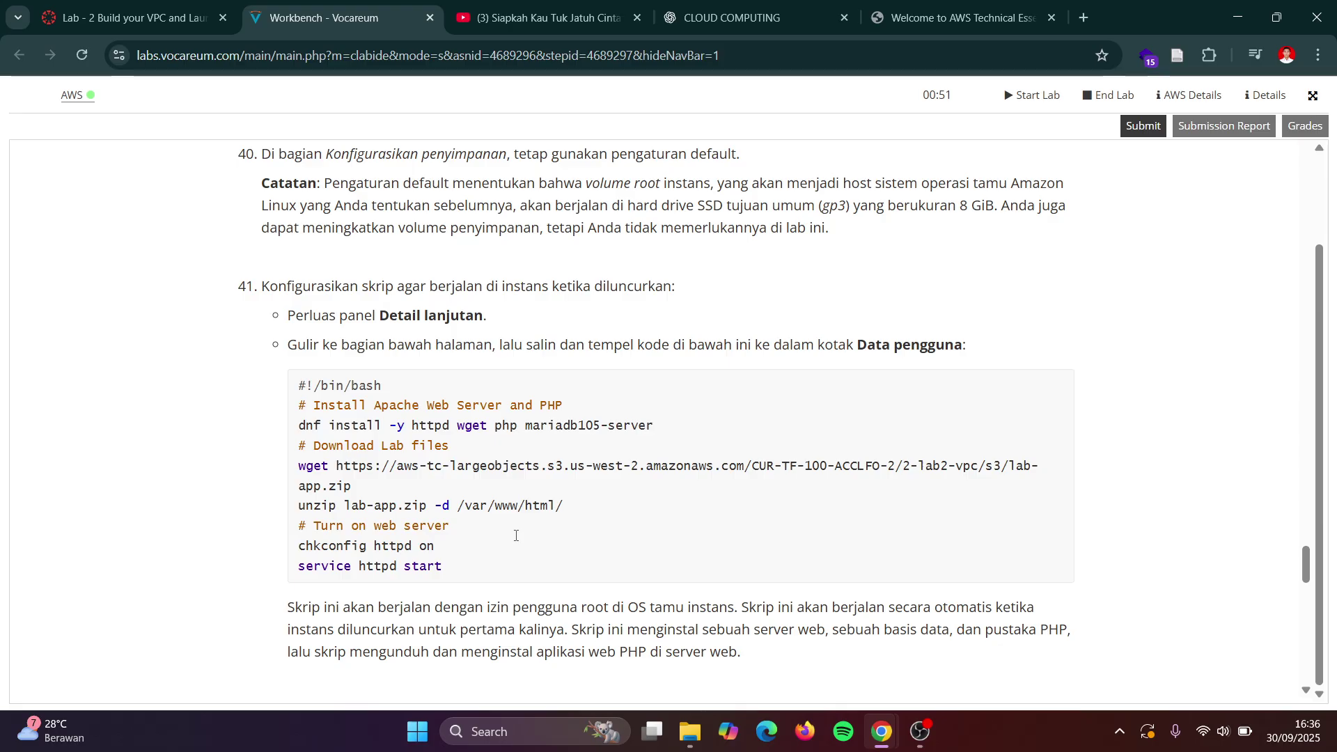
pyautogui.scroll(-10, 516, 536)
pyautogui.scroll(-11, 516, 535)
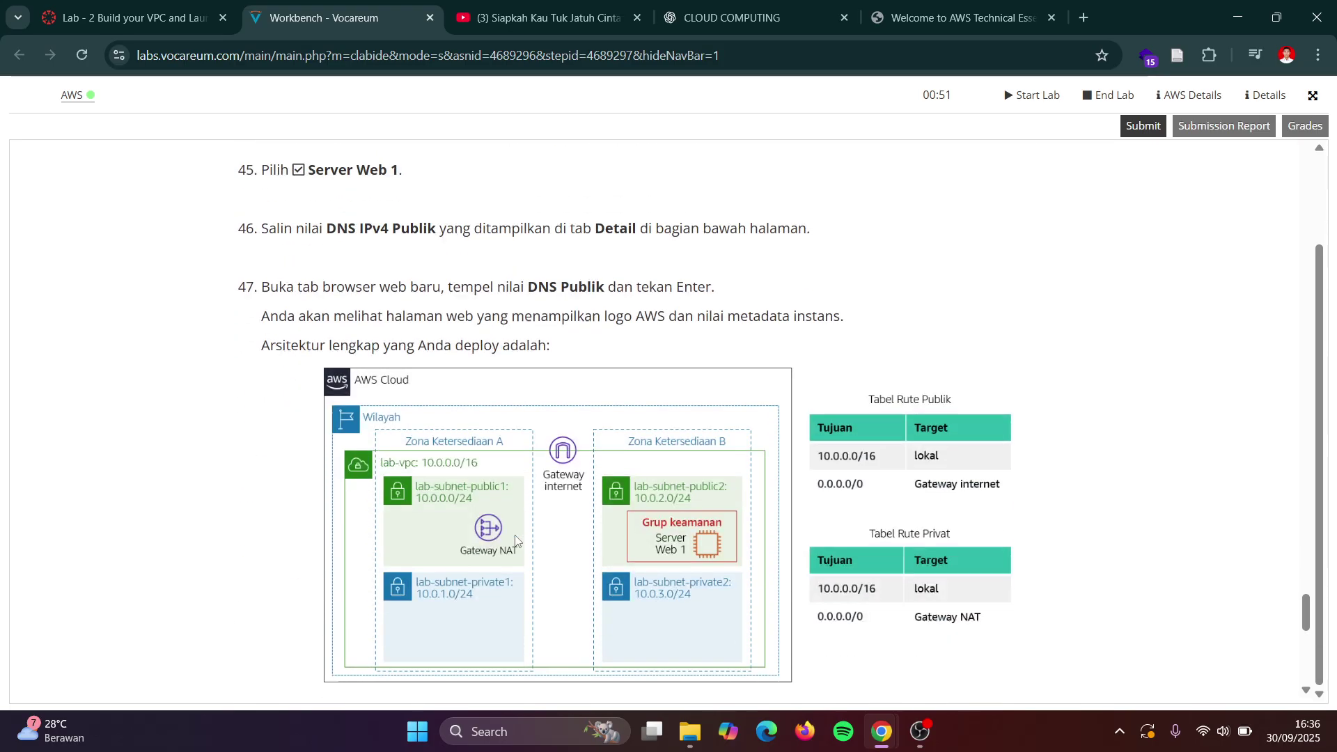
pyautogui.scroll(8, 516, 541)
pyautogui.scroll(2, 516, 541)
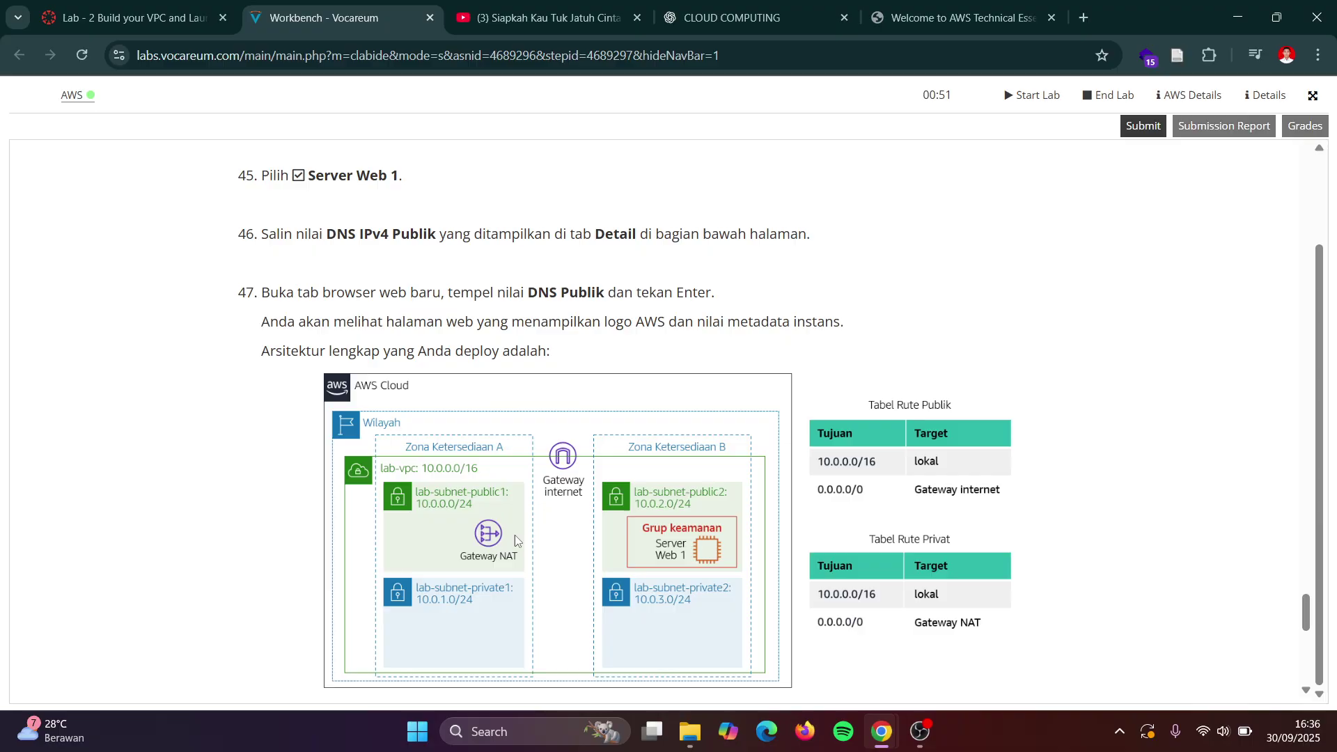
pyautogui.scroll(-1, 516, 541)
pyautogui.scroll(1, 516, 542)
pyautogui.scroll(1, 515, 535)
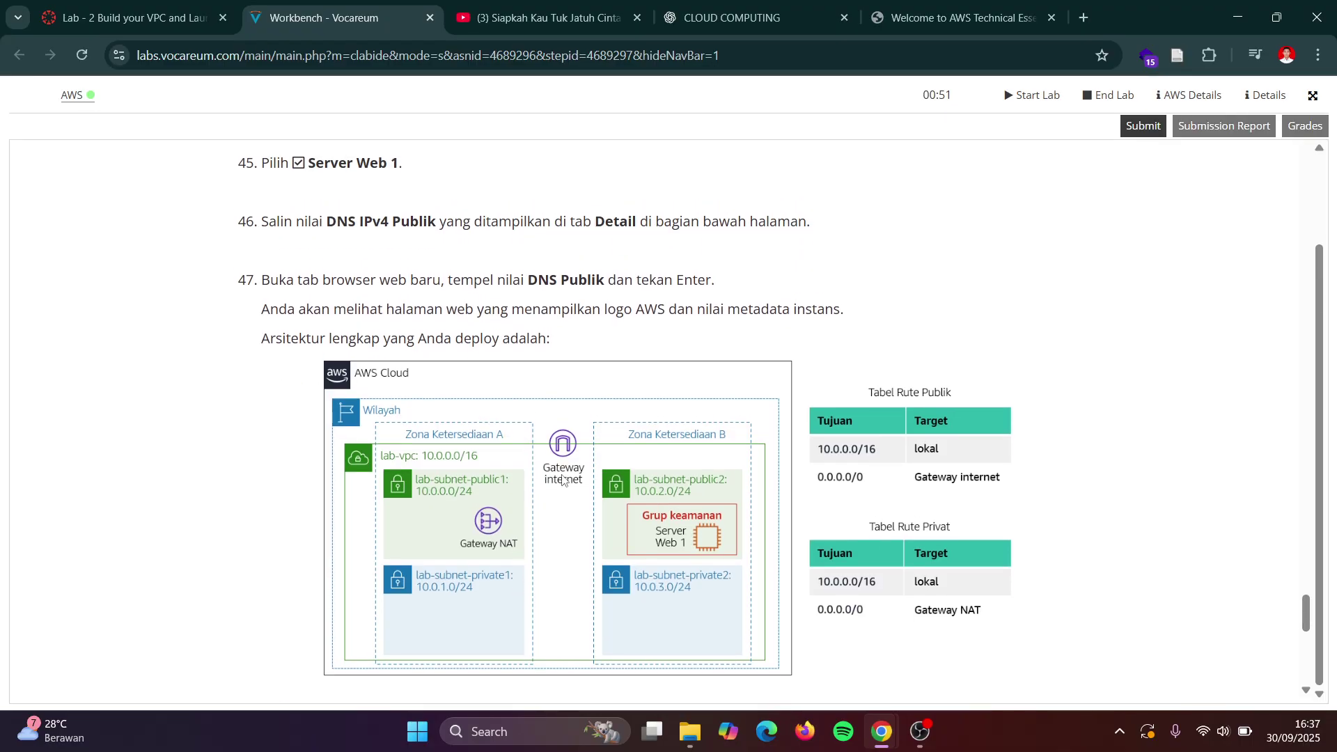
# - Read the lab's submission section, submit the lab work and confirm the submission
pyautogui.scroll(-7, 692, 434)
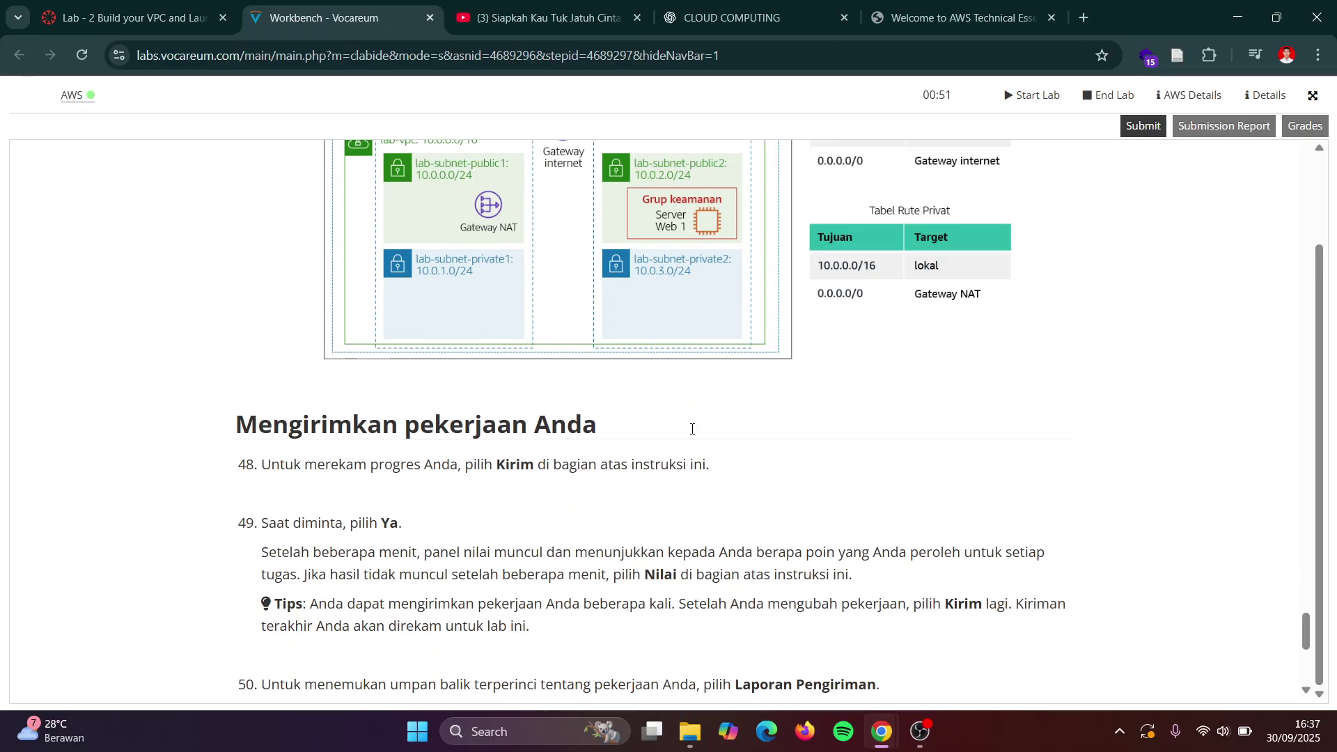
pyautogui.click(1142, 126)
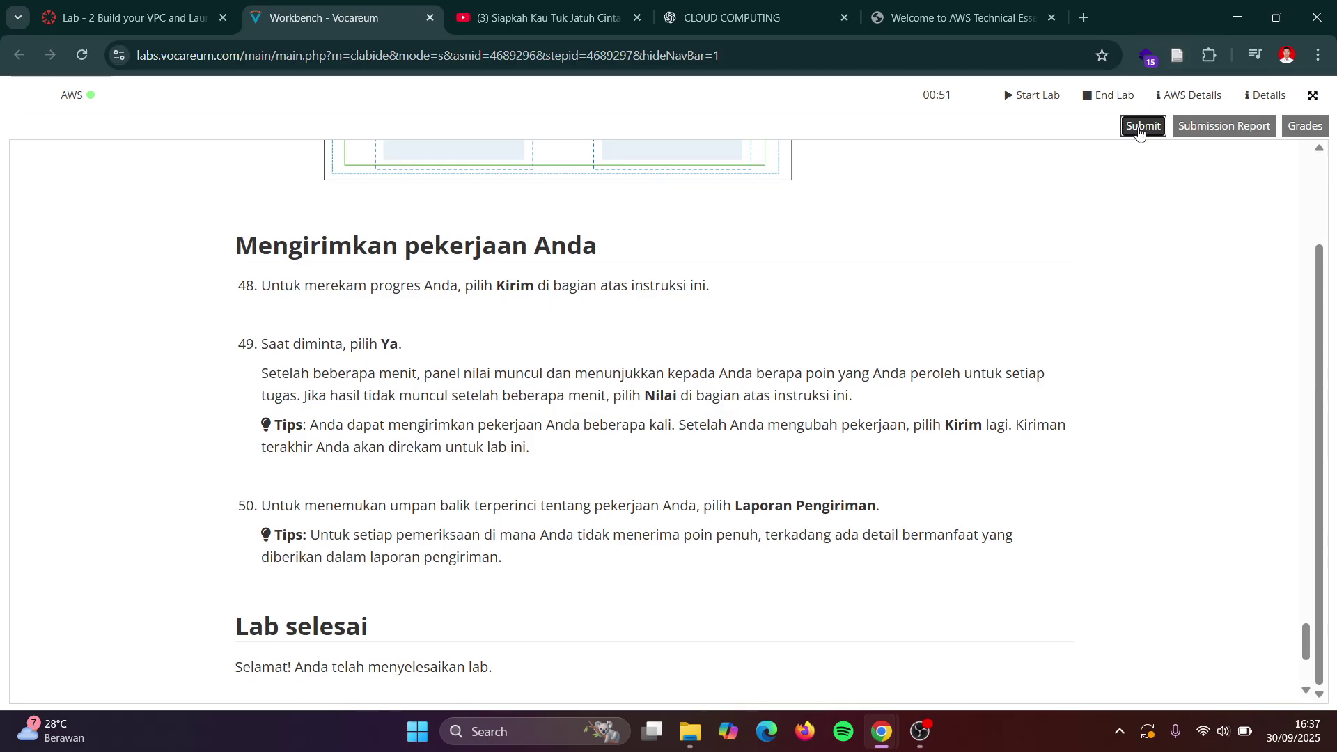
pyautogui.click(1054, 215)
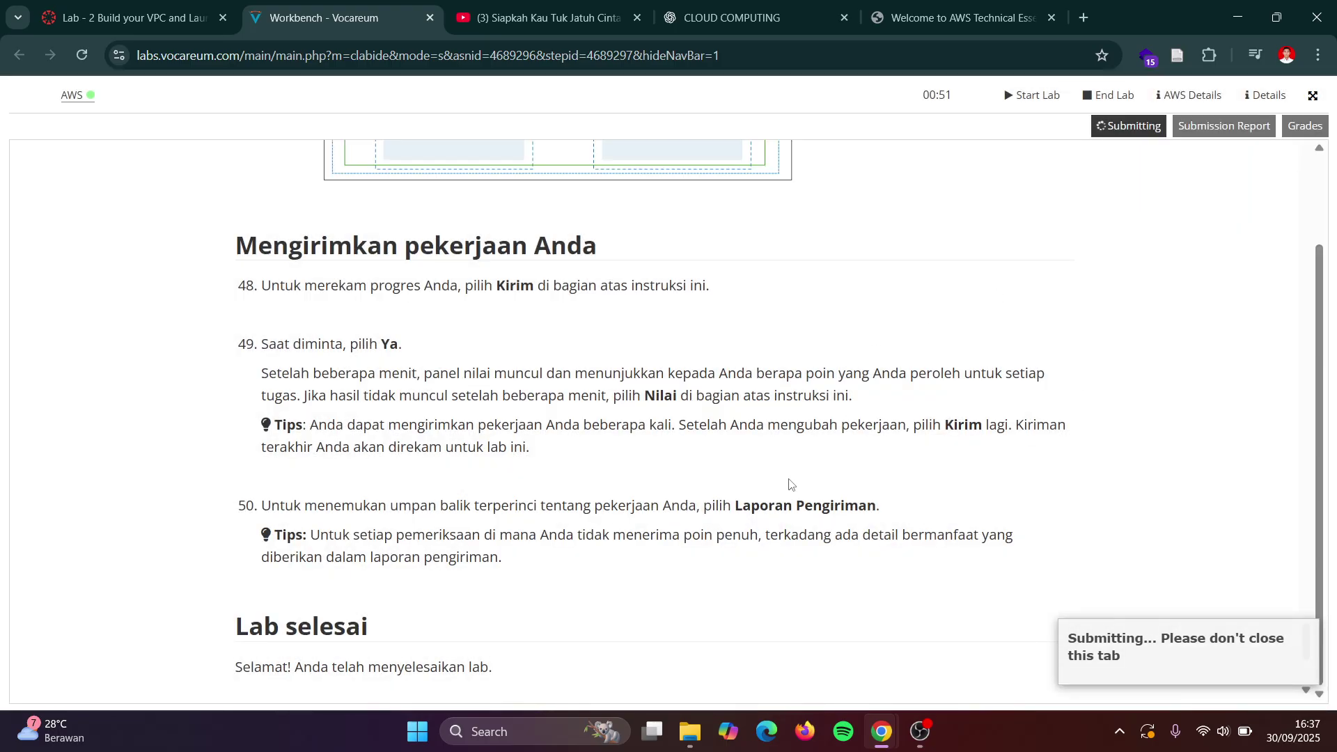
pyautogui.scroll(-5, 791, 484)
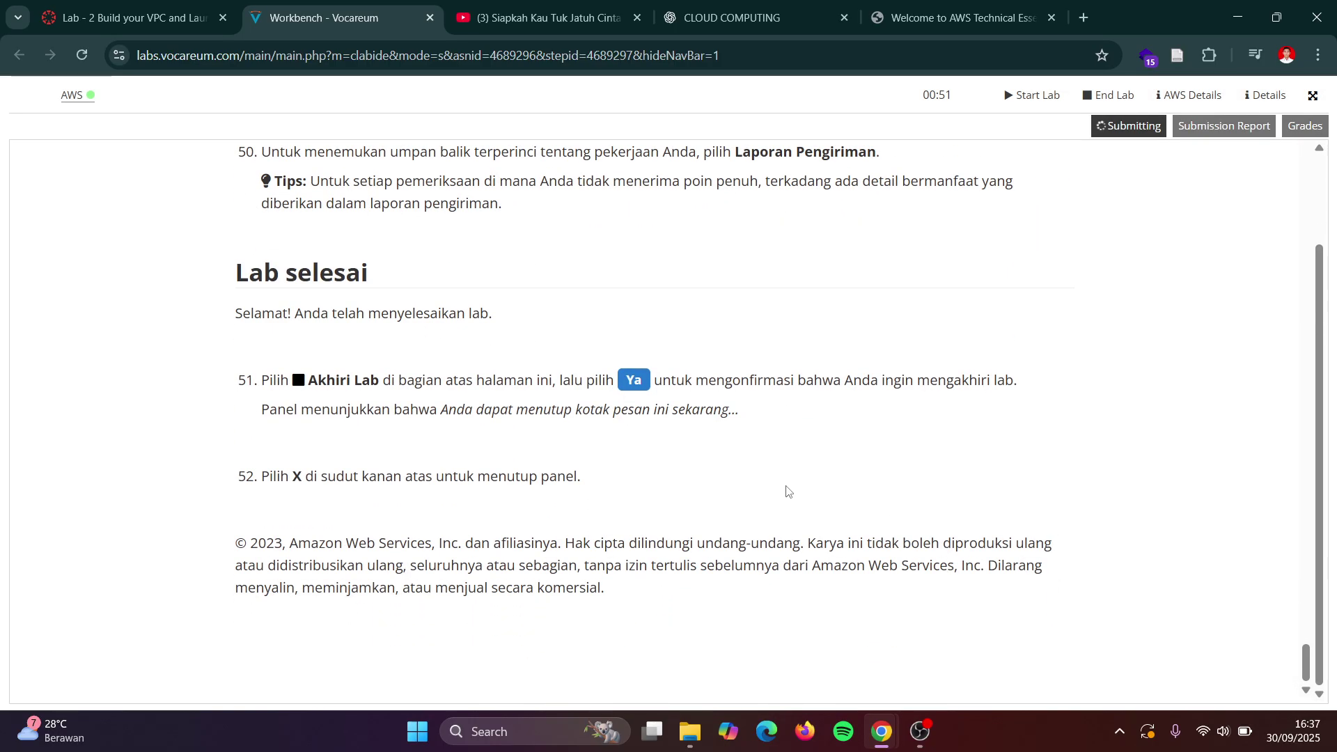
pyautogui.scroll(15, 787, 491)
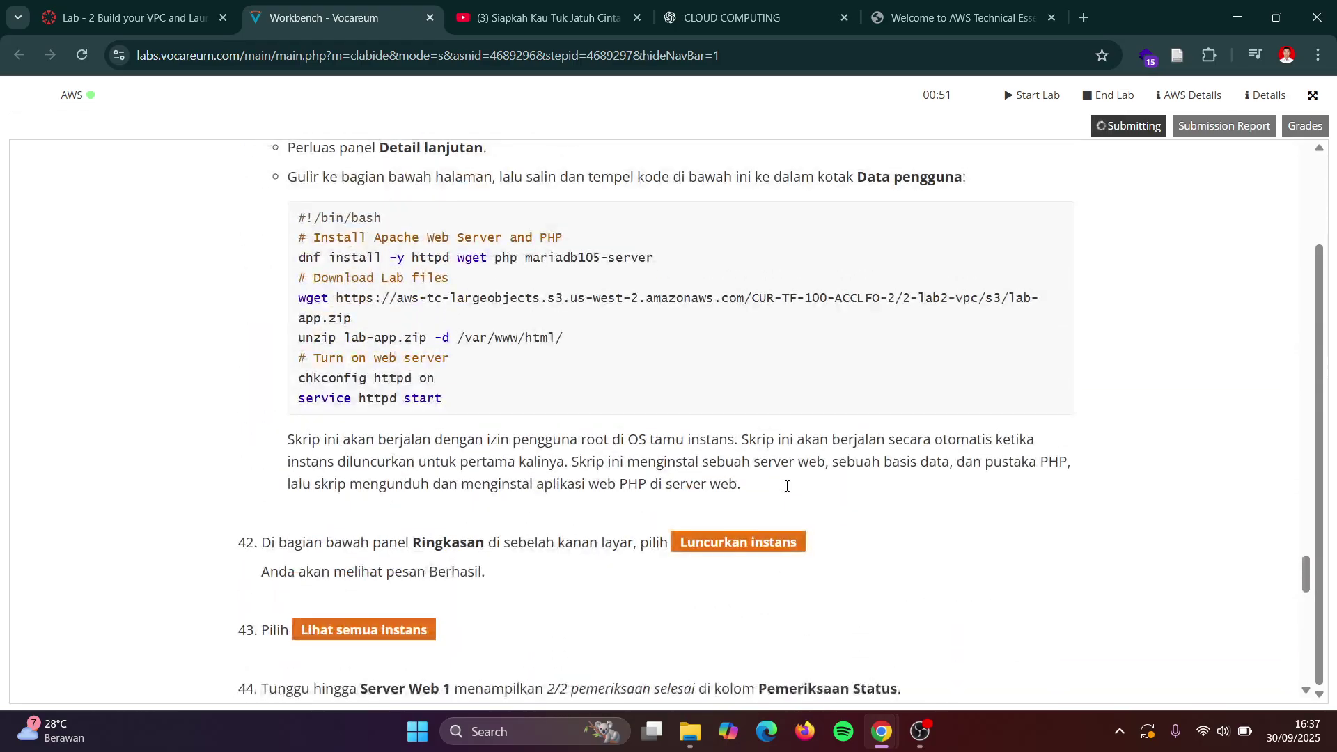
pyautogui.scroll(20, 787, 486)
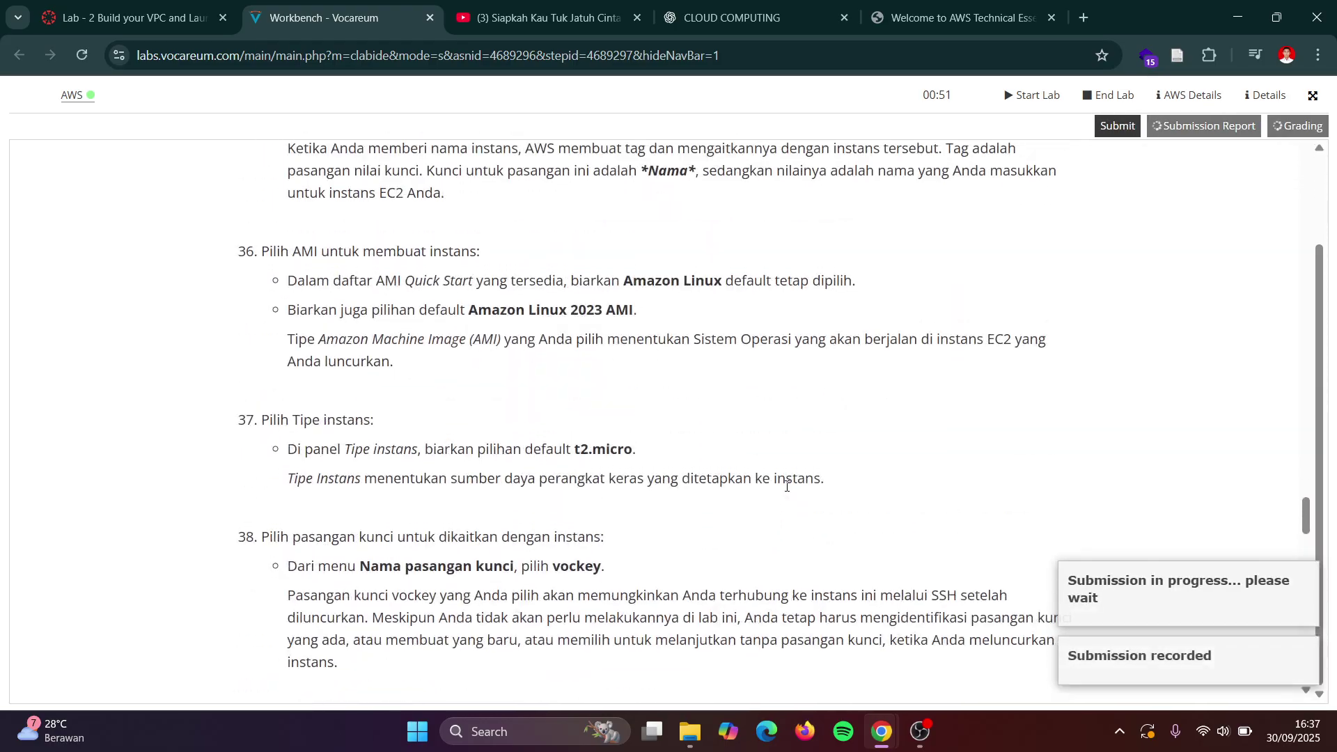
pyautogui.scroll(7, 787, 486)
pyautogui.scroll(-20, 787, 486)
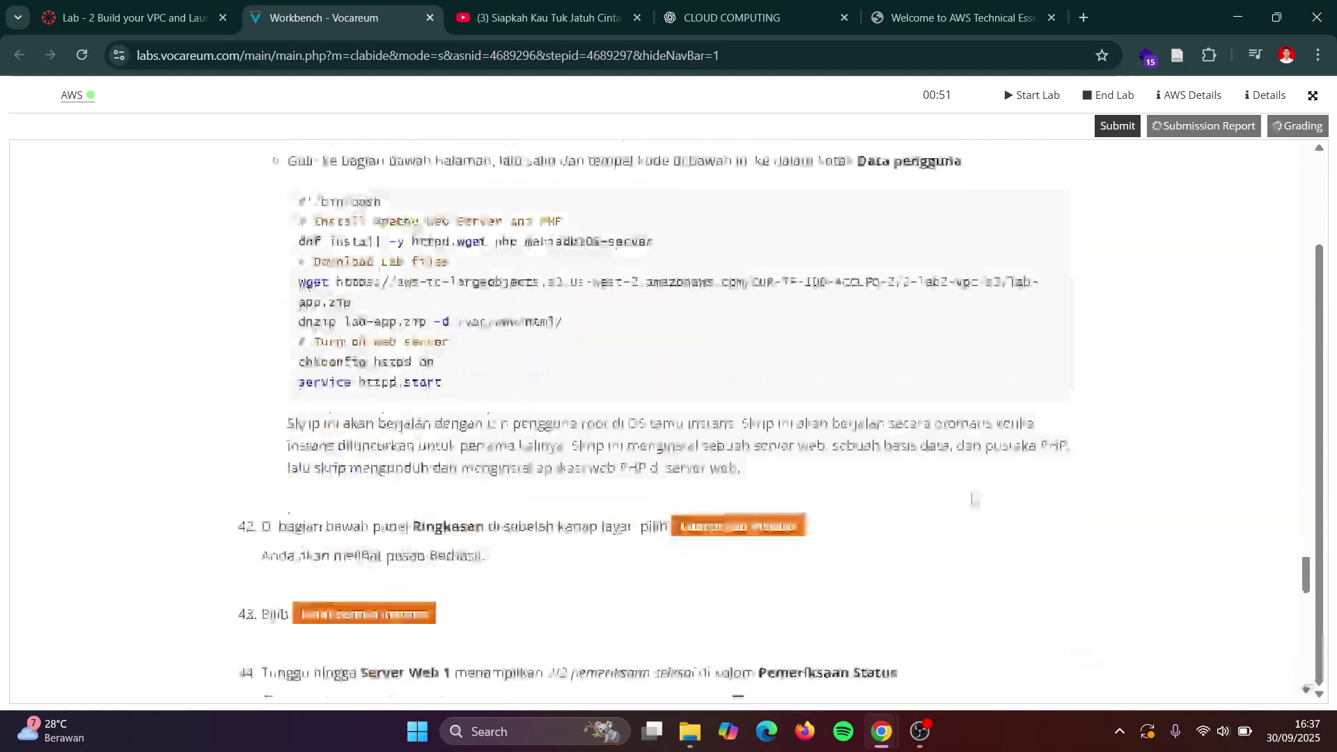